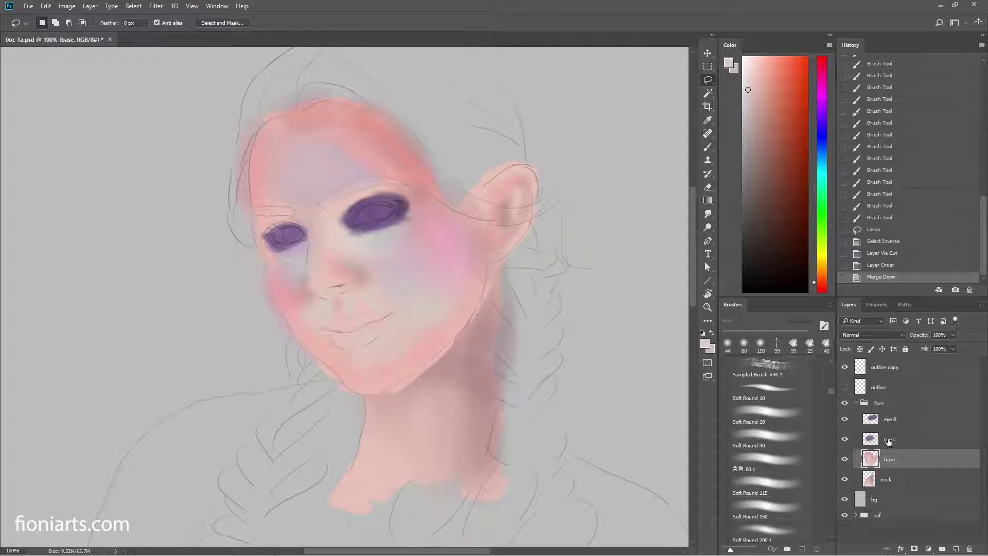
# Step: Hide the eye L layer and make eye R the active layer
pyautogui.moveTo(891, 419); pyautogui.dragTo(891, 452)
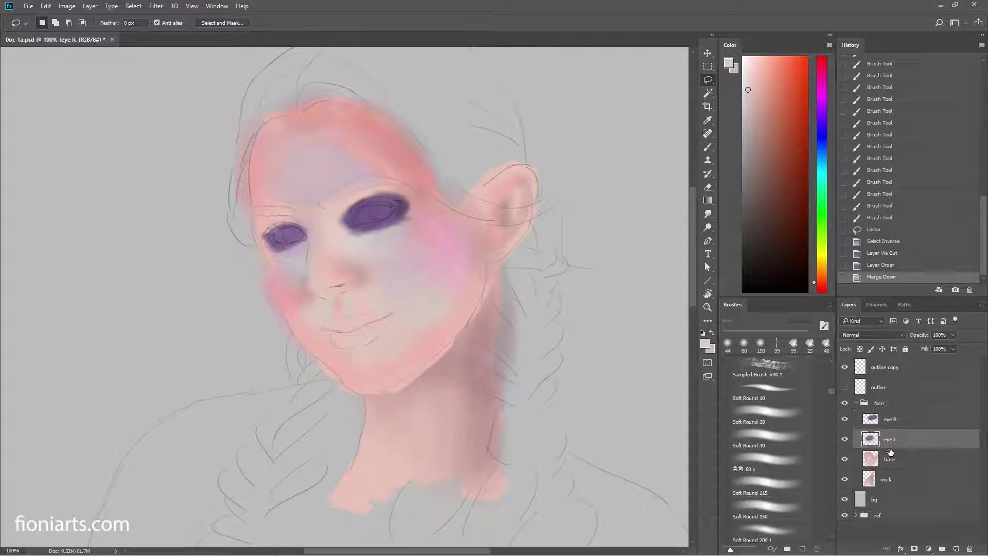
pyautogui.click(846, 438)
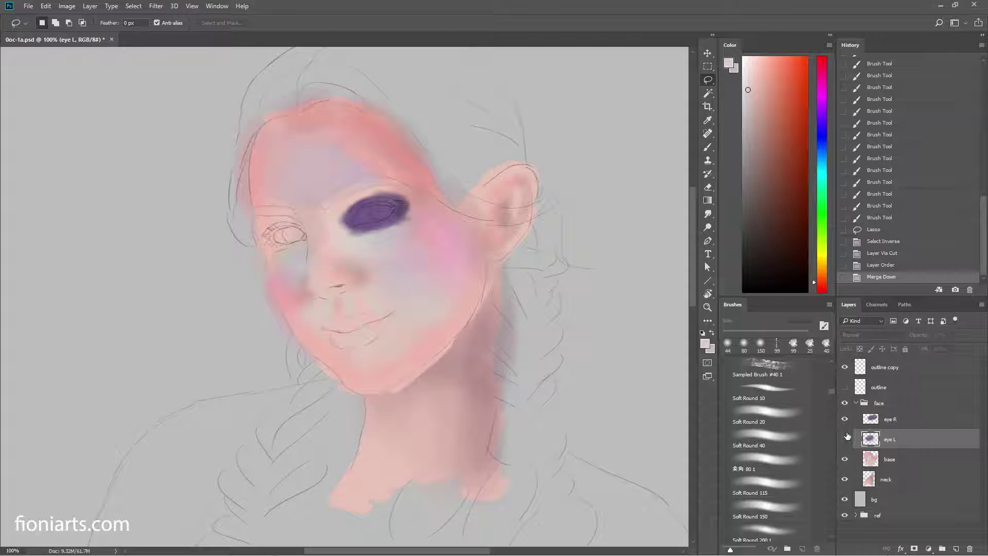
pyautogui.click(845, 419)
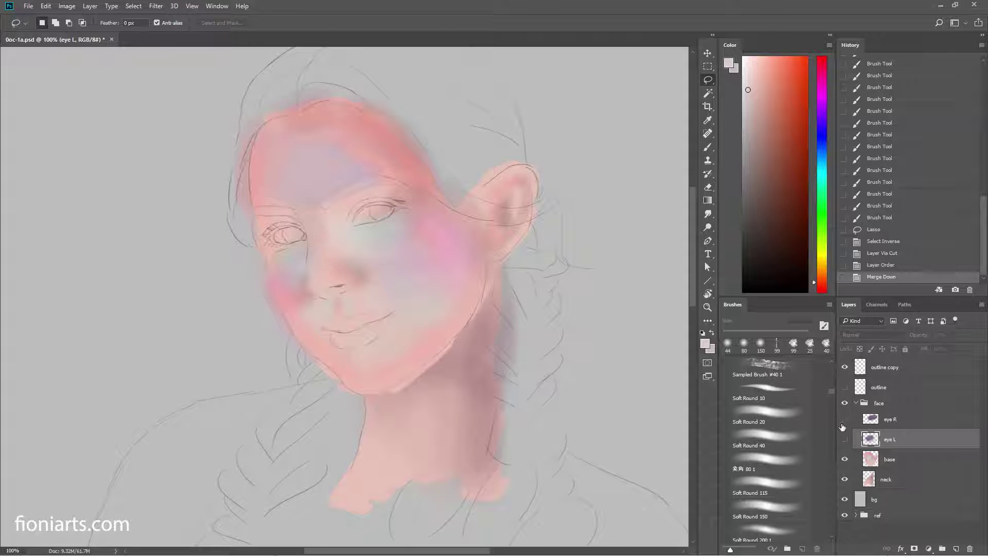
pyautogui.click(844, 419)
pyautogui.click(890, 419)
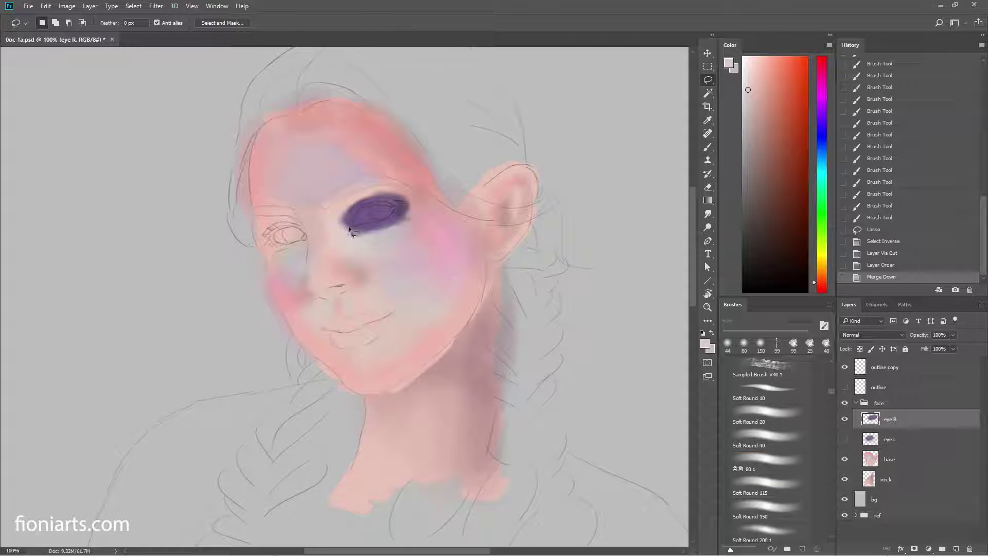
# Step: Erase the top edge of the right eye's purple shape with a 66 px eraser
pyautogui.press('e')
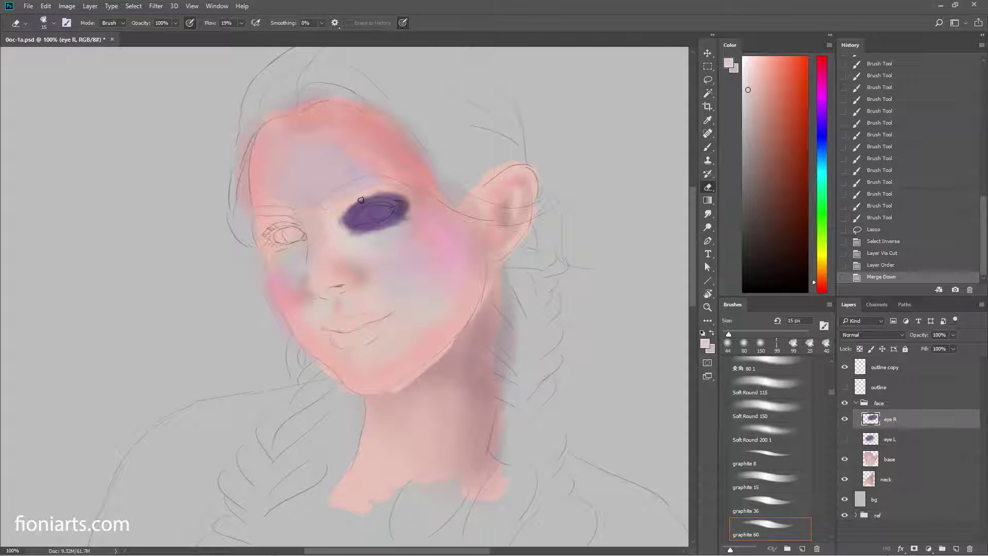
pyautogui.rightClick(362, 203)
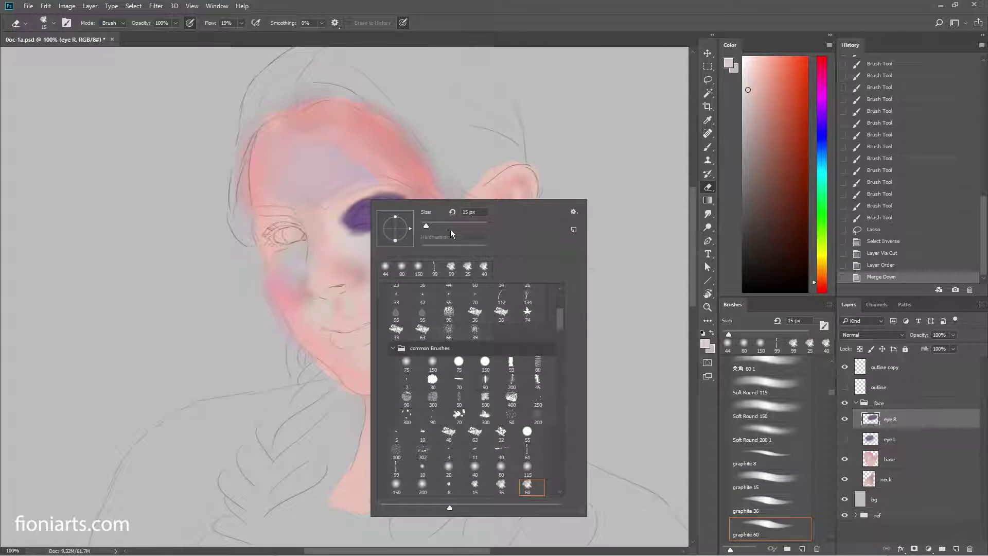
pyautogui.moveTo(443, 225); pyautogui.dragTo(446, 226)
pyautogui.press('Return')
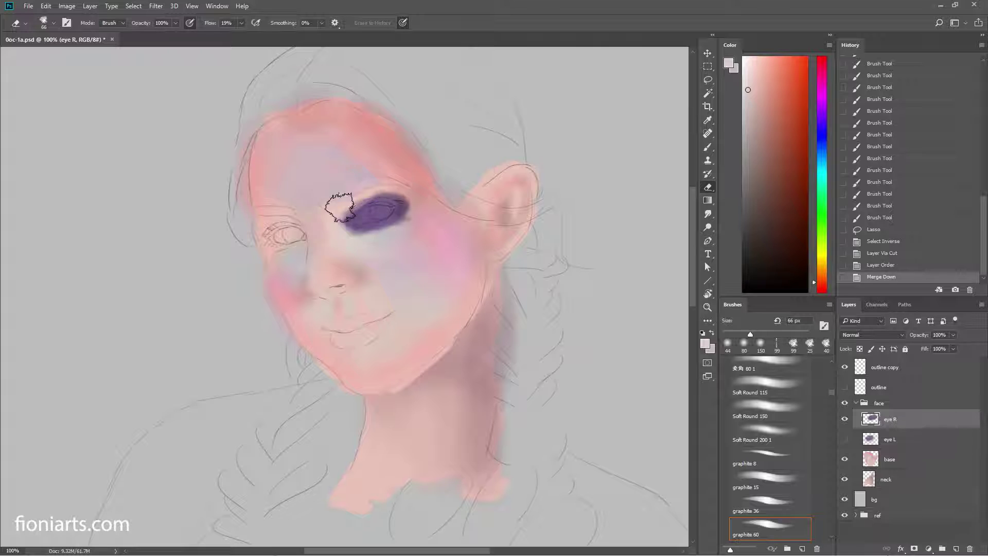
pyautogui.moveTo(360, 227)
pyautogui.mouseDown()
pyautogui.moveTo(322, 215)
pyautogui.moveTo(391, 203)
pyautogui.moveTo(360, 227)
pyautogui.moveTo(385, 213)
pyautogui.moveTo(374, 206)
pyautogui.mouseUp()
# Step: Resample the eye's purple and repaint its lower edge darker and smoother with the soft brush
pyautogui.press('b')
pyautogui.keyDown('alt'); pyautogui.click(373, 225); pyautogui.keyUp('alt')
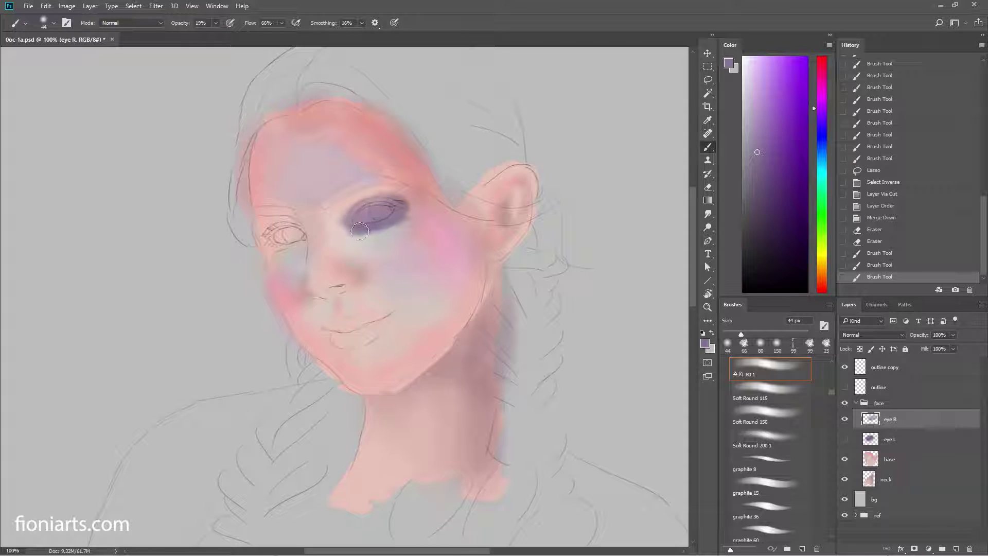
pyautogui.moveTo(366, 234); pyautogui.dragTo(372, 229)
pyautogui.rightClick(371, 236)
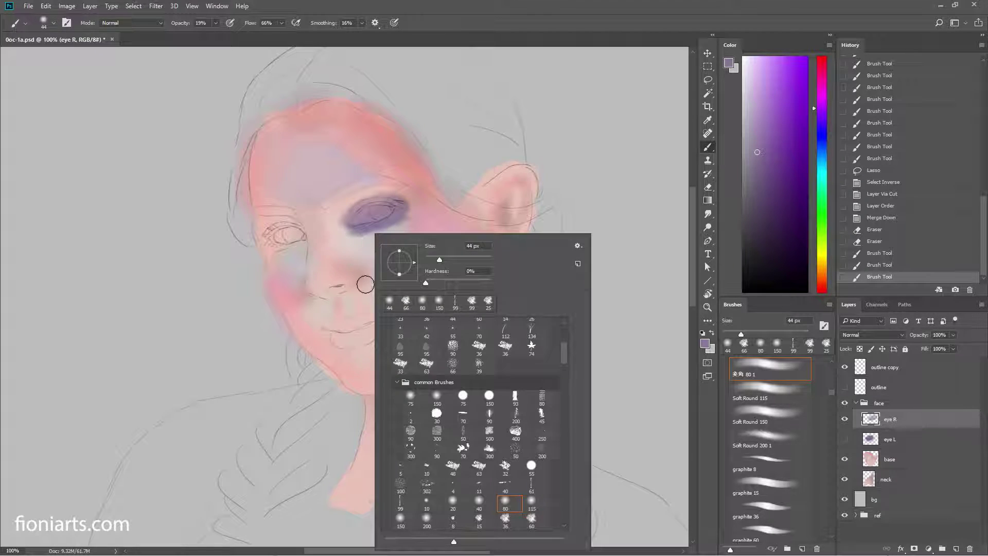
pyautogui.click(398, 214)
pyautogui.moveTo(376, 222); pyautogui.dragTo(360, 235)
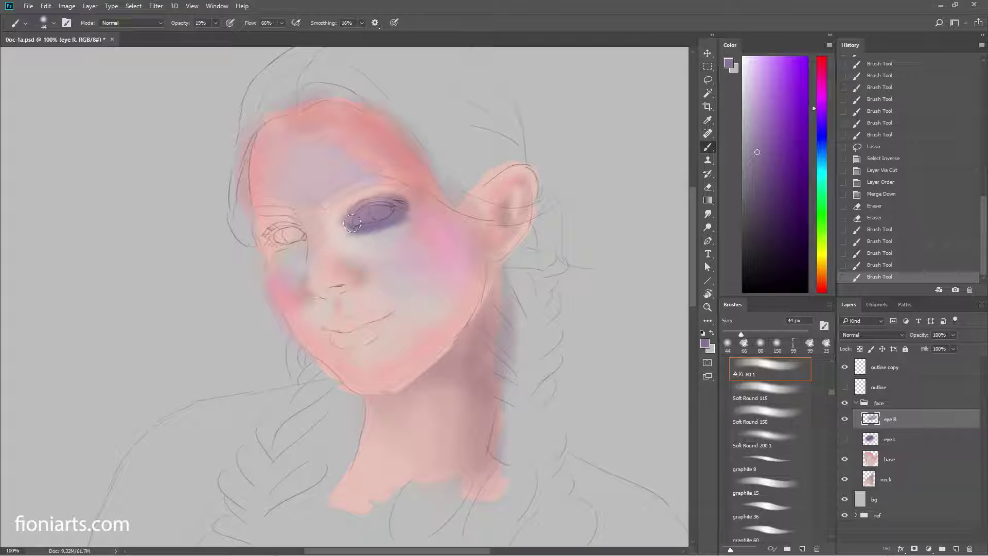
# Step: Resize the image to 200% width, making it 2990 × 4360 px
pyautogui.click(67, 5)
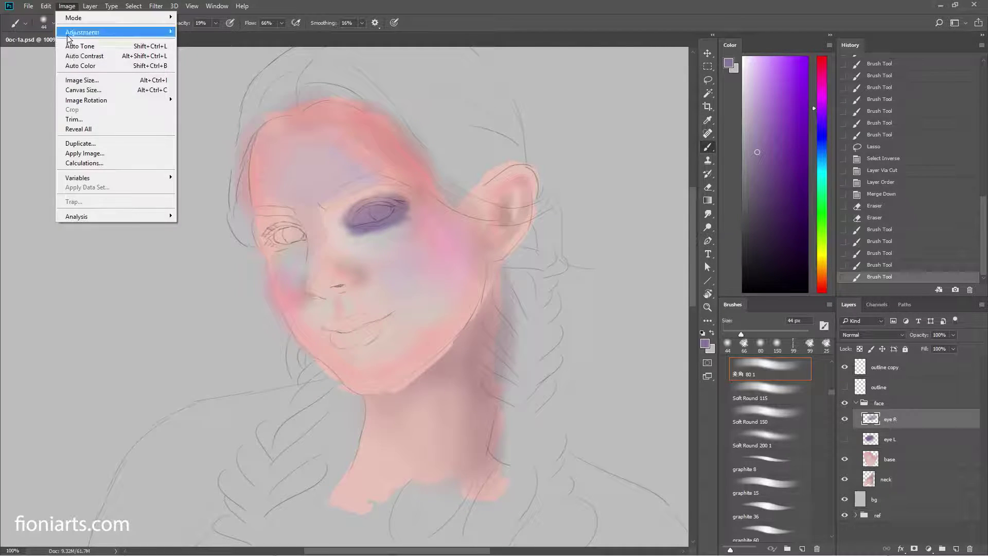
pyautogui.click(90, 82)
pyautogui.click(549, 189)
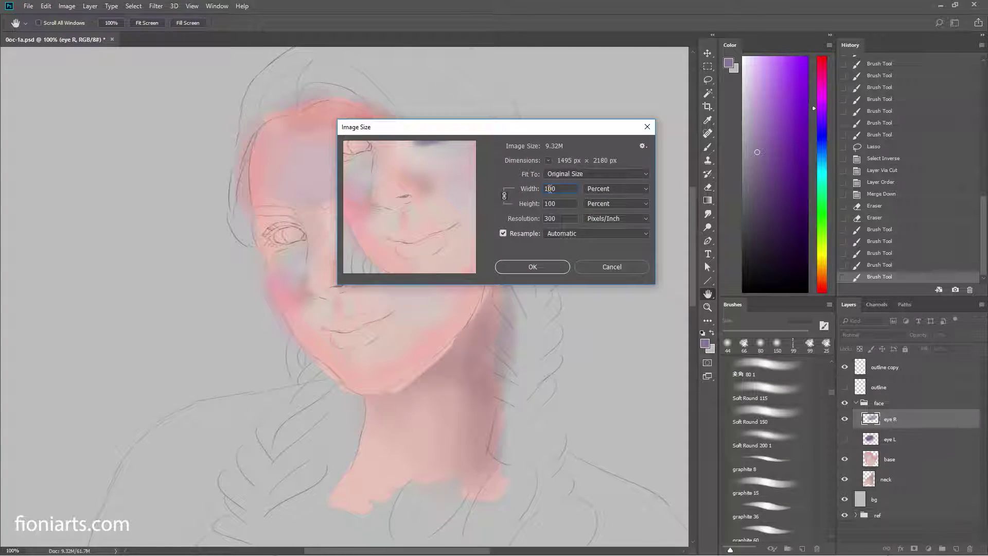
pyautogui.click(533, 266)
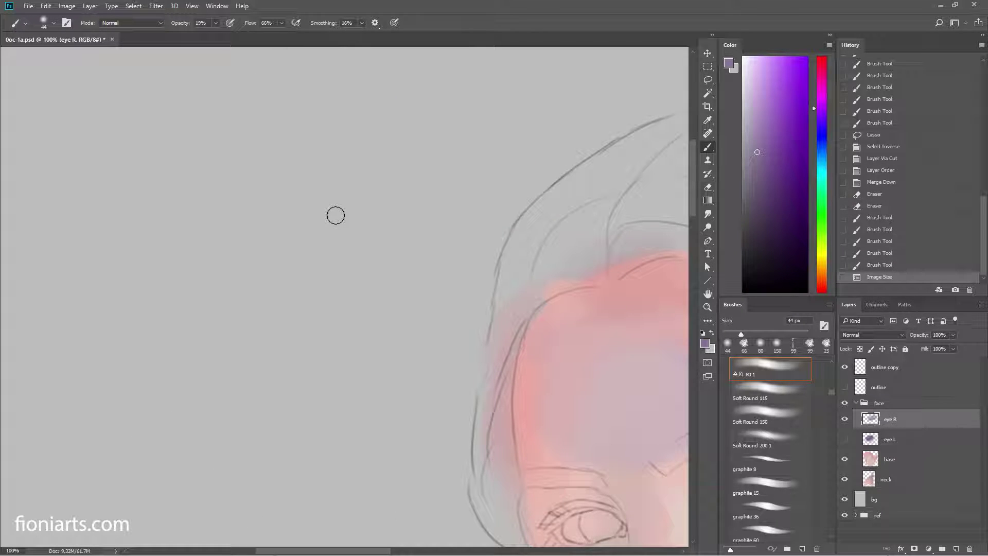
# Step: Save the enlarged portrait and choose a darker purple with a 44 px, 0% hardness brush
pyautogui.moveTo(491, 346); pyautogui.dragTo(176, 220)
pyautogui.moveTo(337, 329); pyautogui.dragTo(238, 269)
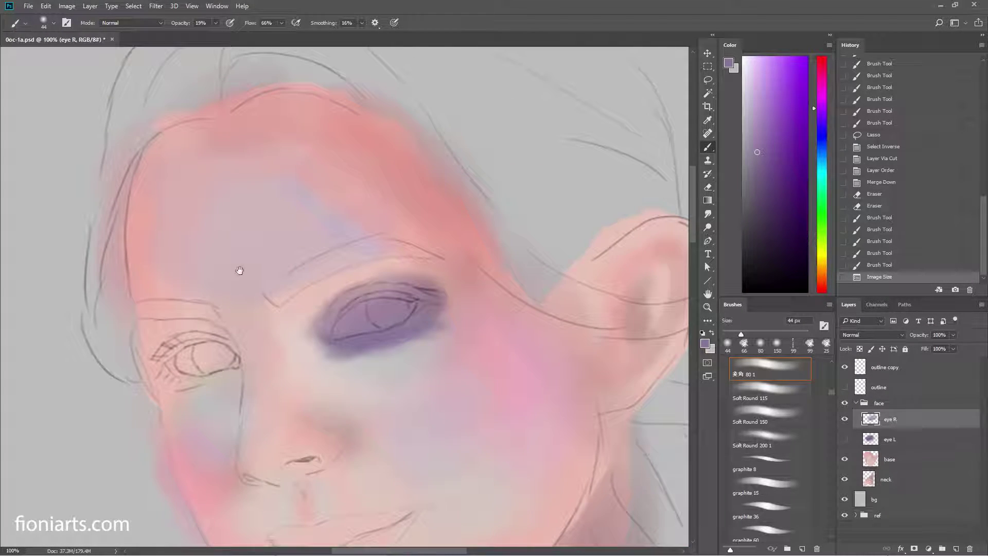
pyautogui.moveTo(371, 307); pyautogui.dragTo(377, 312)
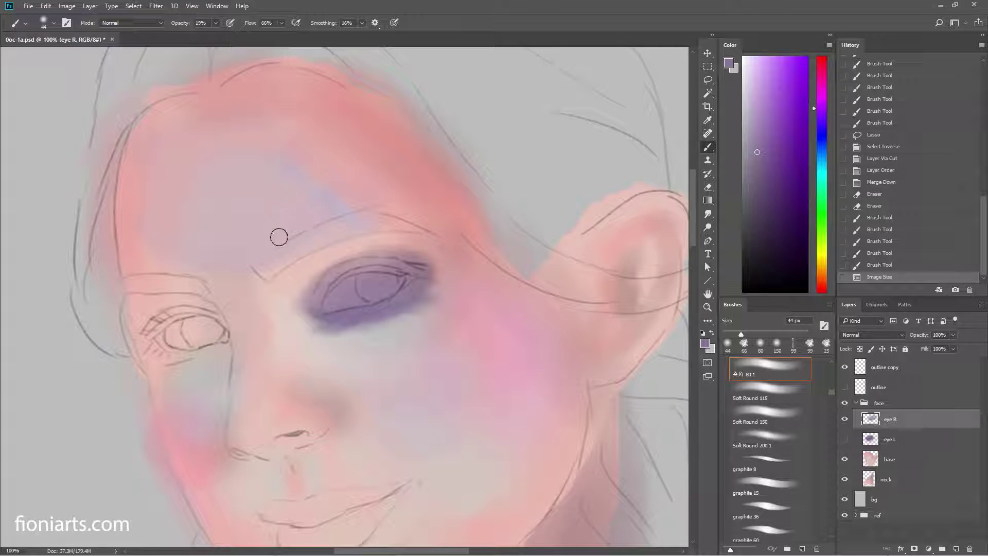
pyautogui.moveTo(364, 261); pyautogui.dragTo(354, 253)
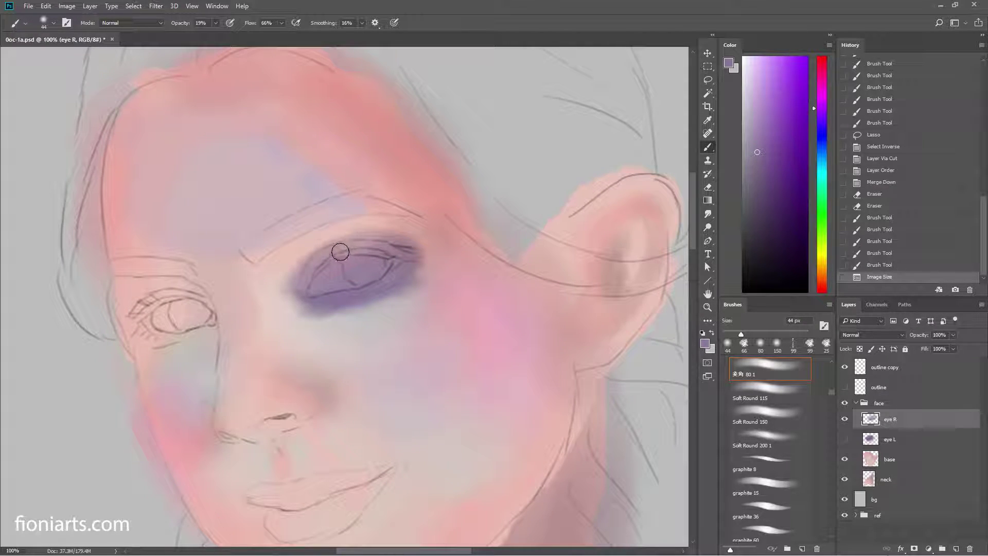
pyautogui.click(30, 7)
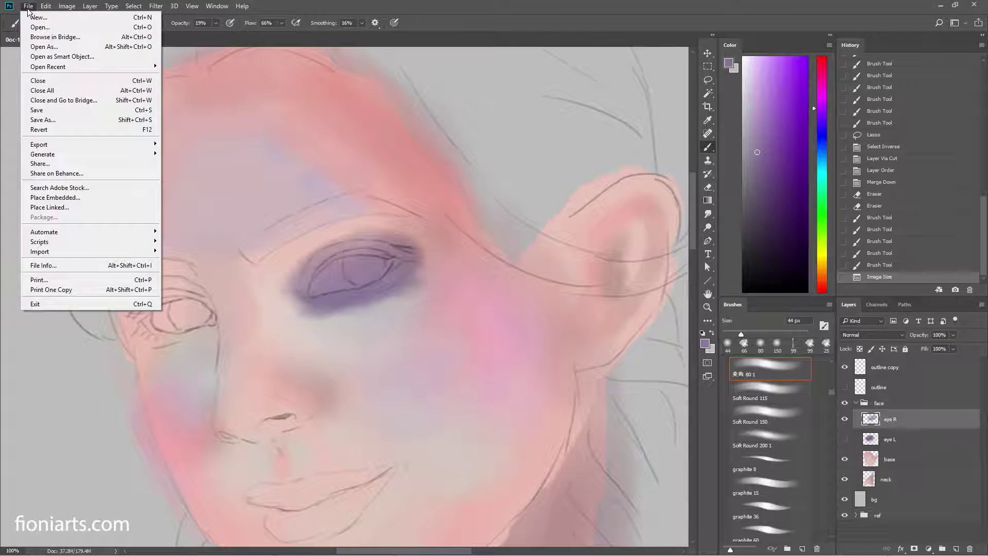
pyautogui.click(46, 108)
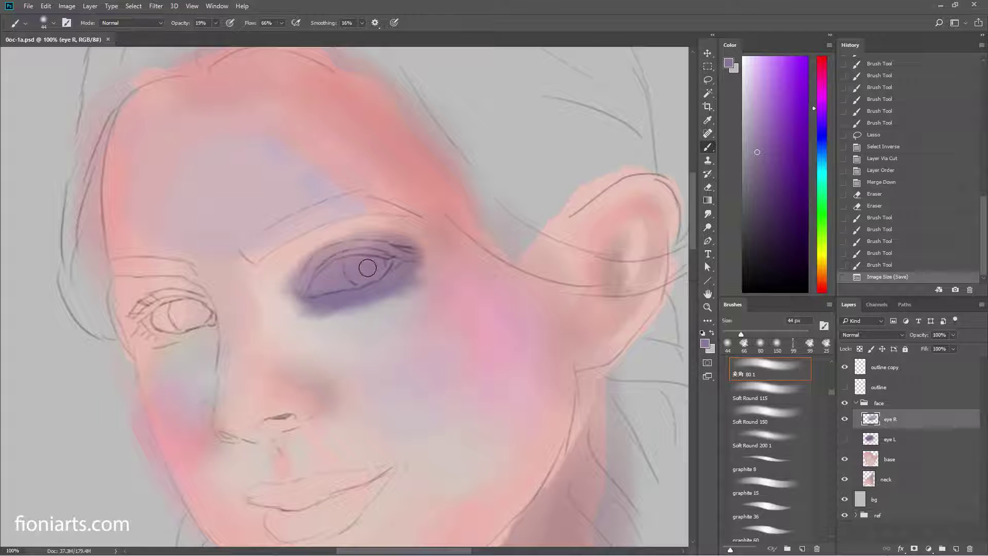
pyautogui.click(769, 203)
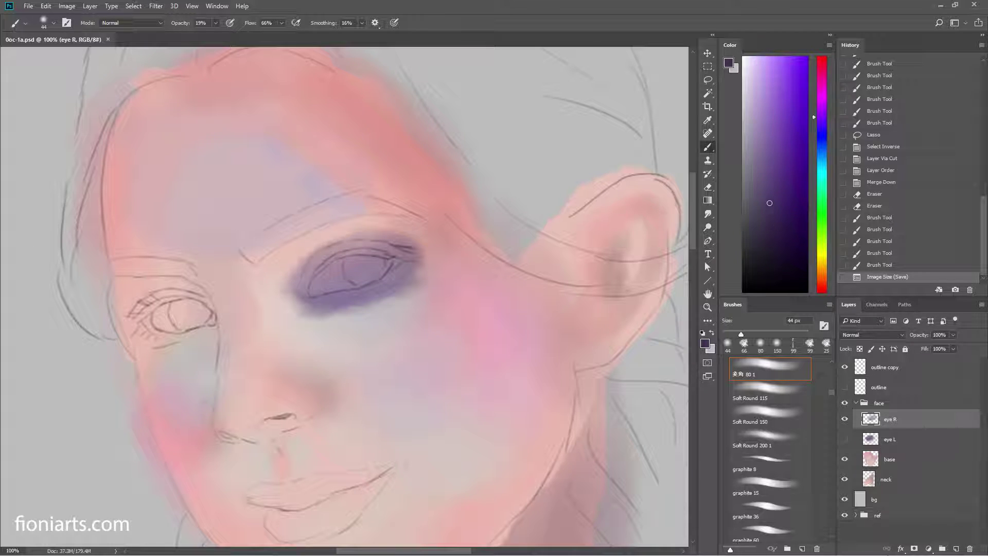
pyautogui.rightClick(458, 255)
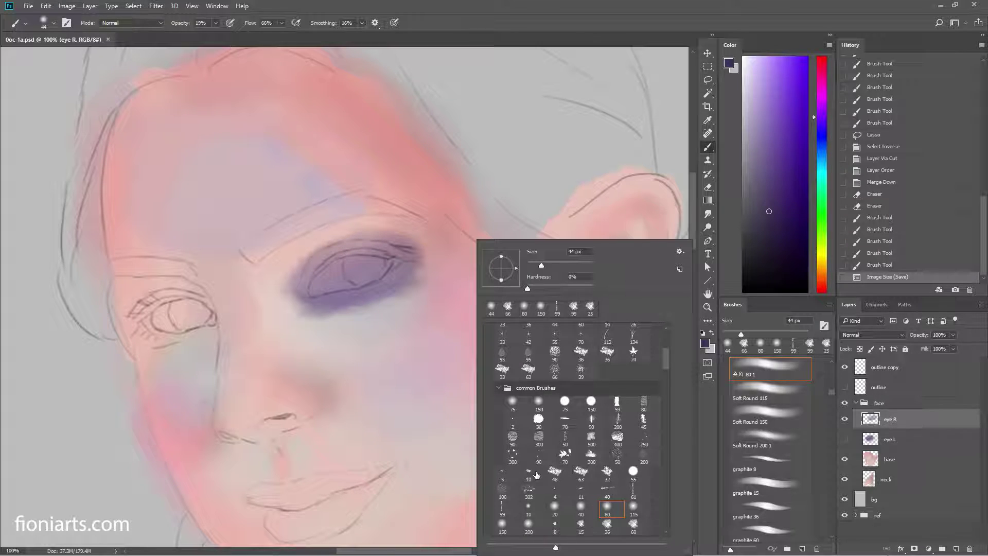
# Step: Set up a 12 px brush with higher opacity, starting from the 10 px preset
pyautogui.click(529, 472)
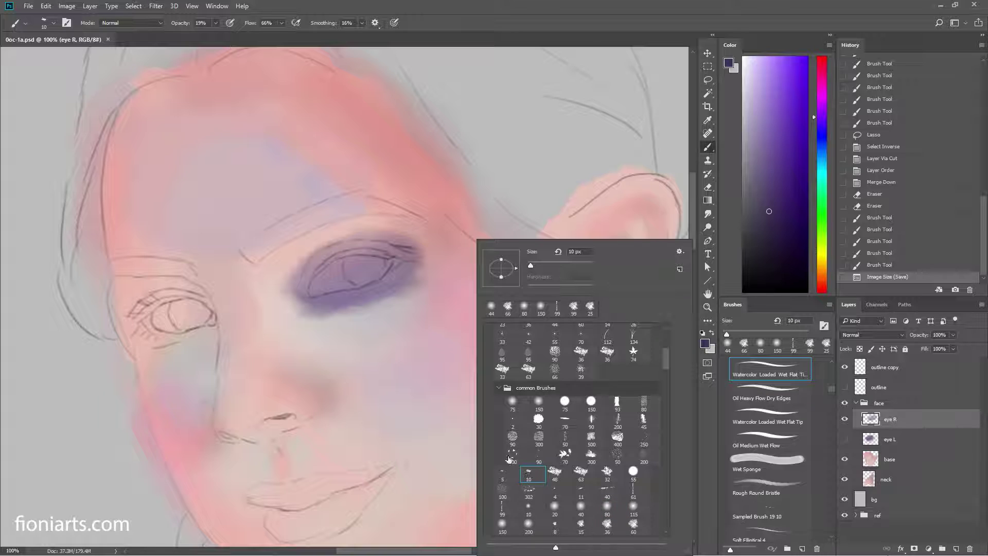
pyautogui.click(359, 262)
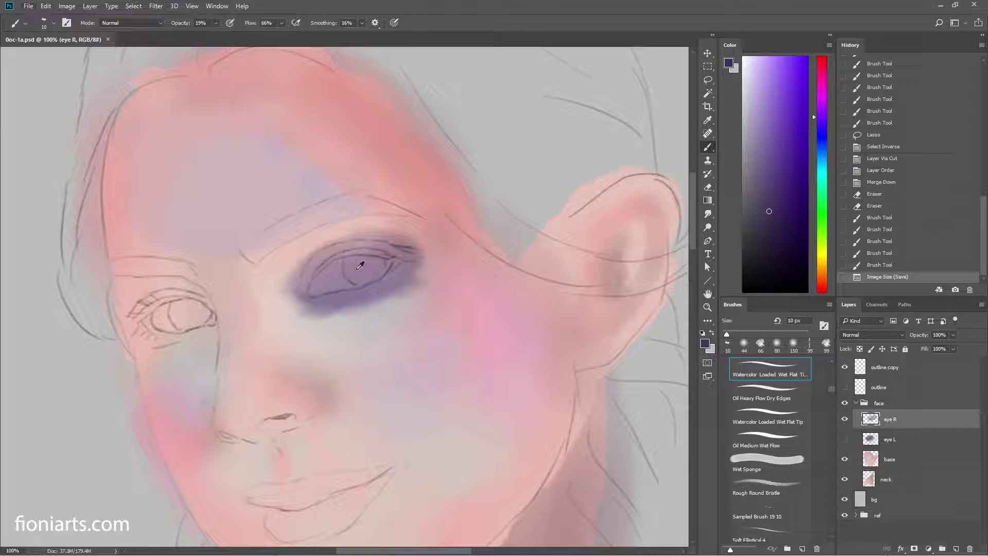
pyautogui.keyDown('alt'); pyautogui.rightClick(359, 274); pyautogui.keyUp('alt')
pyautogui.moveTo(360, 273); pyautogui.dragTo(363, 272)
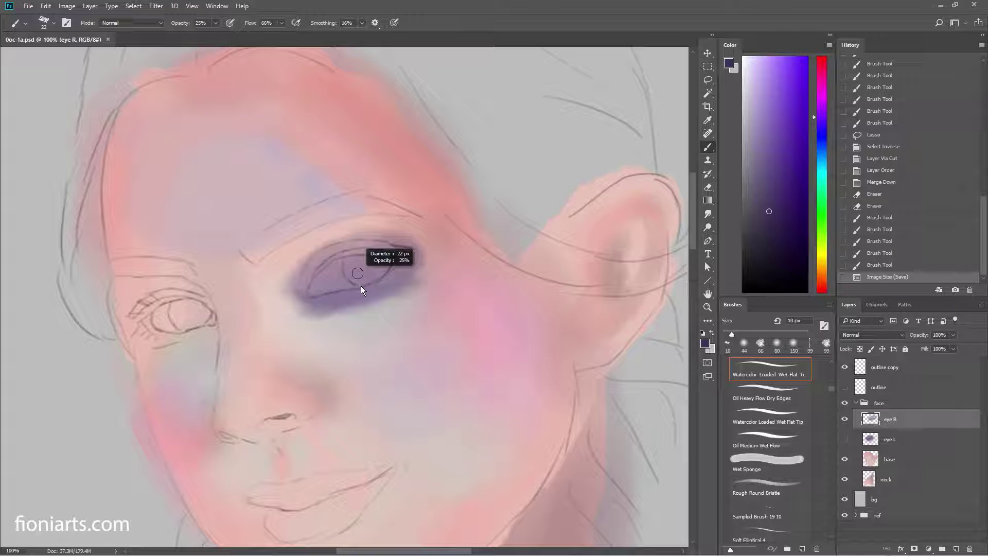
pyautogui.moveTo(362, 318); pyautogui.dragTo(357, 351)
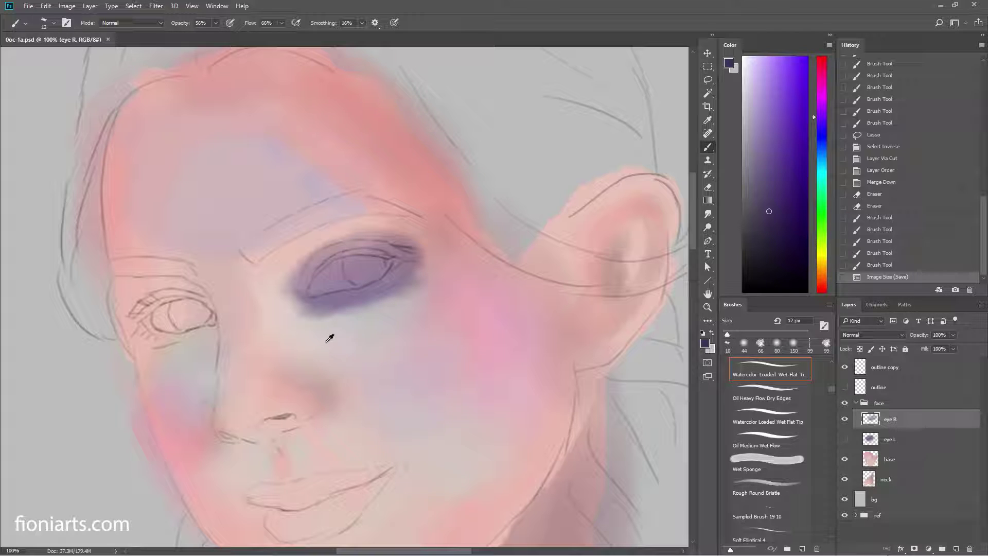
# Step: Discard the test strokes at the eye's left corner, reverting to the saved state
pyautogui.moveTo(324, 268); pyautogui.dragTo(314, 294)
pyautogui.hotkey('ctrl', 'z')
pyautogui.moveTo(307, 295)
pyautogui.mouseDown()
pyautogui.moveTo(322, 281)
pyautogui.moveTo(309, 295)
pyautogui.moveTo(320, 251)
pyautogui.mouseUp()
pyautogui.hotkey('ctrl', 'alt', 'z')
pyautogui.hotkey('ctrl', 'alt', 'z')
pyautogui.hotkey('ctrl', 'alt', 'z')
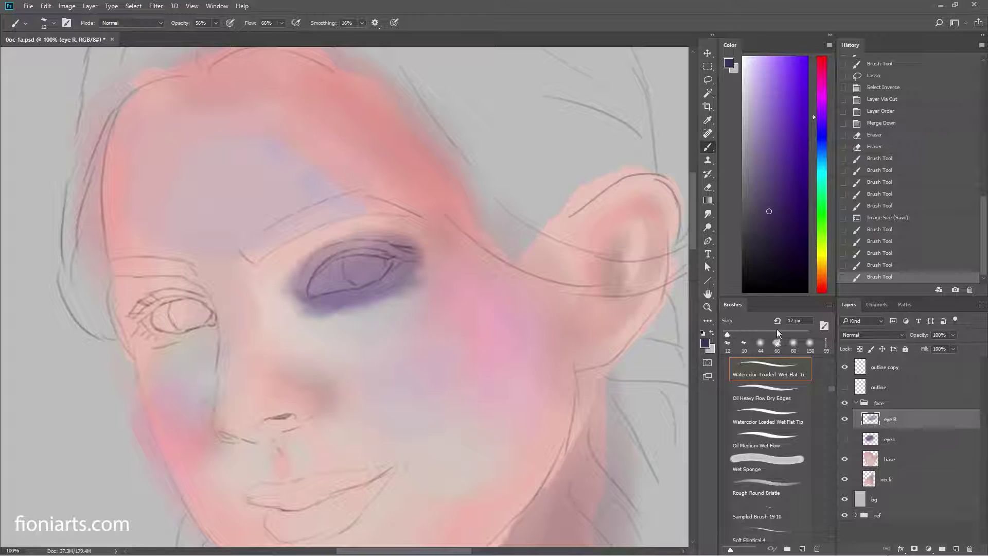
pyautogui.click(880, 219)
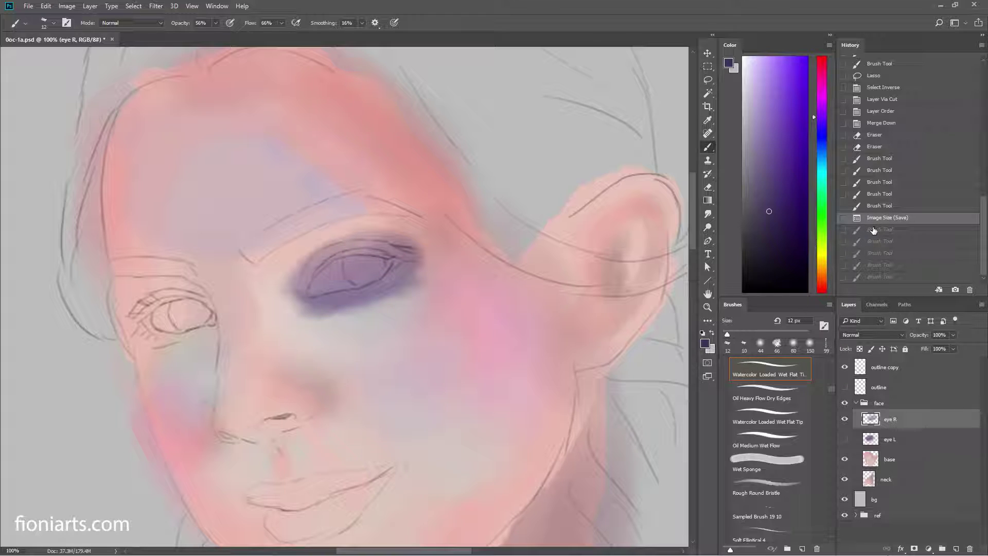
# Step: Paint dark purple lines along the right eye's lower-left, upper lid and outer corner
pyautogui.click(845, 420)
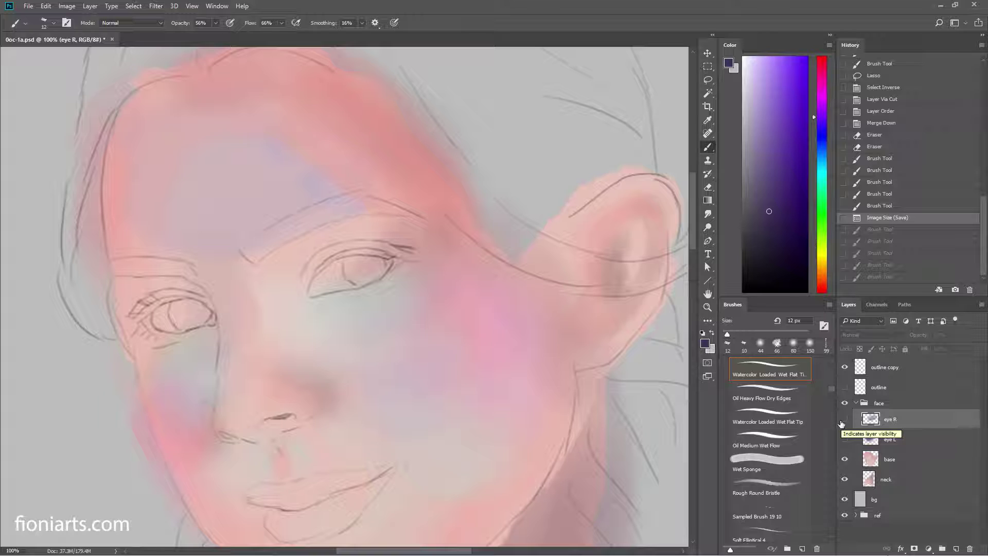
pyautogui.click(845, 419)
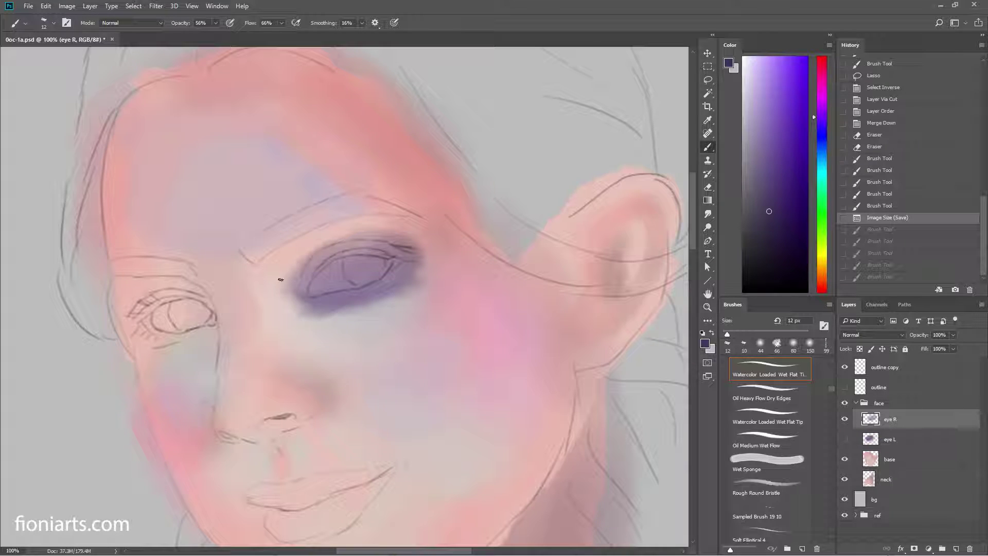
pyautogui.moveTo(299, 283)
pyautogui.mouseDown()
pyautogui.moveTo(322, 296)
pyautogui.moveTo(313, 281)
pyautogui.moveTo(325, 256)
pyautogui.moveTo(351, 251)
pyautogui.mouseUp()
pyautogui.moveTo(350, 251); pyautogui.dragTo(405, 257)
pyautogui.moveTo(402, 255); pyautogui.dragTo(408, 256)
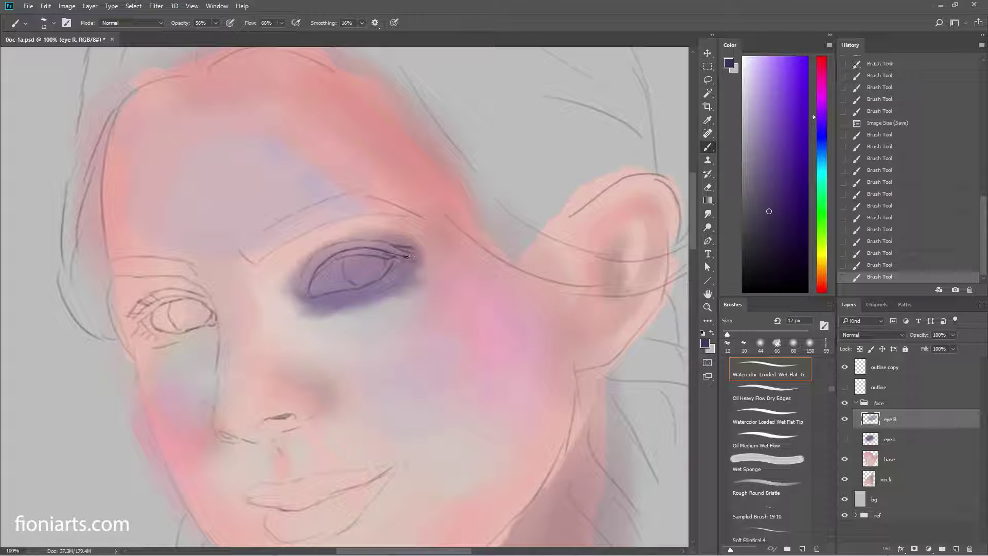
# Step: Fade the outline copy layer to 20% opacity and return to the eye R layer
pyautogui.click(901, 367)
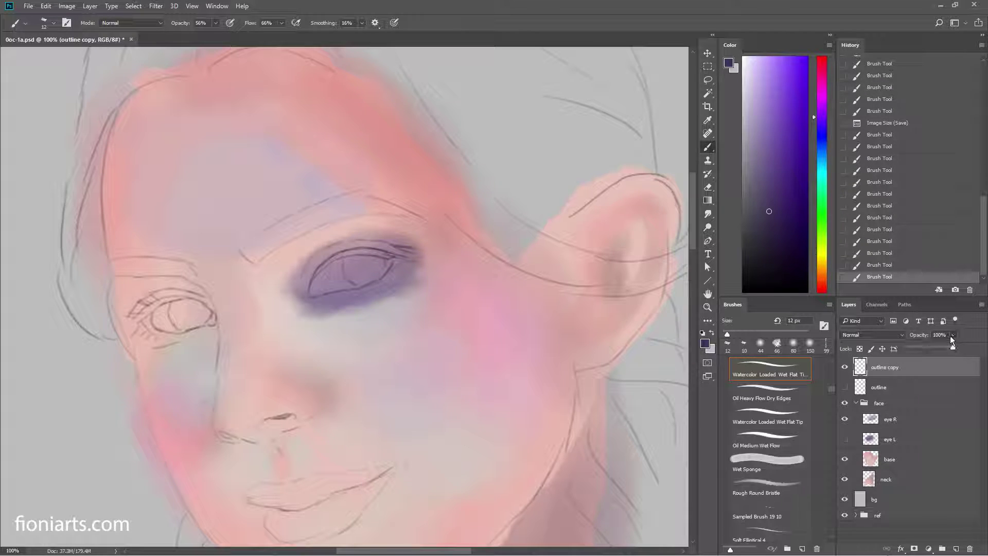
pyautogui.moveTo(916, 349); pyautogui.dragTo(909, 349)
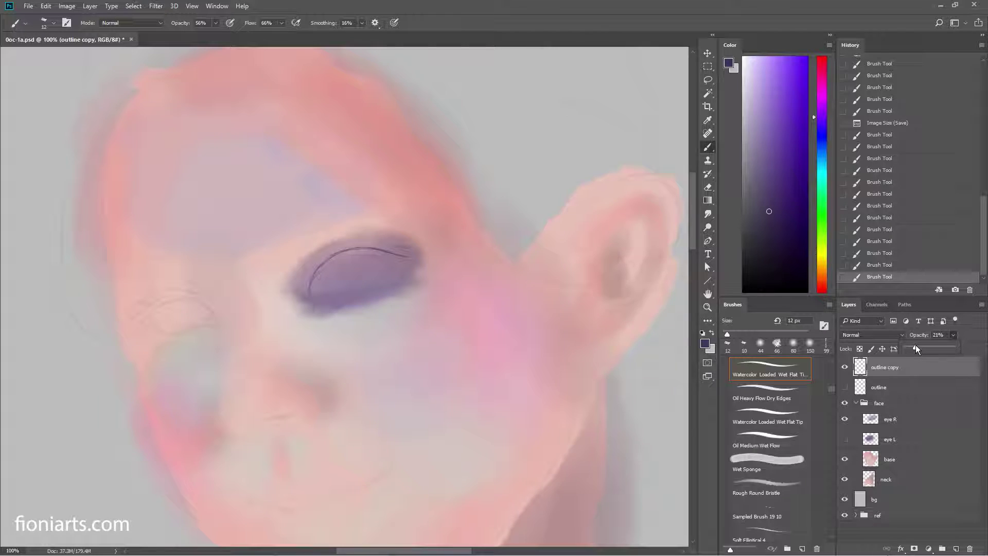
pyautogui.click(891, 419)
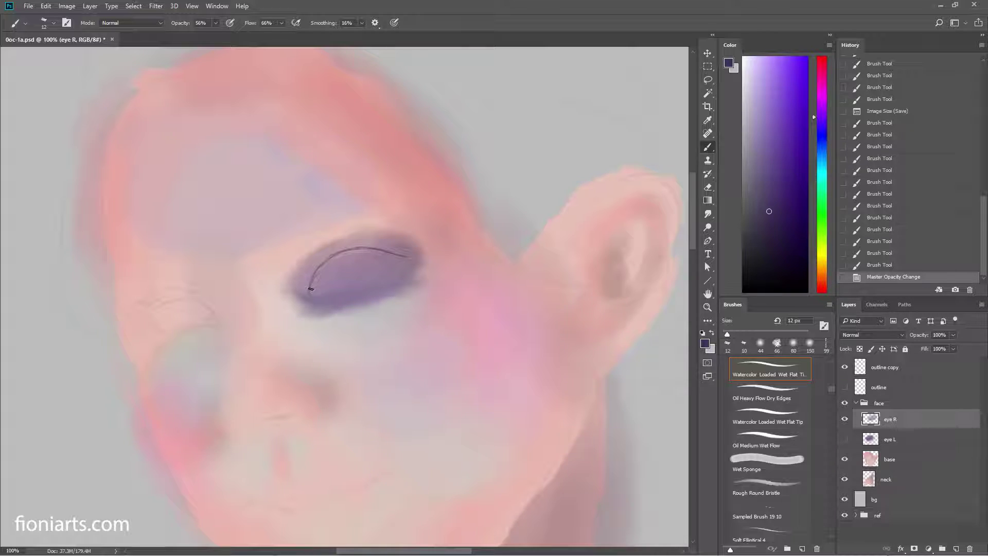
# Step: Try erasing and extending the eye's left edge, then revert those edits
pyautogui.press('e')
pyautogui.moveTo(321, 286); pyautogui.dragTo(305, 286)
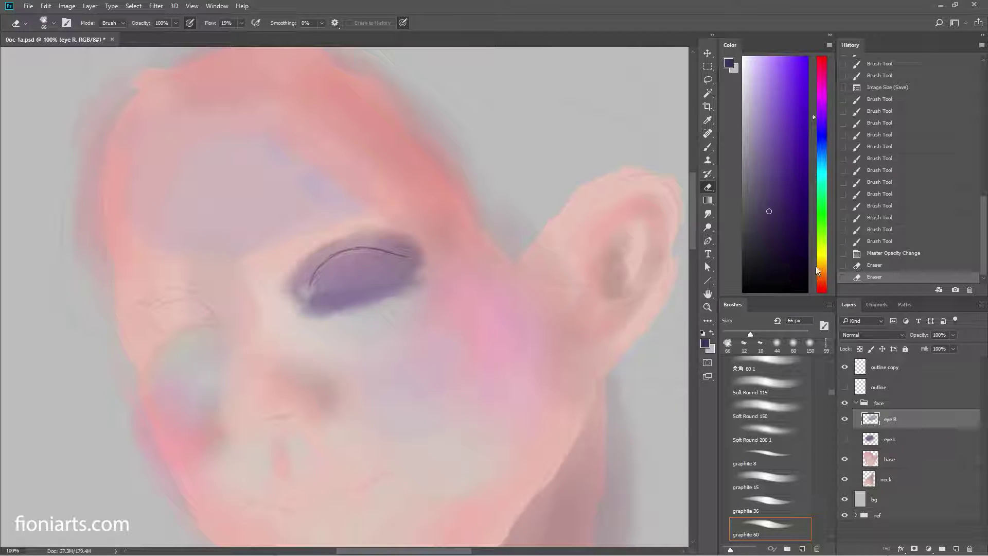
pyautogui.click(871, 264)
pyautogui.click(875, 254)
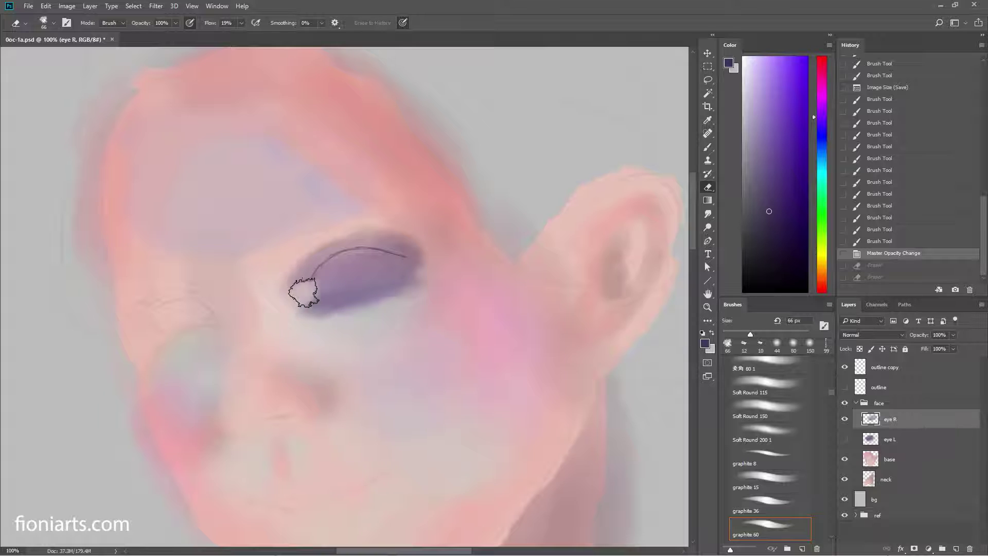
pyautogui.moveTo(306, 289); pyautogui.dragTo(297, 287)
pyautogui.press('b')
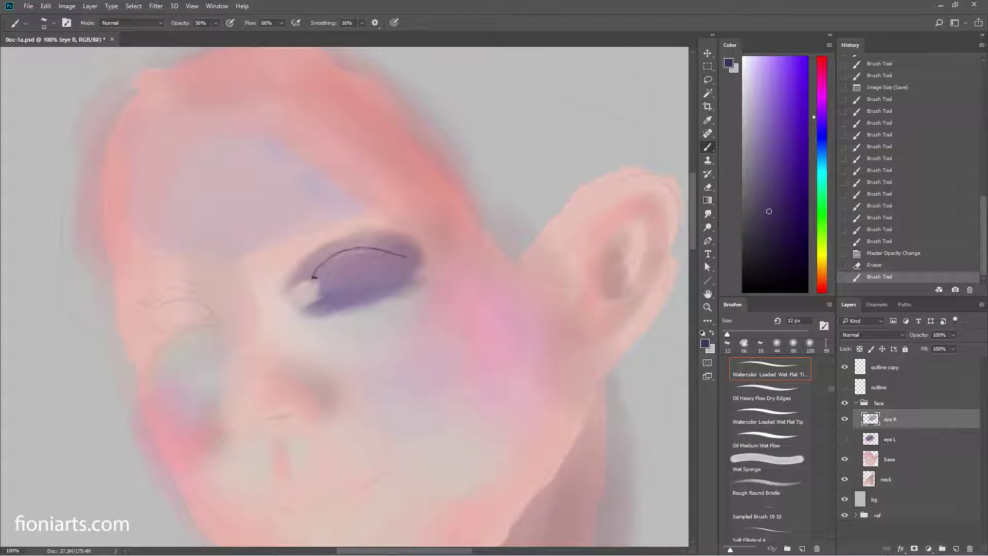
pyautogui.moveTo(309, 294); pyautogui.dragTo(313, 277)
pyautogui.click(879, 255)
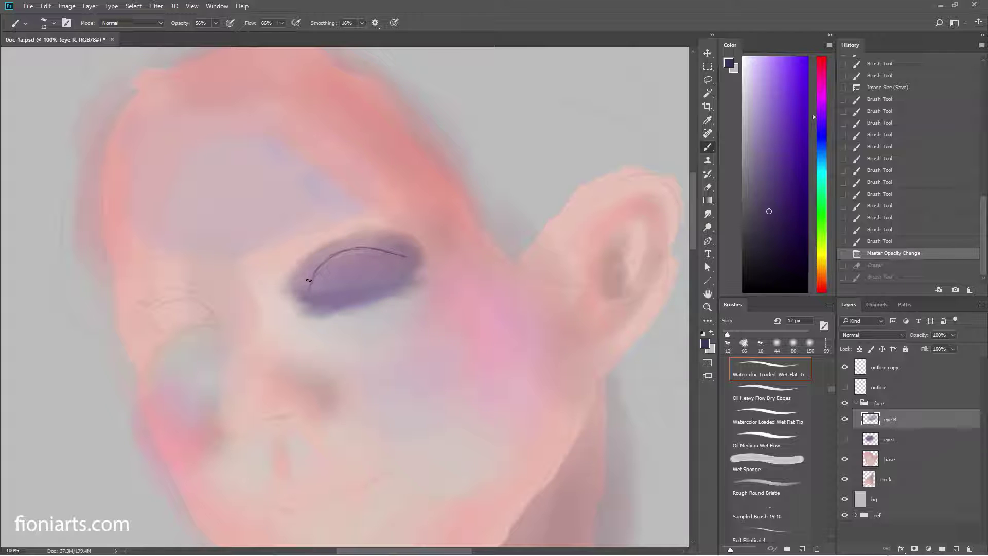
# Step: Draw the lower eye outline line across the almond shape
pyautogui.moveTo(309, 280); pyautogui.dragTo(308, 295)
pyautogui.moveTo(309, 288); pyautogui.dragTo(322, 295)
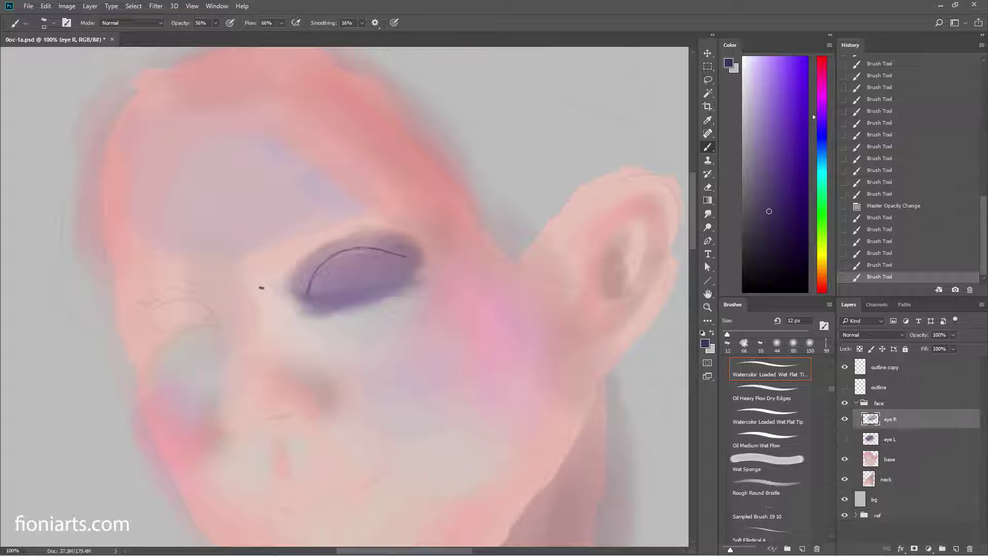
pyautogui.moveTo(308, 294); pyautogui.dragTo(316, 297)
pyautogui.moveTo(314, 297); pyautogui.dragTo(319, 296)
pyautogui.moveTo(316, 297); pyautogui.dragTo(376, 281)
pyautogui.moveTo(375, 281)
pyautogui.mouseDown()
pyautogui.moveTo(390, 266)
pyautogui.moveTo(383, 279)
pyautogui.mouseUp()
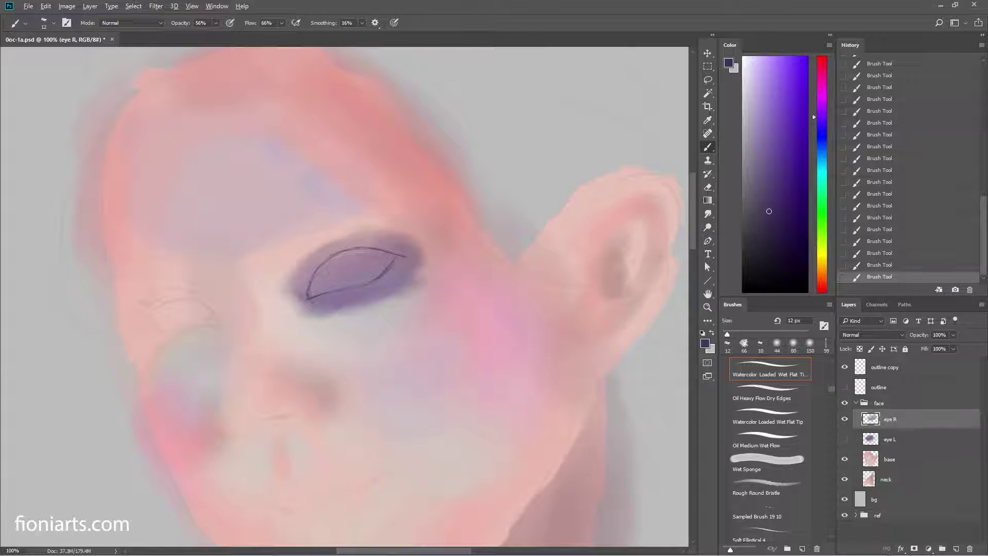
# Step: Choose a dark crimson colour, then swap colours and shift toward blue-violet
pyautogui.click(823, 64)
pyautogui.moveTo(780, 161); pyautogui.dragTo(779, 167)
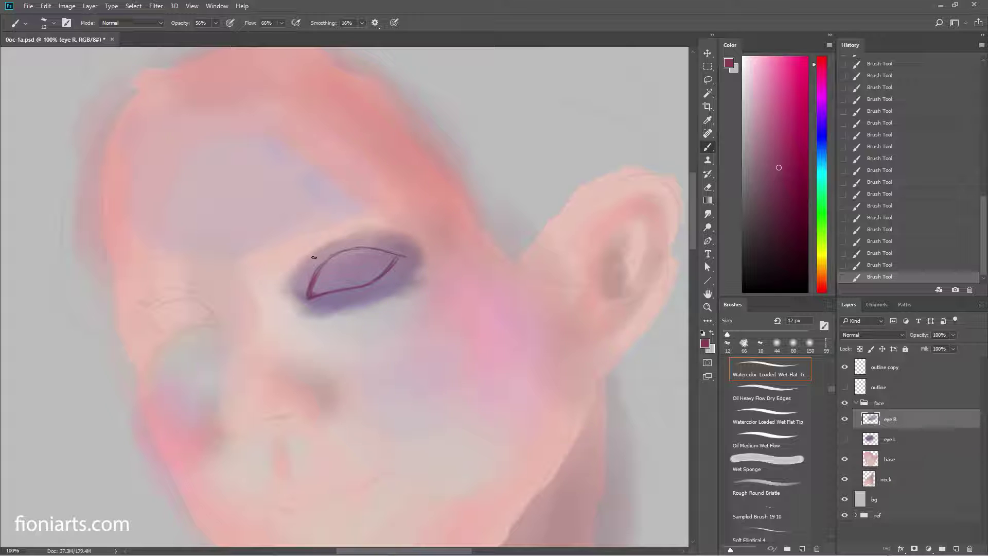
pyautogui.press('x')
pyautogui.click(822, 127)
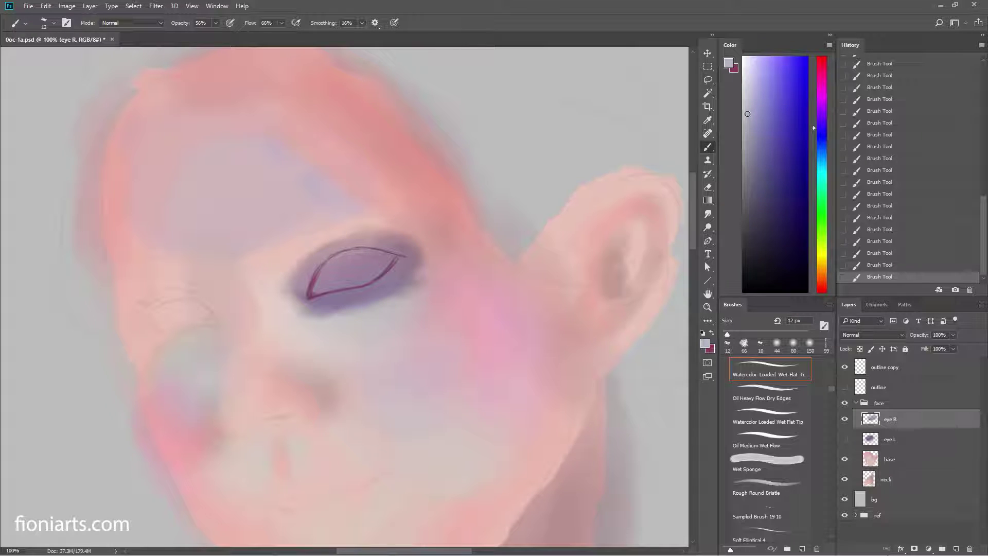
# Step: Brighten the highlight along the eye's lower inner edge with a 21 px brush
pyautogui.rightClick(385, 240)
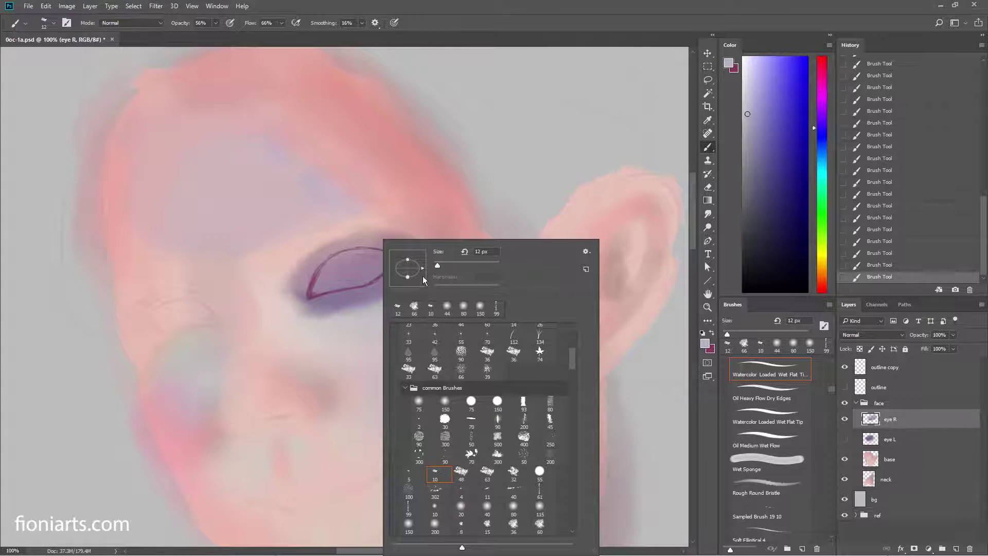
pyautogui.moveTo(438, 265); pyautogui.dragTo(434, 268)
pyautogui.click(315, 289)
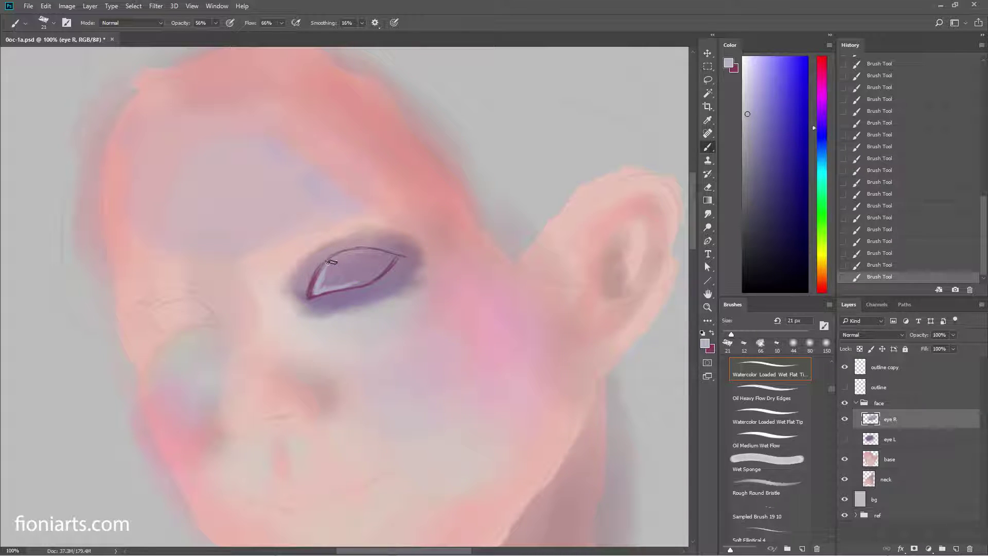
pyautogui.moveTo(356, 283)
pyautogui.mouseDown()
pyautogui.moveTo(323, 287)
pyautogui.moveTo(328, 277)
pyautogui.mouseUp()
# Step: Paint the eye white lighter and more even with the Soft Round 40 brush
pyautogui.rightClick(341, 261)
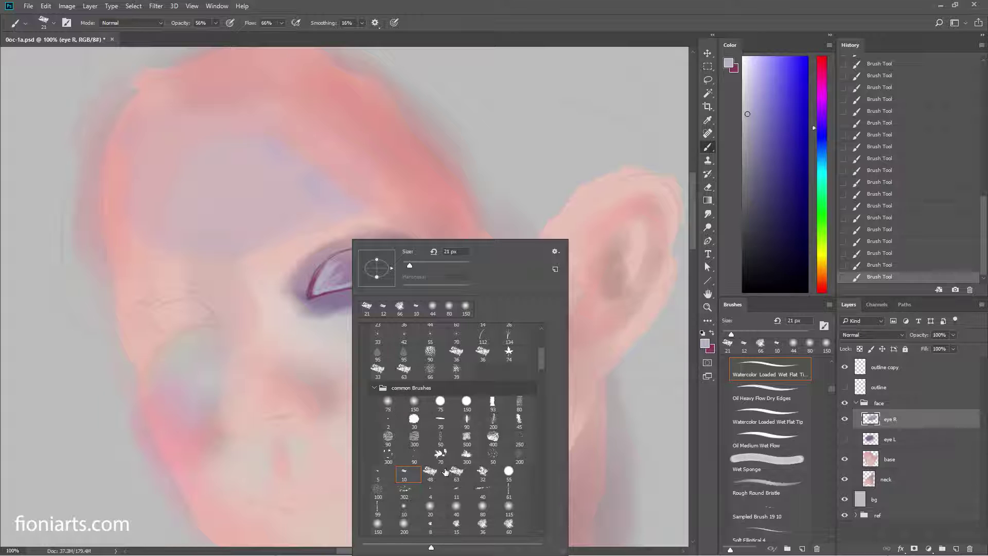
pyautogui.click(463, 508)
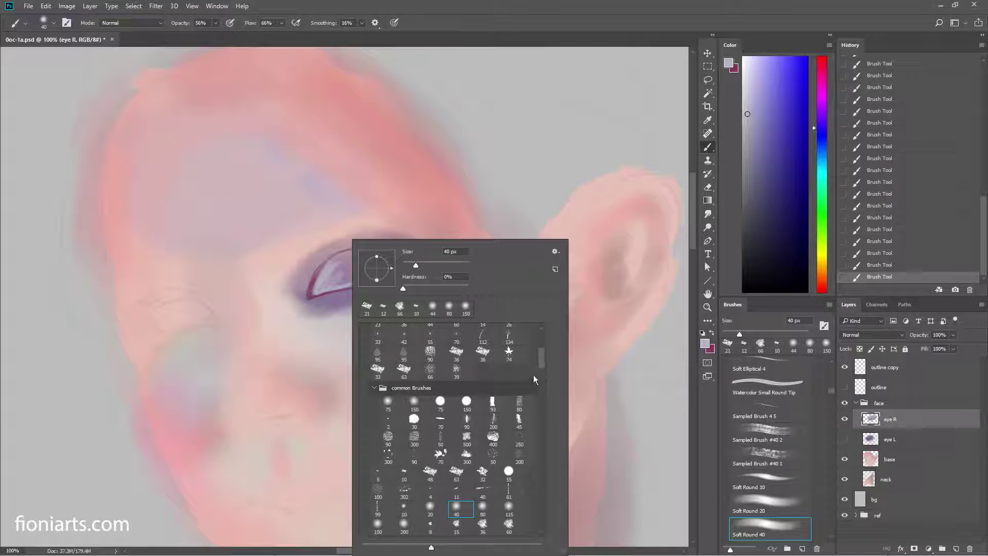
pyautogui.moveTo(543, 353); pyautogui.dragTo(542, 361)
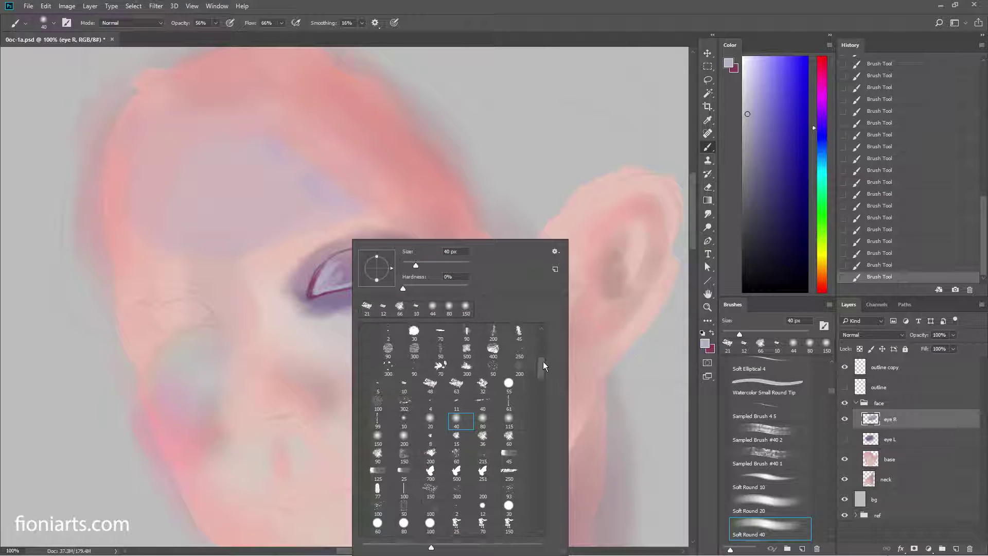
pyautogui.click(324, 268)
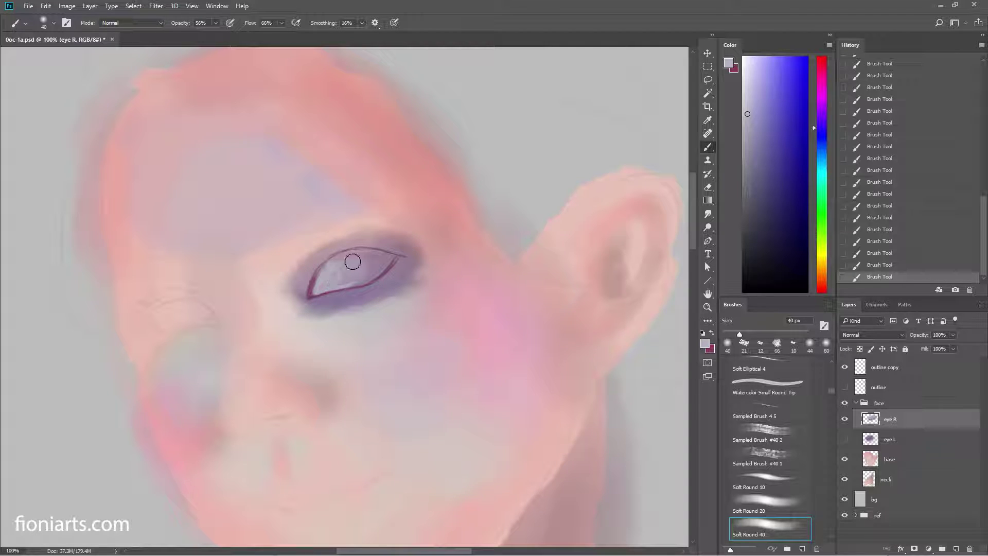
pyautogui.moveTo(332, 271)
pyautogui.mouseDown()
pyautogui.moveTo(375, 257)
pyautogui.moveTo(353, 273)
pyautogui.moveTo(433, 265)
pyautogui.moveTo(319, 282)
pyautogui.moveTo(379, 263)
pyautogui.moveTo(315, 264)
pyautogui.moveTo(331, 263)
pyautogui.mouseUp()
pyautogui.rightClick(374, 242)
pyautogui.click(336, 277)
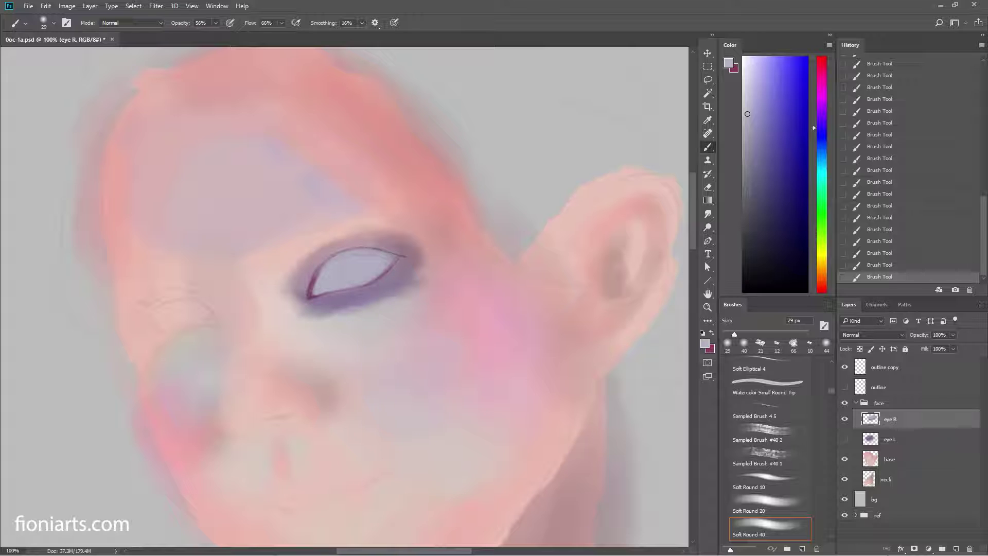
# Step: Stroke the eye's left corner and upper lid in sampled dark magenta with a 20 px brush
pyautogui.keyDown('alt'); pyautogui.click(327, 259); pyautogui.keyUp('alt')
pyautogui.rightClick(327, 258)
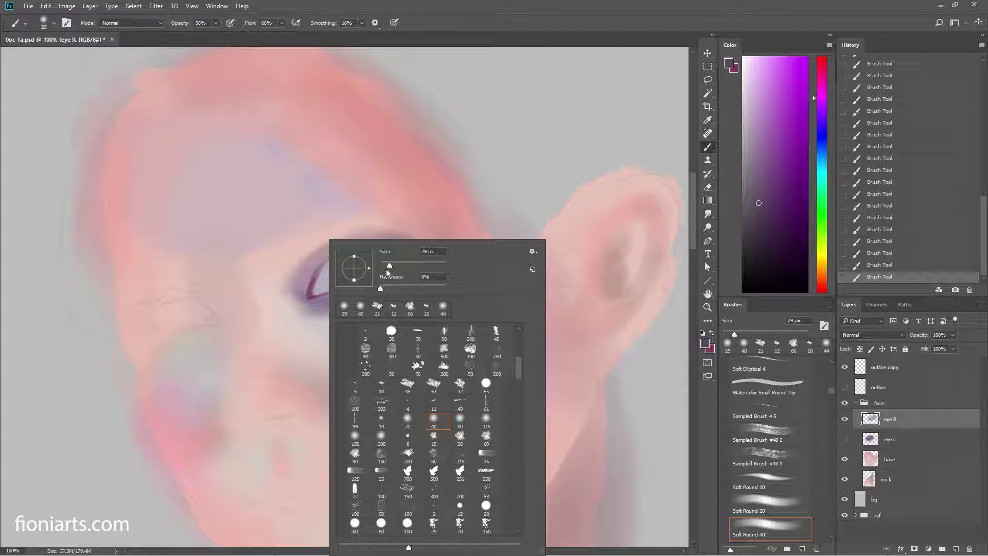
pyautogui.moveTo(387, 264); pyautogui.dragTo(385, 264)
pyautogui.moveTo(309, 290)
pyautogui.mouseDown()
pyautogui.moveTo(320, 265)
pyautogui.moveTo(314, 296)
pyautogui.moveTo(360, 250)
pyautogui.moveTo(407, 256)
pyautogui.mouseUp()
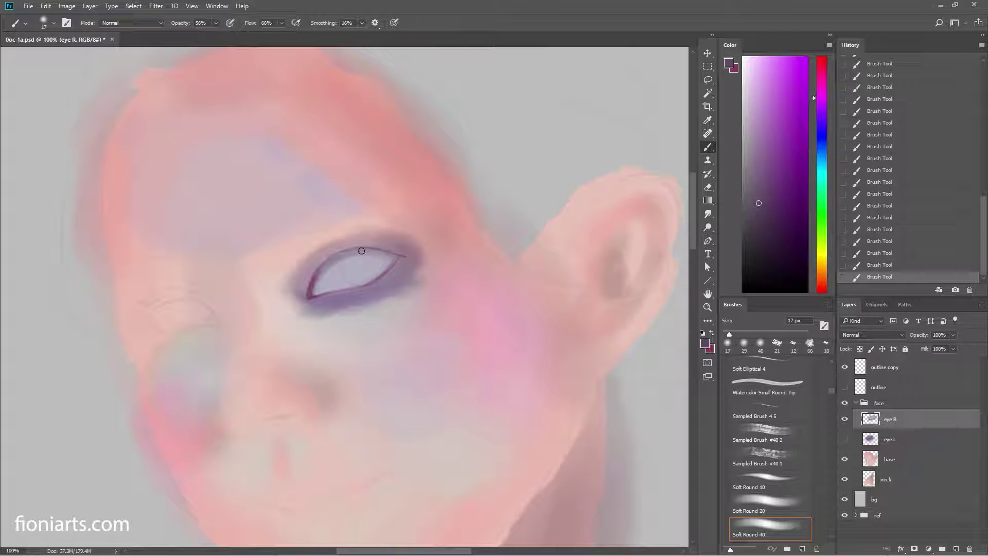
pyautogui.moveTo(330, 257); pyautogui.dragTo(353, 257)
pyautogui.click(316, 295)
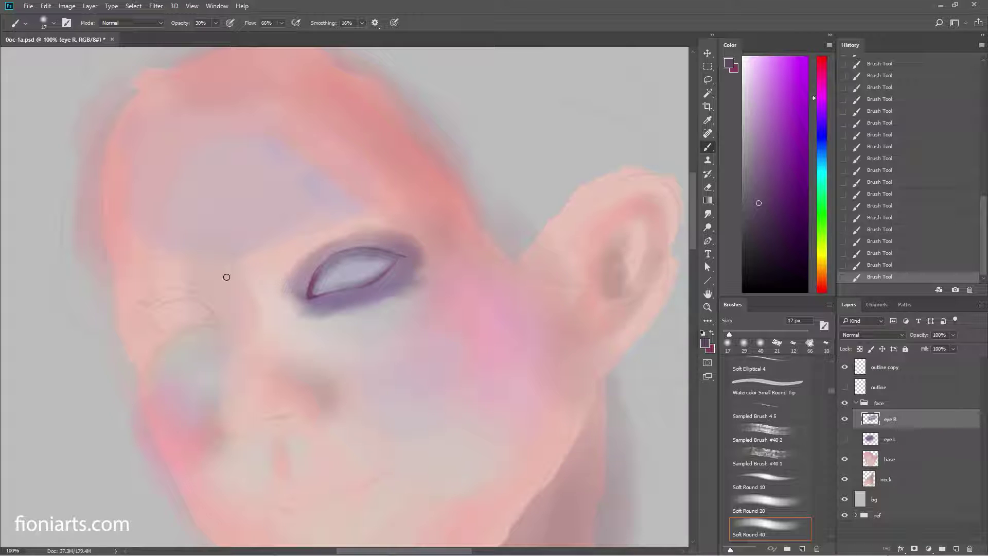
# Step: Add a faint light pinkish-grey stroke along the lower lid, undoing a trial erase below
pyautogui.keyDown('alt'); pyautogui.click(371, 319); pyautogui.keyUp('alt')
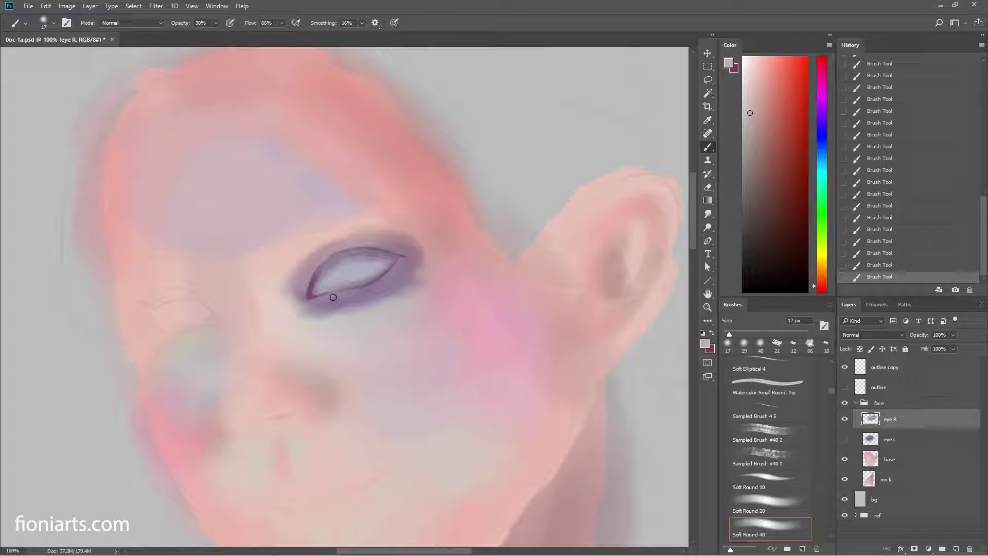
pyautogui.moveTo(377, 289); pyautogui.dragTo(351, 292)
pyautogui.press('e')
pyautogui.moveTo(294, 323)
pyautogui.mouseDown()
pyautogui.moveTo(282, 326)
pyautogui.moveTo(347, 308)
pyautogui.moveTo(412, 314)
pyautogui.mouseUp()
pyautogui.hotkey('ctrl', 'alt', 'z')
pyautogui.hotkey('ctrl', 'alt', 'z')
pyautogui.hotkey('ctrl', 'alt', 'z')
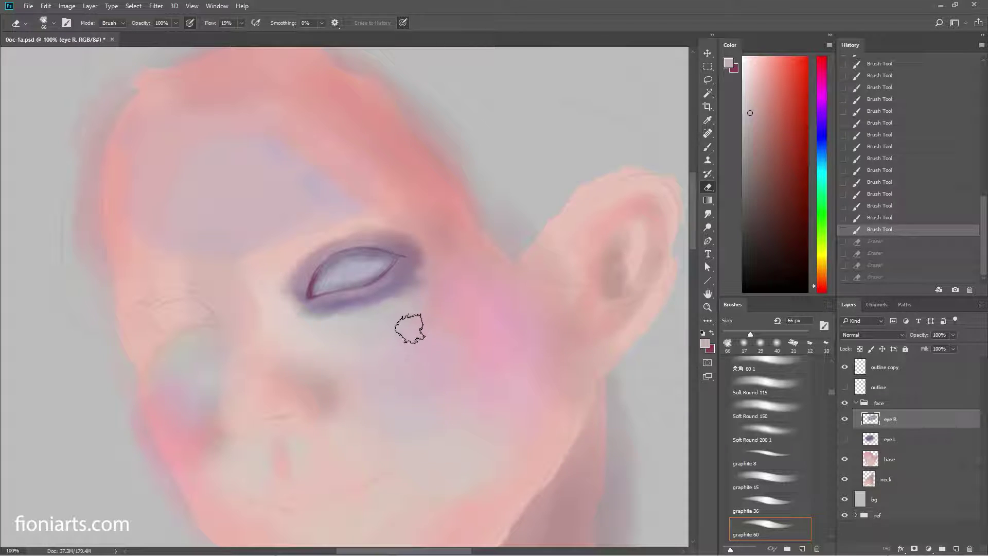
# Step: Softly erase the area under the eye using Soft Round 40 and 115 presets
pyautogui.rightClick(414, 327)
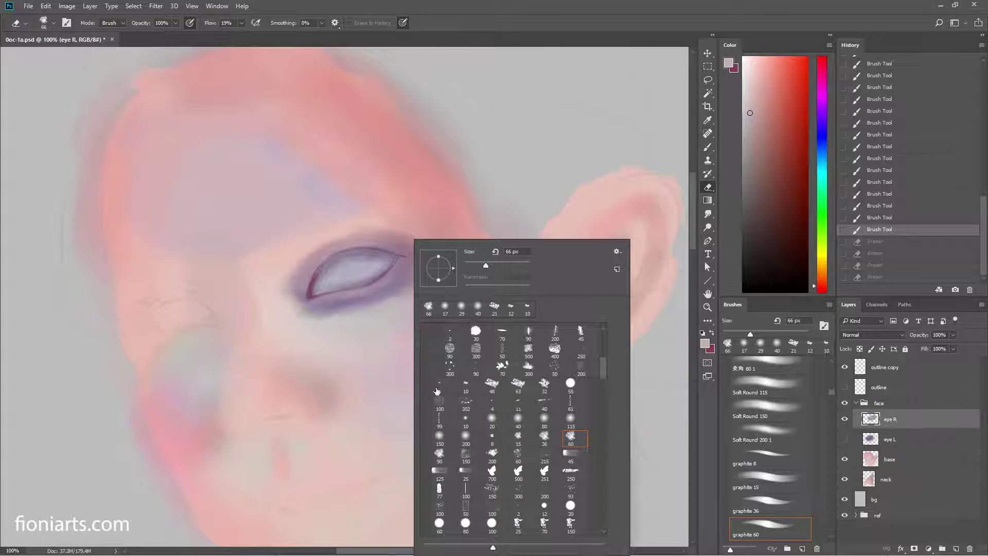
pyautogui.click(520, 421)
pyautogui.click(303, 312)
pyautogui.moveTo(303, 311)
pyautogui.mouseDown()
pyautogui.moveTo(339, 313)
pyautogui.moveTo(286, 310)
pyautogui.moveTo(379, 302)
pyautogui.moveTo(345, 303)
pyautogui.mouseUp()
pyautogui.rightClick(338, 313)
pyautogui.click(597, 419)
pyautogui.moveTo(345, 304); pyautogui.dragTo(281, 308)
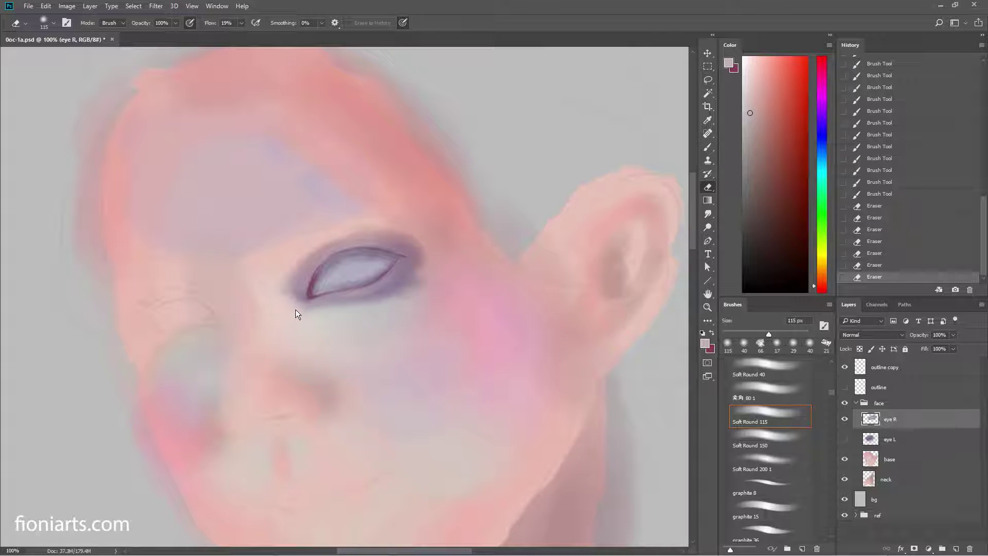
# Step: Paint purple-grey shading under the lower eyelid and near the inner corner with a 50 px brush
pyautogui.press('b')
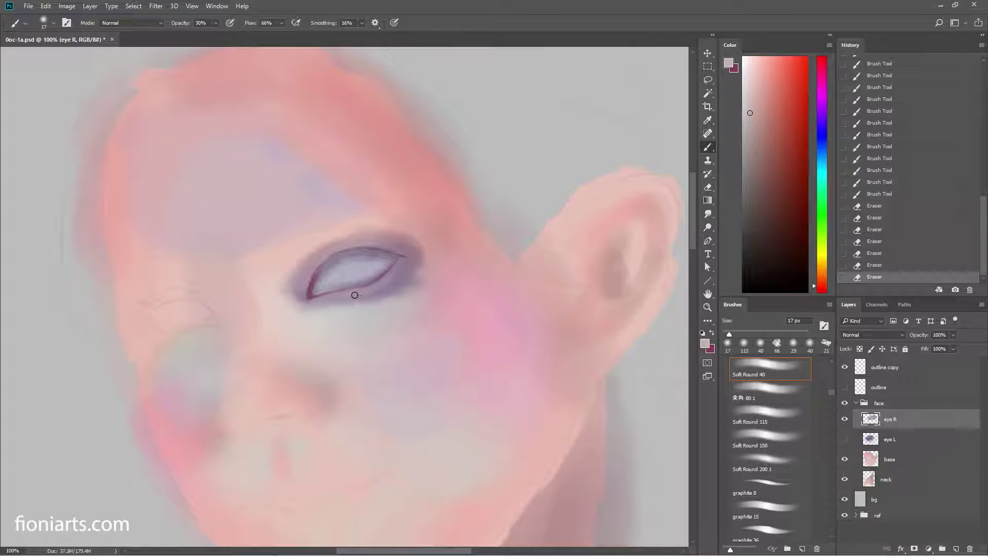
pyautogui.rightClick(365, 295)
pyautogui.write('50')
pyautogui.press('Return')
pyautogui.moveTo(324, 301)
pyautogui.mouseDown()
pyautogui.moveTo(353, 309)
pyautogui.moveTo(393, 292)
pyautogui.mouseUp()
pyautogui.keyDown('alt'); pyautogui.click(392, 291); pyautogui.keyUp('alt')
pyautogui.moveTo(335, 303)
pyautogui.mouseDown()
pyautogui.moveTo(415, 283)
pyautogui.moveTo(362, 299)
pyautogui.mouseUp()
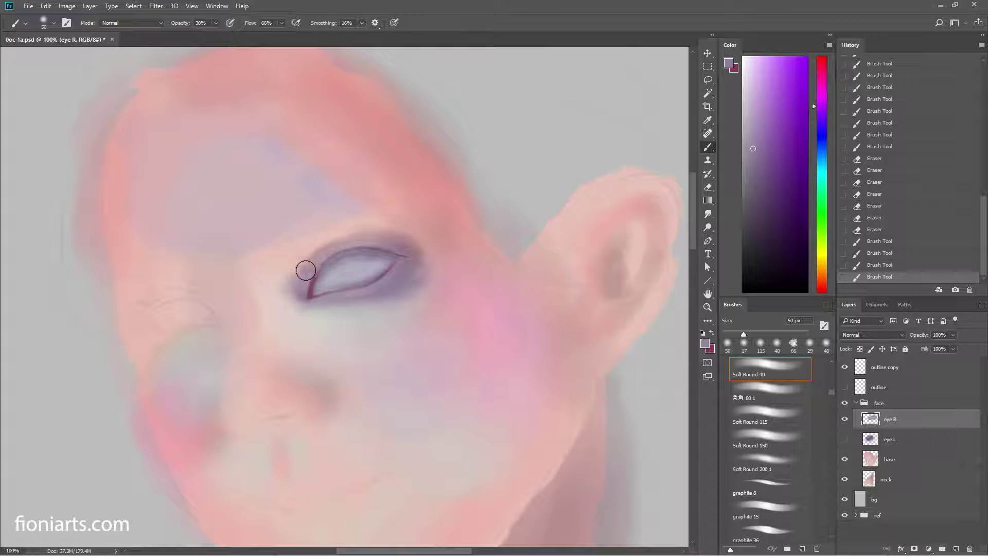
pyautogui.moveTo(307, 269)
pyautogui.mouseDown()
pyautogui.moveTo(278, 298)
pyautogui.moveTo(355, 239)
pyautogui.moveTo(426, 245)
pyautogui.moveTo(415, 242)
pyautogui.moveTo(398, 240)
pyautogui.moveTo(441, 258)
pyautogui.moveTo(417, 245)
pyautogui.moveTo(424, 273)
pyautogui.moveTo(310, 264)
pyautogui.moveTo(335, 239)
pyautogui.mouseUp()
# Step: Sample a darker mauve and select the 10 px Watercolor Loaded Wet Flat Tip brush
pyautogui.press('e')
pyautogui.press('b')
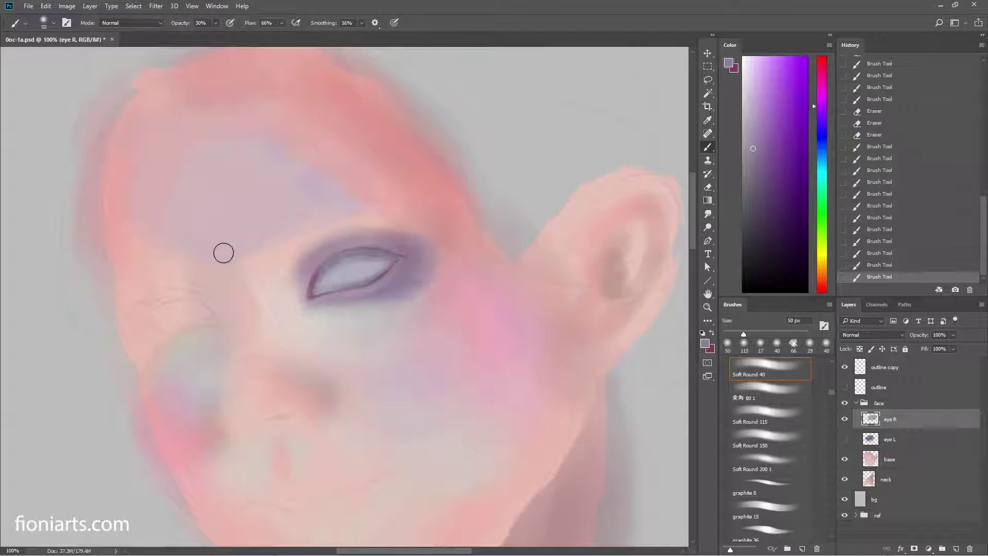
pyautogui.keyDown('alt'); pyautogui.click(320, 278); pyautogui.keyUp('alt')
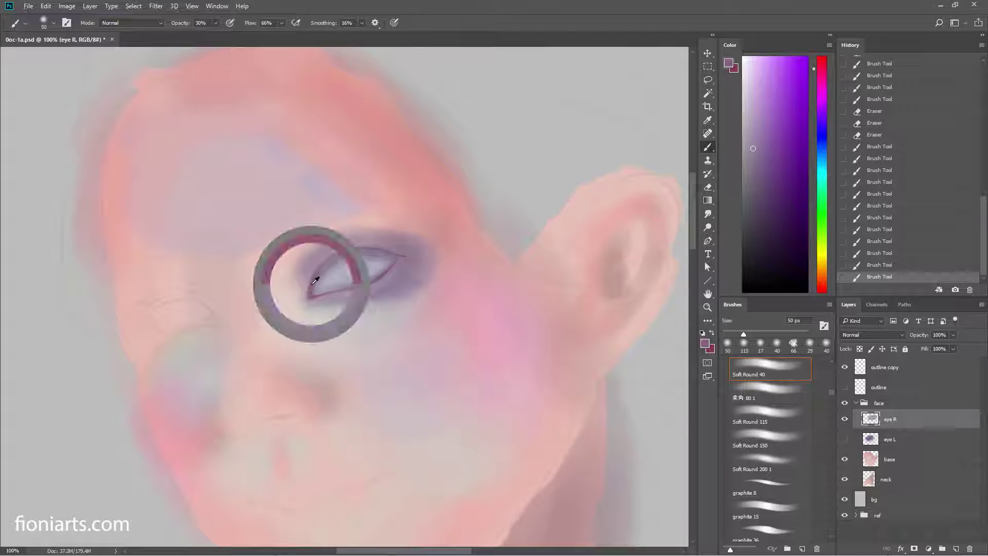
pyautogui.rightClick(343, 269)
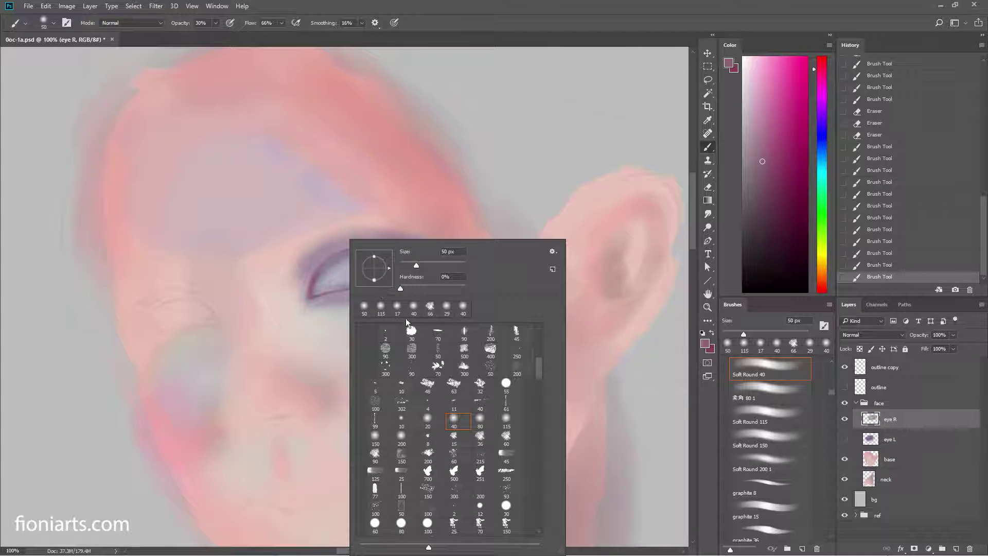
pyautogui.click(436, 390)
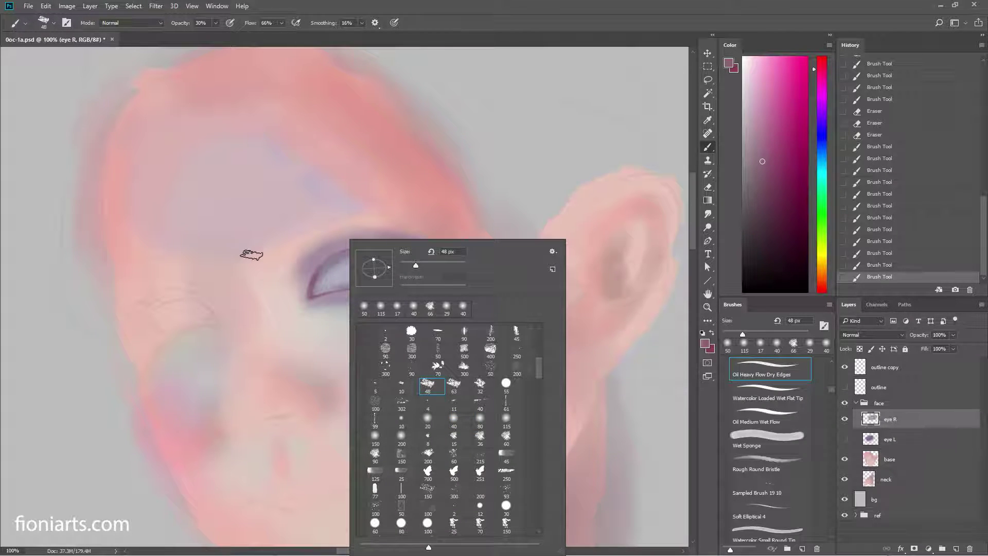
pyautogui.click(410, 384)
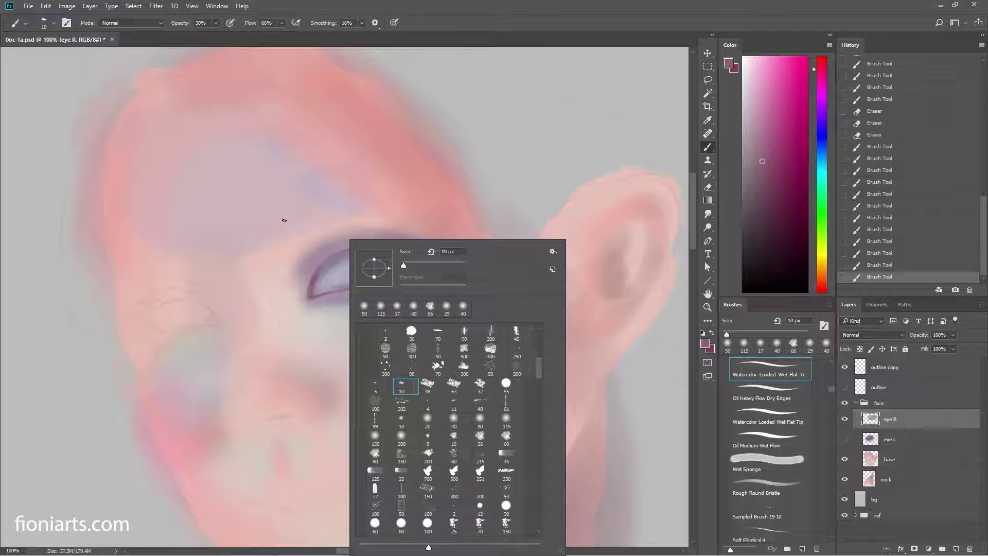
# Step: Darken the inner eye corner line and repaint a stroke along the upper eyelid
pyautogui.click(301, 274)
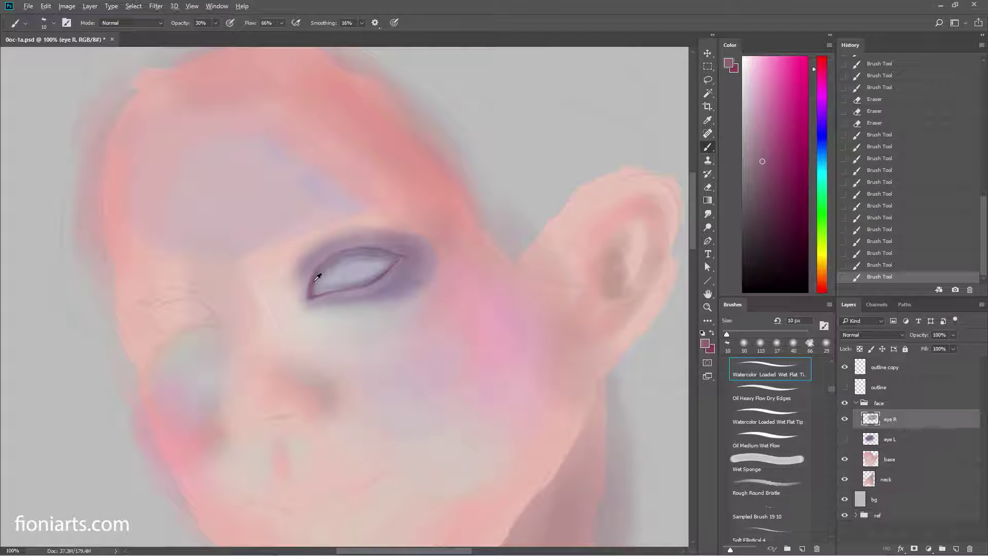
pyautogui.keyDown('alt'); pyautogui.click(317, 278); pyautogui.keyUp('alt')
pyautogui.moveTo(301, 268)
pyautogui.mouseDown()
pyautogui.moveTo(303, 277)
pyautogui.moveTo(308, 257)
pyautogui.mouseUp()
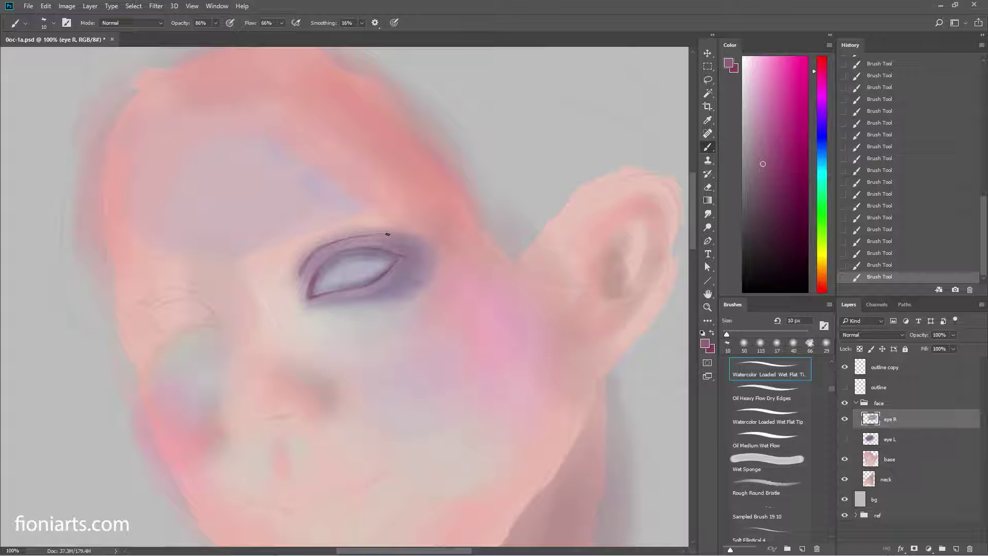
pyautogui.press('e')
pyautogui.moveTo(390, 236); pyautogui.dragTo(363, 235)
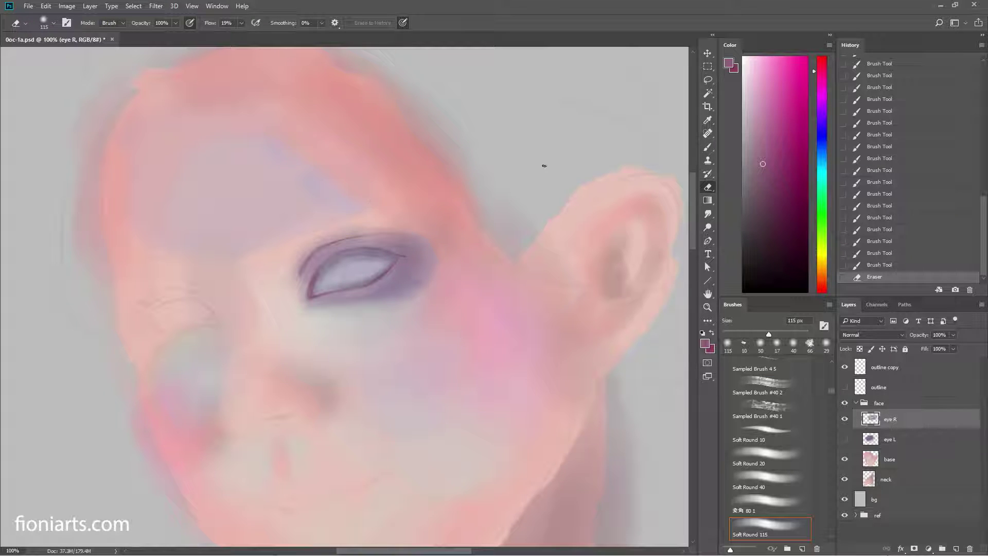
pyautogui.click(870, 264)
pyautogui.press('b')
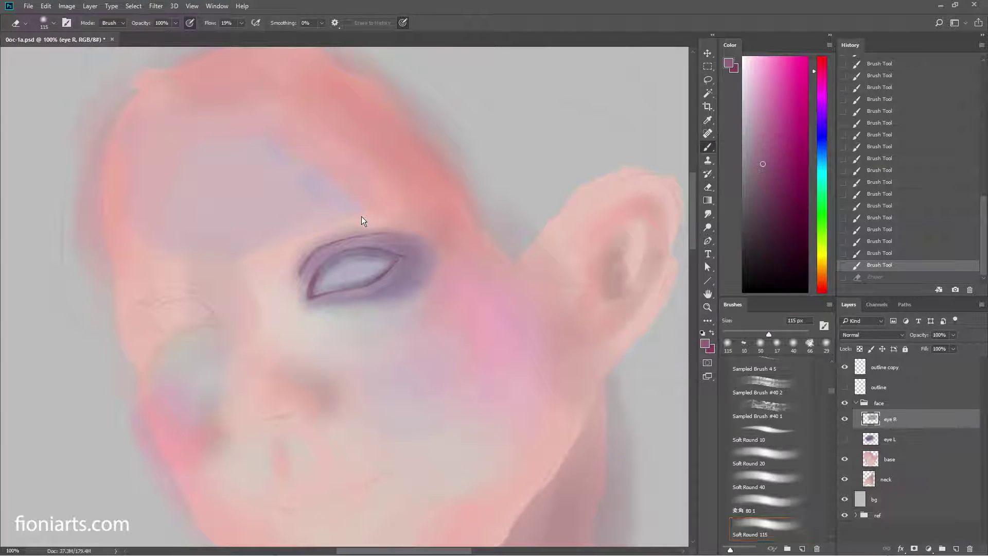
pyautogui.moveTo(368, 236); pyautogui.dragTo(408, 238)
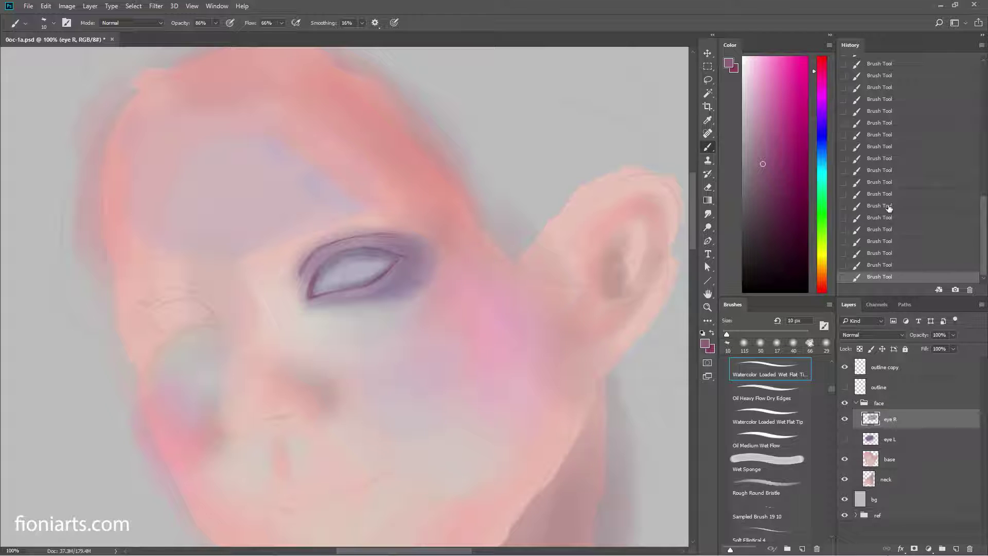
# Step: Step back through earlier Brush Tool history states, then open the Layers panel menu
pyautogui.click(885, 205)
pyautogui.hotkey('ctrl', 'z')
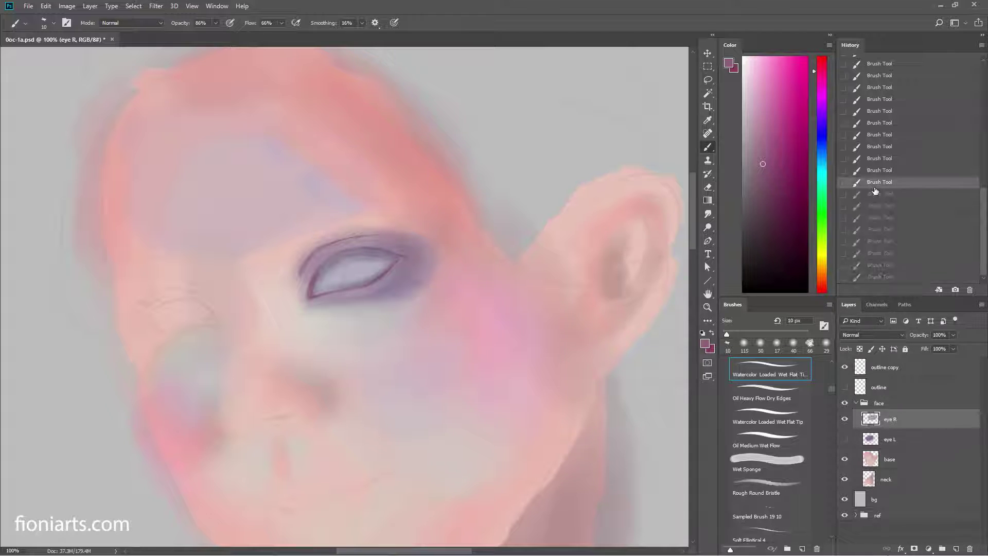
pyautogui.moveTo(877, 185); pyautogui.dragTo(874, 130)
pyautogui.click(876, 112)
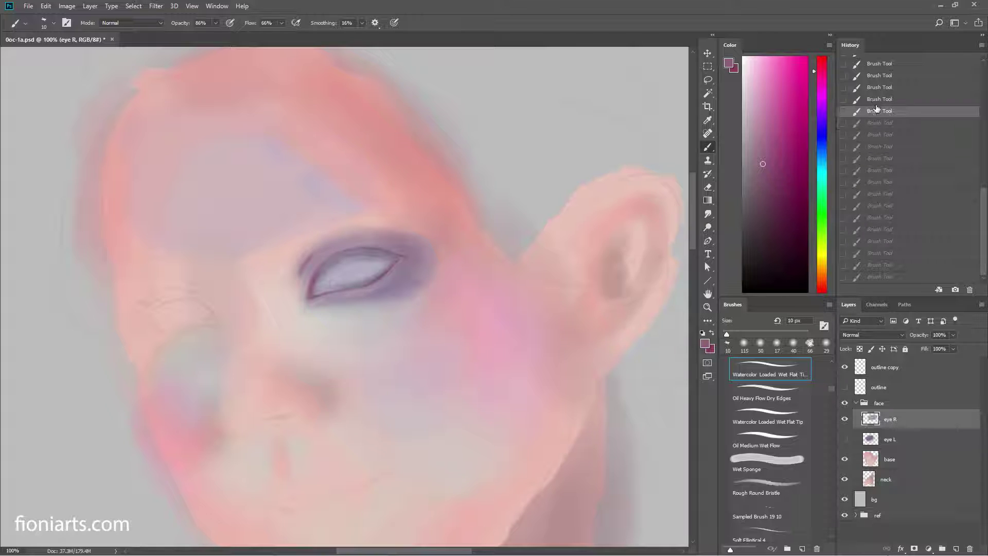
pyautogui.click(872, 88)
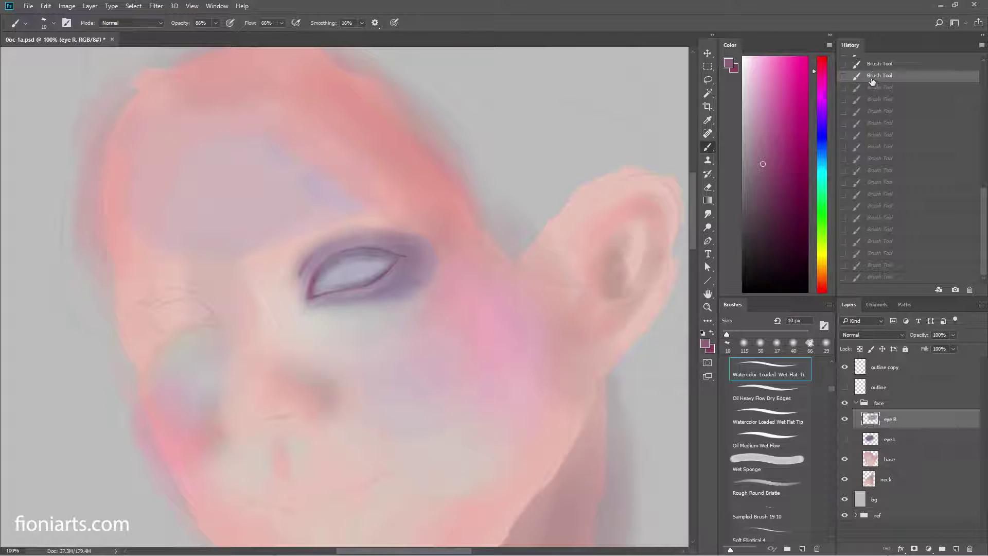
pyautogui.click(876, 65)
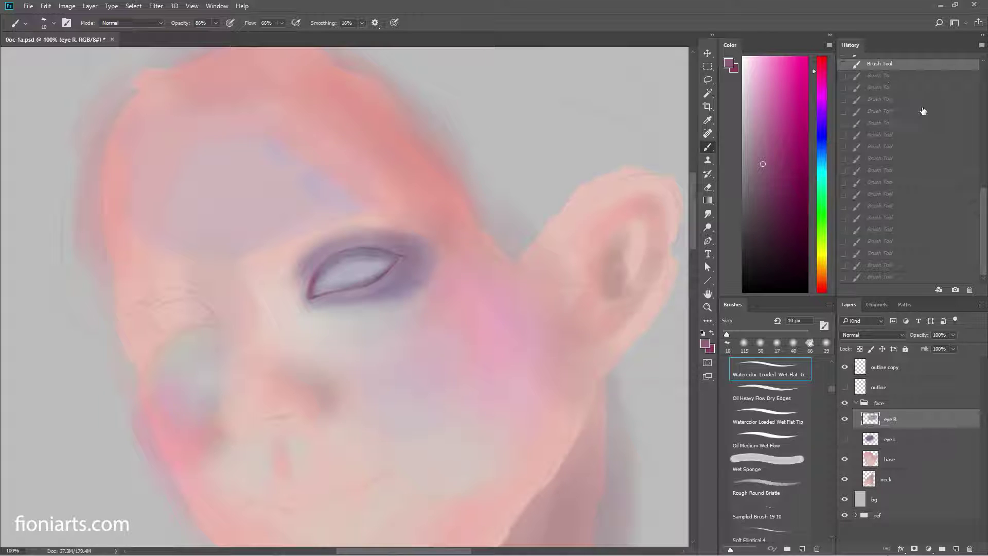
pyautogui.click(981, 305)
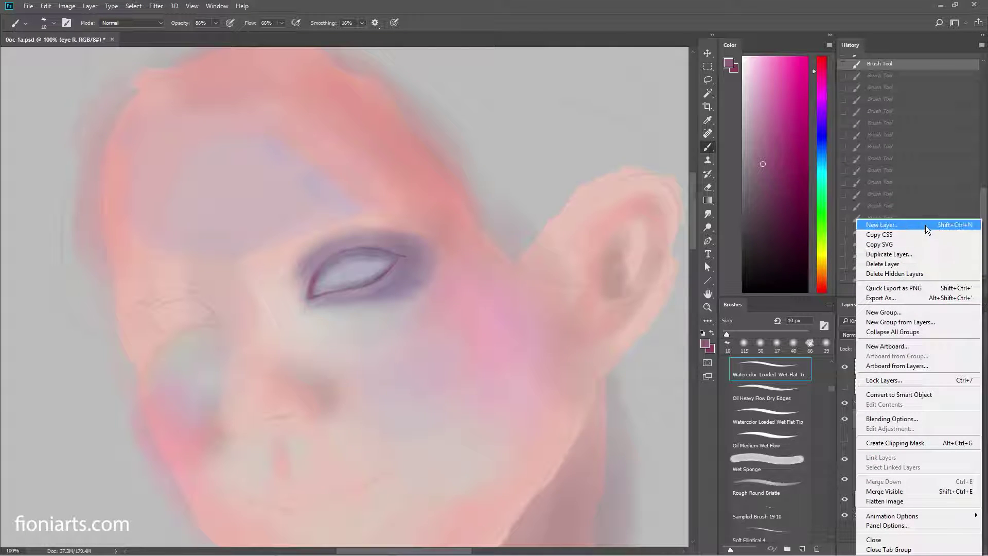
# Step: Add a new layer and paint a dark upper eyelid line from the inner corner outward
pyautogui.click(908, 224)
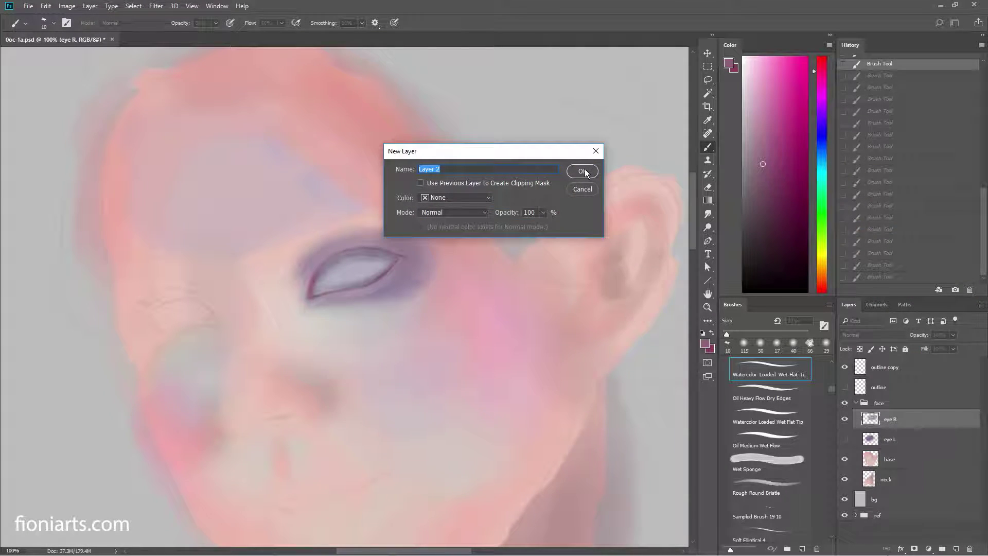
pyautogui.click(582, 173)
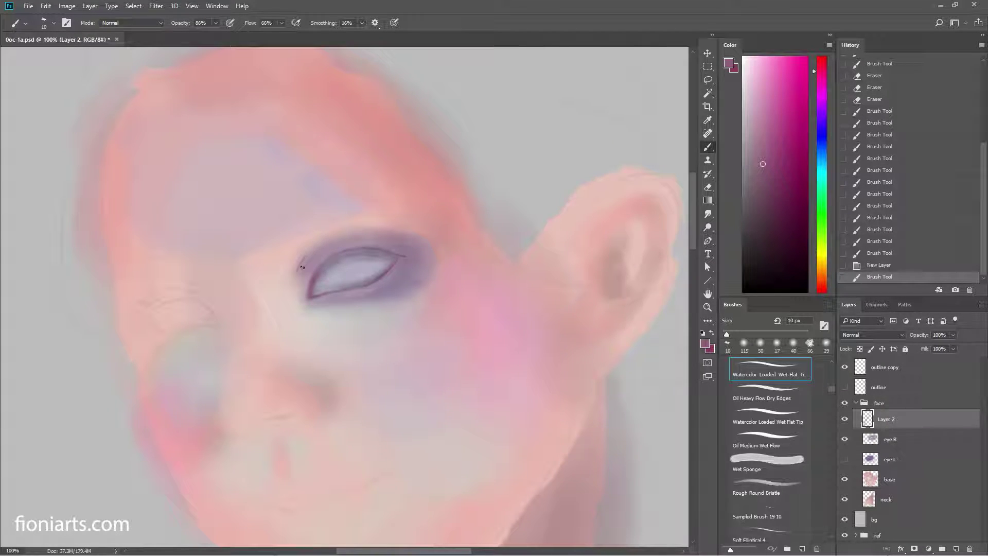
pyautogui.moveTo(300, 268)
pyautogui.mouseDown()
pyautogui.moveTo(328, 242)
pyautogui.moveTo(314, 253)
pyautogui.mouseUp()
pyautogui.moveTo(311, 255); pyautogui.dragTo(322, 247)
pyautogui.moveTo(317, 250)
pyautogui.mouseDown()
pyautogui.moveTo(325, 243)
pyautogui.moveTo(317, 217)
pyautogui.moveTo(360, 236)
pyautogui.mouseUp()
pyautogui.press('e')
pyautogui.press('b')
pyautogui.moveTo(352, 236); pyautogui.dragTo(412, 238)
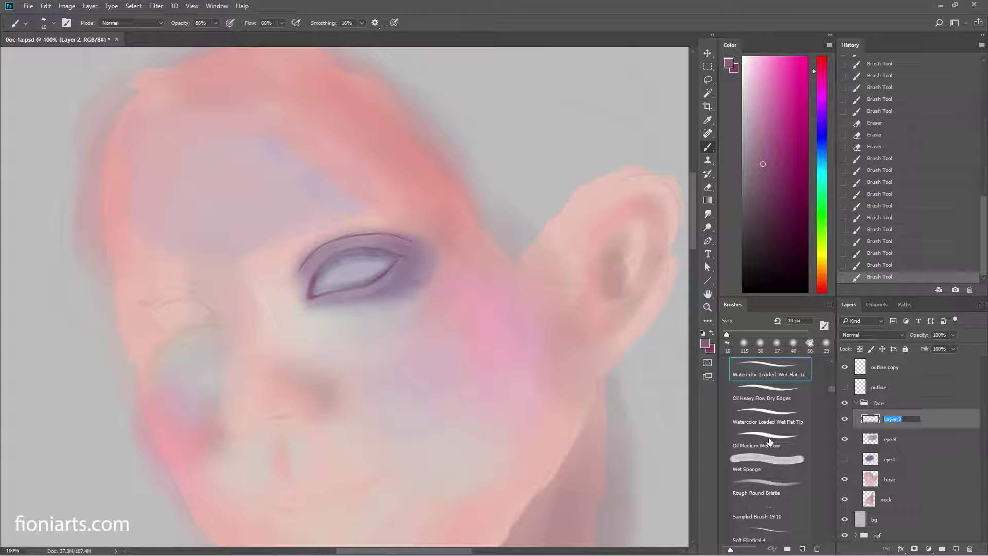
# Step: Rename the new layer to 'eyelid R'
pyautogui.press('BackSpace')
pyautogui.write('R')
pyautogui.press('Return')
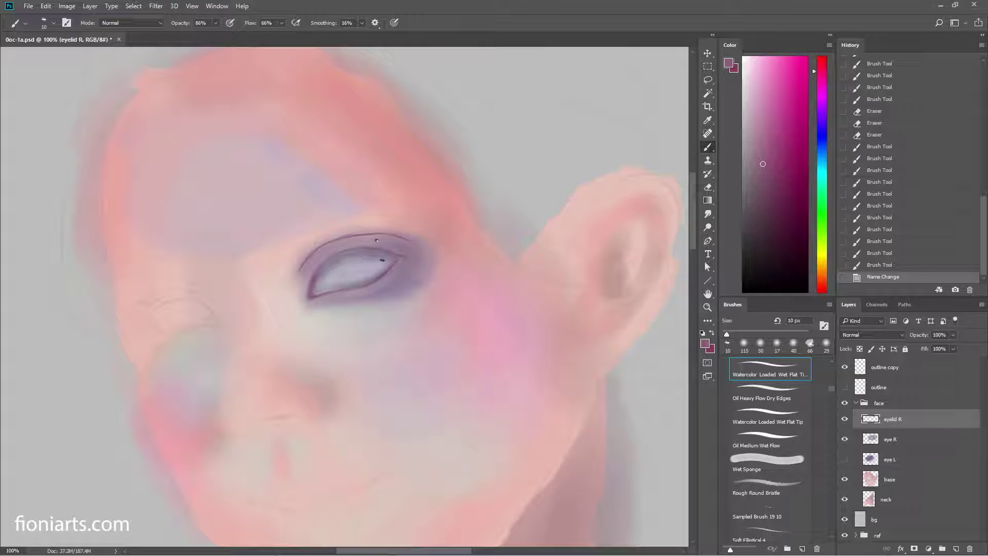
# Step: With a 47 px soft round brush, lay faint purple and light pinkish-grey strokes above the eye
pyautogui.rightClick(376, 240)
pyautogui.click(502, 421)
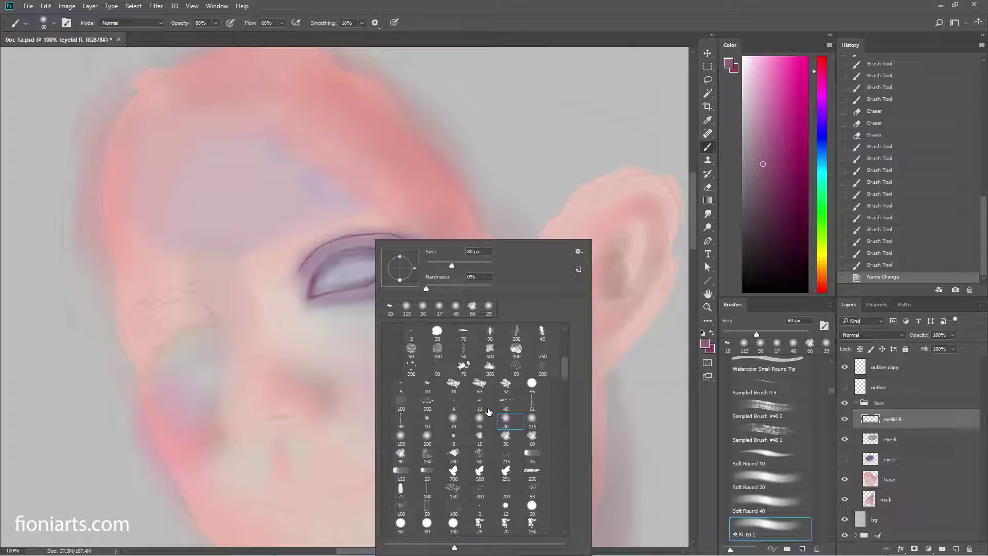
pyautogui.moveTo(452, 265); pyautogui.dragTo(440, 265)
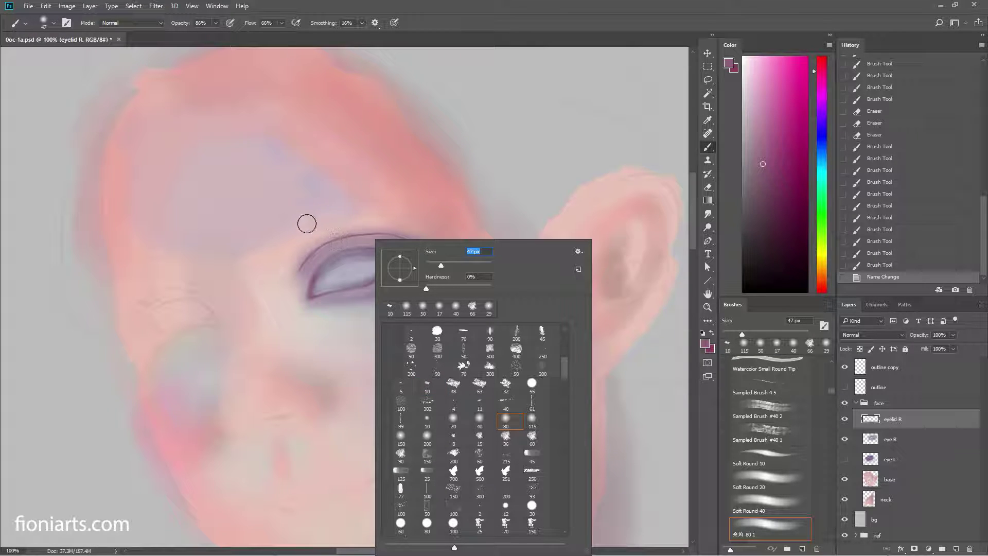
pyautogui.press('Return')
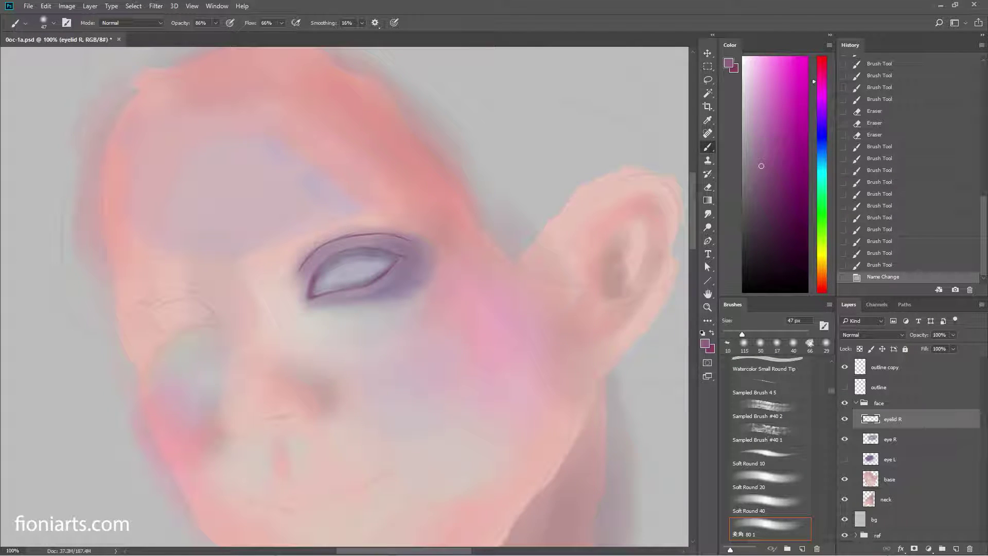
pyautogui.moveTo(309, 260)
pyautogui.mouseDown()
pyautogui.moveTo(297, 267)
pyautogui.moveTo(315, 234)
pyautogui.moveTo(391, 223)
pyautogui.moveTo(373, 230)
pyautogui.mouseUp()
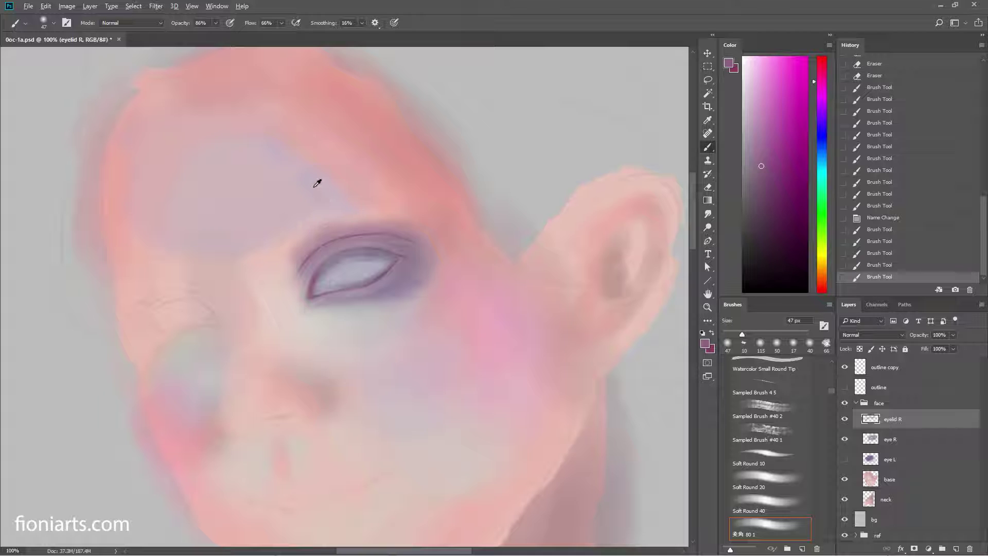
pyautogui.keyDown('alt'); pyautogui.click(320, 181); pyautogui.keyUp('alt')
pyautogui.moveTo(364, 218); pyautogui.dragTo(374, 217)
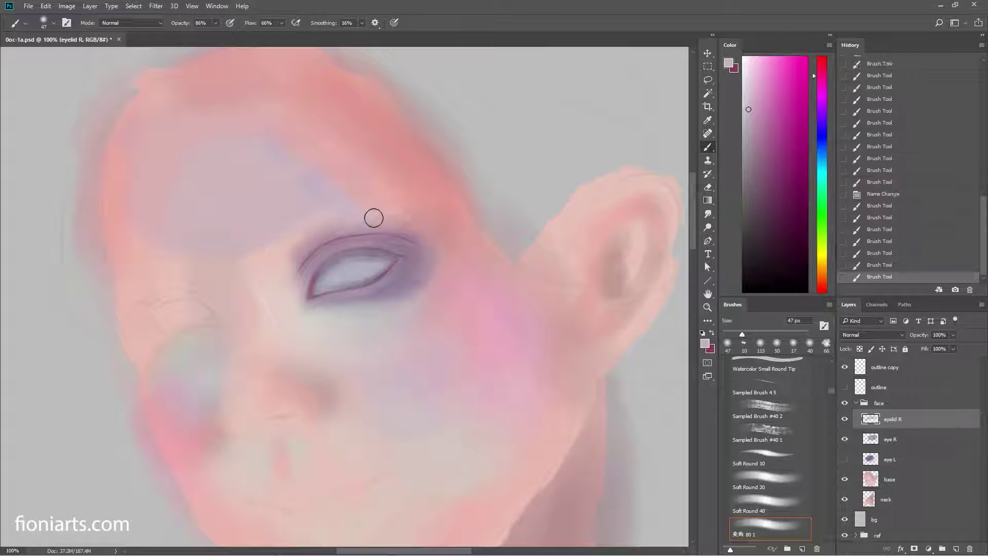
# Step: At 26 px, darken the eyelid's left corner and upper line with the sampled purple
pyautogui.rightClick(335, 227)
pyautogui.moveTo(412, 255); pyautogui.dragTo(407, 254)
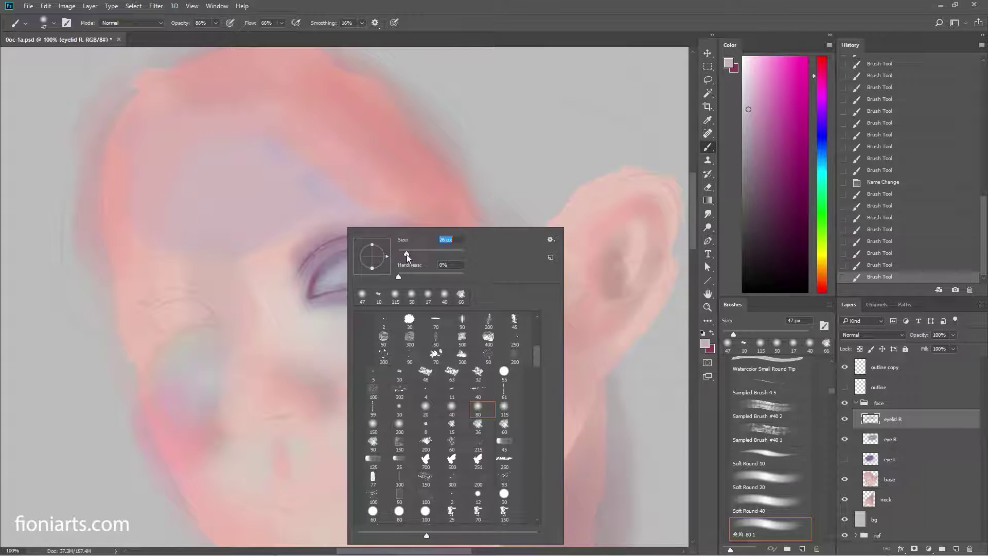
pyautogui.keyDown('alt'); pyautogui.click(332, 249); pyautogui.keyUp('alt')
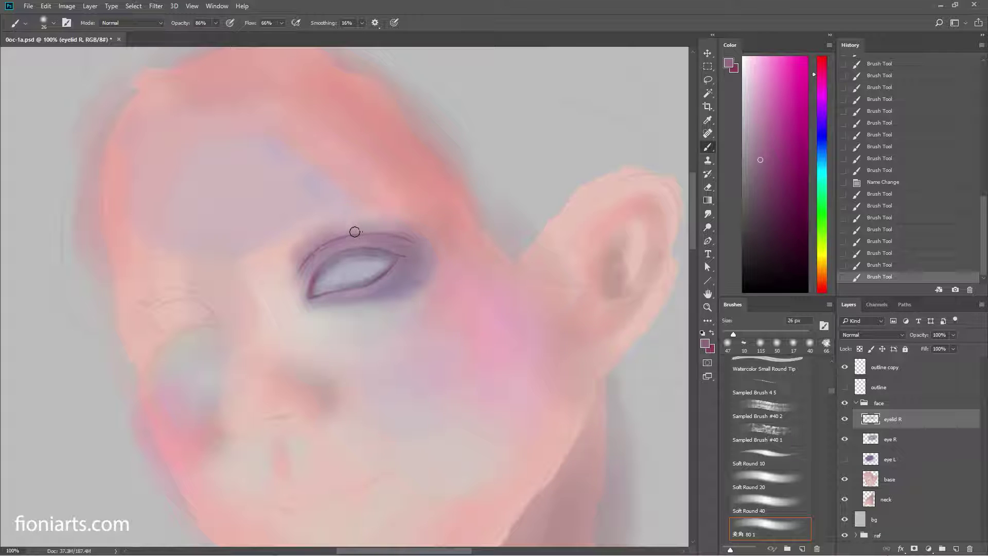
pyautogui.moveTo(303, 260)
pyautogui.mouseDown()
pyautogui.moveTo(299, 248)
pyautogui.moveTo(356, 237)
pyautogui.moveTo(329, 238)
pyautogui.mouseUp()
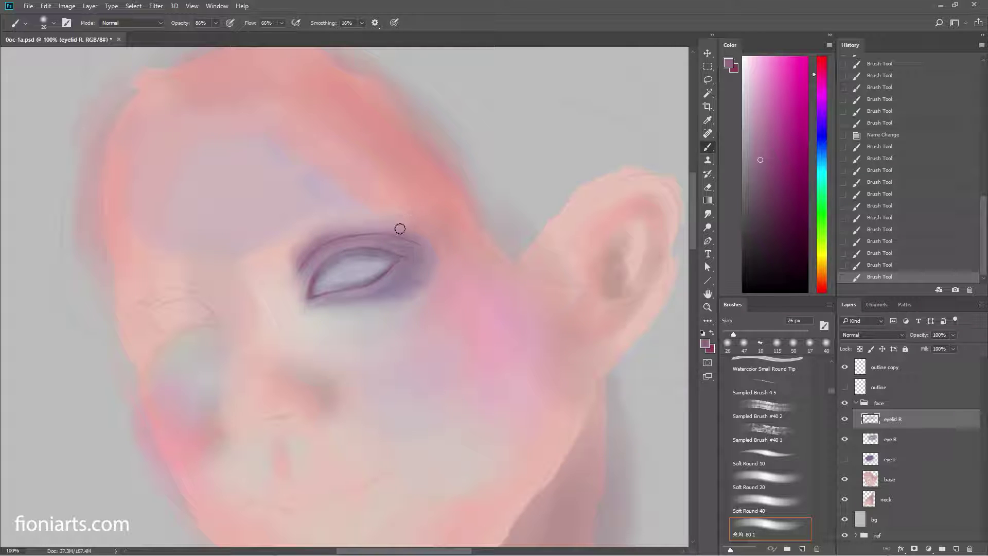
pyautogui.moveTo(440, 245)
pyautogui.mouseDown()
pyautogui.moveTo(377, 233)
pyautogui.moveTo(412, 233)
pyautogui.mouseUp()
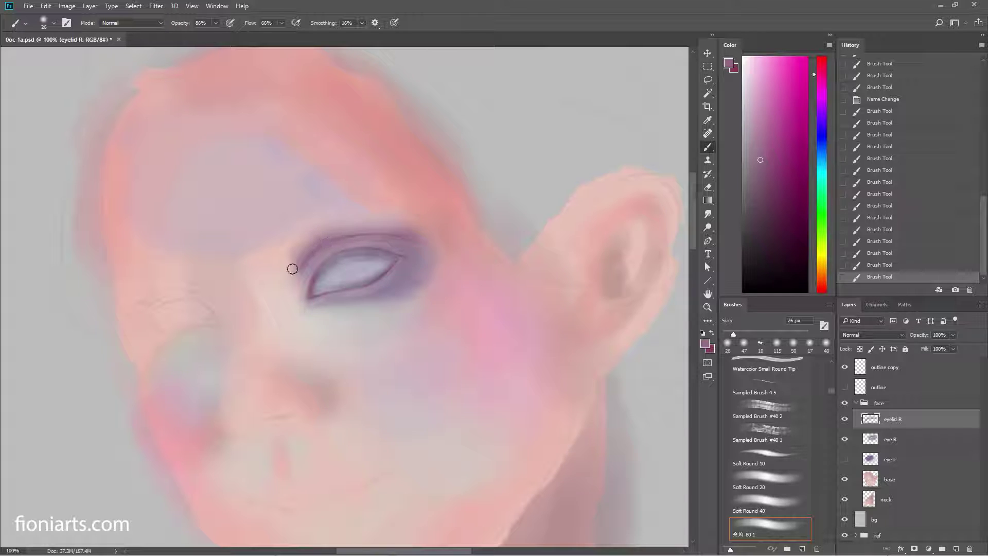
pyautogui.moveTo(292, 269); pyautogui.dragTo(419, 227)
pyautogui.moveTo(300, 250); pyautogui.dragTo(361, 227)
# Step: Sample a light skin pink and set the brush size to 50 px
pyautogui.keyDown('alt'); pyautogui.click(355, 224); pyautogui.keyUp('alt')
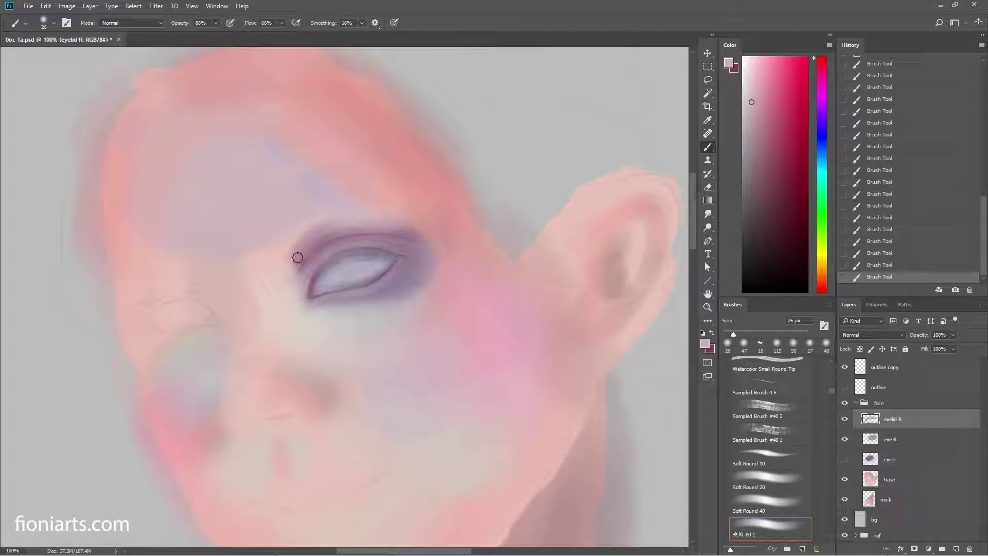
pyautogui.rightClick(298, 258)
pyautogui.doubleClick(419, 247)
pyautogui.write('50')
pyautogui.press('Return')
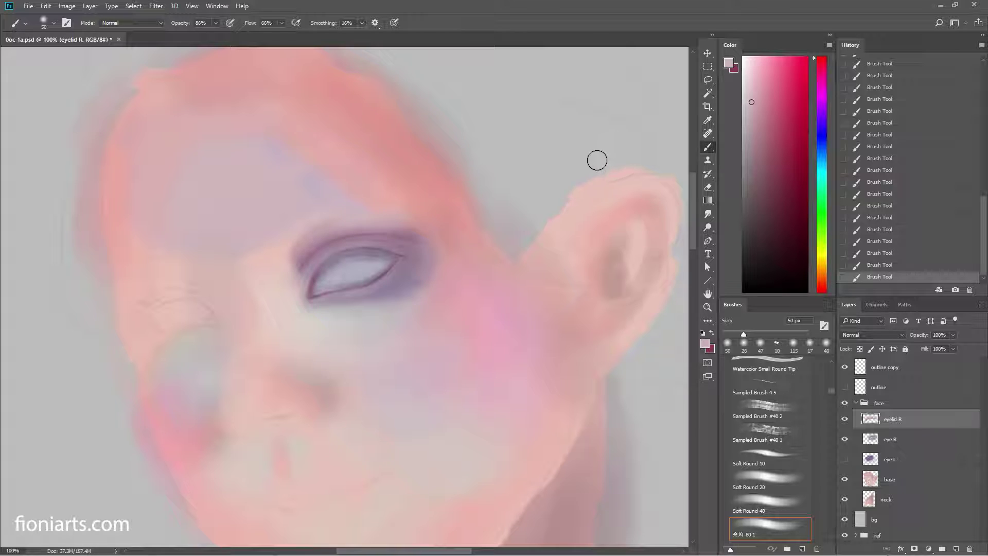
# Step: Apply Levels to the eyelid layer with black input level 21 to deepen shadows
pyautogui.hotkey('ctrl', 'l')
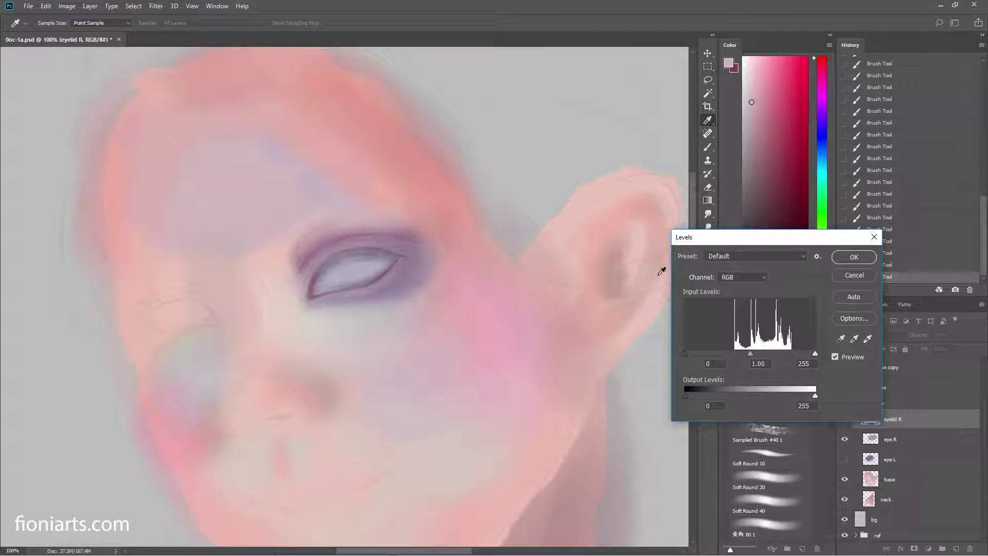
pyautogui.moveTo(685, 354)
pyautogui.mouseDown()
pyautogui.moveTo(701, 352)
pyautogui.moveTo(694, 351)
pyautogui.mouseUp()
pyautogui.click(851, 262)
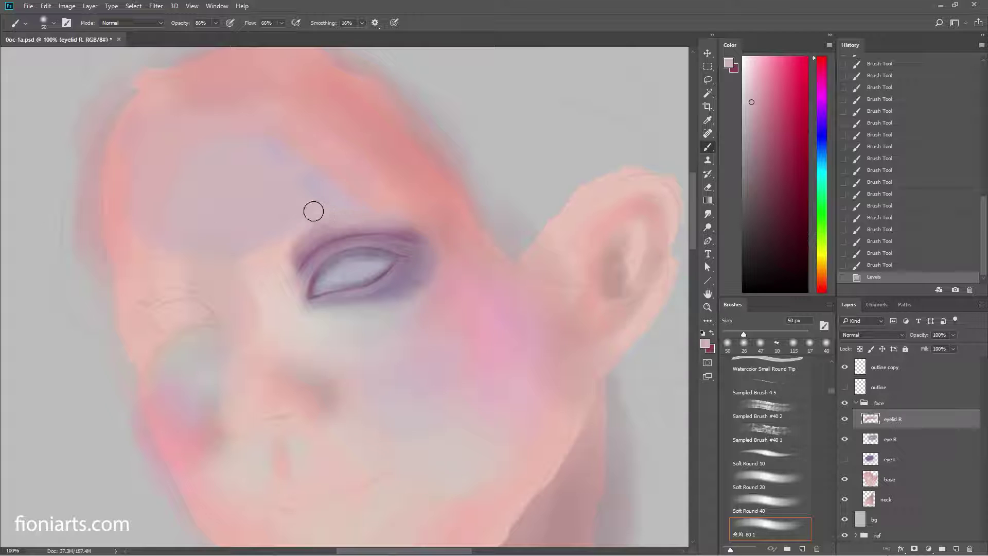
# Step: Soften the upper lid crease with lighter pink, then make eye R the active layer
pyautogui.click(752, 77)
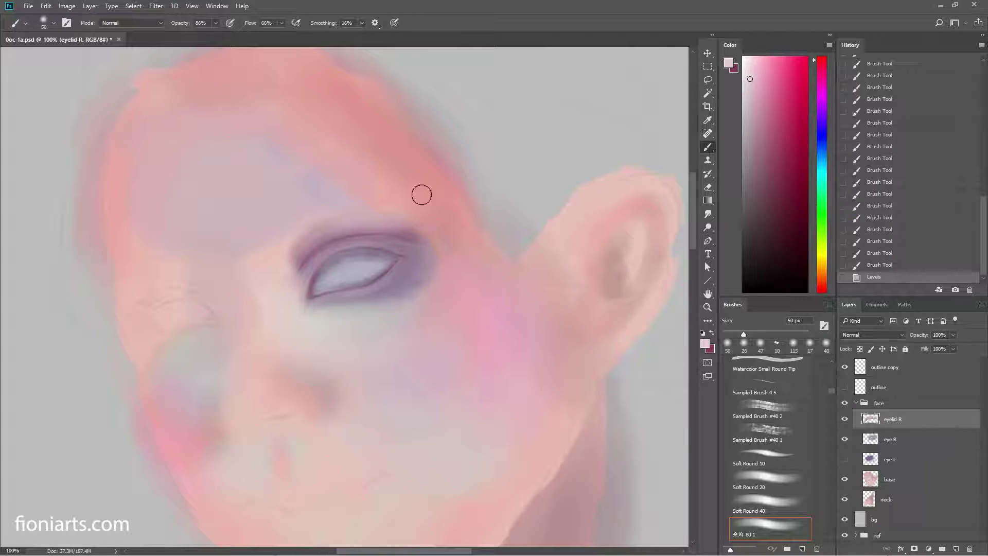
pyautogui.moveTo(315, 233)
pyautogui.mouseDown()
pyautogui.moveTo(417, 226)
pyautogui.moveTo(329, 230)
pyautogui.mouseUp()
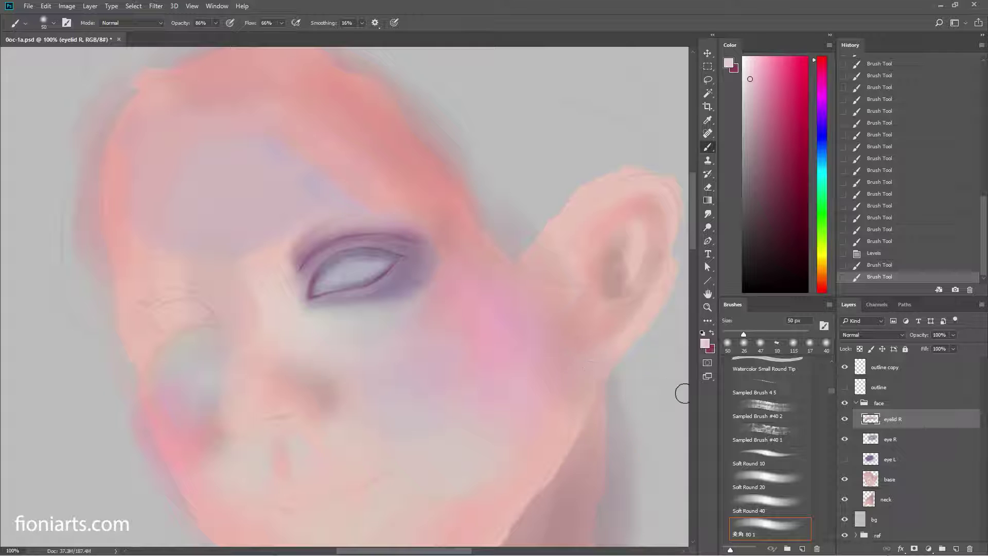
pyautogui.click(893, 441)
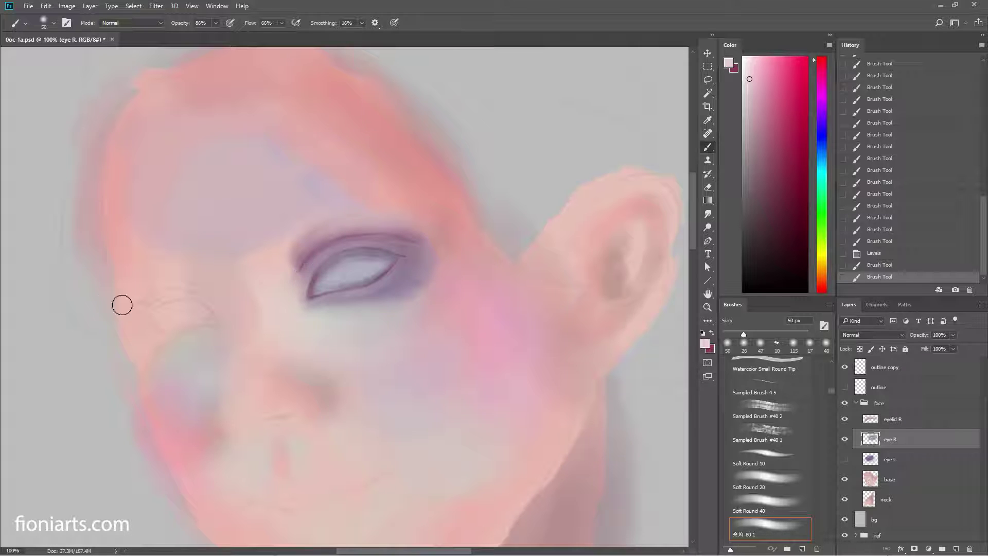
# Step: Shade the lower lid, outer corner and crease in dark purple with a 45 px brush
pyautogui.keyDown('alt'); pyautogui.click(311, 294); pyautogui.keyUp('alt')
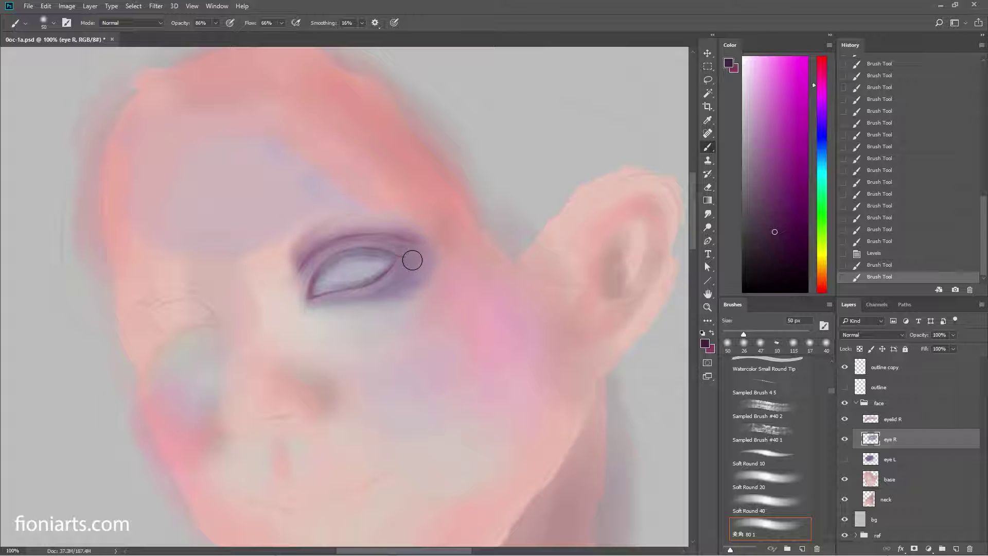
pyautogui.rightClick(449, 261)
pyautogui.click(466, 306)
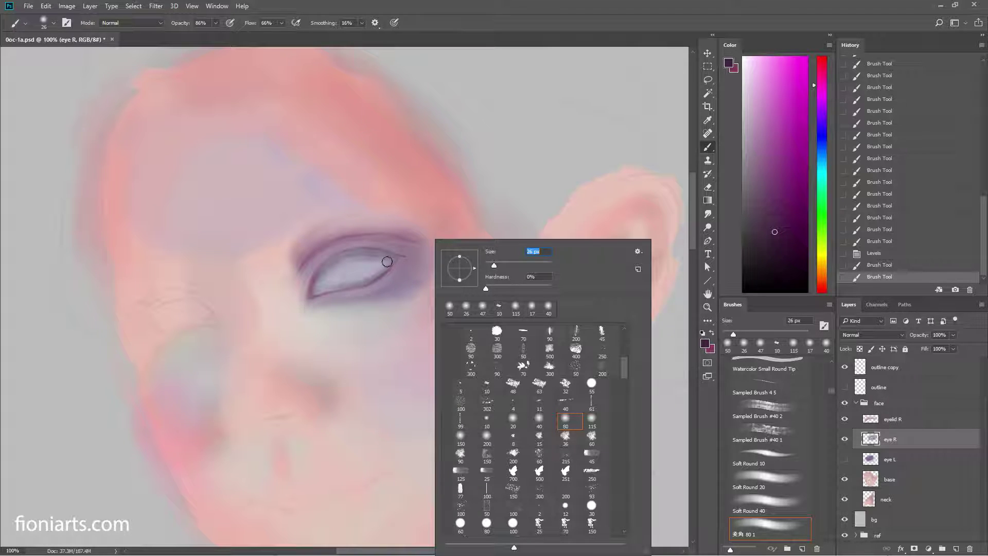
pyautogui.click(405, 259)
pyautogui.rightClick(411, 267)
pyautogui.doubleClick(507, 249)
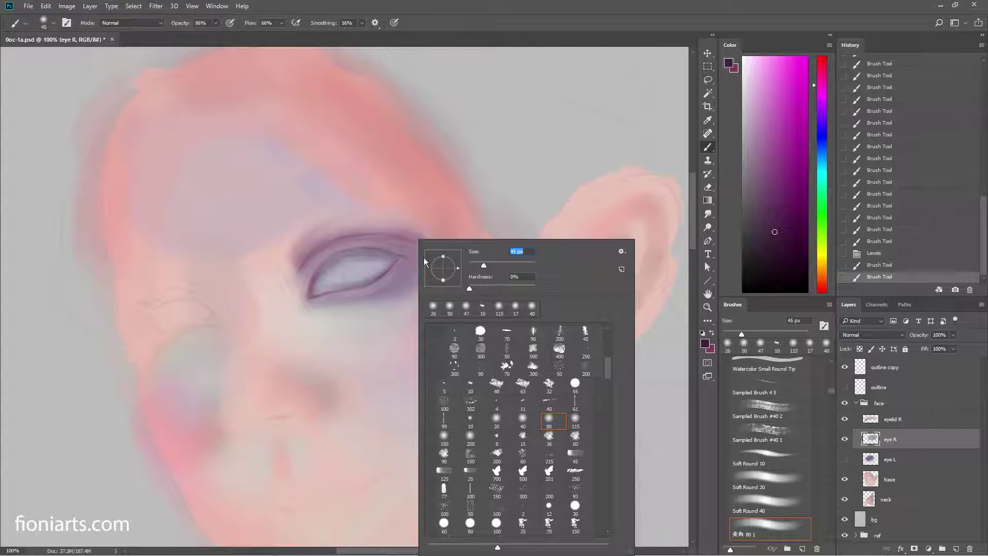
pyautogui.write('45')
pyautogui.press('Return')
pyautogui.moveTo(342, 293)
pyautogui.mouseDown()
pyautogui.moveTo(391, 265)
pyautogui.moveTo(368, 288)
pyautogui.mouseUp()
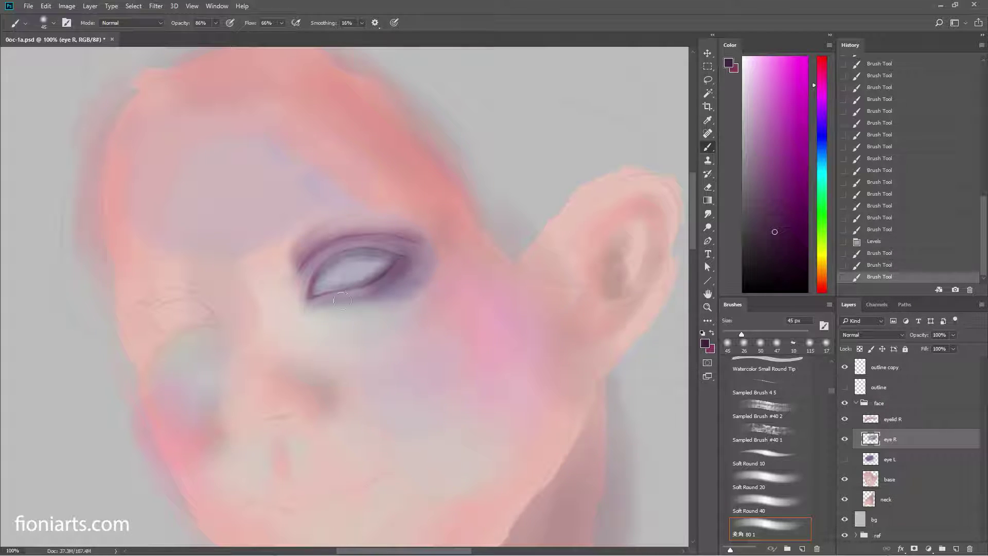
pyautogui.moveTo(407, 260); pyautogui.dragTo(370, 276)
pyautogui.moveTo(422, 258)
pyautogui.mouseDown()
pyautogui.moveTo(307, 241)
pyautogui.moveTo(368, 273)
pyautogui.mouseUp()
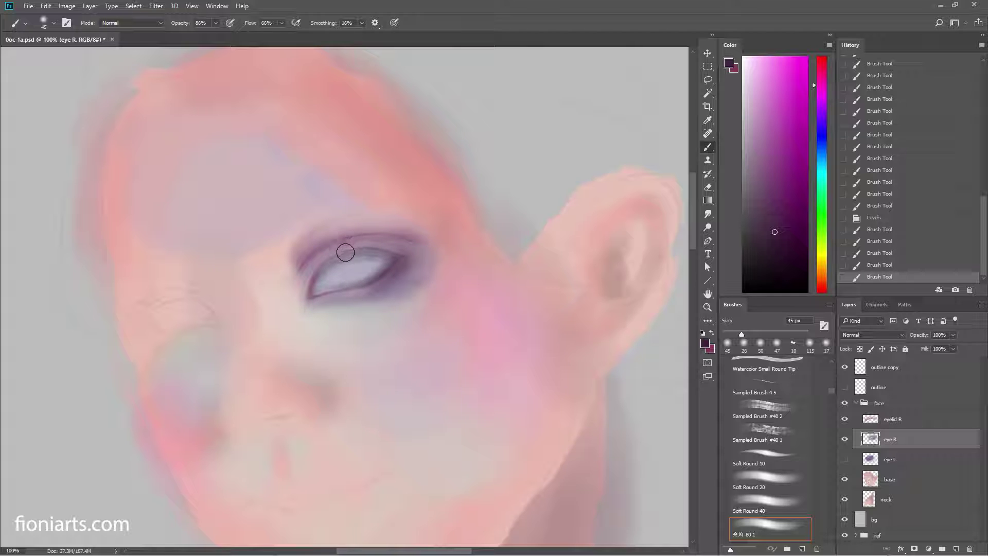
# Step: Line the upper eyelid with fine strokes using the 10 px wet brush
pyautogui.rightClick(378, 276)
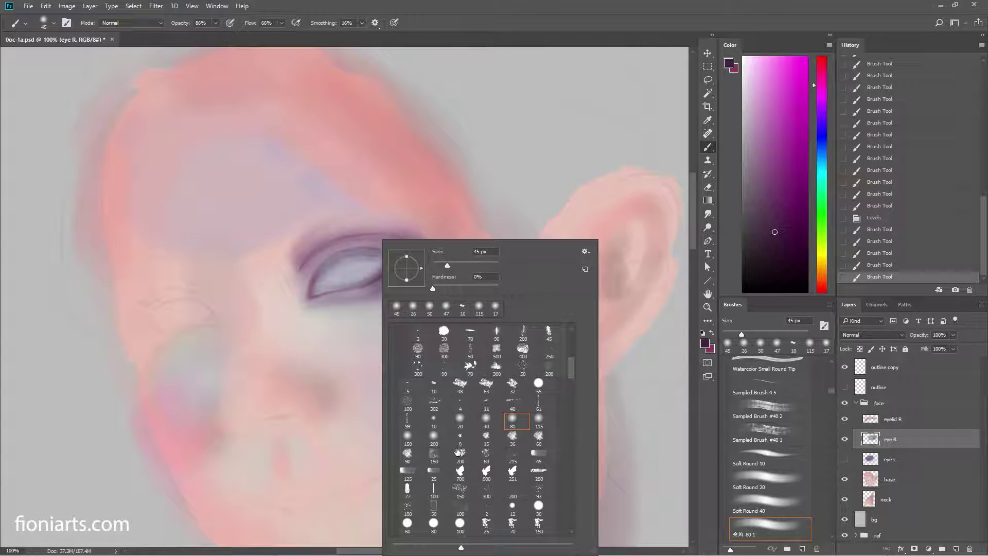
pyautogui.click(434, 384)
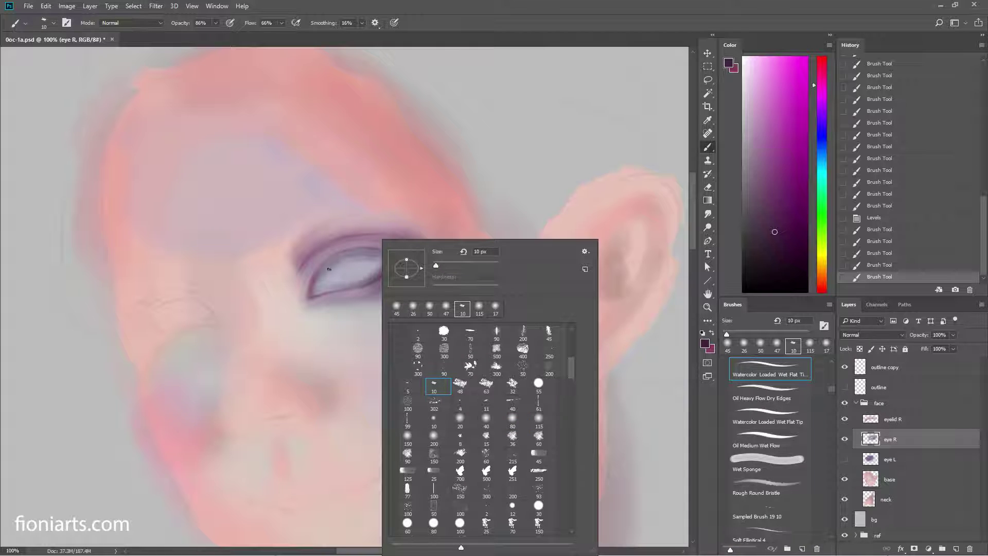
pyautogui.click(317, 281)
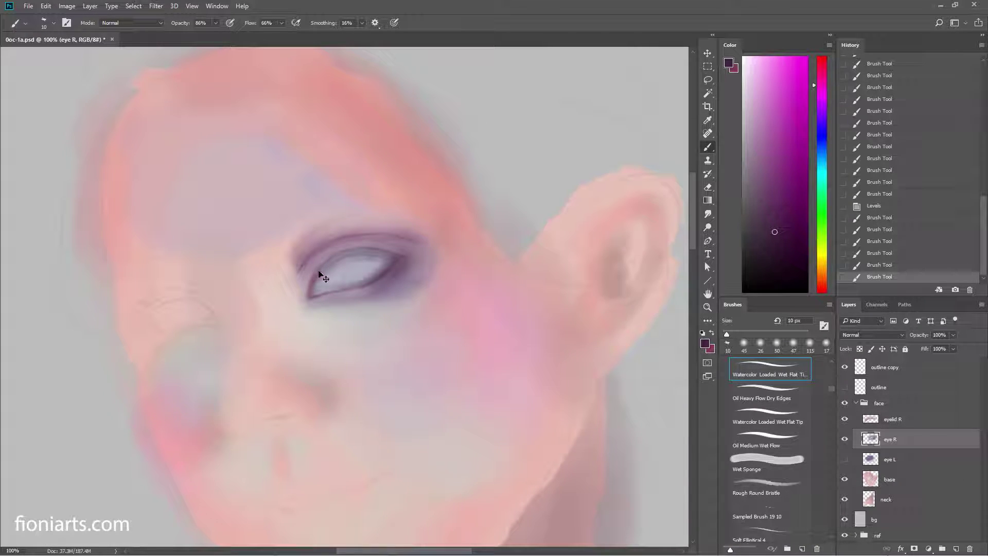
pyautogui.moveTo(313, 278)
pyautogui.mouseDown()
pyautogui.moveTo(343, 250)
pyautogui.moveTo(373, 244)
pyautogui.moveTo(340, 253)
pyautogui.moveTo(360, 247)
pyautogui.mouseUp()
pyautogui.moveTo(350, 249)
pyautogui.mouseDown()
pyautogui.moveTo(369, 248)
pyautogui.moveTo(360, 244)
pyautogui.mouseUp()
pyautogui.moveTo(315, 275); pyautogui.dragTo(356, 248)
# Step: On eyelid R, paint the upper crease in darker purple with the Soft Round 40 brush
pyautogui.click(890, 420)
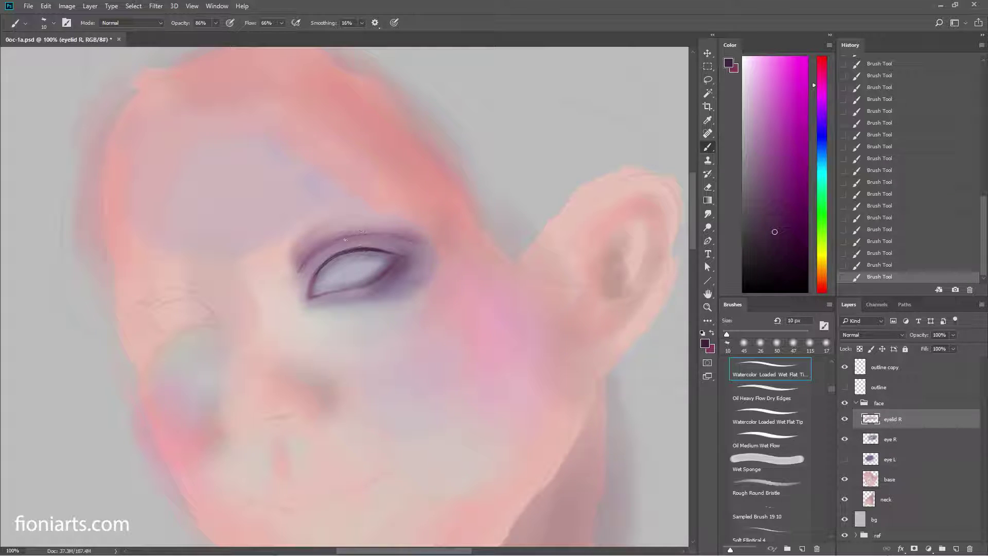
pyautogui.keyDown('alt'); pyautogui.click(366, 233); pyautogui.keyUp('alt')
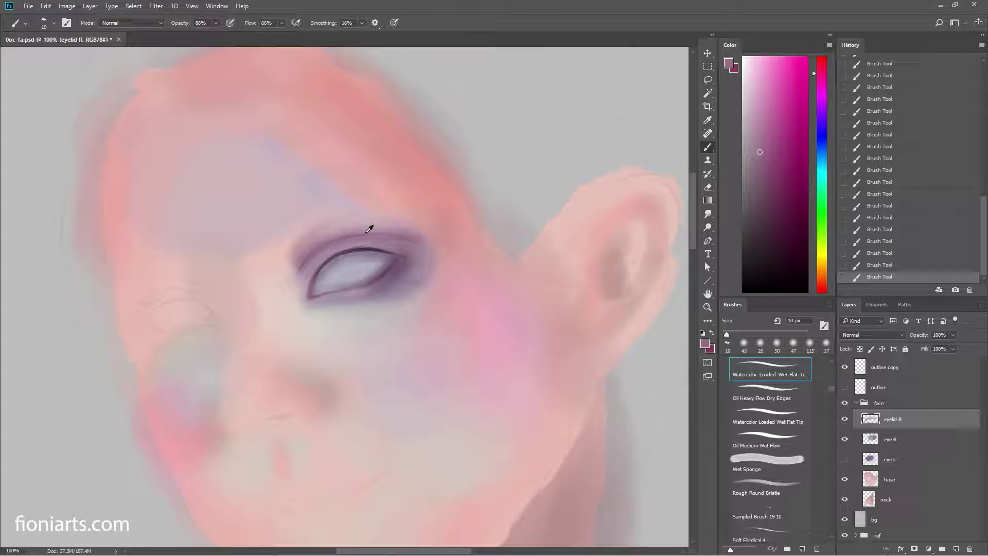
pyautogui.click(784, 173)
pyautogui.moveTo(822, 73); pyautogui.dragTo(822, 99)
pyautogui.moveTo(762, 210); pyautogui.dragTo(762, 188)
pyautogui.rightClick(250, 283)
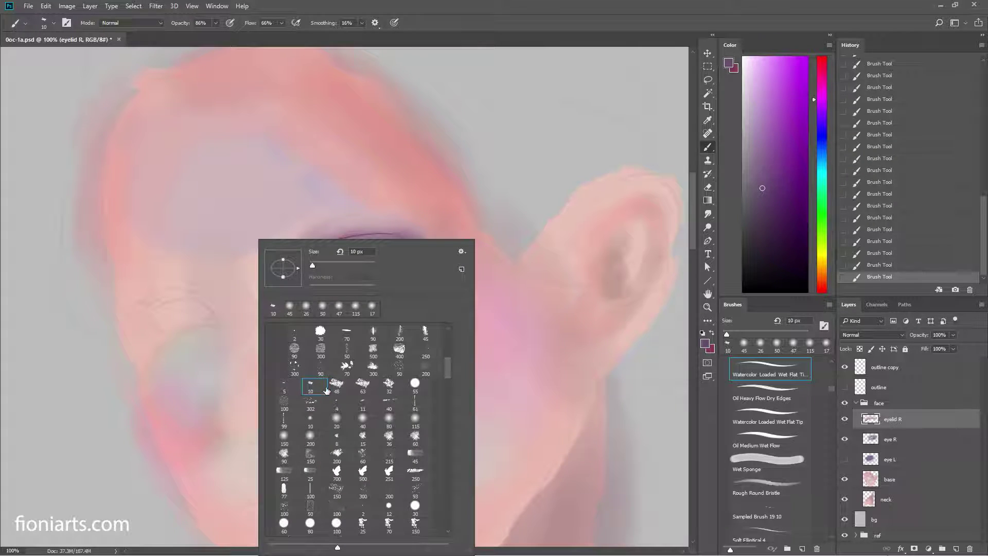
pyautogui.click(360, 420)
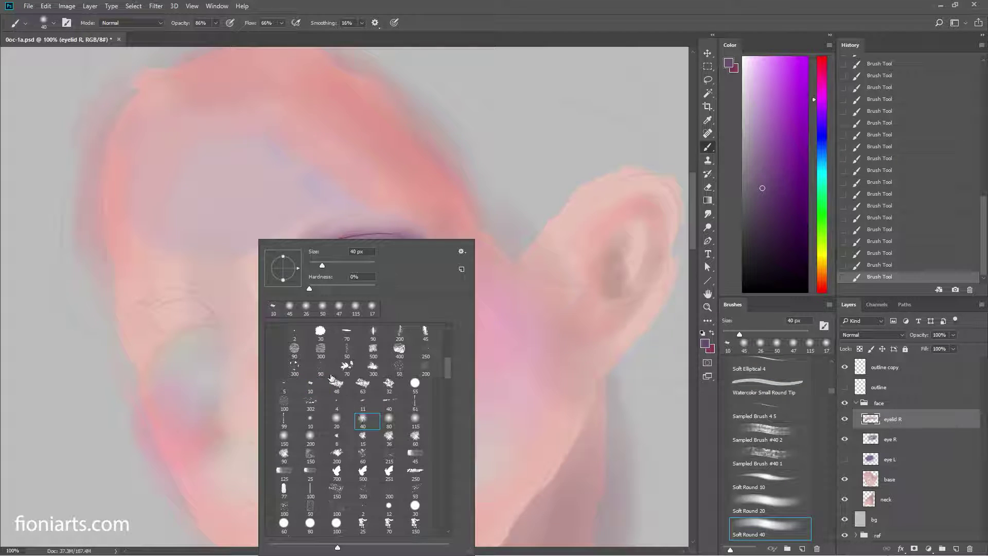
pyautogui.click(316, 221)
pyautogui.moveTo(314, 268)
pyautogui.mouseDown()
pyautogui.moveTo(353, 238)
pyautogui.moveTo(374, 234)
pyautogui.moveTo(307, 272)
pyautogui.moveTo(339, 249)
pyautogui.moveTo(378, 242)
pyautogui.mouseUp()
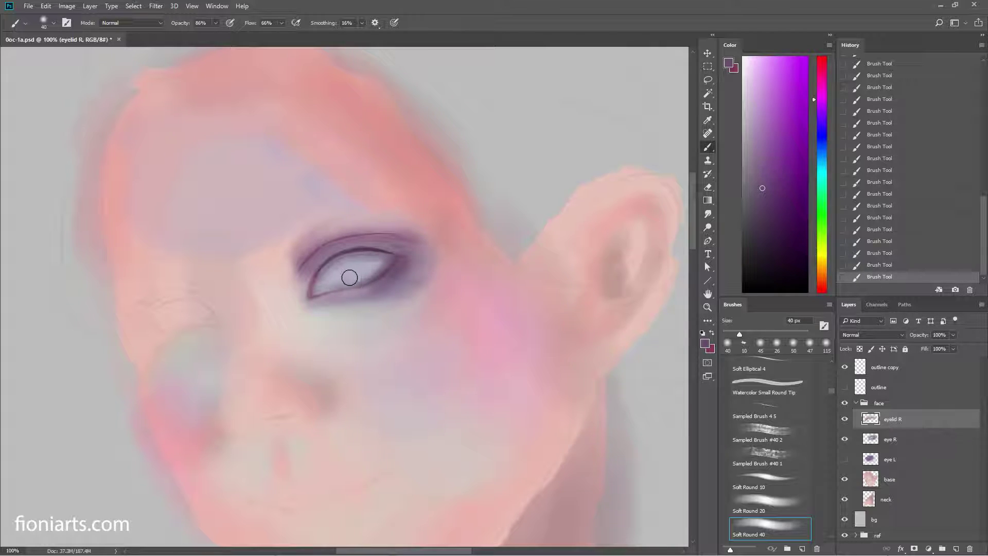
# Step: Alternate erasing and painting at 21 px, finishing with a wide 78 px purple stroke
pyautogui.press('e')
pyautogui.moveTo(303, 270)
pyautogui.mouseDown()
pyautogui.moveTo(360, 244)
pyautogui.moveTo(378, 263)
pyautogui.mouseUp()
pyautogui.press('b')
pyautogui.rightClick(407, 240)
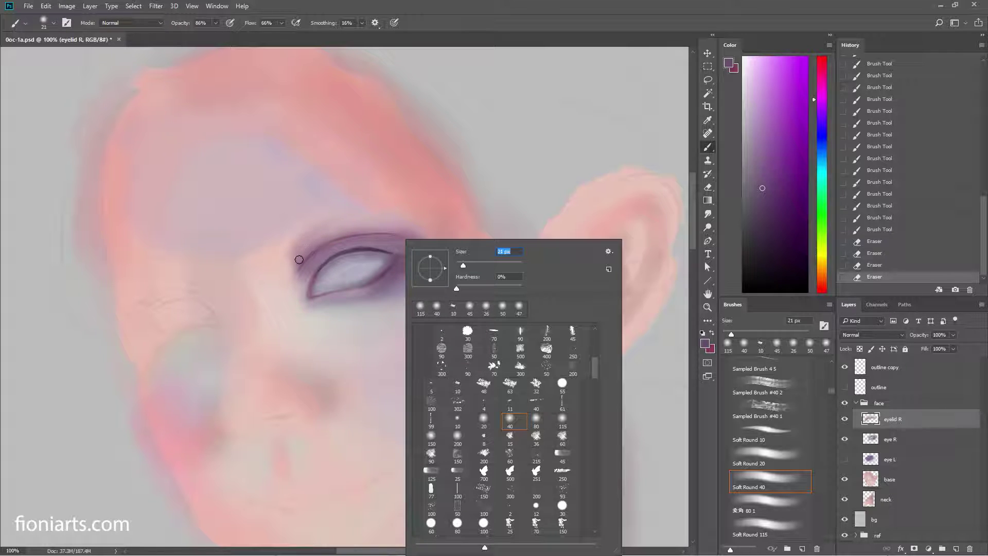
pyautogui.click(299, 259)
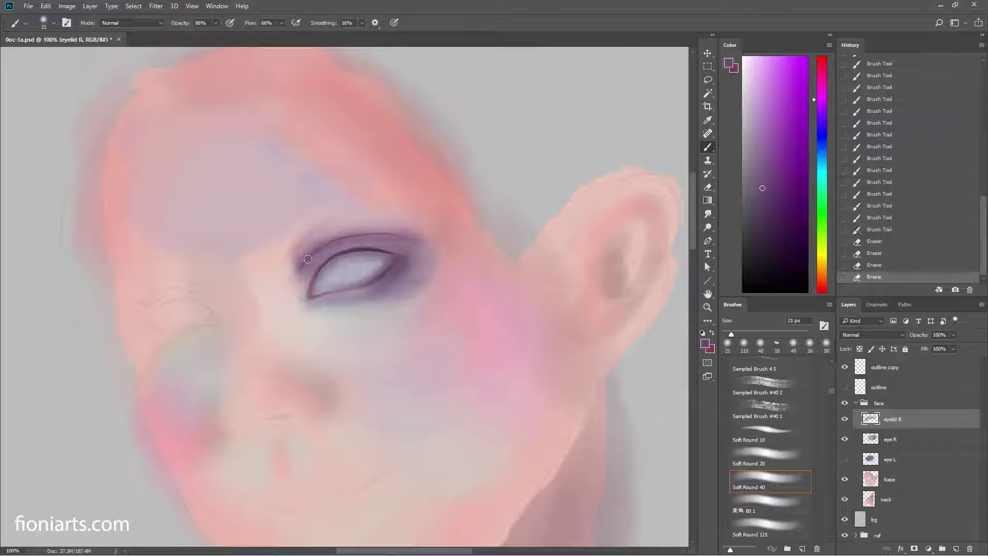
pyautogui.moveTo(308, 259)
pyautogui.mouseDown()
pyautogui.moveTo(295, 271)
pyautogui.moveTo(343, 234)
pyautogui.moveTo(419, 237)
pyautogui.mouseUp()
pyautogui.press('e')
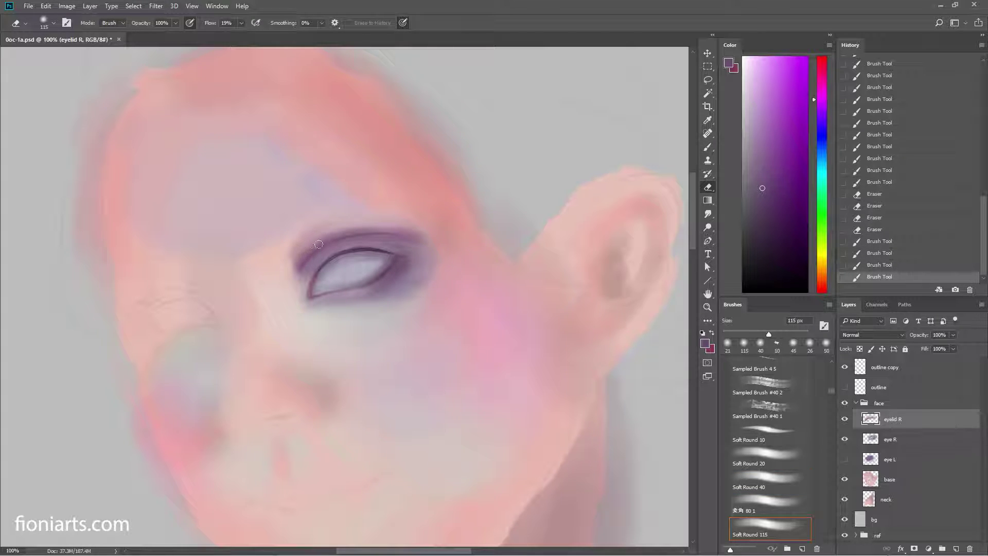
pyautogui.moveTo(319, 244); pyautogui.dragTo(375, 237)
pyautogui.press('b')
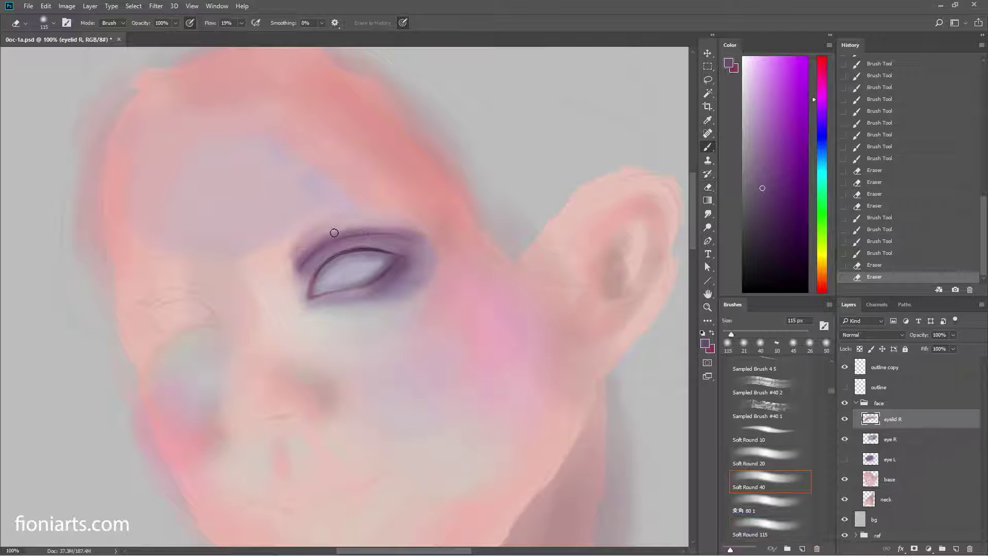
pyautogui.rightClick(366, 242)
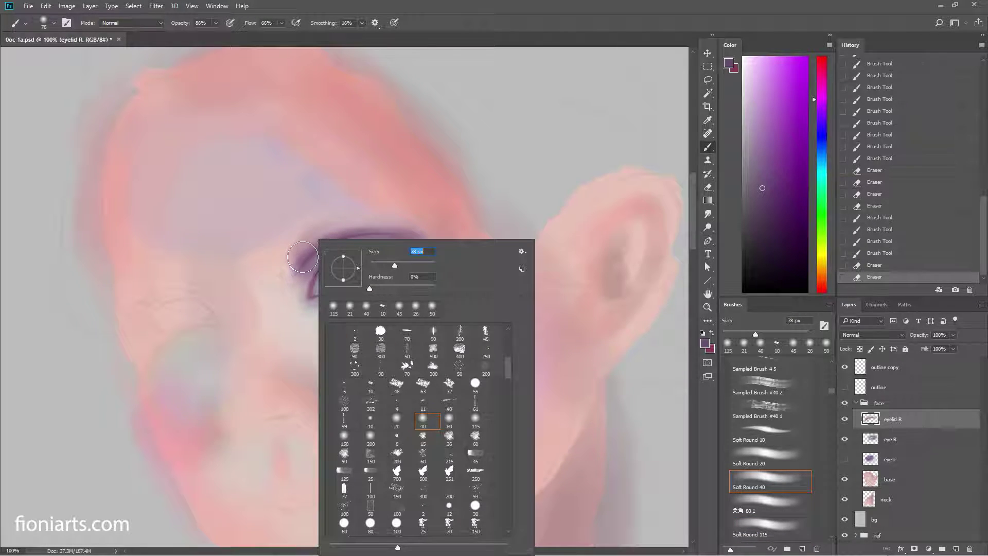
pyautogui.press('Return')
pyautogui.moveTo(314, 245); pyautogui.dragTo(424, 229)
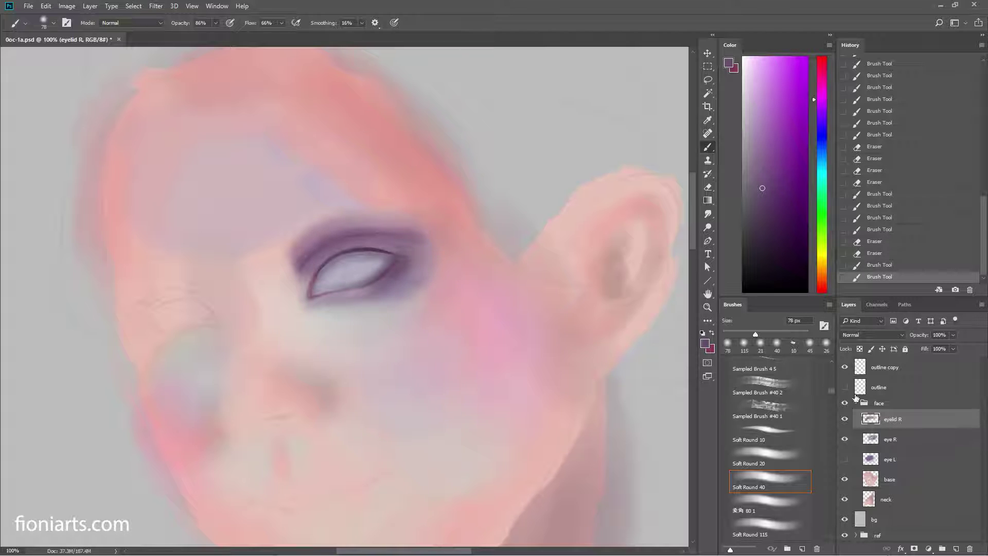
# Step: Move eye R above eyelid R and erase to soften the eyeshadow around the eye
pyautogui.click(913, 445)
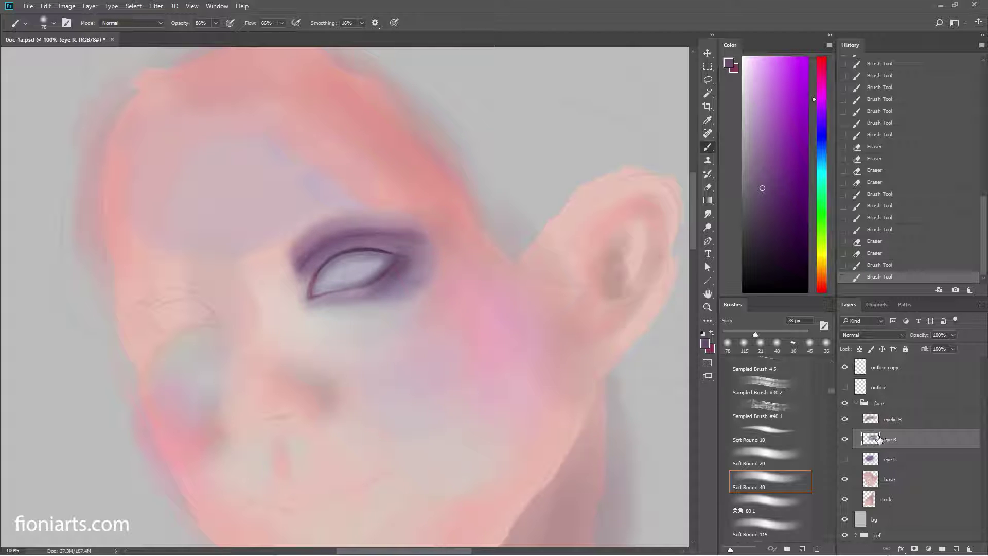
pyautogui.moveTo(893, 440); pyautogui.dragTo(889, 420)
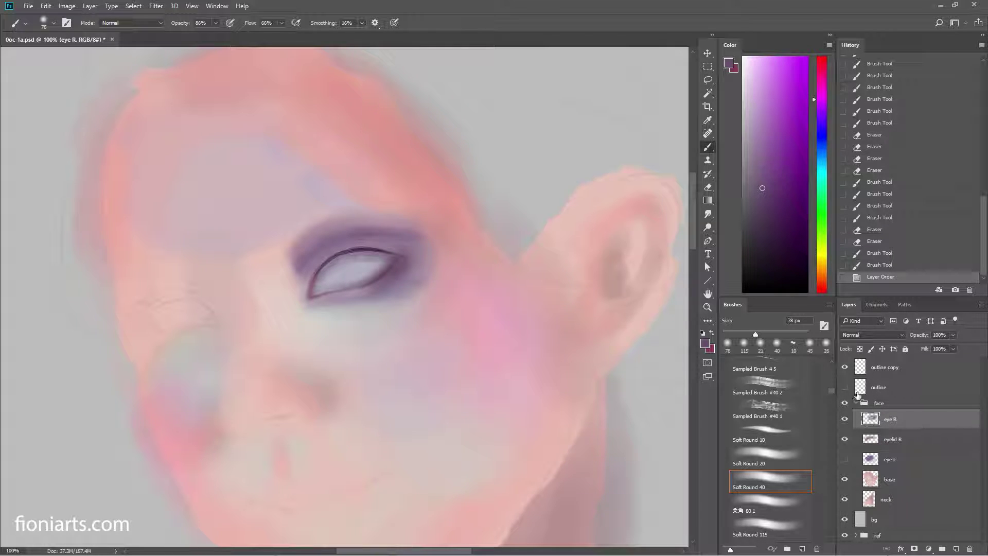
pyautogui.press('e')
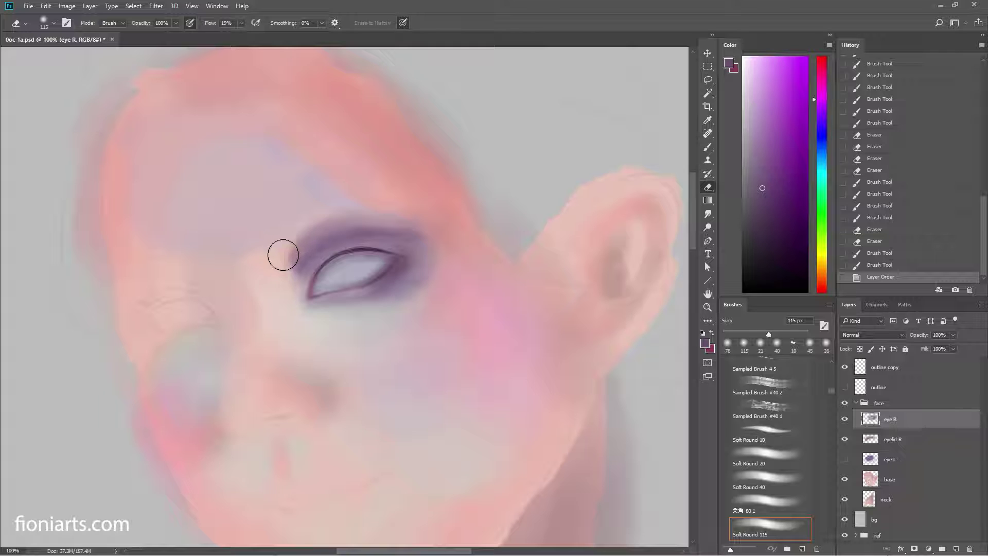
pyautogui.moveTo(283, 254)
pyautogui.mouseDown()
pyautogui.moveTo(307, 230)
pyautogui.moveTo(284, 253)
pyautogui.moveTo(342, 218)
pyautogui.moveTo(445, 224)
pyautogui.mouseUp()
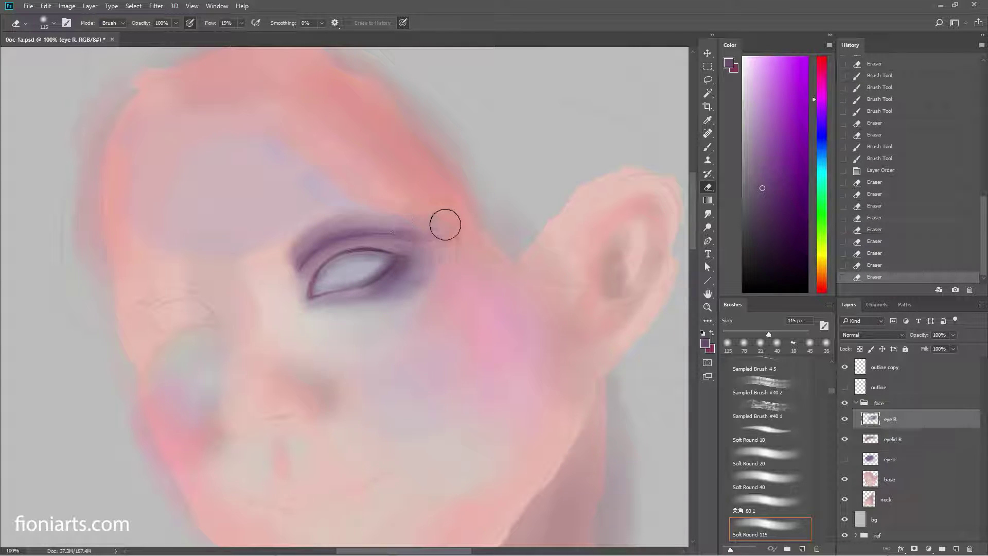
pyautogui.press('b')
# Step: With a new colour at 17 px, repaint the lower lid's inner corner and upper lid
pyautogui.rightClick(355, 241)
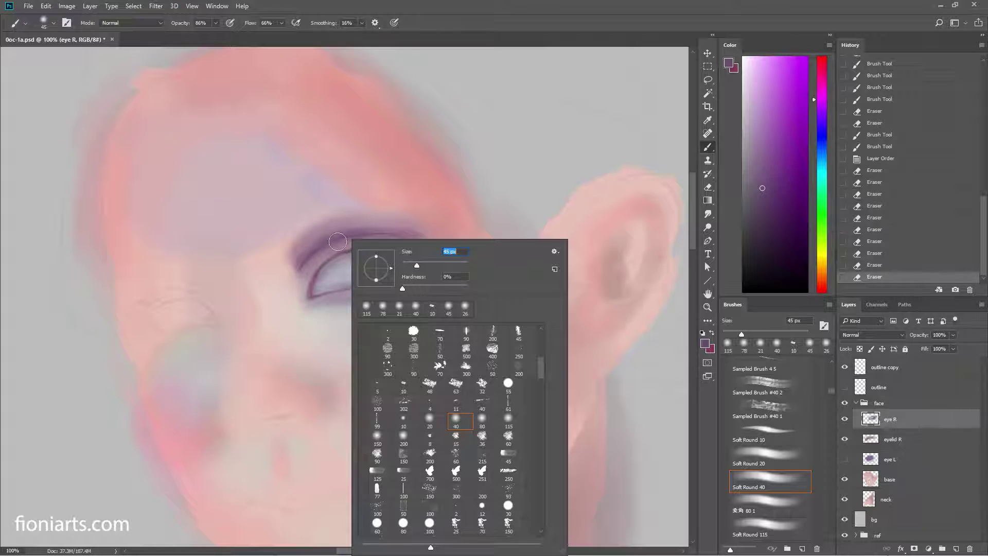
pyautogui.keyDown('alt'); pyautogui.click(338, 242); pyautogui.keyUp('alt')
pyautogui.rightClick(365, 249)
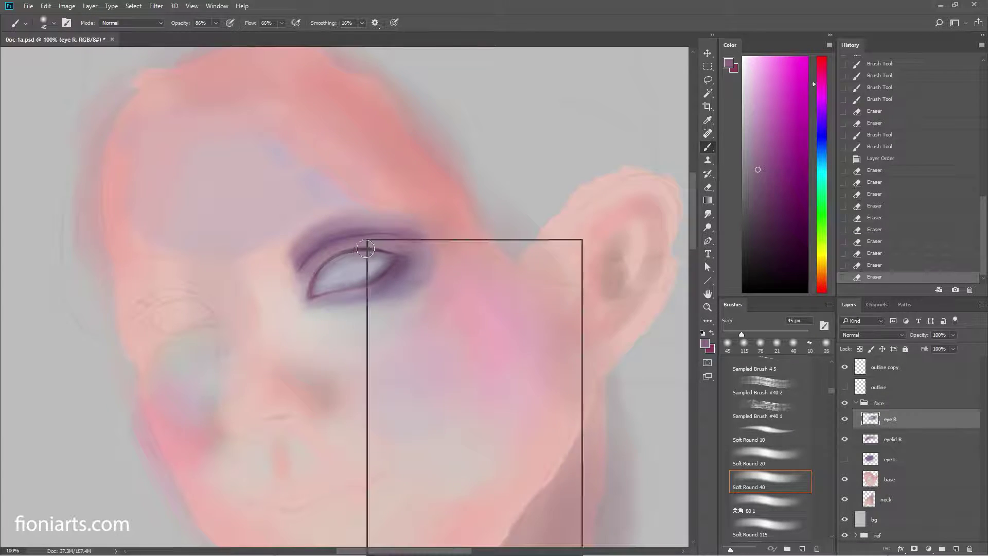
pyautogui.moveTo(425, 265); pyautogui.dragTo(423, 265)
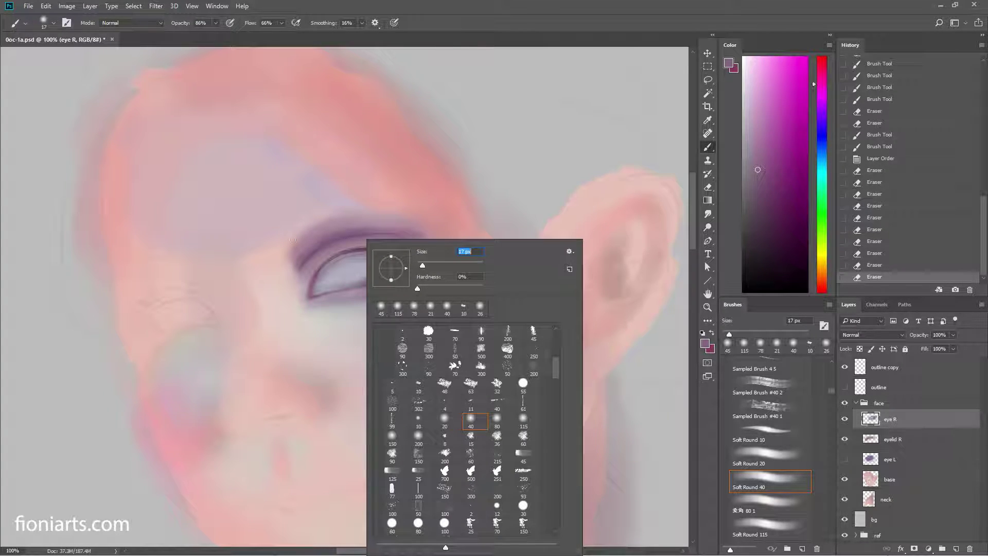
pyautogui.click(313, 273)
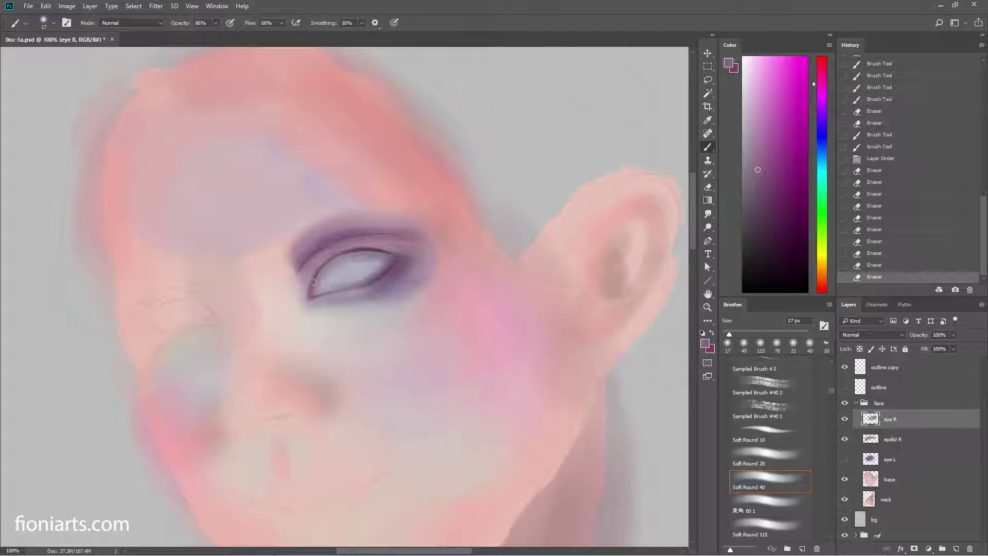
pyautogui.moveTo(313, 281); pyautogui.dragTo(308, 292)
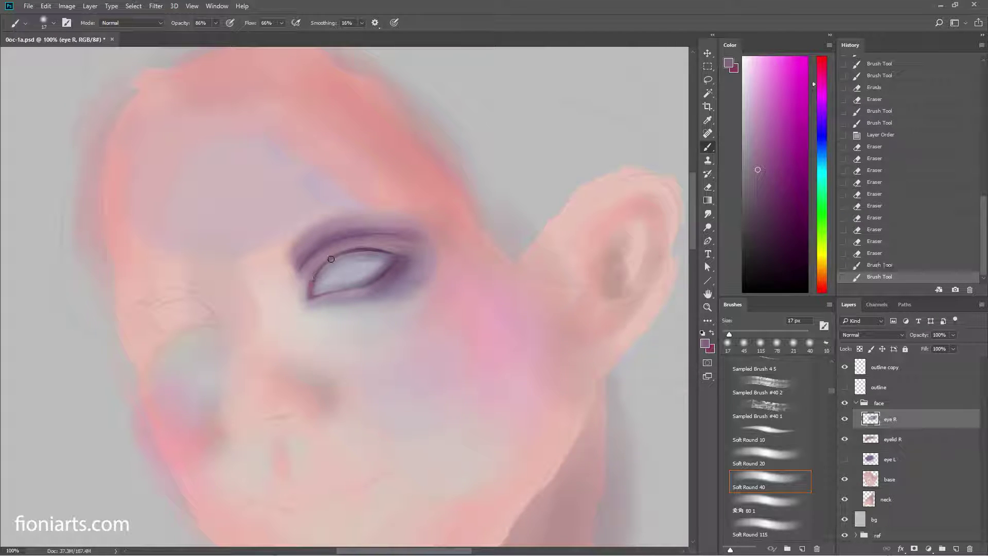
pyautogui.moveTo(355, 240); pyautogui.dragTo(397, 248)
pyautogui.moveTo(371, 237); pyautogui.dragTo(333, 237)
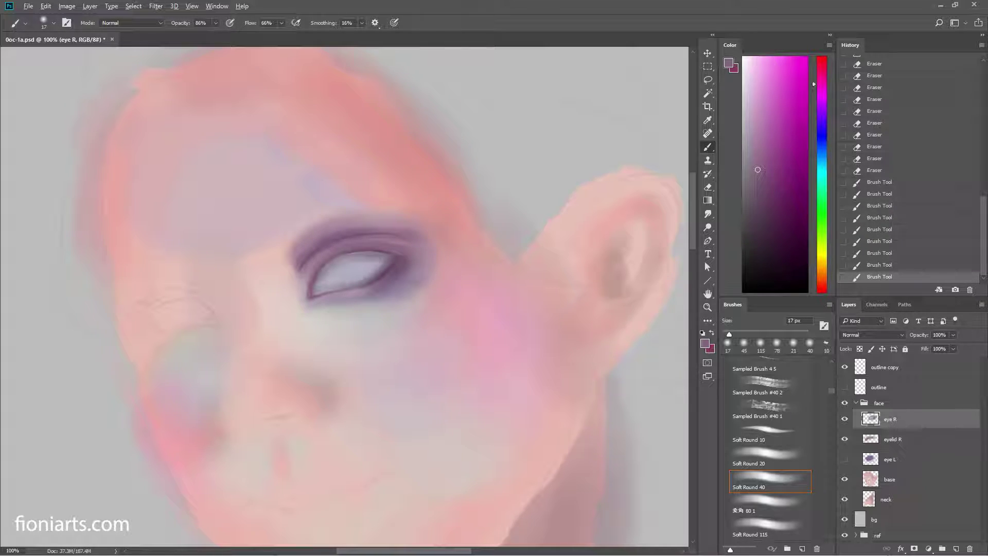
# Step: Refine the upper lid and inner eye in bluish-purple, leaving the brush at 39 px
pyautogui.click(823, 113)
pyautogui.click(765, 194)
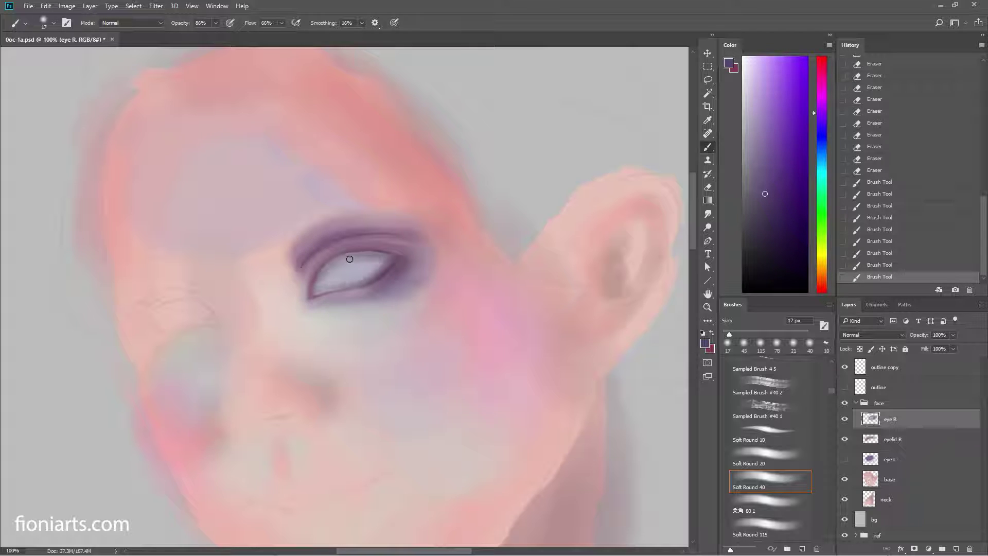
pyautogui.moveTo(336, 252)
pyautogui.mouseDown()
pyautogui.moveTo(404, 246)
pyautogui.moveTo(316, 265)
pyautogui.moveTo(311, 277)
pyautogui.mouseUp()
pyautogui.rightClick(419, 252)
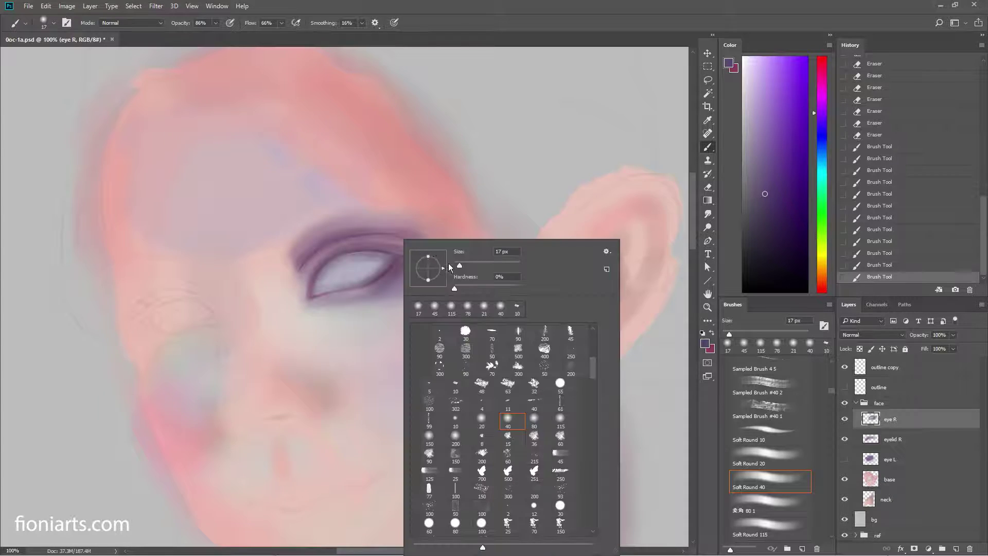
pyautogui.press('Return')
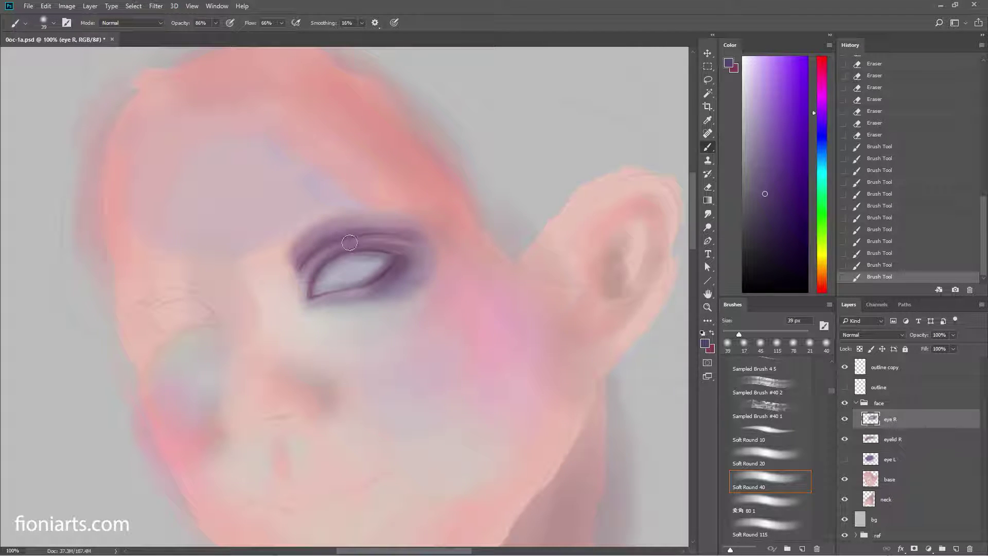
# Step: Darken the upper eyelid band, inner corner and lower lid line in purple
pyautogui.moveTo(363, 244)
pyautogui.mouseDown()
pyautogui.moveTo(410, 252)
pyautogui.moveTo(399, 225)
pyautogui.mouseUp()
pyautogui.hotkey('ctrl', 'z')
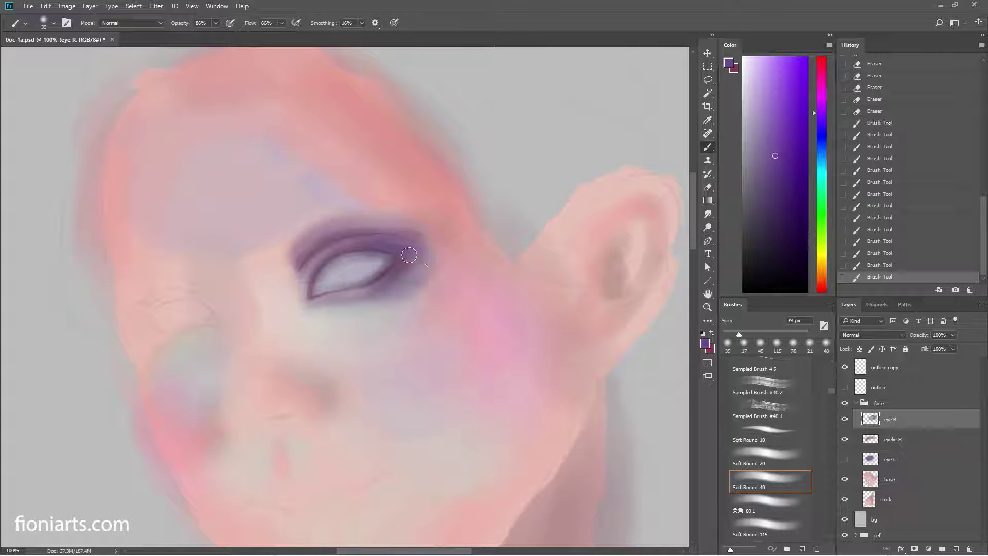
pyautogui.moveTo(372, 246)
pyautogui.mouseDown()
pyautogui.moveTo(420, 248)
pyautogui.moveTo(363, 242)
pyautogui.moveTo(347, 251)
pyautogui.moveTo(344, 270)
pyautogui.moveTo(326, 273)
pyautogui.moveTo(337, 244)
pyautogui.mouseUp()
pyautogui.moveTo(307, 285); pyautogui.dragTo(324, 278)
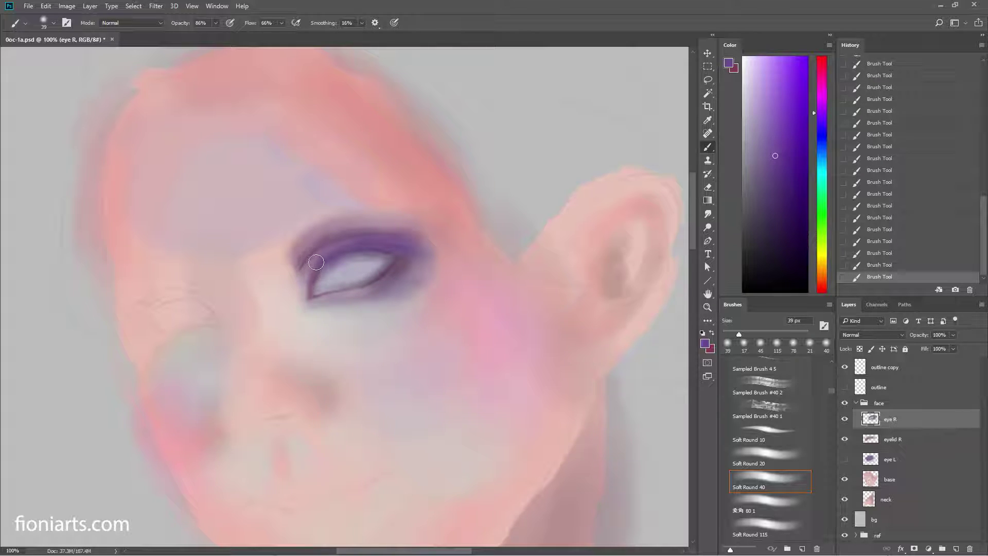
# Step: Sample a dark rose colour from the face and load the graphite 8 brush
pyautogui.press('alt')
pyautogui.keyDown('alt'); pyautogui.click(244, 292); pyautogui.keyUp('alt')
pyautogui.rightClick(244, 292)
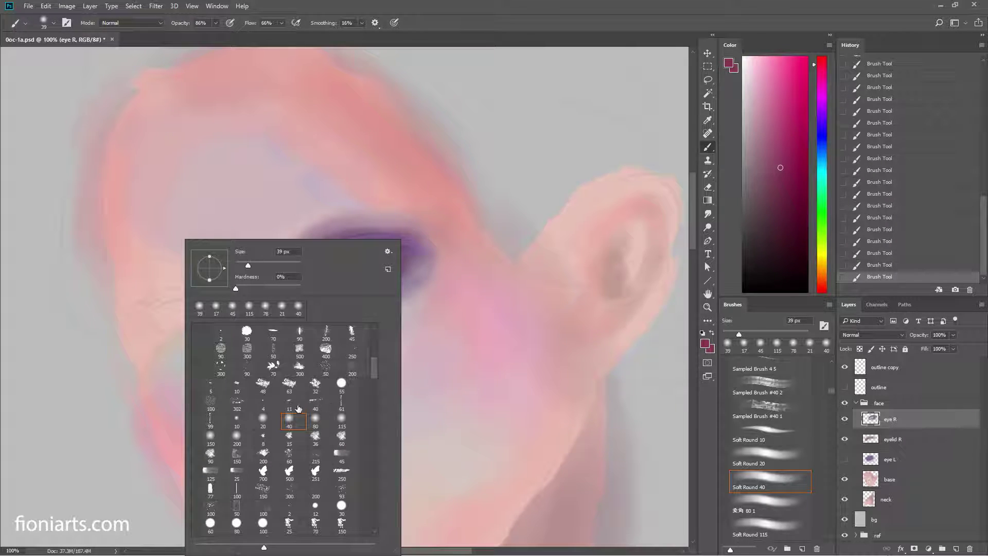
pyautogui.click(263, 436)
pyautogui.press('Return')
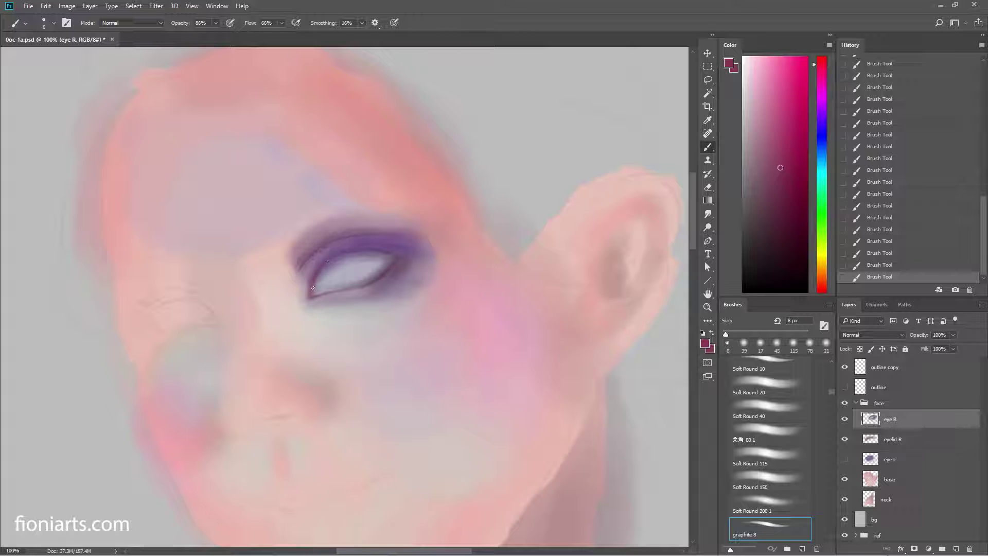
# Step: On eyelid R, mark the inner corner and load a light greyish pink with Soft Round 40
pyautogui.click(899, 439)
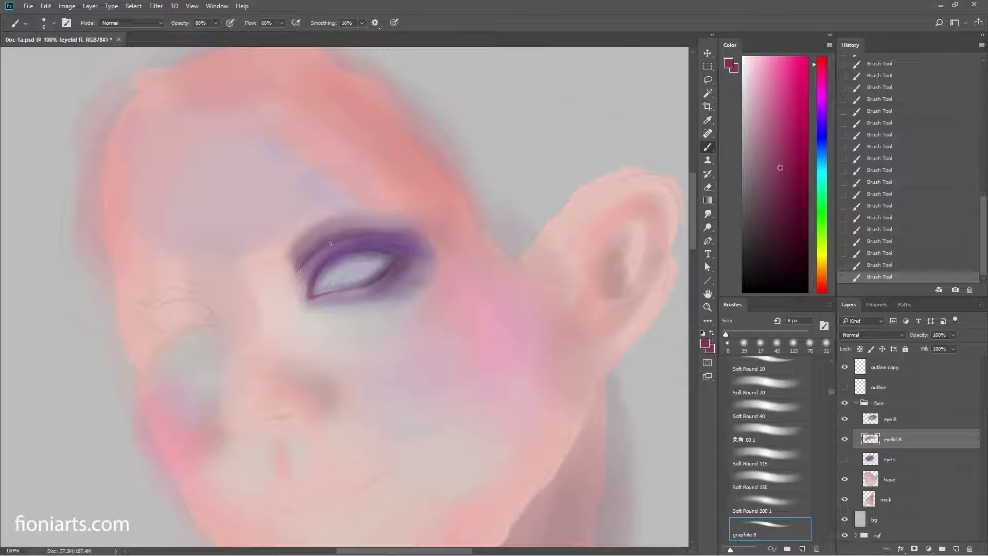
pyautogui.moveTo(309, 263); pyautogui.dragTo(310, 262)
pyautogui.keyDown('alt'); pyautogui.click(371, 223); pyautogui.keyUp('alt')
pyautogui.rightClick(424, 242)
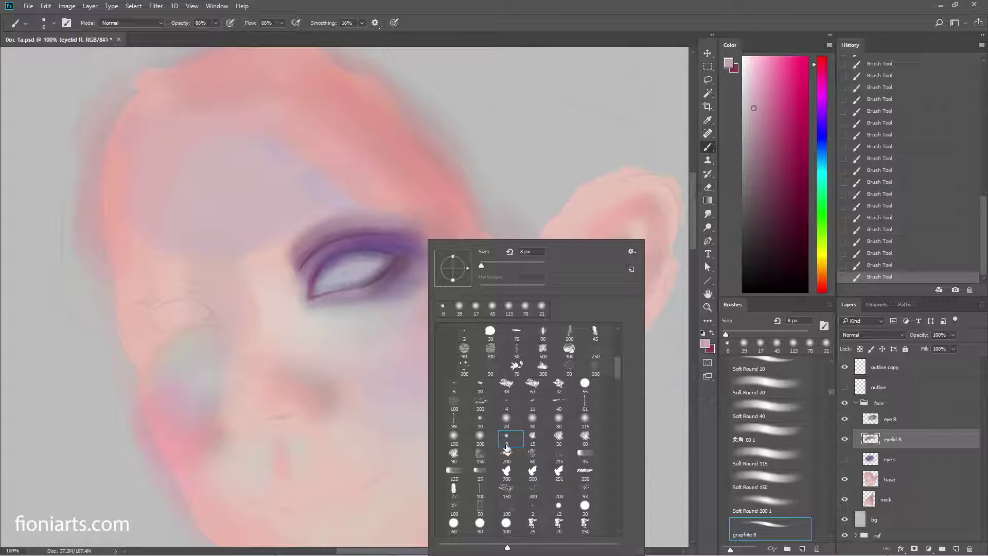
pyautogui.click(535, 421)
pyautogui.click(361, 226)
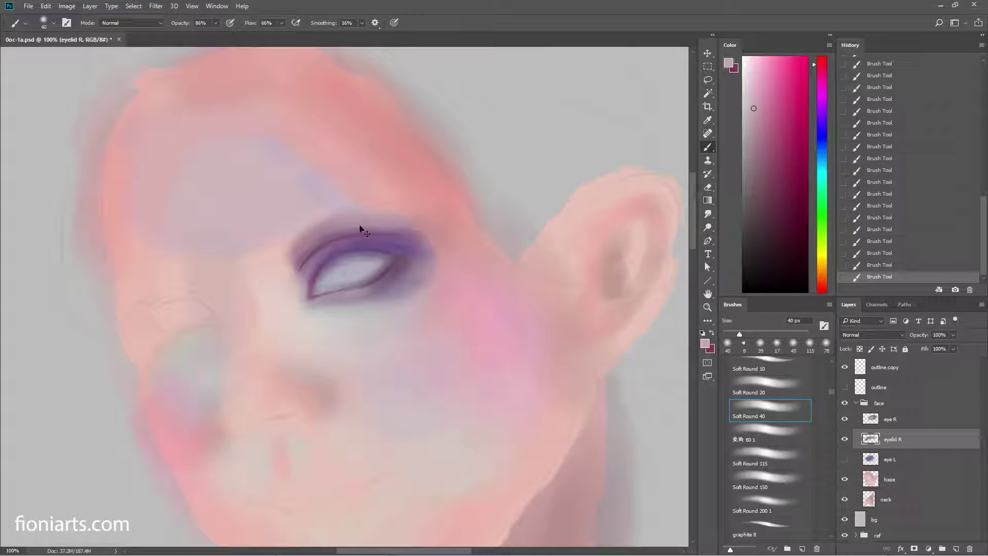
# Step: Paint the upper crease with light pink, then shade it with a greyer mauve
pyautogui.click(764, 84)
pyautogui.click(760, 74)
pyautogui.moveTo(354, 223); pyautogui.dragTo(326, 227)
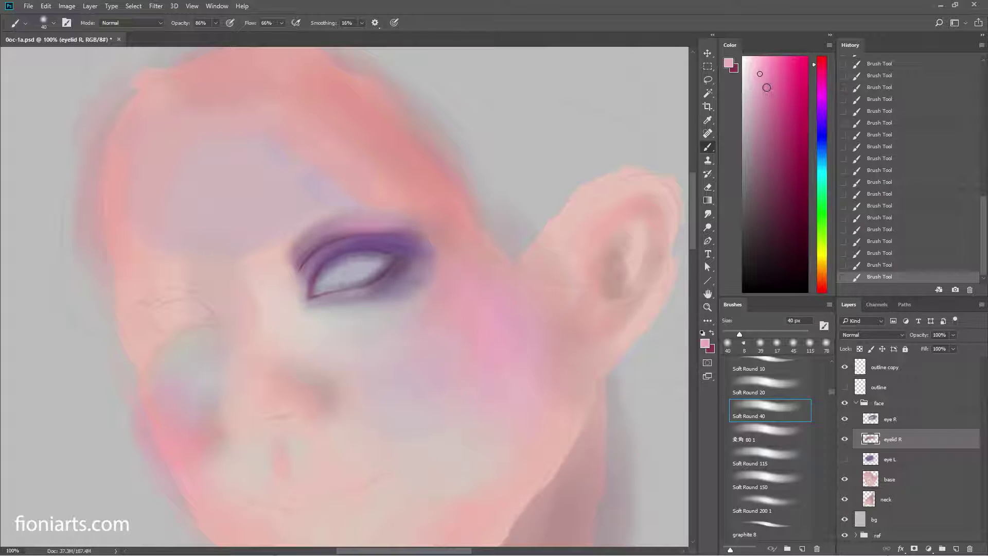
pyautogui.moveTo(760, 107); pyautogui.dragTo(764, 133)
pyautogui.click(756, 159)
pyautogui.moveTo(296, 260); pyautogui.dragTo(328, 235)
# Step: Blend a pink-mauve tone into the crease, comparing via undo/redo, and add a faint stroke
pyautogui.keyDown('alt'); pyautogui.click(376, 221); pyautogui.keyUp('alt')
pyautogui.moveTo(294, 276)
pyautogui.mouseDown()
pyautogui.moveTo(287, 257)
pyautogui.moveTo(334, 223)
pyautogui.moveTo(311, 229)
pyautogui.moveTo(370, 217)
pyautogui.mouseUp()
pyautogui.hotkey('ctrl', 'z')
pyautogui.hotkey('ctrl', 'z')
pyautogui.hotkey('ctrl', 'z')
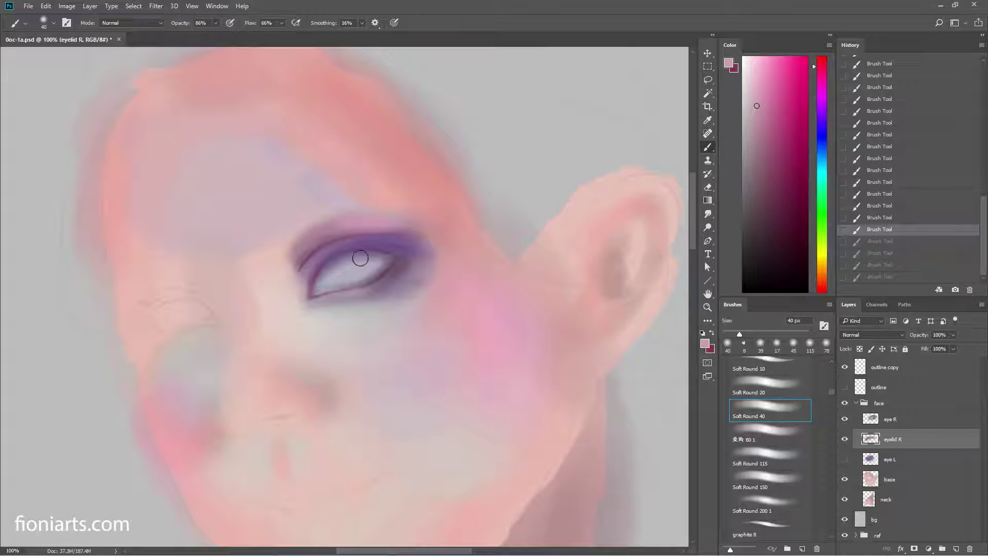
pyautogui.hotkey('ctrl', 'shift', 'z')
pyautogui.hotkey('ctrl', 'shift', 'z')
pyautogui.hotkey('ctrl', 'shift', 'z')
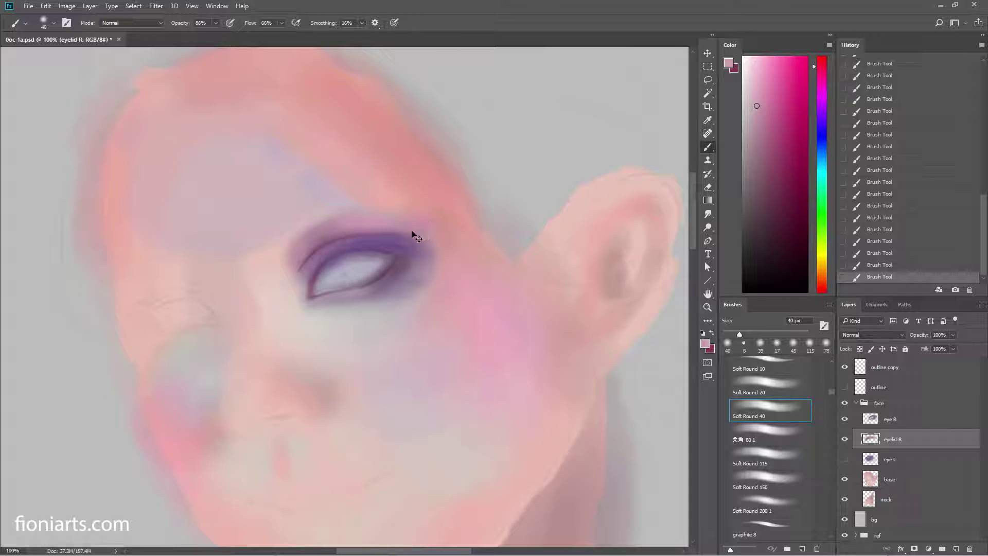
pyautogui.moveTo(302, 242); pyautogui.dragTo(331, 227)
# Step: On eye R, lighten the inner corner with a 32 px brush, then resize to 25 px
pyautogui.click(891, 419)
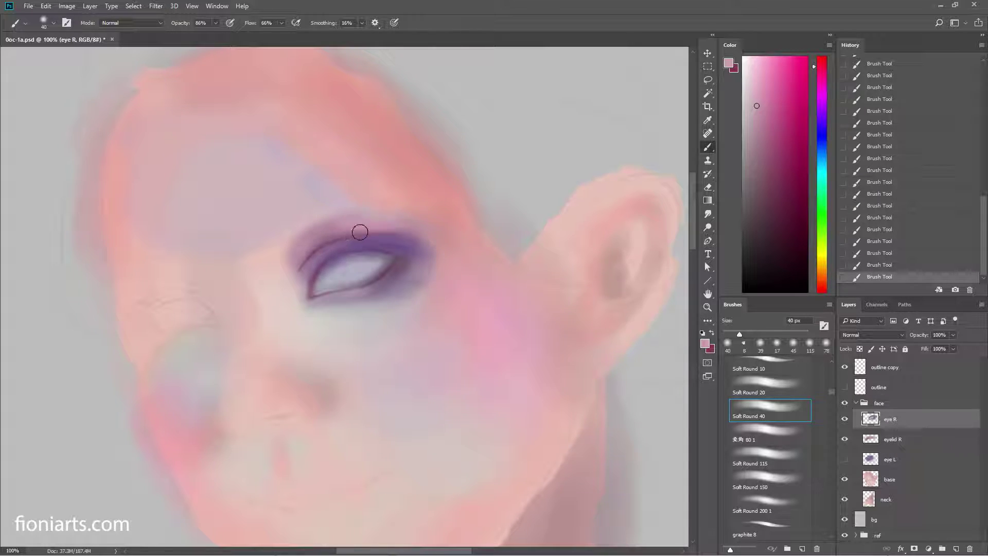
pyautogui.rightClick(484, 241)
pyautogui.moveTo(562, 267); pyautogui.dragTo(553, 267)
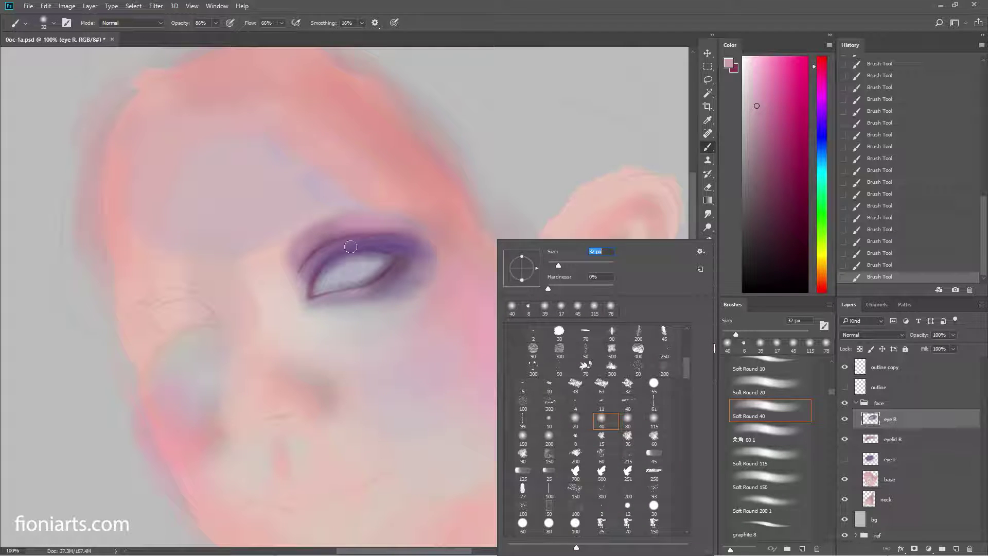
pyautogui.moveTo(319, 261)
pyautogui.mouseDown()
pyautogui.moveTo(334, 268)
pyautogui.moveTo(412, 250)
pyautogui.mouseUp()
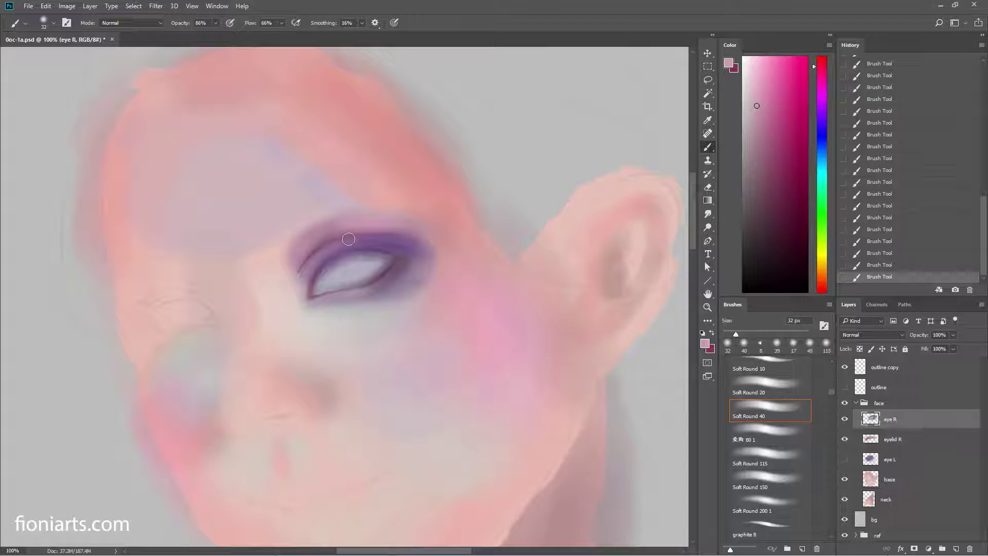
pyautogui.rightClick(412, 250)
pyautogui.moveTo(481, 264); pyautogui.dragTo(478, 266)
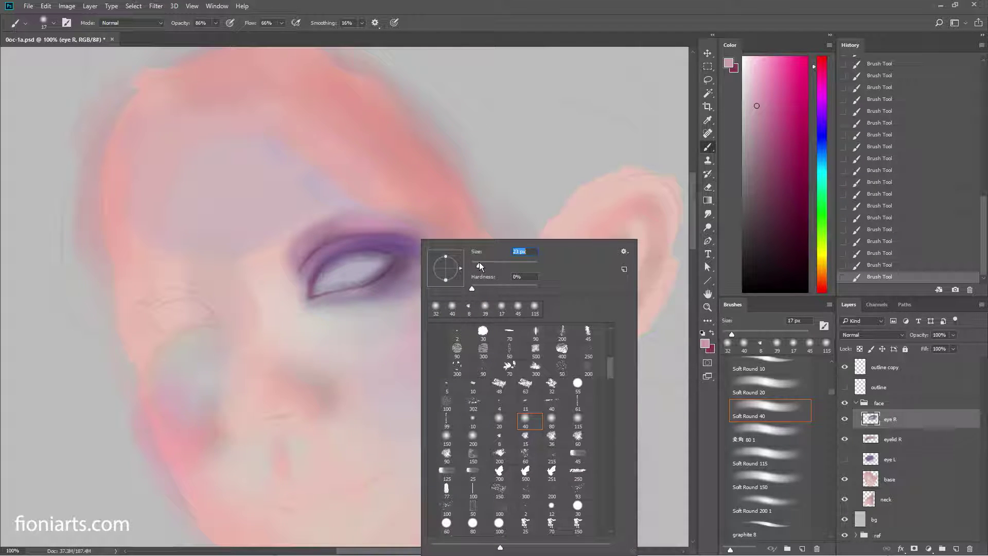
pyautogui.moveTo(480, 266); pyautogui.dragTo(481, 266)
# Step: Step back in history, repaint near the eye's left side, and compare by toggling eye R
pyautogui.click(875, 265)
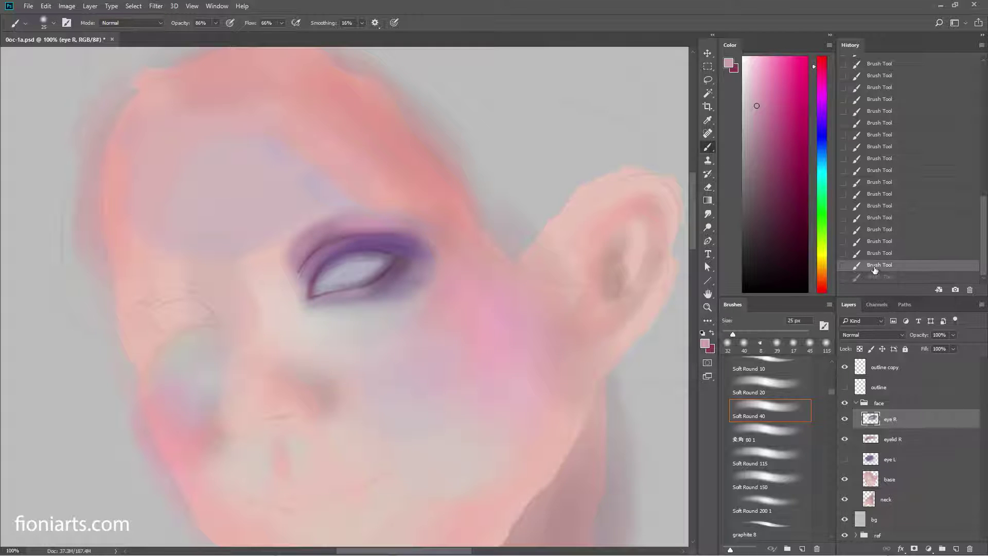
pyautogui.click(884, 256)
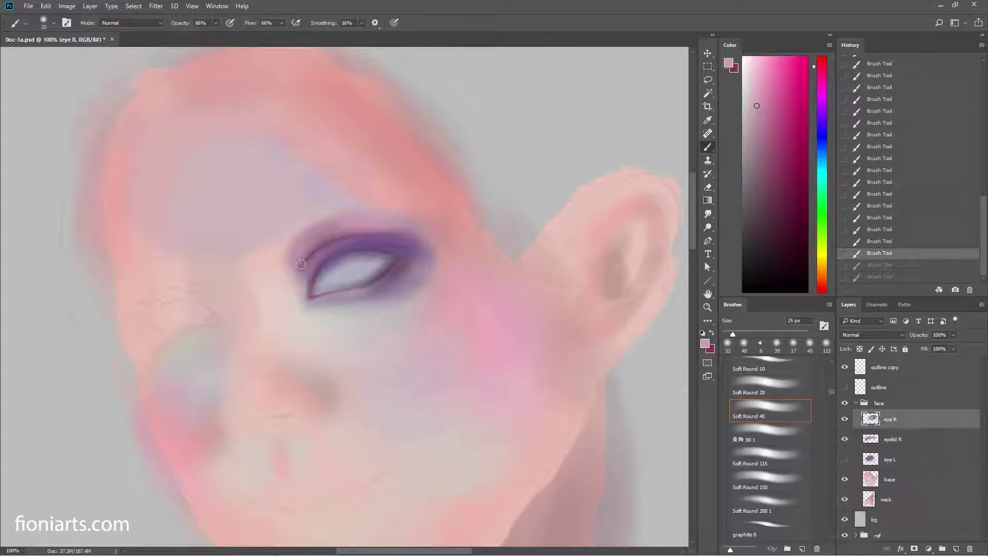
pyautogui.moveTo(304, 256)
pyautogui.mouseDown()
pyautogui.moveTo(313, 277)
pyautogui.moveTo(367, 244)
pyautogui.moveTo(399, 250)
pyautogui.mouseUp()
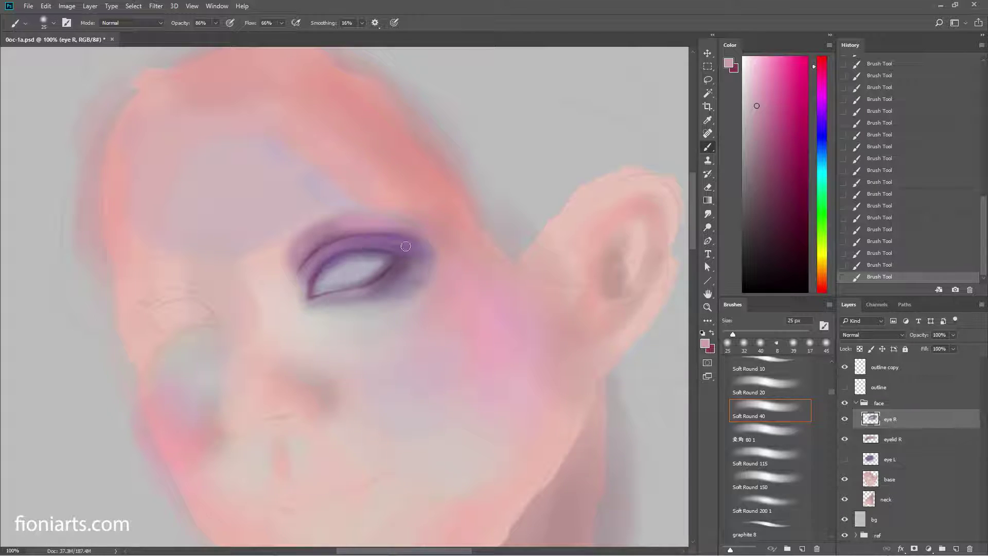
pyautogui.click(845, 419)
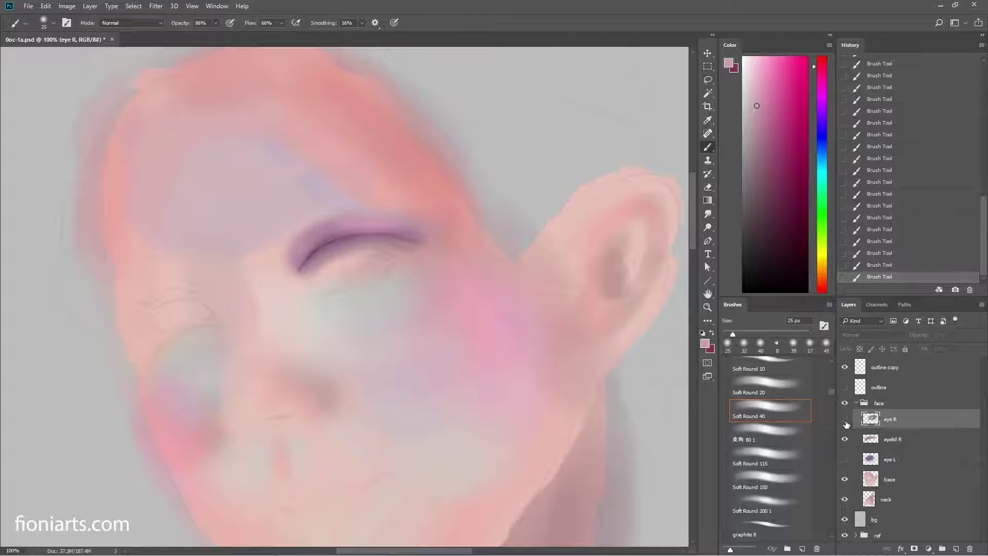
pyautogui.click(844, 420)
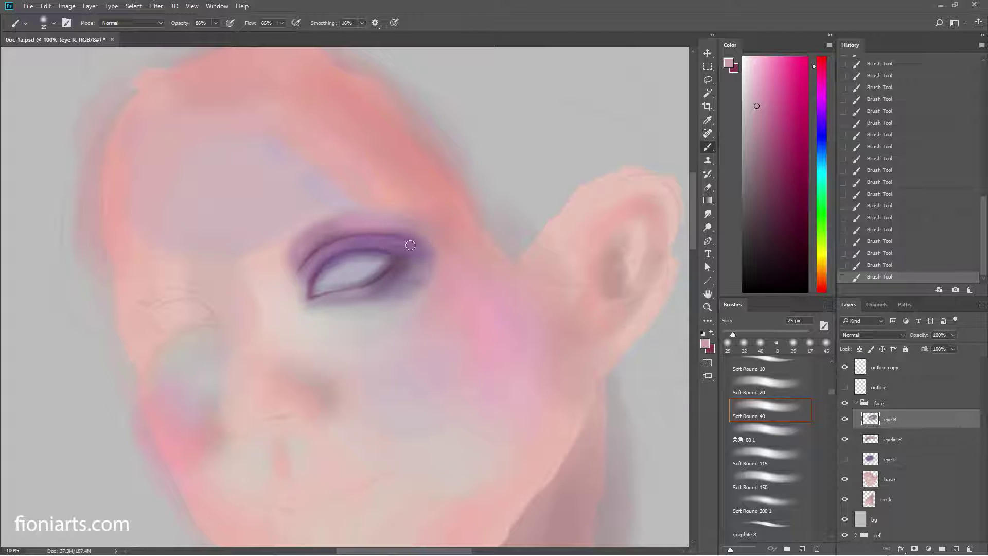
pyautogui.click(870, 253)
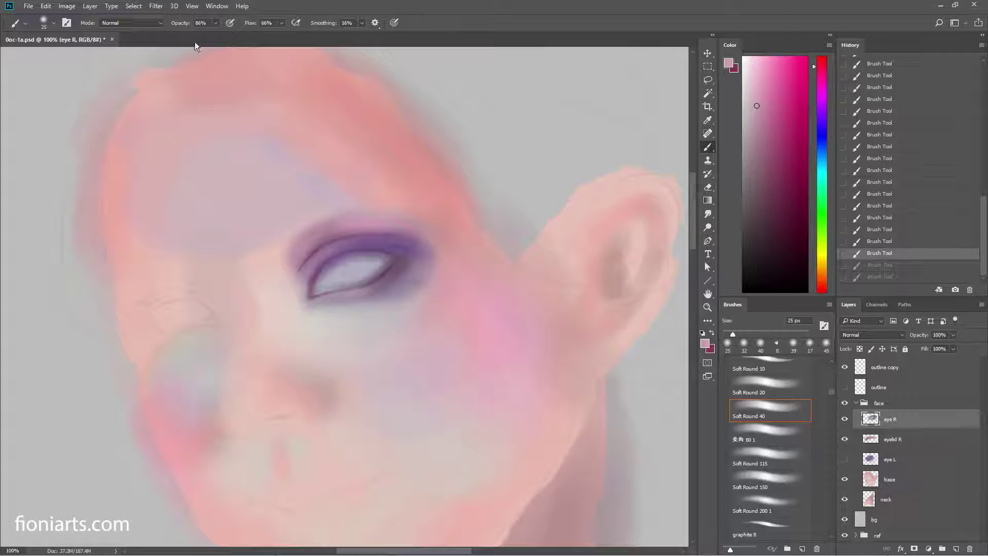
# Step: At 51% opacity, rework the upper lid edge with the 20 px Soft Round brush
pyautogui.press('5')
pyautogui.press('1')
pyautogui.rightClick(421, 263)
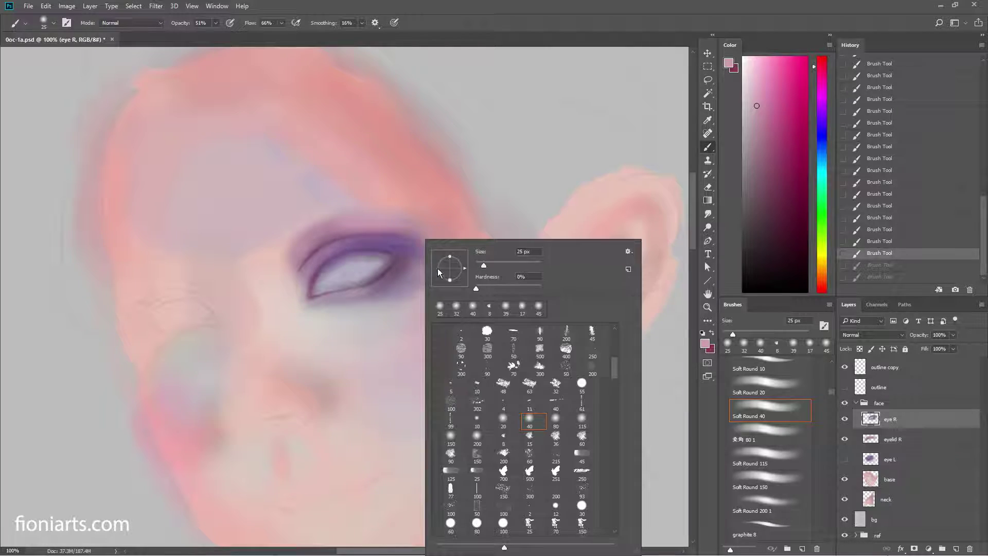
pyautogui.click(504, 419)
pyautogui.moveTo(339, 237); pyautogui.dragTo(381, 240)
pyautogui.hotkey('ctrl', 'z')
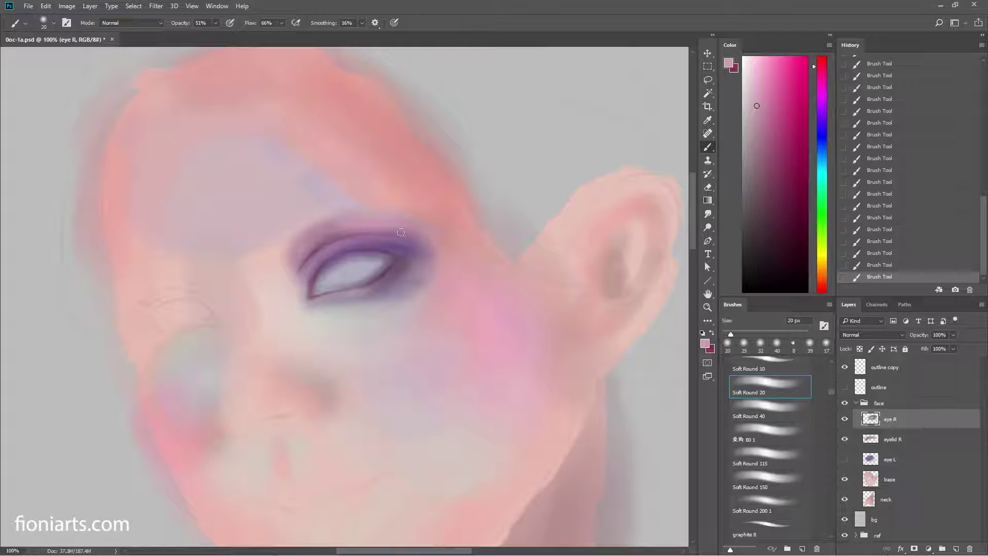
pyautogui.click(897, 234)
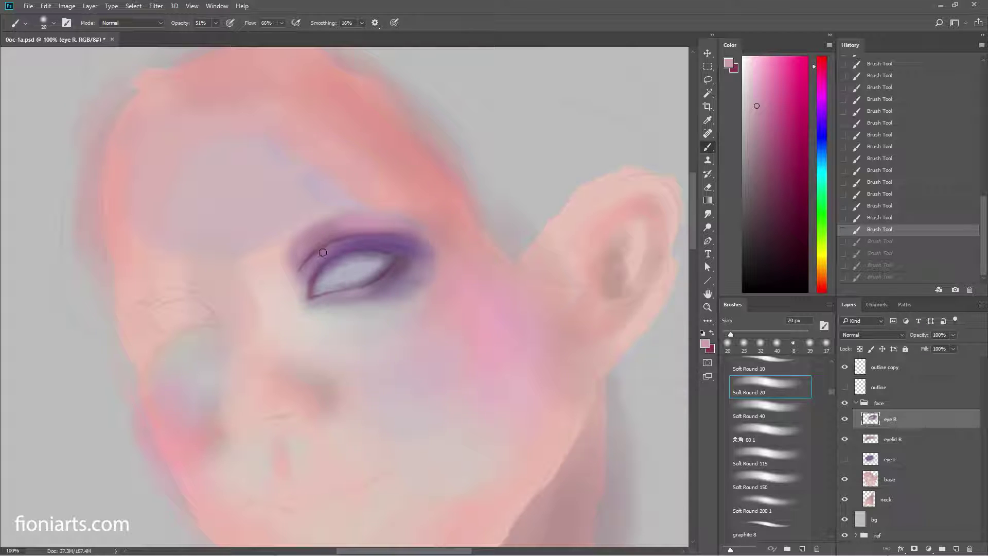
pyautogui.moveTo(322, 250); pyautogui.dragTo(409, 237)
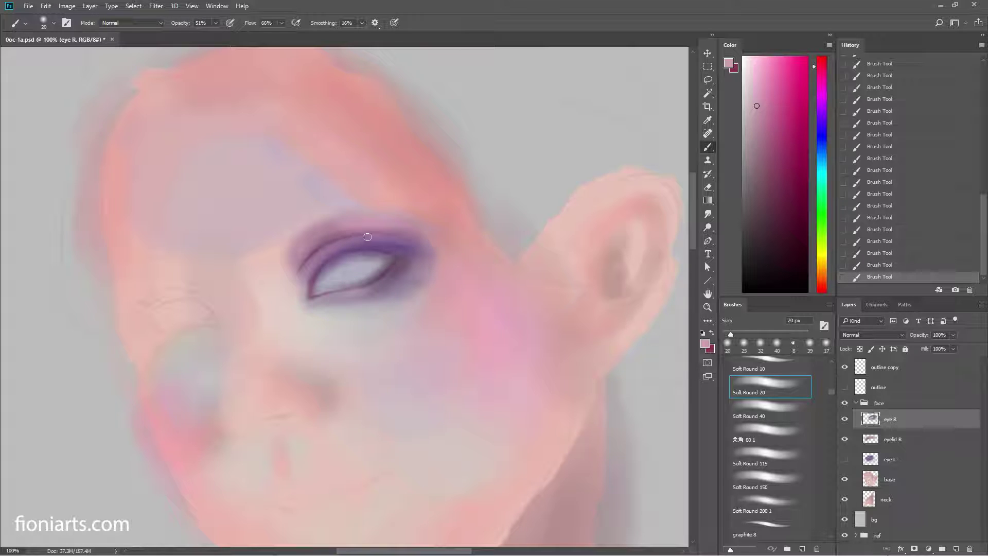
# Step: Shade the eyelid R crease with a sampled deeper magenta, then sample pale grey on eye R
pyautogui.click(904, 440)
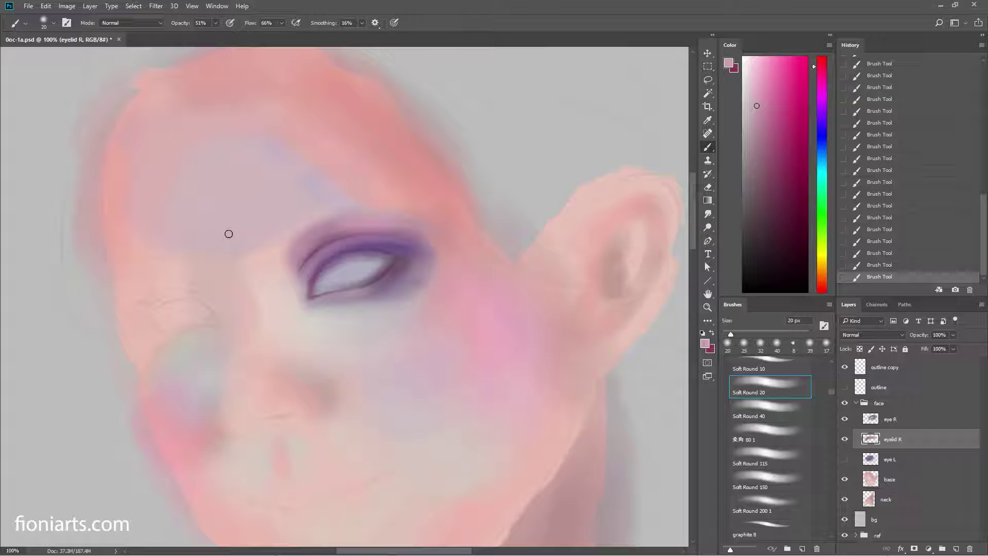
pyautogui.keyDown('alt'); pyautogui.click(345, 229); pyautogui.keyUp('alt')
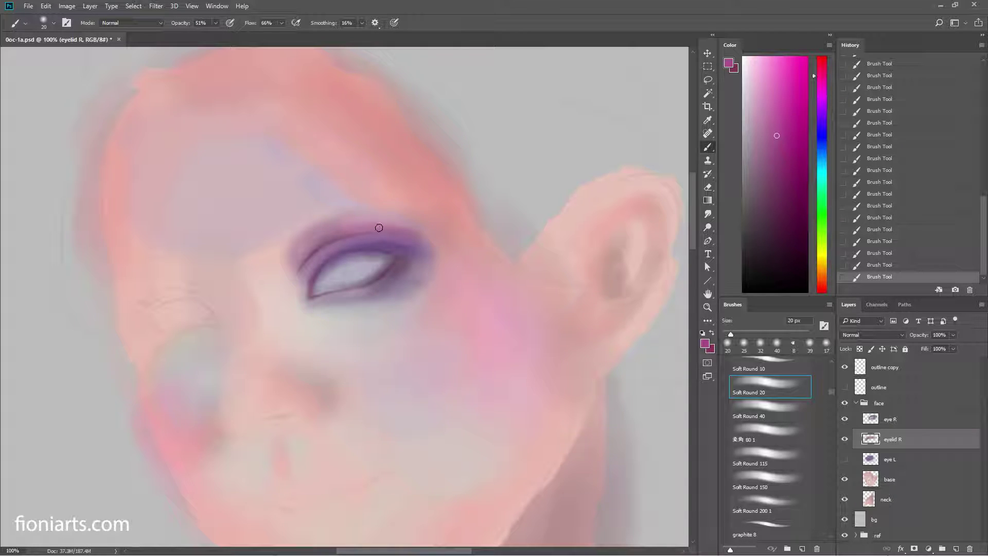
pyautogui.click(899, 420)
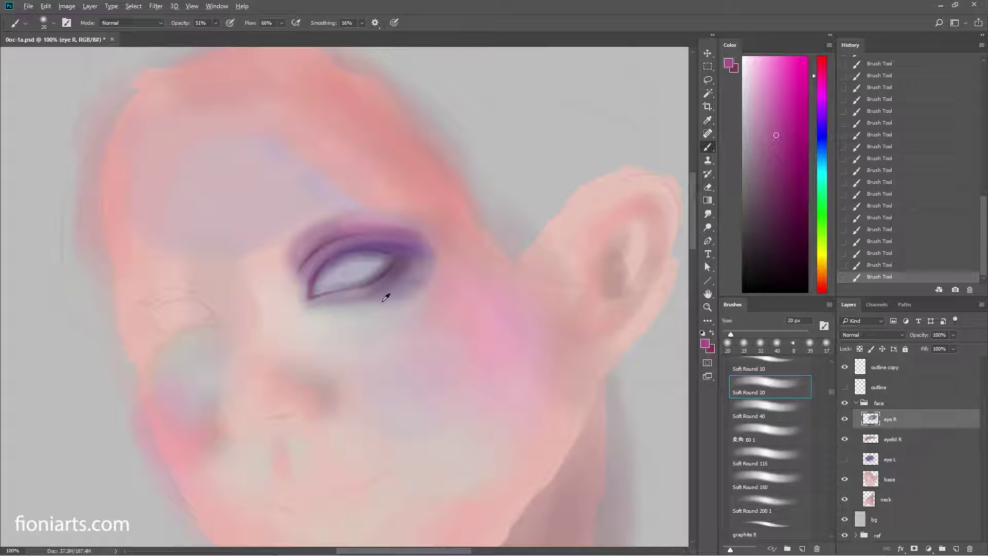
pyautogui.keyDown('alt'); pyautogui.click(363, 315); pyautogui.keyUp('alt')
# Step: Add an empty layer named 'pupil R' from the Layers panel menu
pyautogui.click(981, 304)
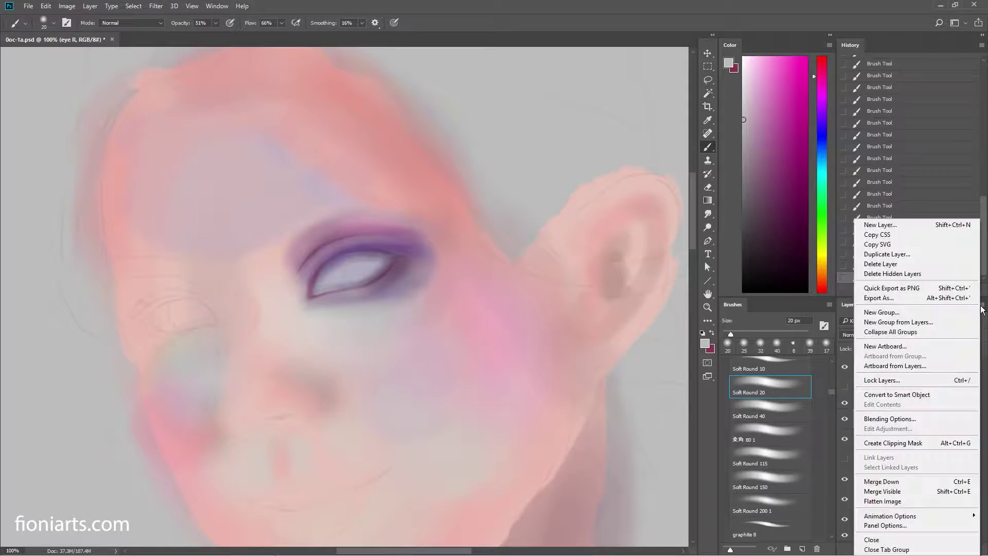
pyautogui.click(906, 229)
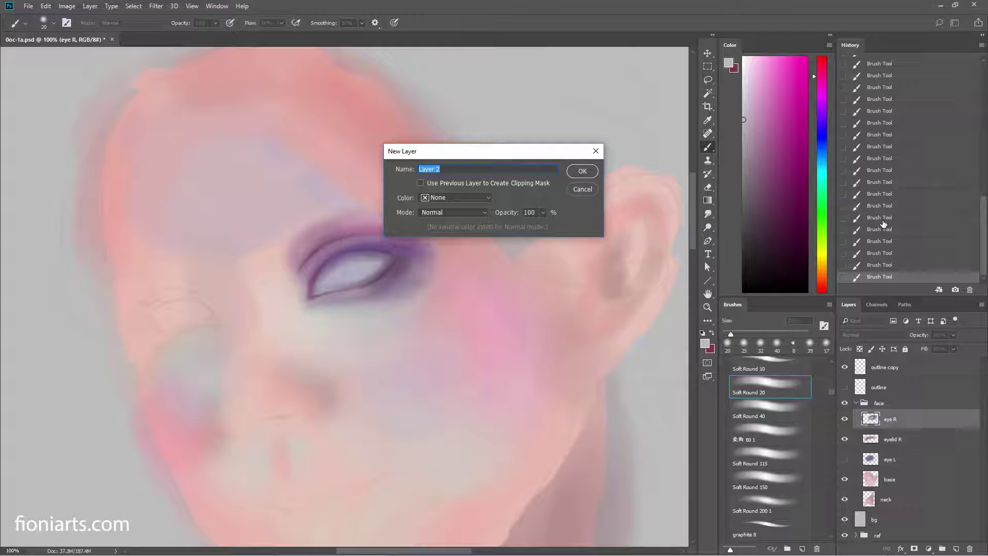
pyautogui.write('pil')
pyautogui.write(' R')
pyautogui.press('Return')
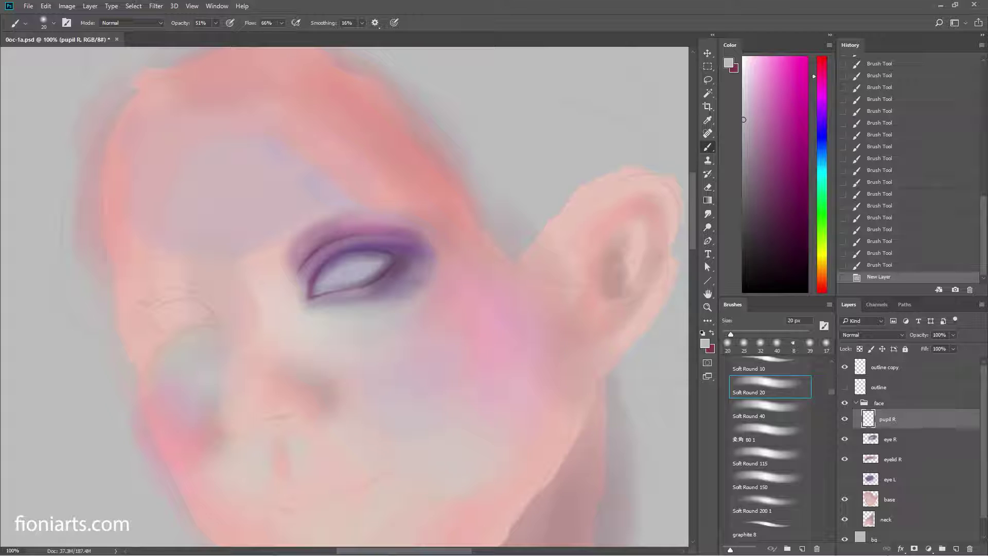
# Step: Paint a dark olive-grey iris into the right eye, redoing the first attempt larger
pyautogui.moveTo(744, 120); pyautogui.dragTo(751, 231)
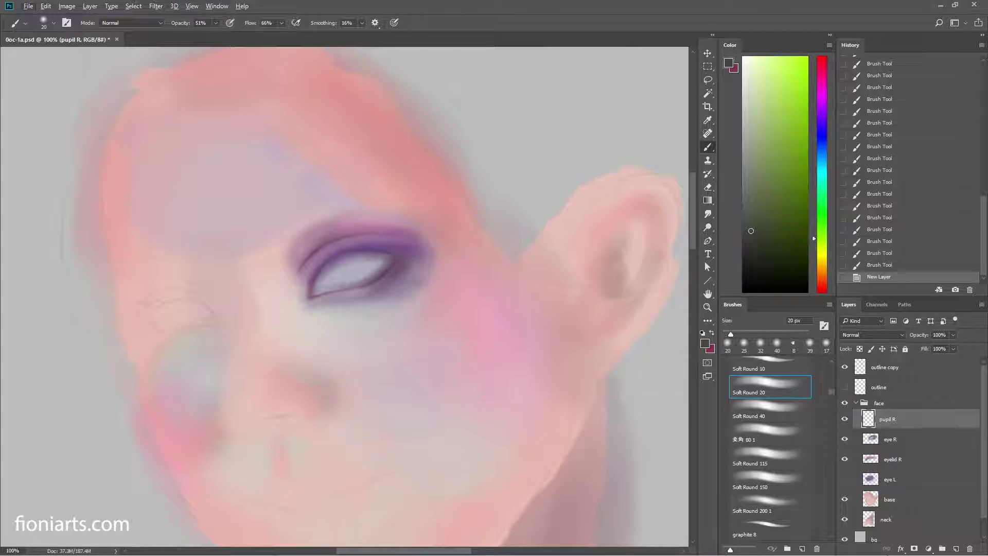
pyautogui.moveTo(344, 263)
pyautogui.mouseDown()
pyautogui.moveTo(354, 275)
pyautogui.moveTo(358, 264)
pyautogui.mouseUp()
pyautogui.hotkey('ctrl', 'z')
pyautogui.moveTo(355, 260); pyautogui.dragTo(373, 278)
pyautogui.moveTo(366, 260)
pyautogui.mouseDown()
pyautogui.moveTo(376, 275)
pyautogui.moveTo(367, 277)
pyautogui.moveTo(379, 260)
pyautogui.moveTo(381, 278)
pyautogui.moveTo(386, 266)
pyautogui.moveTo(355, 278)
pyautogui.moveTo(359, 261)
pyautogui.moveTo(365, 266)
pyautogui.mouseUp()
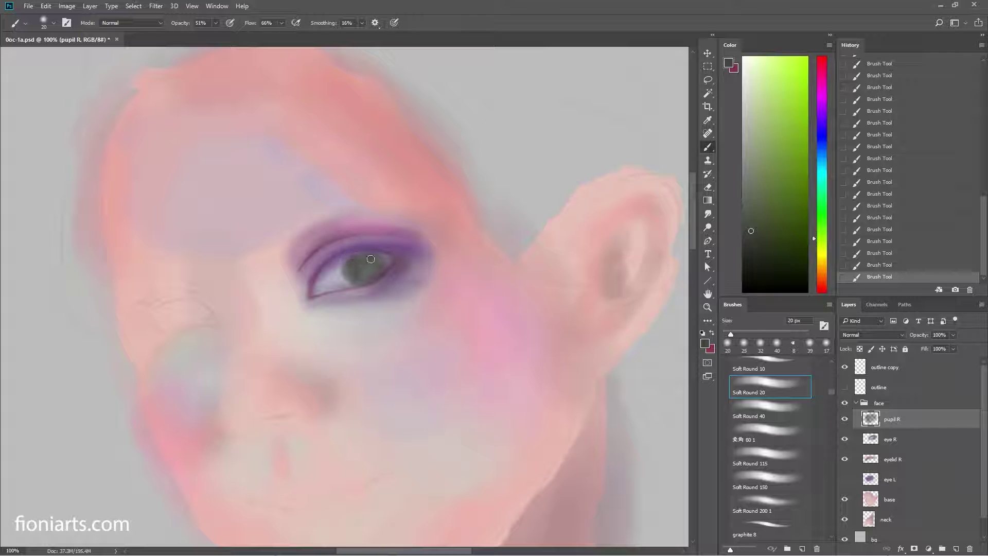
# Step: Add a lighter patch at the iris's upper right and choose the 10 px watercolour brush
pyautogui.moveTo(376, 260); pyautogui.dragTo(365, 268)
pyautogui.rightClick(384, 274)
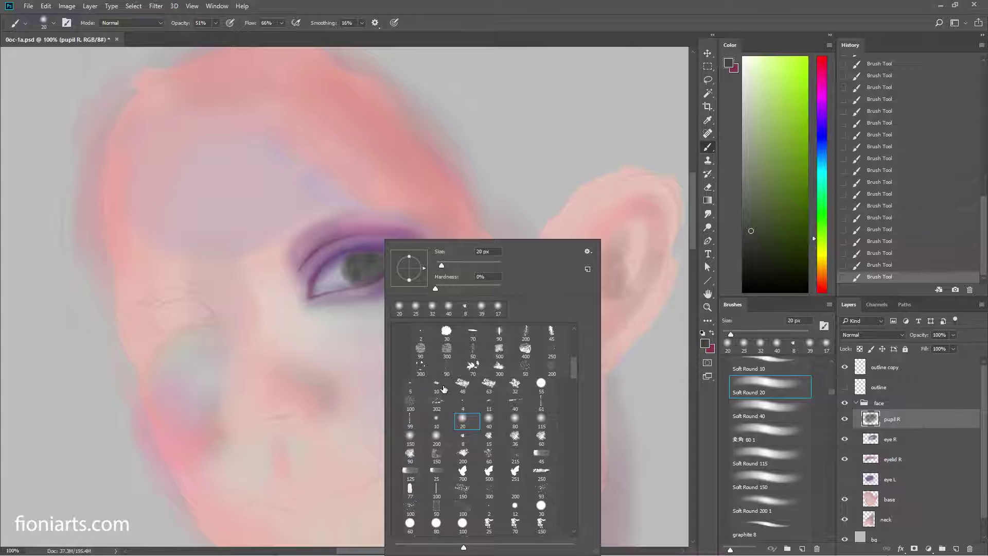
pyautogui.click(438, 387)
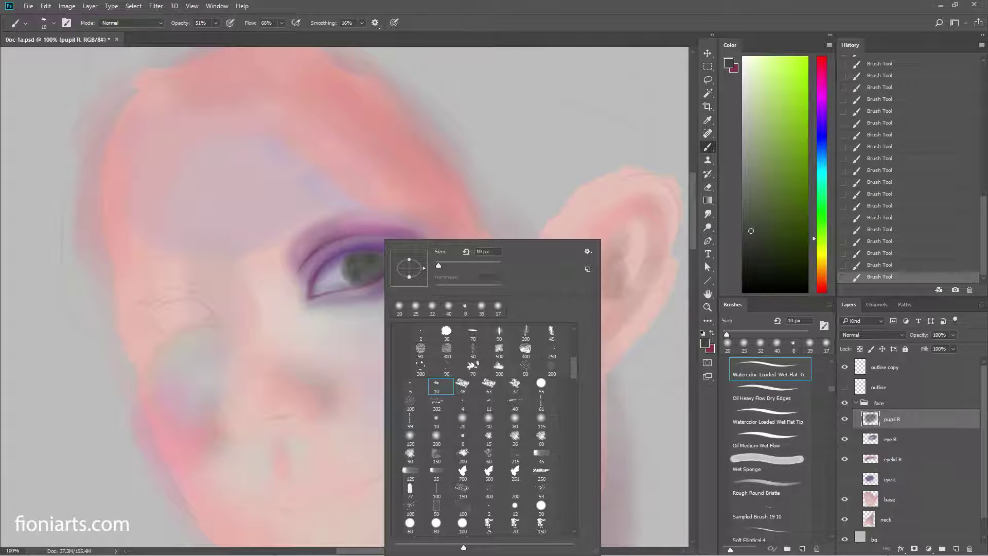
# Step: Tint the iris with green and darker green strokes
pyautogui.click(814, 129)
pyautogui.click(775, 199)
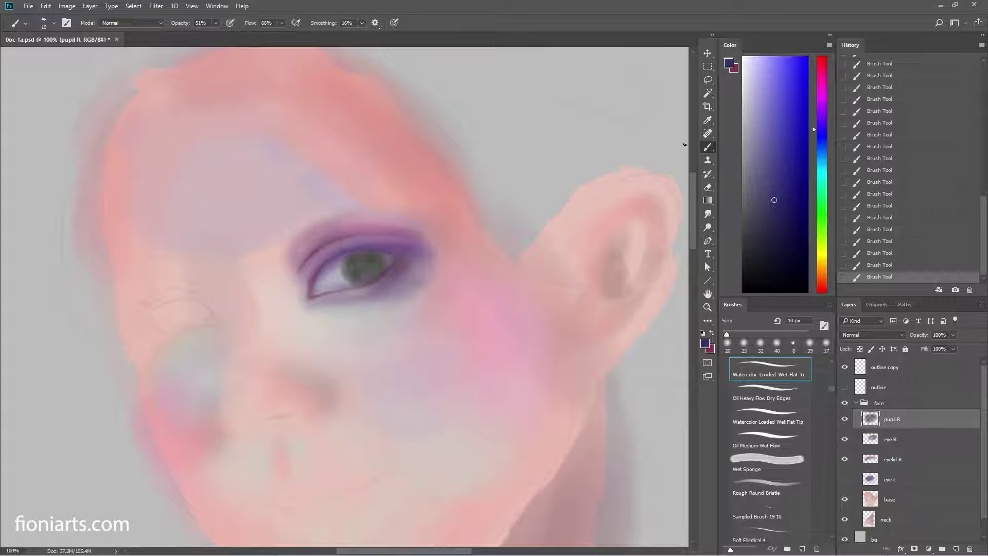
pyautogui.click(819, 217)
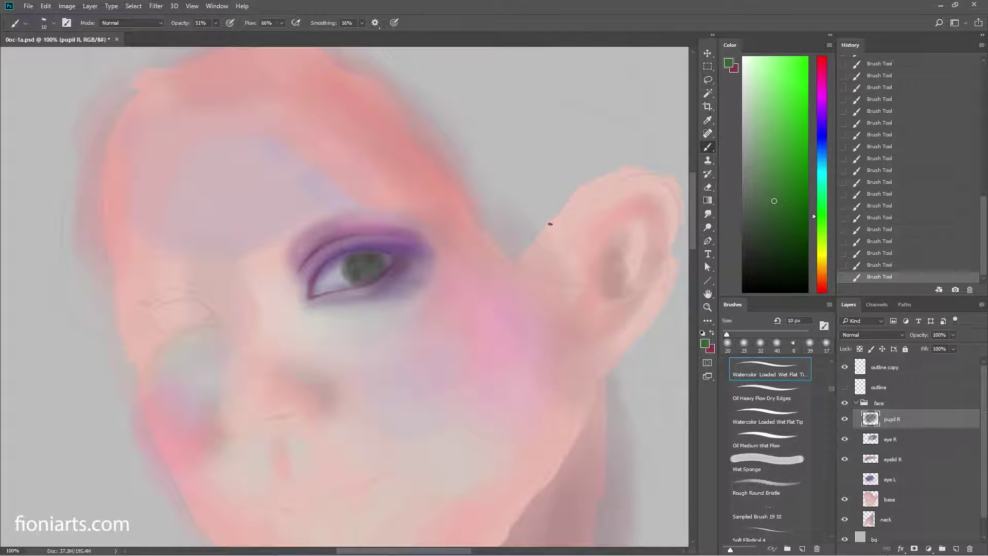
pyautogui.moveTo(347, 254); pyautogui.dragTo(351, 264)
pyautogui.click(774, 224)
pyautogui.moveTo(360, 273); pyautogui.dragTo(346, 255)
# Step: Paint a near-black pupil with textured marks using the 36 px graphite brush
pyautogui.keyDown('alt'); pyautogui.click(369, 252); pyautogui.keyUp('alt')
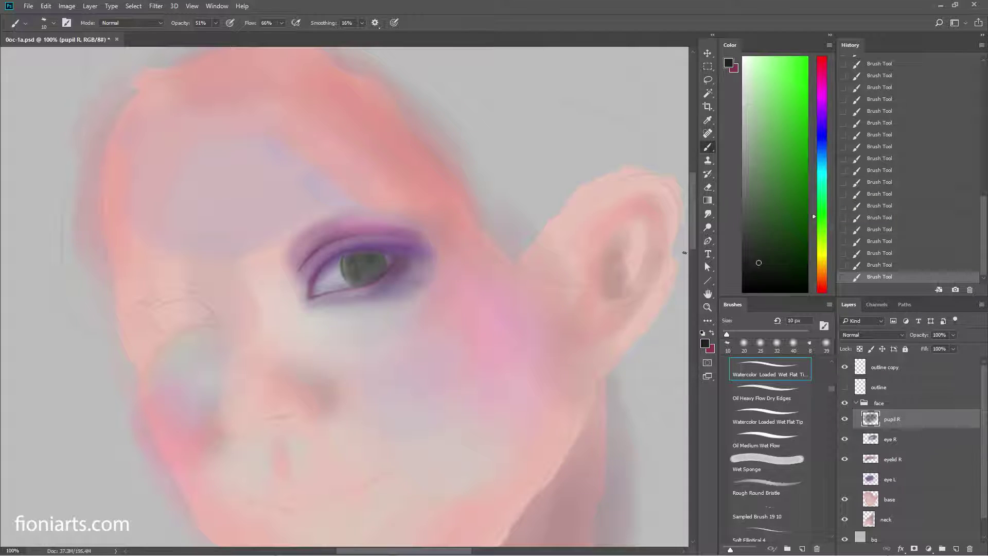
pyautogui.rightClick(416, 240)
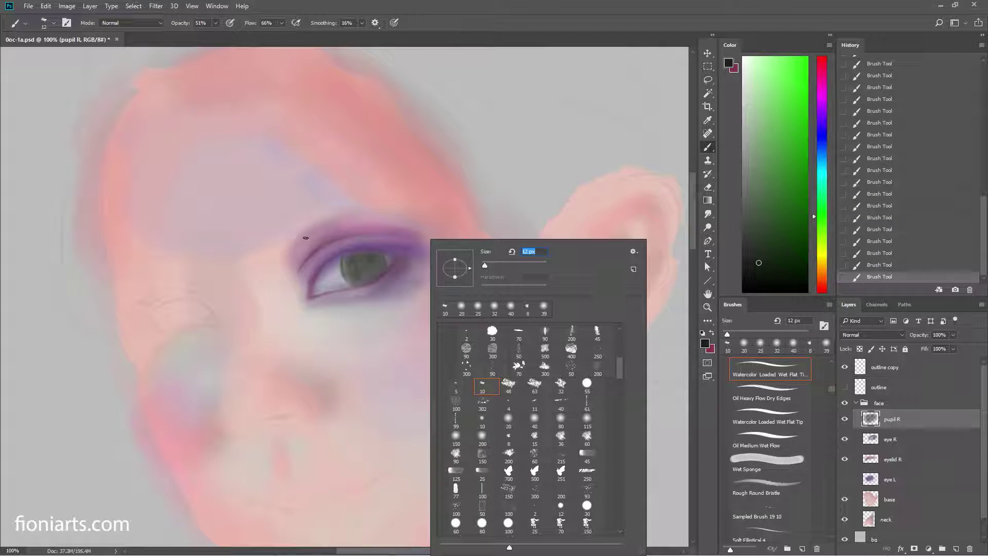
pyautogui.click(358, 256)
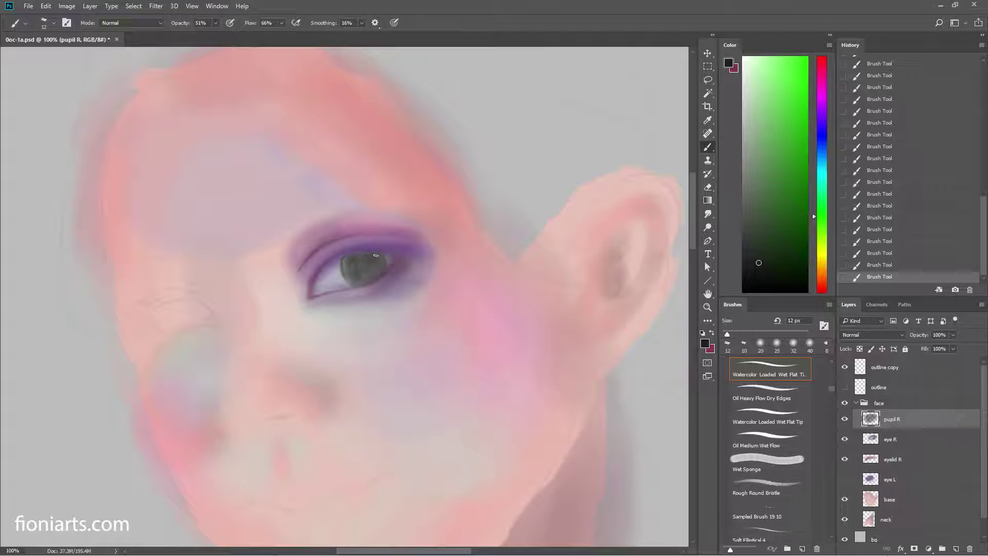
pyautogui.rightClick(366, 240)
pyautogui.click(510, 437)
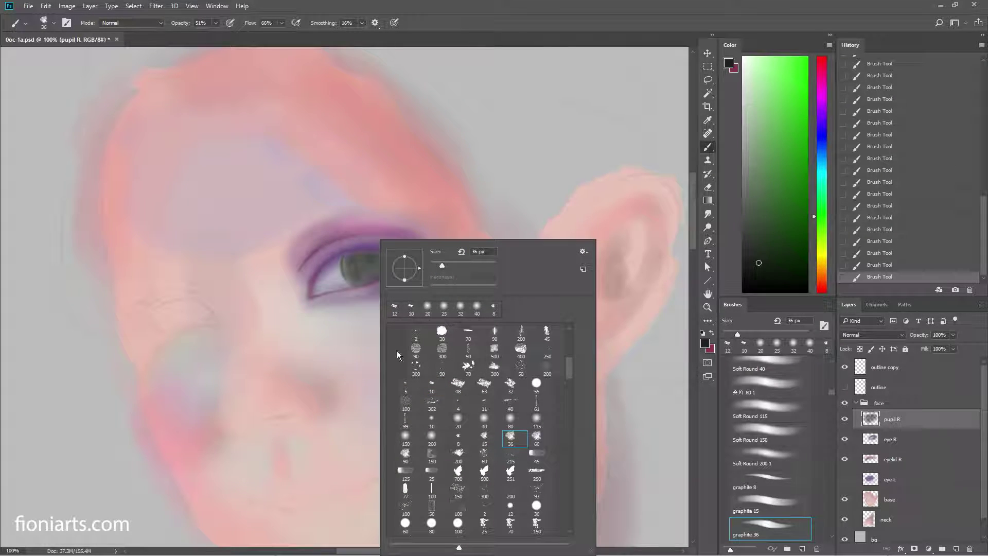
pyautogui.click(363, 263)
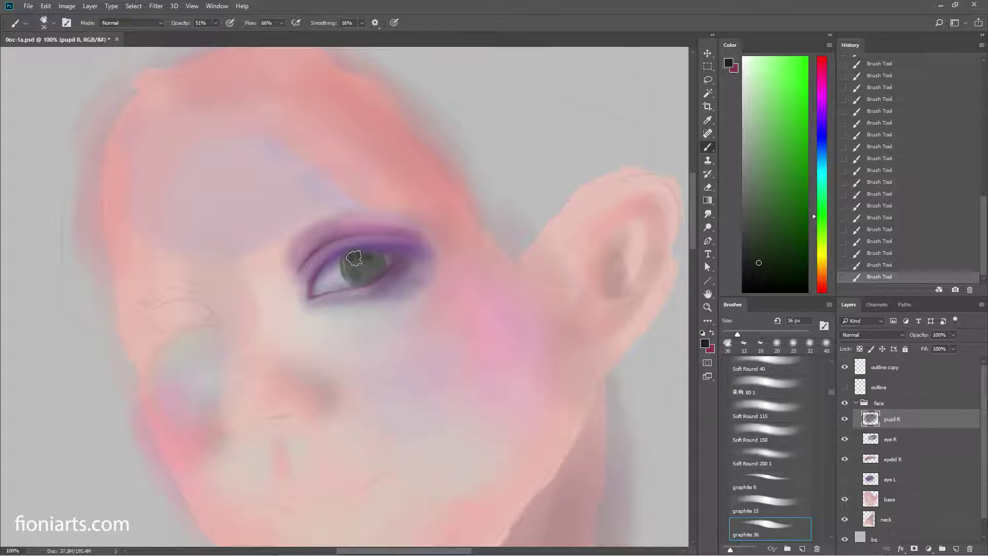
pyautogui.moveTo(367, 264)
pyautogui.mouseDown()
pyautogui.moveTo(379, 254)
pyautogui.moveTo(355, 262)
pyautogui.moveTo(372, 271)
pyautogui.moveTo(379, 263)
pyautogui.moveTo(362, 260)
pyautogui.mouseUp()
# Step: Paint a near-white catchlight on the pupil with a 17 px brush
pyautogui.moveTo(746, 116); pyautogui.dragTo(743, 85)
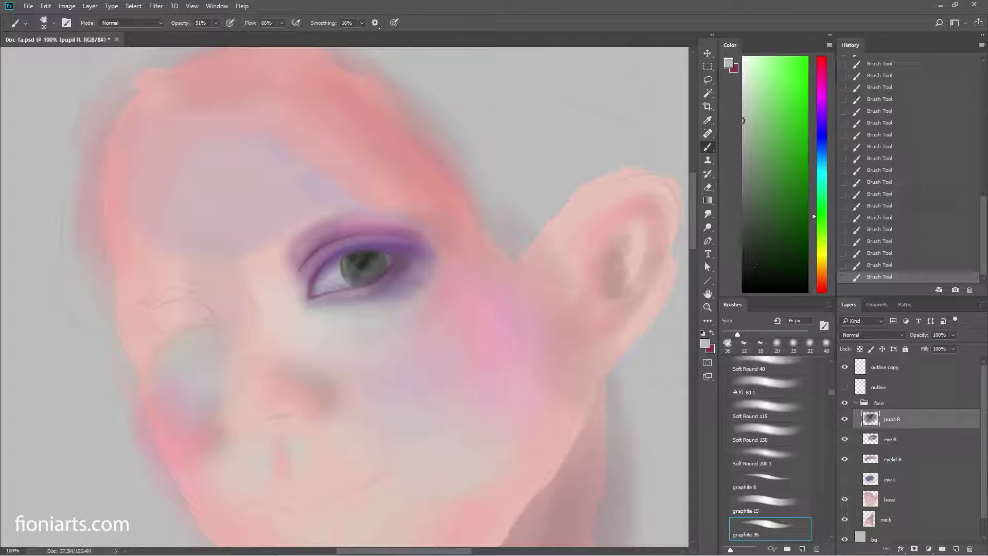
pyautogui.rightClick(379, 260)
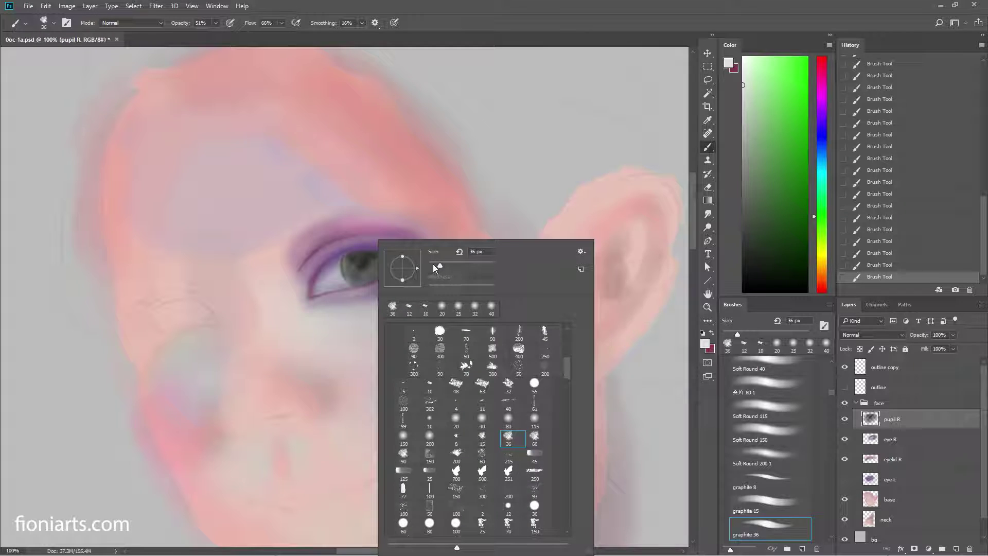
pyautogui.press('[')
pyautogui.press('[')
pyautogui.press('Return')
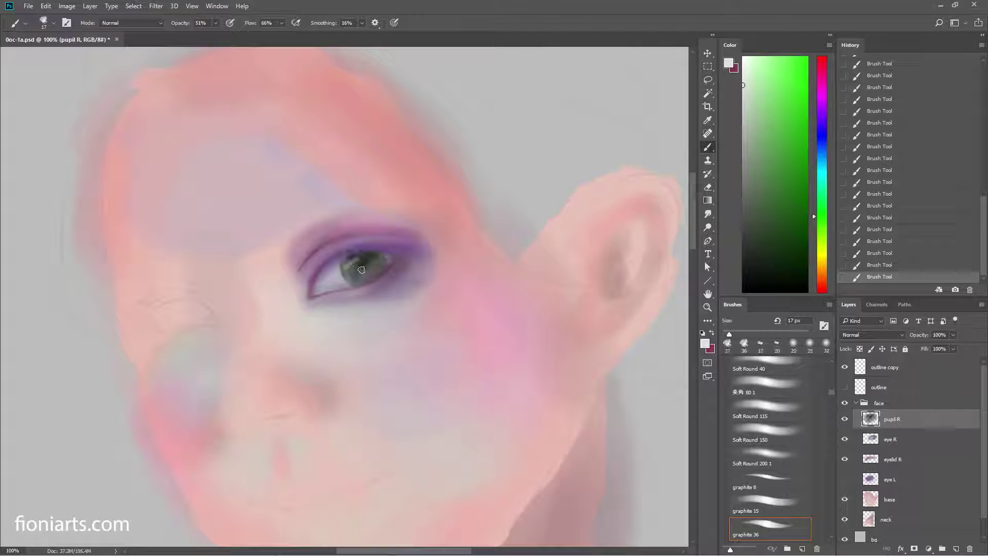
pyautogui.moveTo(354, 262); pyautogui.dragTo(351, 266)
# Step: Undo the catchlight via History and repaint it in white with the 20 px Soft Round brush
pyautogui.rightClick(449, 290)
pyautogui.click(530, 419)
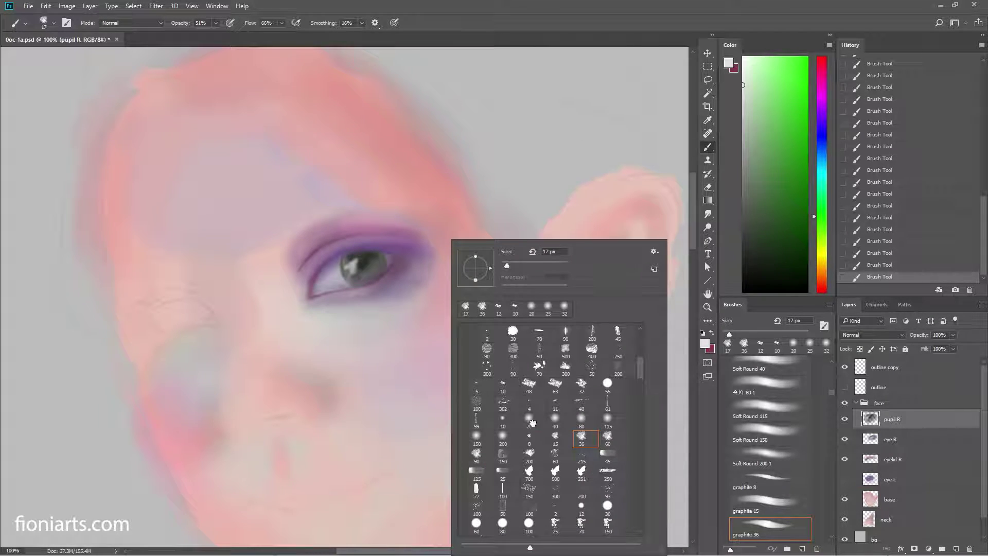
pyautogui.click(743, 57)
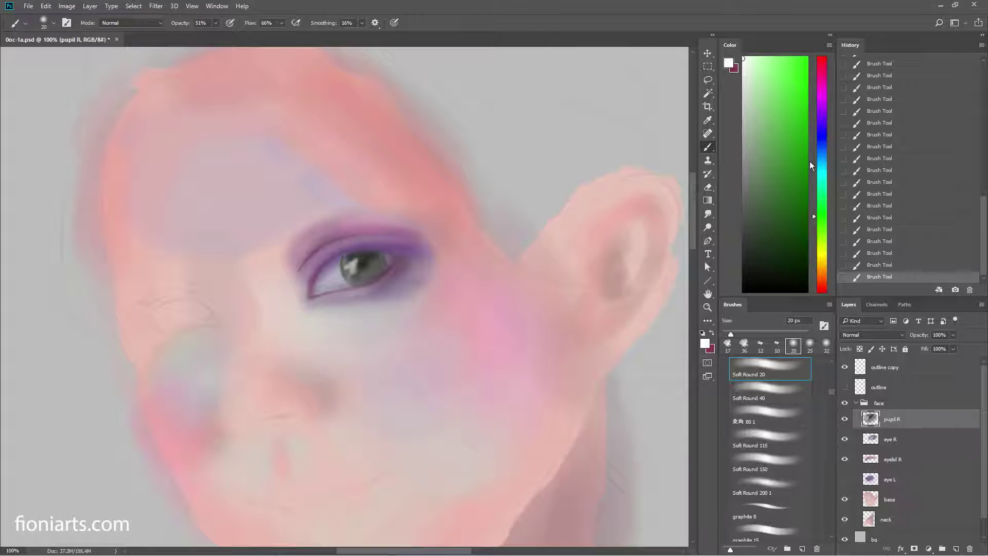
pyautogui.click(881, 255)
pyautogui.click(896, 239)
pyautogui.click(895, 206)
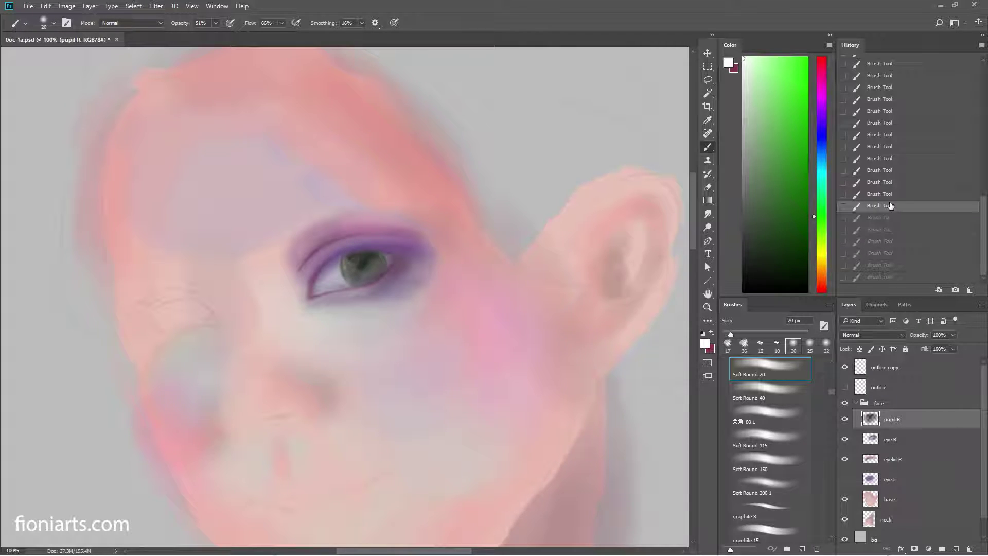
pyautogui.click(357, 261)
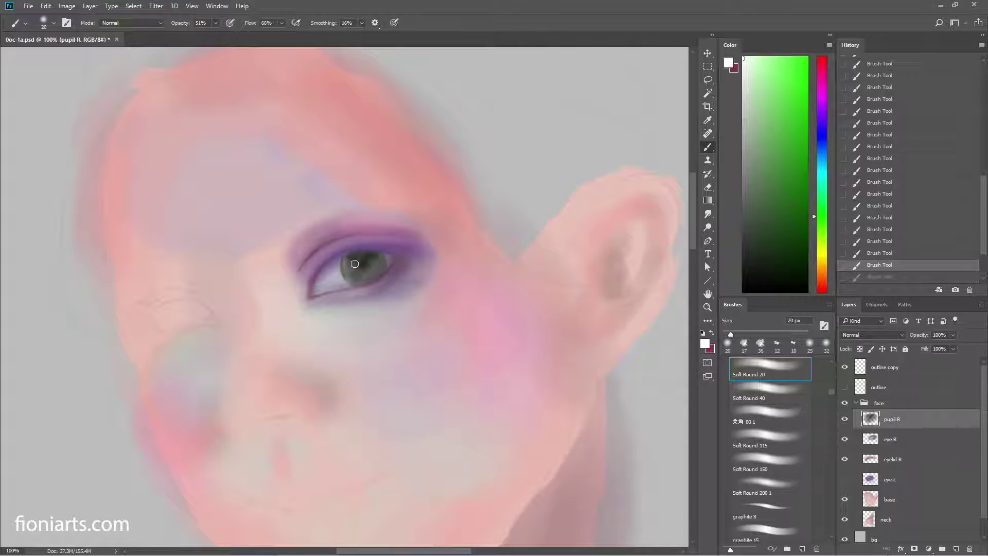
pyautogui.click(359, 268)
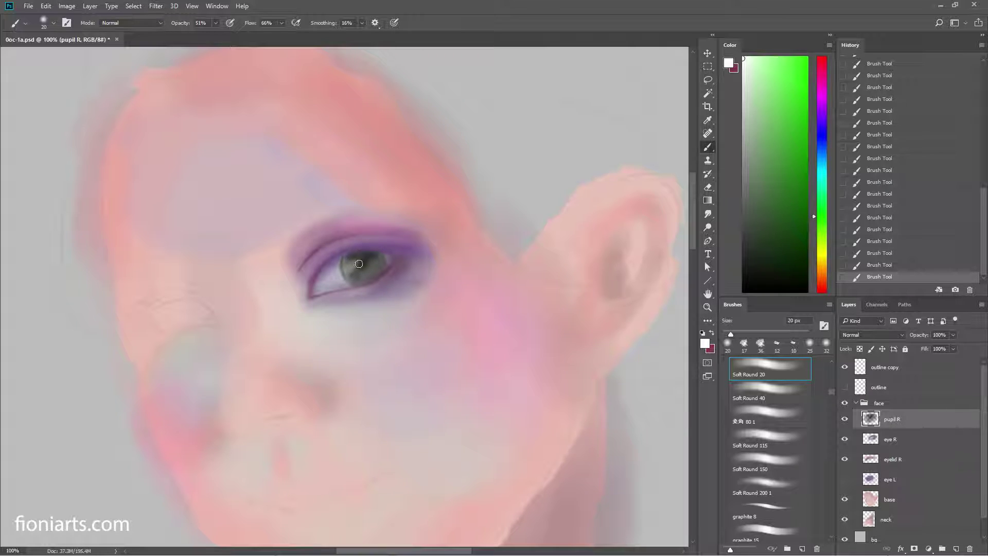
# Step: Refine the catchlight and shade the pupil with small dabs at 10 px
pyautogui.rightClick(360, 268)
pyautogui.moveTo(420, 266); pyautogui.dragTo(418, 263)
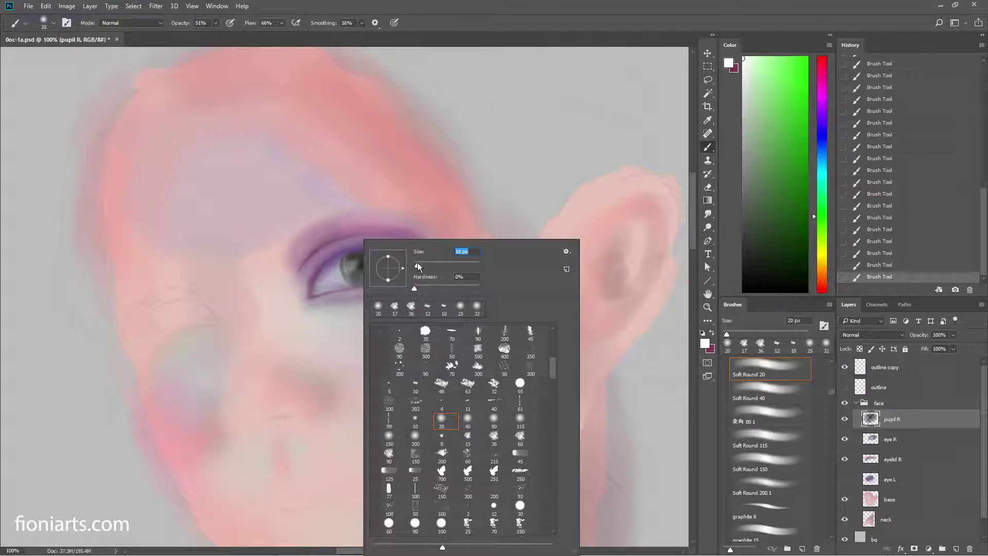
pyautogui.press('Return')
pyautogui.click(351, 262)
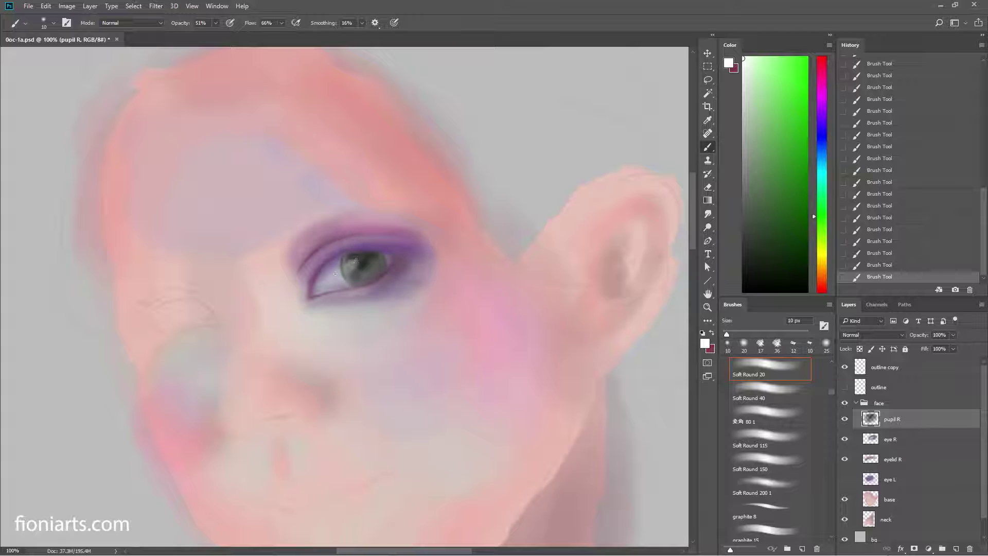
pyautogui.click(355, 262)
pyautogui.click(354, 265)
pyautogui.click(355, 264)
pyautogui.click(356, 264)
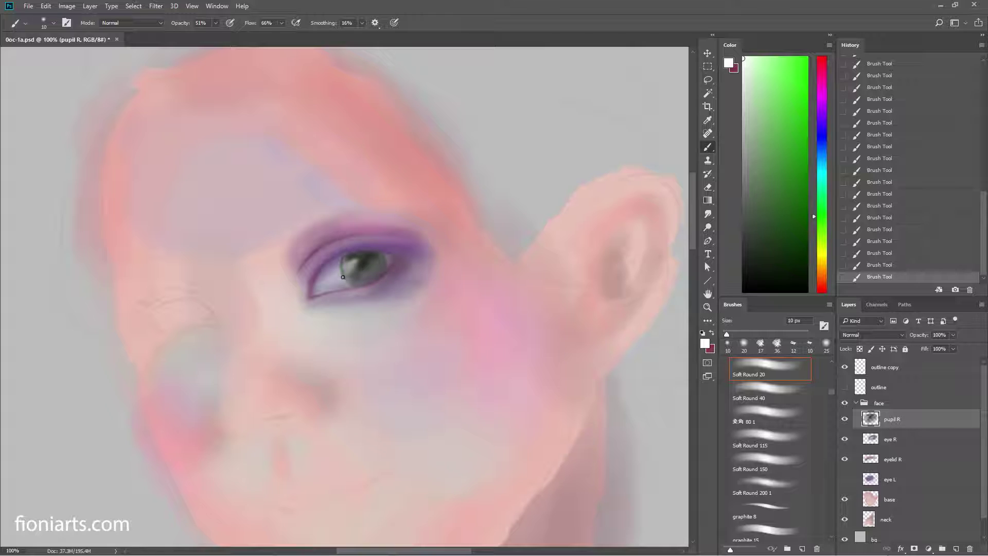
# Step: Darken the pupil's right and lower-right edges in dark grey-green
pyautogui.keyDown('alt'); pyautogui.click(369, 263); pyautogui.keyUp('alt')
pyautogui.moveTo(381, 269); pyautogui.dragTo(368, 282)
pyautogui.moveTo(359, 281); pyautogui.dragTo(365, 283)
# Step: Brighten the iris highlight with the Dodge tool at 31 px
pyautogui.click(708, 215)
pyautogui.click(708, 229)
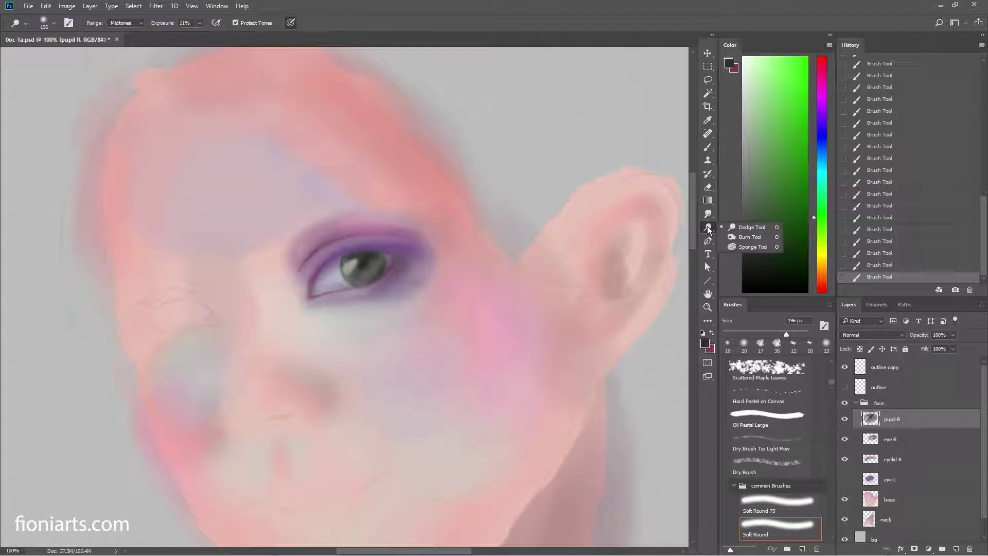
pyautogui.rightClick(455, 239)
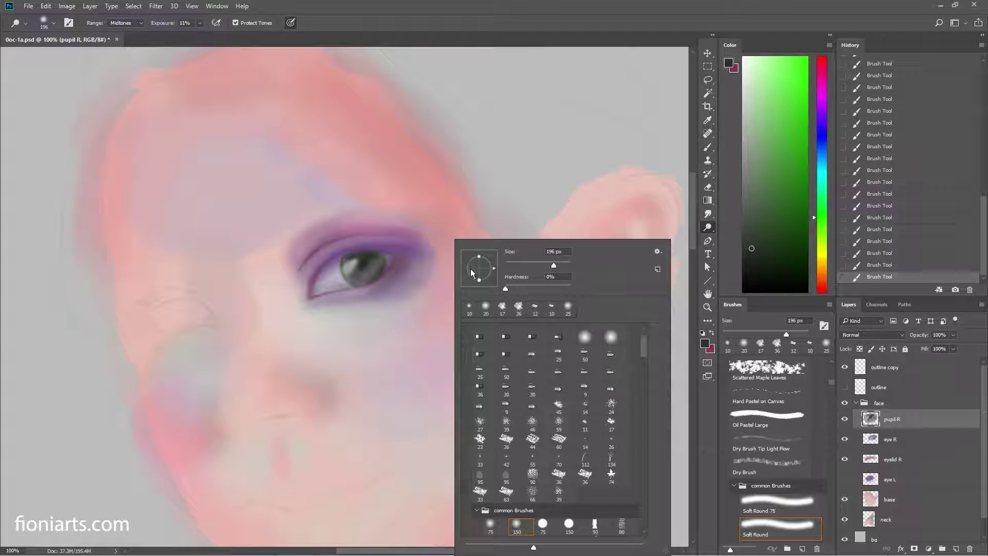
pyautogui.click(527, 264)
pyautogui.press('Return')
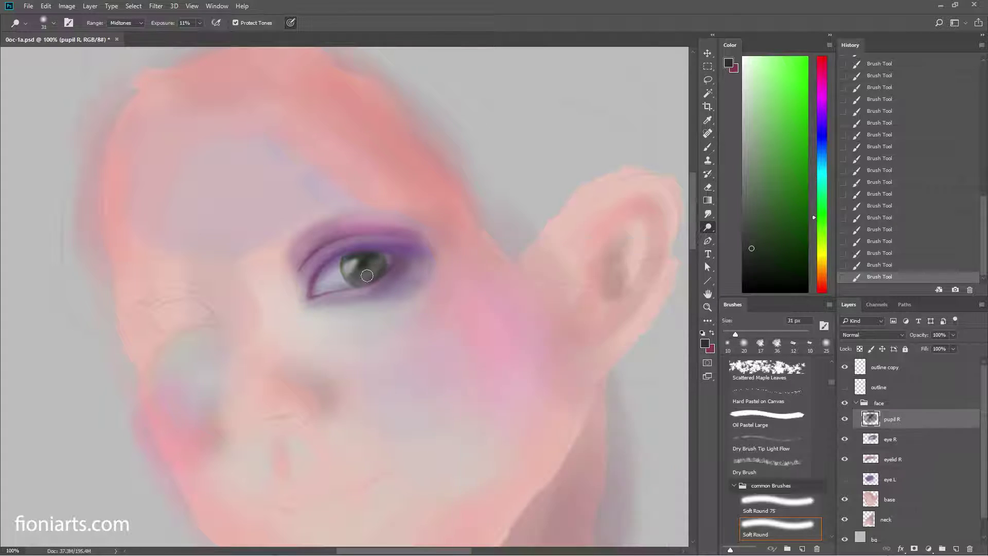
pyautogui.moveTo(367, 276); pyautogui.dragTo(375, 267)
pyautogui.moveTo(369, 270); pyautogui.dragTo(371, 267)
# Step: Add small brush touches to the pupil and shift the colour hue toward green
pyautogui.press('b')
pyautogui.moveTo(370, 265); pyautogui.dragTo(374, 268)
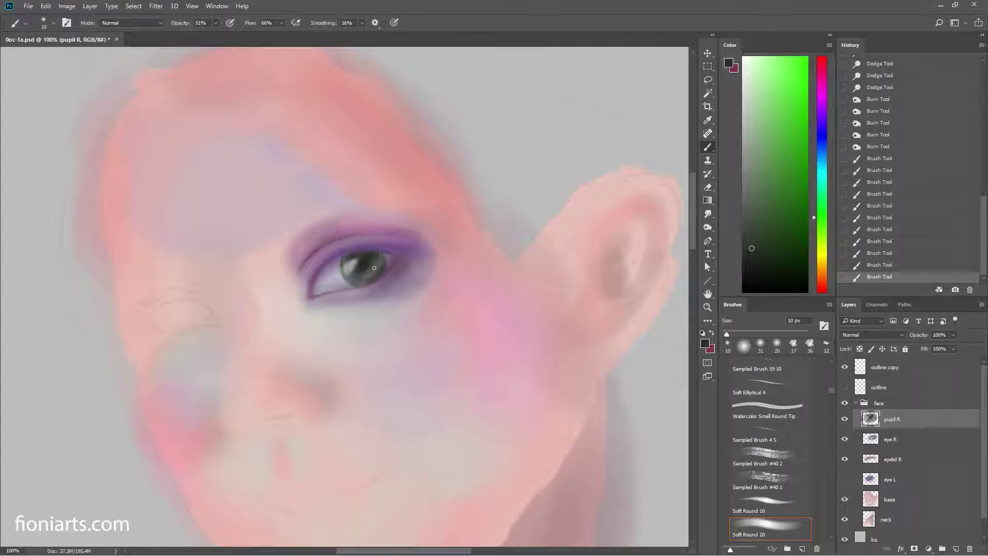
pyautogui.click(375, 267)
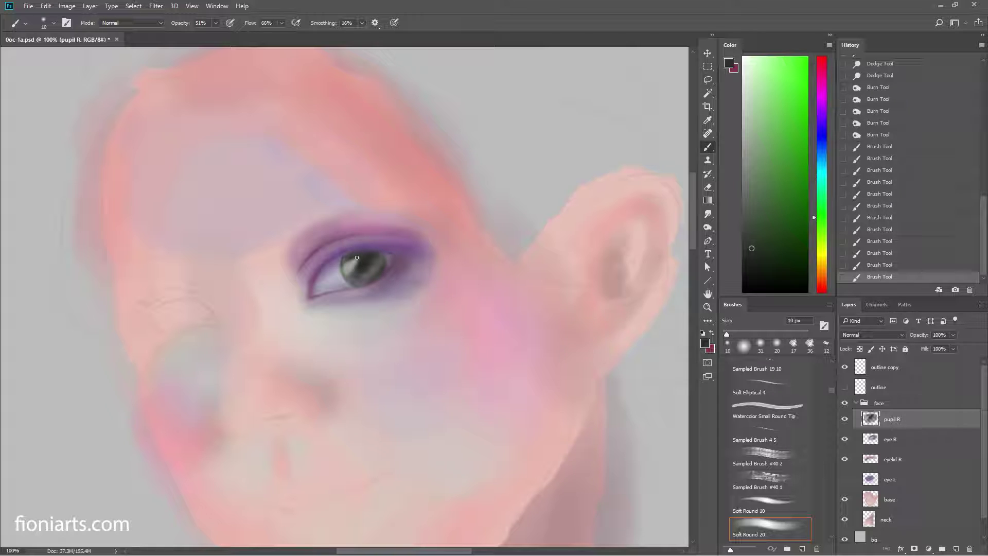
pyautogui.click(816, 210)
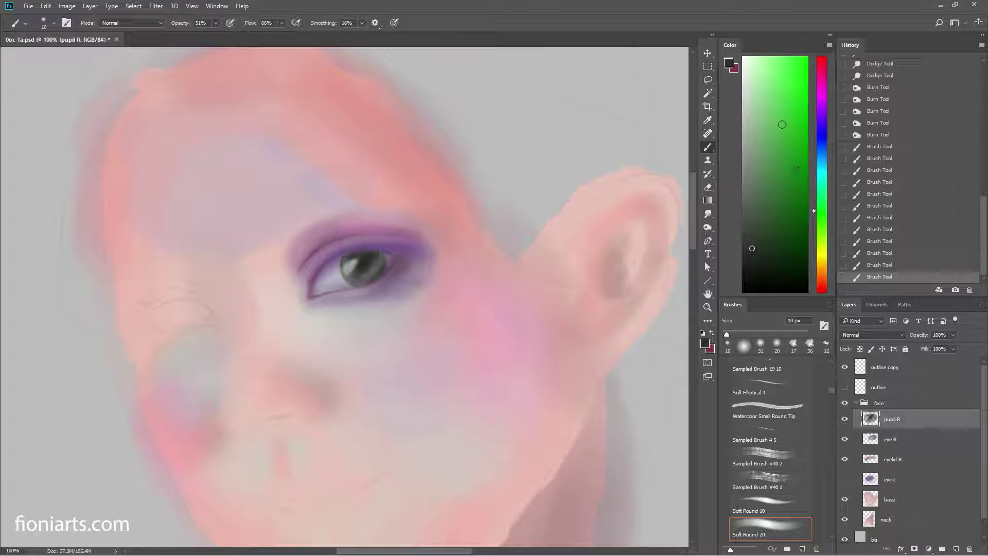
# Step: Dab bright green onto the iris, especially its upper right
pyautogui.click(798, 93)
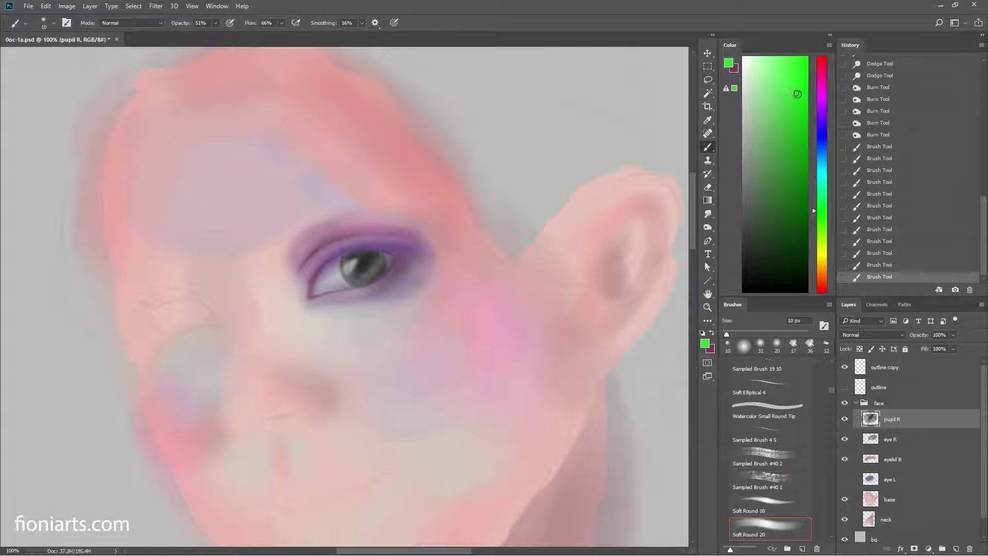
pyautogui.click(368, 274)
pyautogui.click(371, 271)
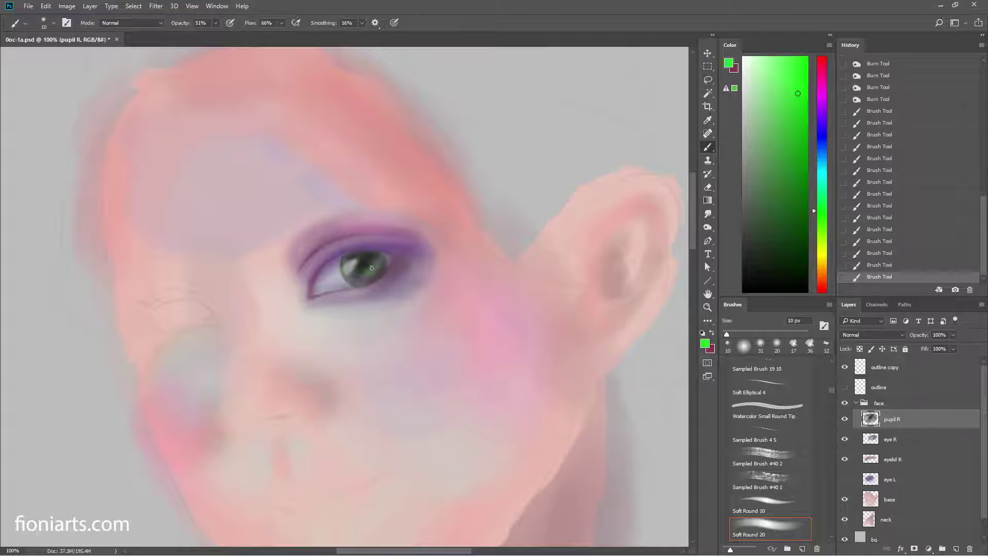
pyautogui.click(374, 269)
pyautogui.click(375, 265)
pyautogui.click(382, 262)
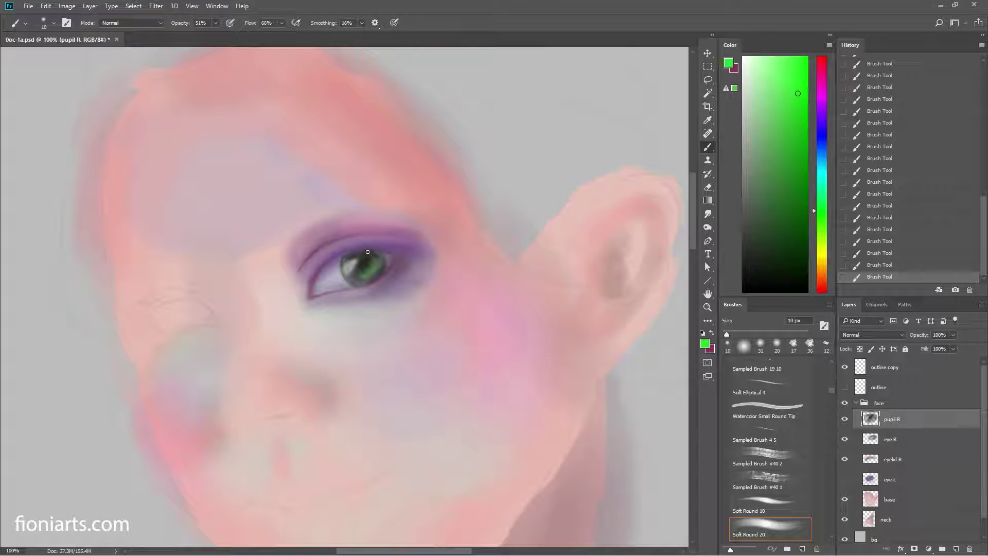
# Step: Set a yellow painting colour and move the 26 px preset earlier in the brush presets
pyautogui.moveTo(823, 221); pyautogui.dragTo(823, 248)
pyautogui.moveTo(756, 123)
pyautogui.mouseDown()
pyautogui.moveTo(770, 71)
pyautogui.moveTo(798, 61)
pyautogui.mouseUp()
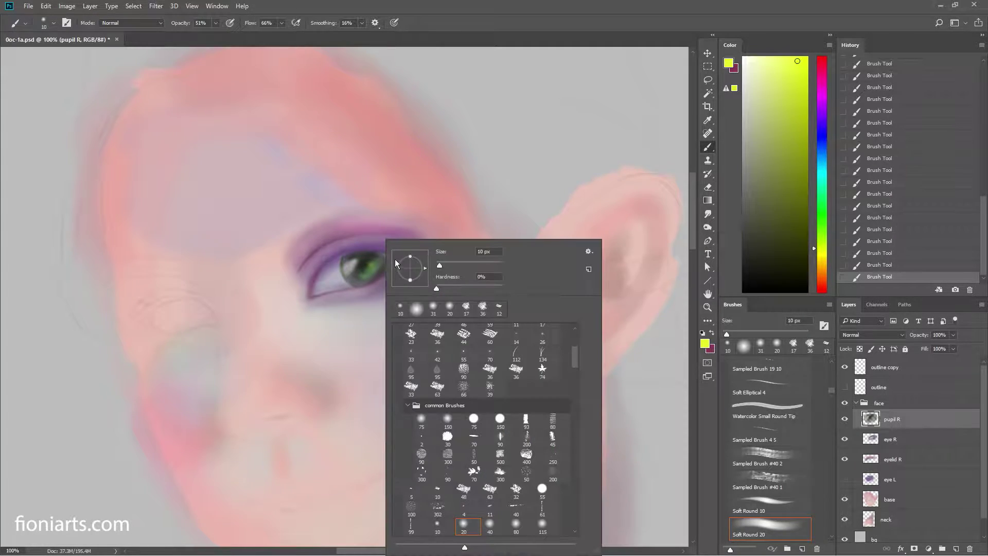
pyautogui.rightClick(375, 265)
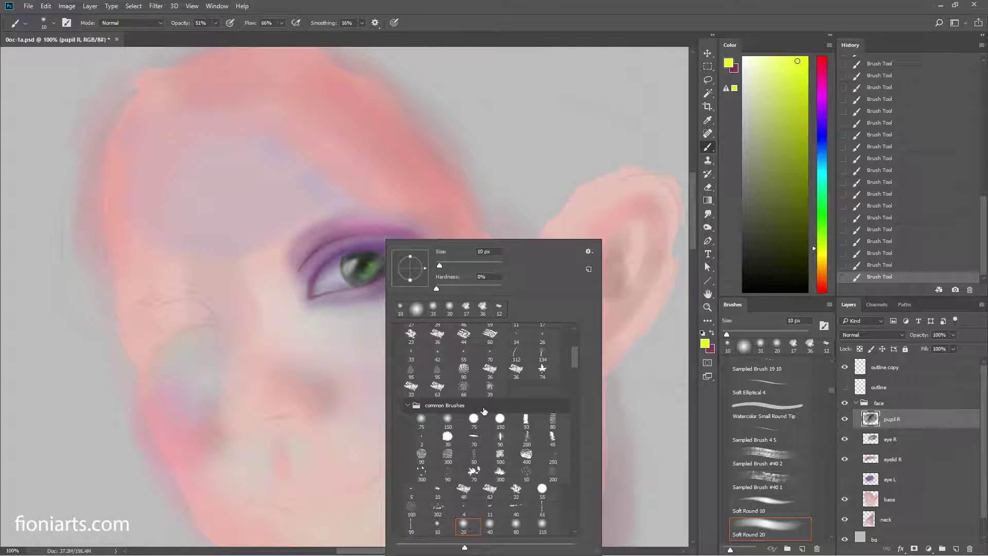
pyautogui.click(542, 335)
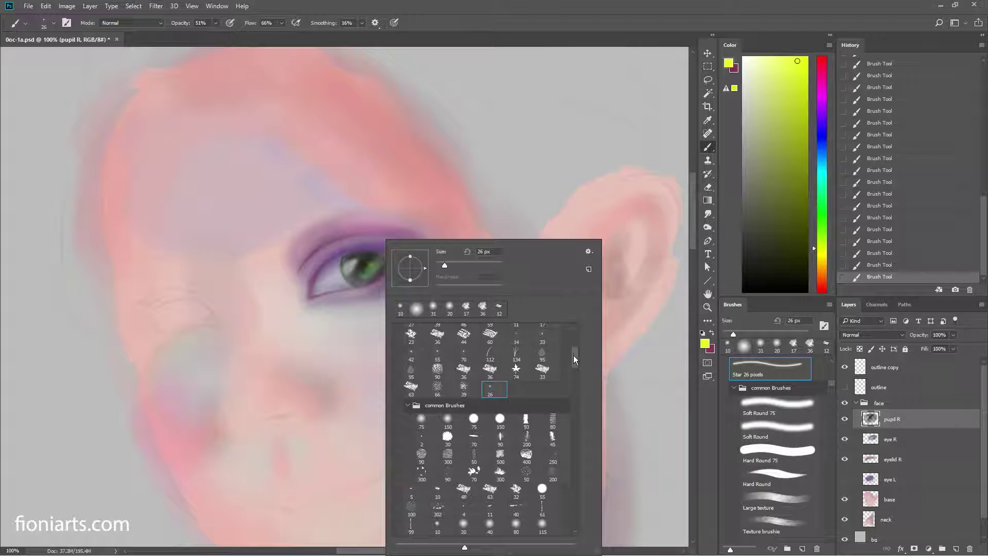
pyautogui.scroll(1, 573, 355)
pyautogui.moveTo(490, 427)
pyautogui.mouseDown()
pyautogui.moveTo(483, 417)
pyautogui.moveTo(535, 370)
pyautogui.moveTo(576, 367)
pyautogui.mouseUp()
# Step: Dab yellow-green highlights into the iris with a 10 px brush
pyautogui.scroll(-1, 572, 352)
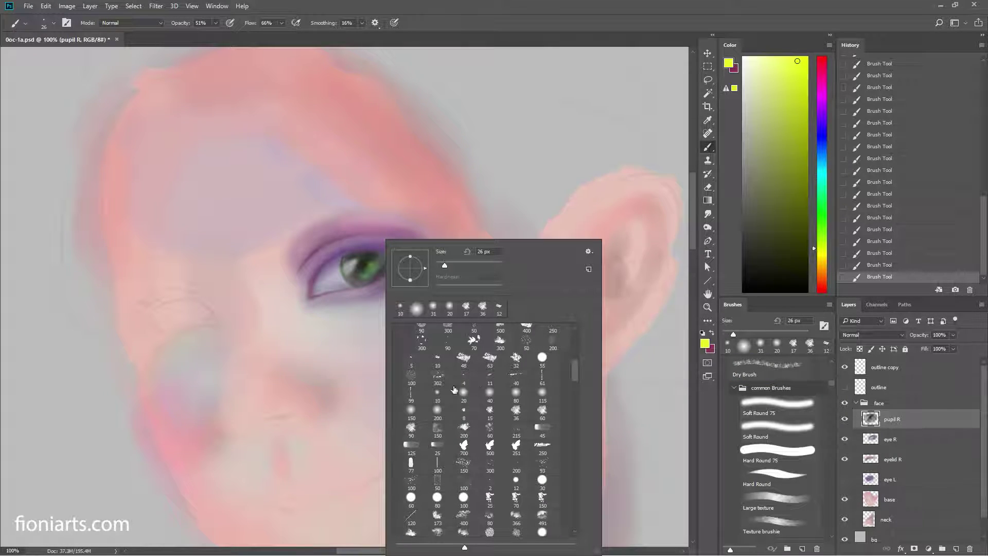
pyautogui.click(441, 366)
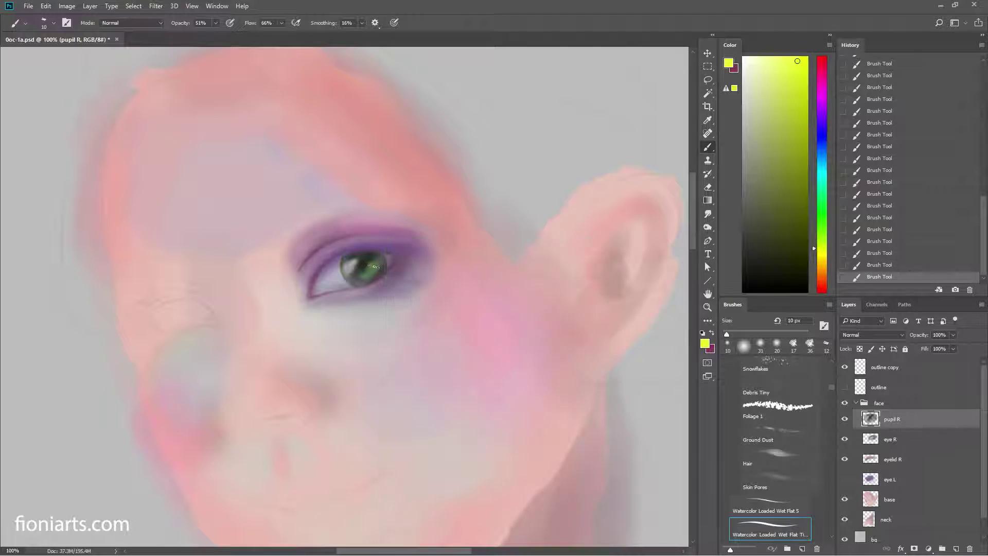
pyautogui.click(366, 263)
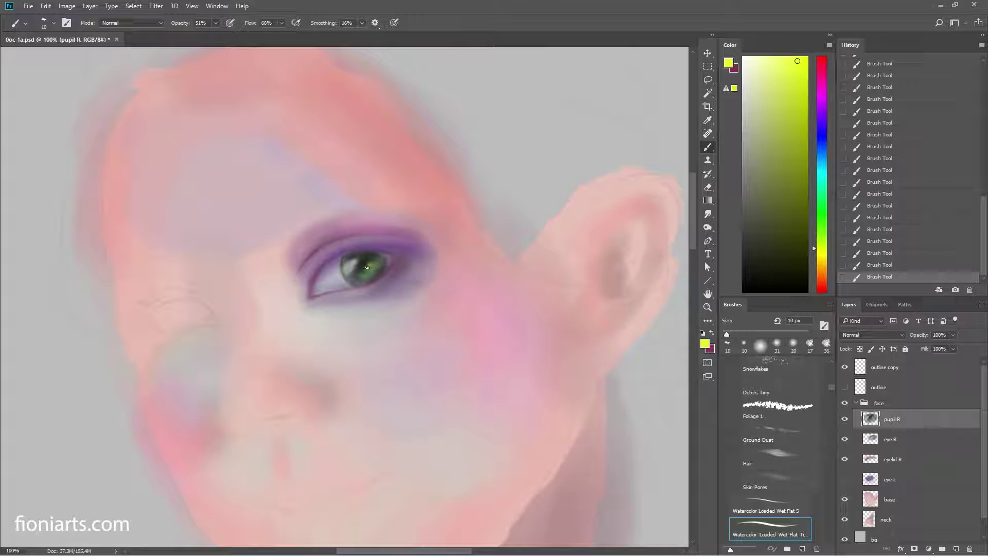
pyautogui.click(370, 266)
pyautogui.click(360, 272)
pyautogui.moveTo(363, 268); pyautogui.dragTo(361, 271)
# Step: Paint medium green strokes across the iris, then shift the hue to teal
pyautogui.keyDown('alt'); pyautogui.click(368, 265); pyautogui.keyUp('alt')
pyautogui.click(786, 207)
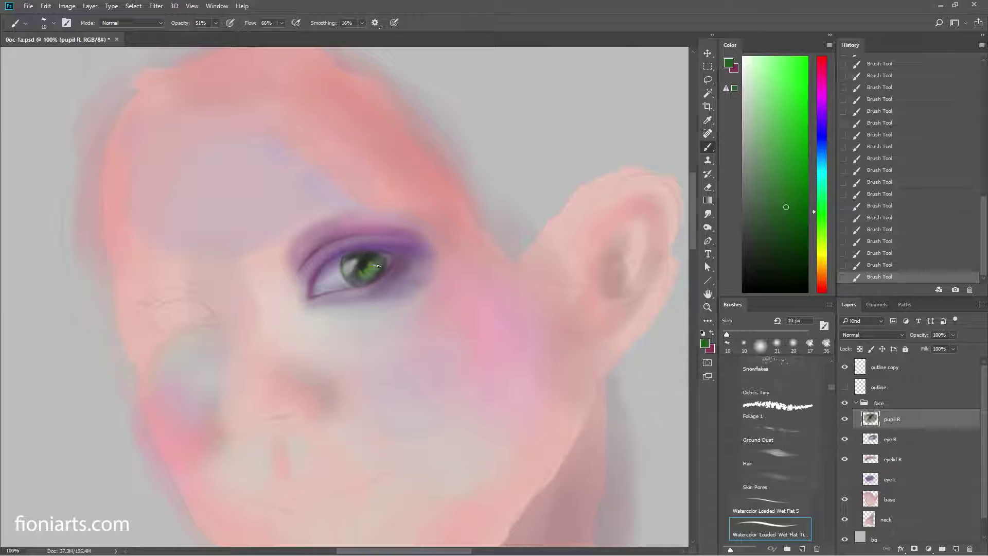
pyautogui.moveTo(379, 266)
pyautogui.mouseDown()
pyautogui.moveTo(357, 263)
pyautogui.moveTo(356, 273)
pyautogui.mouseUp()
pyautogui.click(822, 172)
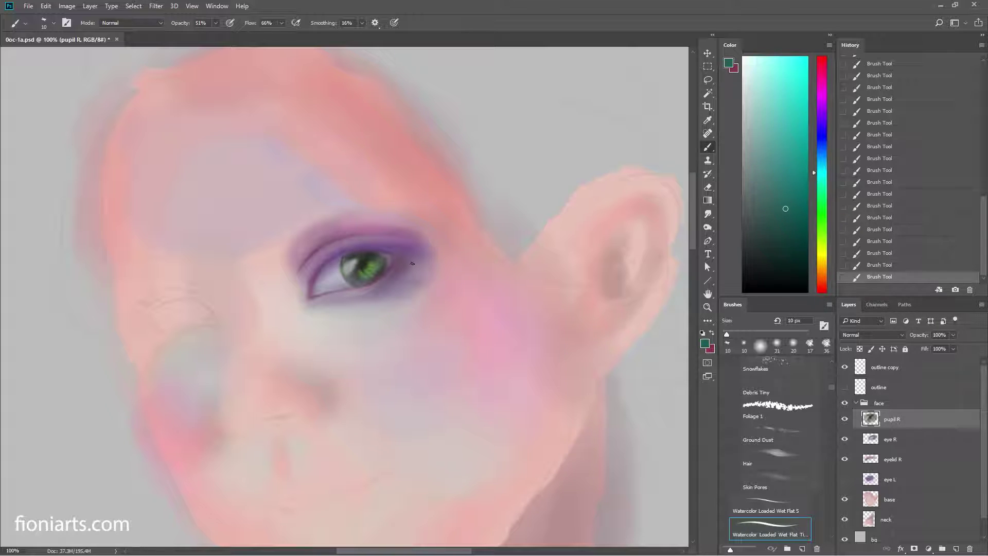
# Step: Brighten the iris centre with the Soft Round 40 px brush
pyautogui.rightClick(359, 278)
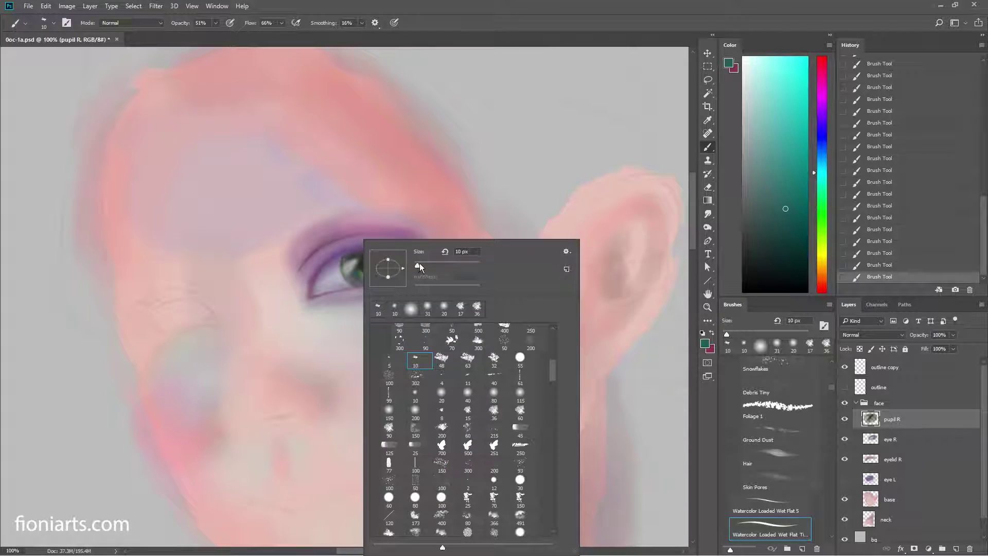
pyautogui.press('Return')
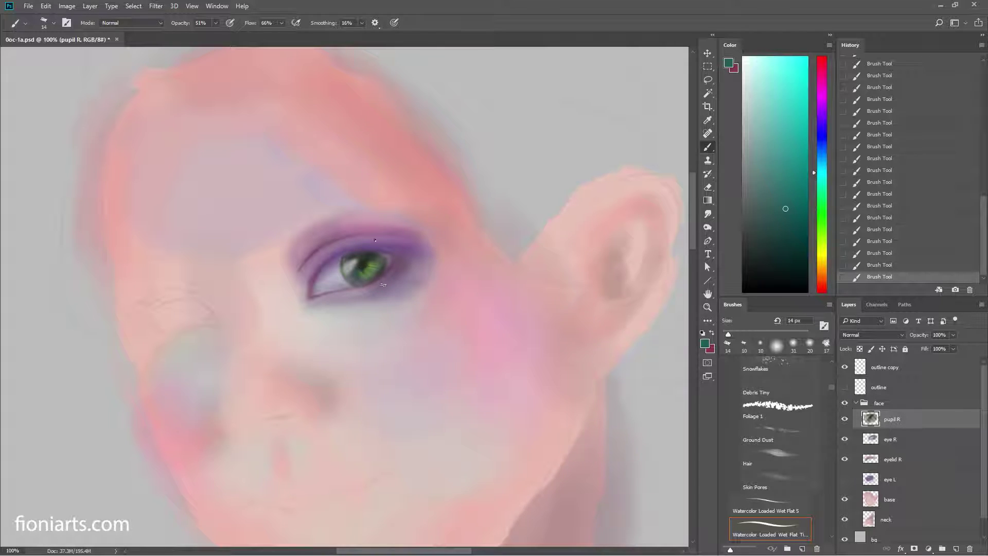
pyautogui.rightClick(370, 278)
pyautogui.click(478, 394)
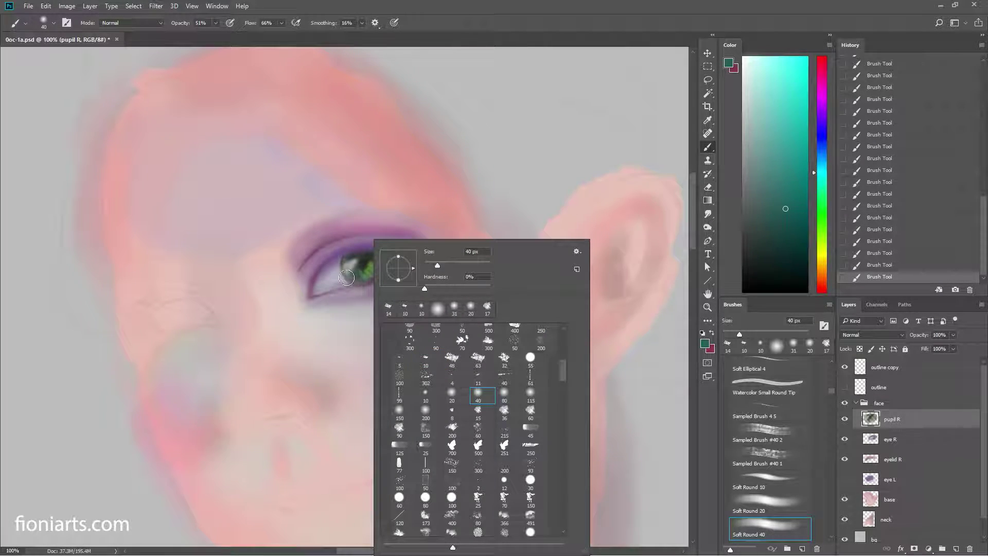
pyautogui.press('Return')
pyautogui.moveTo(372, 272)
pyautogui.mouseDown()
pyautogui.moveTo(361, 265)
pyautogui.moveTo(359, 277)
pyautogui.mouseUp()
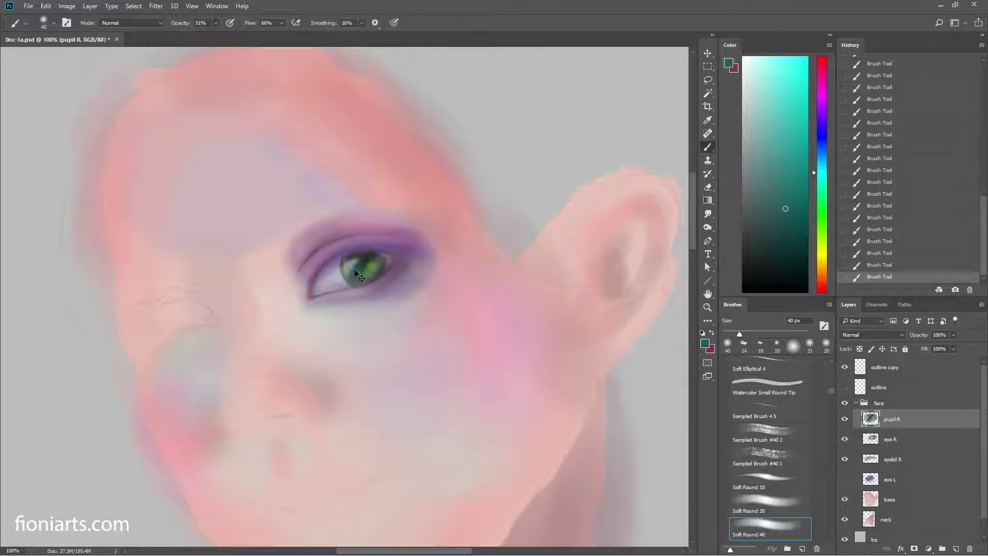
# Step: Paint a pale near-white highlight on the iris with a 10 px brush
pyautogui.rightClick(379, 271)
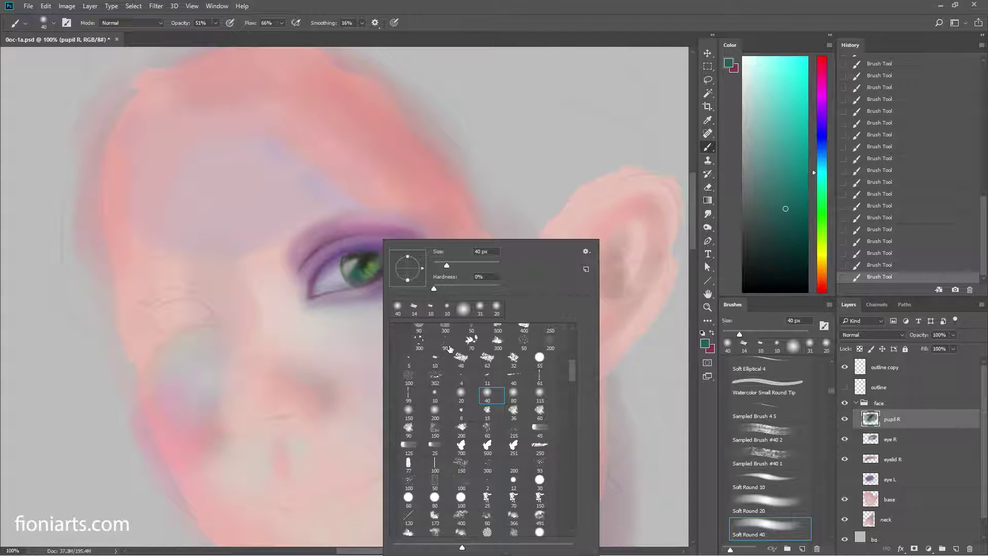
pyautogui.click(442, 362)
pyautogui.press('Return')
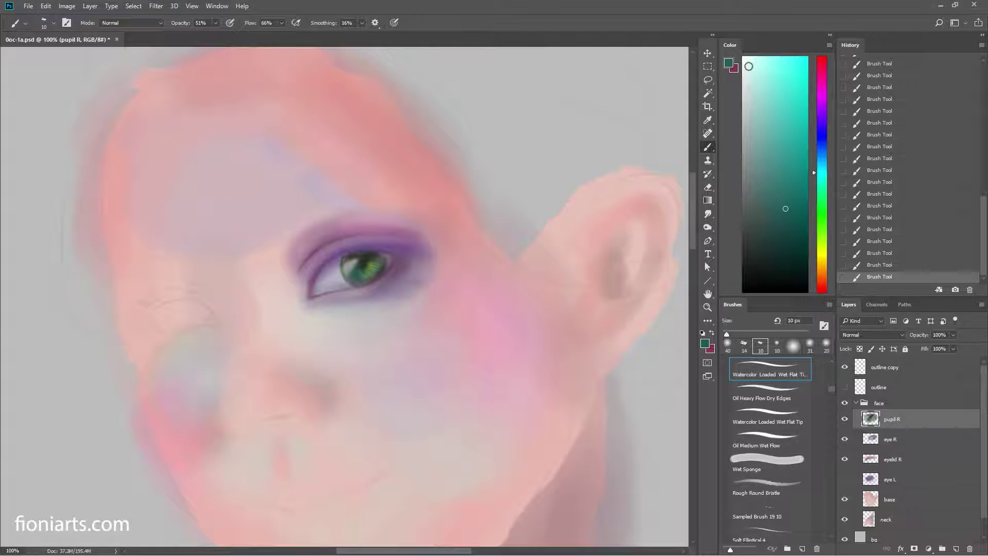
pyautogui.click(749, 59)
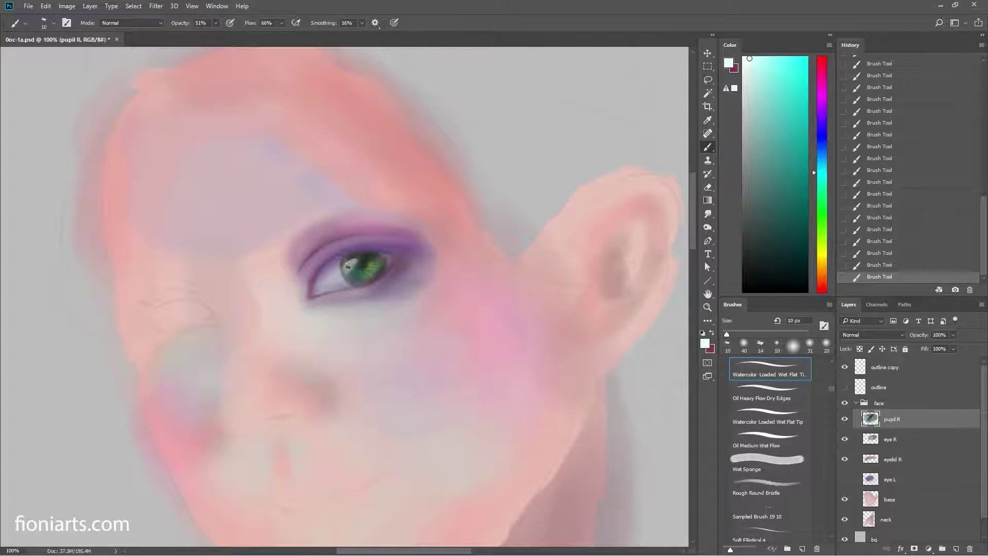
pyautogui.moveTo(346, 269); pyautogui.dragTo(356, 261)
# Step: Select the Soft Round 20 px brush and resize it to 15 px
pyautogui.rightClick(359, 240)
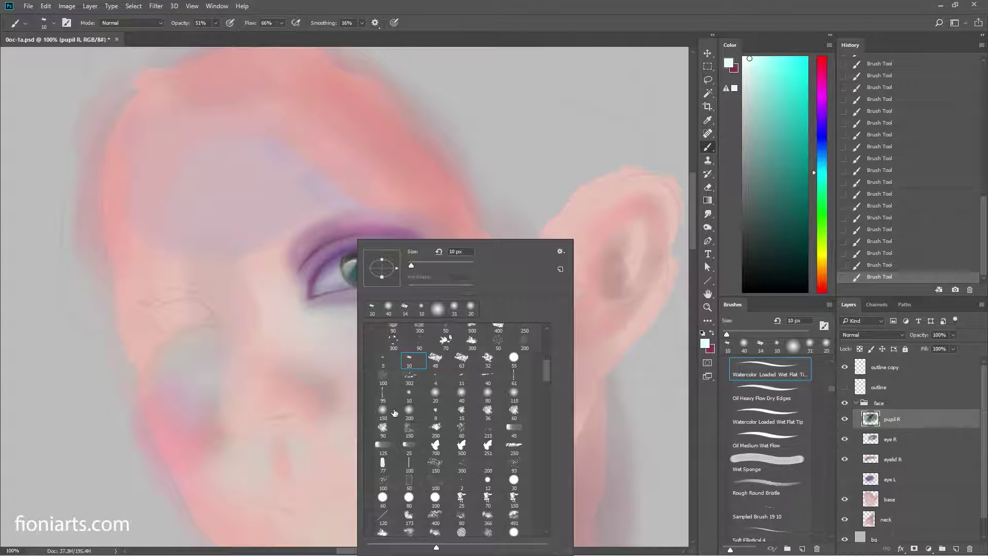
pyautogui.click(383, 412)
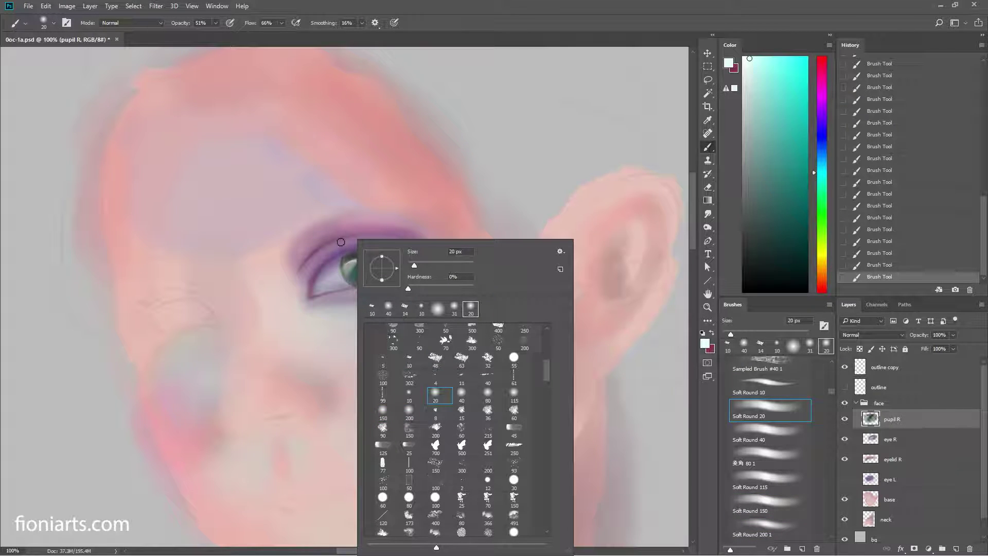
pyautogui.click(354, 264)
pyautogui.rightClick(356, 263)
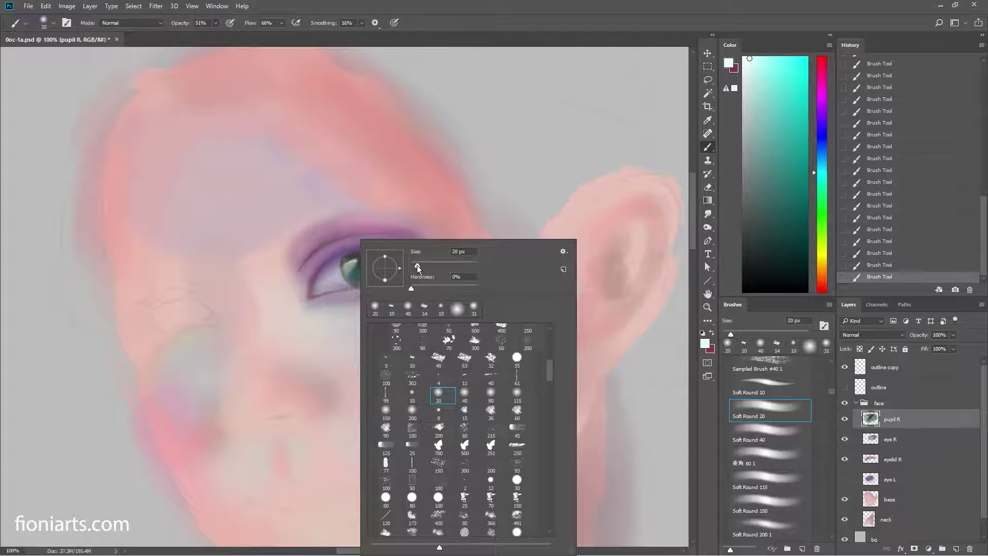
pyautogui.write('15')
pyautogui.press('Return')
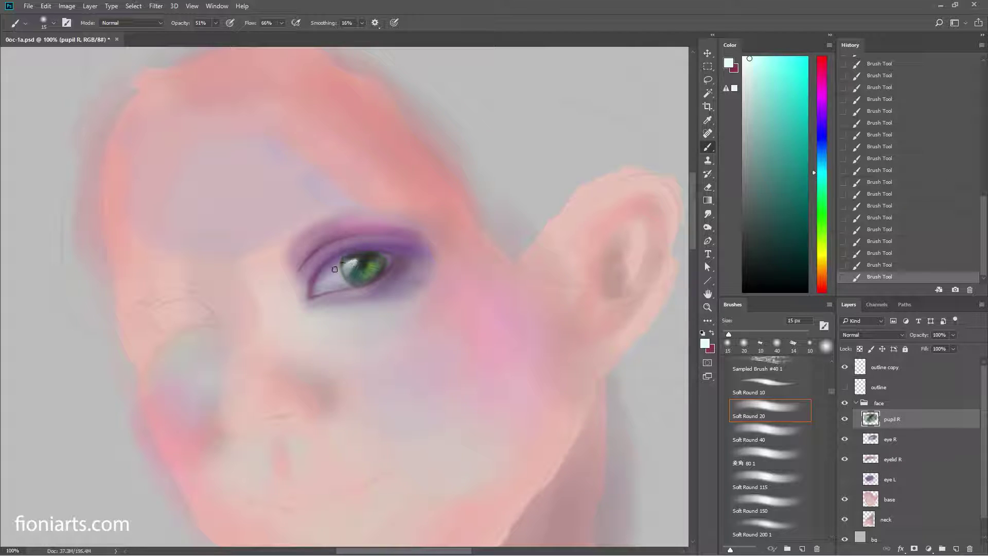
# Step: Paint brighter green streaks on the upper-right iris, then choose the 10 px watercolour brush
pyautogui.keyDown('alt'); pyautogui.click(374, 269); pyautogui.keyUp('alt')
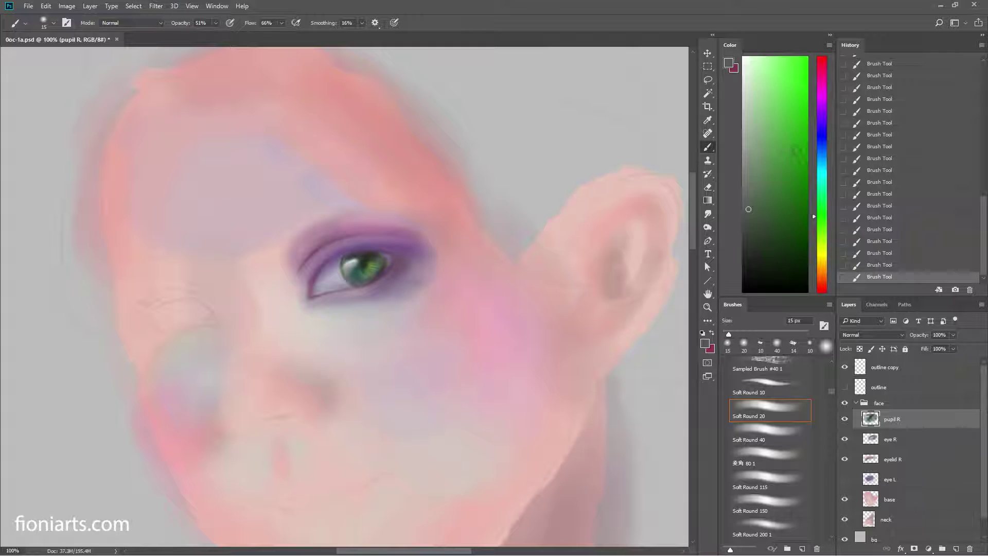
pyautogui.keyDown('alt'); pyautogui.click(338, 259); pyautogui.keyUp('alt')
pyautogui.keyDown('alt'); pyautogui.click(361, 266); pyautogui.keyUp('alt')
pyautogui.moveTo(377, 258); pyautogui.dragTo(391, 255)
pyautogui.rightClick(392, 255)
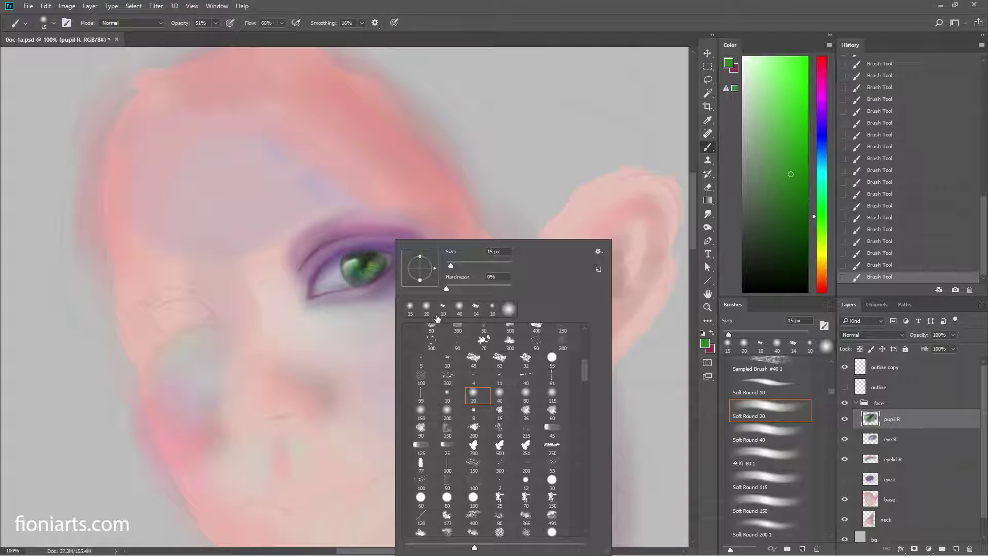
pyautogui.click(439, 320)
pyautogui.click(341, 264)
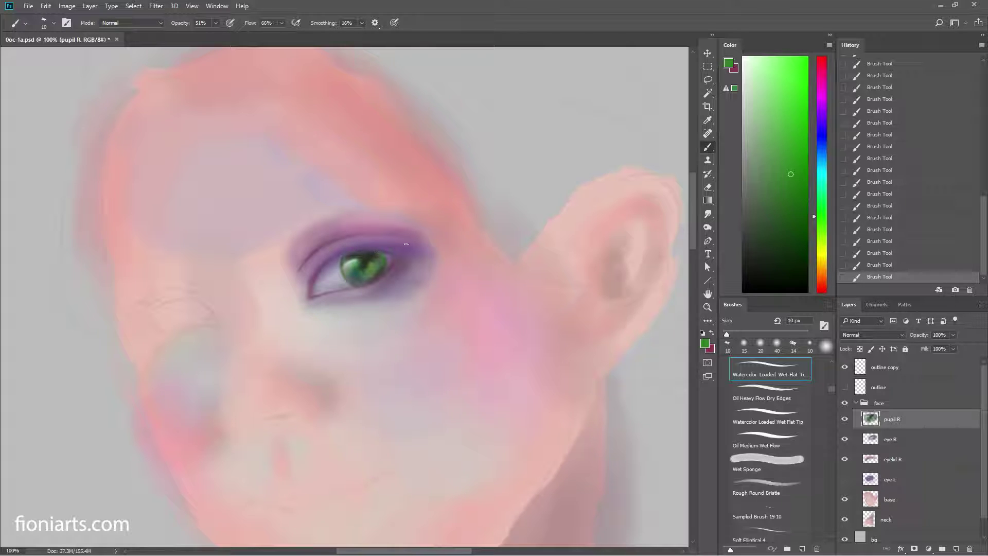
# Step: Swap to white and brush a faint highlight stroke across the top of the green pupil
pyautogui.press('x')
pyautogui.moveTo(754, 76); pyautogui.dragTo(743, 58)
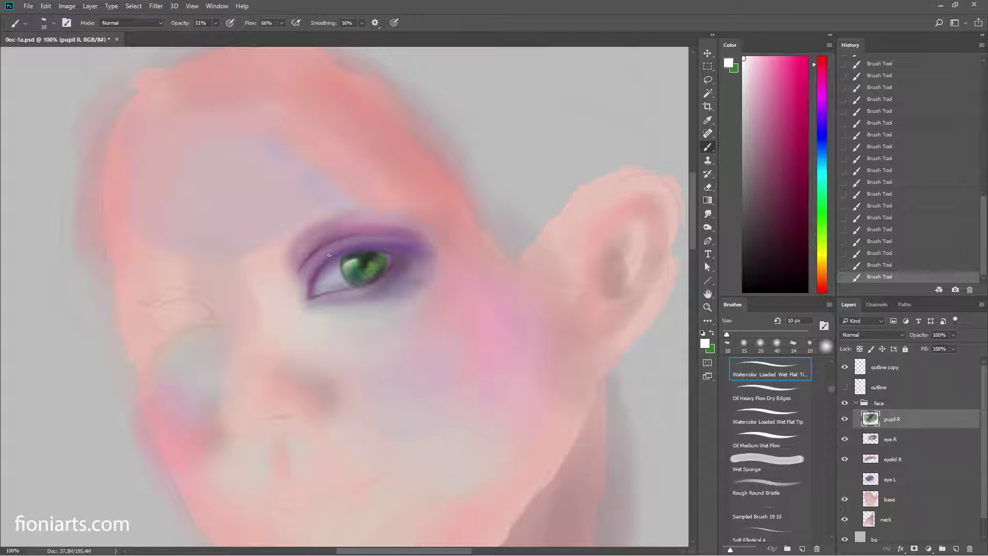
pyautogui.moveTo(350, 256); pyautogui.dragTo(358, 255)
pyautogui.moveTo(356, 265); pyautogui.dragTo(367, 267)
# Step: Create a new layer named 'w' above pupil R
pyautogui.click(982, 304)
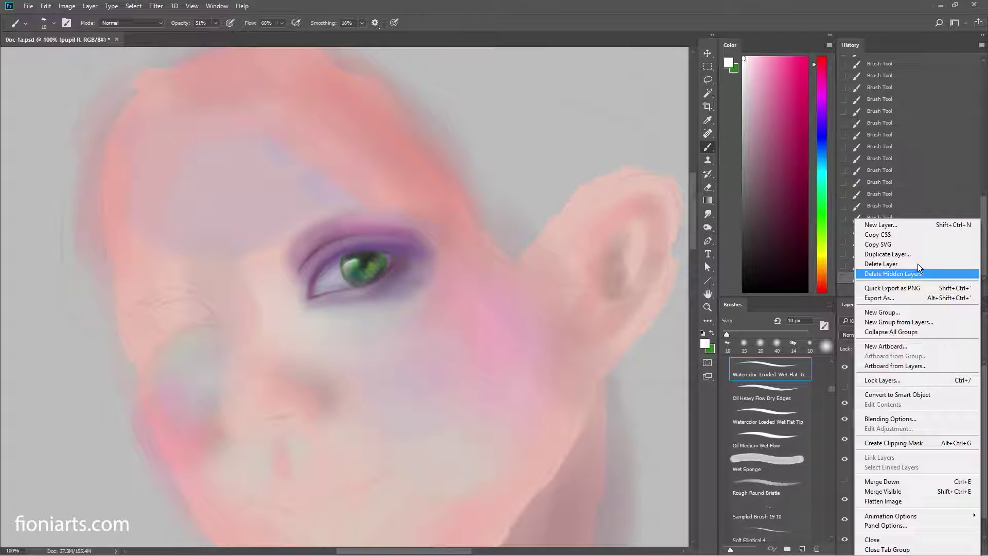
pyautogui.click(881, 225)
pyautogui.write('w')
pyautogui.press('Return')
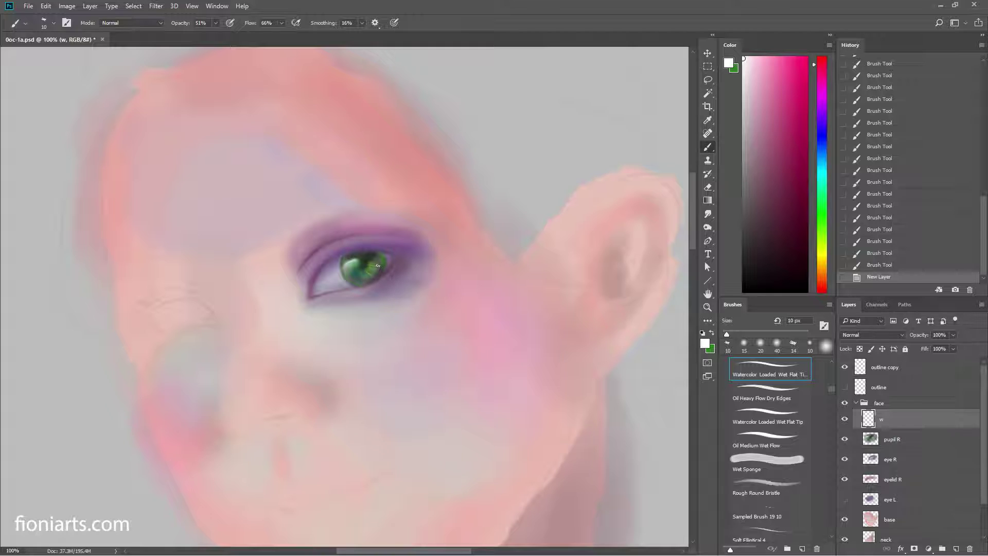
# Step: Dab white highlights on the pupil with a 20 px soft round brush
pyautogui.click(377, 265)
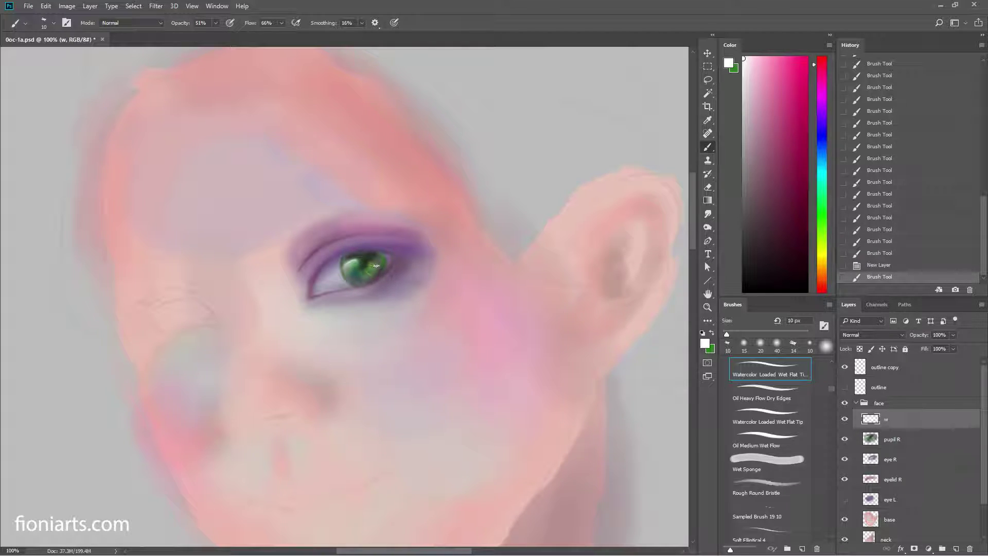
pyautogui.click(376, 266)
pyautogui.click(875, 253)
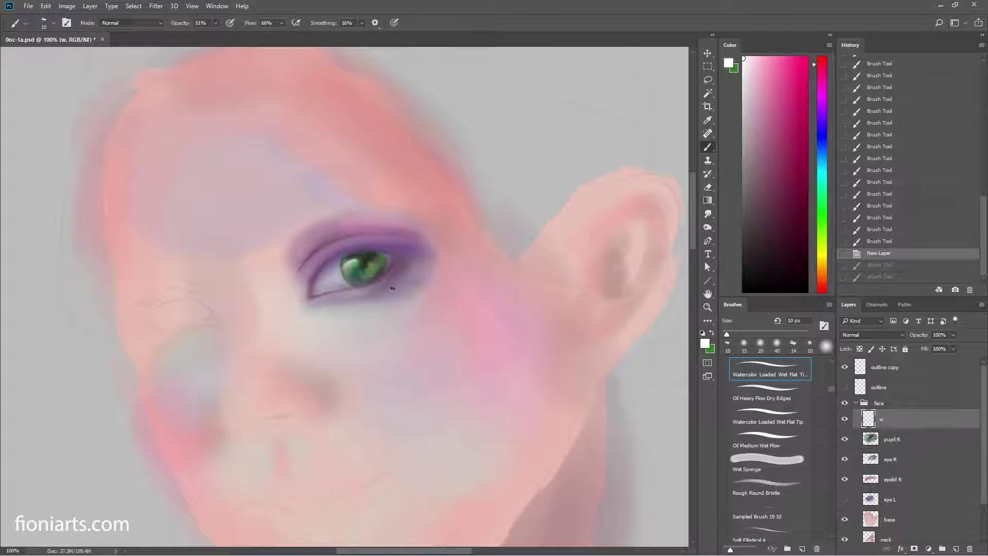
pyautogui.rightClick(407, 257)
pyautogui.click(483, 392)
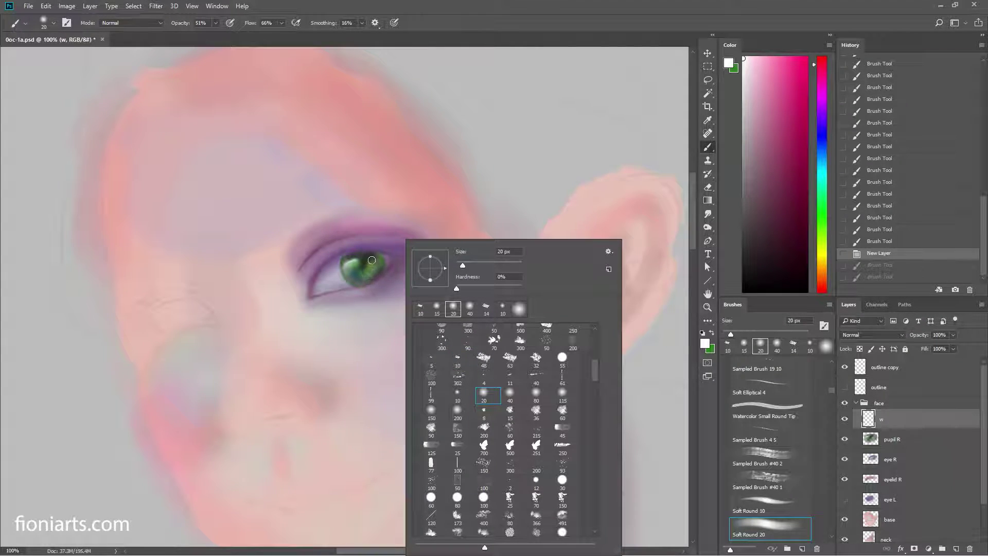
pyautogui.click(380, 268)
pyautogui.click(379, 269)
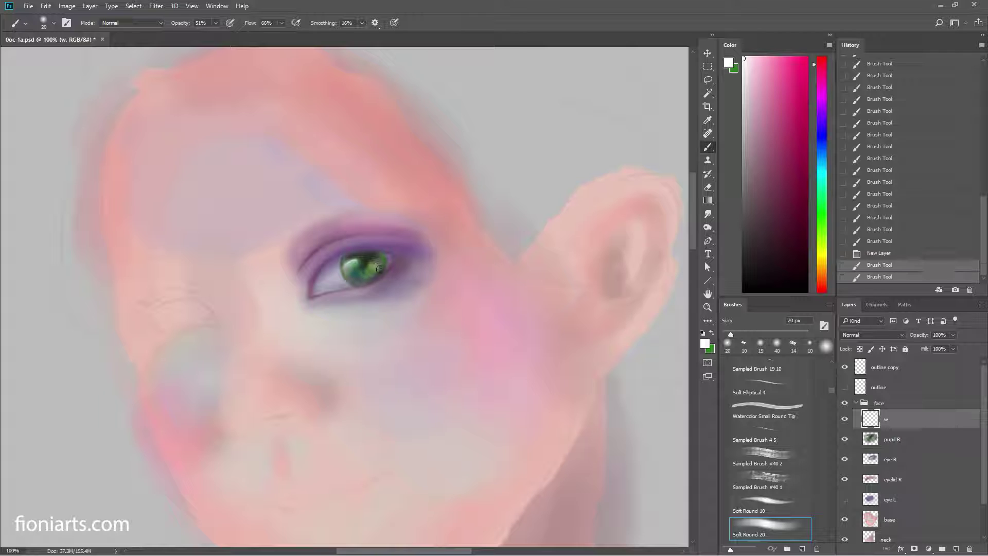
pyautogui.click(378, 268)
# Step: Switch to a 10 px soft round brush and redo small highlight dabs on the iris
pyautogui.rightClick(400, 240)
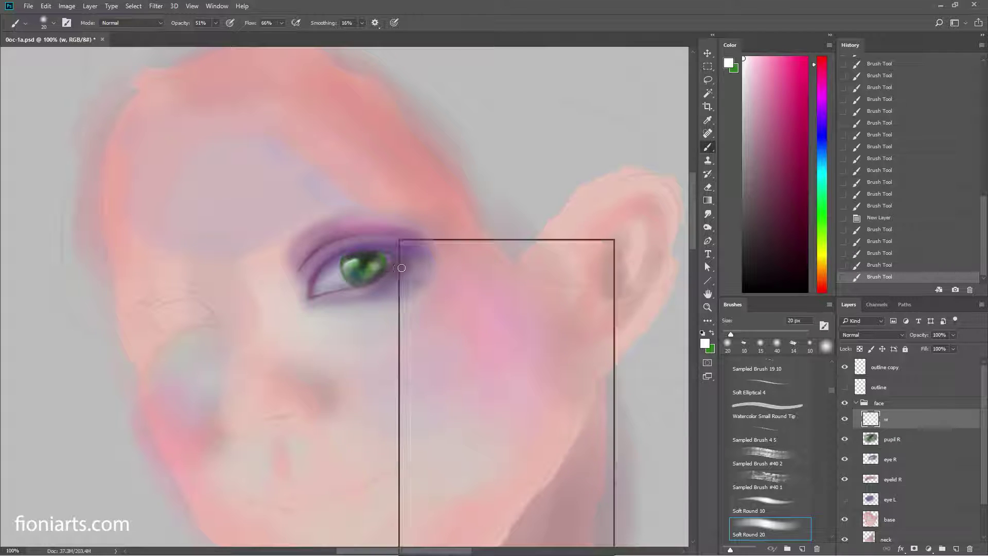
pyautogui.click(451, 396)
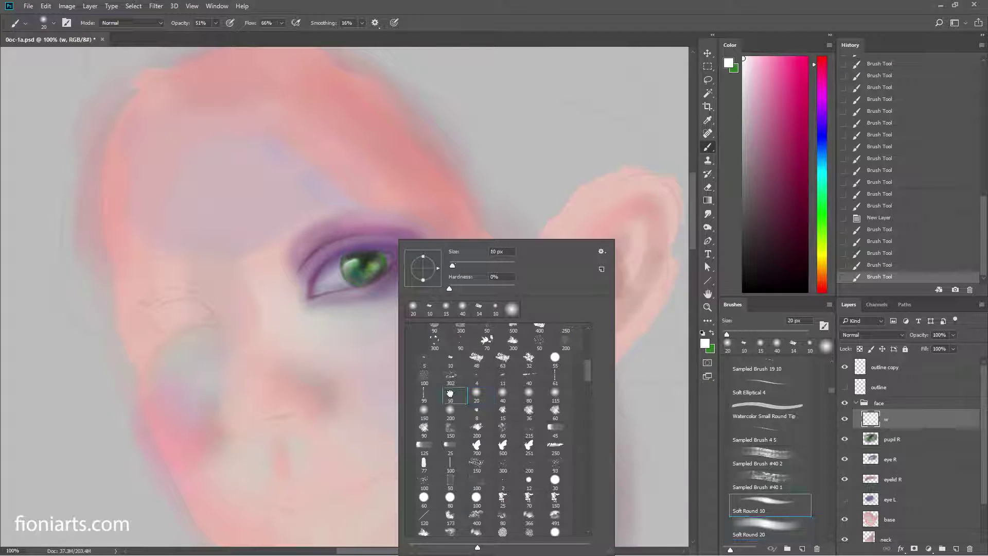
pyautogui.click(374, 268)
pyautogui.click(855, 242)
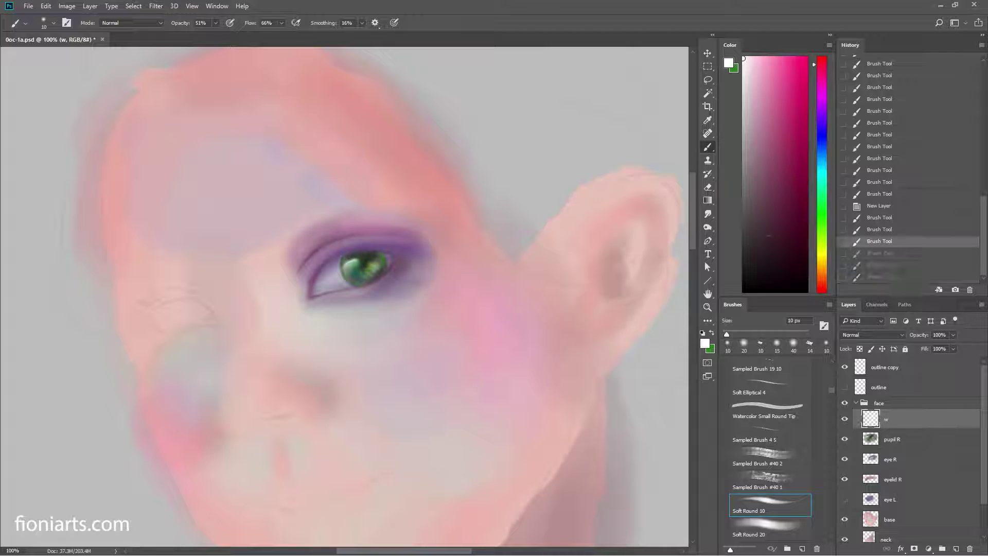
pyautogui.click(872, 221)
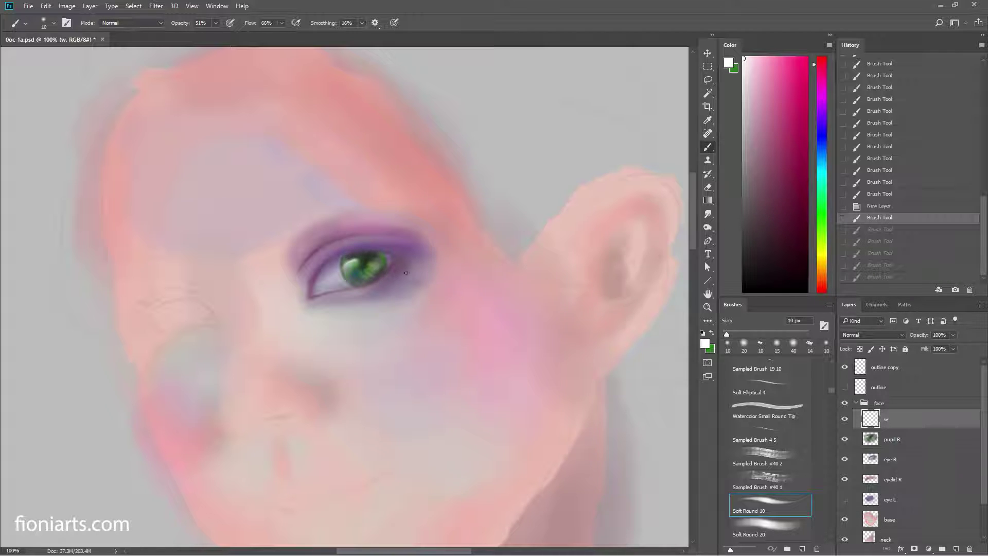
pyautogui.click(376, 269)
pyautogui.click(371, 273)
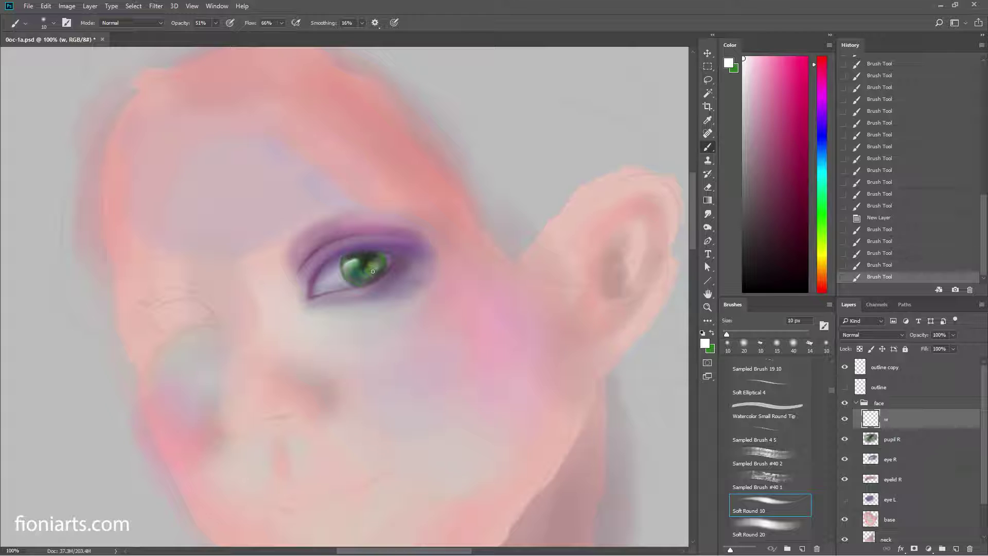
# Step: Scatter more small white dabs across the iris, then undo the last four
pyautogui.click(374, 266)
pyautogui.click(375, 262)
pyautogui.click(371, 278)
pyautogui.click(368, 276)
pyautogui.click(368, 277)
pyautogui.click(366, 278)
pyautogui.click(373, 278)
pyautogui.click(350, 282)
pyautogui.click(353, 281)
pyautogui.hotkey('ctrl', 'alt', 'z')
pyautogui.hotkey('ctrl', 'alt', 'z')
pyautogui.hotkey('ctrl', 'alt', 'z')
# Step: Choose the Soft Sparkles brush and add sparkle dabs around the eye
pyautogui.rightClick(452, 261)
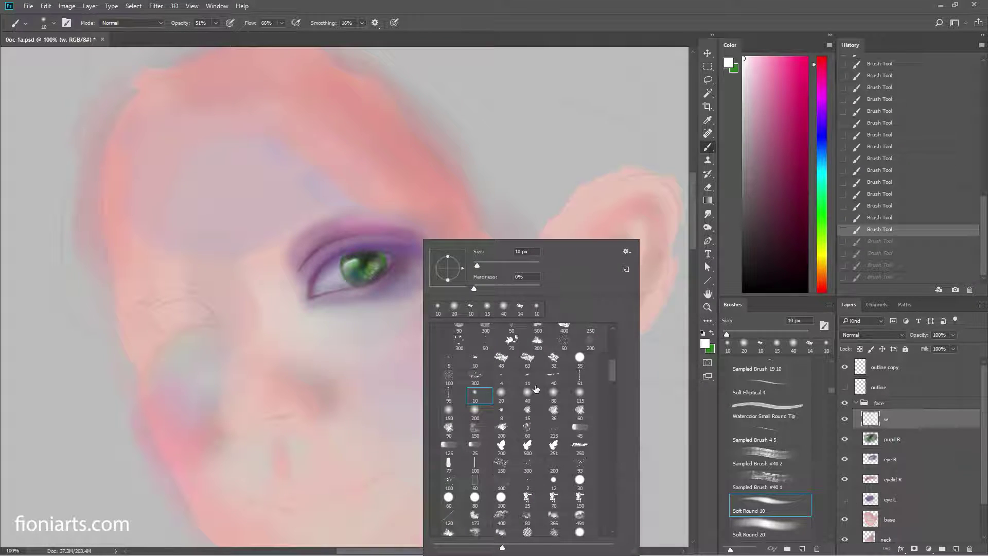
pyautogui.moveTo(612, 364); pyautogui.dragTo(613, 360)
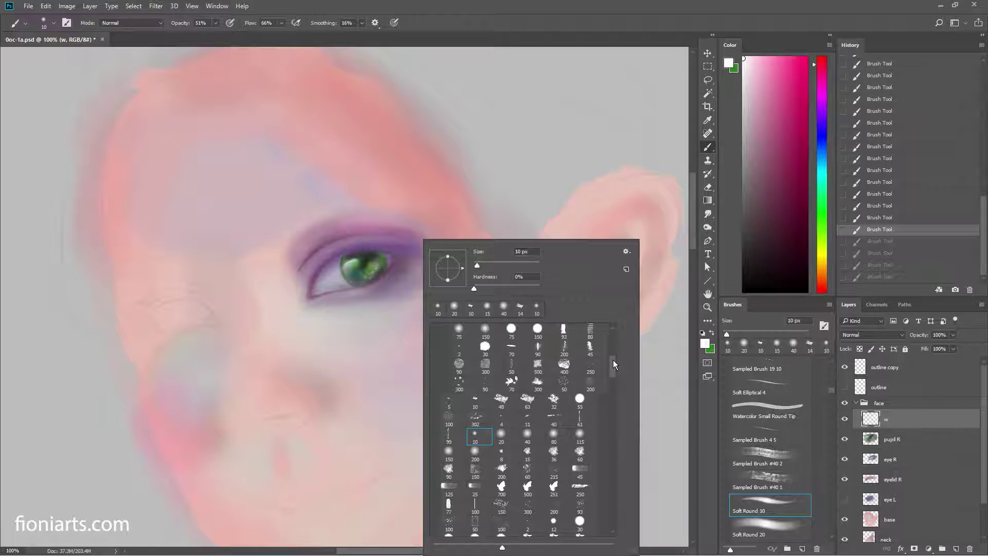
pyautogui.click(591, 366)
pyautogui.press('Return')
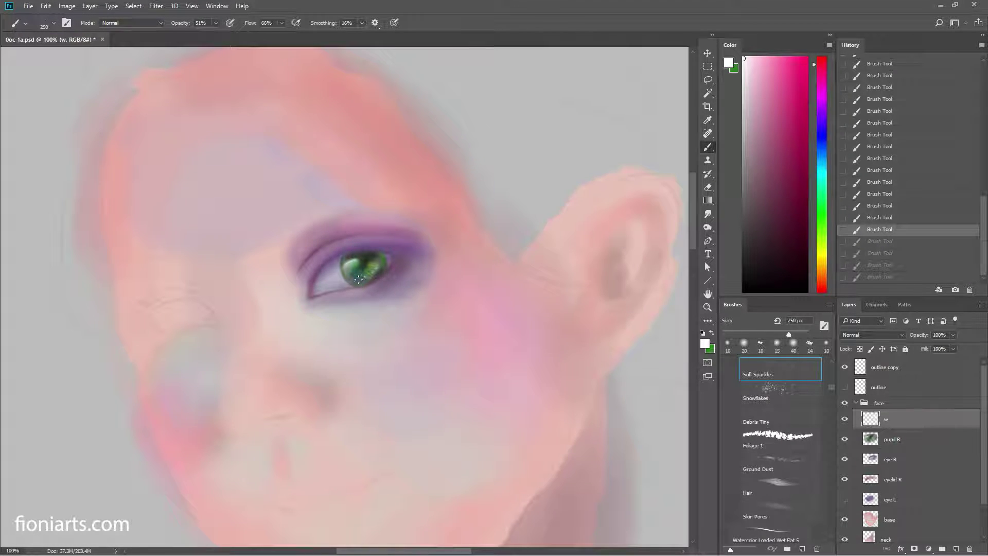
pyautogui.click(360, 279)
pyautogui.click(311, 257)
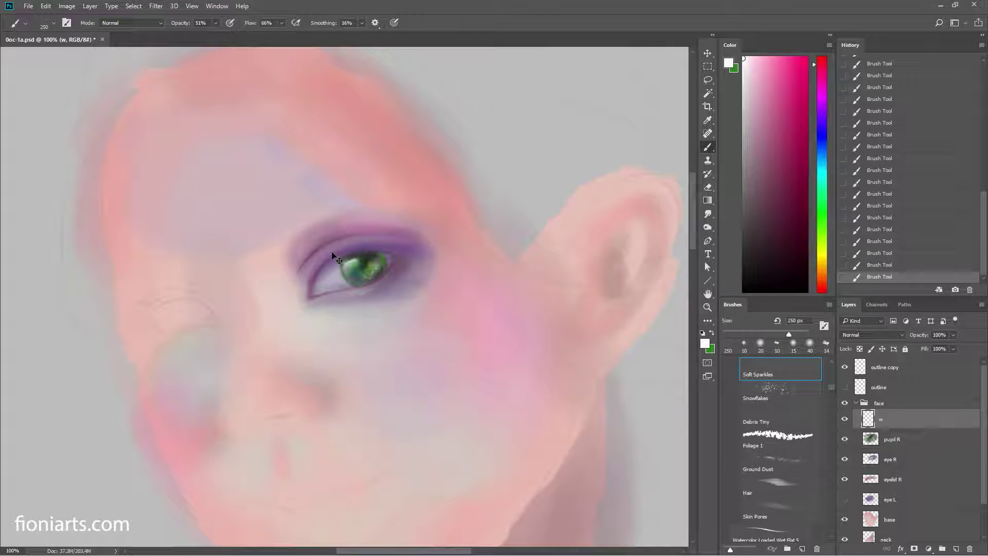
# Step: Set the sparkle brush to 92 px and lay bright sparkles over the green iris
pyautogui.rightClick(437, 262)
pyautogui.click(483, 264)
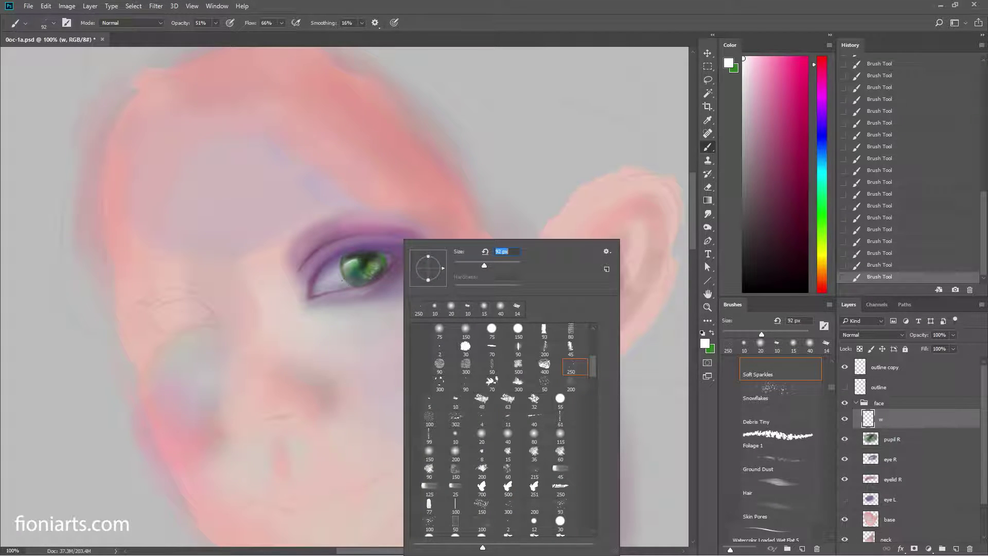
pyautogui.press('Return')
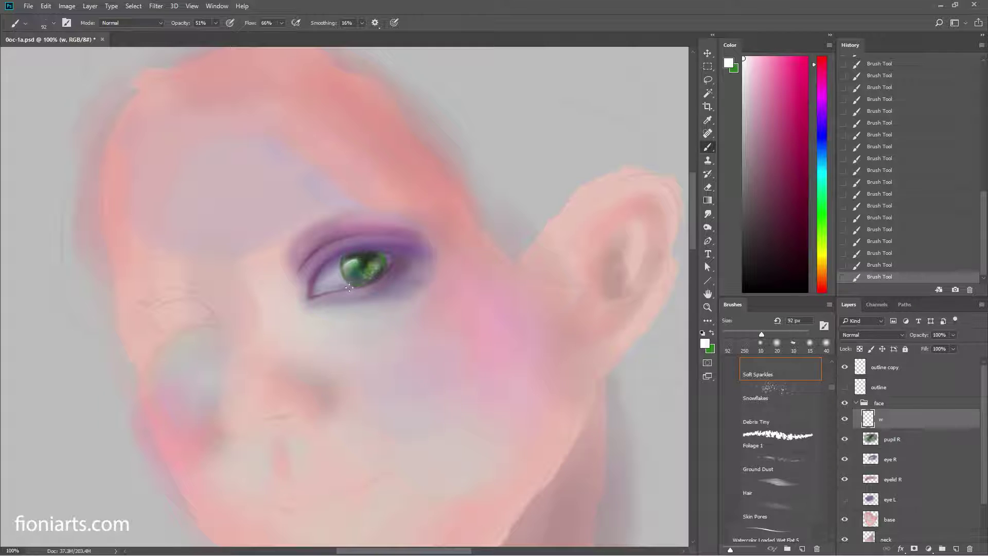
pyautogui.click(370, 269)
pyautogui.moveTo(394, 274); pyautogui.dragTo(377, 272)
# Step: Erase part of the highlight paint and duplicate layer w as 'w copy'
pyautogui.press('e')
pyautogui.click(381, 328)
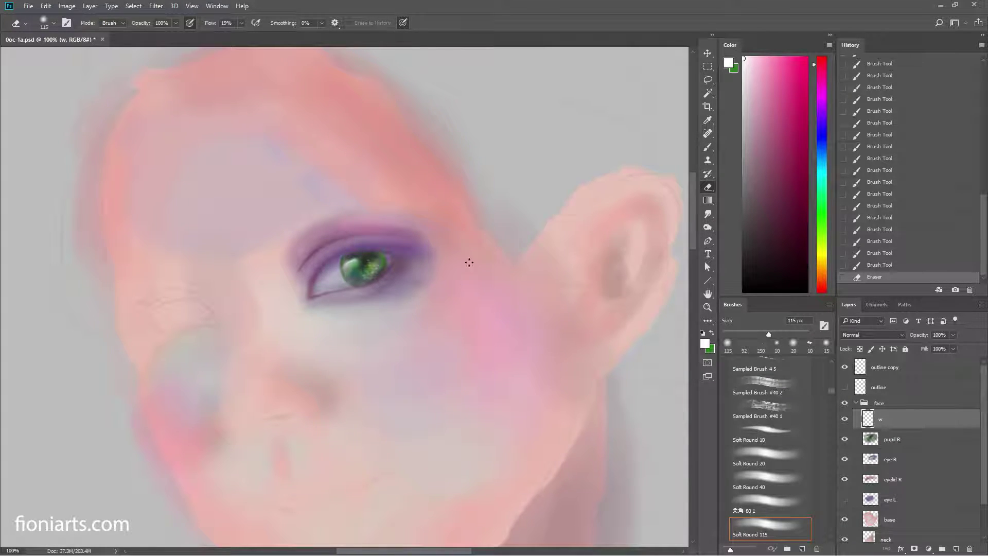
pyautogui.rightClick(894, 419)
pyautogui.click(784, 132)
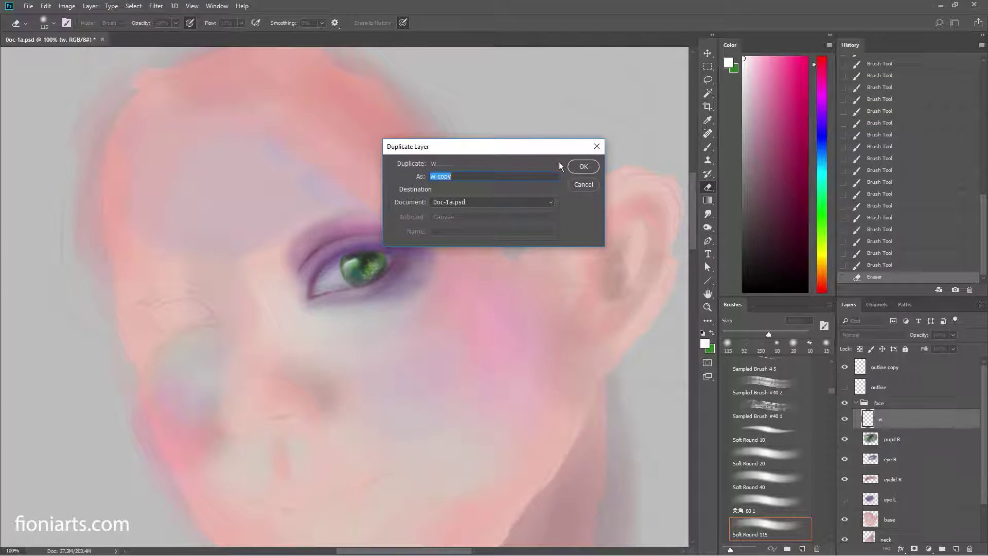
pyautogui.click(592, 155)
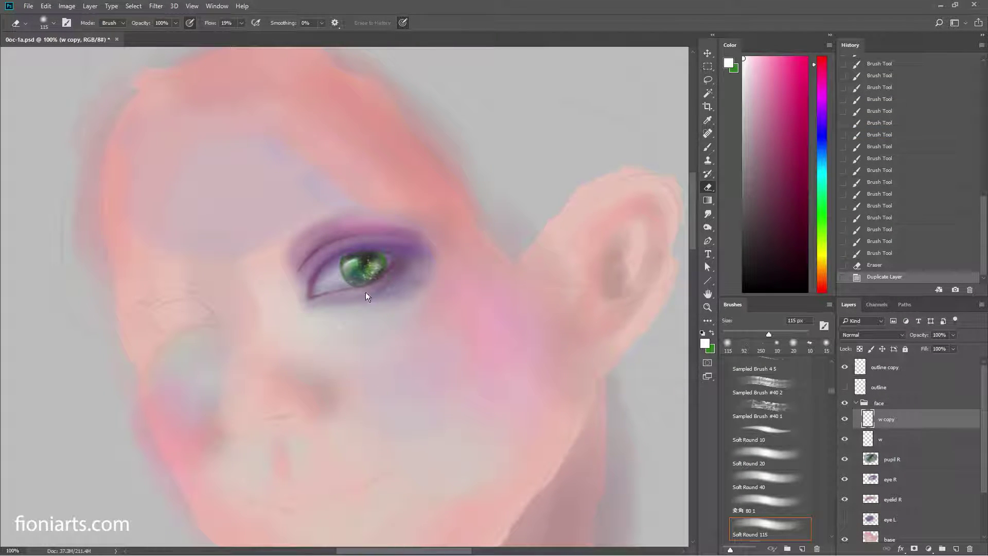
# Step: Shrink the eraser to 51 px, merge w copy down into w, and erase excess highlights
pyautogui.rightClick(375, 282)
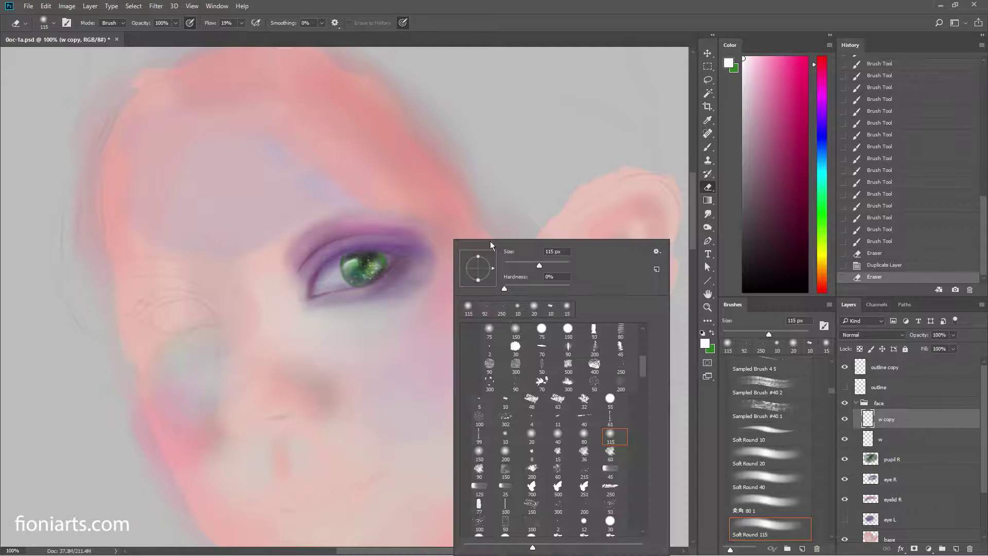
pyautogui.moveTo(397, 289)
pyautogui.mouseDown()
pyautogui.moveTo(386, 303)
pyautogui.moveTo(503, 298)
pyautogui.mouseUp()
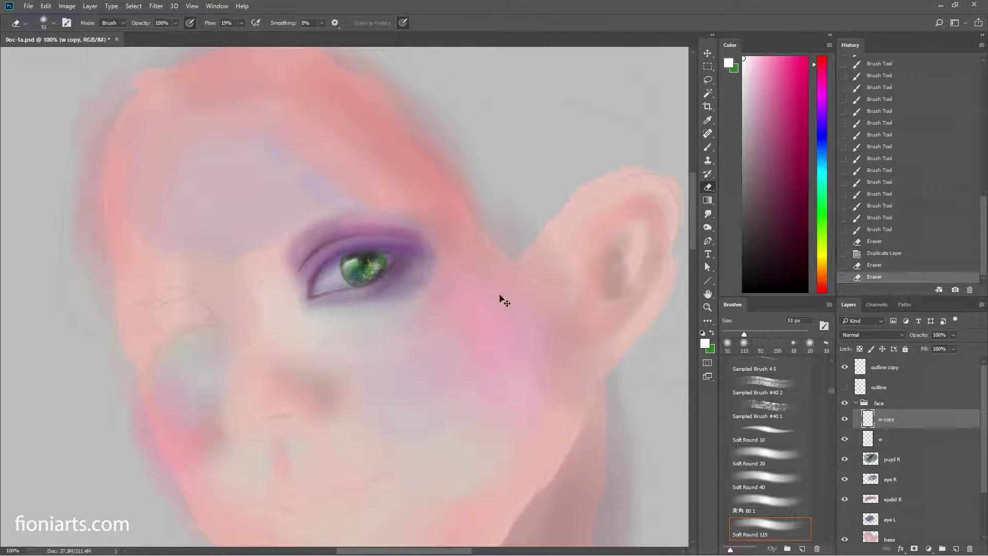
pyautogui.hotkey('ctrl', 'e')
pyautogui.moveTo(393, 287); pyautogui.dragTo(342, 319)
pyautogui.moveTo(338, 357); pyautogui.dragTo(344, 321)
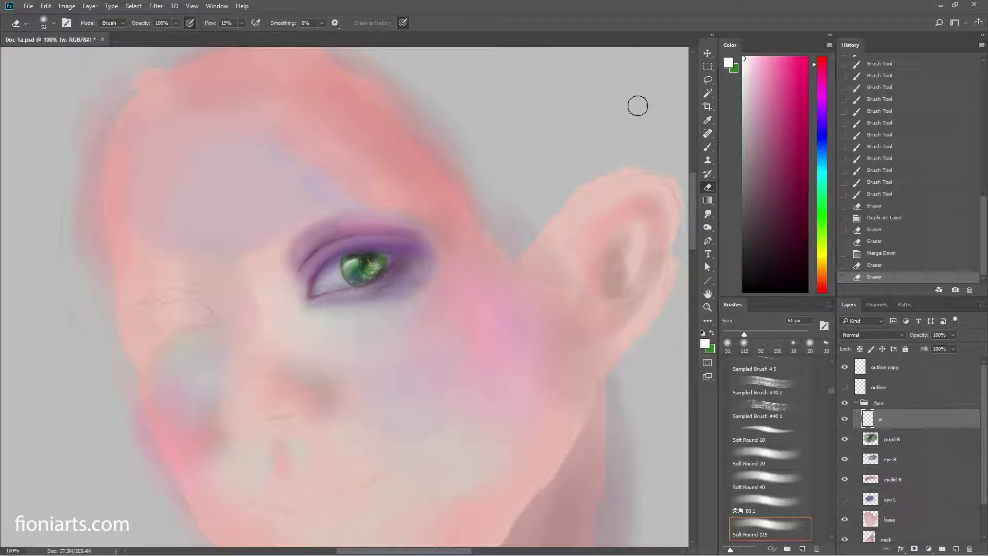
# Step: Lasso the area under the eye and cut its paint from layer w
pyautogui.click(708, 79)
pyautogui.moveTo(316, 394); pyautogui.dragTo(371, 294)
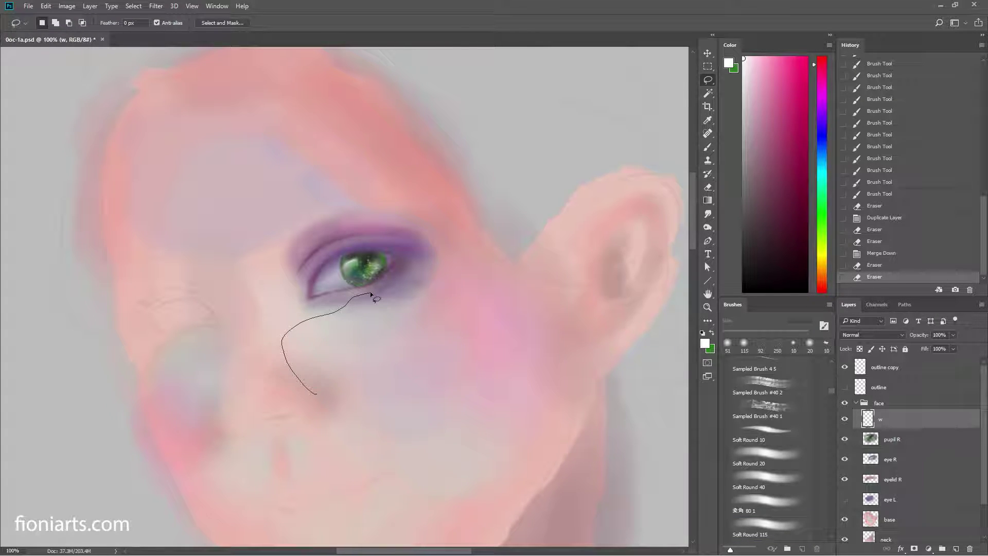
pyautogui.moveTo(371, 294)
pyautogui.mouseDown()
pyautogui.moveTo(470, 341)
pyautogui.moveTo(297, 410)
pyautogui.mouseUp()
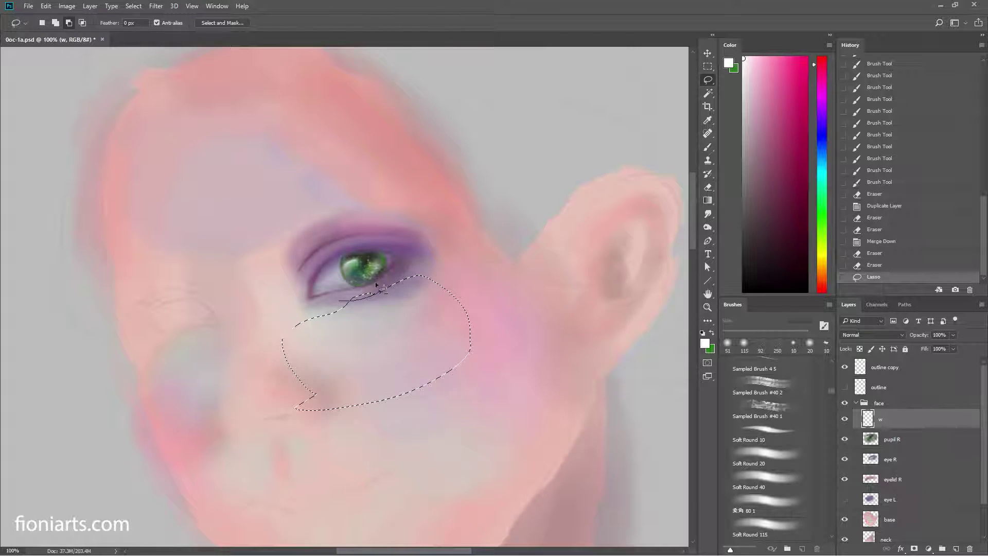
pyautogui.moveTo(378, 282); pyautogui.dragTo(383, 288)
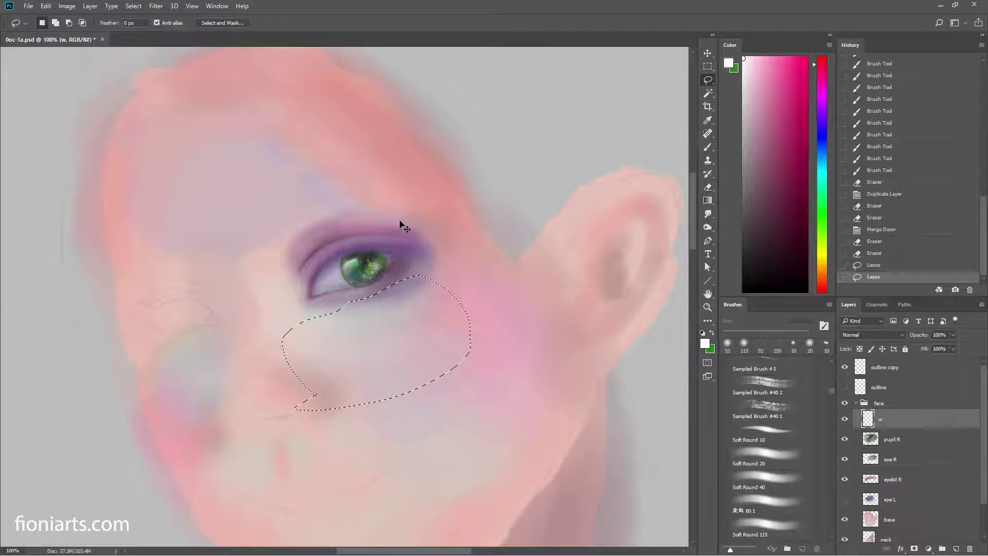
pyautogui.hotkey('ctrl', 'x')
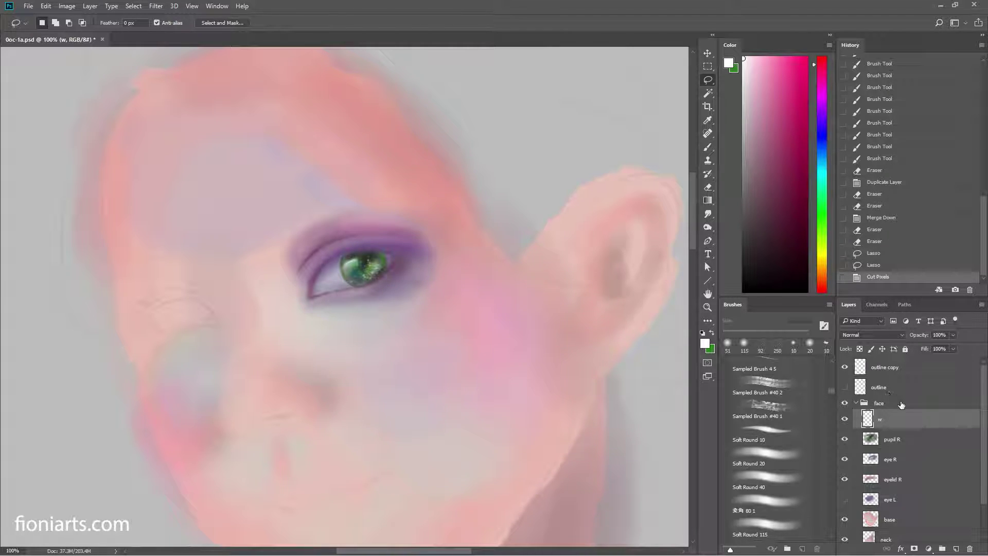
# Step: Create a new layer named 'eyelash R'
pyautogui.click(980, 306)
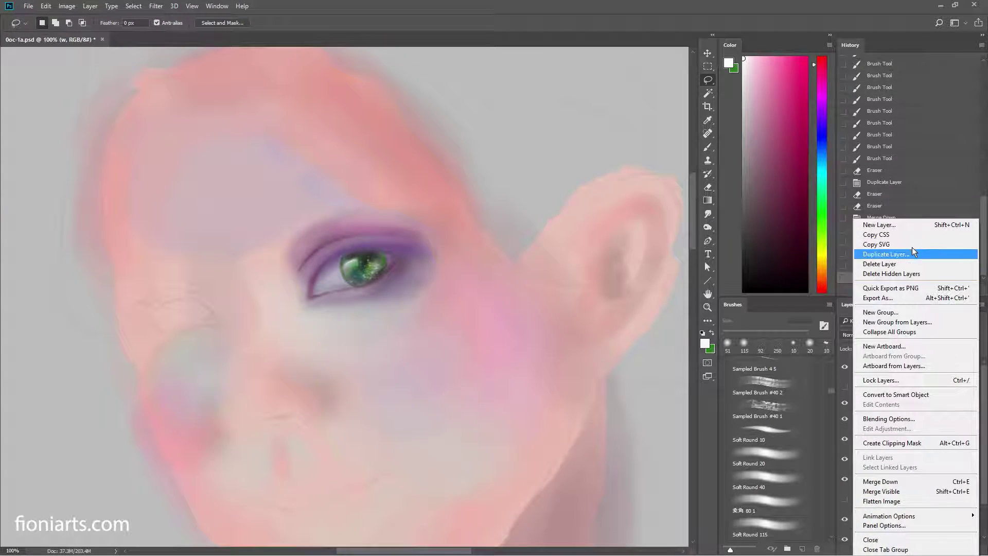
pyautogui.click(885, 224)
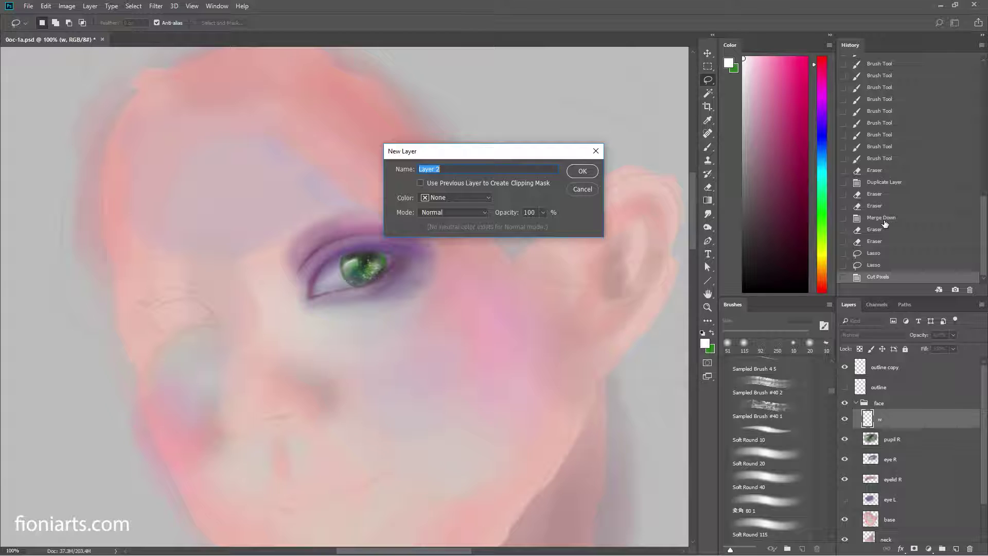
pyautogui.write('eye')
pyautogui.write('lash ')
pyautogui.write('R')
pyautogui.press('Return')
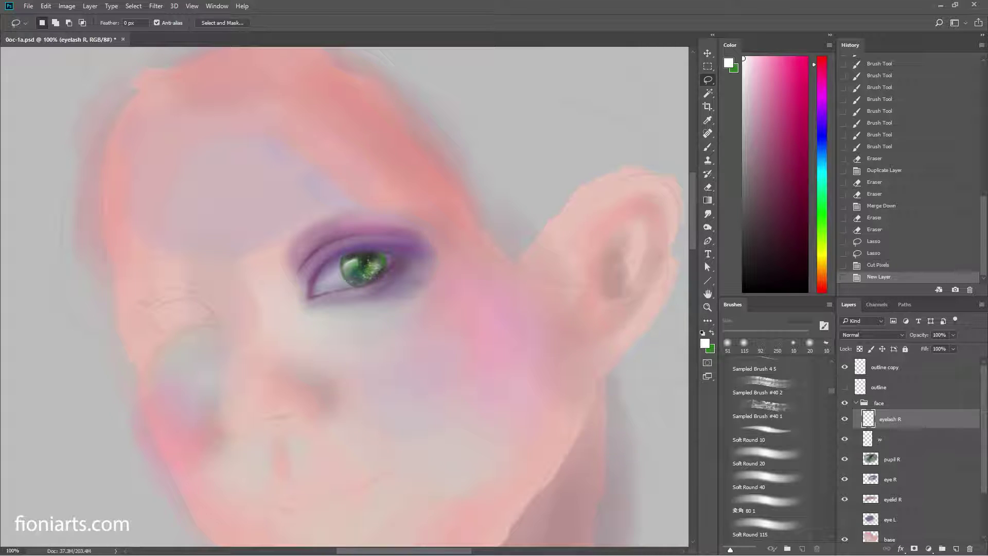
# Step: Paint dark purple lashes at the eye's outer corner with a 10 px soft round brush
pyautogui.press('b')
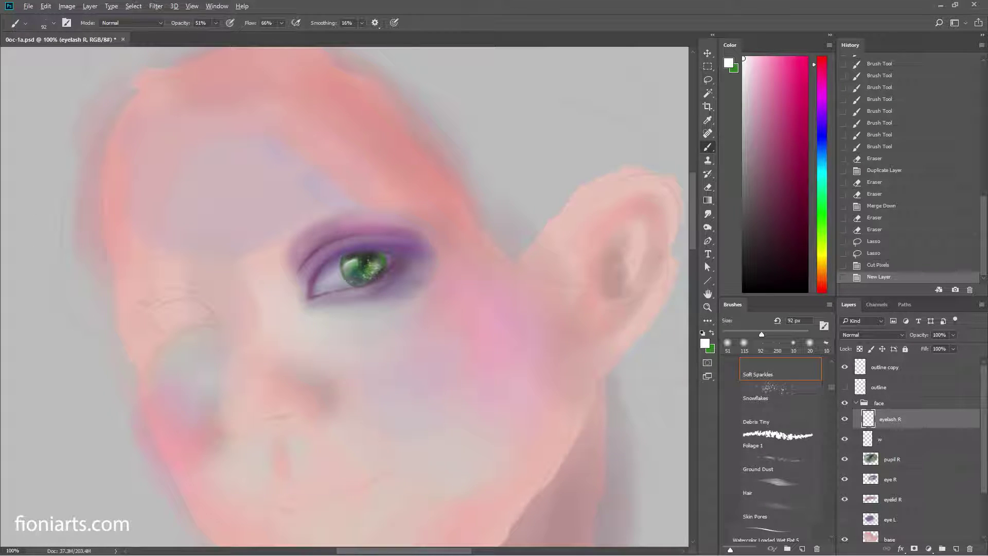
pyautogui.keyDown('alt'); pyautogui.click(311, 289); pyautogui.keyUp('alt')
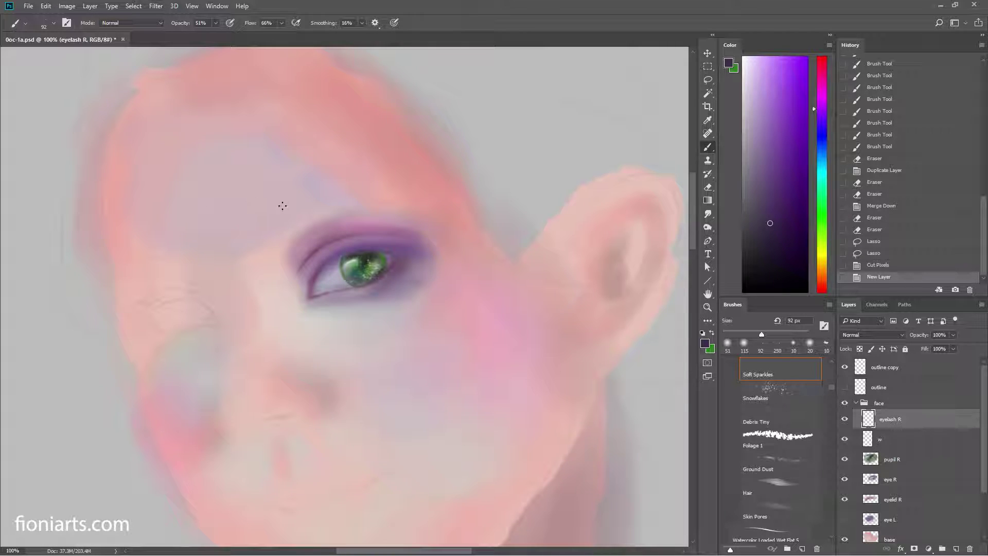
pyautogui.rightClick(413, 240)
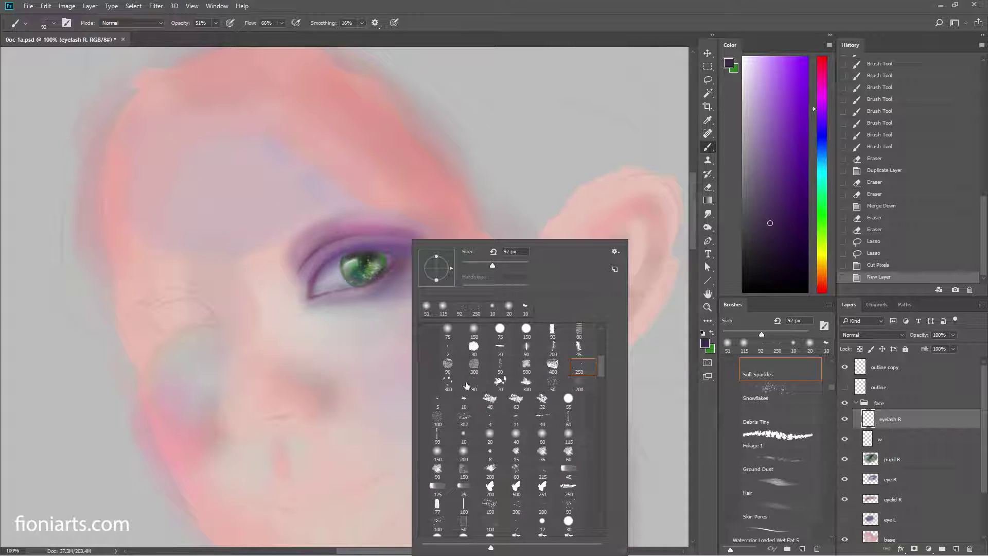
pyautogui.click(468, 437)
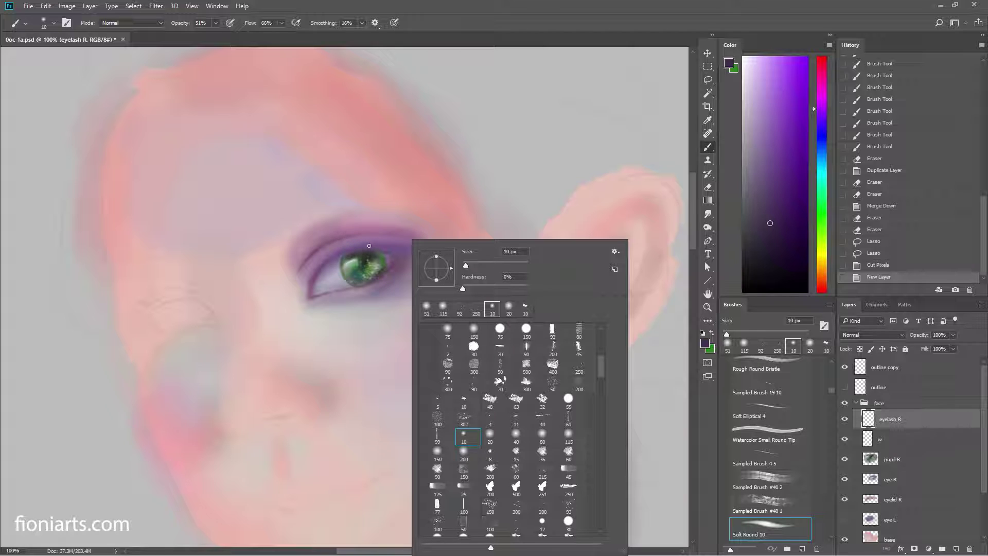
pyautogui.click(398, 249)
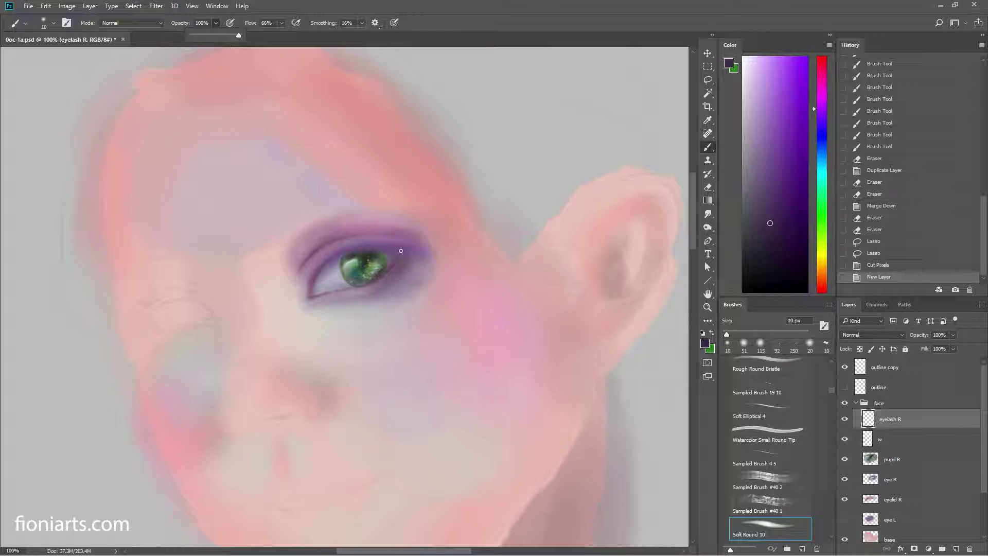
pyautogui.moveTo(391, 255); pyautogui.dragTo(409, 250)
pyautogui.hotkey('ctrl', 'z')
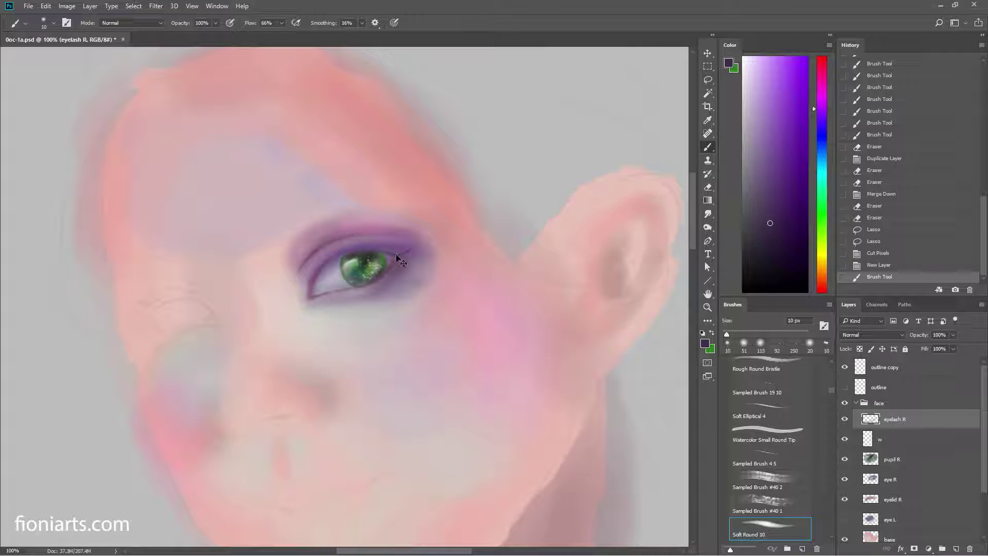
pyautogui.moveTo(398, 256)
pyautogui.mouseDown()
pyautogui.moveTo(397, 247)
pyautogui.moveTo(415, 242)
pyautogui.mouseUp()
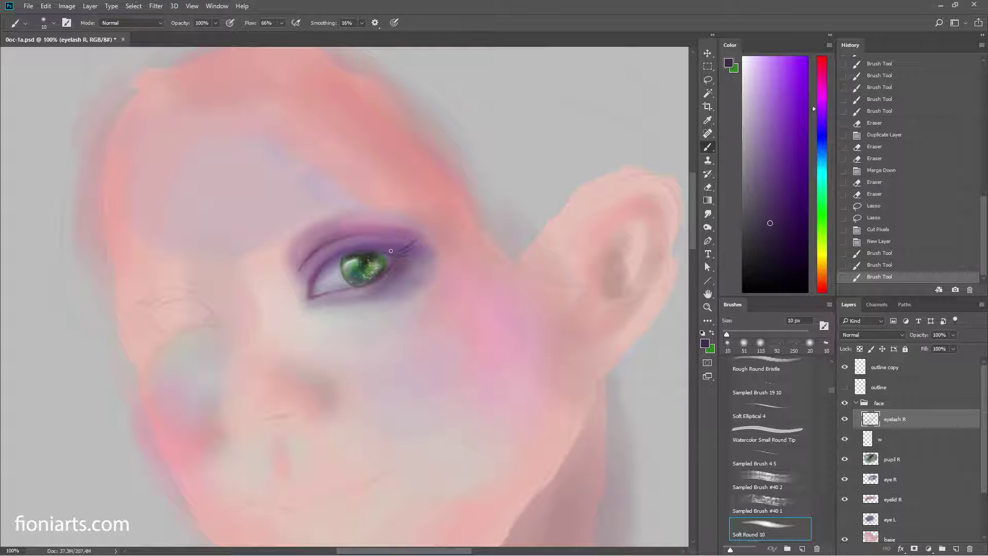
pyautogui.moveTo(401, 244); pyautogui.dragTo(412, 241)
# Step: Enlarge the brush to 18 px and paint more lashes along the upper eyelid
pyautogui.rightClick(397, 242)
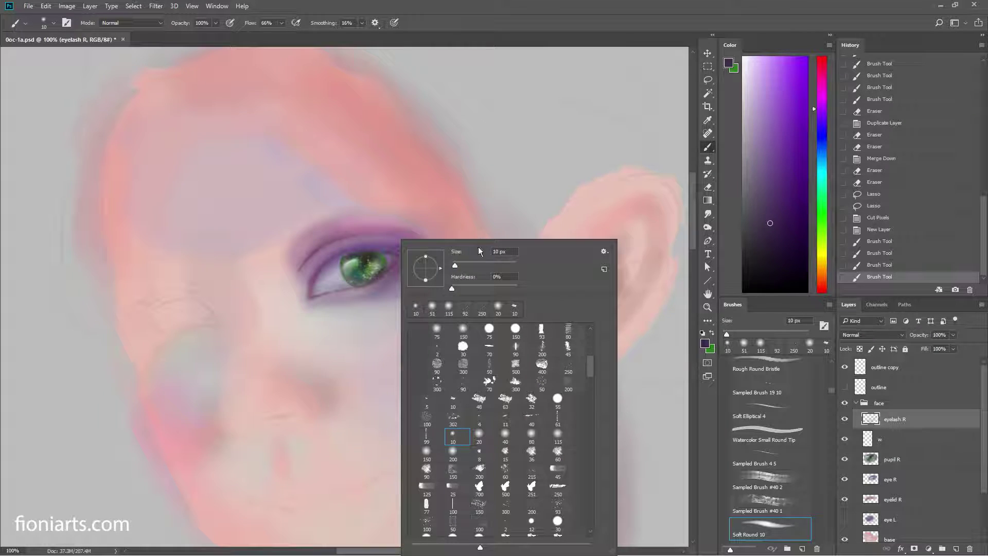
pyautogui.moveTo(453, 265); pyautogui.dragTo(456, 268)
pyautogui.moveTo(330, 266)
pyautogui.mouseDown()
pyautogui.moveTo(352, 248)
pyautogui.moveTo(380, 249)
pyautogui.mouseUp()
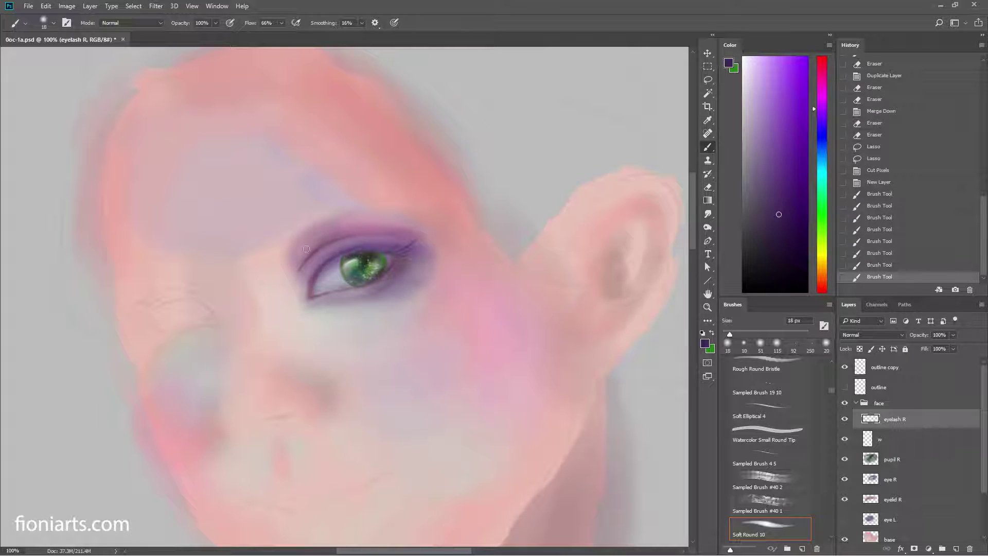
pyautogui.moveTo(331, 265); pyautogui.dragTo(411, 247)
pyautogui.moveTo(392, 253)
pyautogui.mouseDown()
pyautogui.moveTo(408, 244)
pyautogui.moveTo(404, 253)
pyautogui.mouseUp()
pyautogui.moveTo(334, 255)
pyautogui.mouseDown()
pyautogui.moveTo(411, 256)
pyautogui.moveTo(360, 245)
pyautogui.mouseUp()
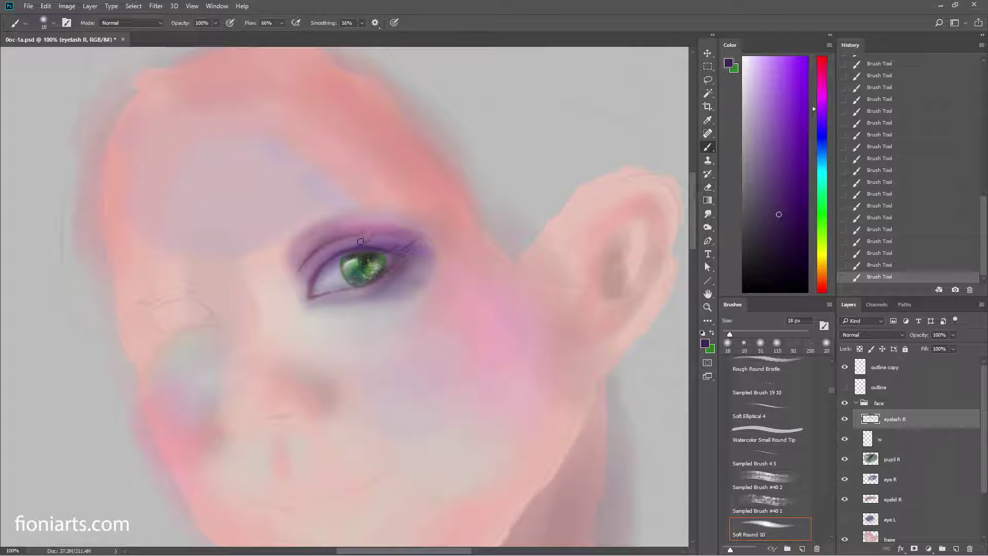
# Step: Return to the 10 px brush and add thin purple lashes along the upper lid
pyautogui.rightClick(395, 241)
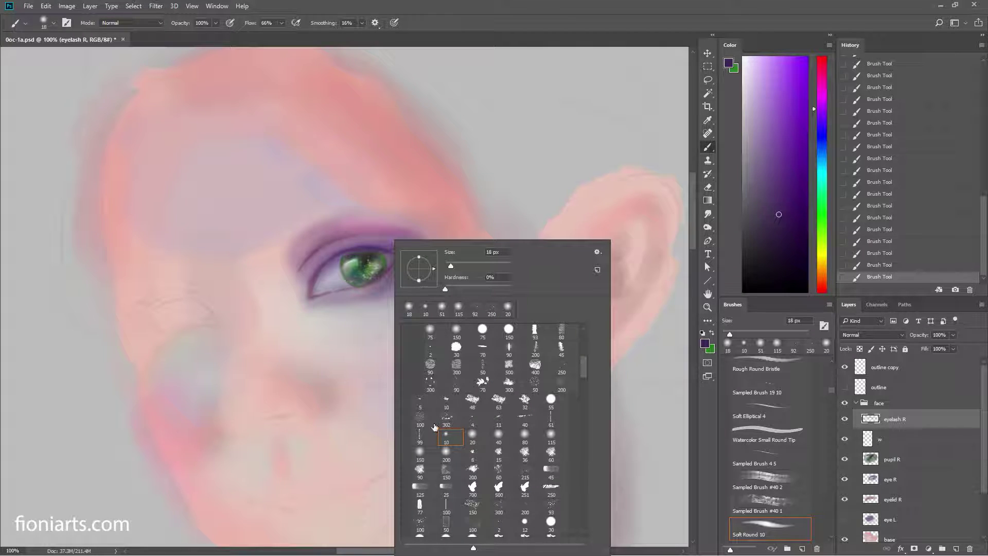
pyautogui.click(425, 307)
pyautogui.press('Return')
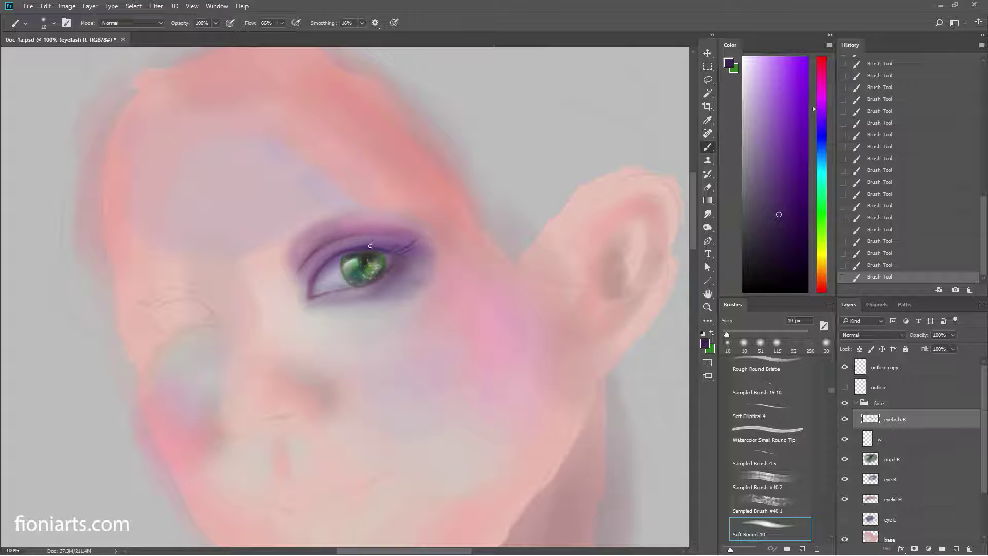
pyautogui.moveTo(376, 241); pyautogui.dragTo(363, 249)
pyautogui.moveTo(370, 247); pyautogui.dragTo(377, 239)
pyautogui.moveTo(370, 246); pyautogui.dragTo(386, 249)
pyautogui.moveTo(400, 249)
pyautogui.mouseDown()
pyautogui.moveTo(412, 237)
pyautogui.moveTo(387, 238)
pyautogui.mouseUp()
# Step: Rename the eyelash R layer to 'lash up R'
pyautogui.doubleClick(900, 420)
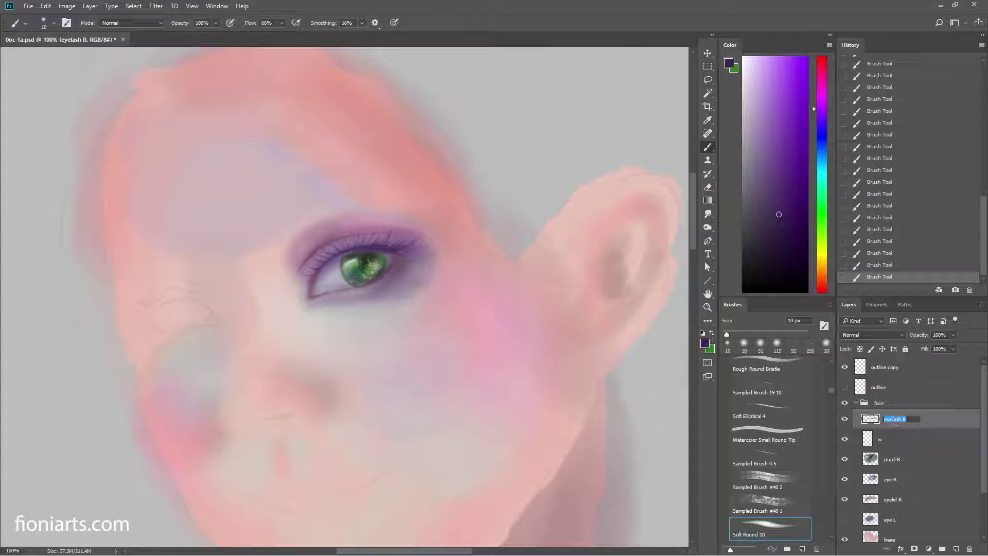
pyautogui.press('BackSpace')
pyautogui.write('uo')
pyautogui.press('Return')
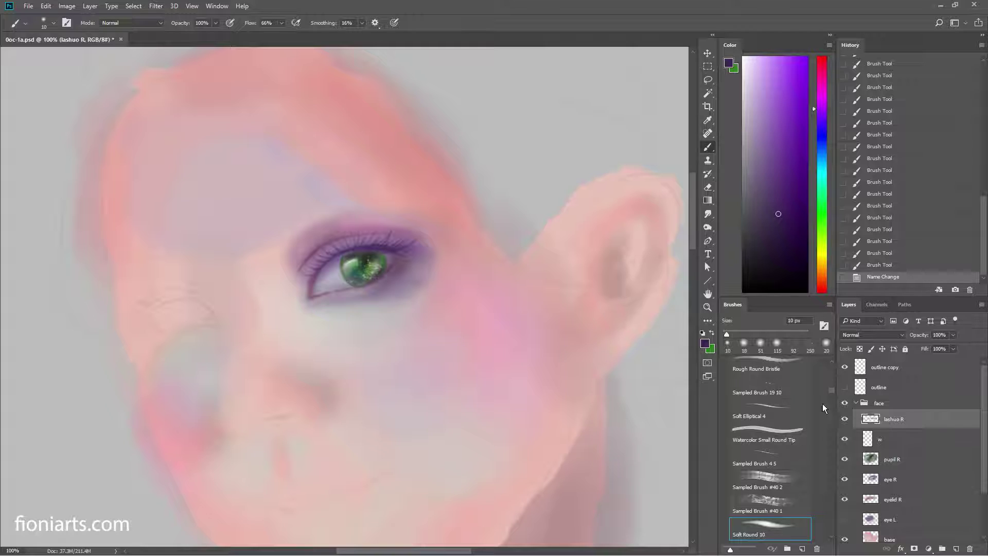
pyautogui.doubleClick(893, 419)
pyautogui.moveTo(890, 419); pyautogui.dragTo(894, 419)
pyautogui.write('up')
pyautogui.press('Return')
# Step: Duplicate lash up R and merge the copy down to thicken the upper lashes
pyautogui.rightClick(904, 419)
pyautogui.click(819, 134)
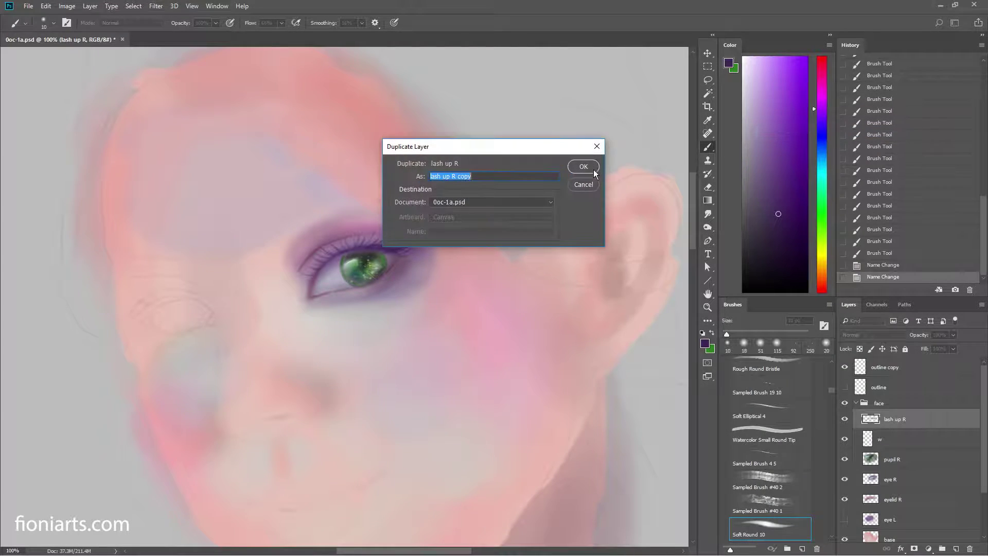
pyautogui.click(589, 168)
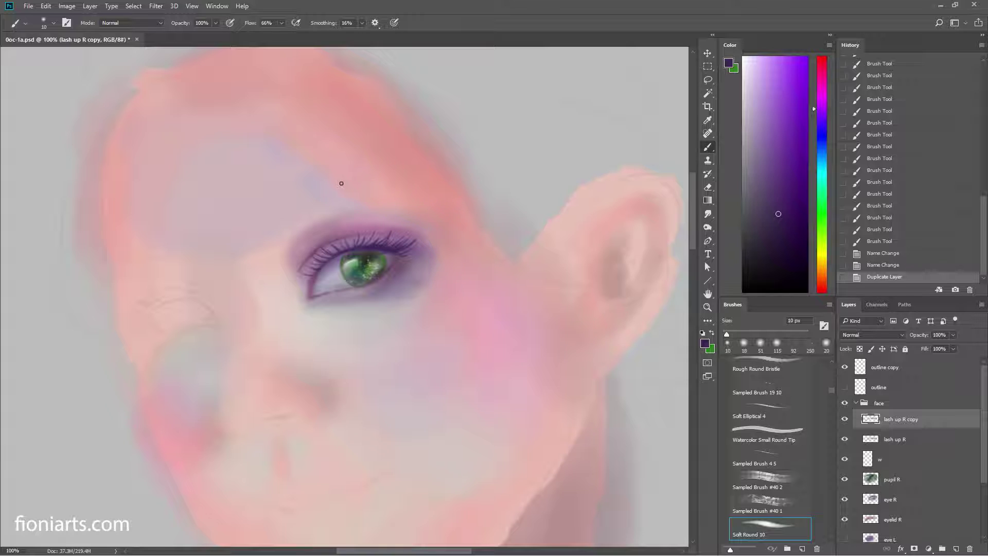
pyautogui.hotkey('ctrl', 'e')
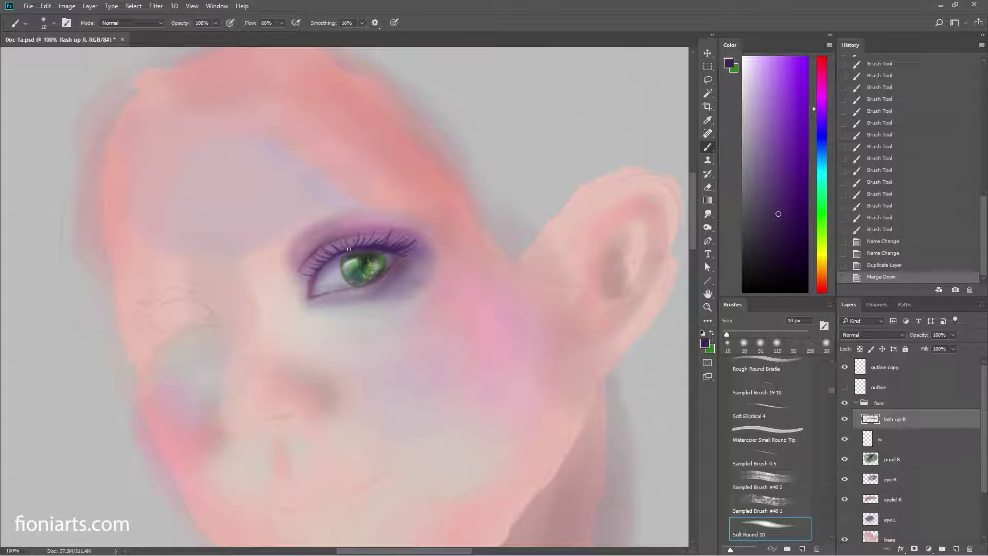
pyautogui.moveTo(364, 238)
pyautogui.mouseDown()
pyautogui.moveTo(349, 241)
pyautogui.moveTo(383, 240)
pyautogui.moveTo(382, 226)
pyautogui.moveTo(384, 245)
pyautogui.moveTo(319, 267)
pyautogui.mouseUp()
pyautogui.hotkey('ctrl', 'z')
pyautogui.hotkey('ctrl', 'z')
pyautogui.hotkey('ctrl', 'z')
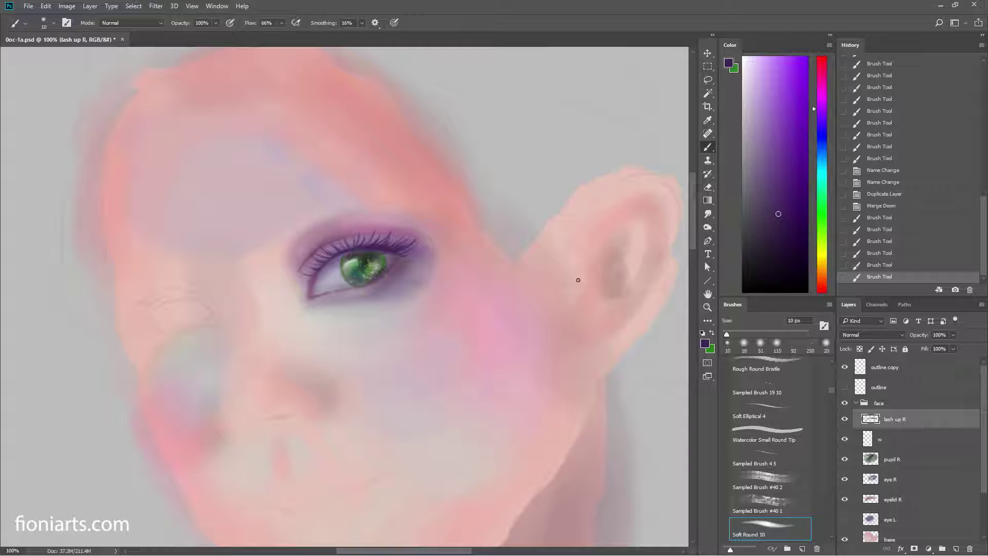
# Step: Create a new layer named 'lash down R'
pyautogui.click(982, 304)
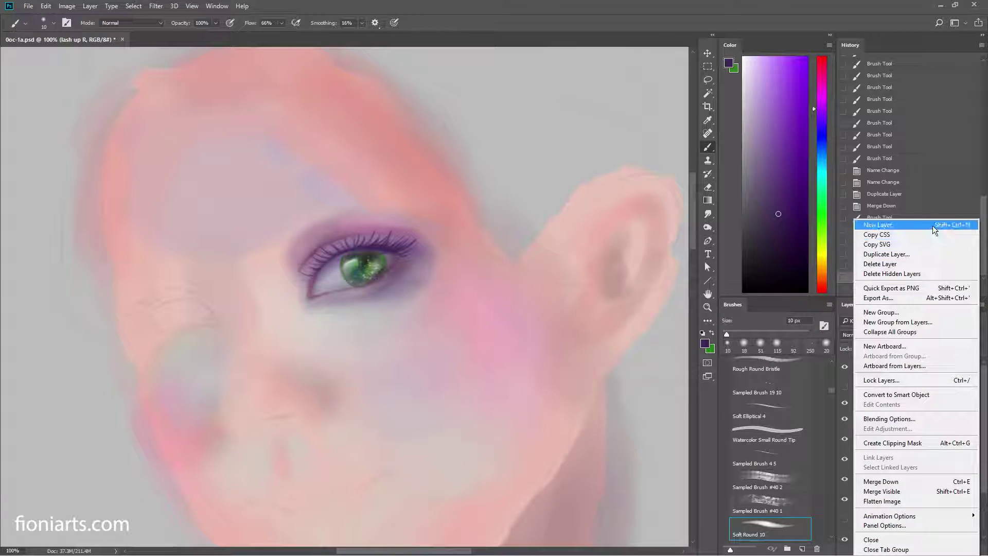
pyautogui.click(919, 227)
pyautogui.write('lash ')
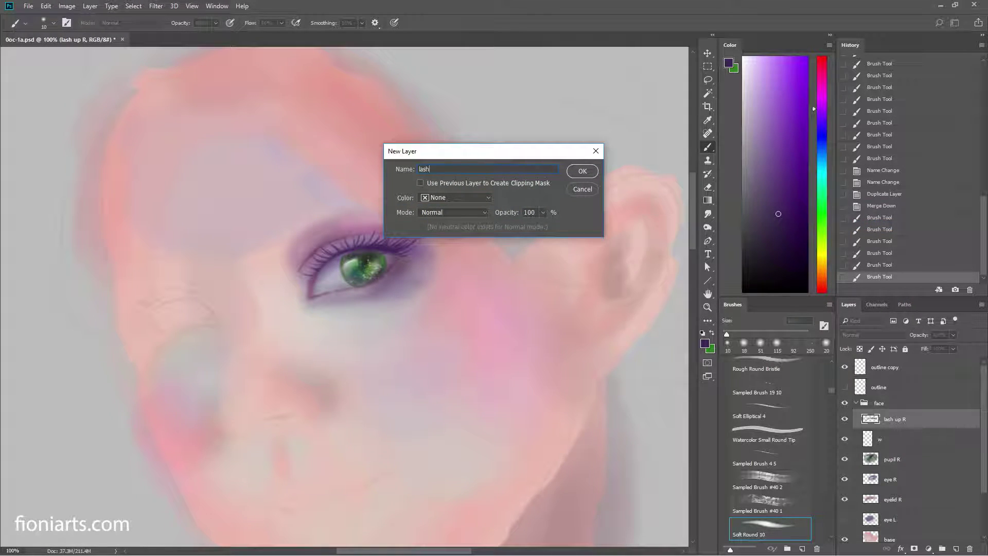
pyautogui.write('down ')
pyautogui.write('R')
pyautogui.press('Return')
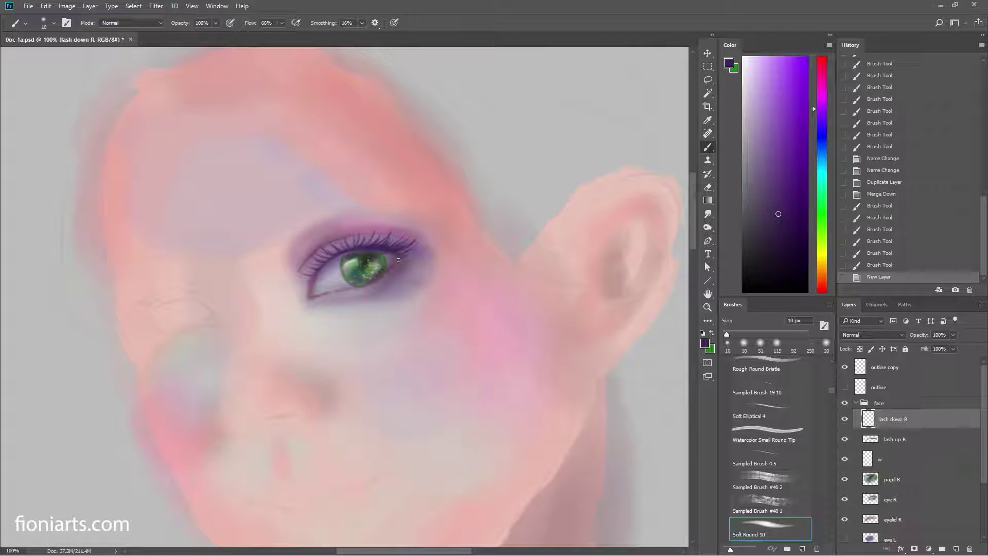
# Step: Paint short purple lower lashes along the outer lower lid and below the iris
pyautogui.moveTo(400, 257); pyautogui.dragTo(397, 266)
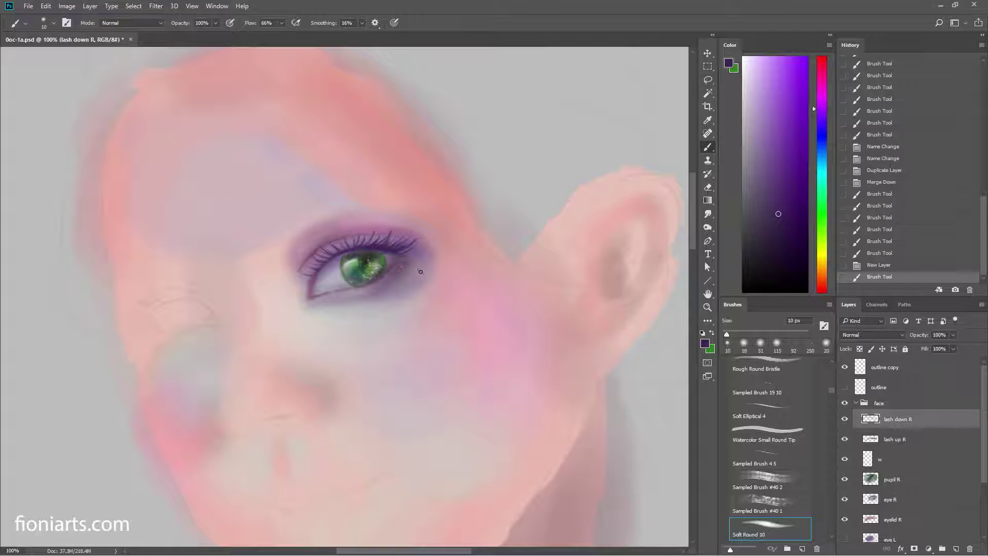
pyautogui.moveTo(407, 265); pyautogui.dragTo(405, 268)
pyautogui.moveTo(404, 265); pyautogui.dragTo(396, 275)
pyautogui.moveTo(396, 272); pyautogui.dragTo(384, 280)
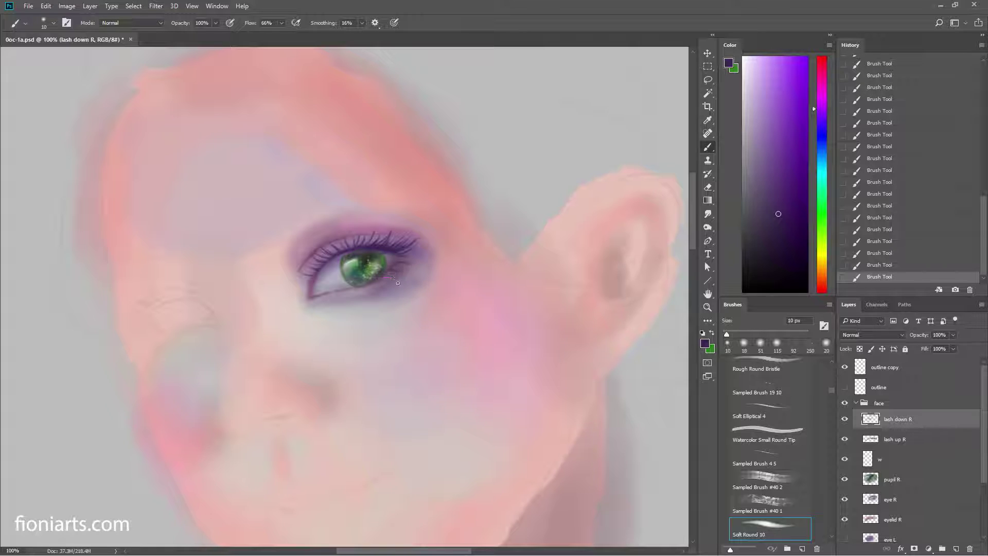
pyautogui.hotkey('ctrl', 'alt', 'z')
pyautogui.hotkey('ctrl', 'alt', 'z')
pyautogui.hotkey('ctrl', 'alt', 'z')
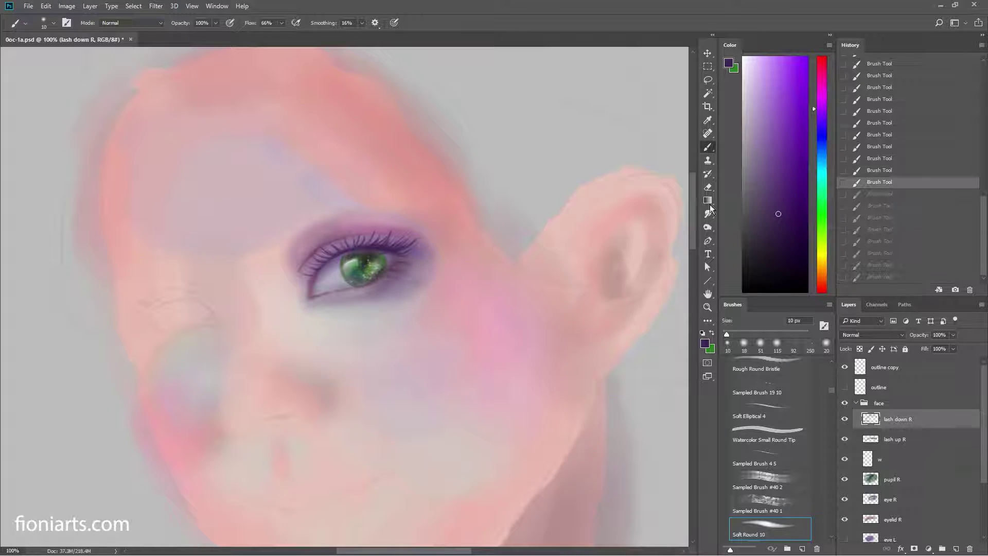
pyautogui.moveTo(391, 275); pyautogui.dragTo(382, 278)
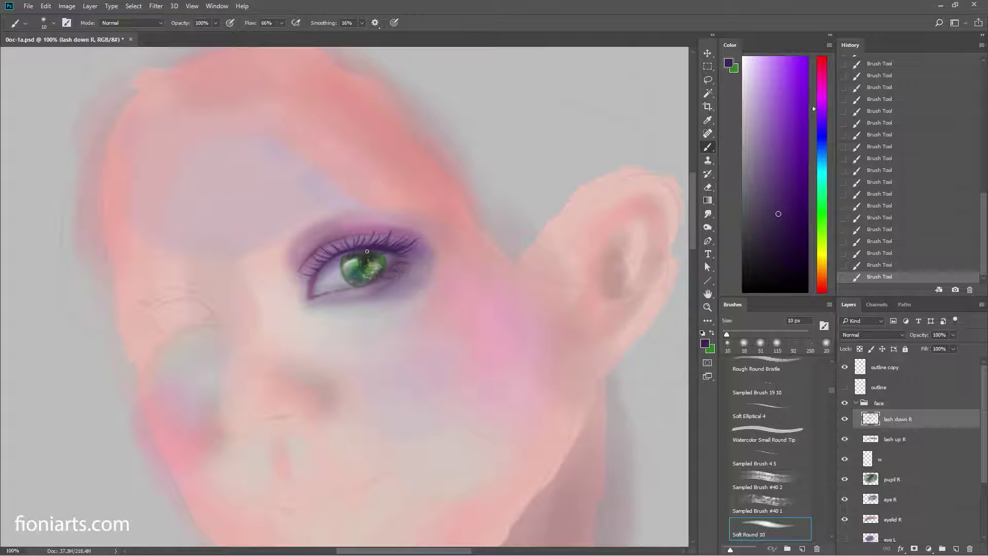
pyautogui.hotkey('ctrl', 'z')
pyautogui.hotkey('ctrl', 'z')
pyautogui.hotkey('ctrl', 'z')
pyautogui.hotkey('ctrl', 'z')
pyautogui.hotkey('ctrl', 'z')
pyautogui.hotkey('ctrl', 'z')
pyautogui.moveTo(367, 292)
pyautogui.mouseDown()
pyautogui.moveTo(376, 288)
pyautogui.moveTo(340, 293)
pyautogui.mouseUp()
pyautogui.moveTo(344, 291); pyautogui.dragTo(345, 297)
# Step: Rename the w layer to 'w dot'
pyautogui.doubleClick(881, 459)
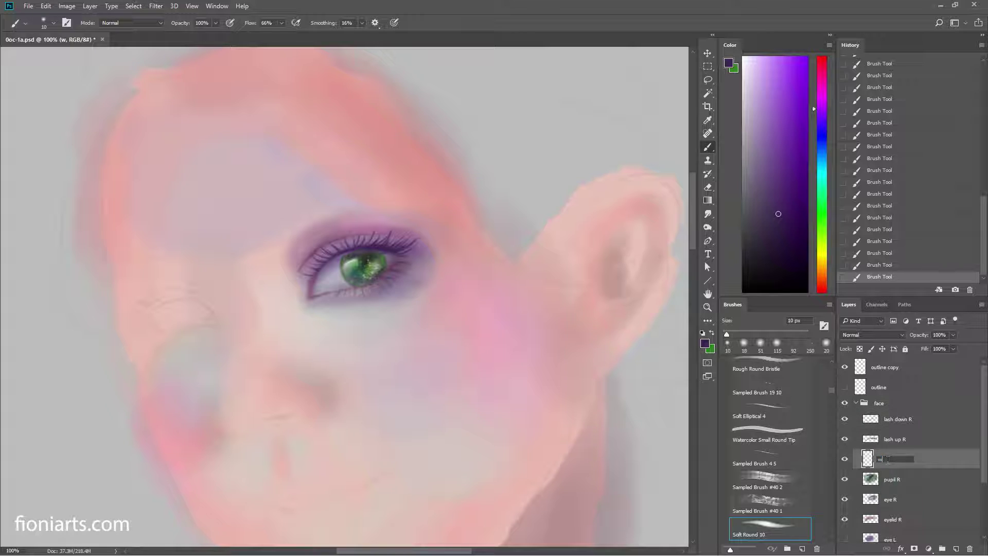
pyautogui.write('dot')
pyautogui.press('Return')
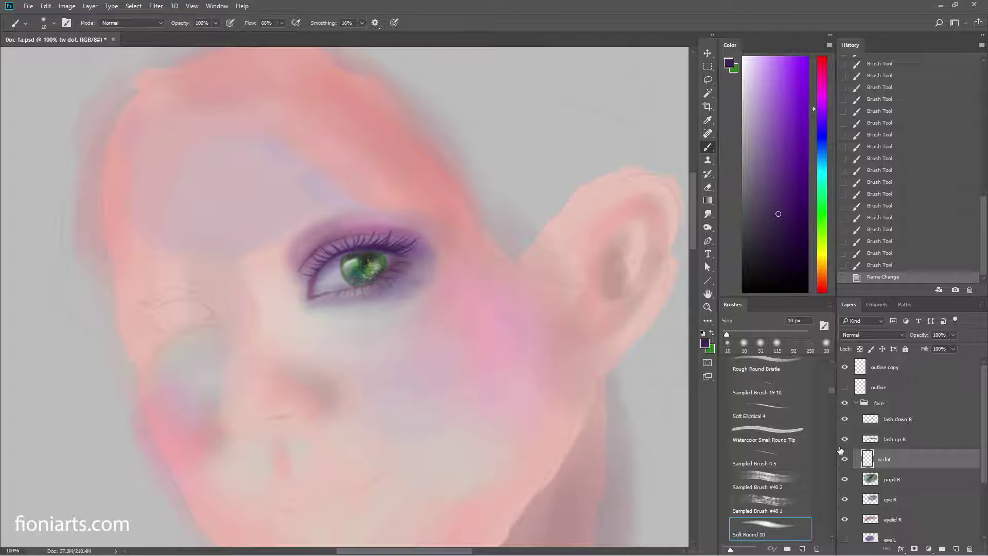
# Step: Duplicate lash down R and merge the copy back into it
pyautogui.click(902, 425)
pyautogui.rightClick(903, 426)
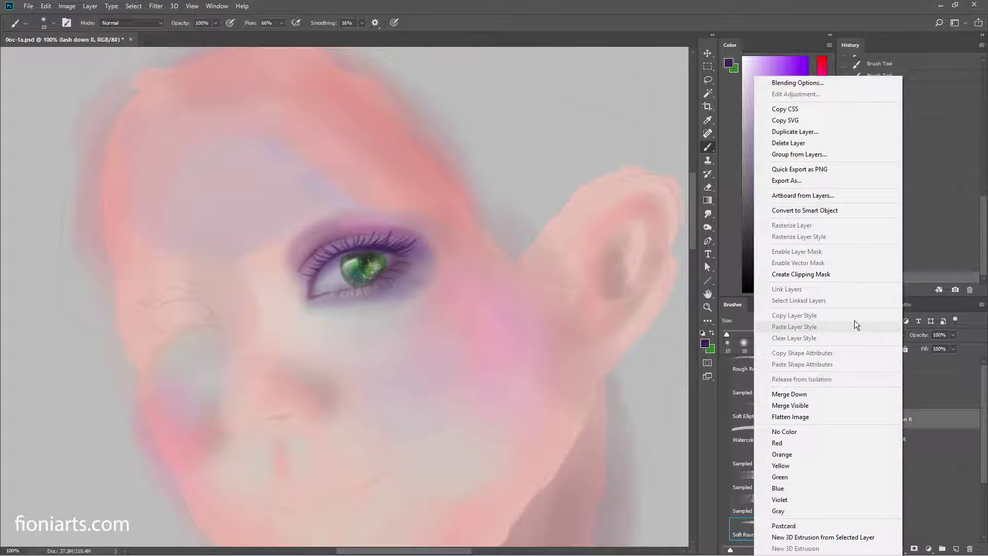
pyautogui.click(823, 132)
pyautogui.click(583, 168)
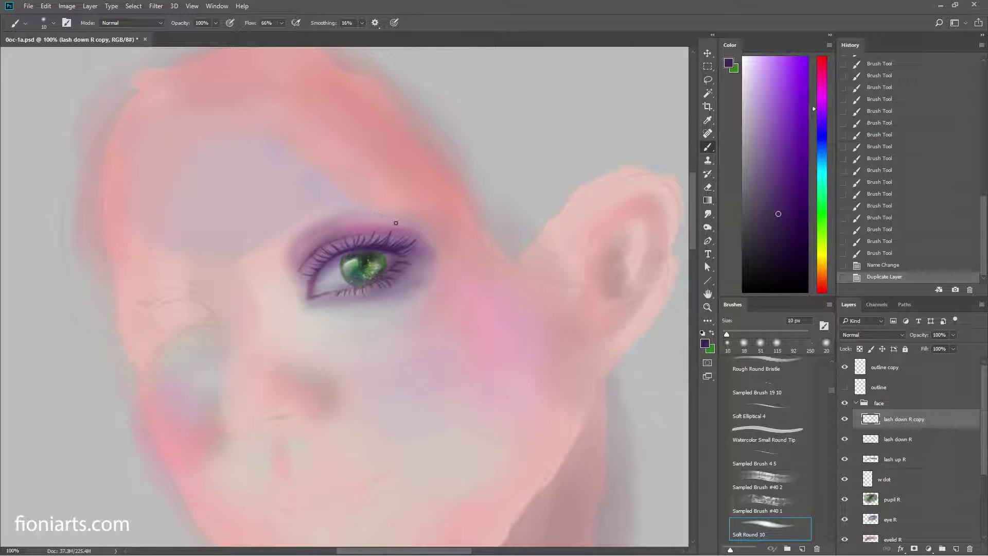
pyautogui.hotkey('ctrl', 'e')
# Step: Duplicate lash down R again and apply a Gaussian Blur of radius 20.8 to the copy
pyautogui.rightClick(905, 421)
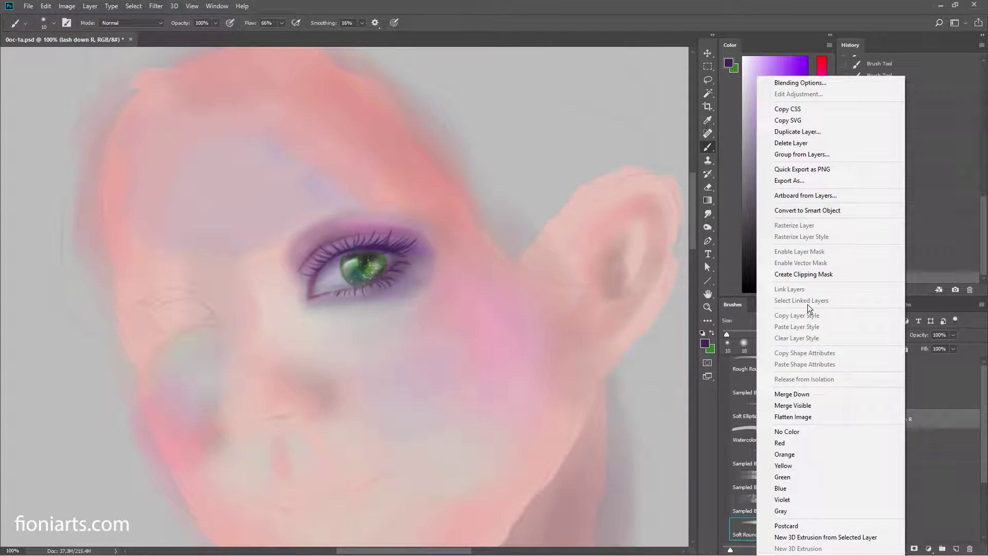
pyautogui.click(803, 131)
pyautogui.click(583, 167)
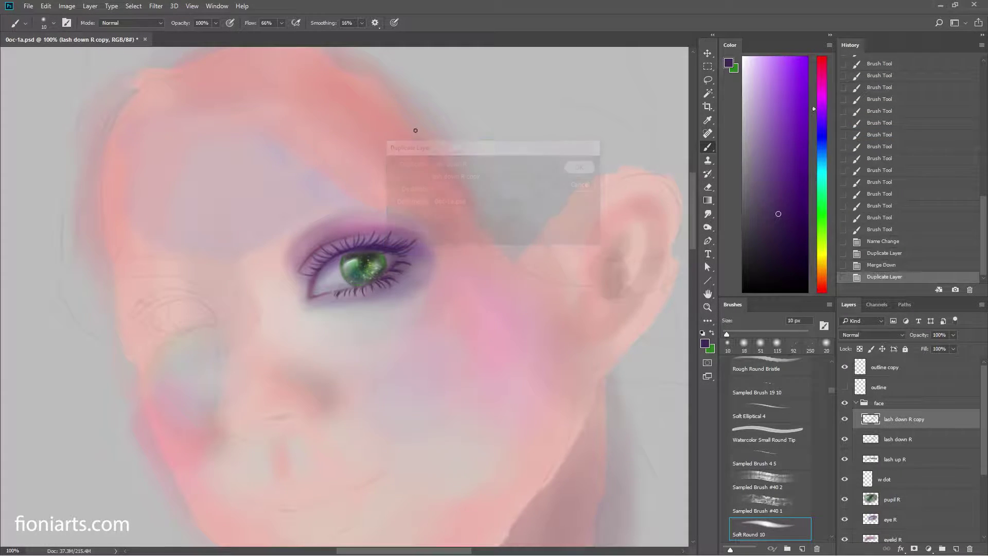
pyautogui.click(156, 6)
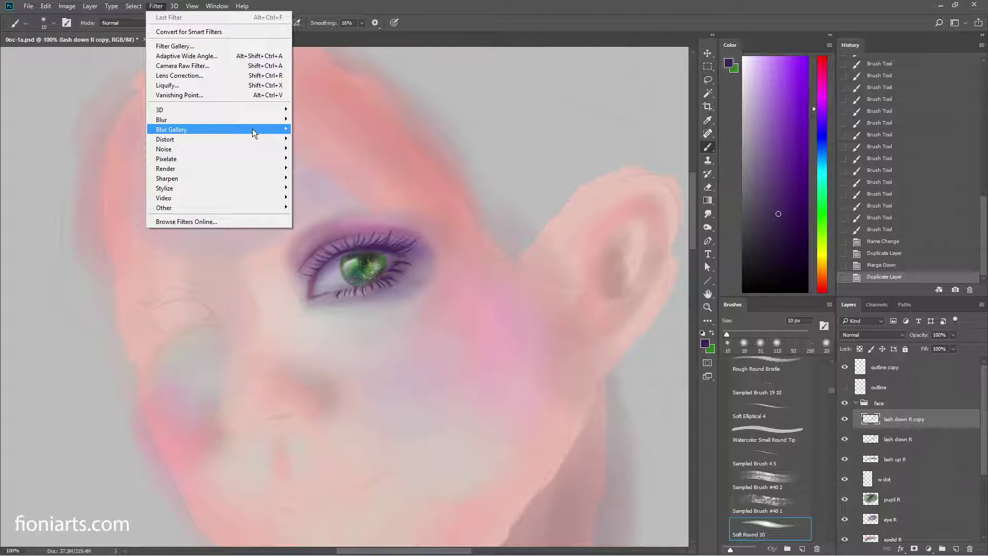
pyautogui.moveTo(216, 120)
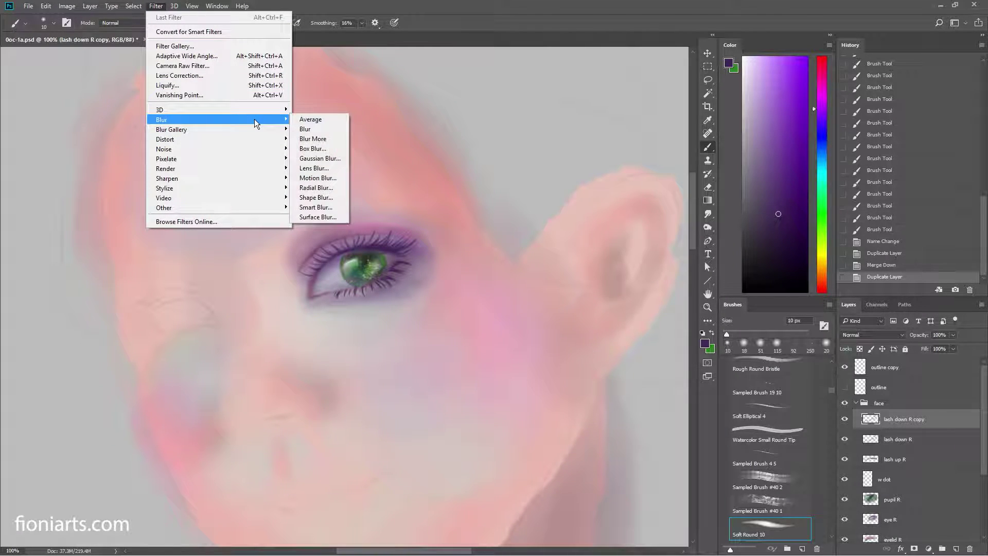
pyautogui.click(316, 158)
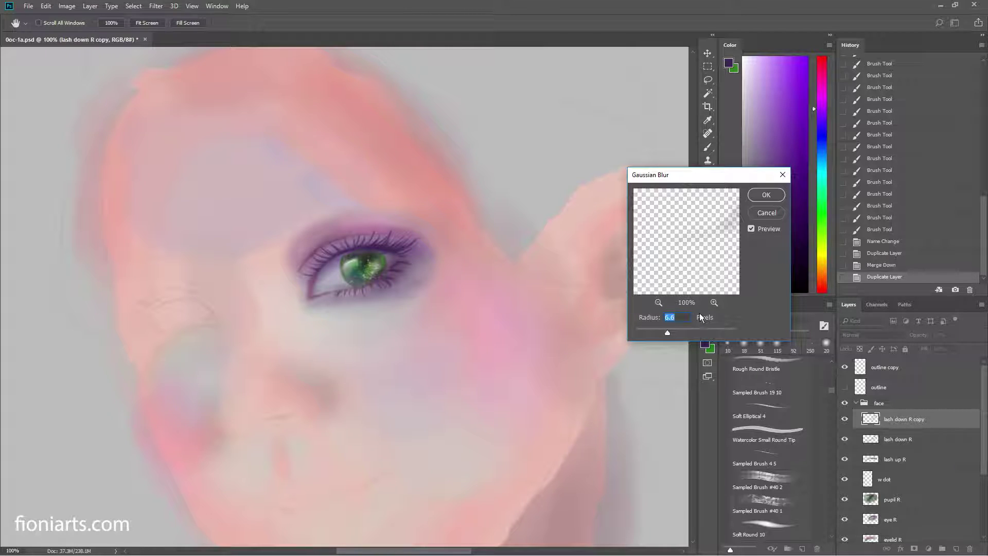
pyautogui.moveTo(677, 331); pyautogui.dragTo(669, 332)
pyautogui.click(766, 196)
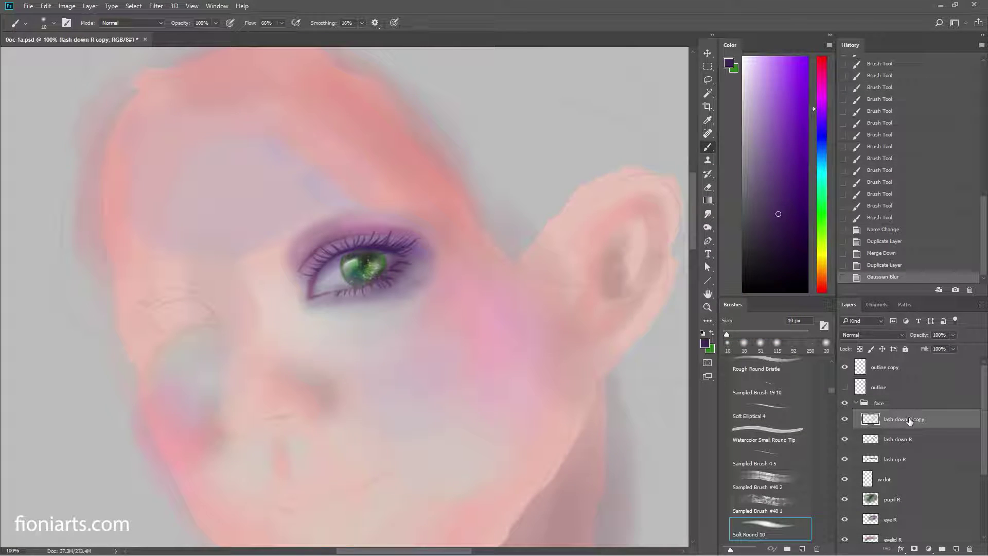
# Step: Rename the blurred copy 'lash down R blur' and move it beneath lash down R
pyautogui.doubleClick(910, 419)
pyautogui.press('End')
pyautogui.press('BackSpace')
pyautogui.press('BackSpace')
pyautogui.press('BackSpace')
pyautogui.write('blur')
pyautogui.press('Return')
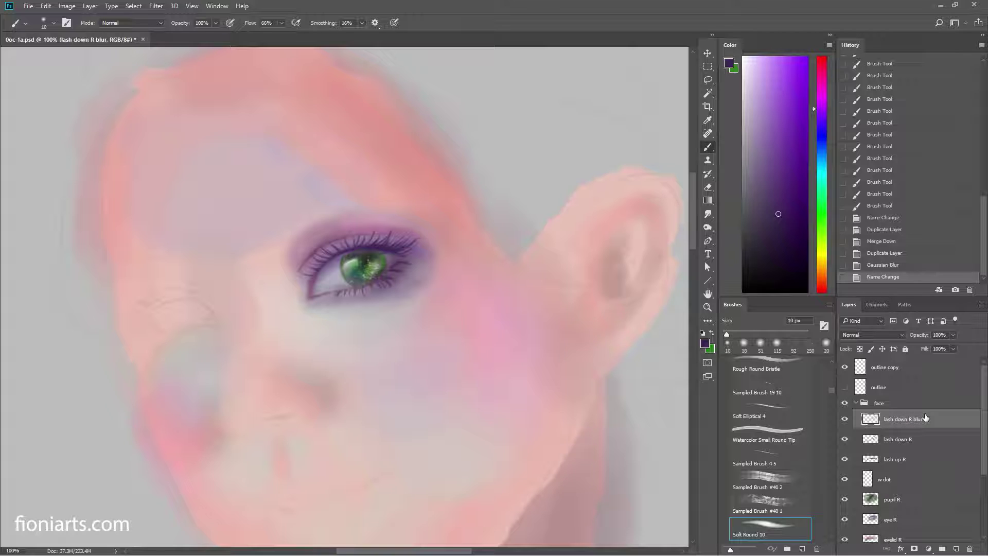
pyautogui.moveTo(900, 421); pyautogui.dragTo(894, 448)
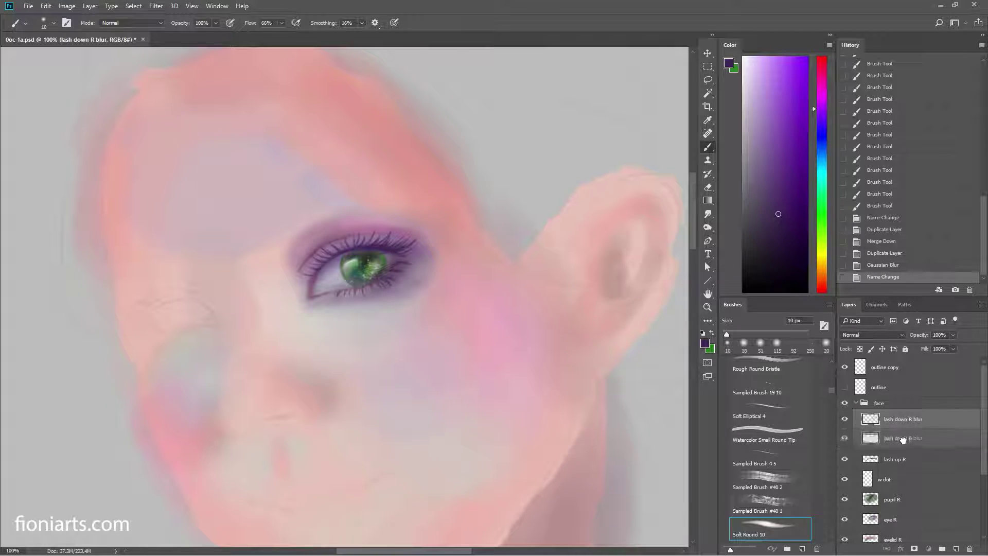
# Step: Duplicate lash up R and reapply the same Gaussian Blur to the copy
pyautogui.click(893, 463)
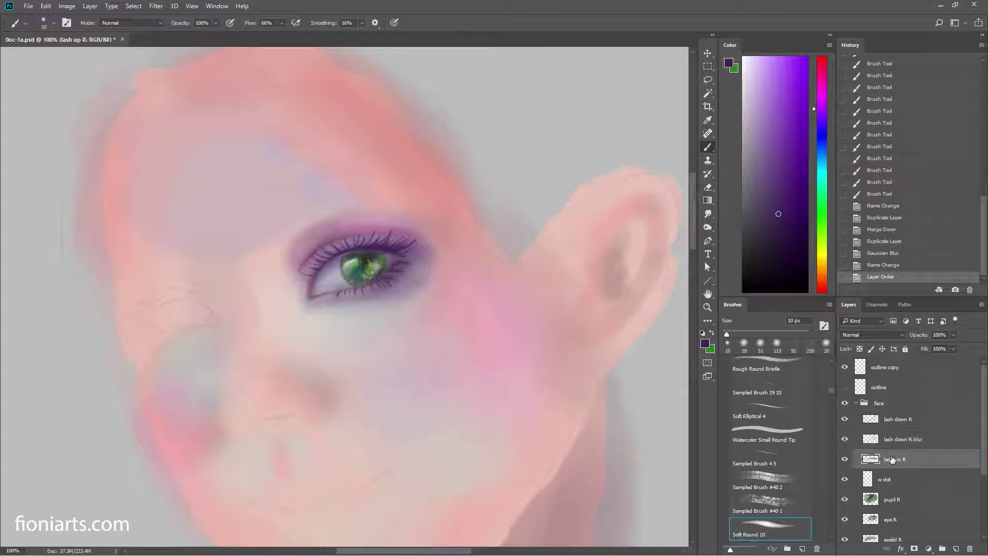
pyautogui.rightClick(894, 462)
pyautogui.click(796, 132)
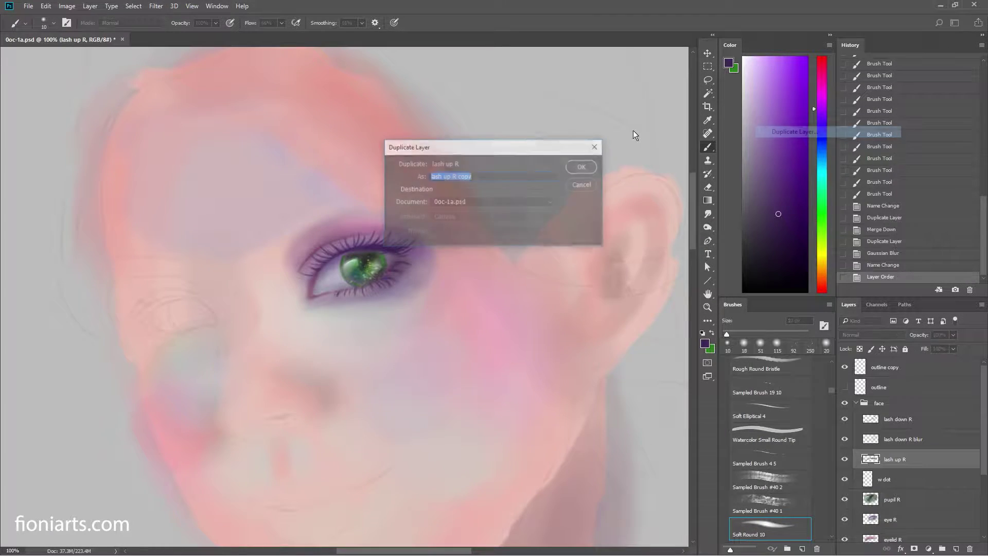
pyautogui.click(584, 166)
pyautogui.click(156, 6)
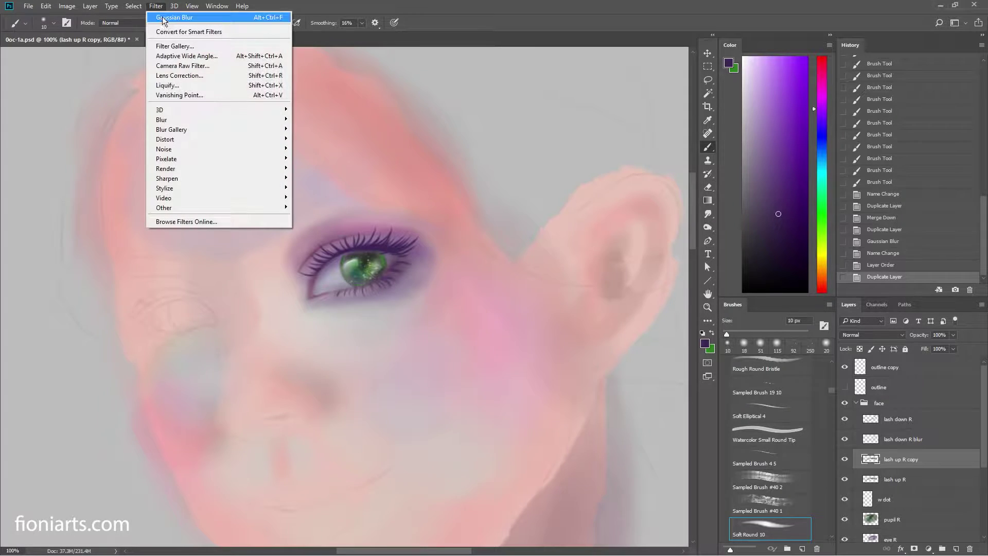
pyautogui.click(170, 16)
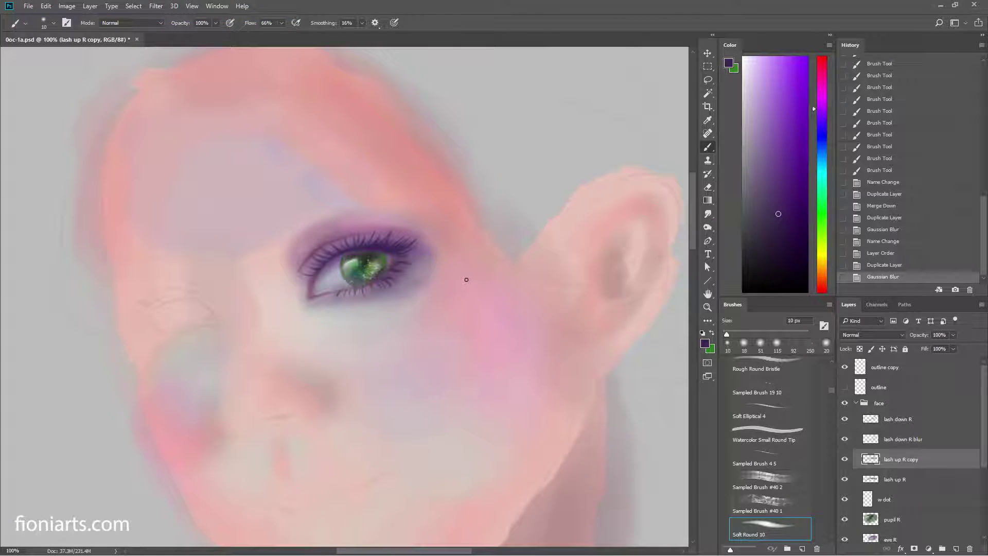
# Step: Rename the blurred copy 'lash up R blur' and reselect lash down R
pyautogui.doubleClick(909, 461)
pyautogui.press('BackSpace')
pyautogui.write('ur')
pyautogui.press('Return')
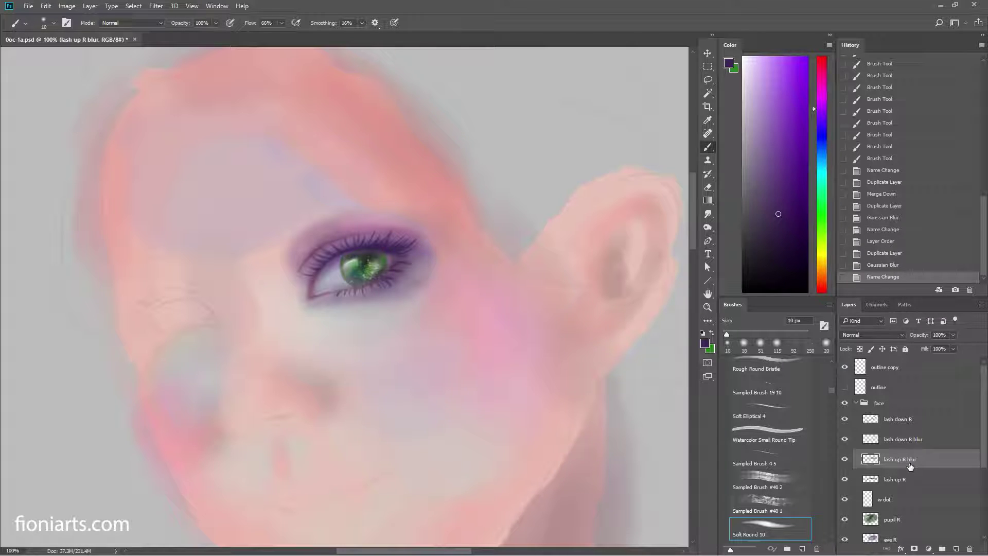
pyautogui.click(885, 418)
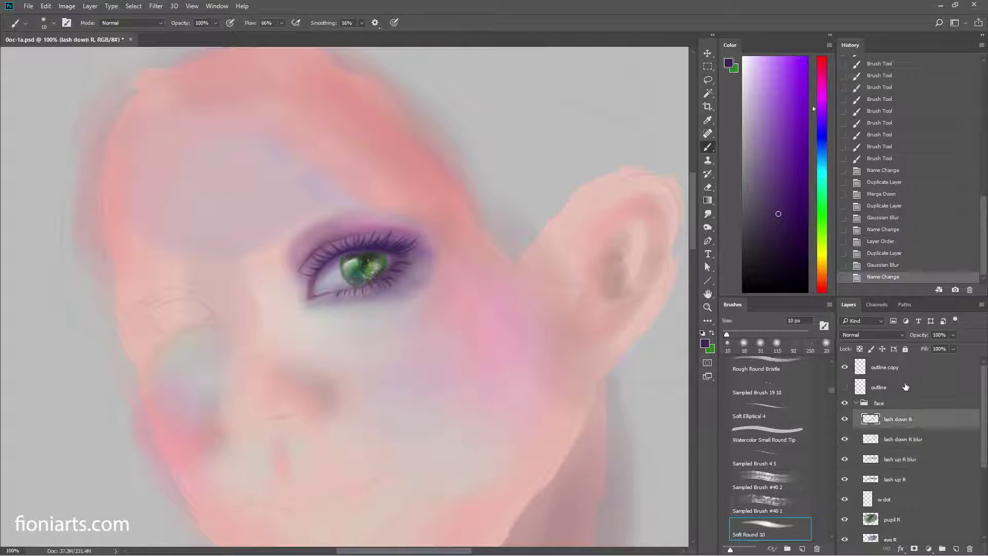
# Step: Create a new empty layer named 'w lash R' from the Layers panel menu
pyautogui.click(981, 304)
pyautogui.click(906, 229)
pyautogui.write('w l')
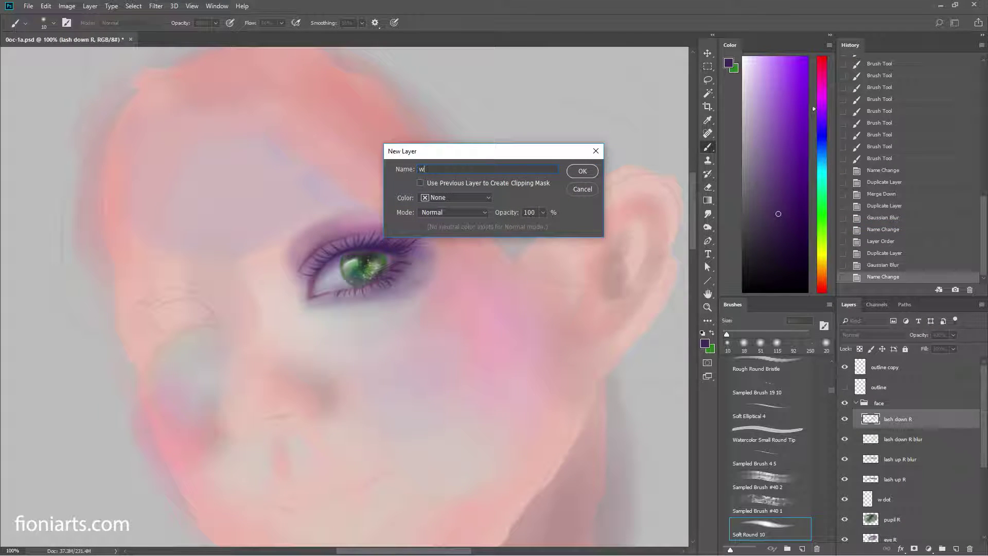
pyautogui.write('ash R')
pyautogui.press('Return')
# Step: Set the paint colour to a light lavender
pyautogui.press('x')
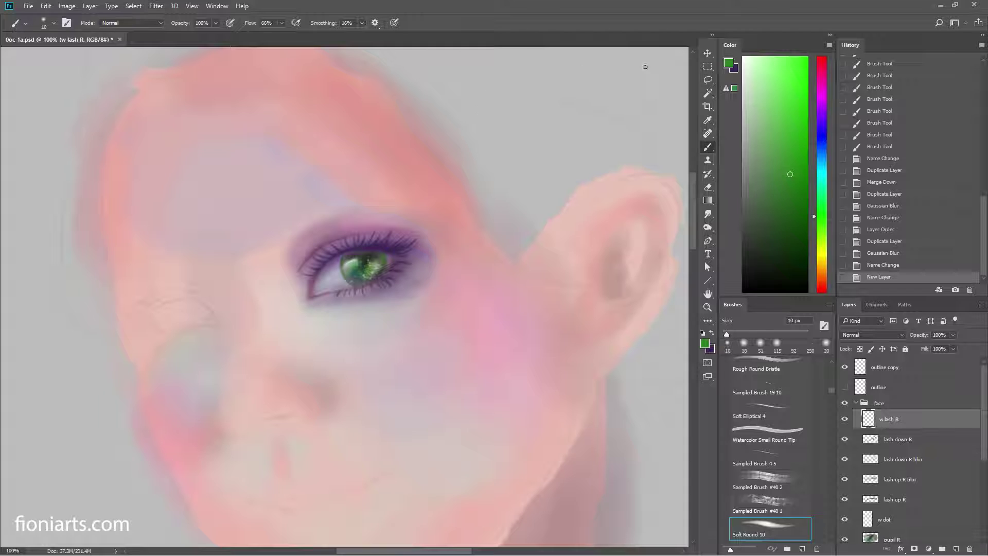
pyautogui.moveTo(748, 69); pyautogui.dragTo(618, 55)
pyautogui.moveTo(822, 159); pyautogui.dragTo(822, 109)
pyautogui.click(757, 55)
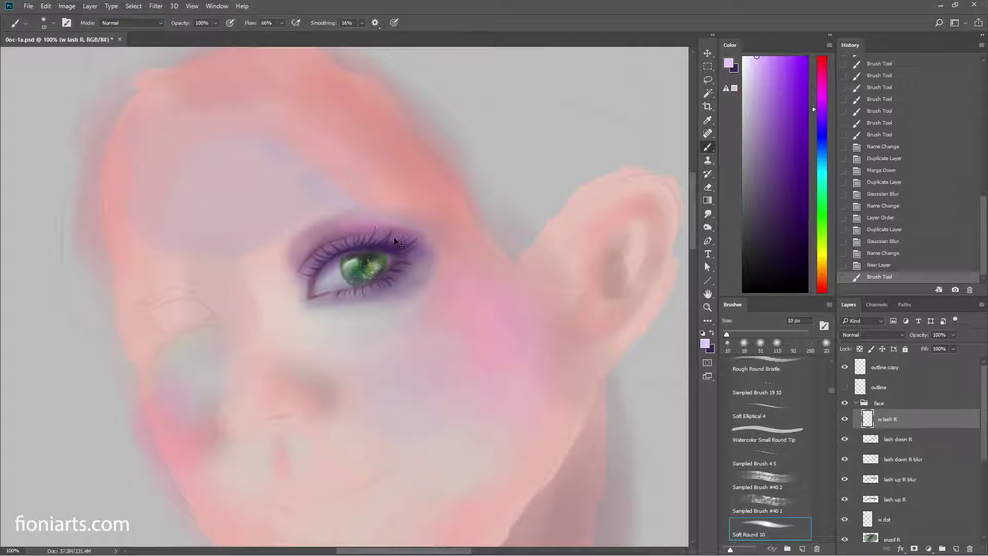
# Step: Test the wet flat-tip watercolor brush, undo, and settle on Soft Round 10
pyautogui.rightClick(404, 307)
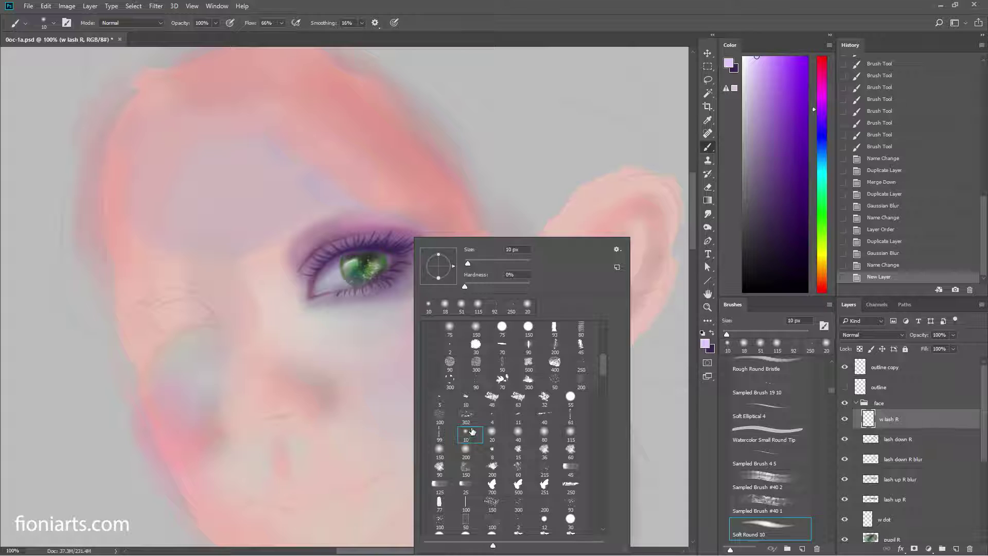
pyautogui.click(466, 398)
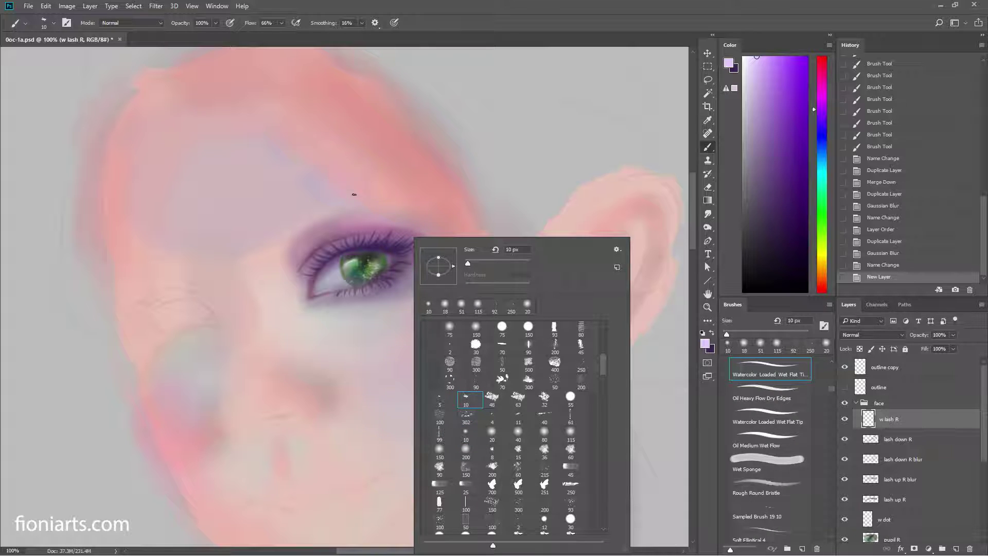
pyautogui.click(389, 232)
pyautogui.moveTo(389, 234); pyautogui.dragTo(391, 242)
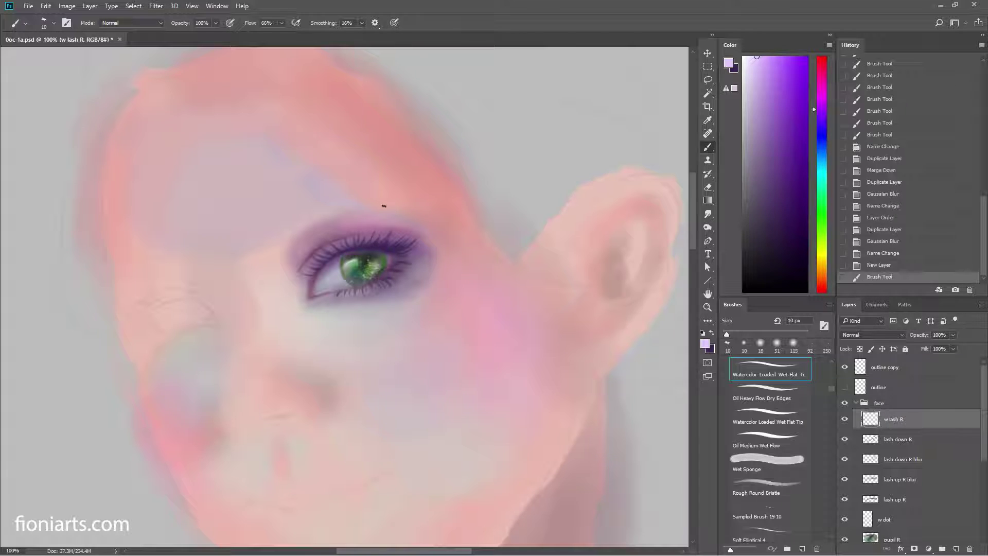
pyautogui.hotkey('ctrl', 'z')
pyautogui.rightClick(426, 240)
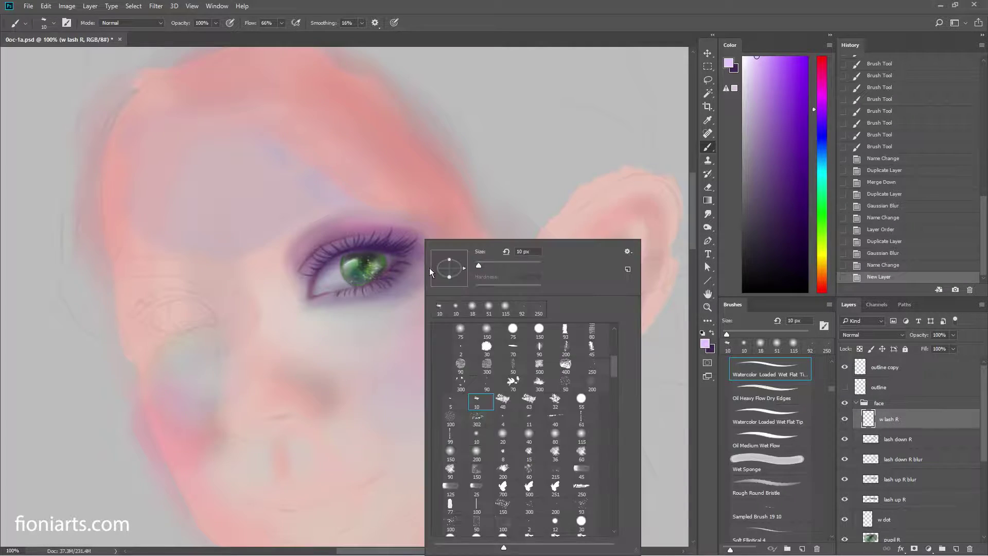
pyautogui.click(476, 435)
pyautogui.click(387, 236)
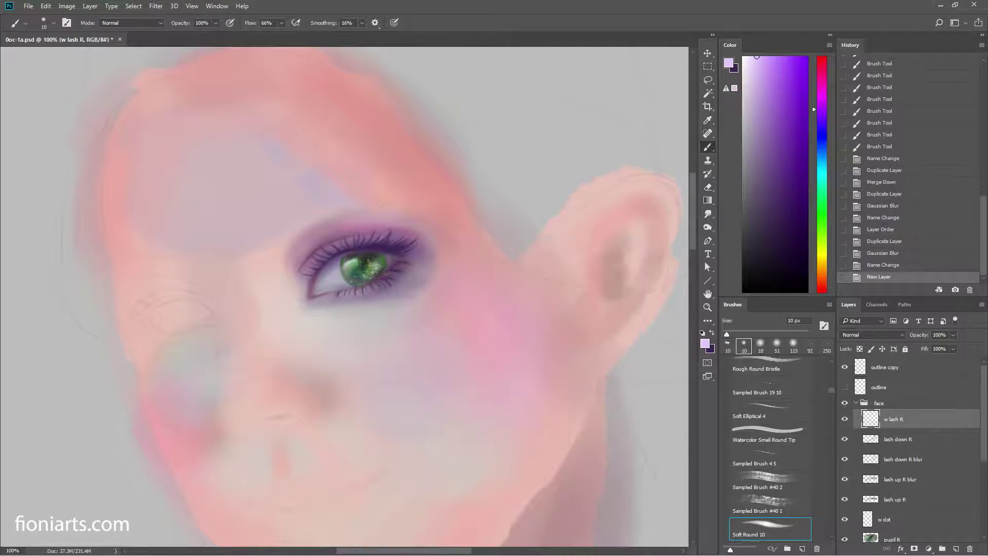
# Step: Paint pale lavender lash strokes along the upper lid, inner corner and lower eyelid
pyautogui.moveTo(377, 241)
pyautogui.mouseDown()
pyautogui.moveTo(378, 221)
pyautogui.moveTo(397, 241)
pyautogui.mouseUp()
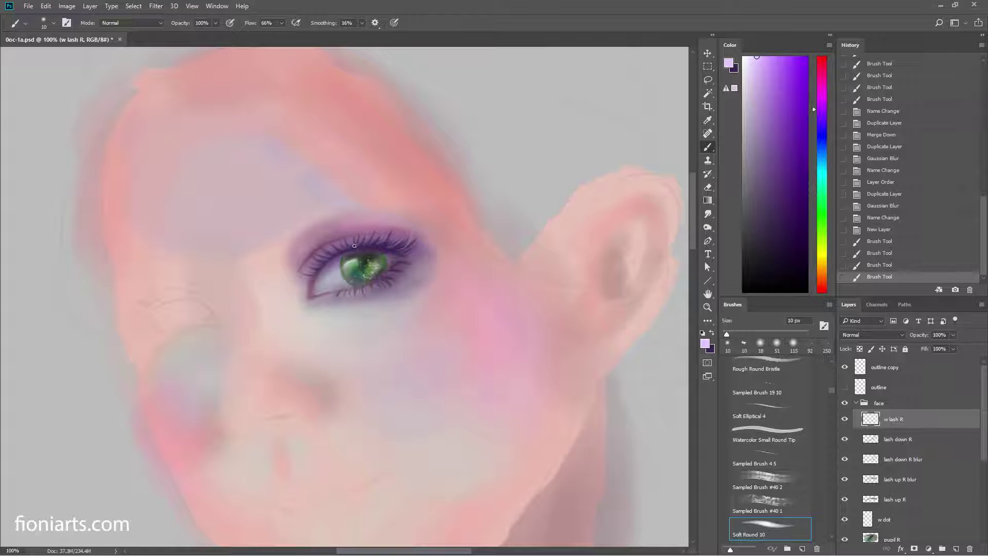
pyautogui.moveTo(346, 249)
pyautogui.mouseDown()
pyautogui.moveTo(336, 223)
pyautogui.moveTo(345, 222)
pyautogui.mouseUp()
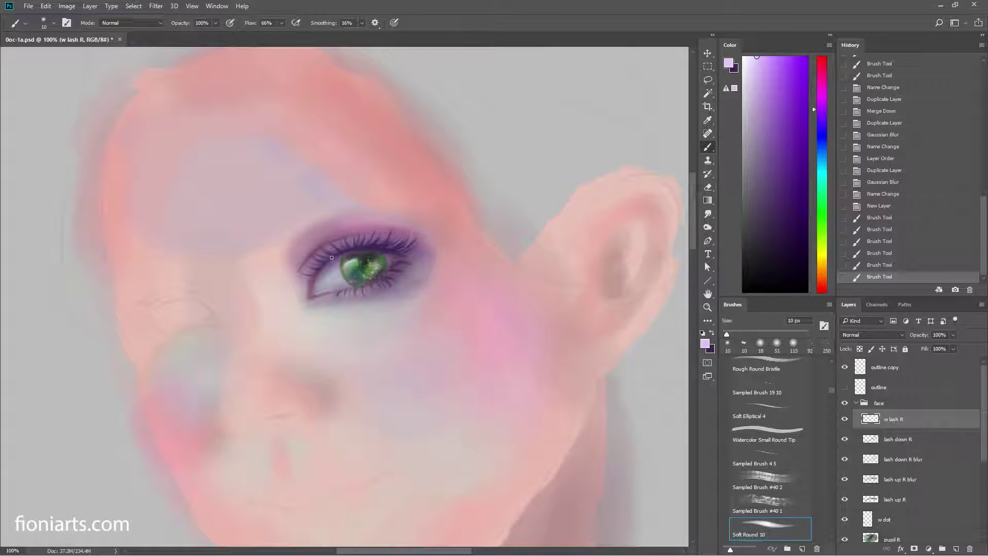
pyautogui.moveTo(337, 260); pyautogui.dragTo(327, 230)
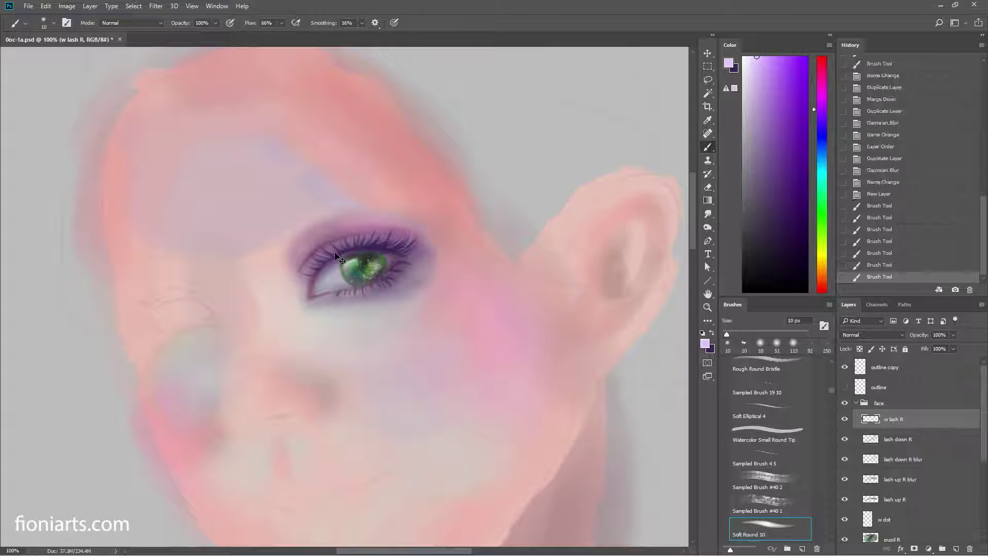
pyautogui.moveTo(340, 260)
pyautogui.mouseDown()
pyautogui.moveTo(327, 242)
pyautogui.moveTo(304, 240)
pyautogui.mouseUp()
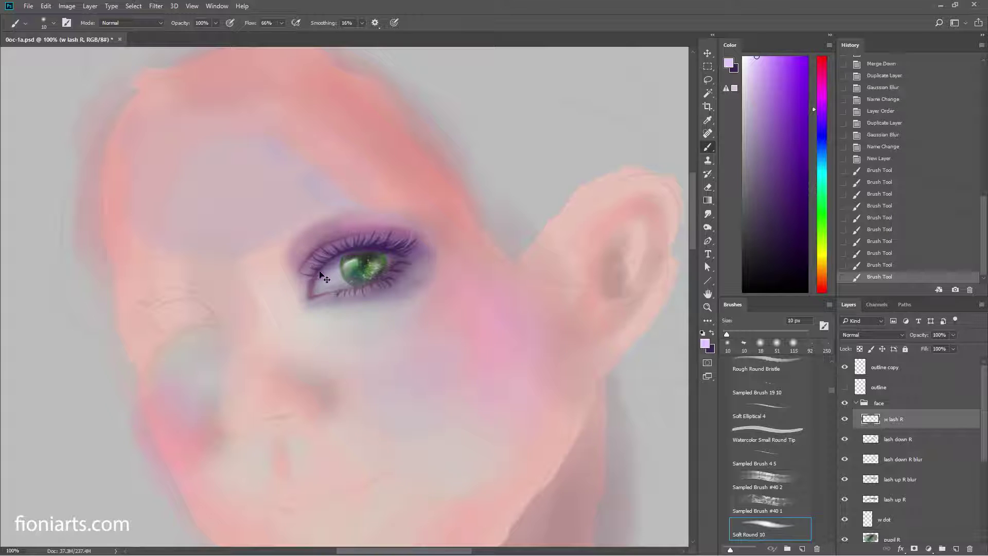
pyautogui.moveTo(322, 273); pyautogui.dragTo(301, 259)
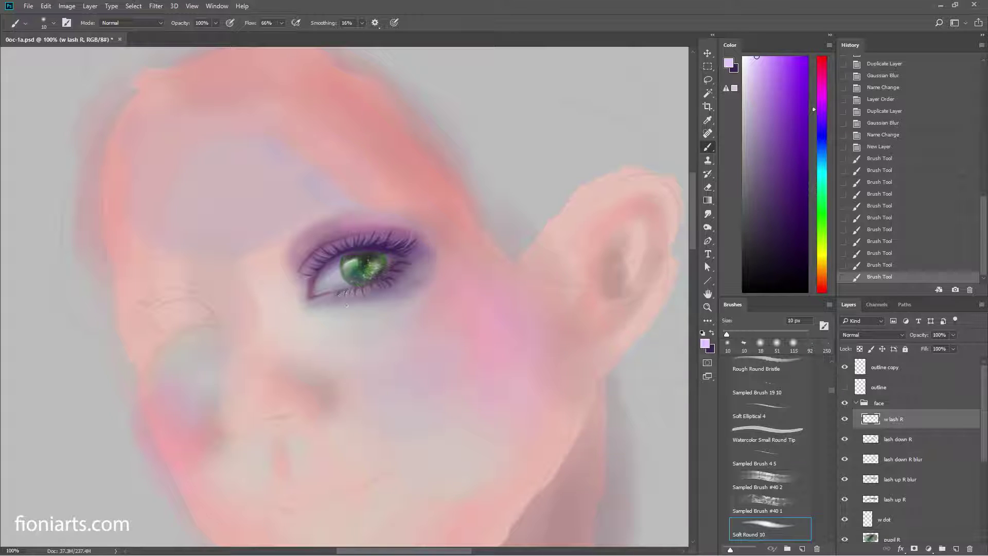
pyautogui.moveTo(346, 305); pyautogui.dragTo(360, 293)
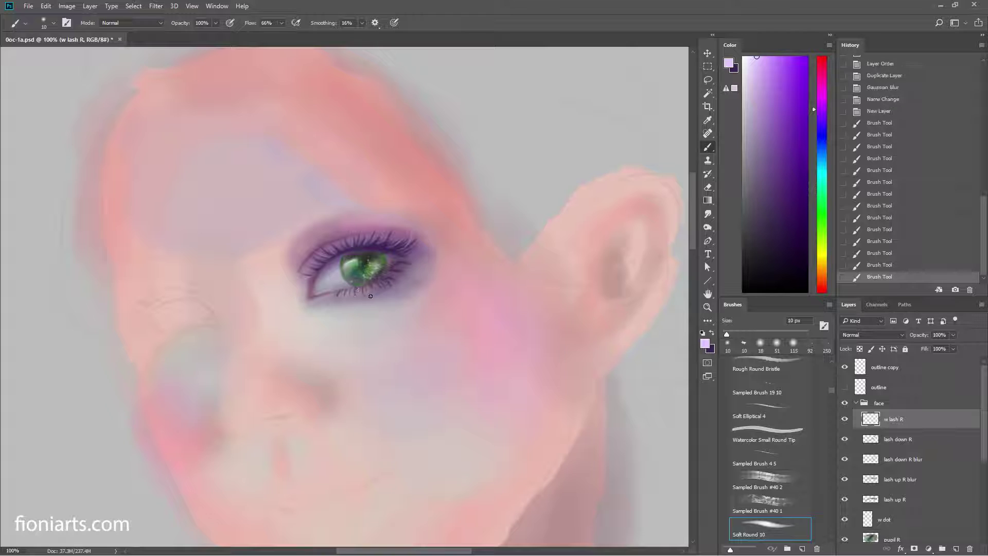
pyautogui.moveTo(367, 285)
pyautogui.mouseDown()
pyautogui.moveTo(381, 295)
pyautogui.moveTo(398, 263)
pyautogui.mouseUp()
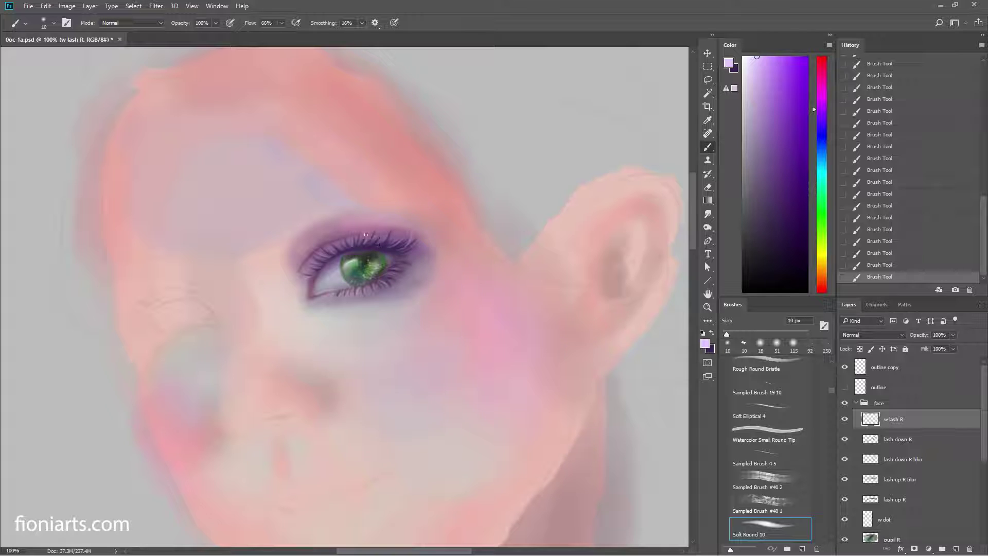
# Step: Toggle w lash R, lash up R blur and lash up R visibility to compare the lashes
pyautogui.click(898, 538)
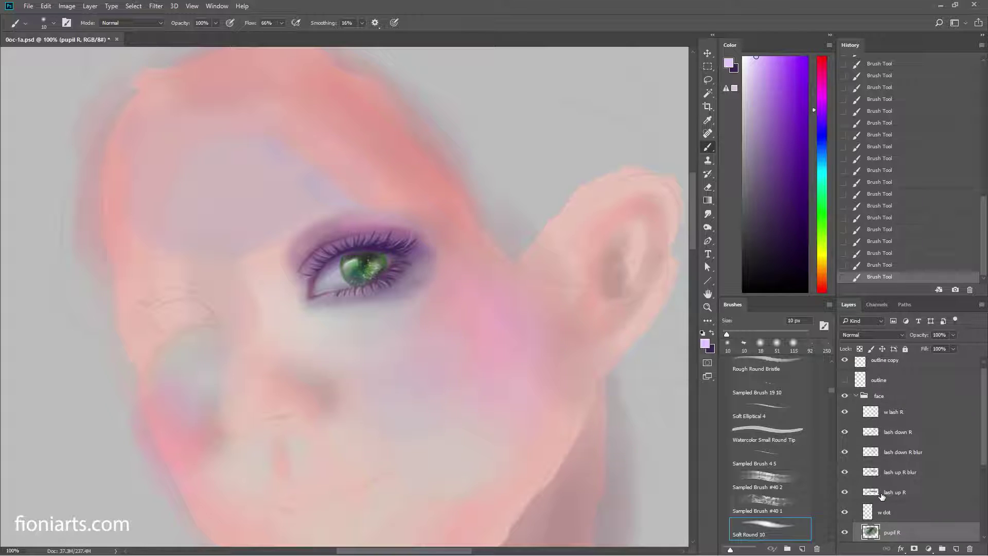
pyautogui.click(845, 412)
pyautogui.click(845, 472)
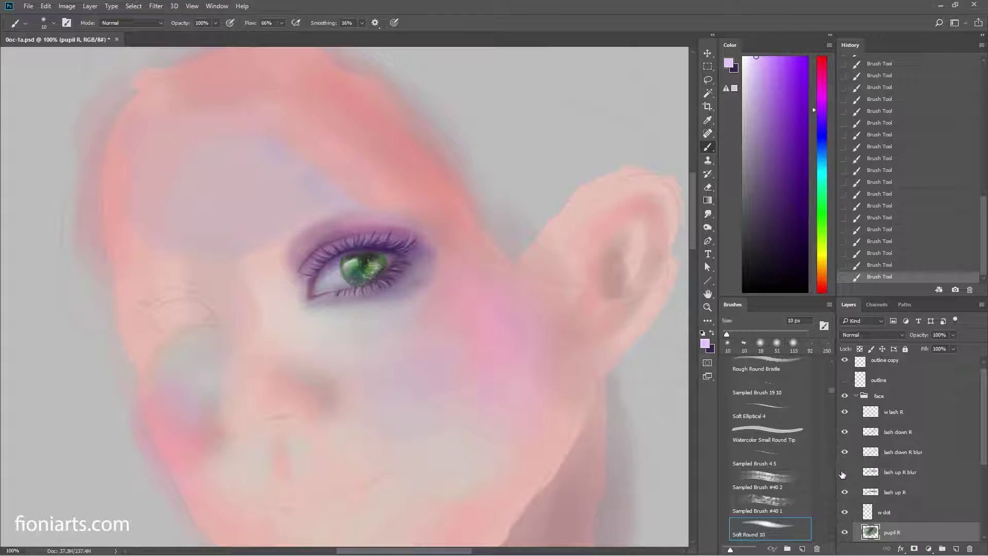
pyautogui.click(845, 492)
pyautogui.click(906, 494)
# Step: Erase stray upper-lash marks on lash up R with a 10 px soft round eraser
pyautogui.press('e')
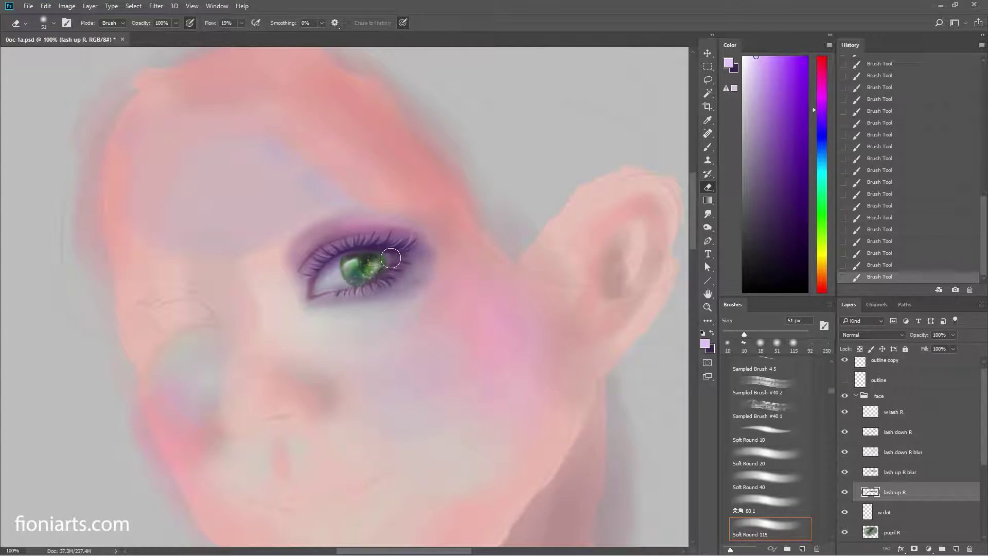
pyautogui.rightClick(408, 241)
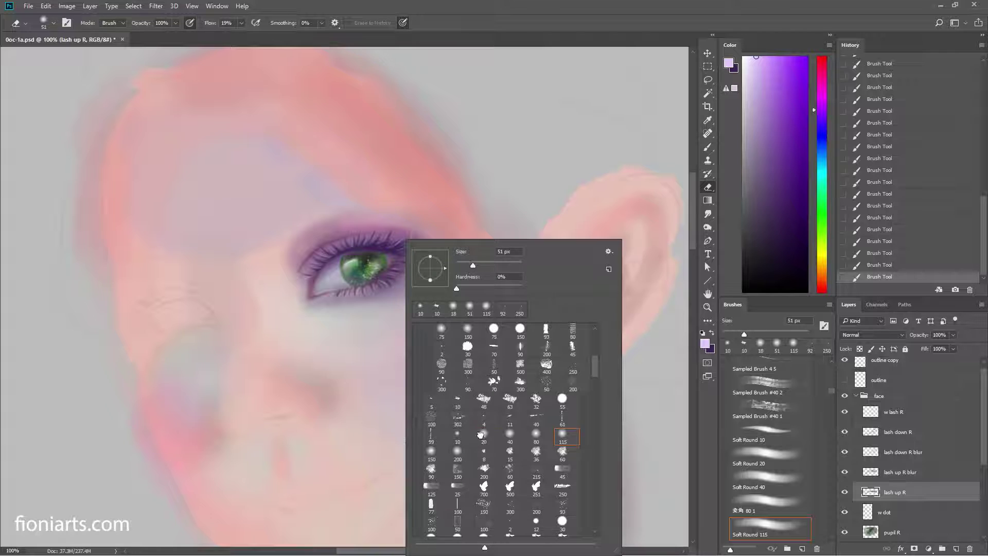
pyautogui.click(457, 435)
pyautogui.press('Return')
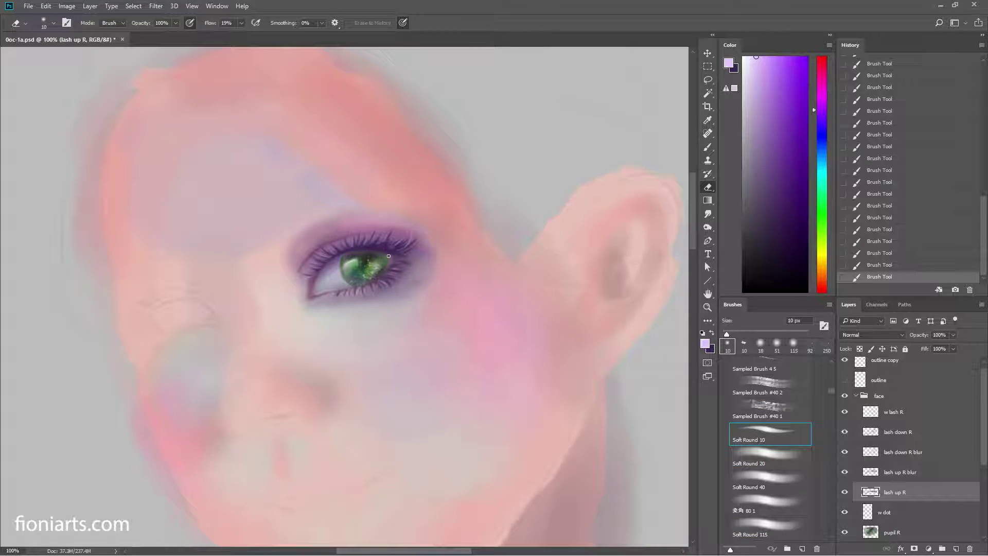
pyautogui.moveTo(387, 255); pyautogui.dragTo(393, 256)
pyautogui.moveTo(393, 256); pyautogui.dragTo(395, 256)
# Step: On pupil R, paint sampled dark and light green dabs plus purple at the iris edge
pyautogui.click(906, 533)
pyautogui.press('b')
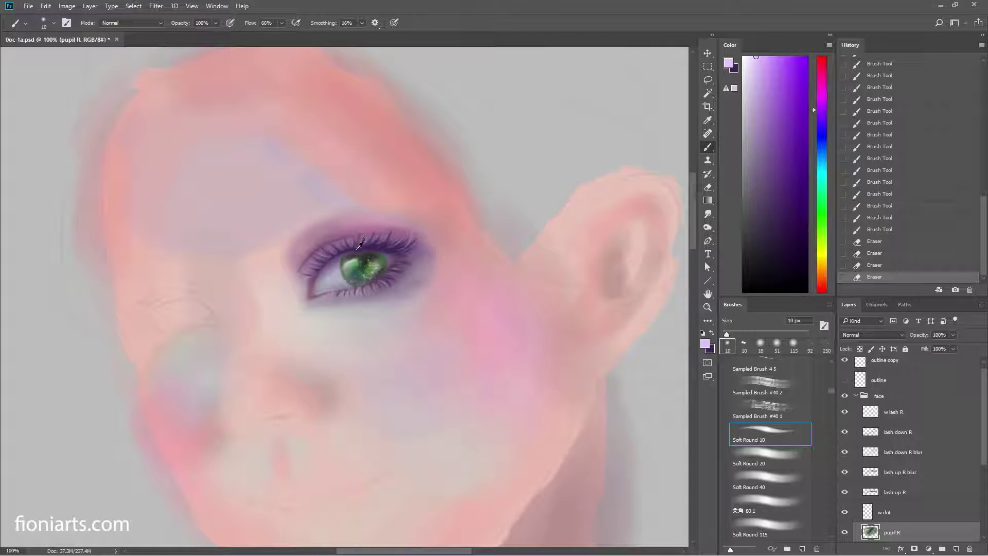
pyautogui.keyDown('alt'); pyautogui.click(366, 259); pyautogui.keyUp('alt')
pyautogui.click(361, 253)
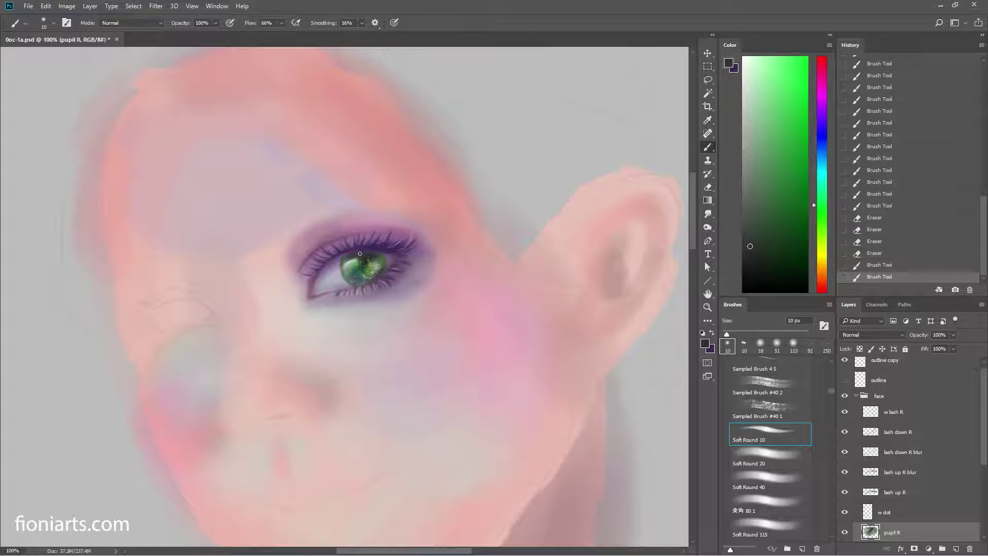
pyautogui.click(386, 253)
pyautogui.click(377, 252)
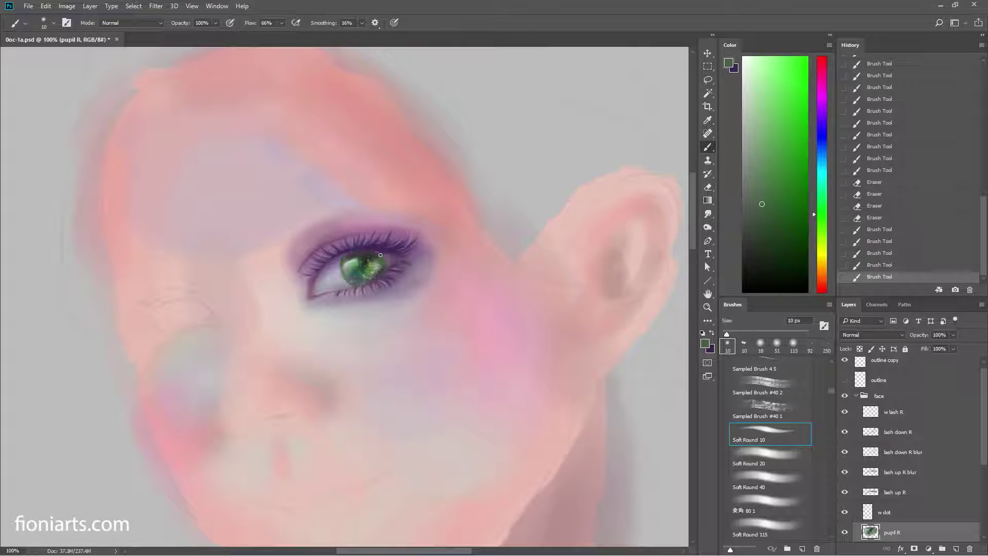
pyautogui.click(345, 256)
pyautogui.click(345, 256)
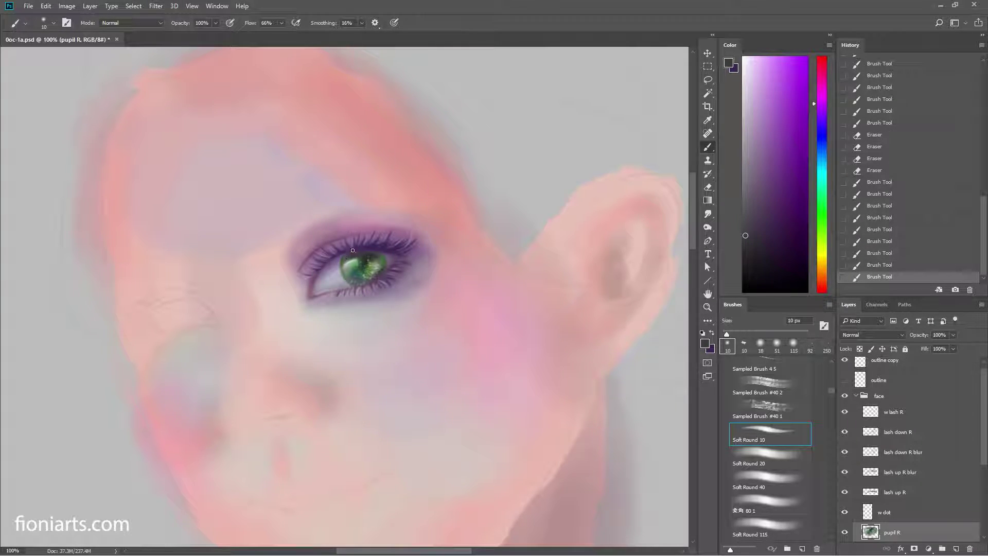
# Step: Add more sampled dark and light green touches across the iris, then select eyelid R
pyautogui.click(347, 253)
pyautogui.keyDown('alt'); pyautogui.click(346, 252); pyautogui.keyUp('alt')
pyautogui.click(347, 253)
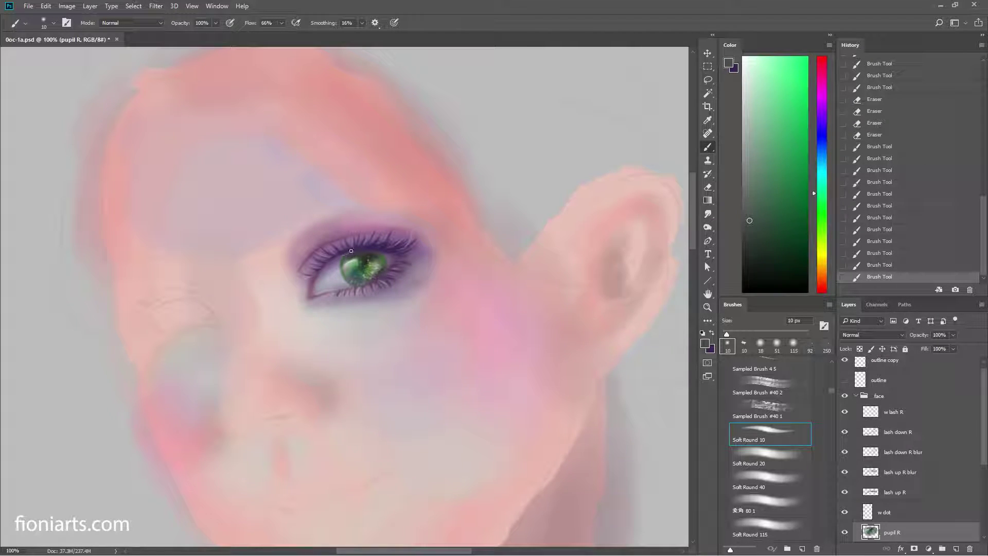
pyautogui.click(357, 255)
pyautogui.keyDown('alt'); pyautogui.click(361, 256); pyautogui.keyUp('alt')
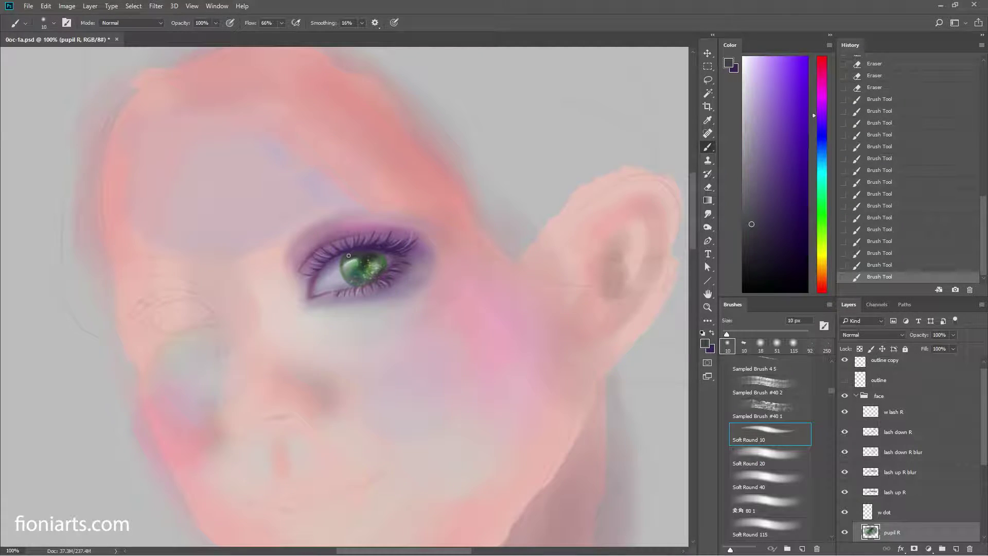
pyautogui.click(371, 253)
pyautogui.click(376, 252)
pyautogui.keyDown('alt'); pyautogui.click(387, 252); pyautogui.keyUp('alt')
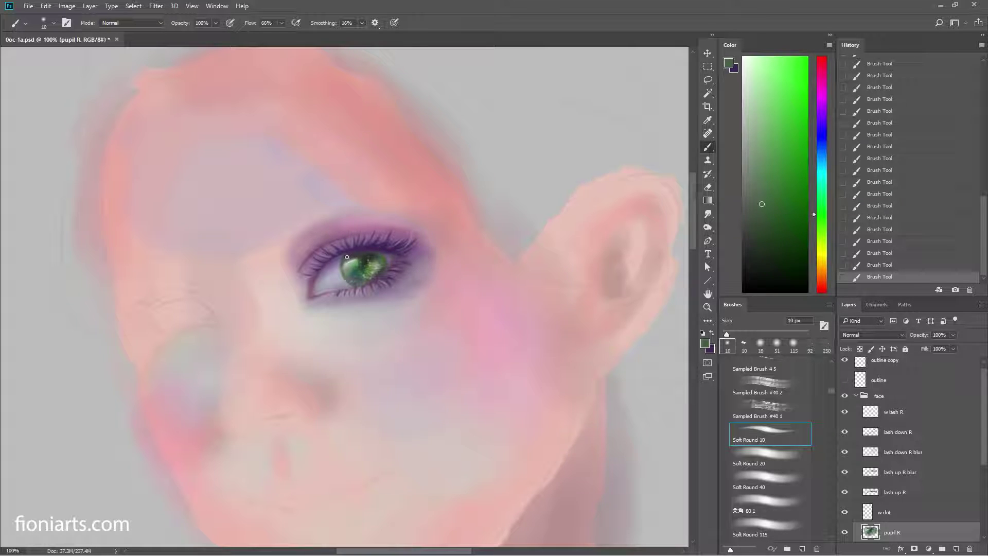
pyautogui.moveTo(984, 445); pyautogui.dragTo(982, 490)
pyautogui.click(909, 498)
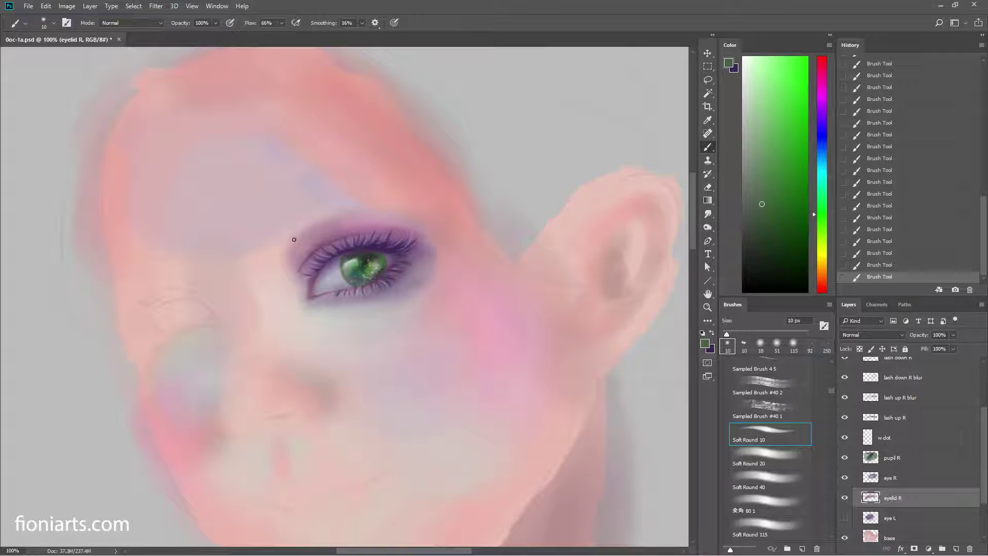
# Step: Brush a dark rose along the inner lower eyelid rim on eyelid R, toggling it to compare
pyautogui.click(822, 60)
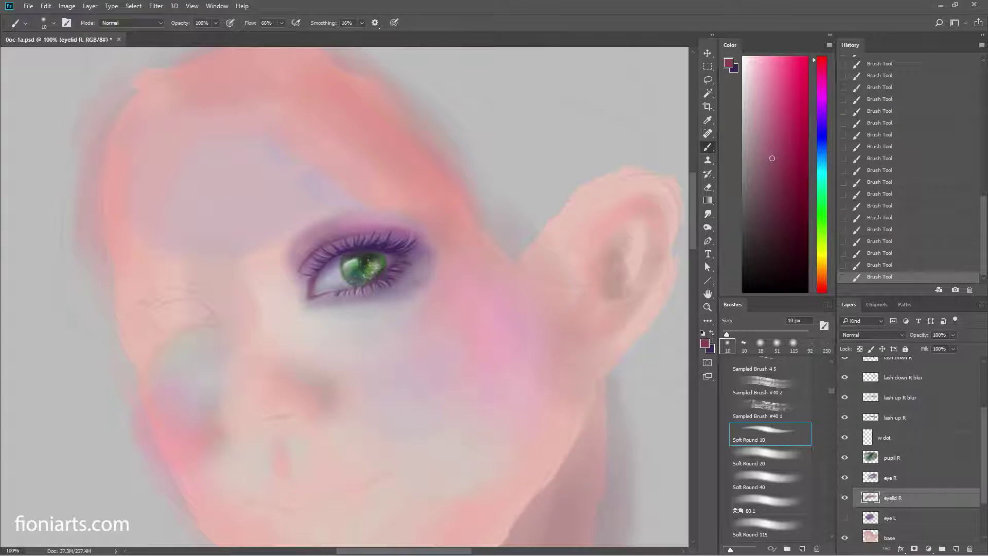
pyautogui.moveTo(770, 159); pyautogui.dragTo(777, 168)
pyautogui.moveTo(309, 294); pyautogui.dragTo(316, 290)
pyautogui.click(845, 498)
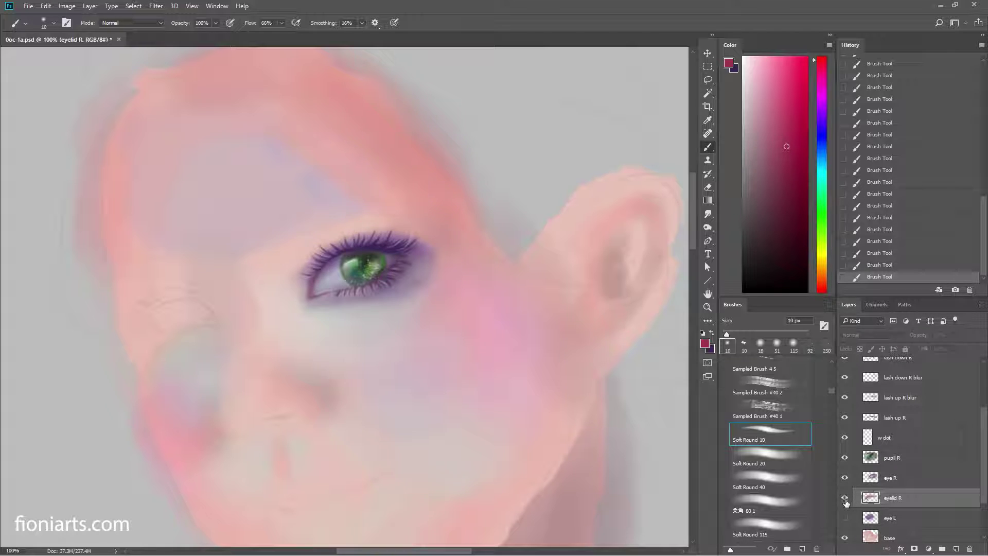
pyautogui.click(707, 80)
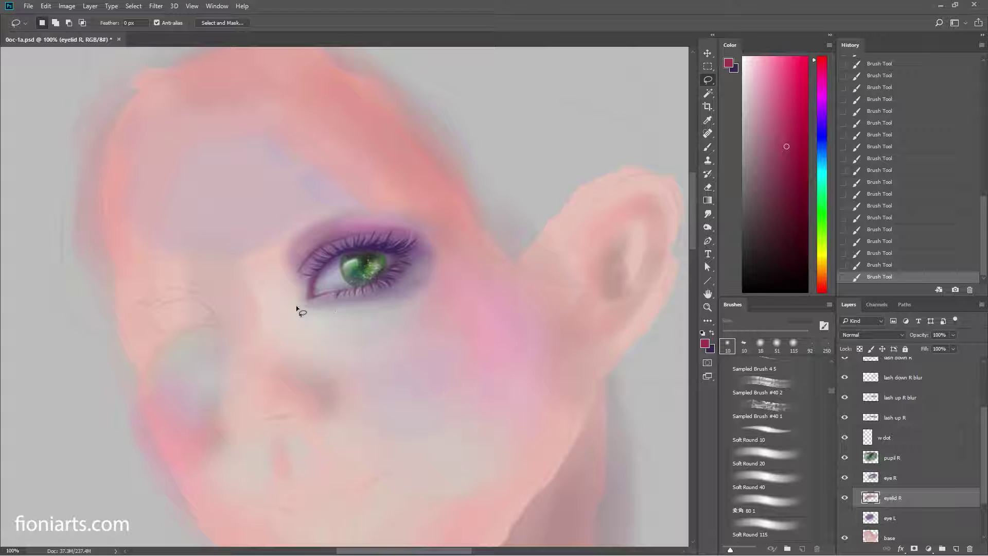
# Step: Lasso the inner eye corner, cut it to Layer 2 and move it above eye R
pyautogui.moveTo(291, 314)
pyautogui.mouseDown()
pyautogui.moveTo(301, 295)
pyautogui.moveTo(368, 291)
pyautogui.mouseUp()
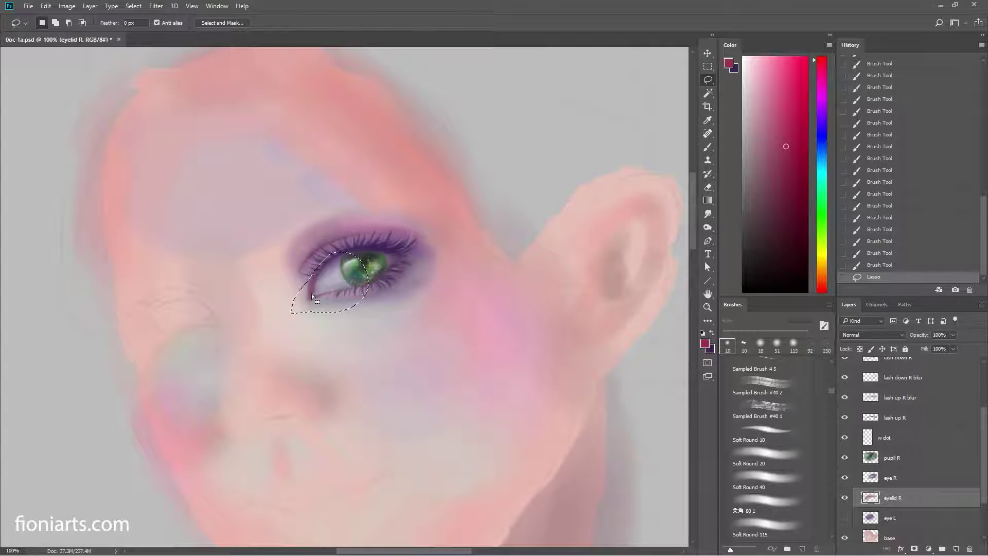
pyautogui.rightClick(313, 296)
pyautogui.click(402, 389)
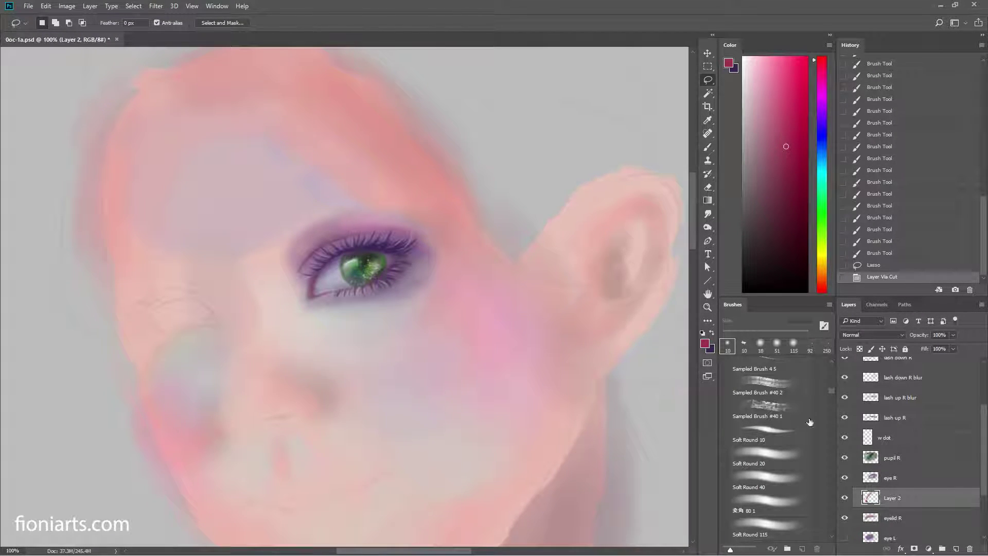
pyautogui.scroll(-3, 949, 466)
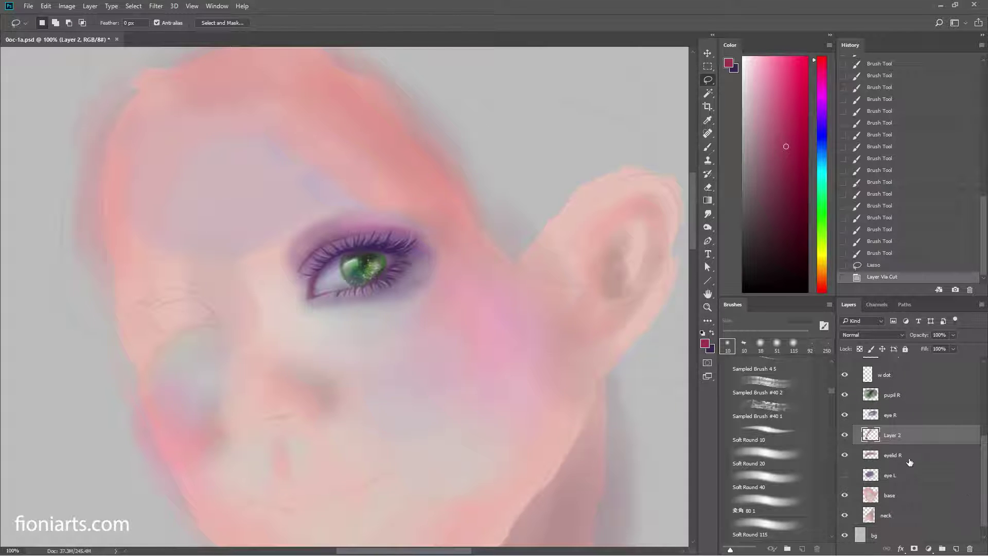
pyautogui.moveTo(895, 439); pyautogui.dragTo(855, 426)
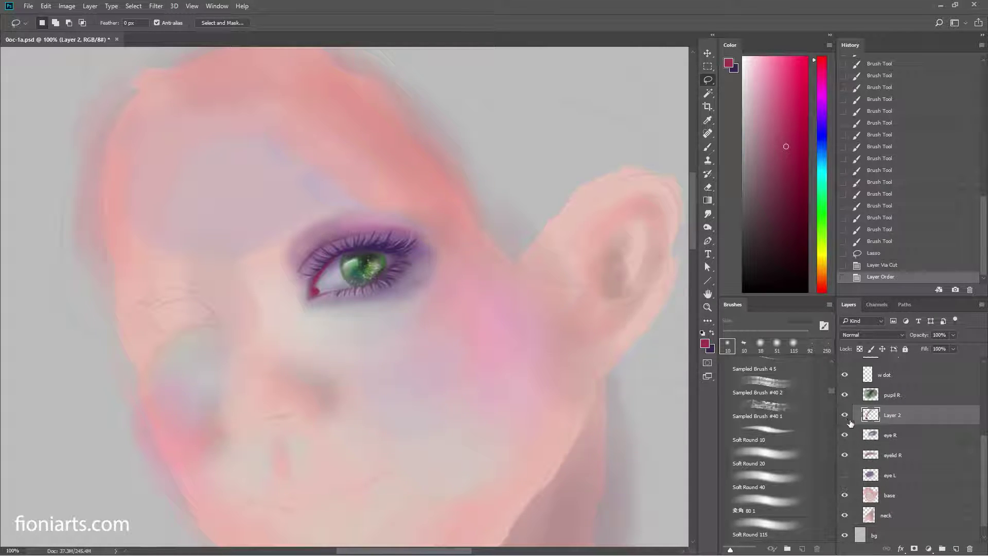
# Step: Erase excess at the inner corner with a 39 px eraser and merge Layer 2 into eye R
pyautogui.press('e')
pyautogui.rightClick(341, 239)
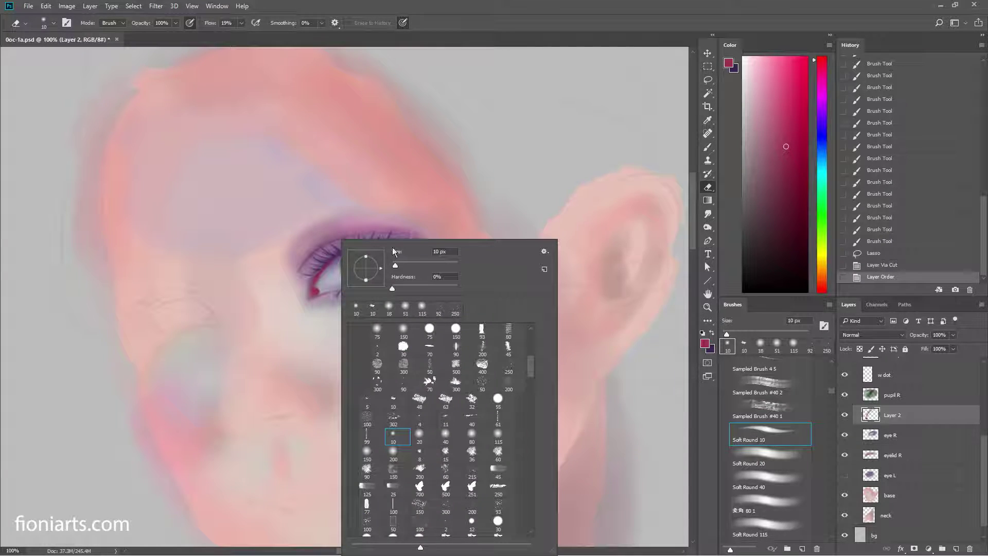
pyautogui.moveTo(396, 265); pyautogui.dragTo(404, 265)
pyautogui.press('Return')
pyautogui.moveTo(329, 271)
pyautogui.mouseDown()
pyautogui.moveTo(315, 295)
pyautogui.moveTo(321, 273)
pyautogui.mouseUp()
pyautogui.moveTo(323, 272)
pyautogui.mouseDown()
pyautogui.moveTo(340, 255)
pyautogui.moveTo(325, 272)
pyautogui.mouseUp()
pyautogui.moveTo(316, 278)
pyautogui.mouseDown()
pyautogui.moveTo(328, 261)
pyautogui.moveTo(315, 294)
pyautogui.mouseUp()
pyautogui.moveTo(315, 293)
pyautogui.mouseDown()
pyautogui.moveTo(330, 278)
pyautogui.moveTo(317, 295)
pyautogui.mouseUp()
pyautogui.moveTo(317, 295)
pyautogui.mouseDown()
pyautogui.moveTo(328, 278)
pyautogui.moveTo(319, 294)
pyautogui.mouseUp()
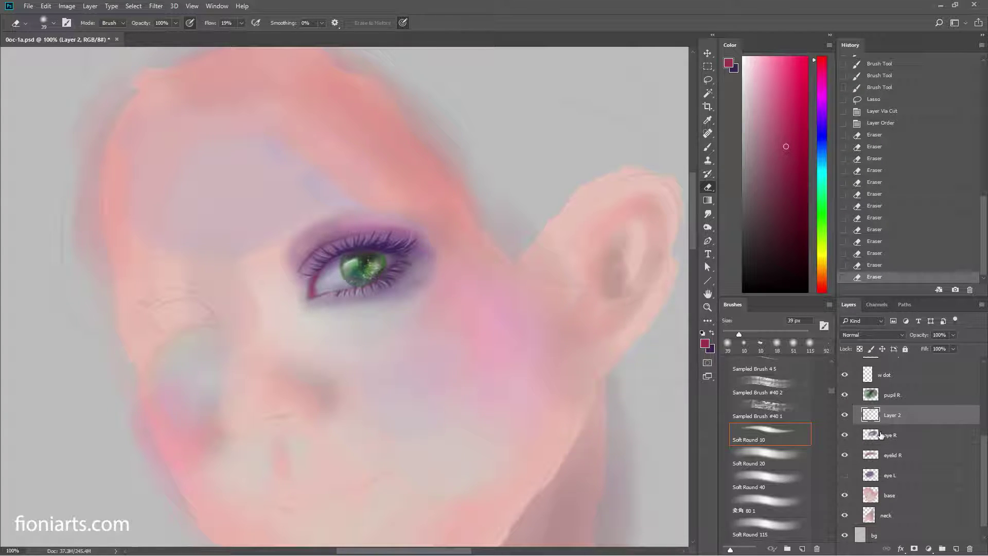
pyautogui.hotkey('ctrl', 'e')
pyautogui.press('b')
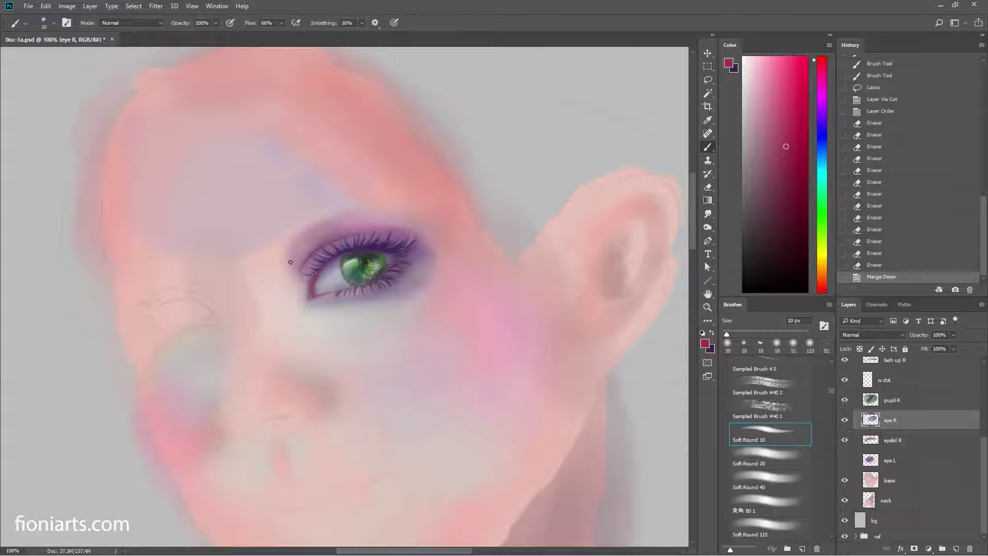
# Step: Paint small pink touches near the iris and inner eye corner with a 34 px brush
pyautogui.click(341, 259)
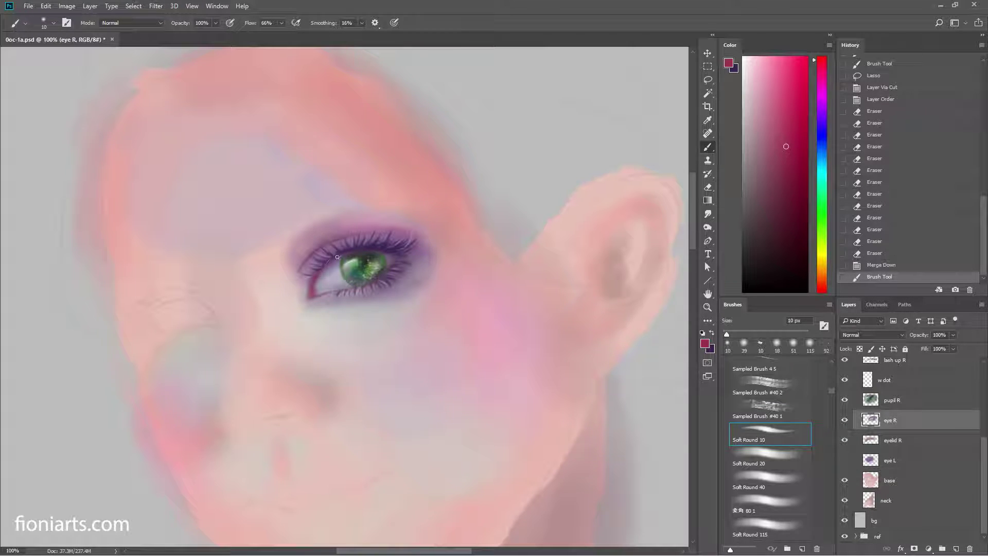
pyautogui.click(320, 292)
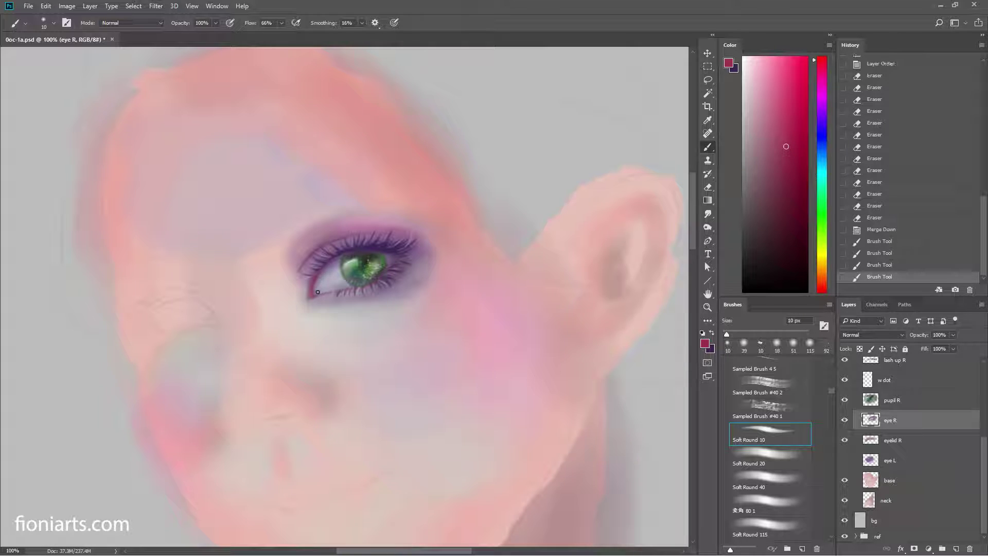
pyautogui.rightClick(323, 292)
pyautogui.moveTo(380, 263); pyautogui.dragTo(388, 264)
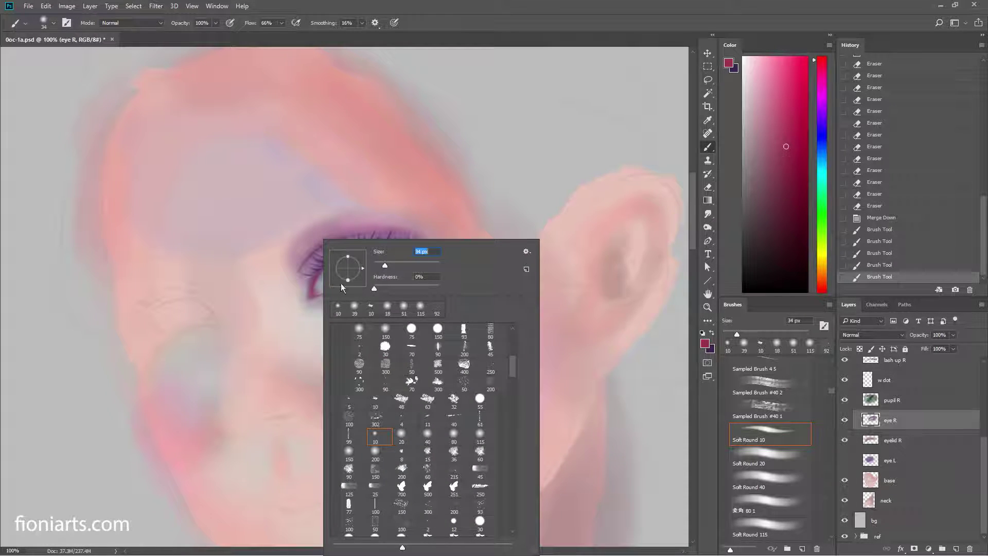
pyautogui.press('Return')
pyautogui.click(320, 292)
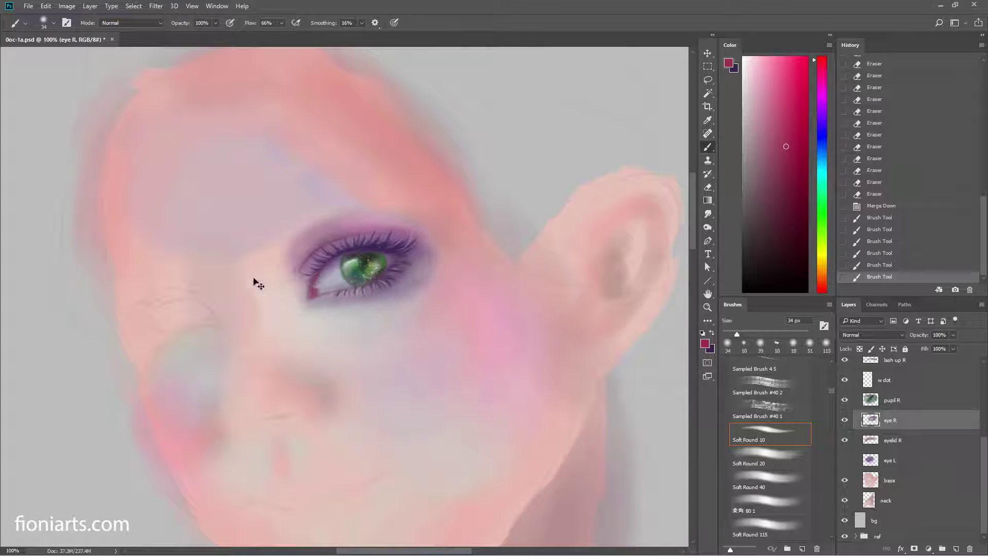
pyautogui.click(315, 286)
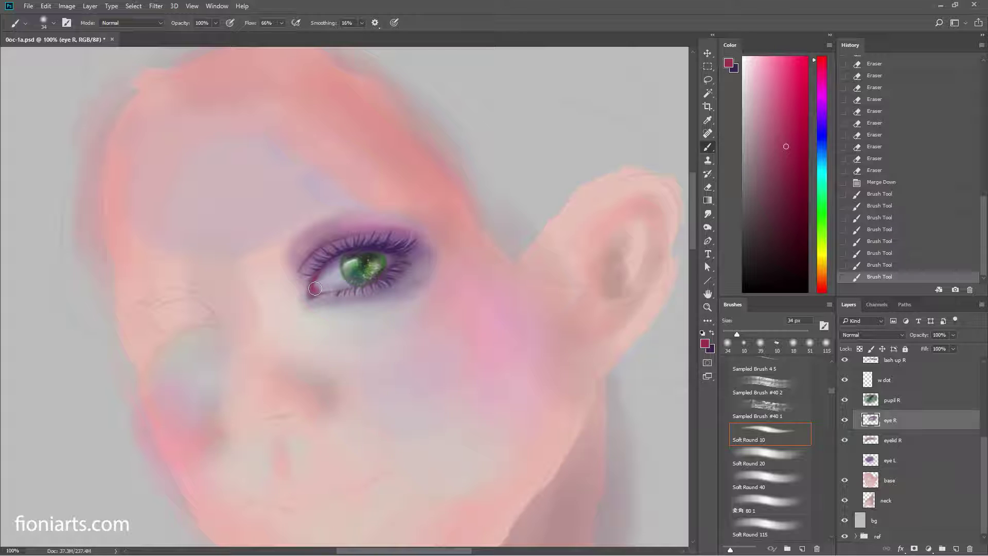
# Step: With a 17 px brush and a lighter saturated pink, paint the rim along the lower lid
pyautogui.rightClick(321, 291)
pyautogui.moveTo(389, 264); pyautogui.dragTo(383, 263)
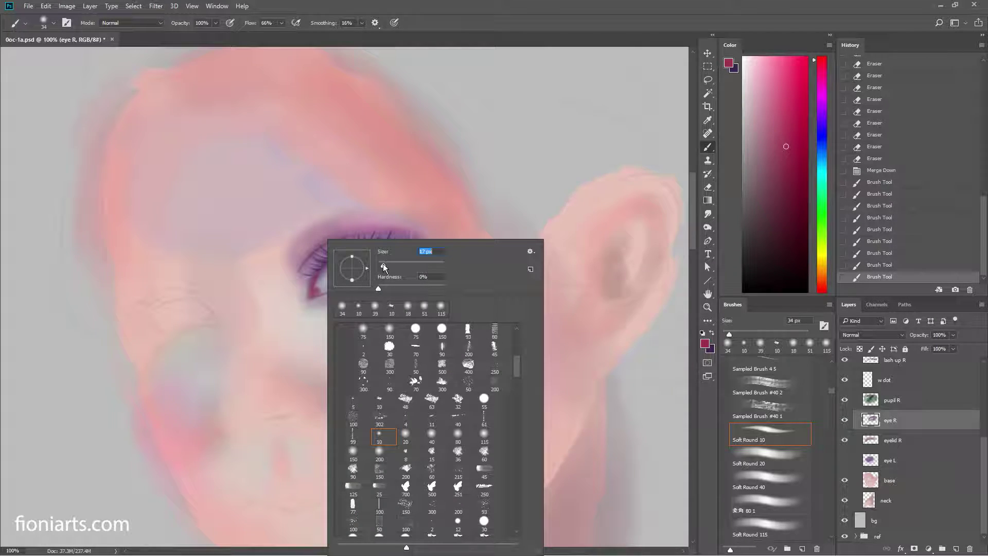
pyautogui.press('Return')
pyautogui.click(321, 293)
pyautogui.click(332, 292)
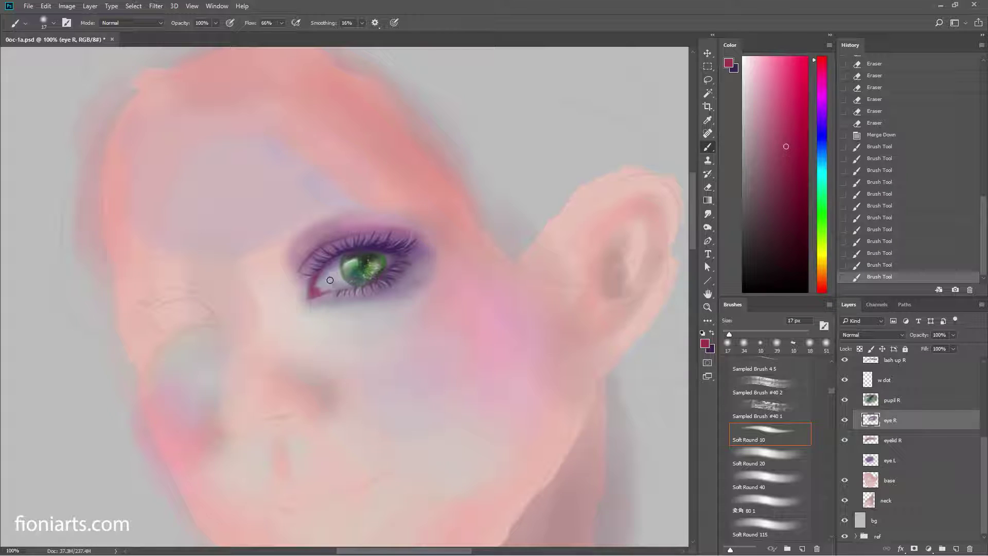
pyautogui.click(779, 118)
pyautogui.click(769, 123)
pyautogui.click(774, 123)
pyautogui.moveTo(318, 295)
pyautogui.mouseDown()
pyautogui.moveTo(360, 286)
pyautogui.moveTo(347, 290)
pyautogui.mouseUp()
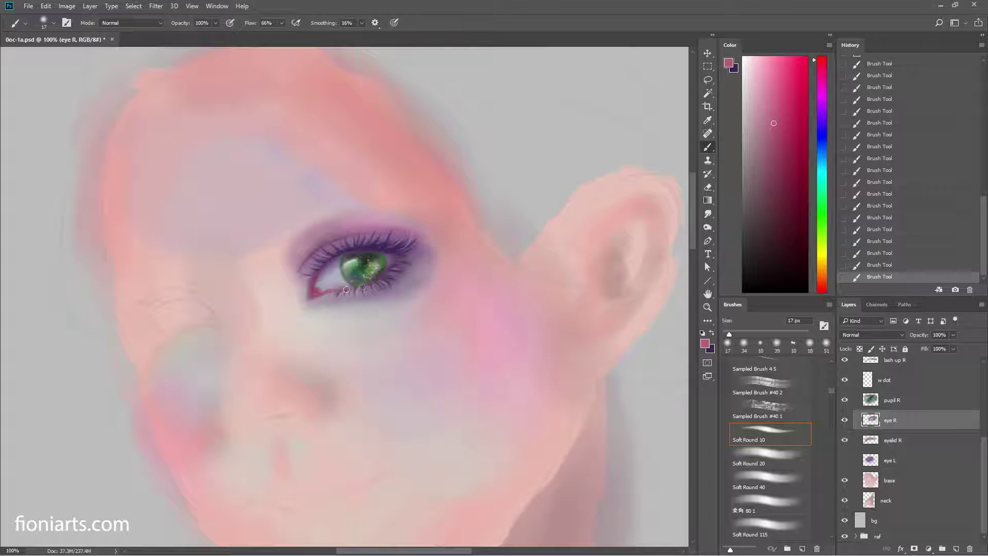
# Step: Switch to the 10 px flat watercolour tip and pick dark purple, then mauve-magenta
pyautogui.rightClick(366, 283)
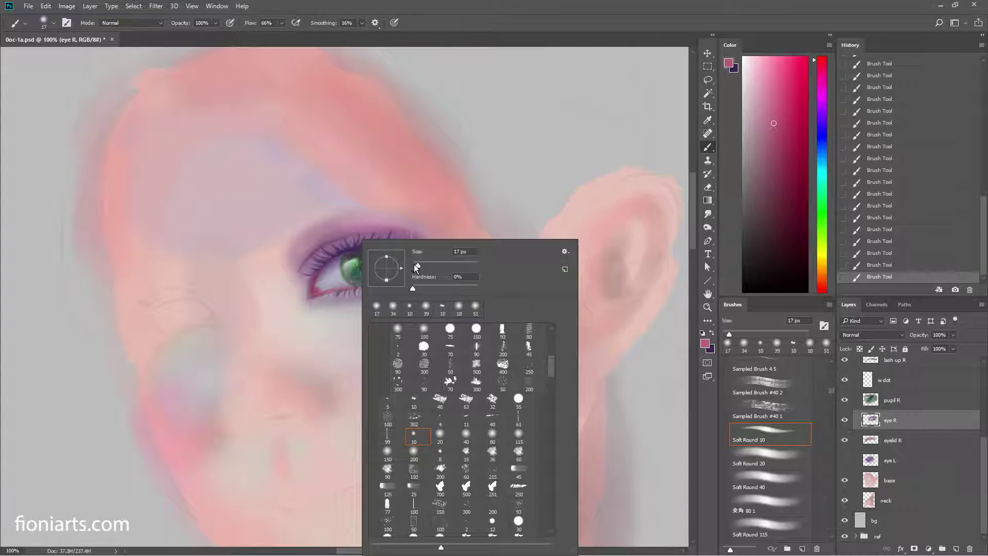
pyautogui.click(414, 400)
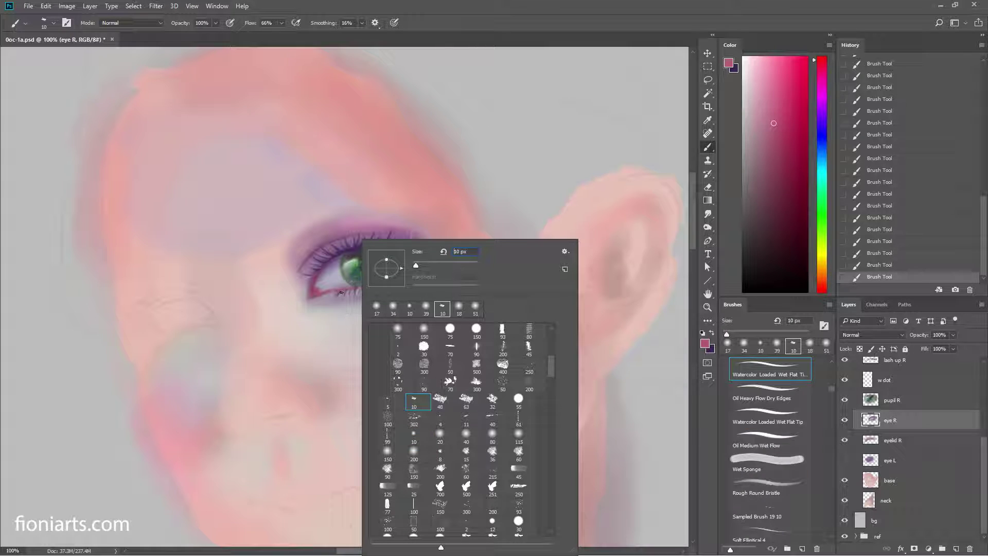
pyautogui.press('Return')
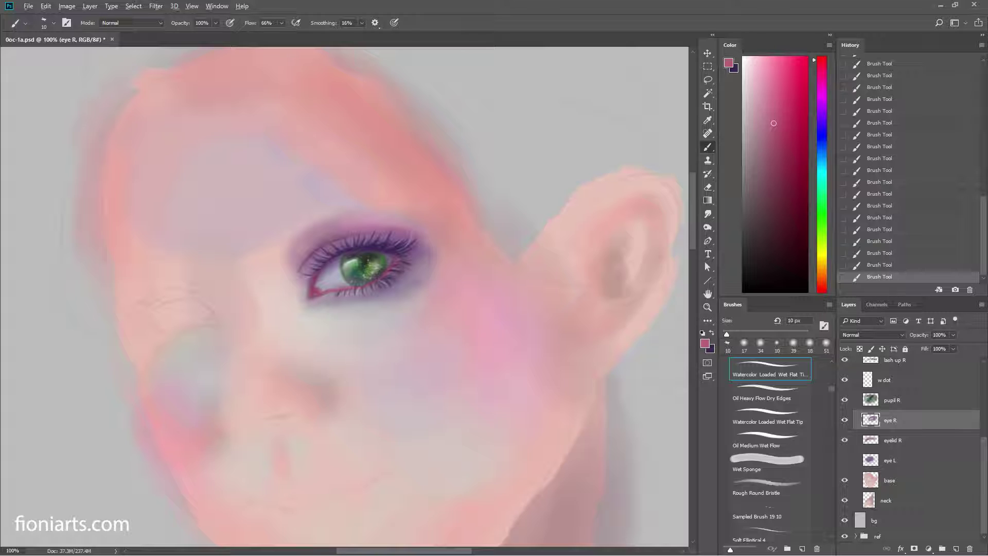
pyautogui.keyDown('alt'); pyautogui.click(412, 247); pyautogui.keyUp('alt')
pyautogui.keyDown('alt'); pyautogui.click(322, 268); pyautogui.keyUp('alt')
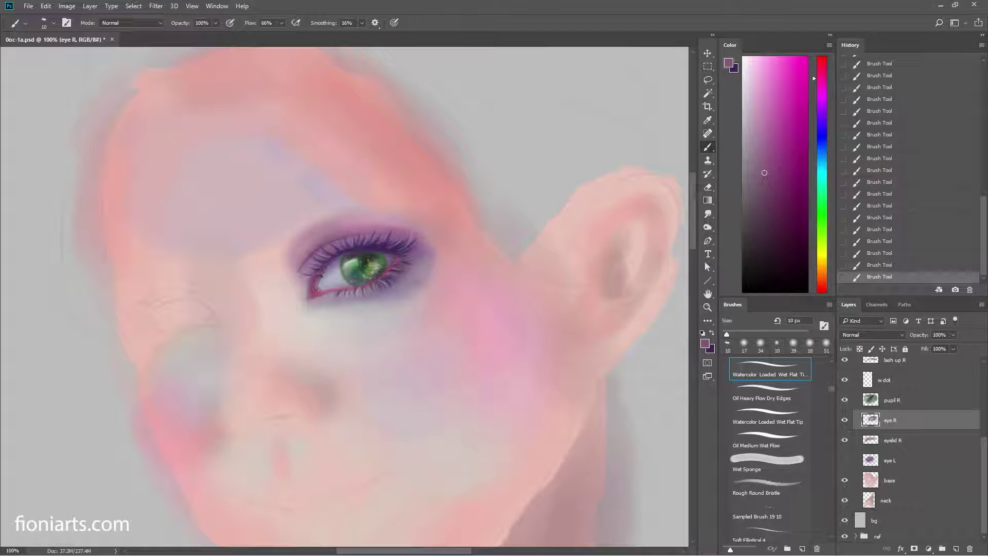
# Step: Paint lavender with a soft round brush over the dark mark at the inner corner
pyautogui.keyDown('alt'); pyautogui.click(321, 270); pyautogui.keyUp('alt')
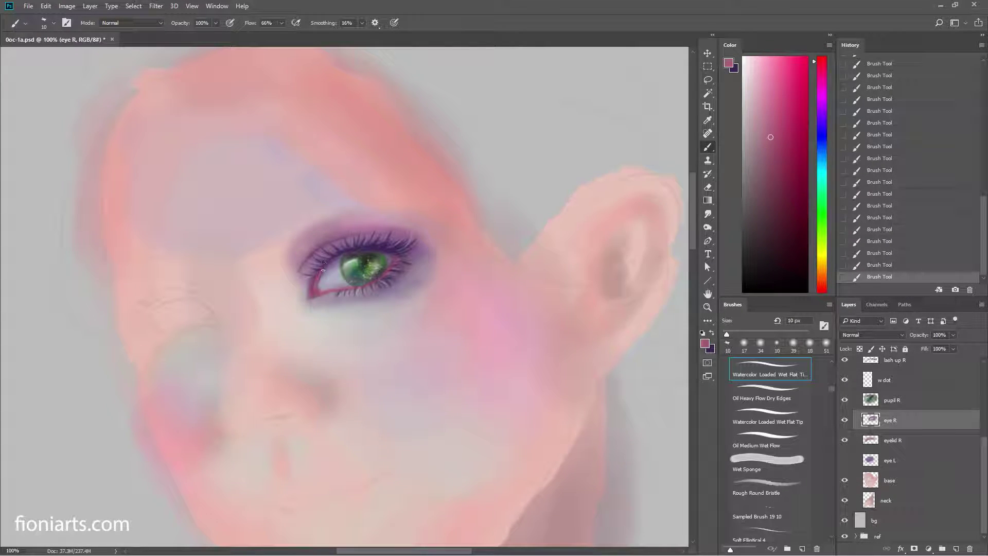
pyautogui.keyDown('alt'); pyautogui.click(319, 291); pyautogui.keyUp('alt')
pyautogui.keyDown('alt'); pyautogui.click(314, 268); pyautogui.keyUp('alt')
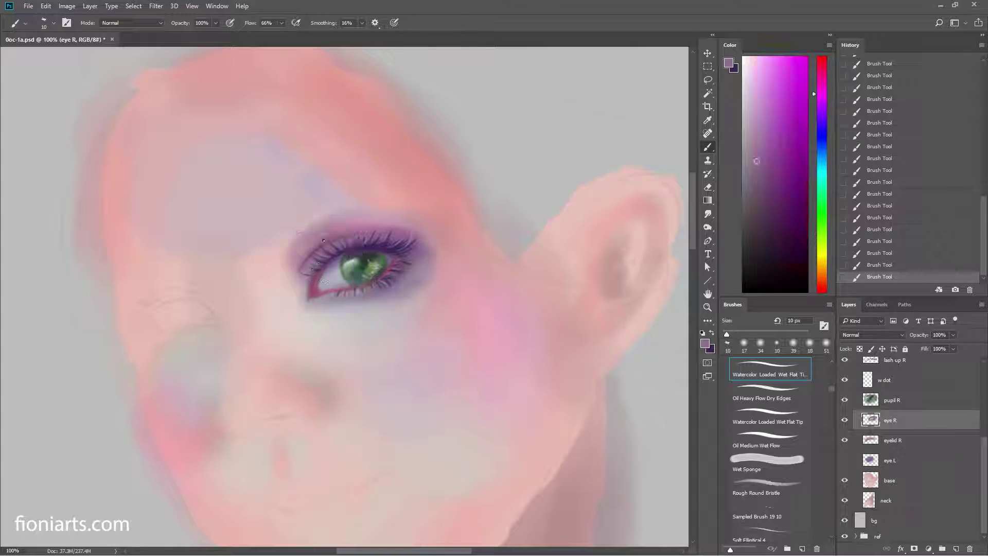
pyautogui.rightClick(315, 266)
pyautogui.click(374, 436)
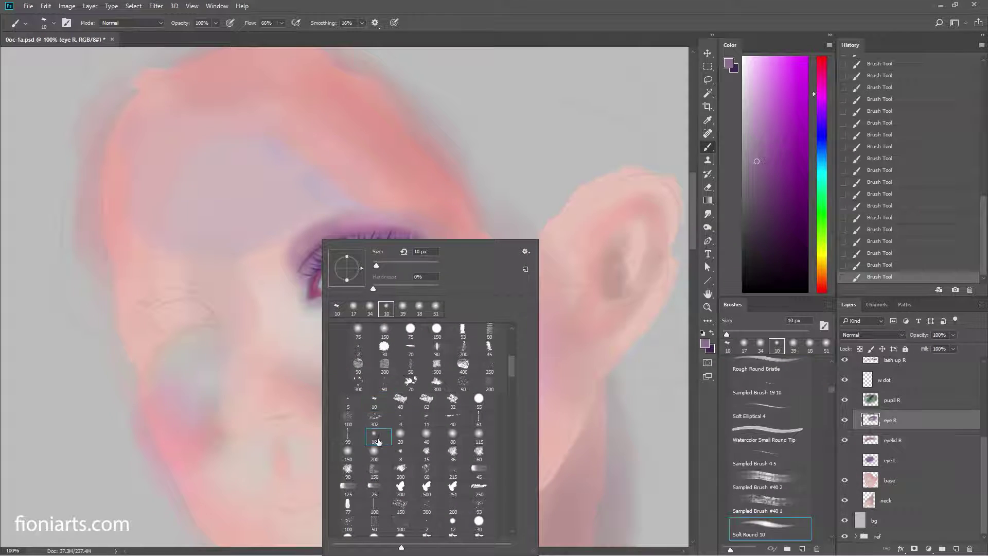
pyautogui.click(312, 283)
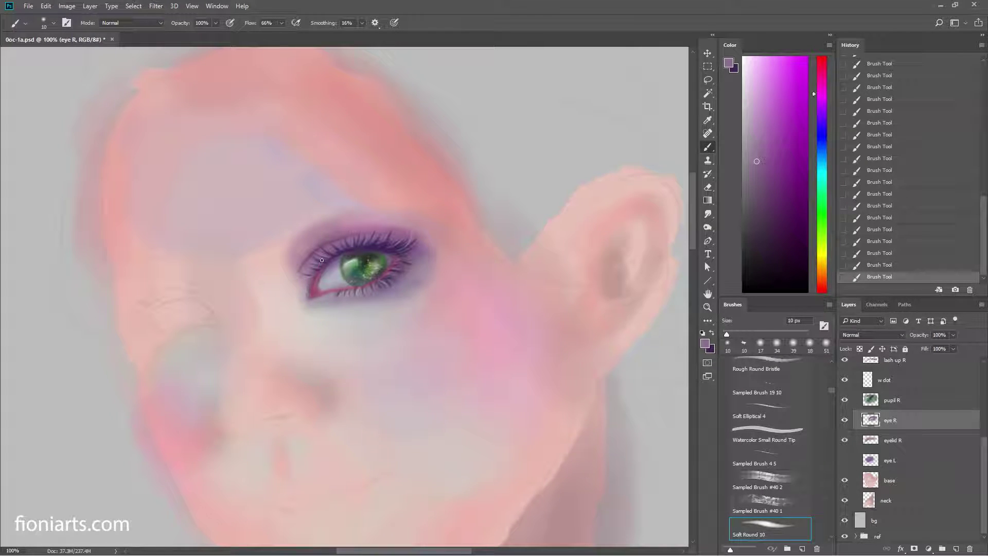
pyautogui.moveTo(318, 281); pyautogui.dragTo(312, 290)
# Step: Lighten the skin under the lower lid with light greyish lavender at 40 px
pyautogui.scroll(1, 985, 442)
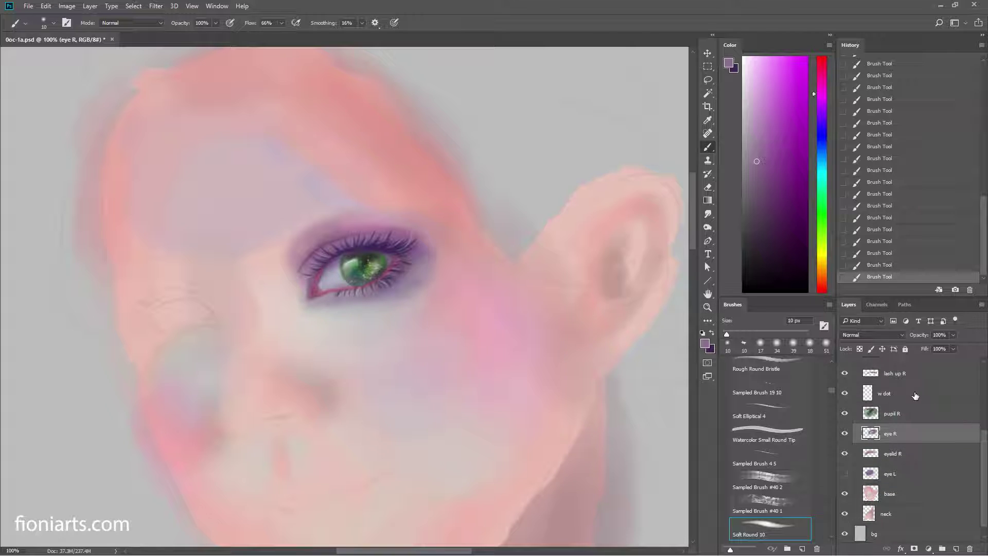
pyautogui.keyDown('alt'); pyautogui.click(319, 300); pyautogui.keyUp('alt')
pyautogui.rightClick(330, 299)
pyautogui.moveTo(379, 269); pyautogui.dragTo(393, 267)
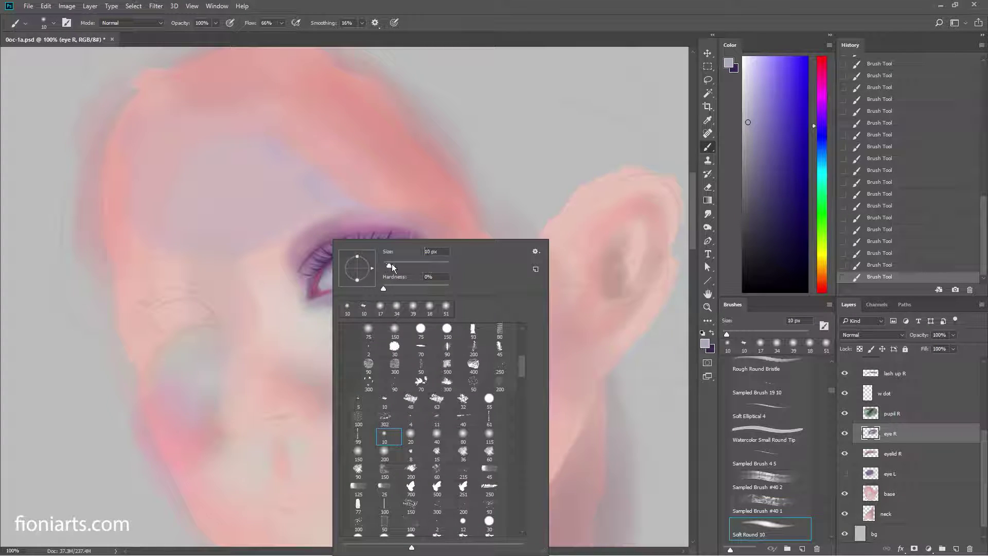
pyautogui.click(322, 298)
pyautogui.moveTo(333, 297); pyautogui.dragTo(322, 302)
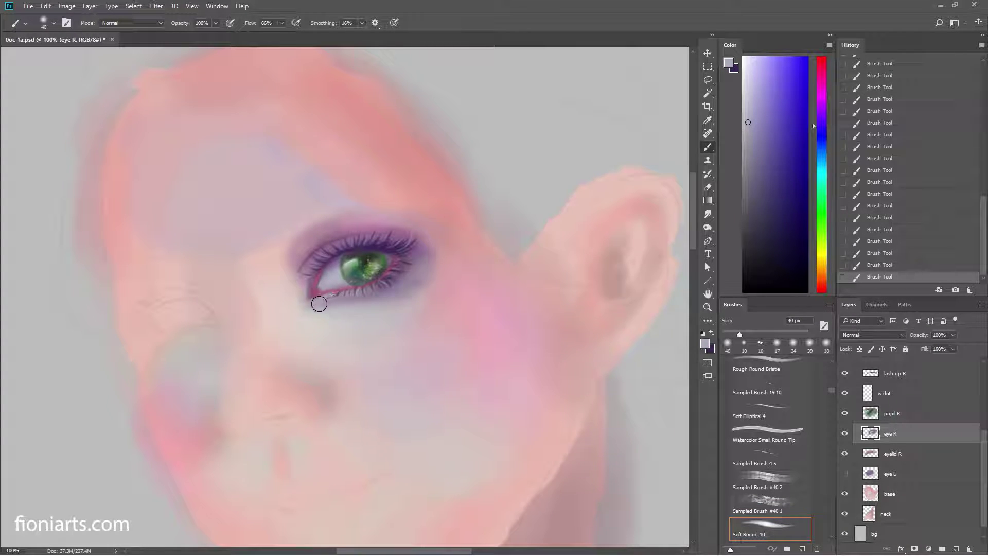
# Step: Switch to a pink painting colour and resize the brush from 25 px to 55 px
pyautogui.rightClick(332, 299)
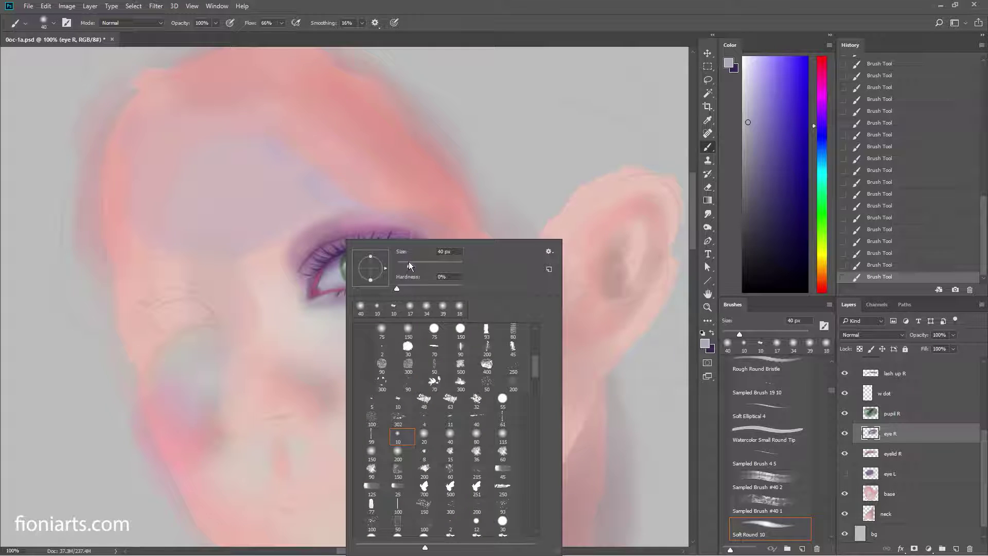
pyautogui.moveTo(410, 268); pyautogui.dragTo(405, 268)
pyautogui.keyDown('alt'); pyautogui.click(329, 298); pyautogui.keyUp('alt')
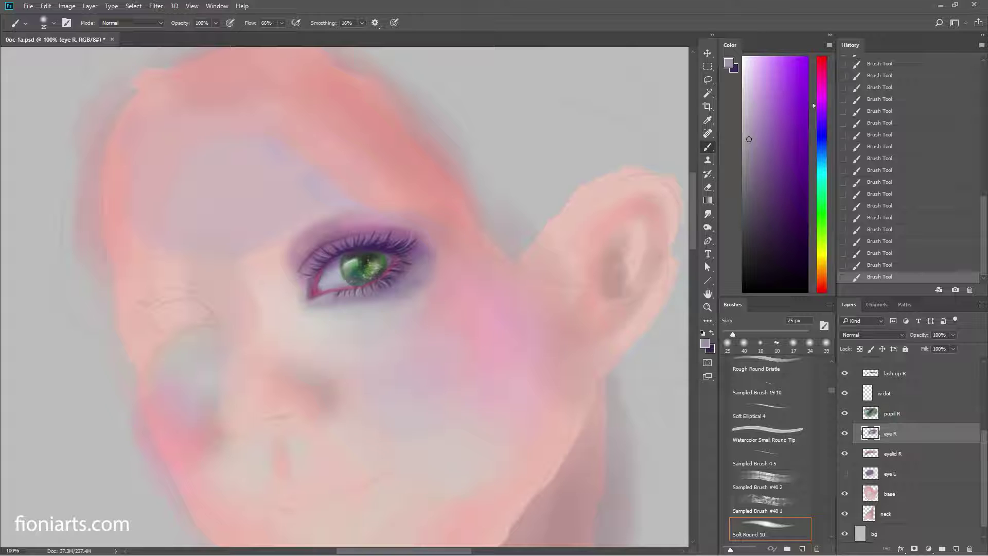
pyautogui.keyDown('alt'); pyautogui.click(335, 298); pyautogui.keyUp('alt')
pyautogui.rightClick(346, 271)
pyautogui.moveTo(441, 265); pyautogui.dragTo(452, 265)
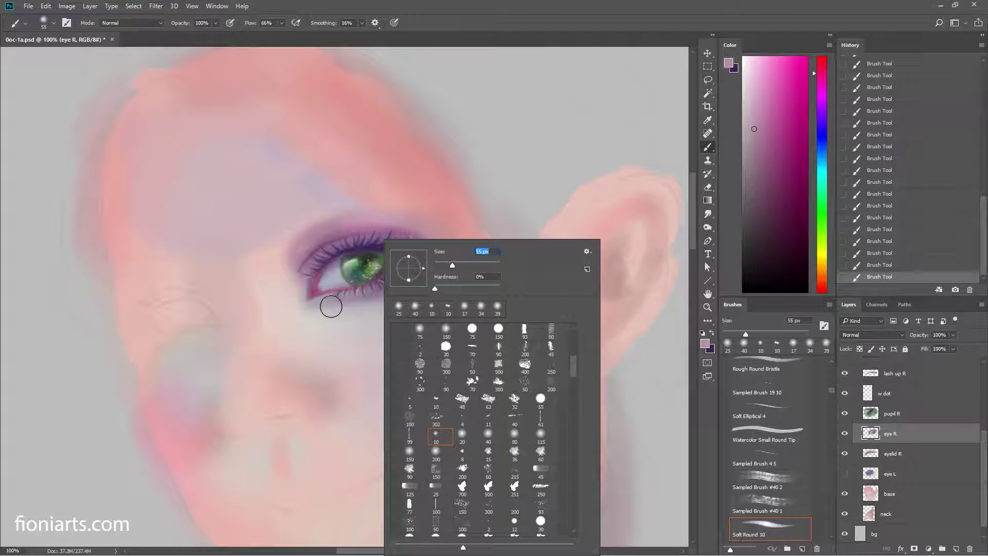
pyautogui.press('Return')
# Step: At 31% opacity, paint a light purple shadow along the lower eyelid
pyautogui.moveTo(774, 79); pyautogui.dragTo(761, 101)
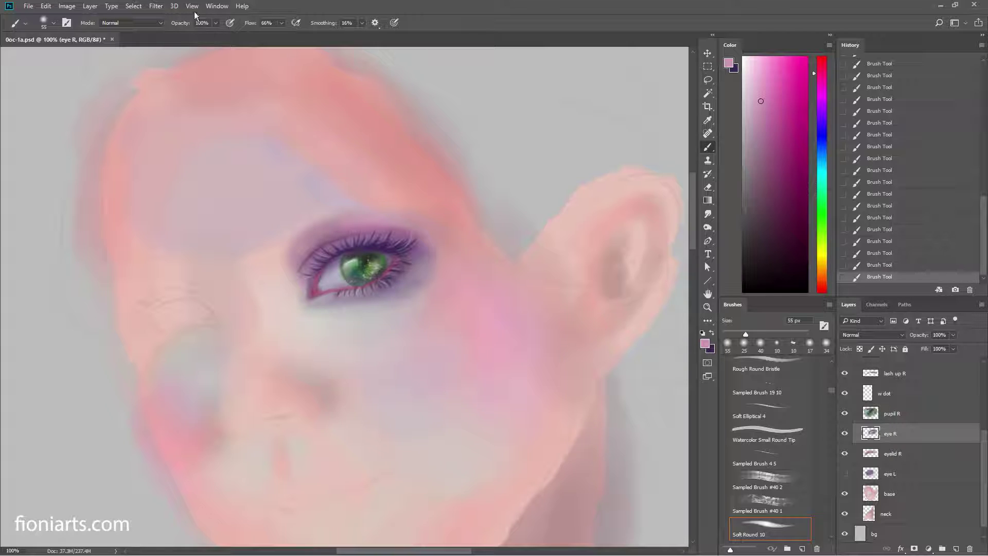
pyautogui.click(215, 22)
pyautogui.moveTo(184, 34); pyautogui.dragTo(182, 35)
pyautogui.click(312, 309)
pyautogui.moveTo(315, 302); pyautogui.dragTo(394, 295)
# Step: Settle on a lighter, duller purple as the painting colour
pyautogui.keyDown('alt'); pyautogui.click(468, 225); pyautogui.keyUp('alt')
pyautogui.click(822, 107)
pyautogui.click(775, 81)
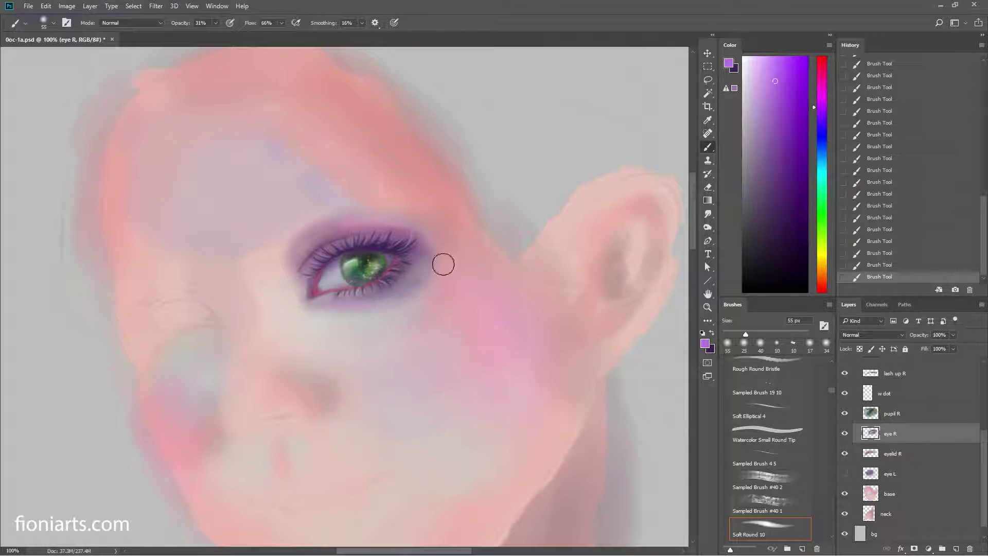
pyautogui.click(781, 68)
pyautogui.moveTo(781, 67); pyautogui.dragTo(785, 76)
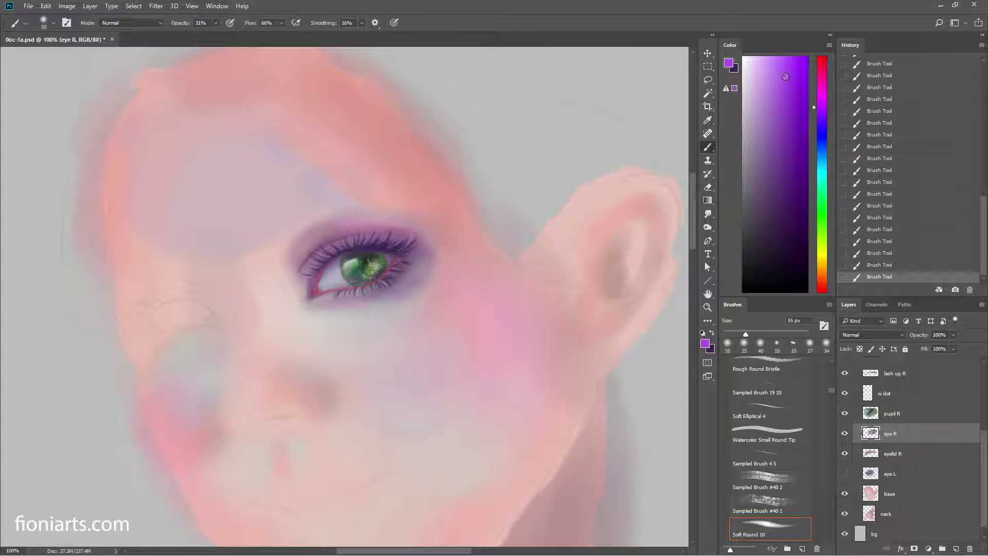
pyautogui.click(772, 106)
# Step: At 10% opacity with a 40 px brush, blend faint greyish mauve over the lower eyelid
pyautogui.rightClick(373, 299)
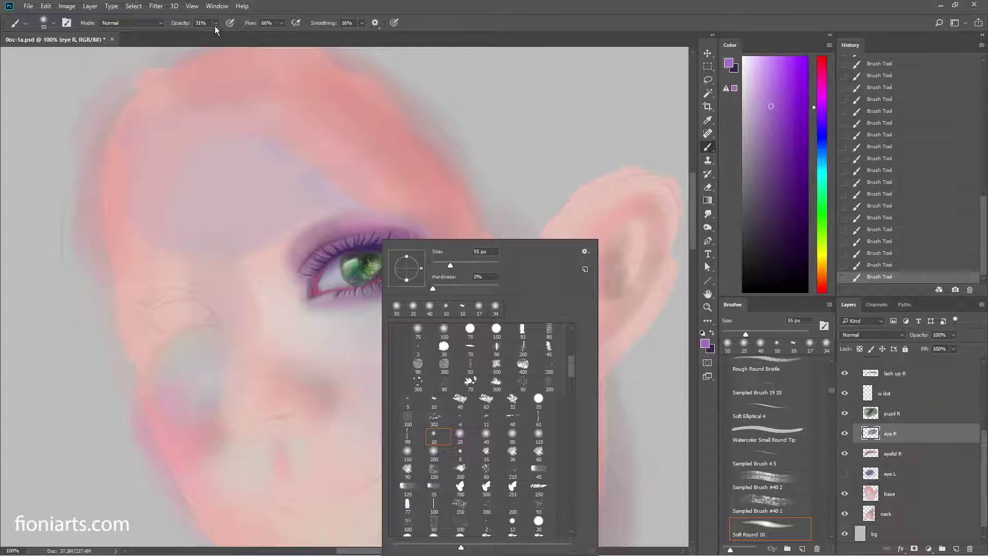
pyautogui.moveTo(214, 25); pyautogui.dragTo(202, 36)
pyautogui.rightClick(408, 287)
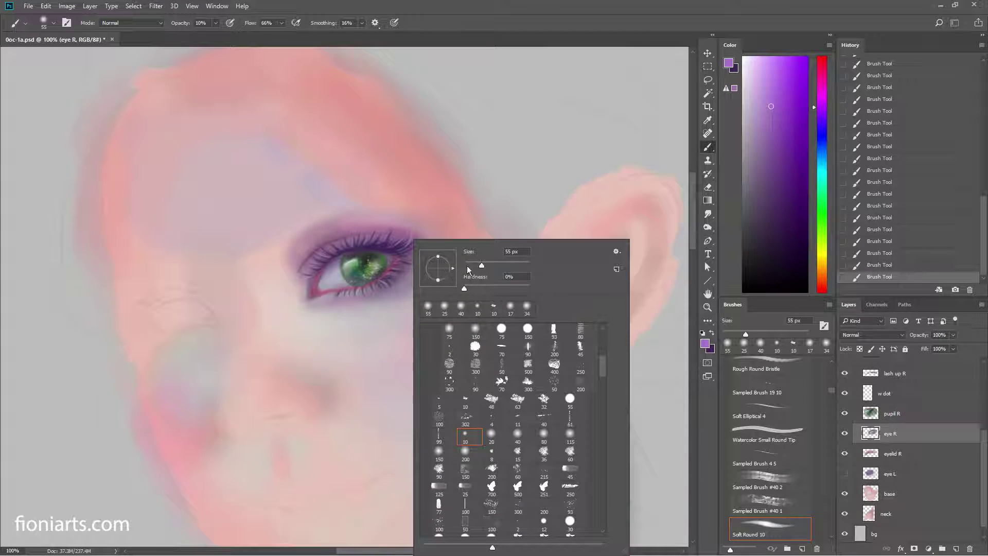
pyautogui.moveTo(482, 265); pyautogui.dragTo(492, 265)
pyautogui.click(389, 303)
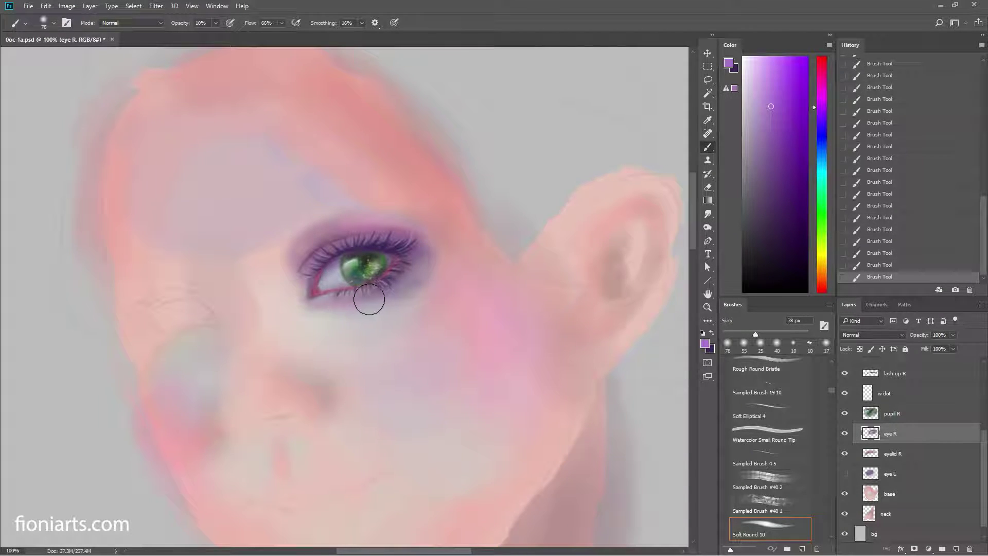
pyautogui.keyDown('alt'); pyautogui.click(332, 298); pyautogui.keyUp('alt')
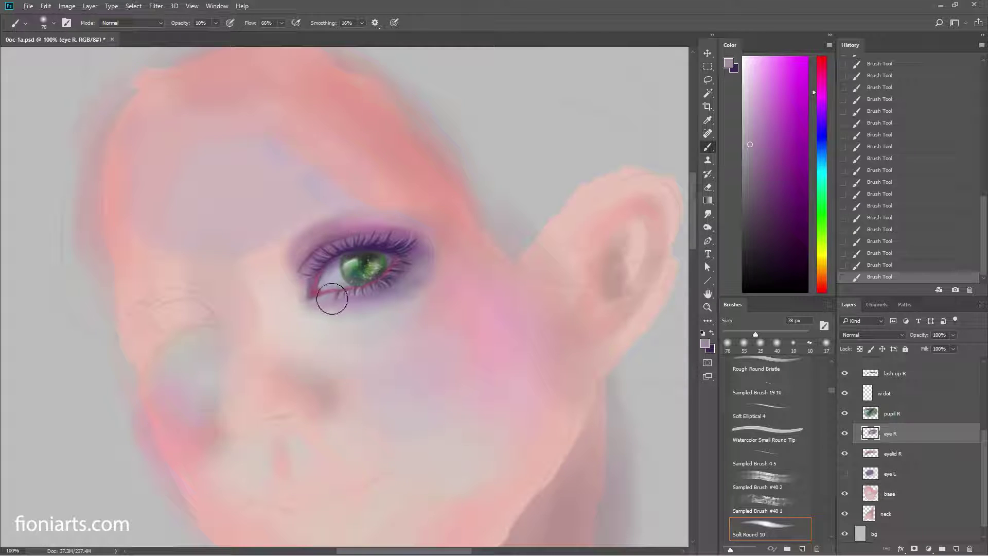
pyautogui.rightClick(356, 290)
pyautogui.moveTo(492, 260); pyautogui.dragTo(476, 260)
pyautogui.click(326, 302)
pyautogui.moveTo(353, 294); pyautogui.dragTo(350, 300)
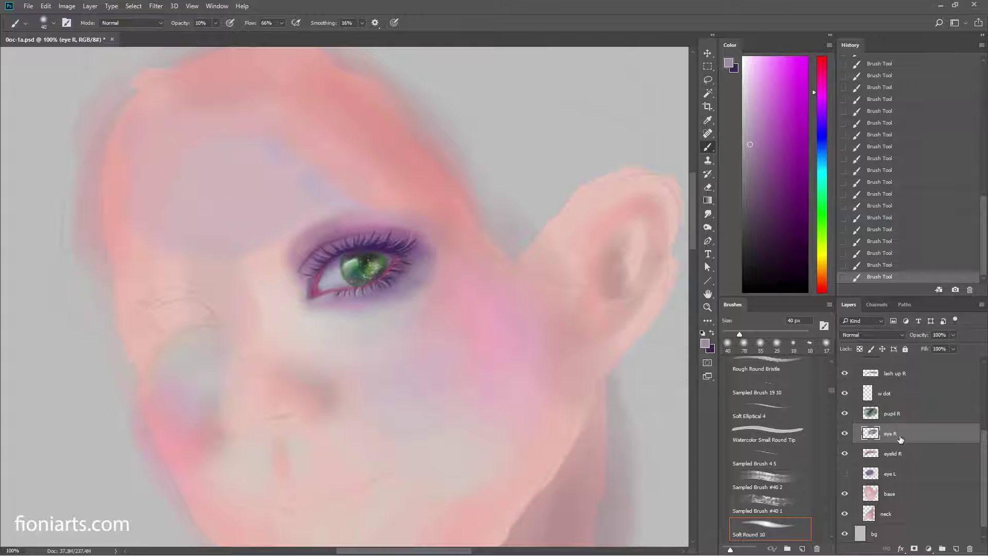
# Step: Hide eyelid R to compare, then paint pale pink-lilac over the inner corner at 23 px
pyautogui.click(909, 457)
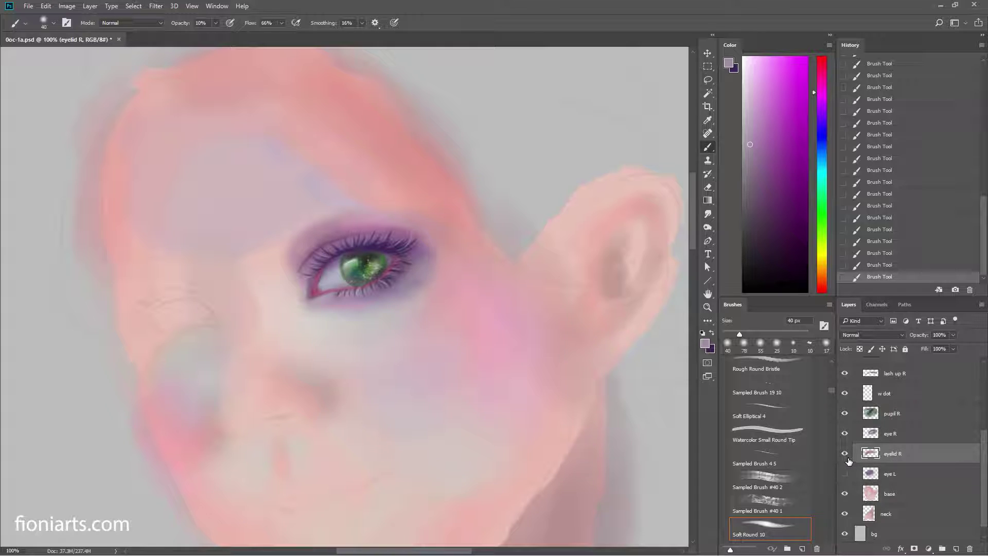
pyautogui.click(845, 454)
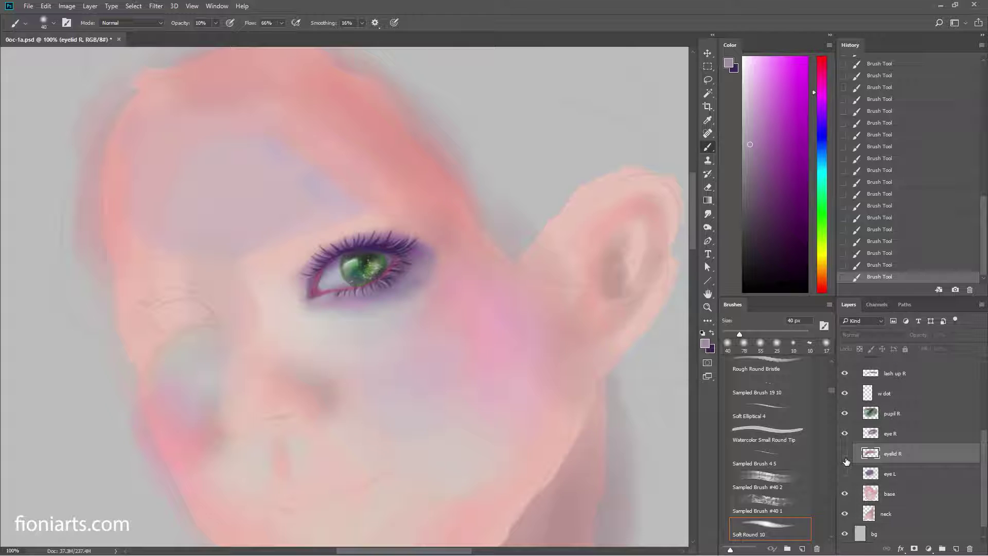
pyautogui.click(902, 436)
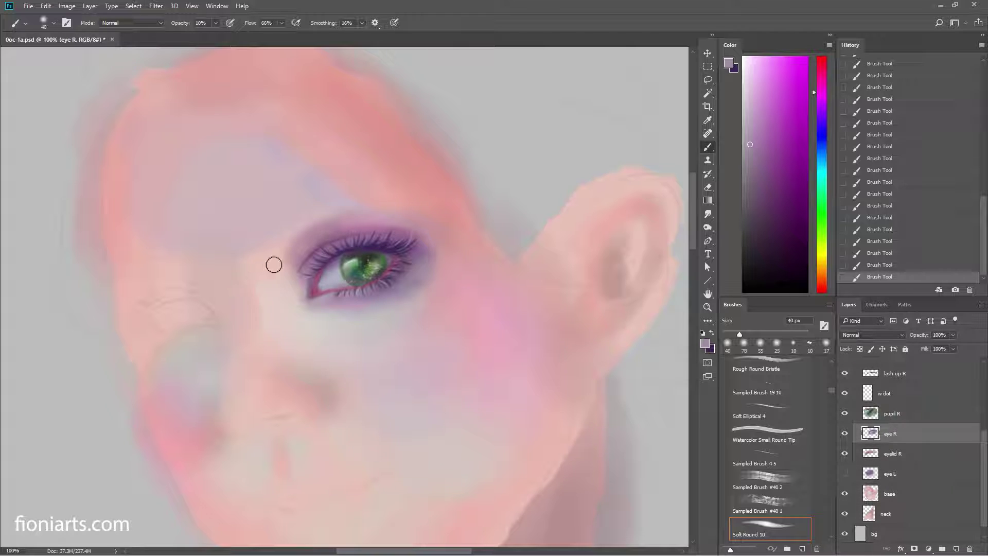
pyautogui.rightClick(355, 276)
pyautogui.moveTo(427, 266); pyautogui.dragTo(422, 265)
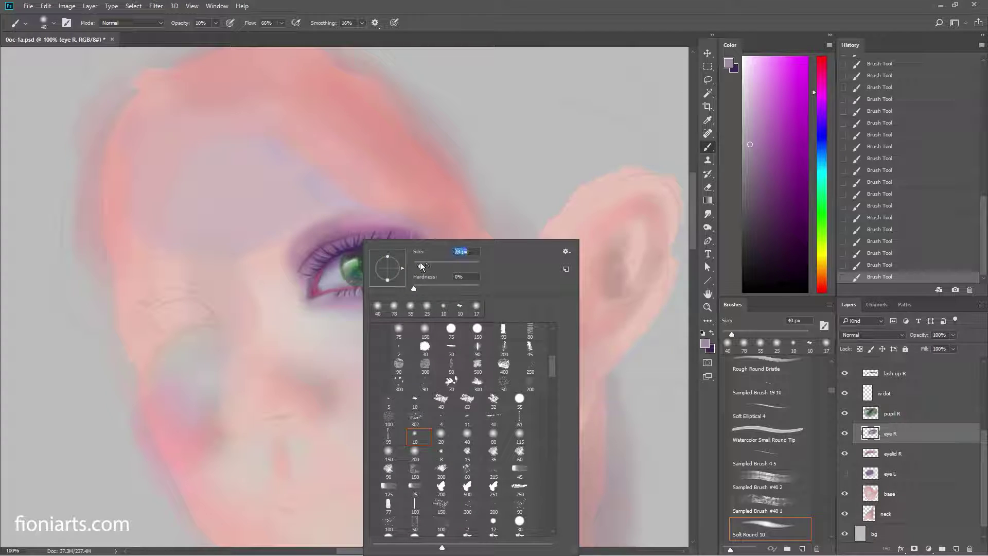
pyautogui.click(324, 258)
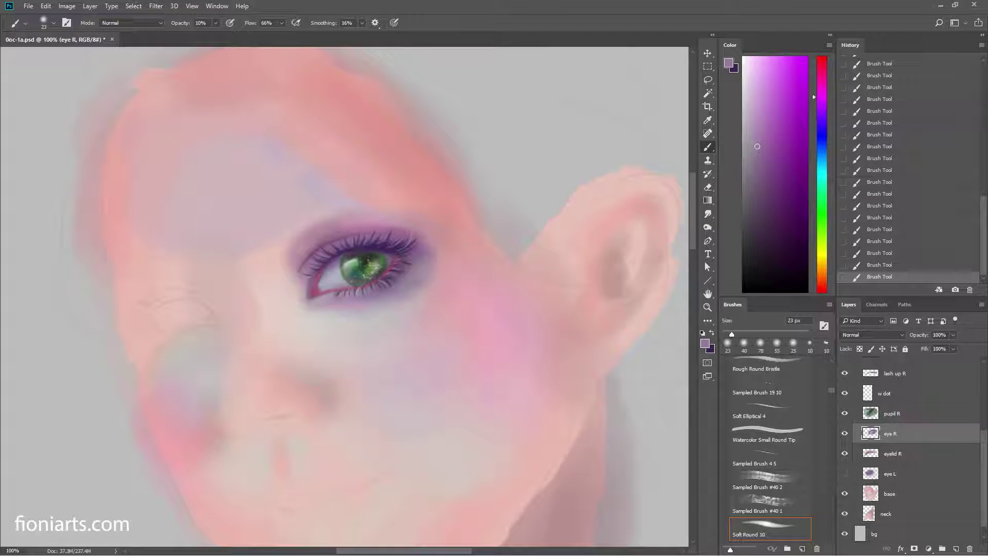
pyautogui.moveTo(757, 75); pyautogui.dragTo(746, 75)
pyautogui.moveTo(296, 280); pyautogui.dragTo(314, 271)
# Step: Toggle eye R to compare and shrink the brush to 12 px
pyautogui.click(844, 434)
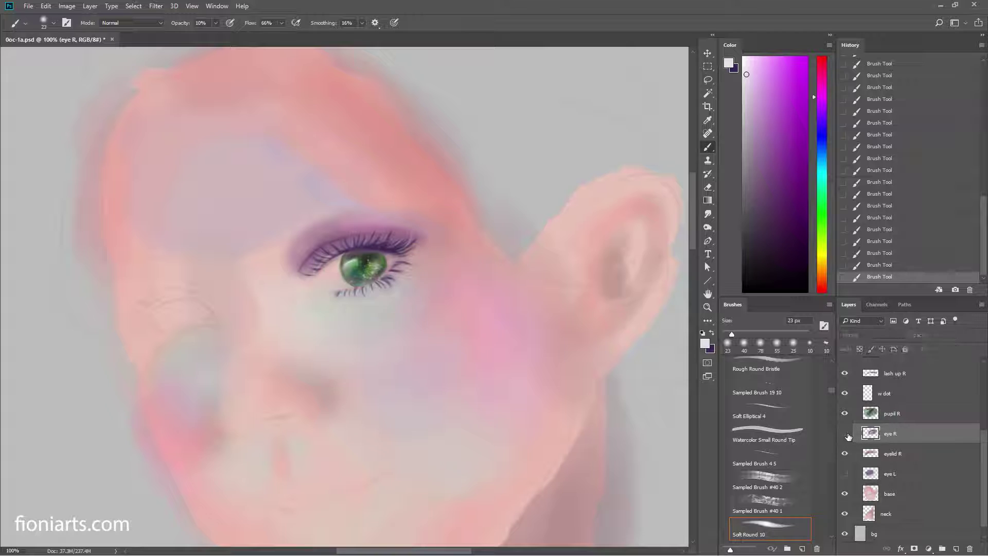
pyautogui.rightClick(349, 276)
pyautogui.moveTo(406, 263); pyautogui.dragTo(403, 264)
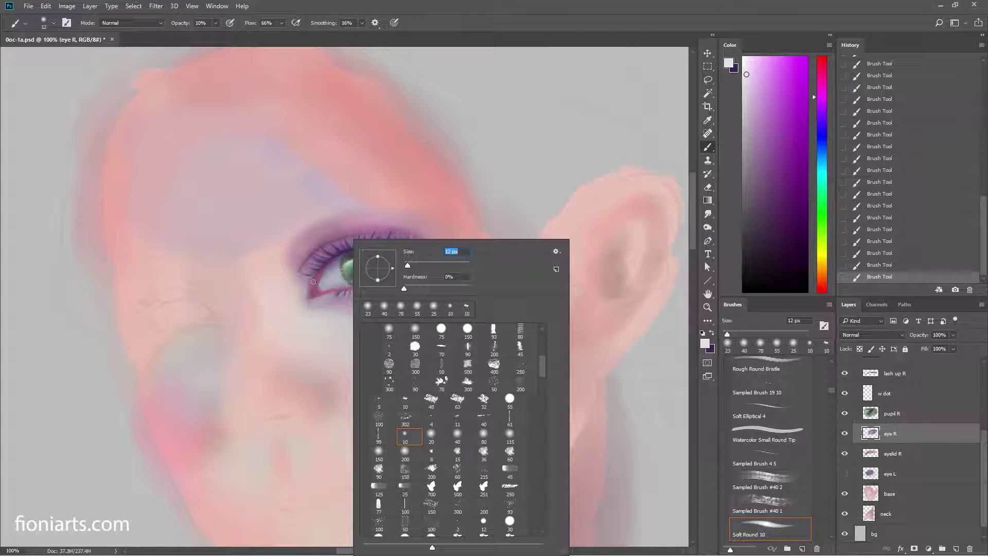
pyautogui.click(311, 284)
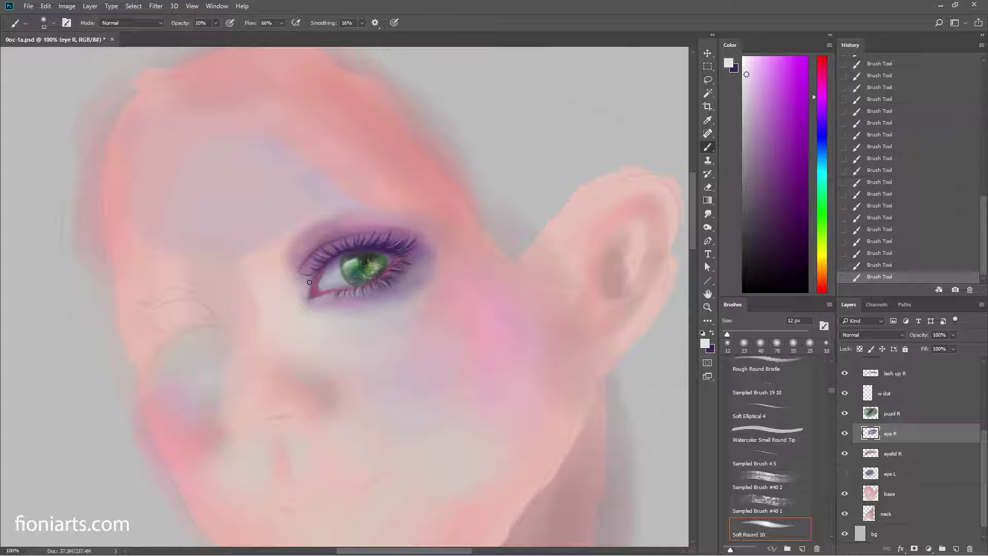
pyautogui.rightClick(316, 283)
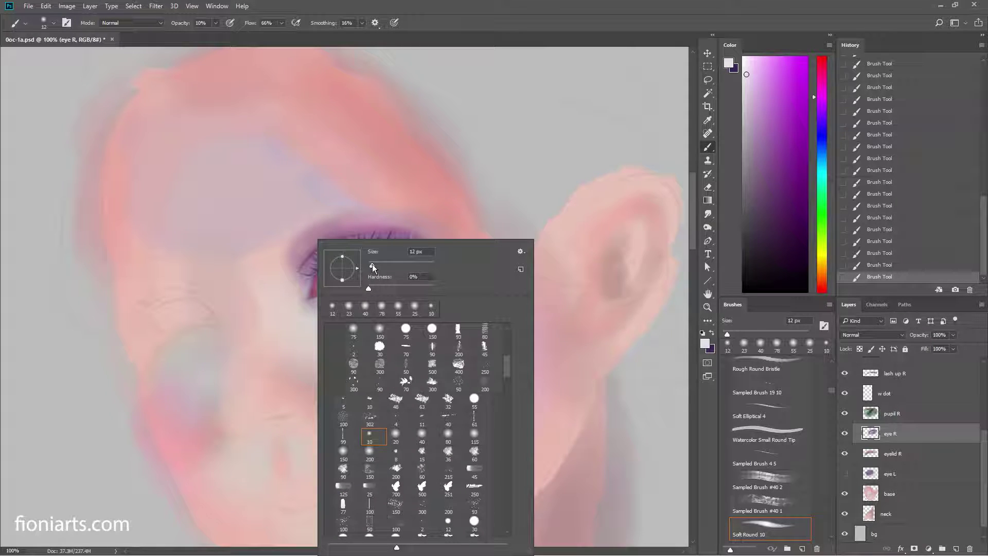
pyautogui.click(310, 272)
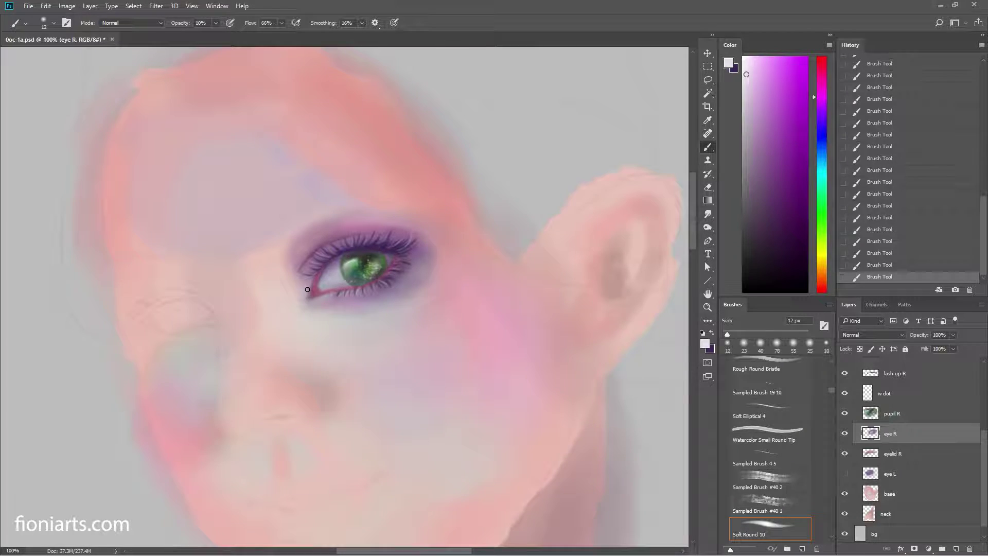
# Step: Pick a light lavender colour and resize the brush from 18 px to 34 px
pyautogui.rightClick(304, 289)
pyautogui.write('18')
pyautogui.press('Return')
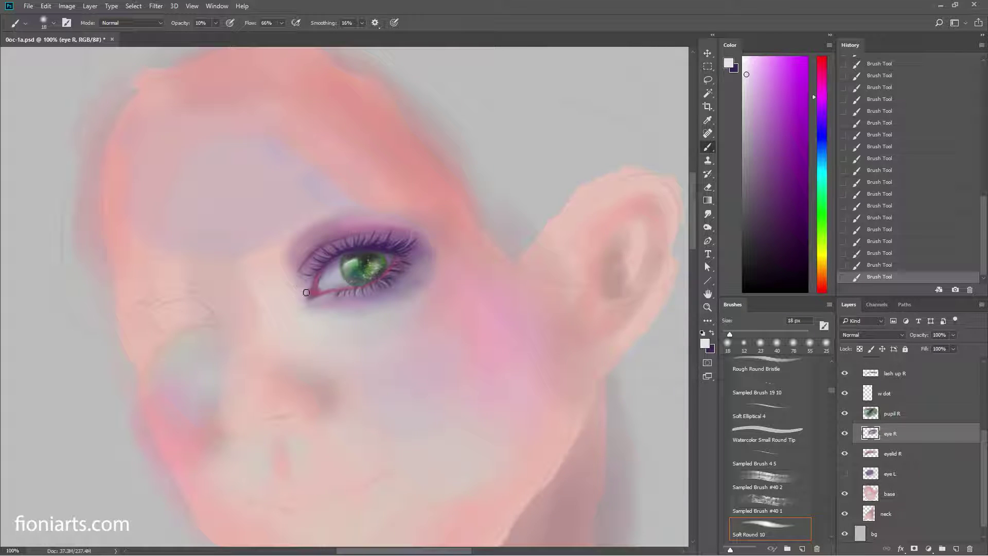
pyautogui.click(751, 60)
pyautogui.rightClick(298, 281)
pyautogui.moveTo(369, 263); pyautogui.dragTo(376, 264)
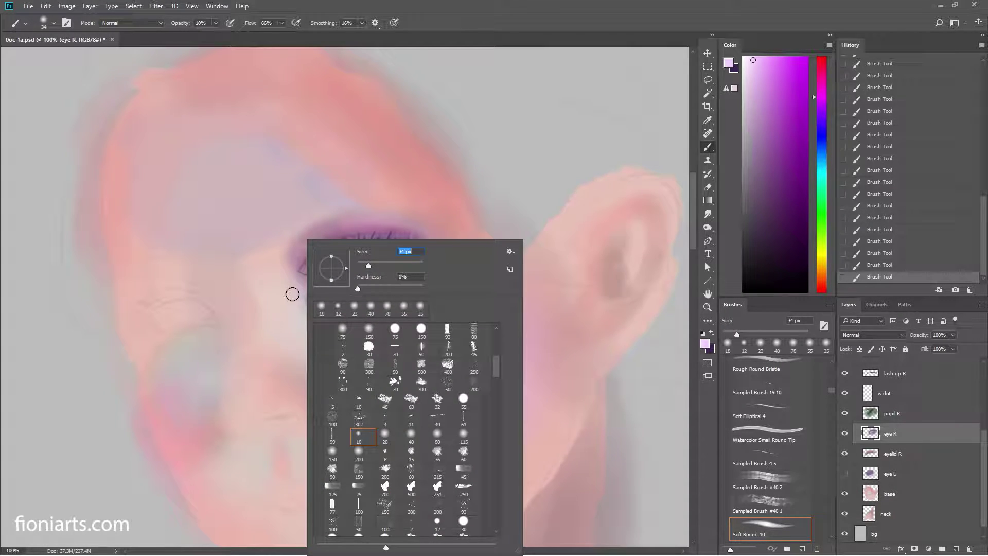
pyautogui.press('Return')
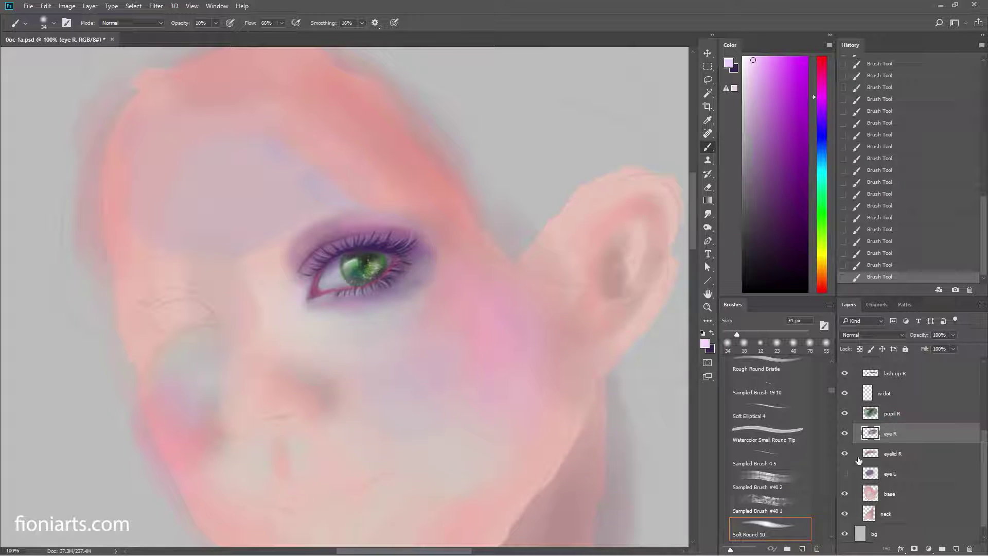
# Step: On the base layer, pick a saturated skin pink and size the brush to about 76 px
pyautogui.press('x')
pyautogui.click(912, 497)
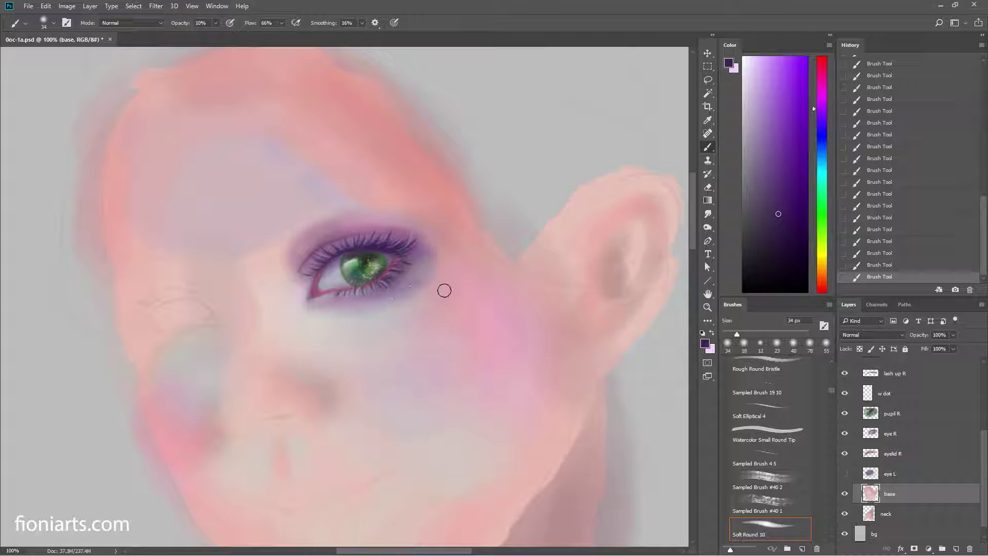
pyautogui.keyDown('alt'); pyautogui.click(319, 329); pyautogui.keyUp('alt')
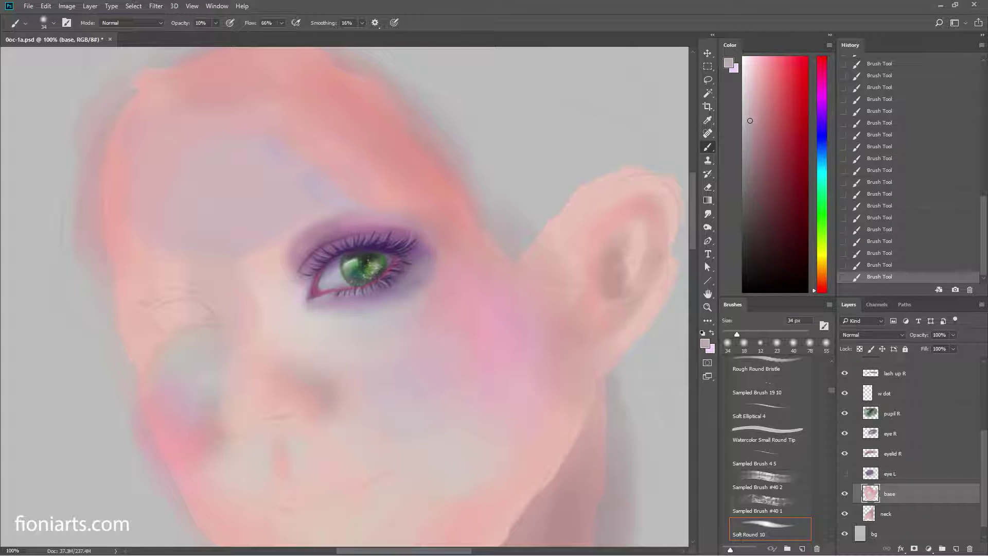
pyautogui.rightClick(246, 289)
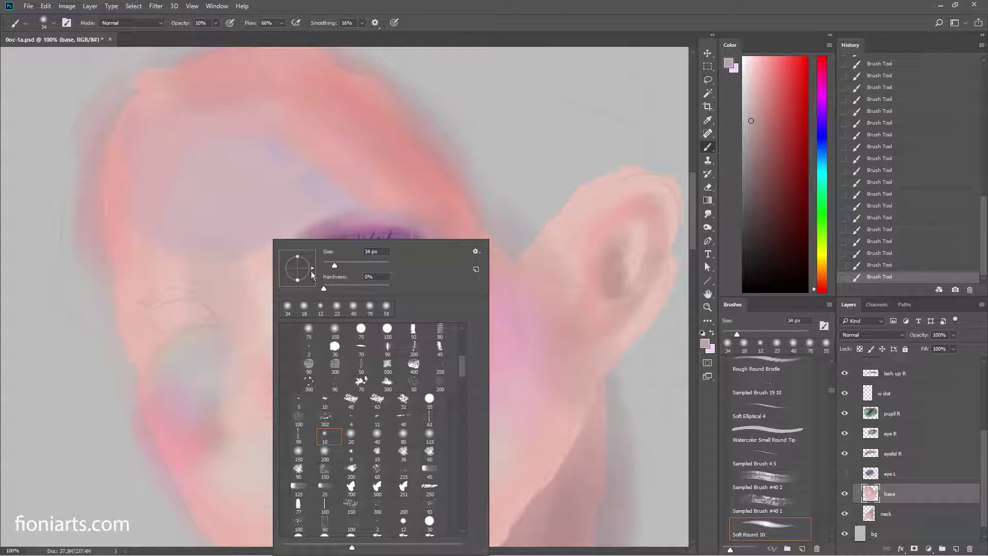
pyautogui.press('Return')
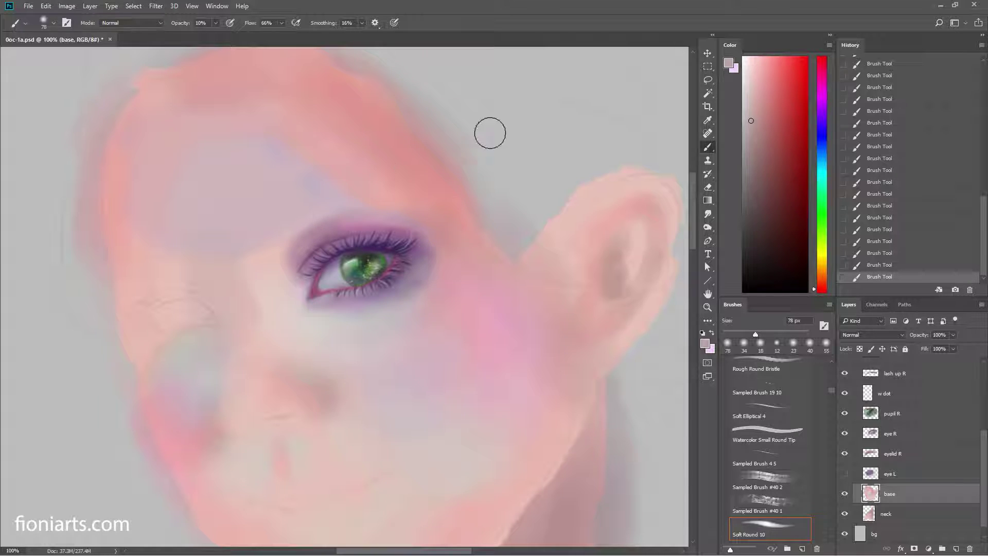
pyautogui.click(760, 101)
pyautogui.moveTo(329, 274); pyautogui.dragTo(332, 274)
pyautogui.moveTo(320, 317); pyautogui.dragTo(318, 328)
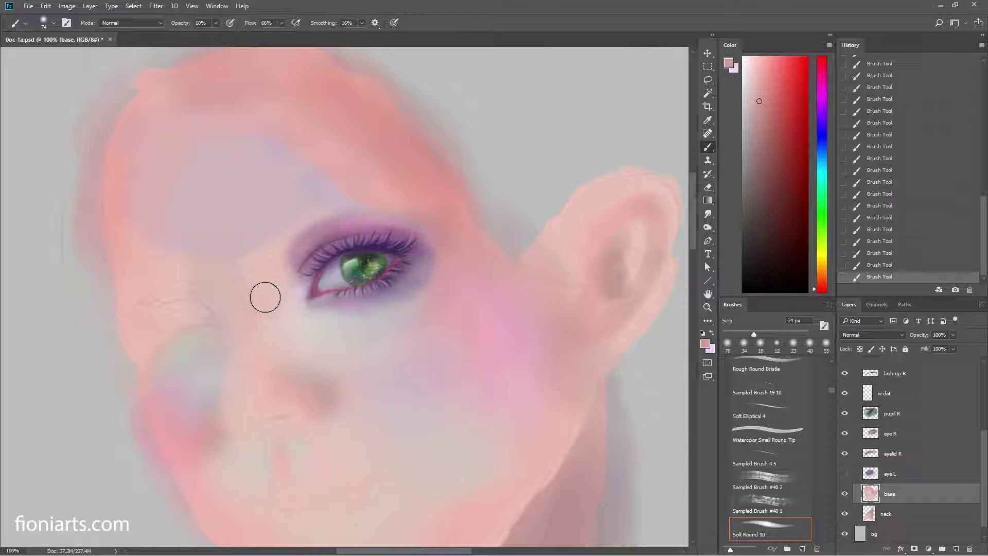
# Step: At 43% opacity and 5% hardness, blend soft pink over the cheek below the eye
pyautogui.moveTo(216, 23); pyautogui.dragTo(231, 36)
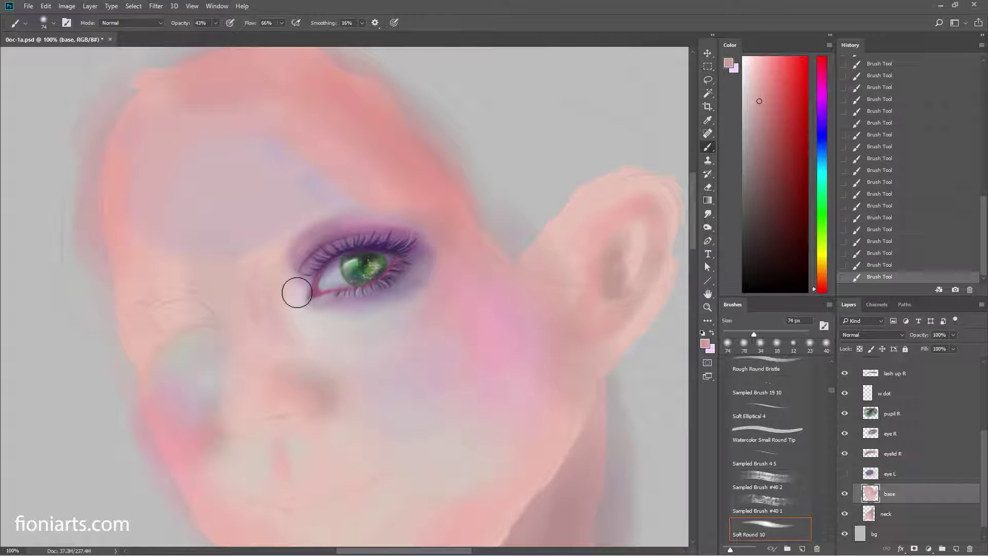
pyautogui.rightClick(302, 274)
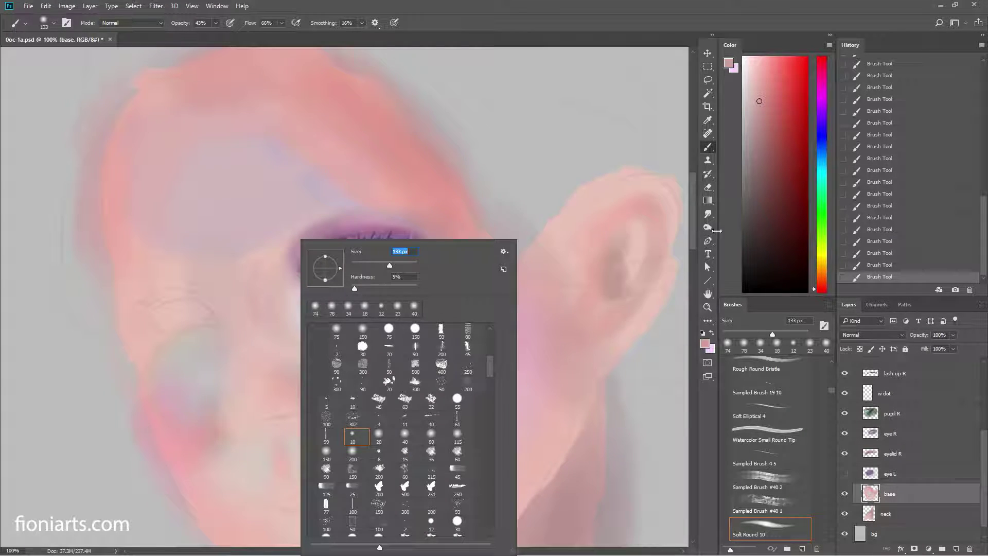
pyautogui.press('Escape')
pyautogui.hotkey('ctrl', 'alt', 'z')
pyautogui.hotkey('ctrl', 'alt', 'z')
pyautogui.rightClick(312, 275)
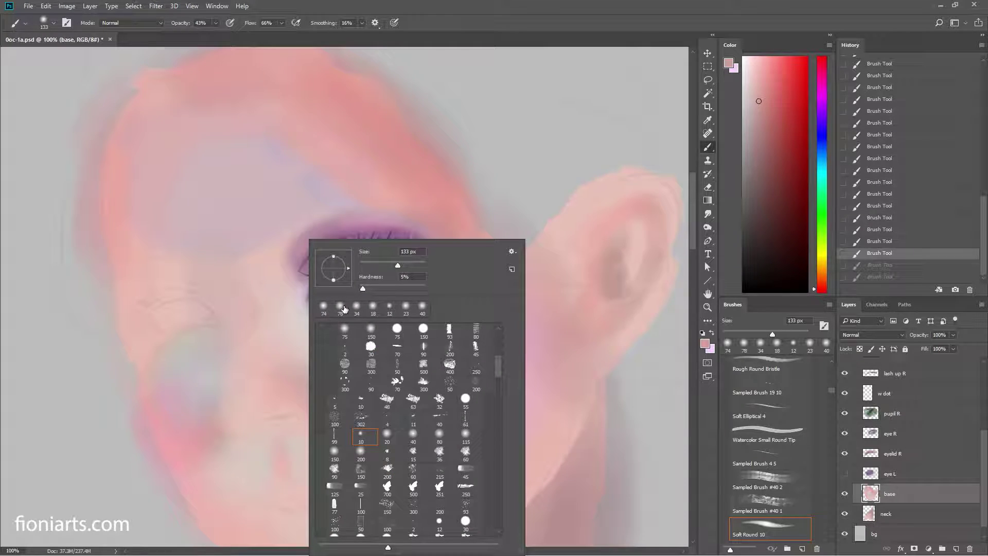
pyautogui.click(363, 287)
pyautogui.press('Return')
pyautogui.moveTo(265, 297)
pyautogui.mouseDown()
pyautogui.moveTo(304, 315)
pyautogui.moveTo(258, 319)
pyautogui.moveTo(266, 297)
pyautogui.moveTo(320, 261)
pyautogui.mouseUp()
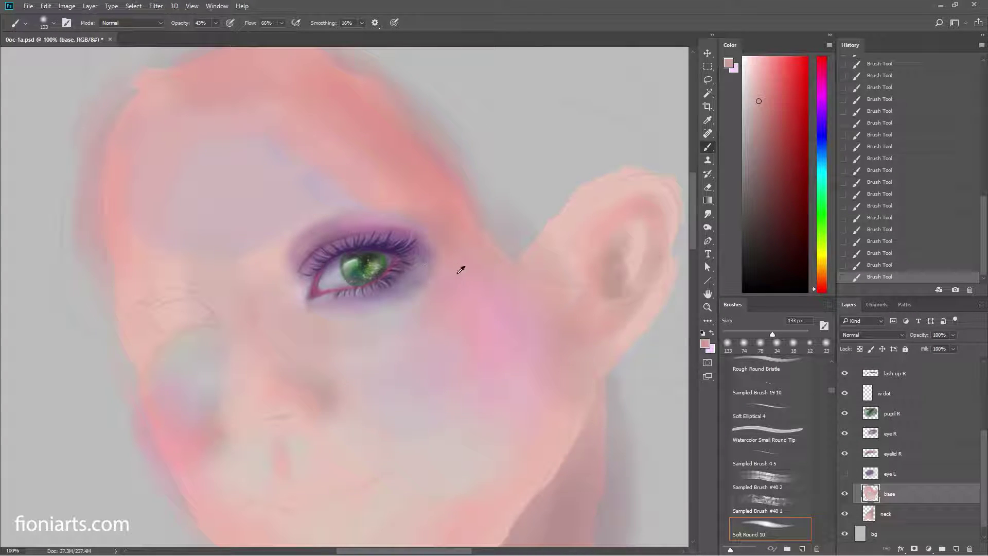
pyautogui.keyDown('alt'); pyautogui.click(259, 257); pyautogui.keyUp('alt')
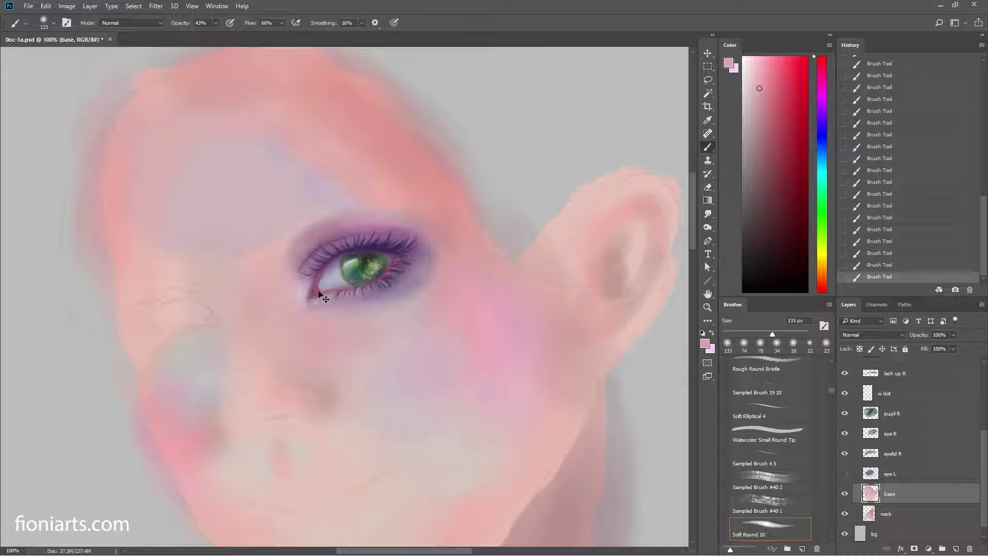
# Step: On eye R, paint a light stroke at the inner eye corner with Soft Round 20
pyautogui.click(888, 435)
pyautogui.press('x')
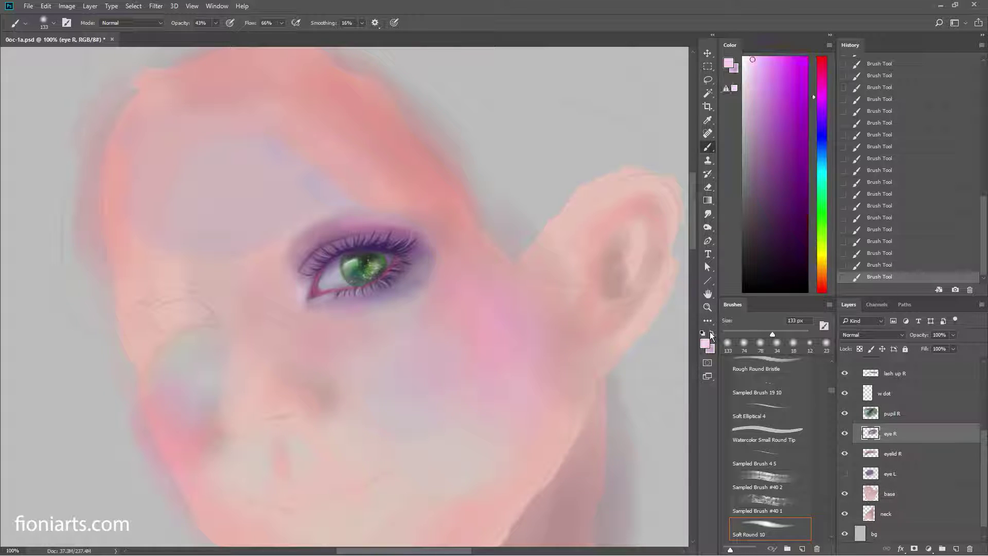
pyautogui.rightClick(354, 240)
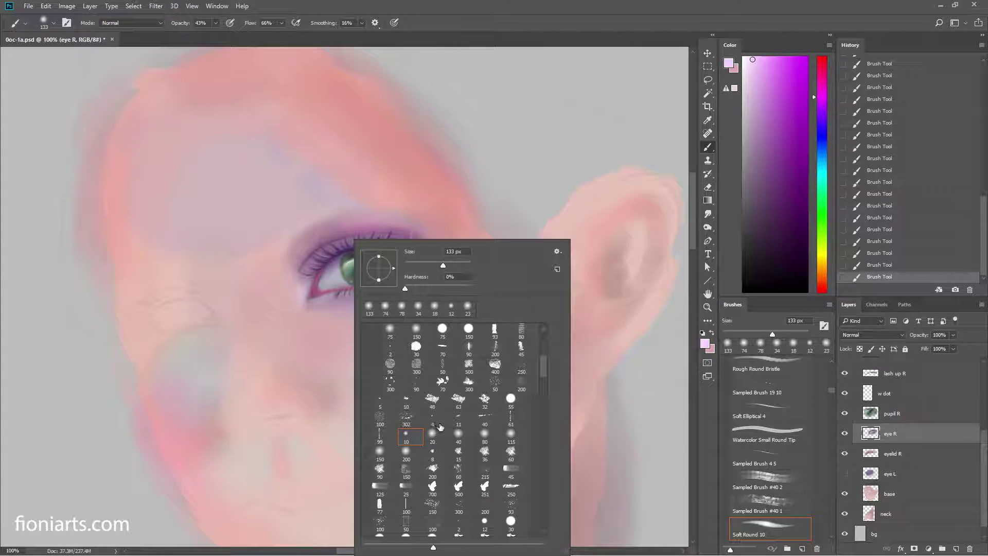
pyautogui.click(433, 399)
pyautogui.click(304, 286)
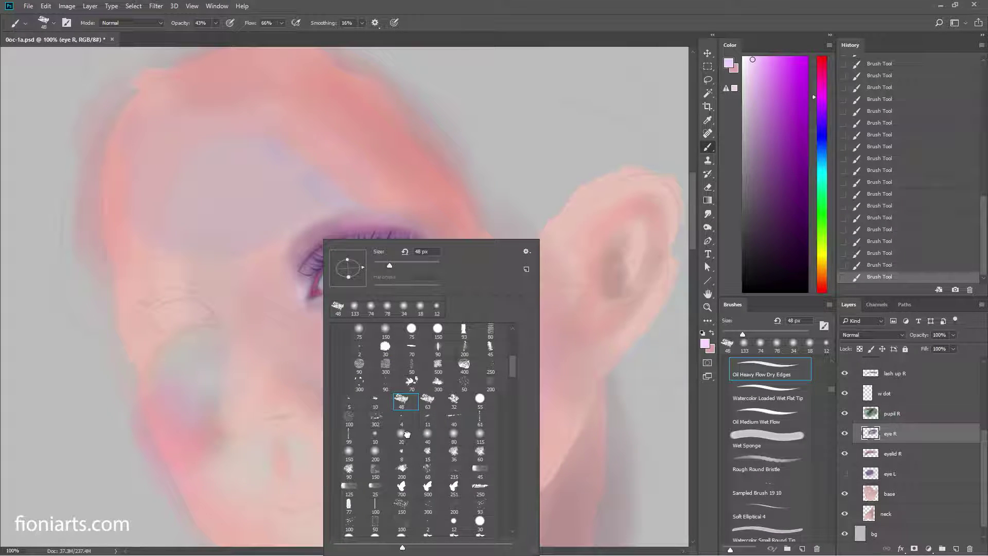
pyautogui.click(402, 434)
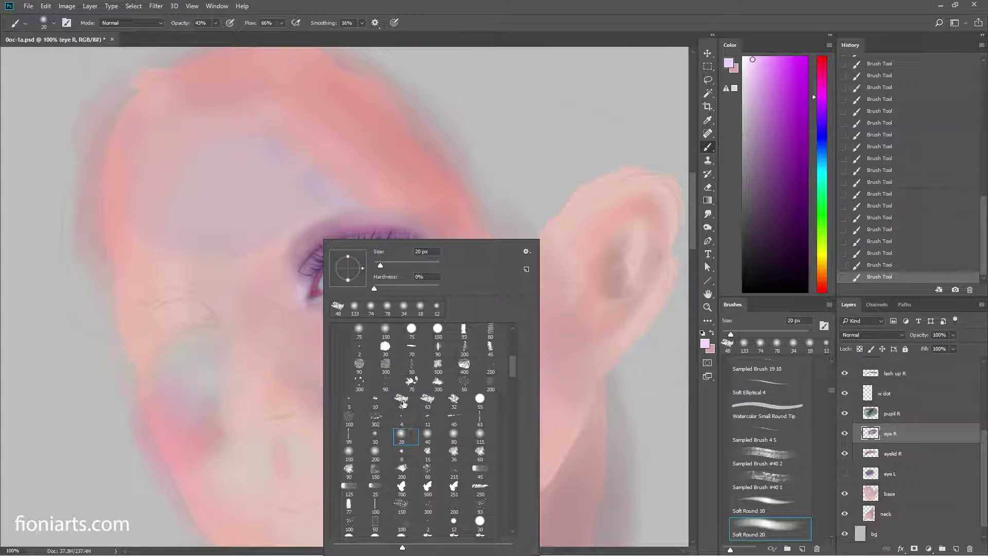
pyautogui.click(308, 287)
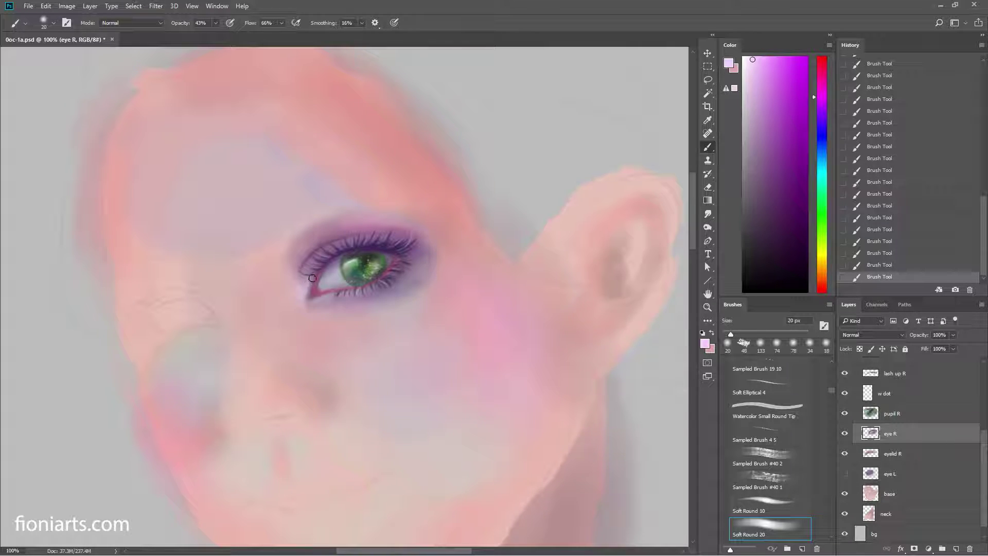
pyautogui.moveTo(308, 298); pyautogui.dragTo(313, 275)
pyautogui.click(924, 263)
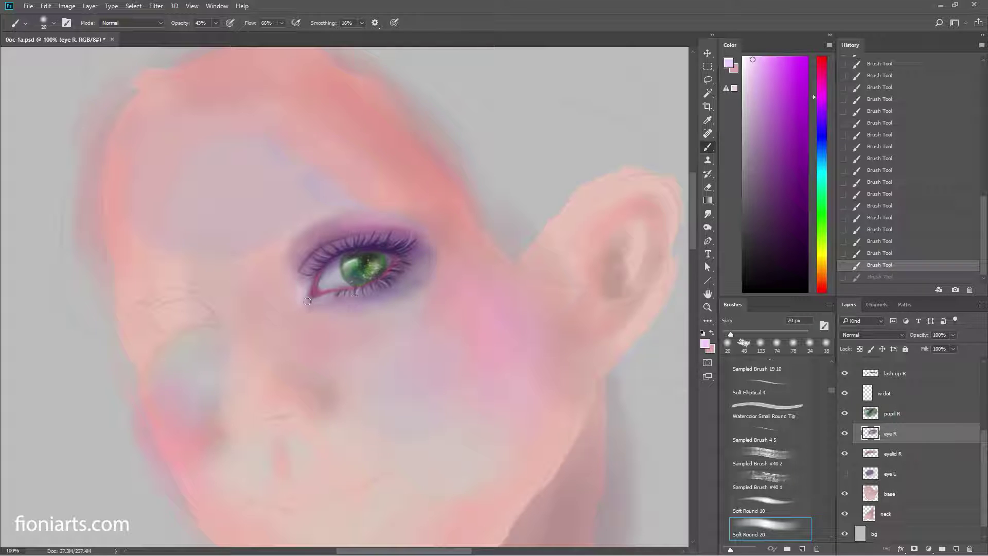
pyautogui.moveTo(317, 270); pyautogui.dragTo(308, 283)
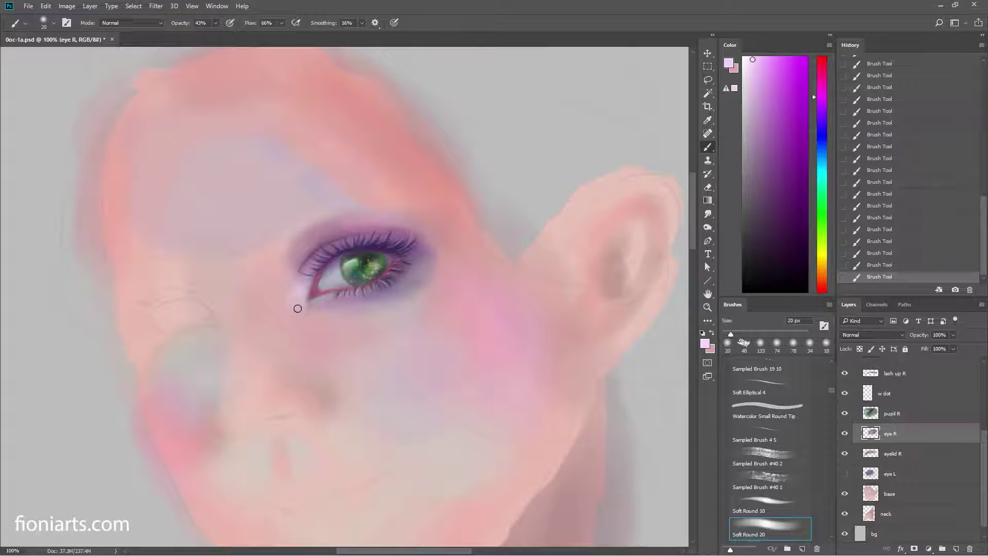
# Step: Erase excess paint at the inner corner, then add a faint 10 px stroke along the lower eyelid
pyautogui.press('e')
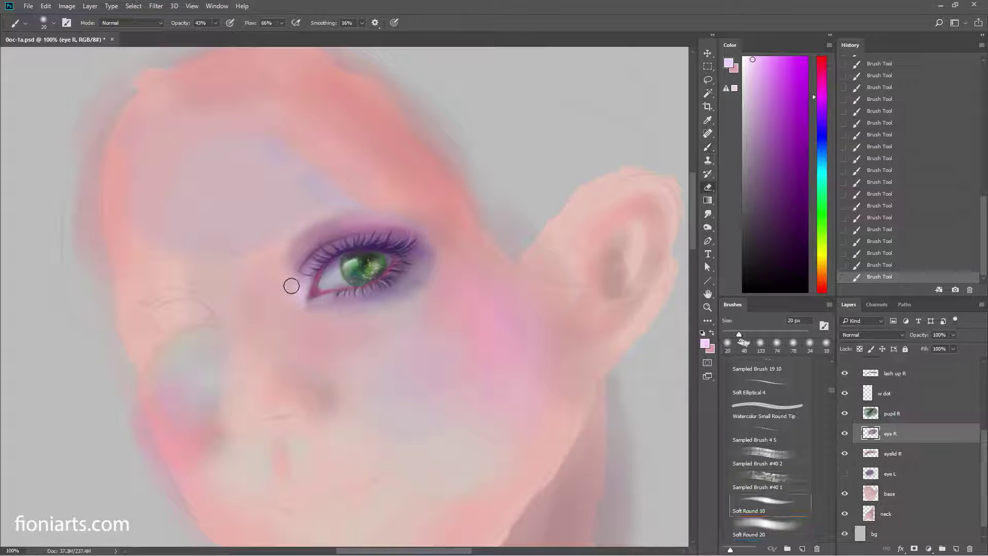
pyautogui.moveTo(289, 284)
pyautogui.mouseDown()
pyautogui.moveTo(289, 313)
pyautogui.moveTo(300, 300)
pyautogui.moveTo(295, 282)
pyautogui.moveTo(294, 301)
pyautogui.mouseUp()
pyautogui.moveTo(296, 309); pyautogui.dragTo(294, 302)
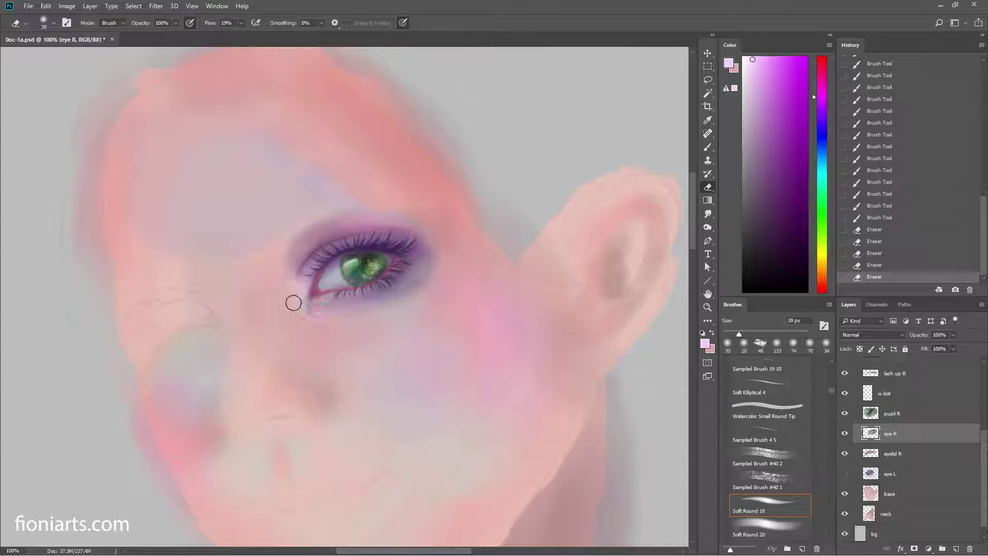
pyautogui.press('b')
pyautogui.rightClick(320, 304)
pyautogui.moveTo(379, 268); pyautogui.dragTo(376, 267)
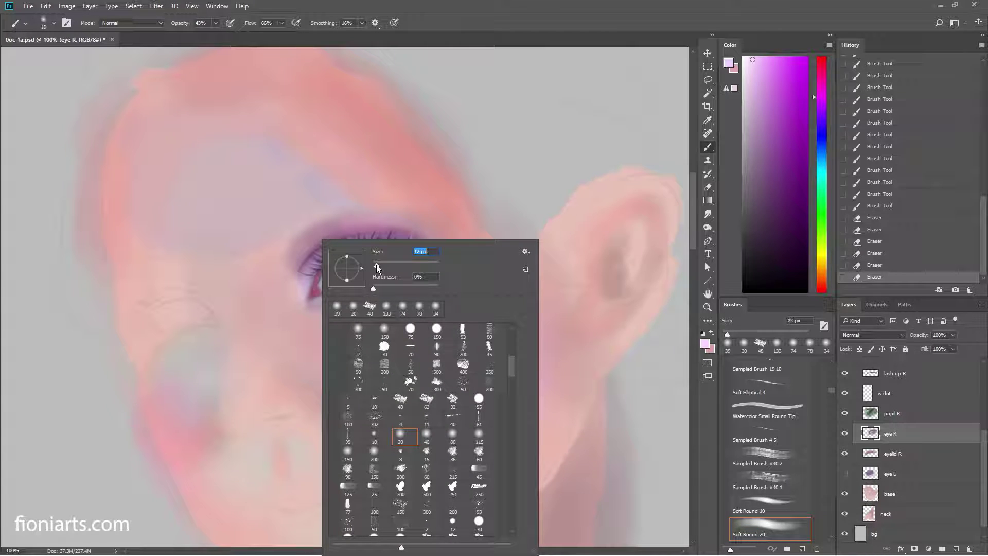
pyautogui.press('Return')
pyautogui.moveTo(297, 288); pyautogui.dragTo(298, 284)
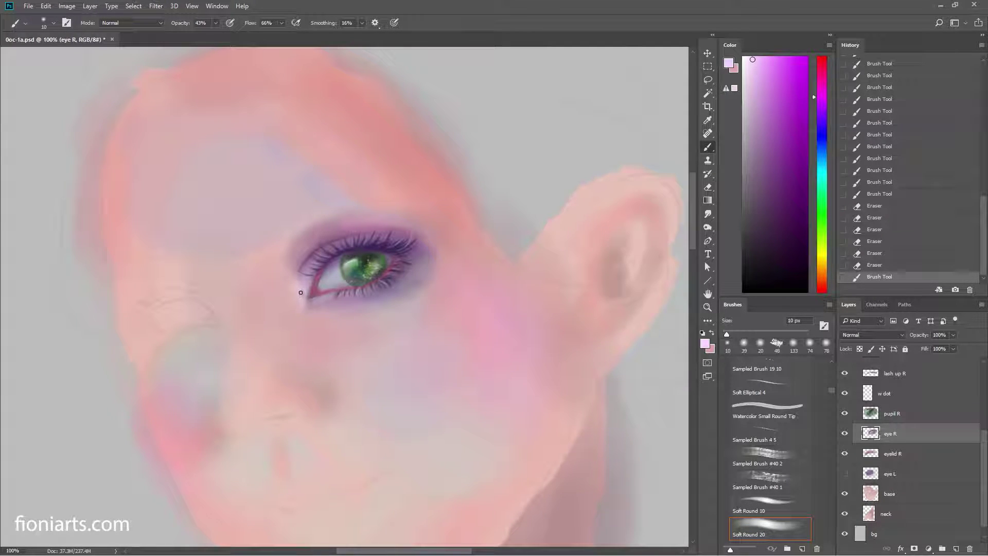
pyautogui.hotkey('ctrl', 'alt', 'z')
pyautogui.hotkey('ctrl', 'alt', 'z')
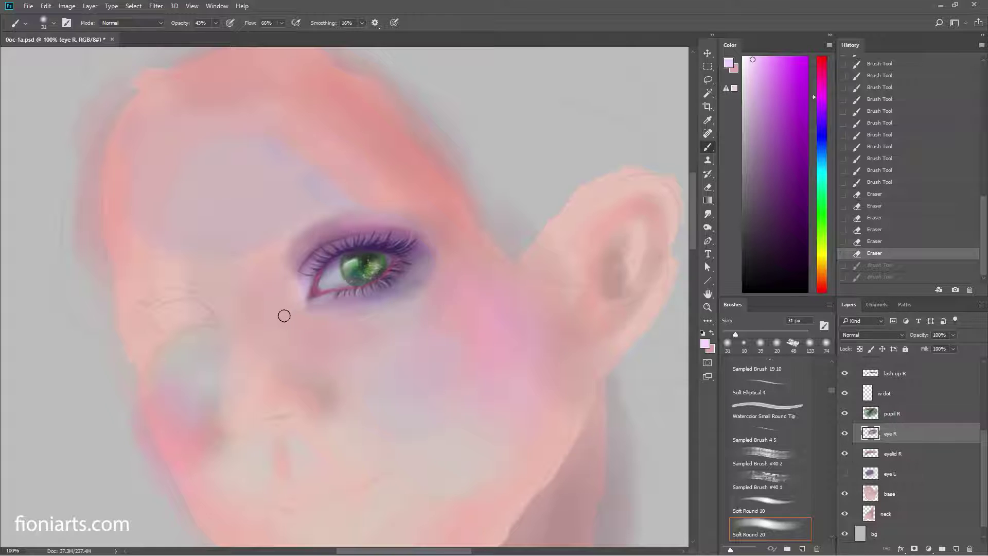
pyautogui.moveTo(308, 314)
pyautogui.mouseDown()
pyautogui.moveTo(318, 318)
pyautogui.moveTo(315, 304)
pyautogui.moveTo(296, 304)
pyautogui.moveTo(312, 315)
pyautogui.moveTo(329, 307)
pyautogui.mouseUp()
# Step: Erase stray paint beneath the eye with an 18 px eraser, then undo it
pyautogui.rightClick(335, 311)
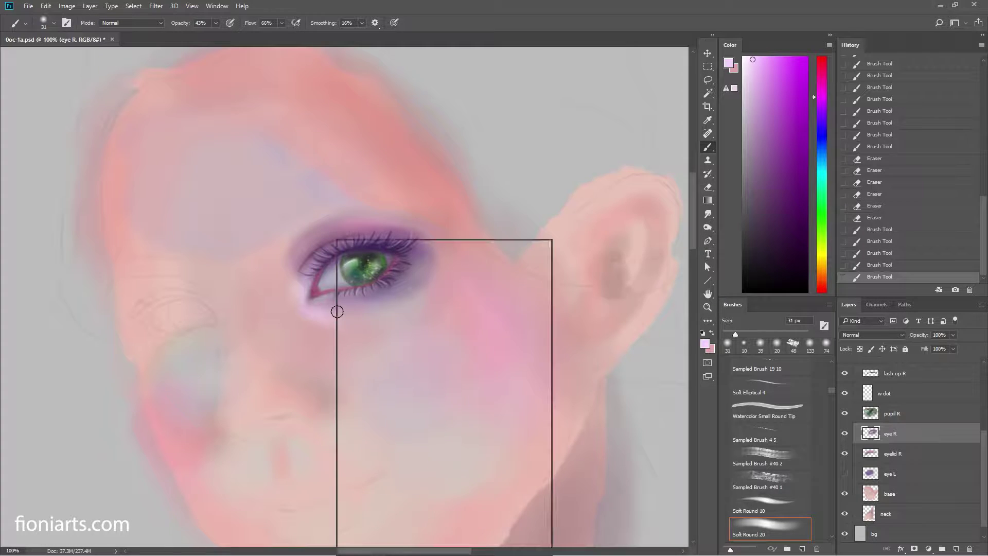
pyautogui.moveTo(397, 265); pyautogui.dragTo(393, 265)
pyautogui.press('Return')
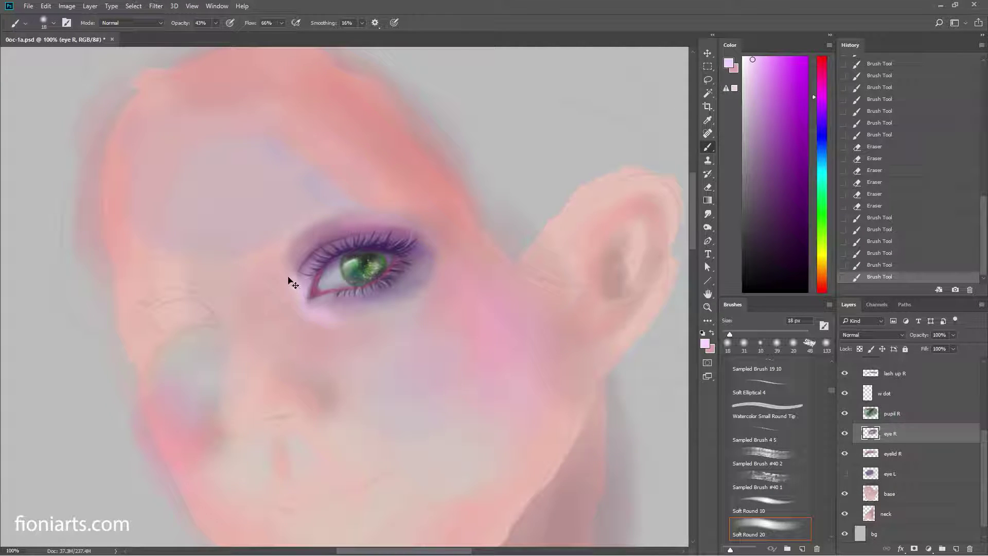
pyautogui.press('e')
pyautogui.moveTo(293, 273)
pyautogui.mouseDown()
pyautogui.moveTo(306, 305)
pyautogui.moveTo(296, 267)
pyautogui.moveTo(297, 293)
pyautogui.mouseUp()
pyautogui.hotkey('ctrl', 'z')
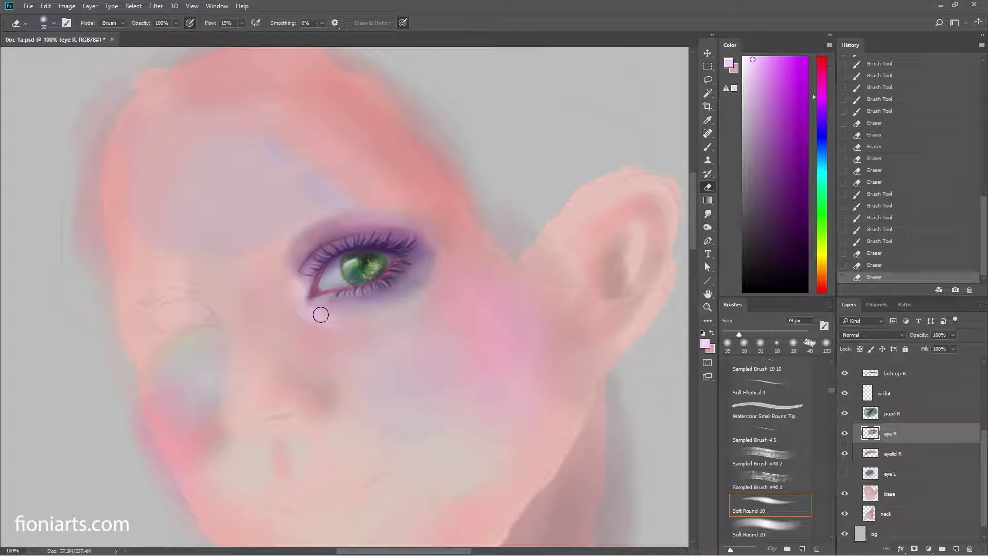
# Step: Paint a soft pale glow under the eye with a 48 px brush
pyautogui.press('b')
pyautogui.rightClick(344, 315)
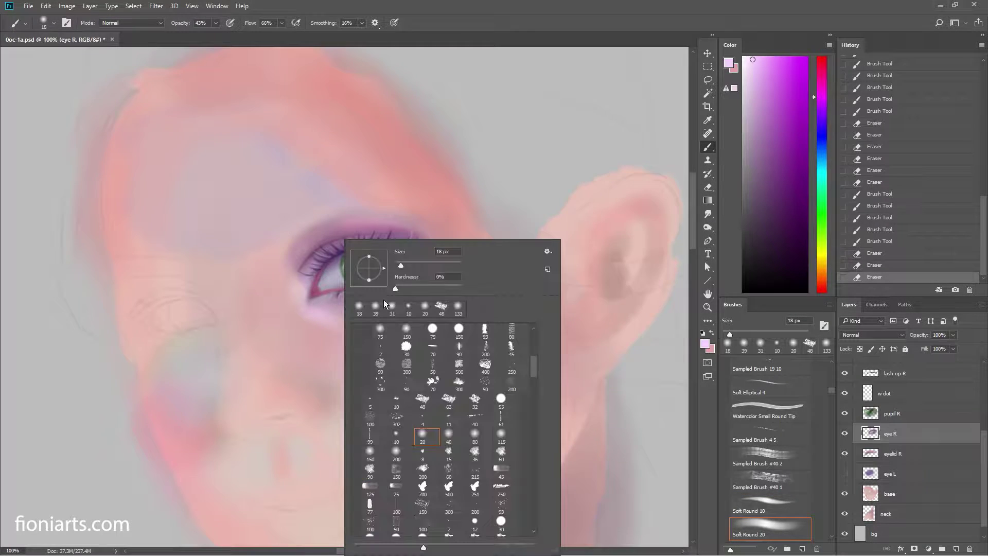
pyautogui.click(413, 265)
pyautogui.click(320, 314)
pyautogui.moveTo(340, 302); pyautogui.dragTo(344, 328)
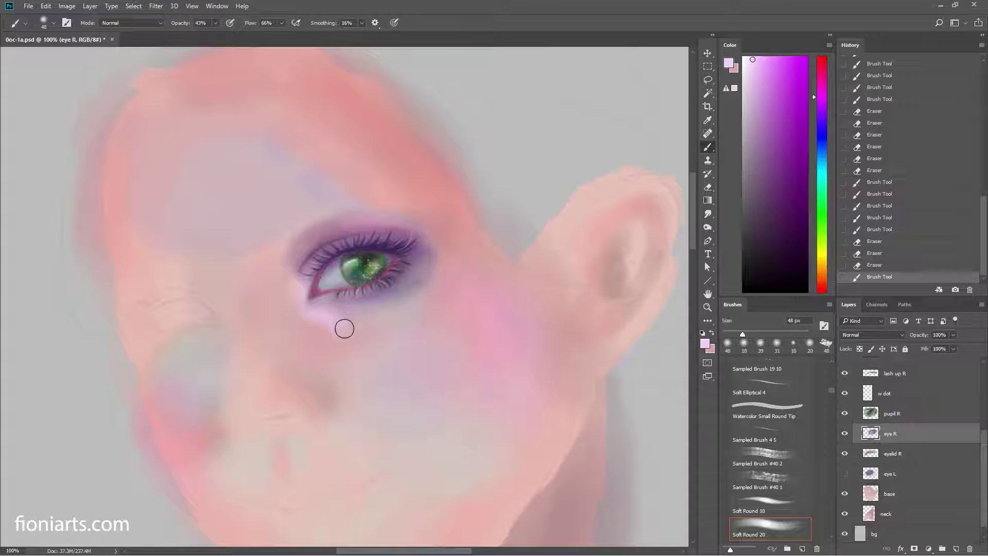
pyautogui.hotkey('shift', '.')
pyautogui.moveTo(297, 293); pyautogui.dragTo(326, 313)
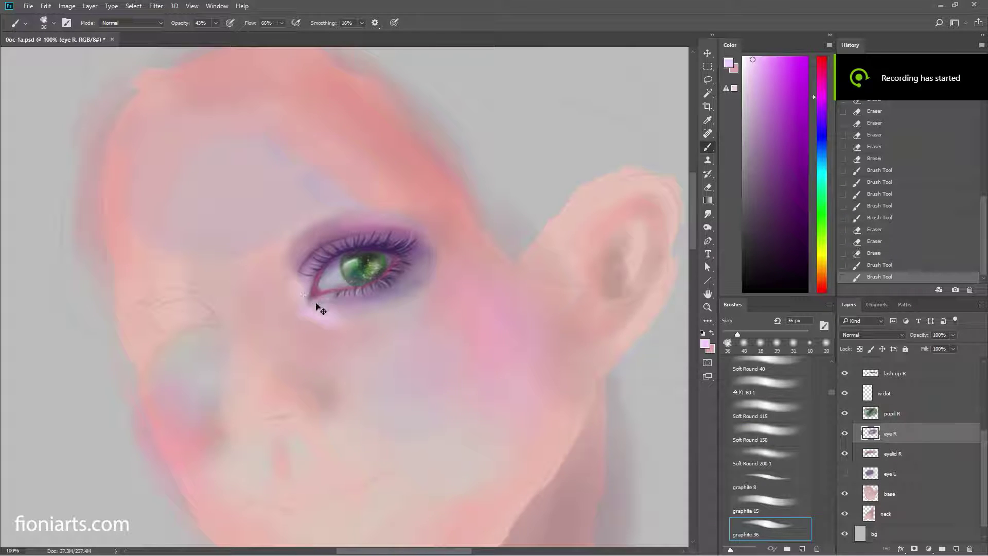
# Step: Sample a deeper pink and paint a soft stroke under the lower eyelid
pyautogui.keyDown('alt'); pyautogui.click(346, 306); pyautogui.keyUp('alt')
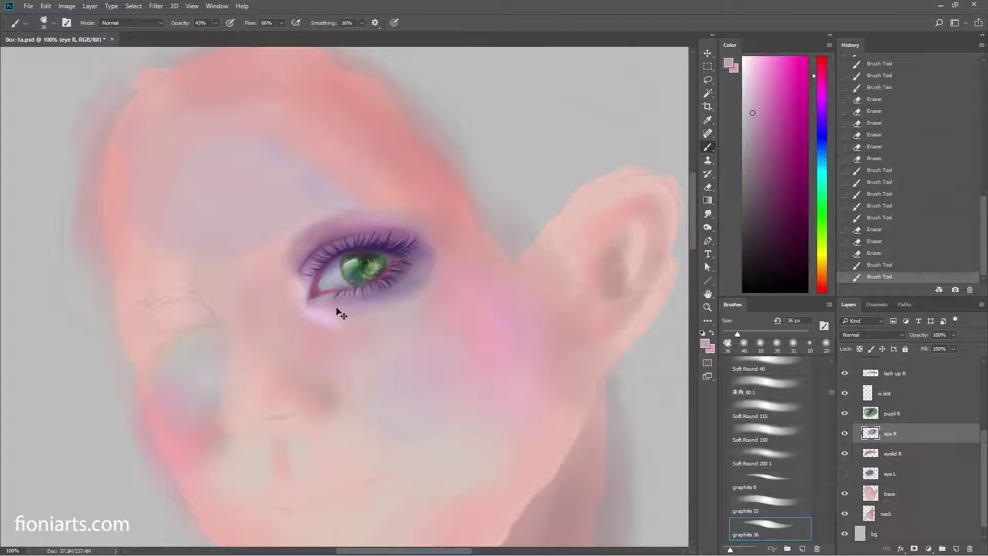
pyautogui.keyDown('alt'); pyautogui.click(354, 298); pyautogui.keyUp('alt')
pyautogui.moveTo(339, 305); pyautogui.dragTo(360, 293)
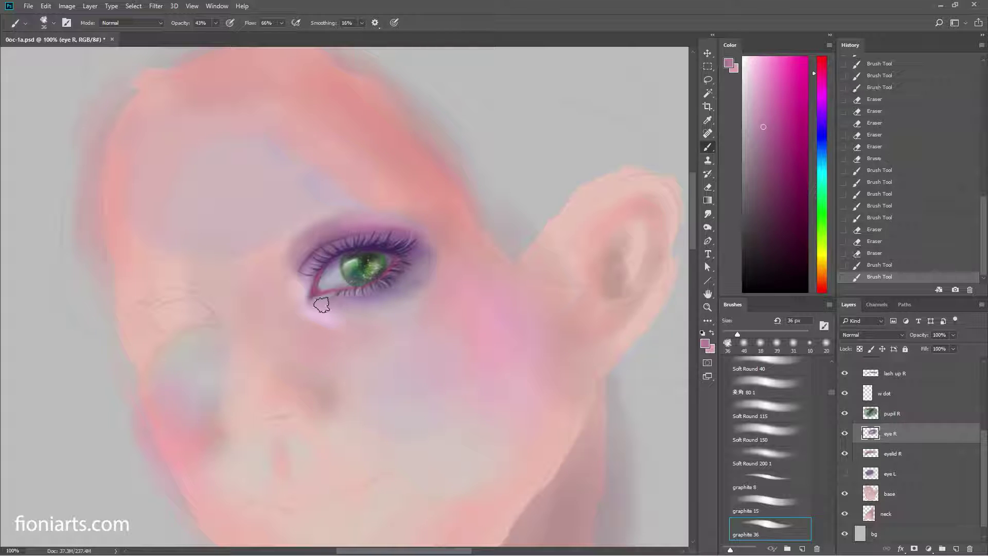
pyautogui.hotkey('ctrl', 'z')
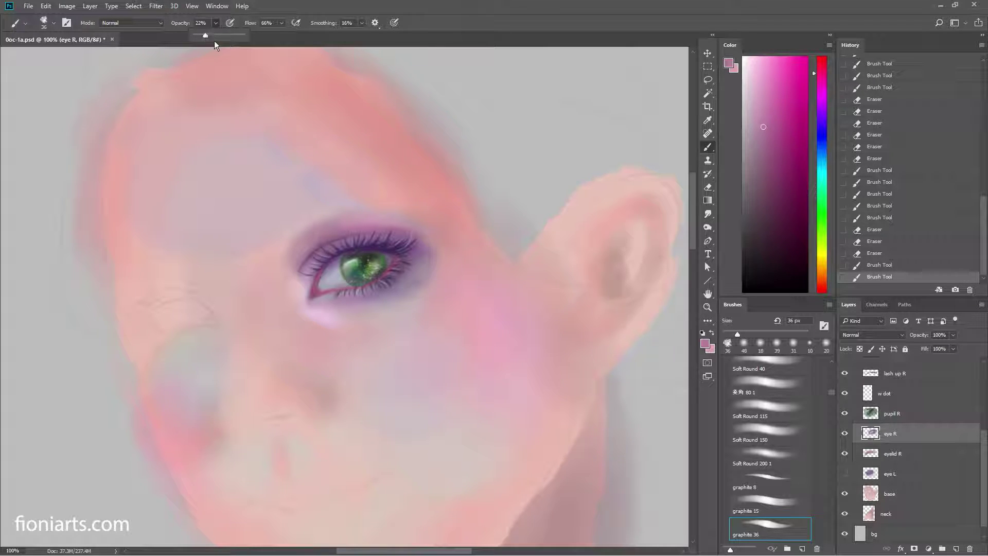
pyautogui.moveTo(346, 309)
pyautogui.mouseDown()
pyautogui.moveTo(312, 326)
pyautogui.moveTo(297, 311)
pyautogui.mouseUp()
# Step: Erase part of the pink stroke under the eye
pyautogui.keyDown('alt'); pyautogui.click(337, 311); pyautogui.keyUp('alt')
pyautogui.press('e')
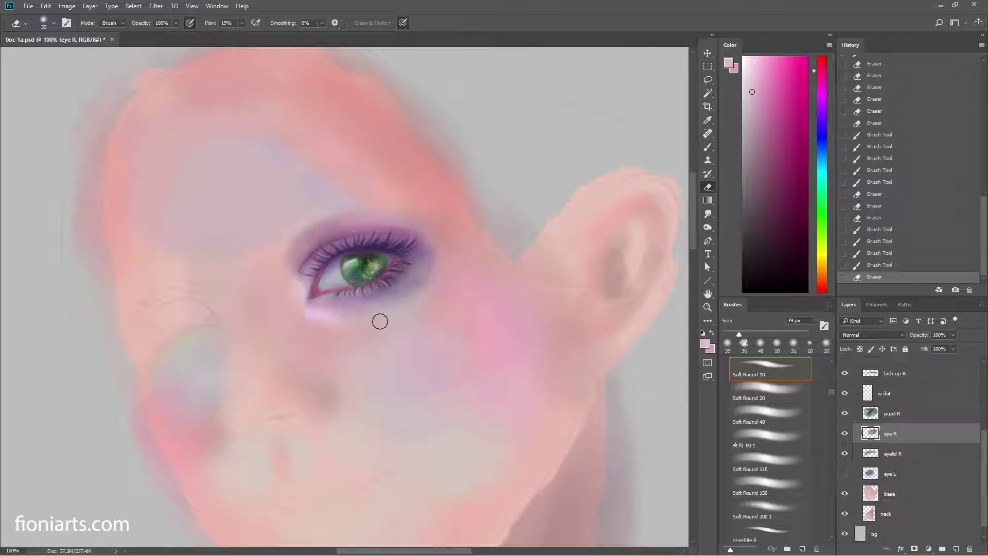
pyautogui.moveTo(380, 322); pyautogui.dragTo(337, 315)
pyautogui.press('b')
pyautogui.keyDown('alt'); pyautogui.click(323, 305); pyautogui.keyUp('alt')
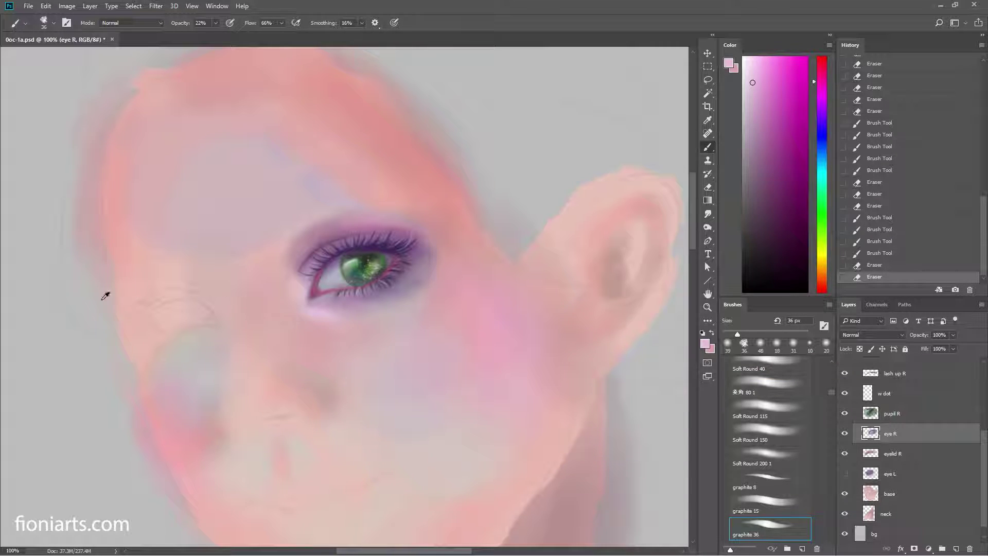
# Step: Add faint pinkish-white strokes below the inner corner, then extend the mauve inner-corner rim line
pyautogui.keyDown('alt'); pyautogui.click(309, 308); pyautogui.keyUp('alt')
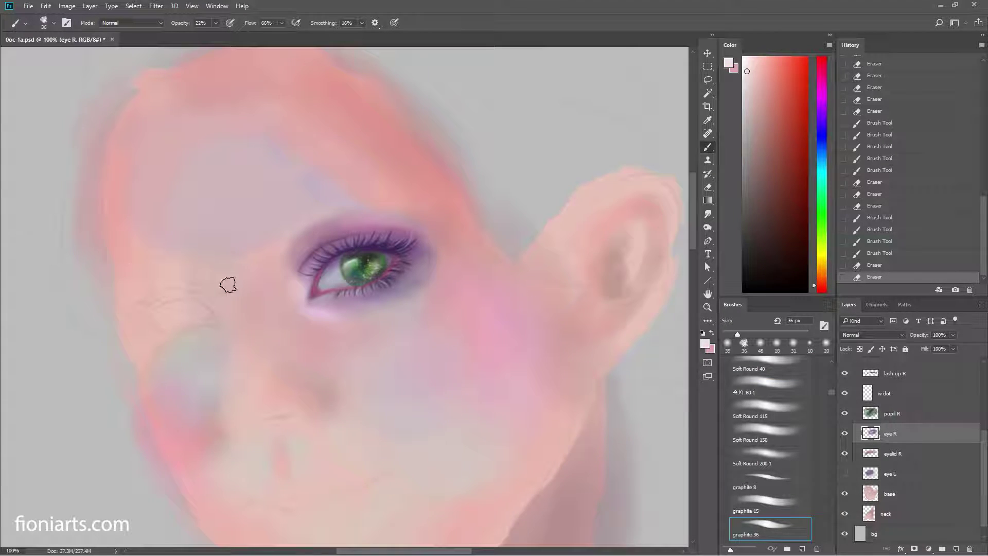
pyautogui.moveTo(309, 309); pyautogui.dragTo(269, 278)
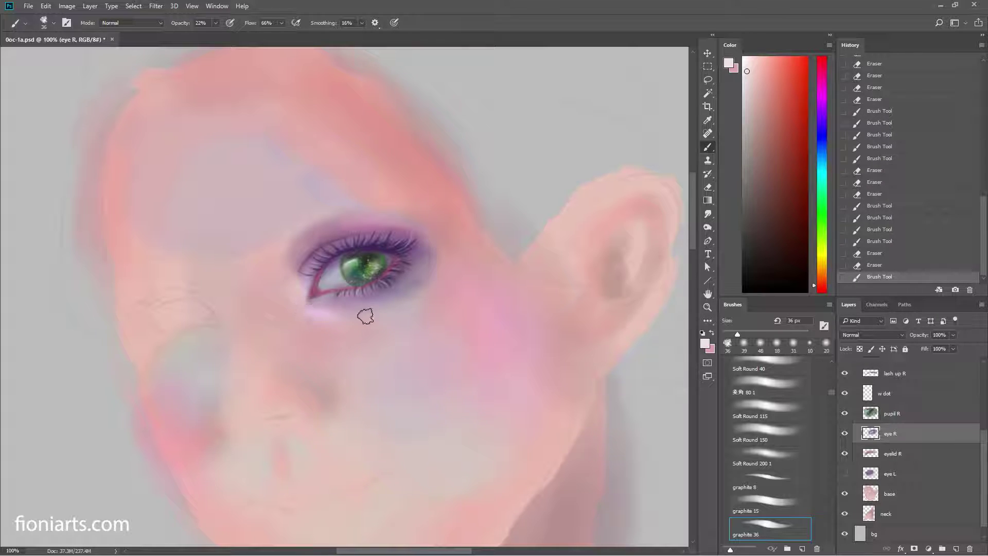
pyautogui.moveTo(365, 316); pyautogui.dragTo(298, 299)
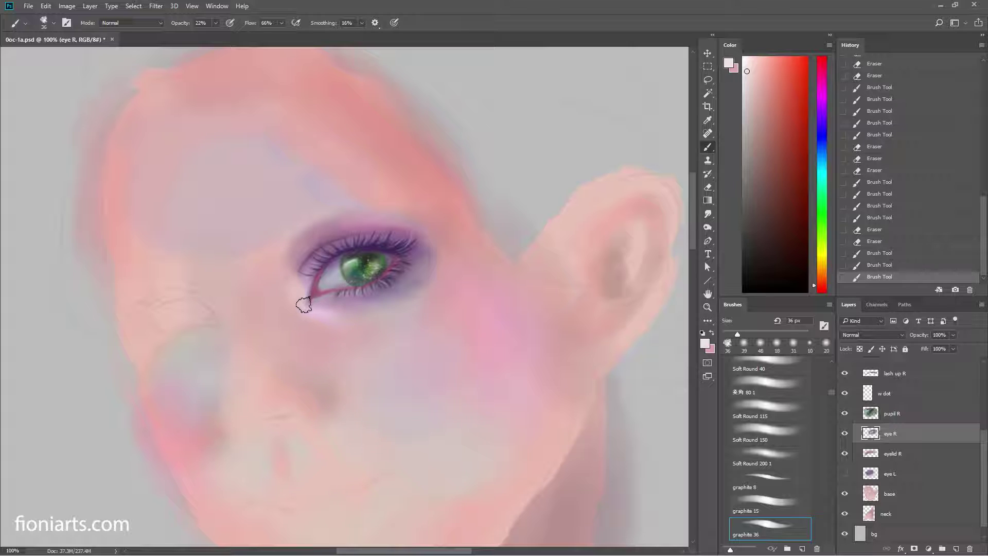
pyautogui.moveTo(316, 261)
pyautogui.mouseDown()
pyautogui.moveTo(307, 274)
pyautogui.moveTo(340, 243)
pyautogui.moveTo(309, 272)
pyautogui.mouseUp()
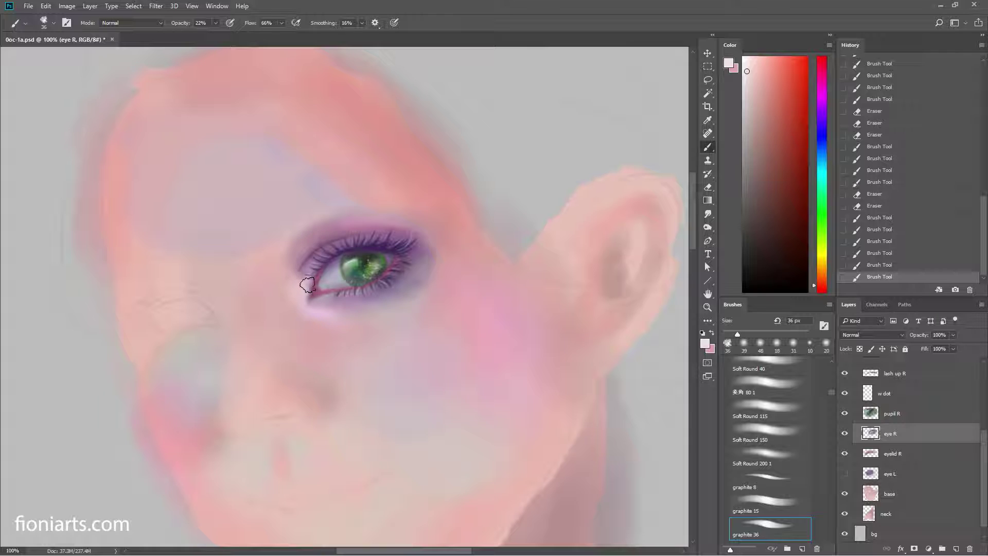
pyautogui.keyDown('alt'); pyautogui.click(311, 267); pyautogui.keyUp('alt')
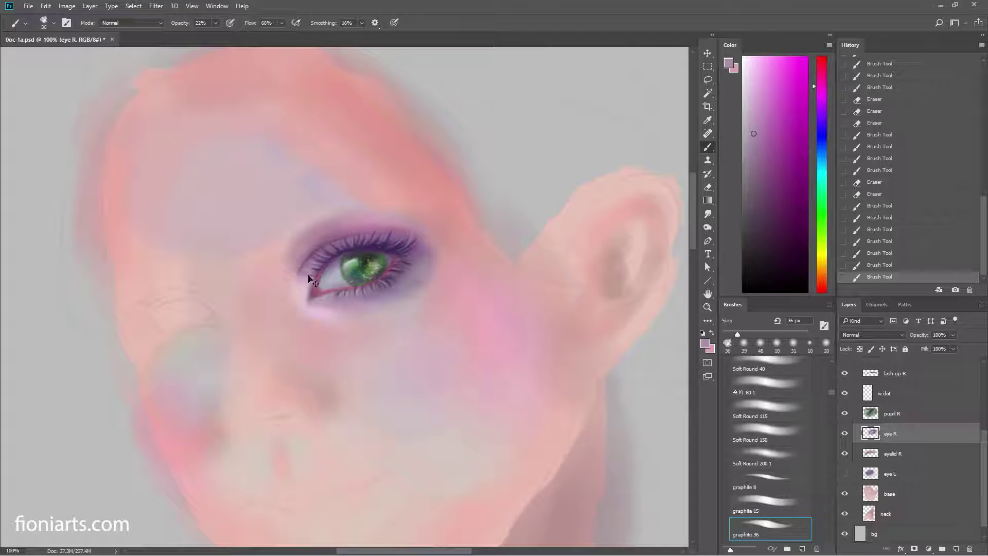
pyautogui.moveTo(309, 294)
pyautogui.mouseDown()
pyautogui.moveTo(303, 310)
pyautogui.moveTo(304, 275)
pyautogui.moveTo(309, 289)
pyautogui.moveTo(298, 273)
pyautogui.moveTo(314, 312)
pyautogui.mouseUp()
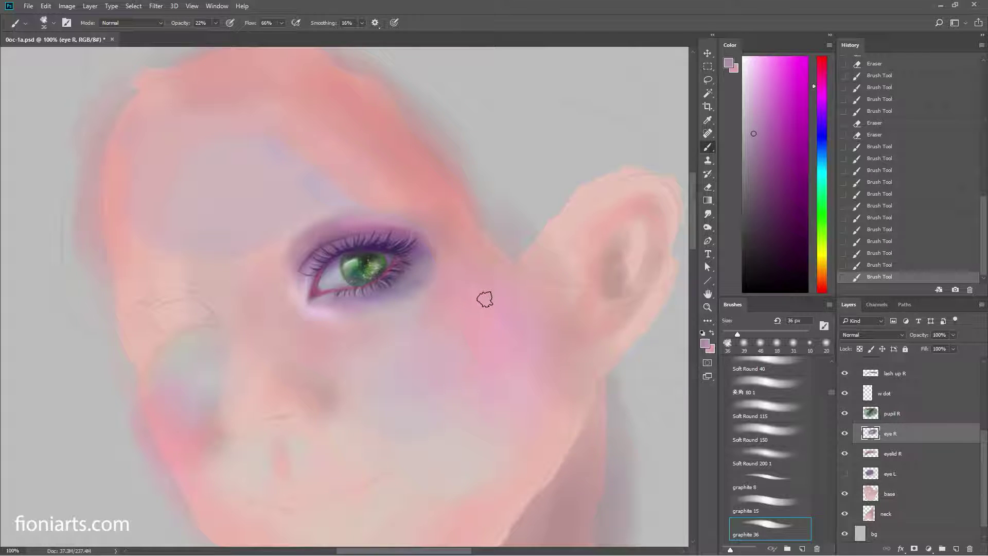
# Step: Add a new layer named 'w' above the w dot layer
pyautogui.click(890, 397)
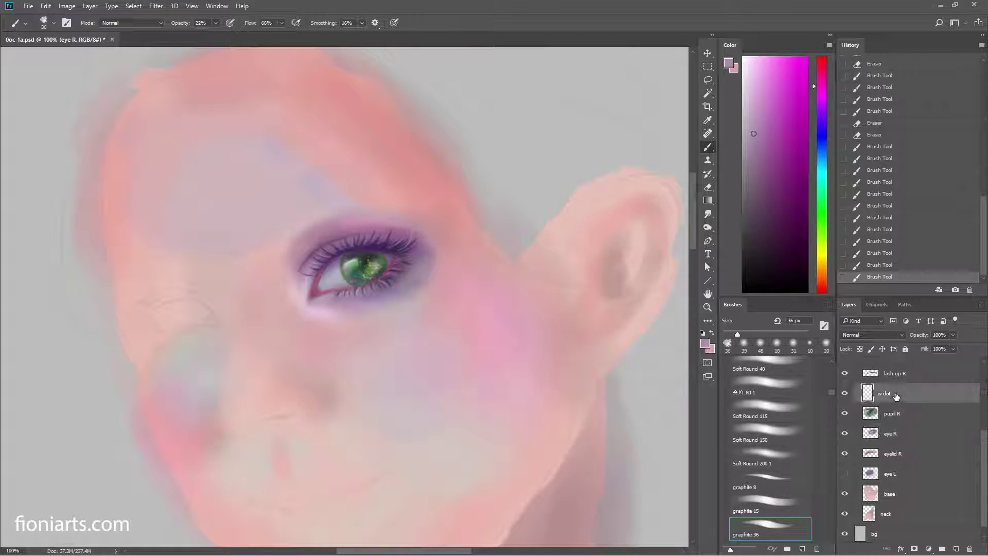
pyautogui.click(982, 305)
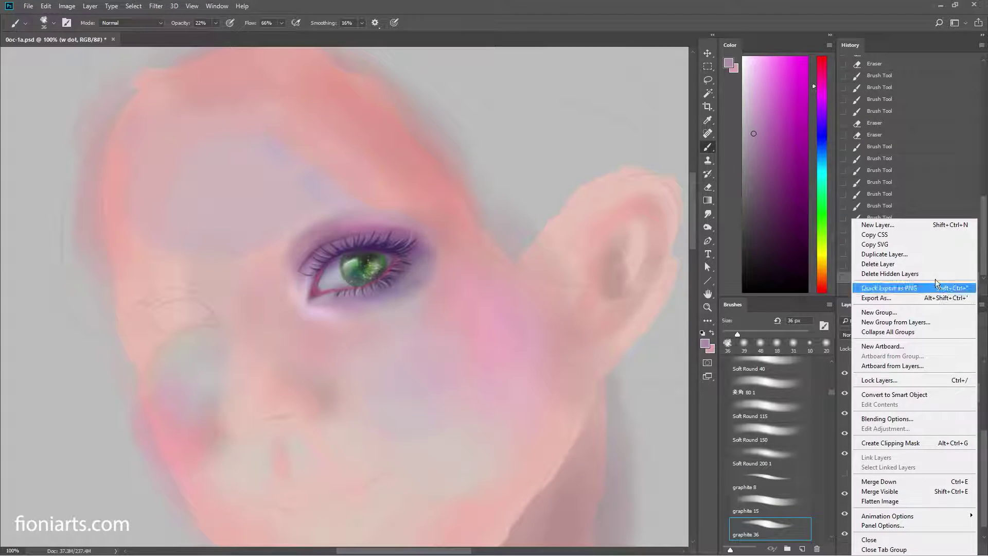
pyautogui.click(912, 225)
pyautogui.write('w')
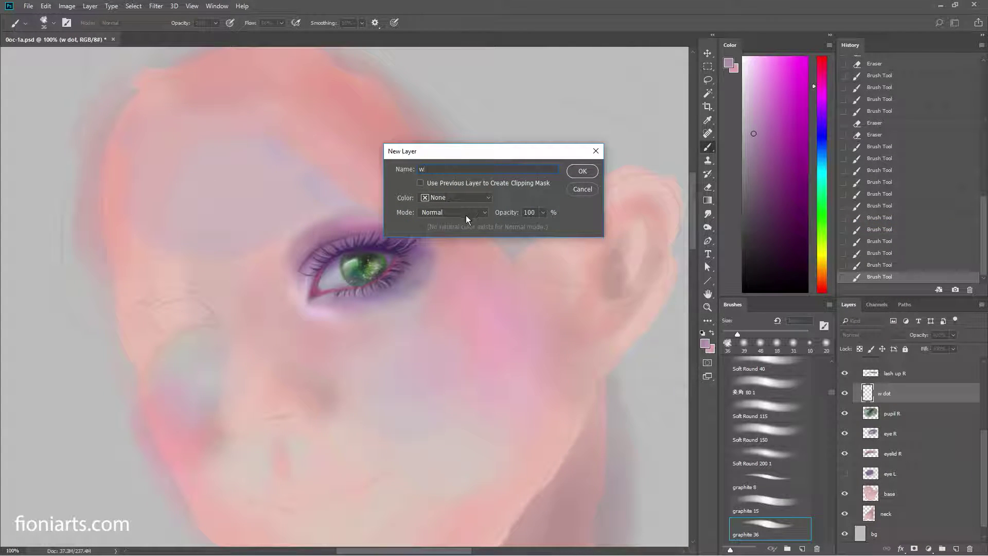
pyautogui.press('Return')
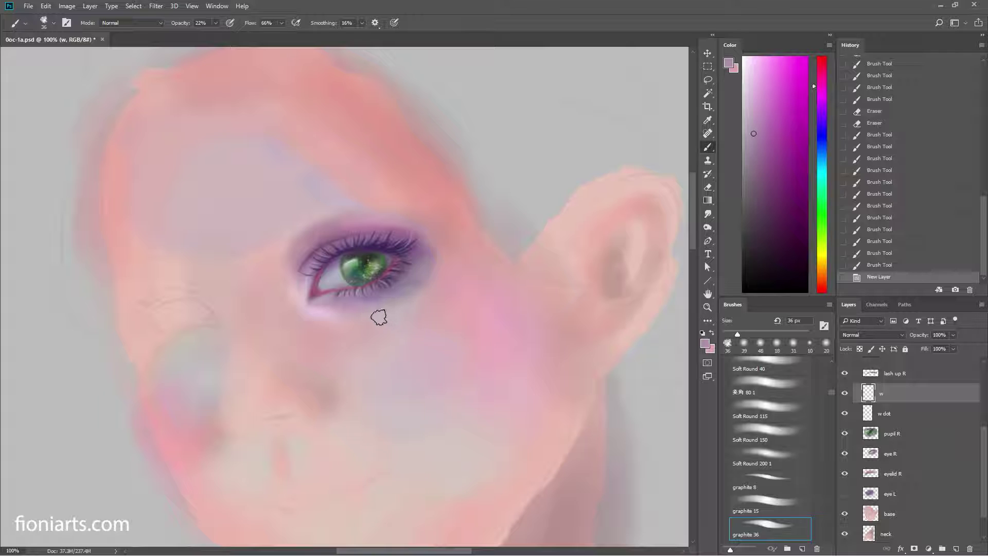
# Step: Set white as the paint colour and choose the 10 px brush preset
pyautogui.moveTo(778, 82); pyautogui.dragTo(744, 57)
pyautogui.rightClick(489, 214)
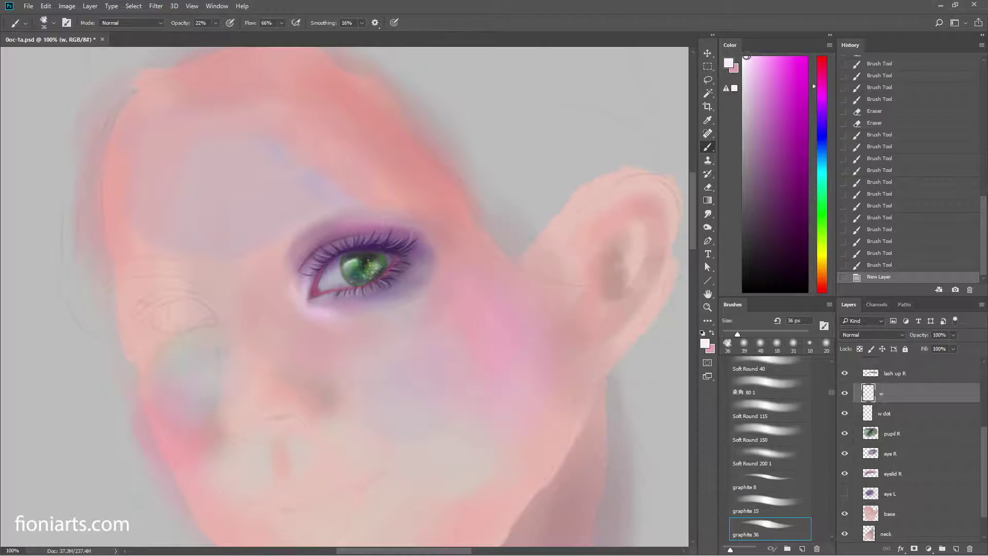
pyautogui.press('Escape')
pyautogui.rightClick(489, 221)
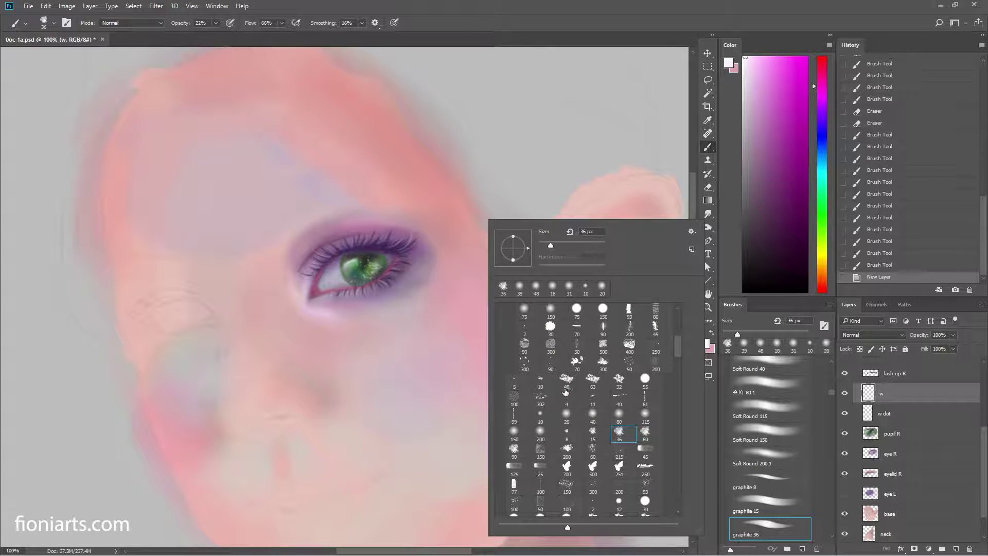
pyautogui.click(541, 382)
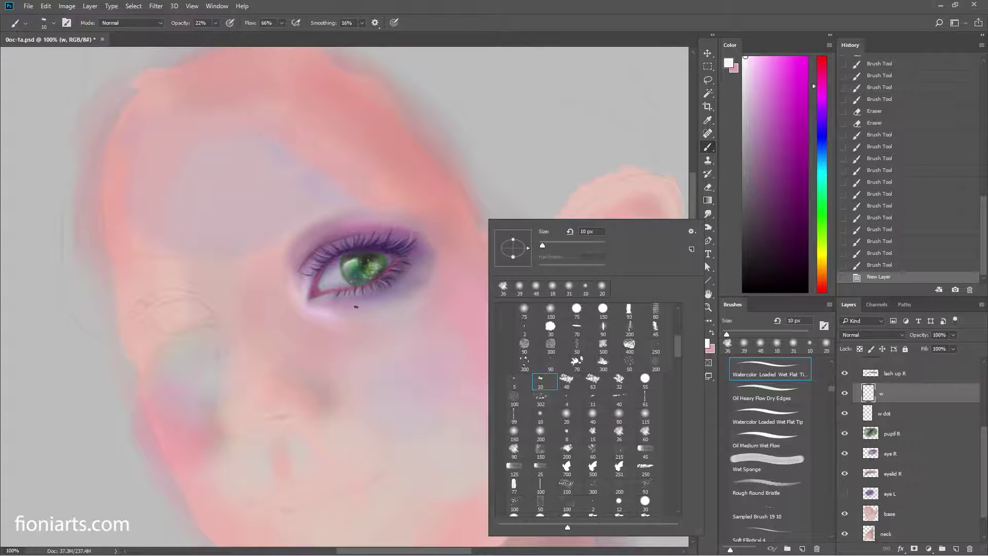
pyautogui.press('Escape')
# Step: Dab small white highlights along the lower lash line at 87% brush opacity
pyautogui.moveTo(335, 295); pyautogui.dragTo(350, 293)
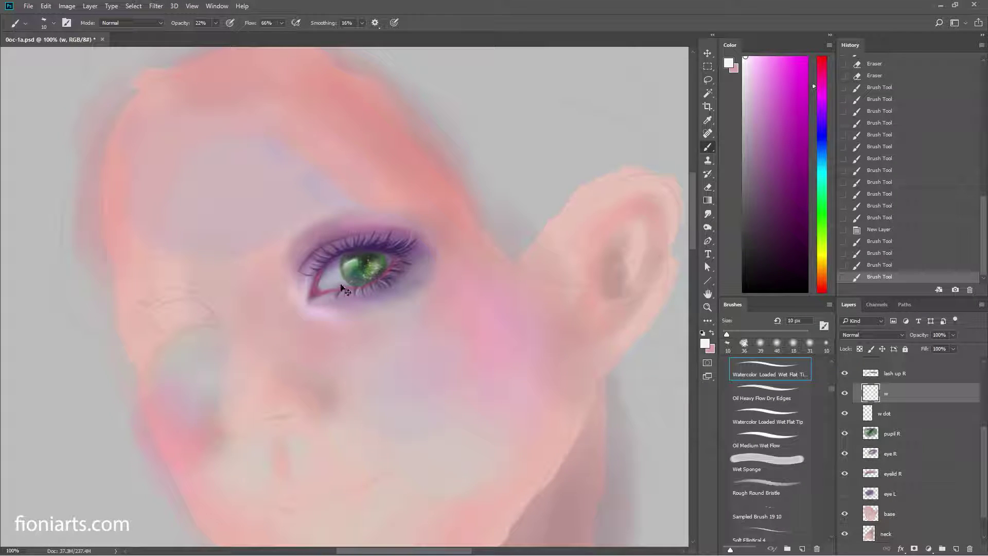
pyautogui.click(213, 23)
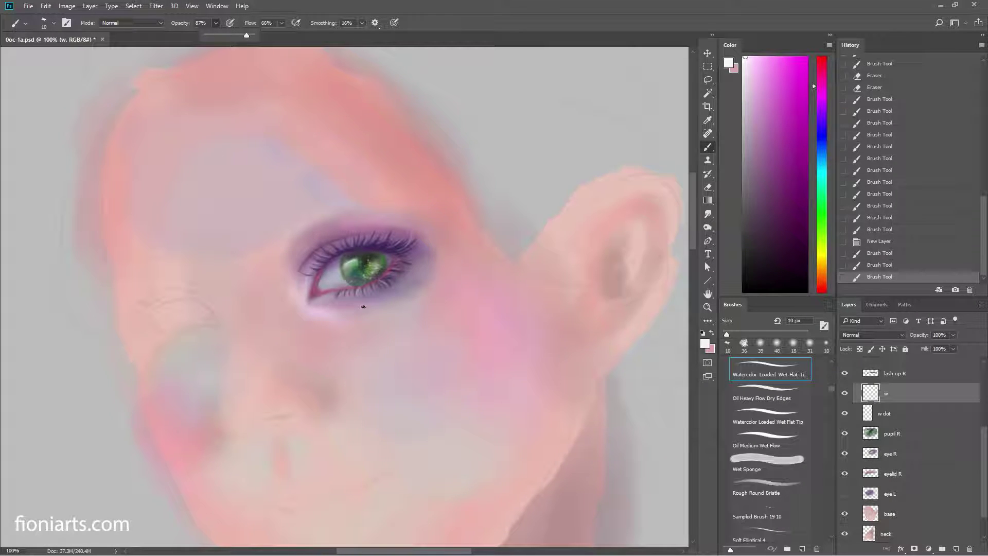
pyautogui.click(335, 294)
pyautogui.moveTo(334, 294); pyautogui.dragTo(339, 294)
pyautogui.moveTo(336, 295); pyautogui.dragTo(343, 294)
pyautogui.moveTo(340, 295); pyautogui.dragTo(350, 294)
pyautogui.moveTo(351, 295); pyautogui.dragTo(355, 294)
pyautogui.moveTo(354, 294); pyautogui.dragTo(363, 292)
pyautogui.moveTo(363, 292); pyautogui.dragTo(371, 291)
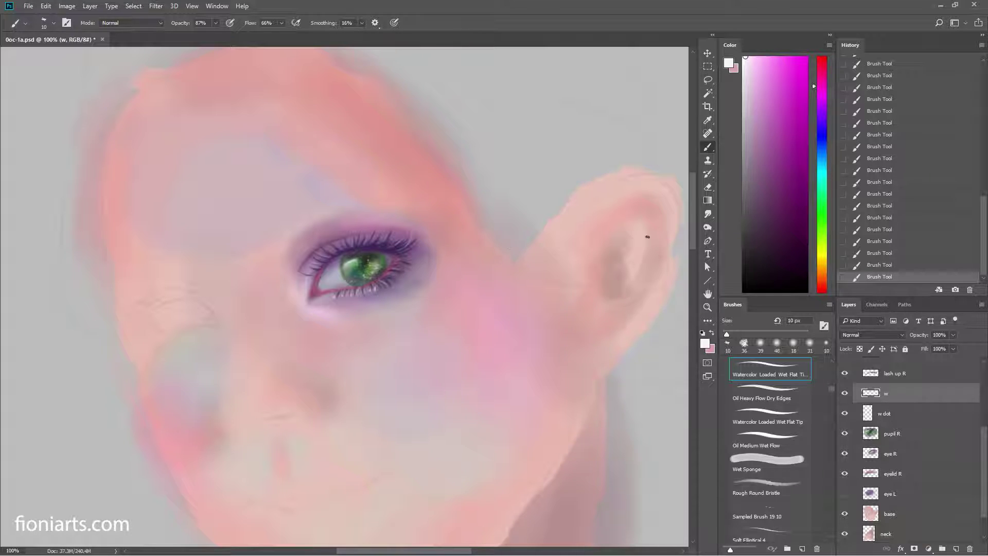
# Step: Blur the lower-lid highlights, then add more small white lash strokes near the lower eyelid
pyautogui.click(709, 217)
pyautogui.click(742, 213)
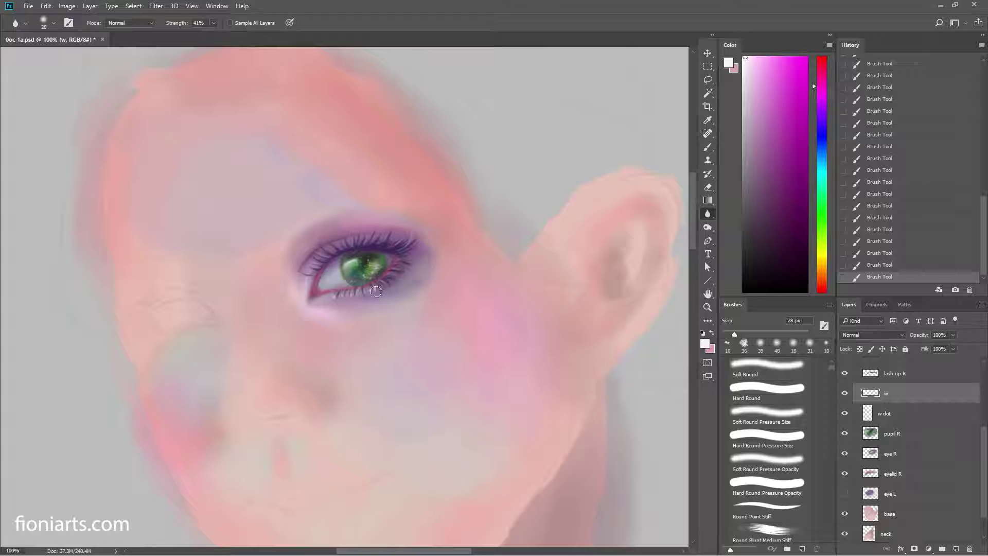
pyautogui.moveTo(363, 291)
pyautogui.mouseDown()
pyautogui.moveTo(329, 295)
pyautogui.moveTo(374, 291)
pyautogui.mouseUp()
pyautogui.press('b')
pyautogui.moveTo(373, 292); pyautogui.dragTo(378, 290)
pyautogui.moveTo(377, 291); pyautogui.dragTo(381, 288)
pyautogui.moveTo(381, 289); pyautogui.dragTo(384, 287)
pyautogui.moveTo(384, 289); pyautogui.dragTo(382, 288)
pyautogui.moveTo(382, 289); pyautogui.dragTo(381, 284)
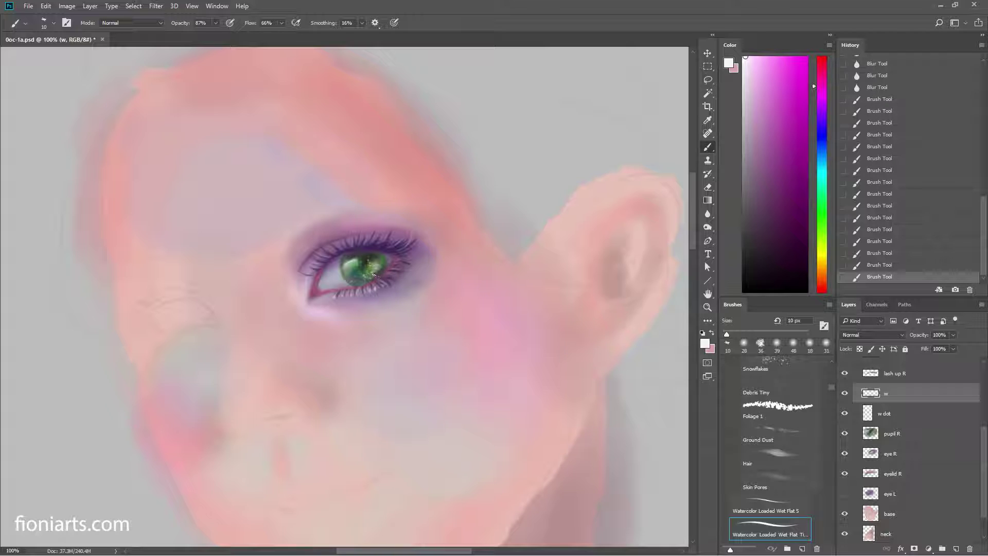
# Step: Paint light strokes along the upper lash line at 100% opacity, softening them with 41% blur
pyautogui.click(215, 23)
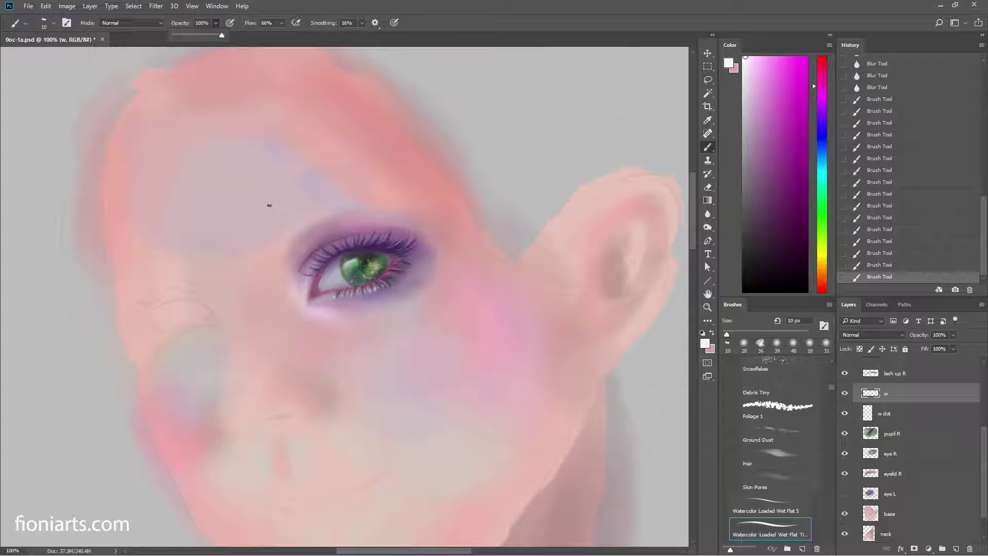
pyautogui.click(320, 252)
pyautogui.moveTo(334, 250); pyautogui.dragTo(332, 248)
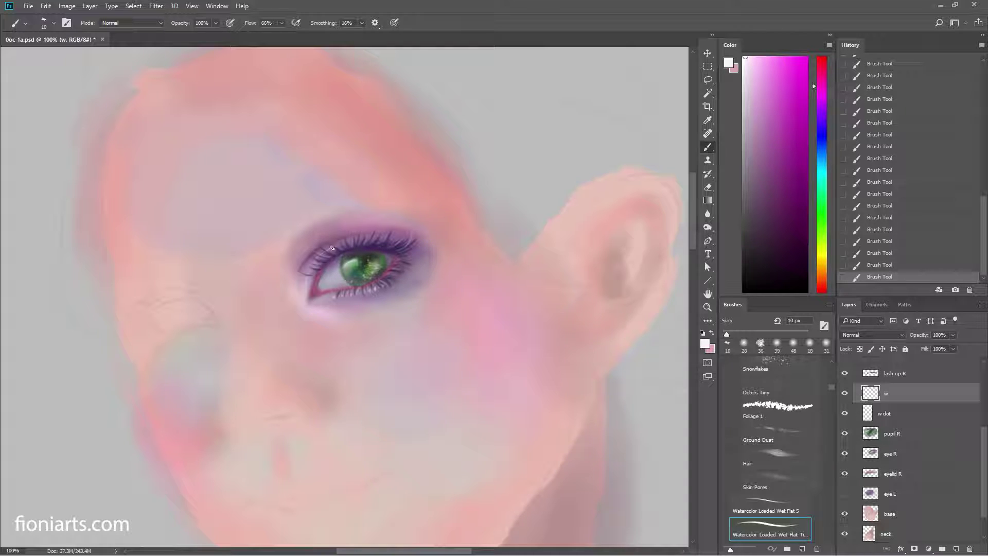
pyautogui.click(708, 213)
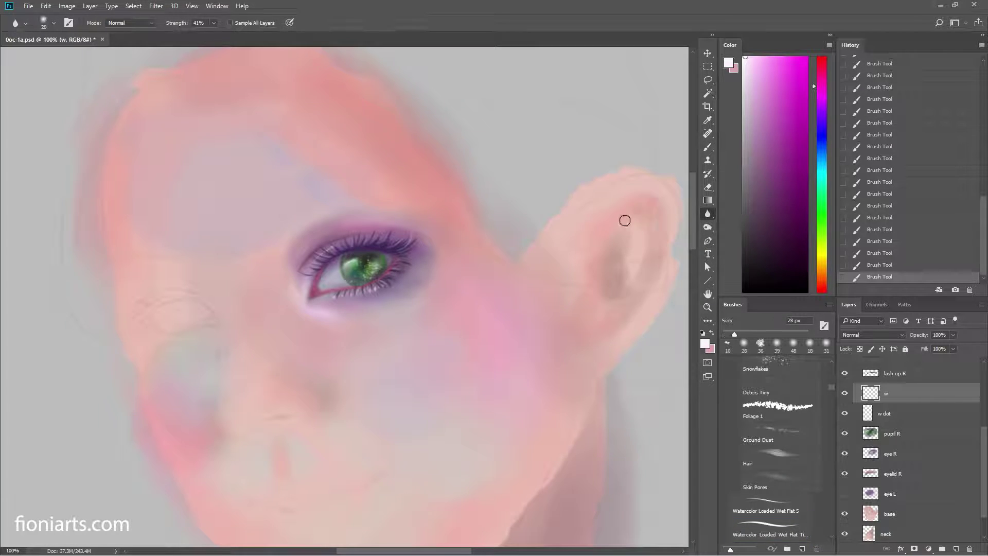
pyautogui.moveTo(322, 252)
pyautogui.mouseDown()
pyautogui.moveTo(338, 243)
pyautogui.moveTo(327, 247)
pyautogui.mouseUp()
pyautogui.press('b')
pyautogui.moveTo(329, 253); pyautogui.dragTo(326, 247)
pyautogui.moveTo(329, 253); pyautogui.dragTo(325, 247)
pyautogui.moveTo(326, 253); pyautogui.dragTo(320, 251)
pyautogui.moveTo(322, 258); pyautogui.dragTo(319, 251)
pyautogui.moveTo(356, 252)
pyautogui.mouseDown()
pyautogui.moveTo(363, 241)
pyautogui.moveTo(354, 242)
pyautogui.mouseUp()
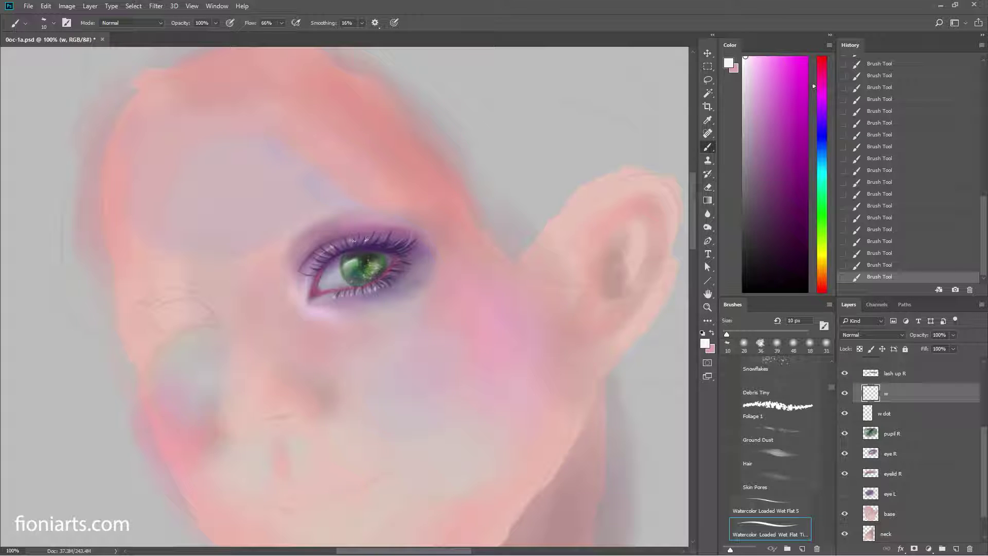
# Step: Erase stray marks around the upper lashes and repaint tiny lash strokes on the upper lid
pyautogui.press('e')
pyautogui.moveTo(380, 231)
pyautogui.mouseDown()
pyautogui.moveTo(376, 242)
pyautogui.moveTo(344, 243)
pyautogui.mouseUp()
pyautogui.moveTo(341, 232)
pyautogui.mouseDown()
pyautogui.moveTo(341, 252)
pyautogui.moveTo(357, 239)
pyautogui.mouseUp()
pyautogui.press('b')
pyautogui.moveTo(358, 245); pyautogui.dragTo(357, 239)
pyautogui.moveTo(357, 244); pyautogui.dragTo(356, 238)
pyautogui.moveTo(357, 244); pyautogui.dragTo(356, 238)
pyautogui.moveTo(357, 245); pyautogui.dragTo(356, 238)
pyautogui.moveTo(358, 244); pyautogui.dragTo(356, 238)
pyautogui.moveTo(358, 245); pyautogui.dragTo(377, 238)
# Step: Blur the upper lash strokes, erase unwanted ones, and paint fresh small strokes along the lid
pyautogui.click(708, 213)
pyautogui.moveTo(384, 234)
pyautogui.mouseDown()
pyautogui.moveTo(391, 240)
pyautogui.moveTo(383, 240)
pyautogui.mouseUp()
pyautogui.press('b')
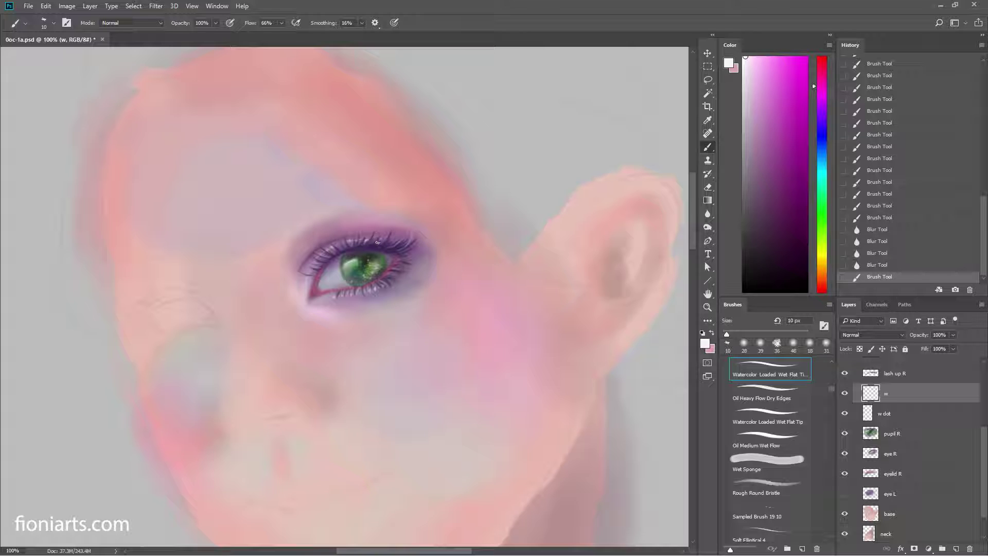
pyautogui.press('e')
pyautogui.moveTo(366, 239); pyautogui.dragTo(373, 234)
pyautogui.press('b')
pyautogui.moveTo(370, 237); pyautogui.dragTo(372, 235)
pyautogui.moveTo(369, 239); pyautogui.dragTo(375, 237)
pyautogui.moveTo(376, 239); pyautogui.dragTo(387, 237)
pyautogui.moveTo(387, 240); pyautogui.dragTo(392, 238)
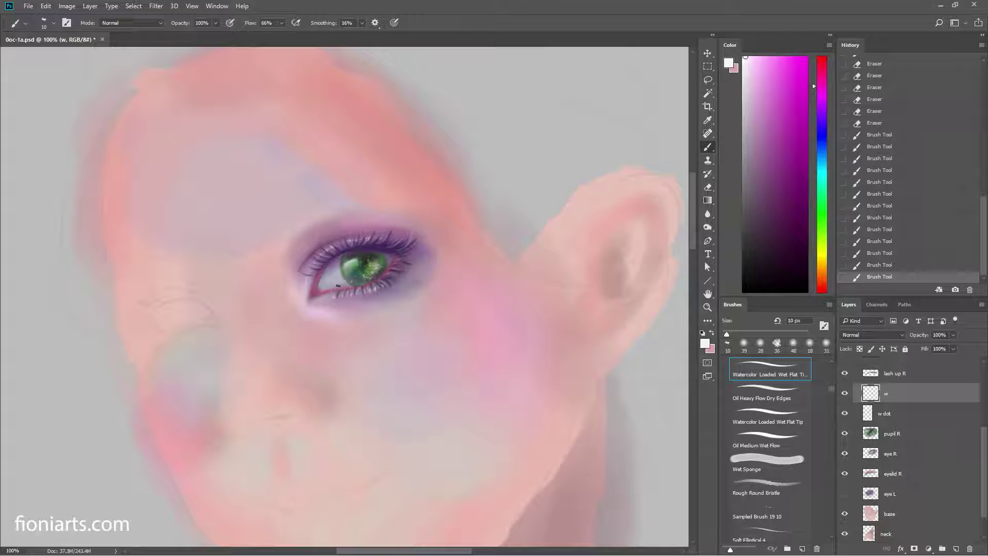
# Step: Paint small light strokes along the green eye's lower eyelid, undoing and redoing until satisfied
pyautogui.moveTo(339, 286); pyautogui.dragTo(347, 288)
pyautogui.moveTo(340, 286); pyautogui.dragTo(354, 287)
pyautogui.hotkey('ctrl', 'z')
pyautogui.moveTo(344, 284); pyautogui.dragTo(355, 287)
pyautogui.moveTo(343, 284); pyautogui.dragTo(346, 283)
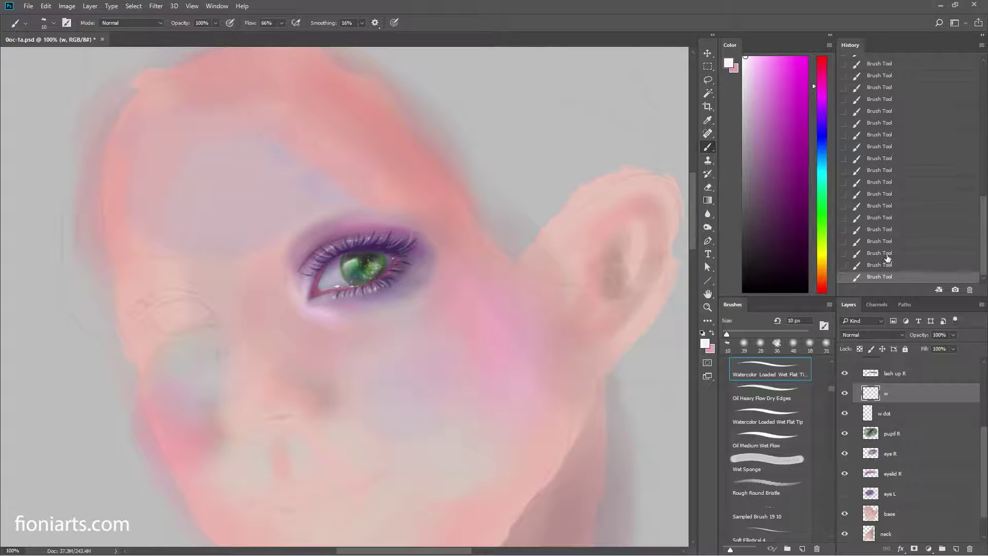
pyautogui.hotkey('ctrl', 'z')
pyautogui.hotkey('ctrl', 'z')
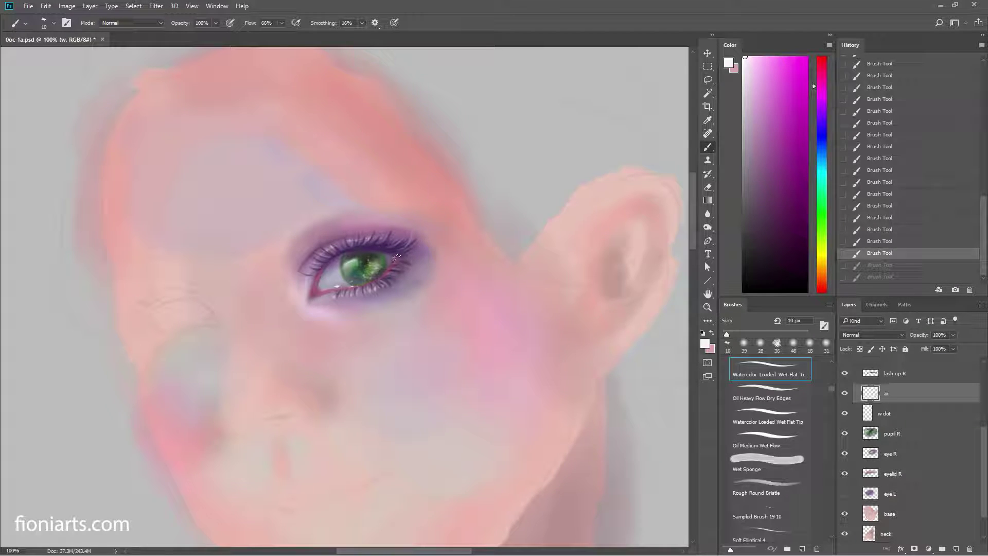
pyautogui.hotkey('ctrl', 'shift', 'z')
pyautogui.hotkey('ctrl', 'shift', 'z')
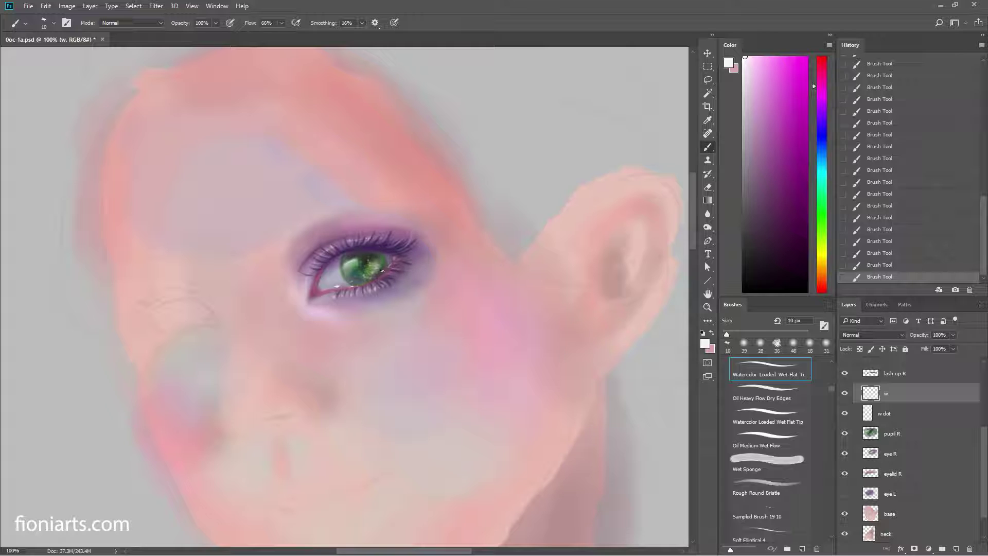
# Step: Soften the fresh eyelid strokes with a Blur tool pass
pyautogui.click(708, 214)
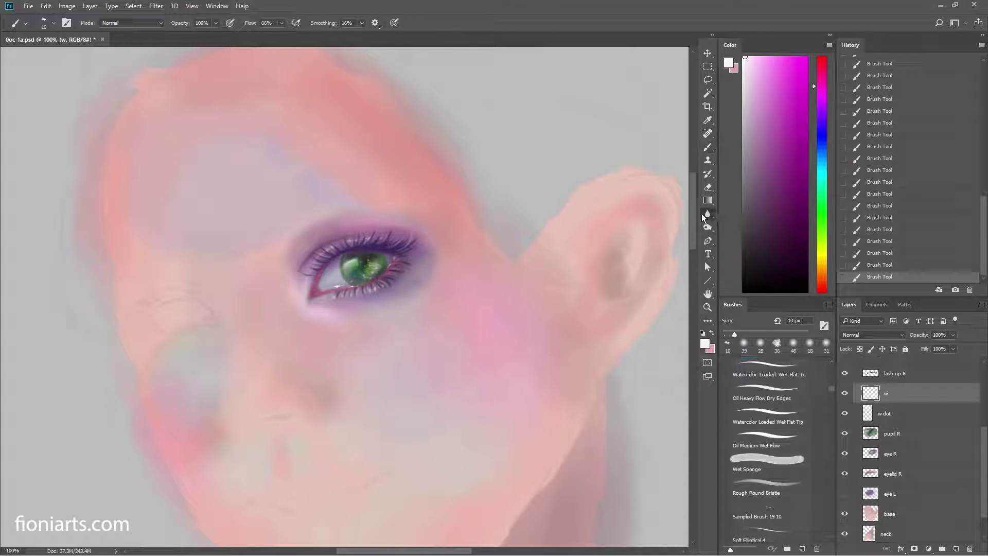
pyautogui.moveTo(332, 288); pyautogui.dragTo(365, 287)
pyautogui.click(708, 227)
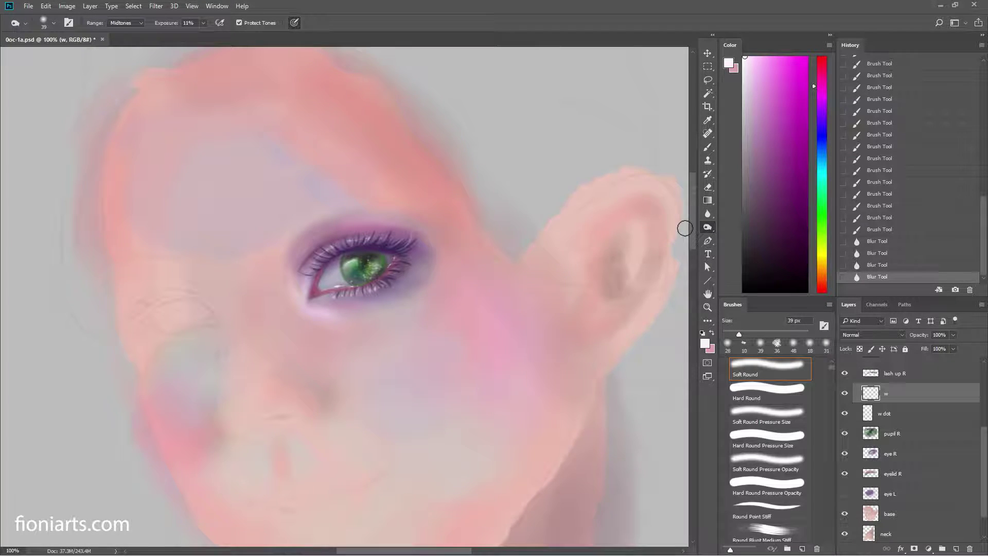
# Step: Smudge the paint near the inner eye corner with a 37 px Smudge brush
pyautogui.rightClick(708, 213)
pyautogui.click(746, 235)
pyautogui.rightClick(330, 279)
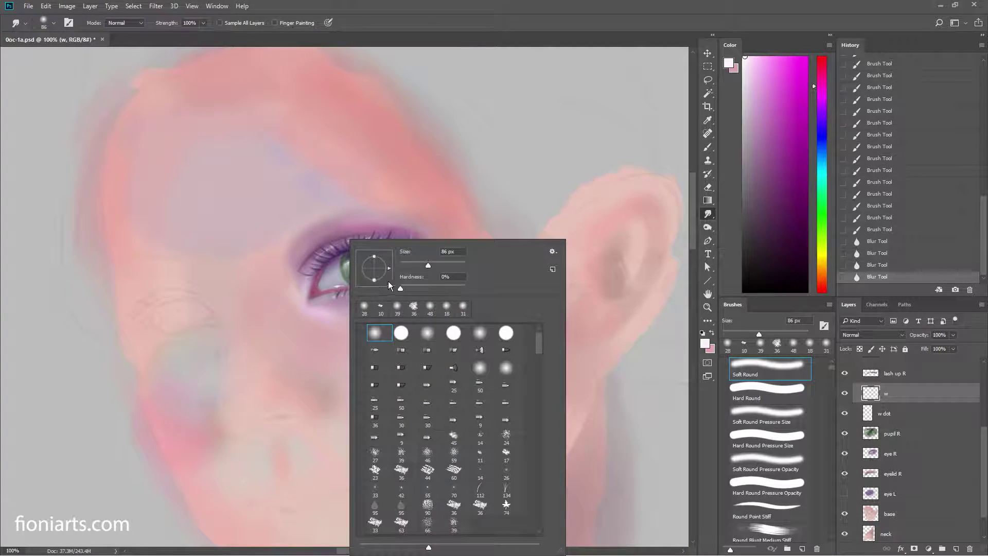
pyautogui.moveTo(406, 261); pyautogui.dragTo(403, 261)
pyautogui.press('Return')
pyautogui.moveTo(338, 285); pyautogui.dragTo(361, 280)
# Step: Dab small highlight strokes around the eye and on the pupil highlight, reverting one failed stroke
pyautogui.press('b')
pyautogui.press('b')
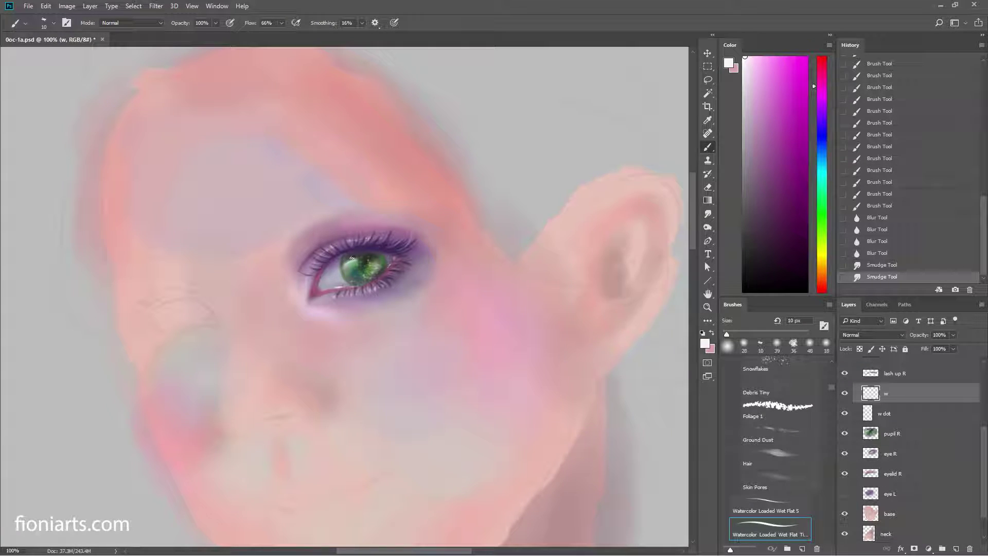
pyautogui.moveTo(334, 262); pyautogui.dragTo(396, 241)
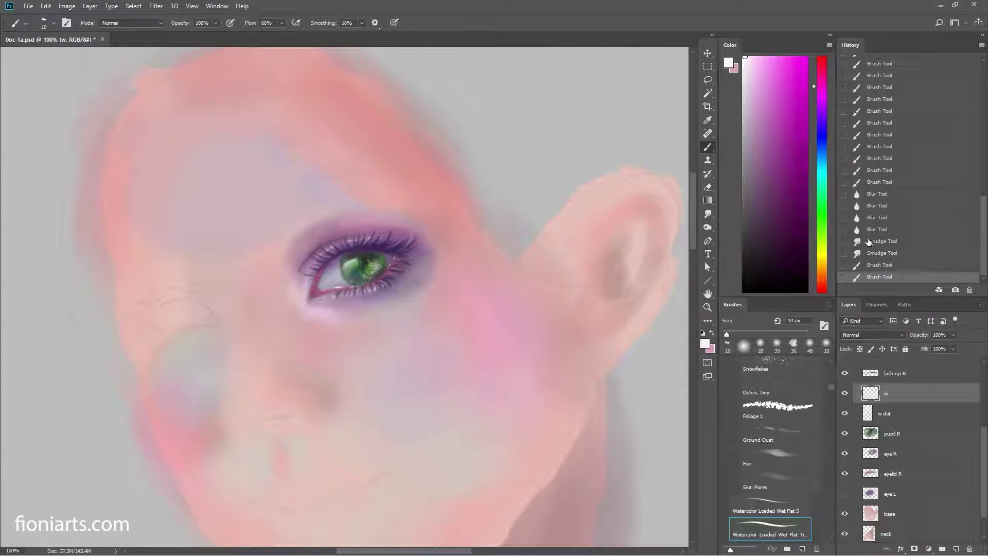
pyautogui.click(875, 253)
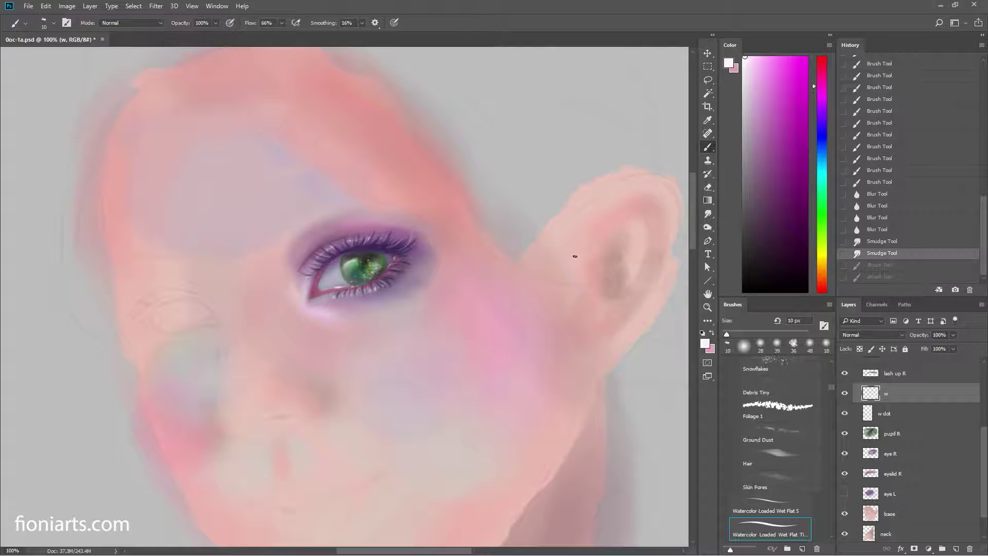
pyautogui.click(336, 260)
pyautogui.click(344, 258)
pyautogui.click(348, 257)
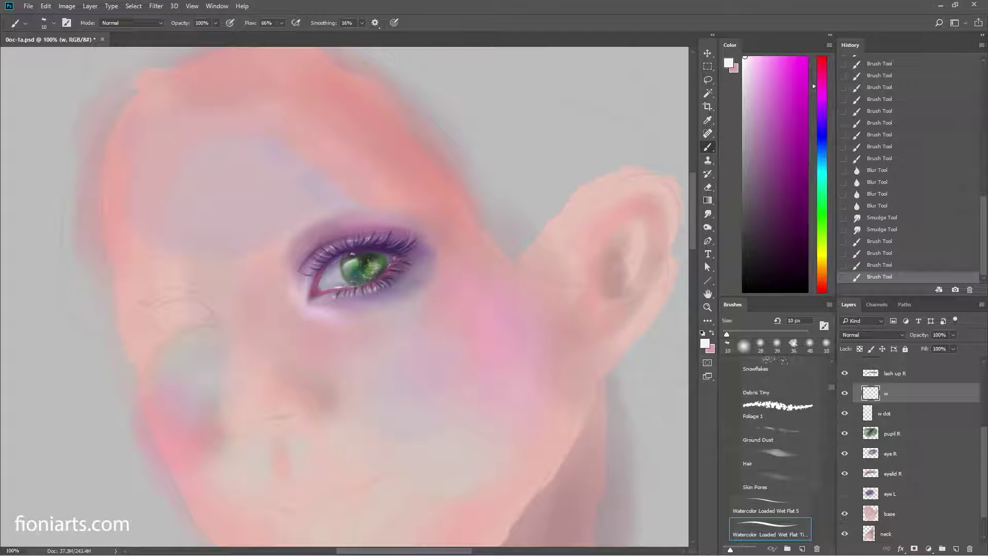
pyautogui.click(360, 253)
pyautogui.click(360, 254)
pyautogui.click(362, 254)
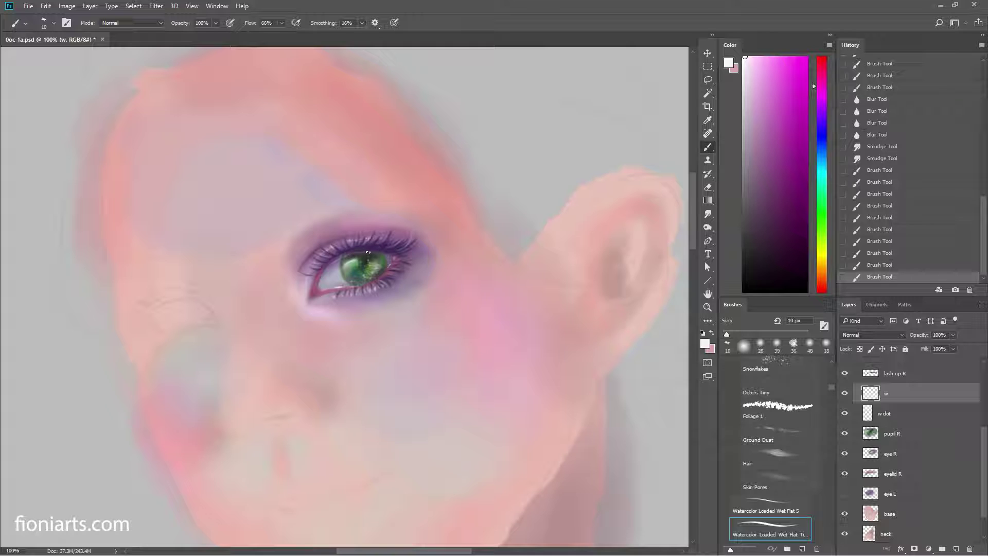
pyautogui.click(363, 254)
pyautogui.click(365, 253)
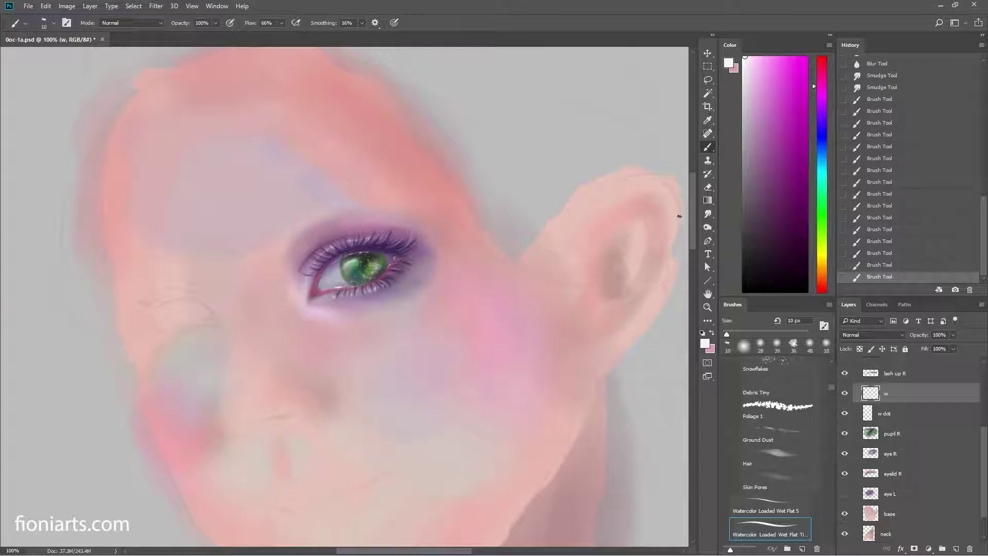
# Step: Blur the pupil highlight and surrounding iris area
pyautogui.rightClick(709, 216)
pyautogui.click(726, 215)
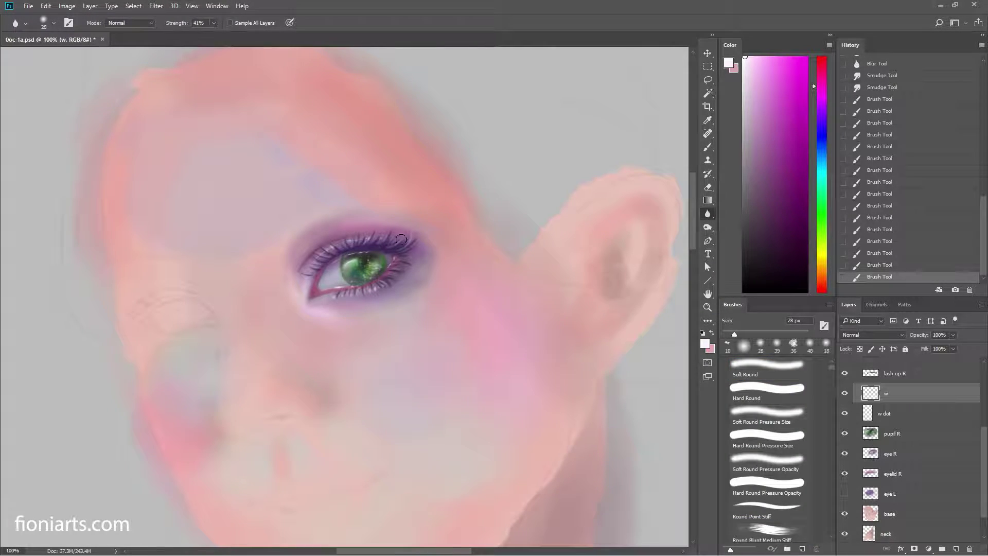
pyautogui.click(361, 253)
pyautogui.click(355, 255)
pyautogui.click(351, 257)
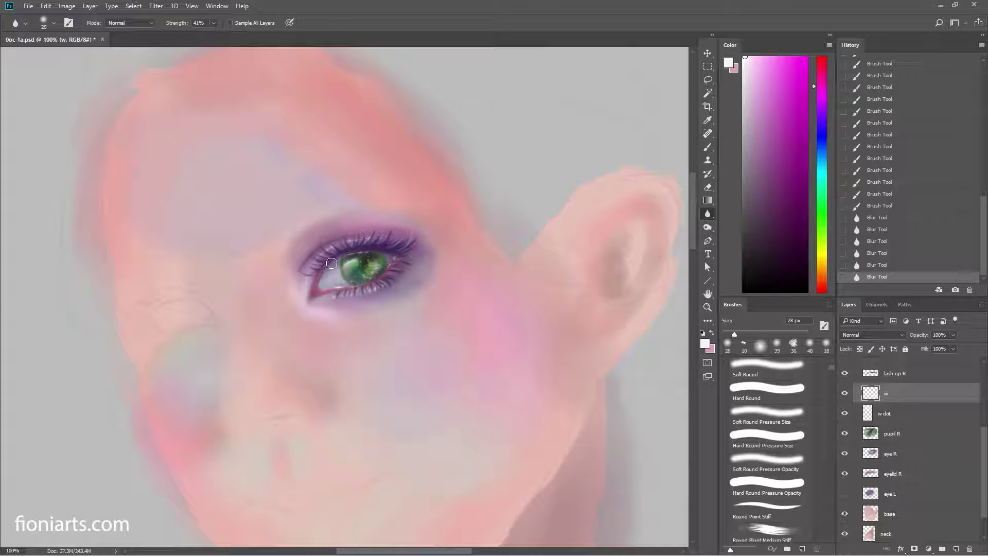
pyautogui.click(336, 261)
# Step: Add small white highlight dabs on the iris and soften them with Blur
pyautogui.press('b')
pyautogui.click(338, 258)
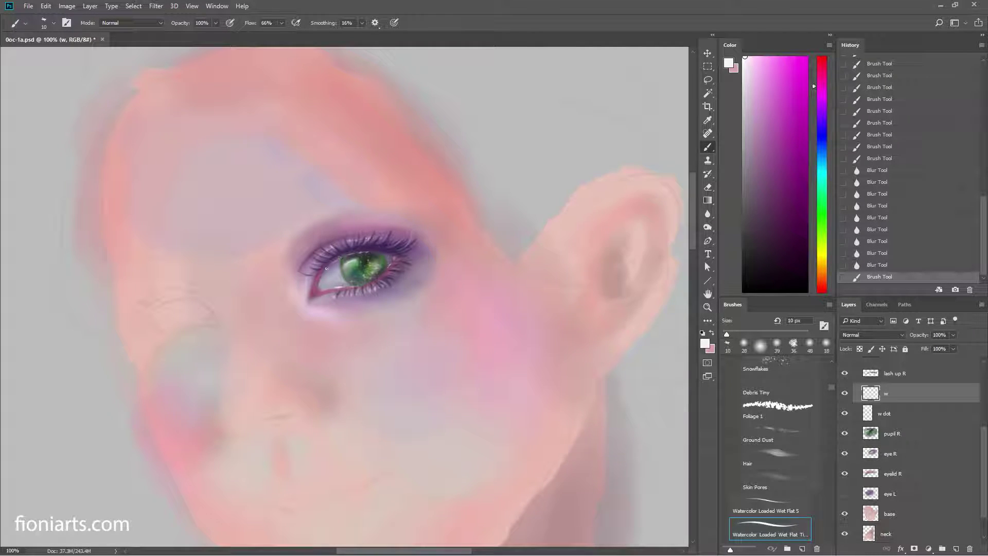
pyautogui.click(351, 255)
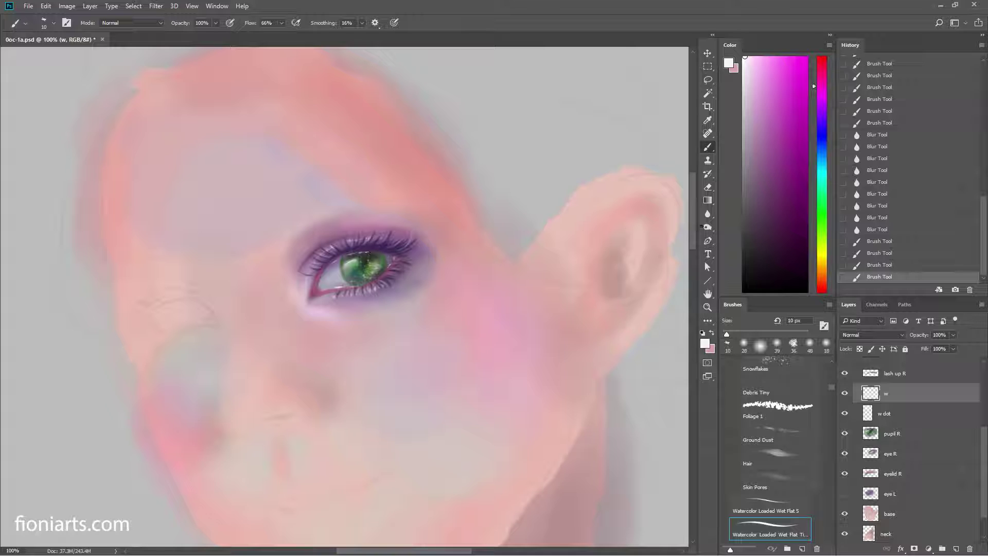
pyautogui.click(708, 215)
pyautogui.click(348, 255)
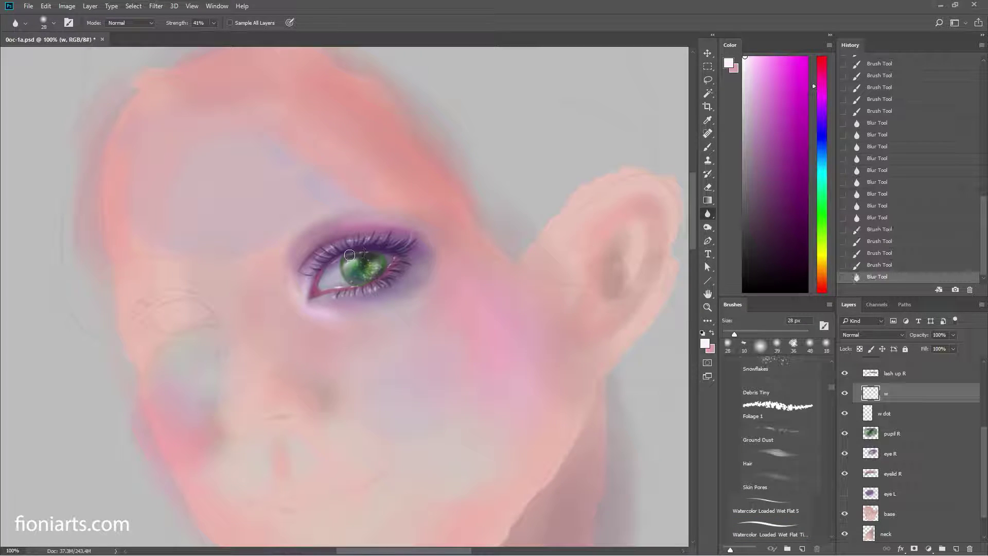
# Step: Trim the iris highlight with a soft eraser, repainting a couple of dabs between erasures
pyautogui.press('e')
pyautogui.click(372, 253)
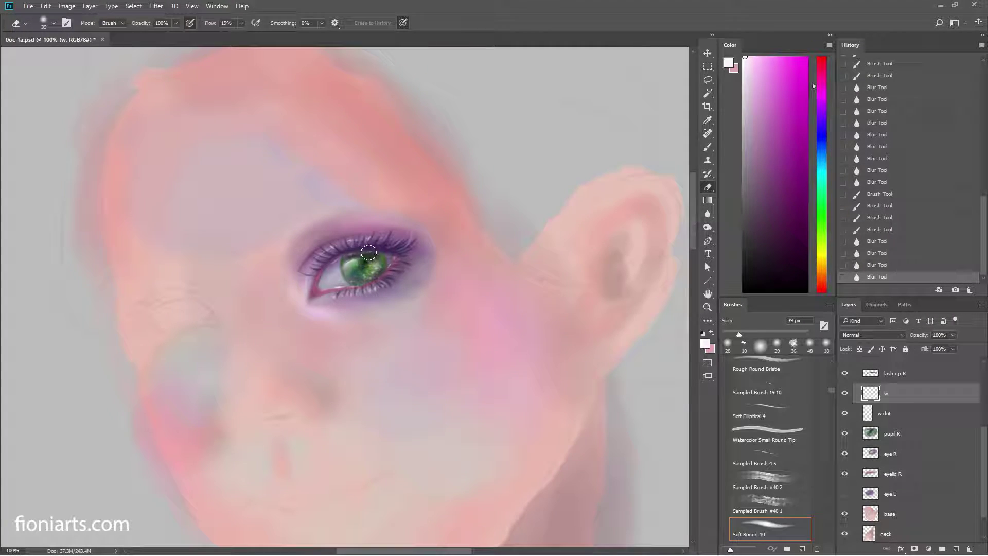
pyautogui.click(365, 252)
pyautogui.click(369, 250)
pyautogui.click(366, 248)
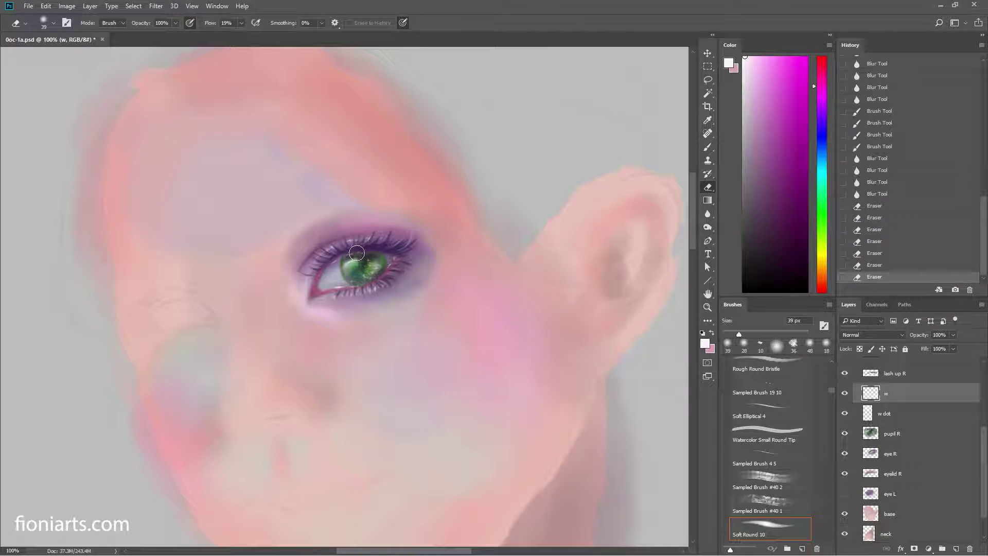
pyautogui.click(371, 255)
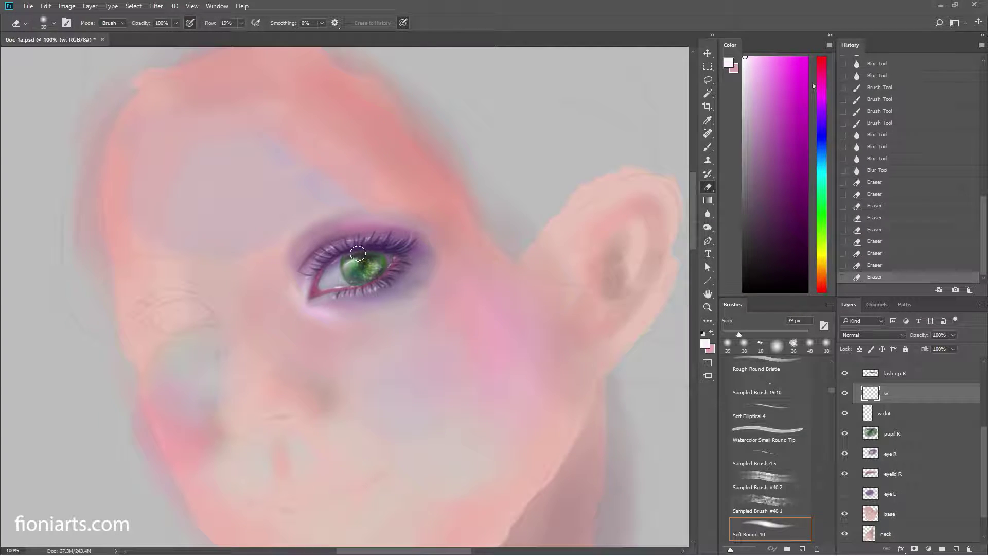
pyautogui.press('b')
pyautogui.click(374, 254)
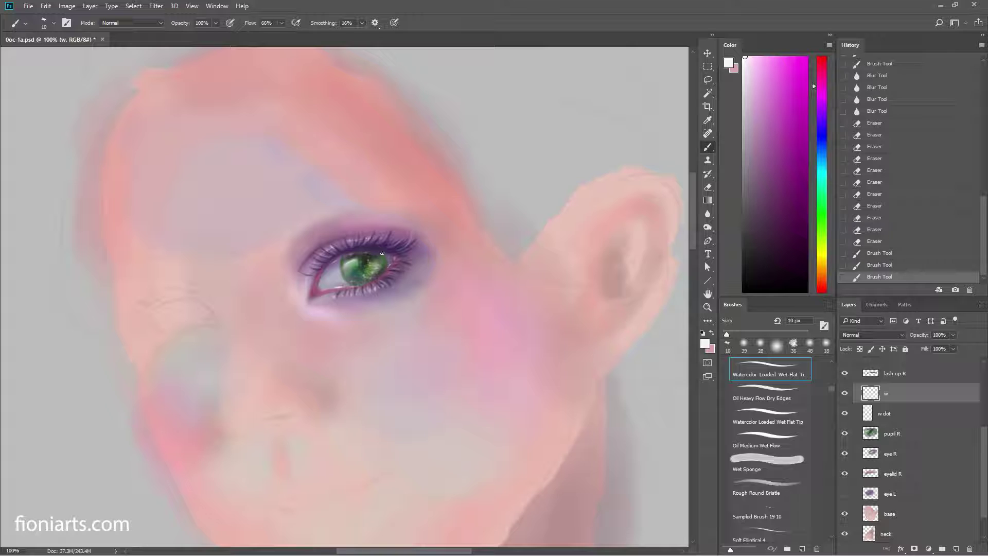
pyautogui.click(376, 255)
pyautogui.press('e')
pyautogui.click(373, 253)
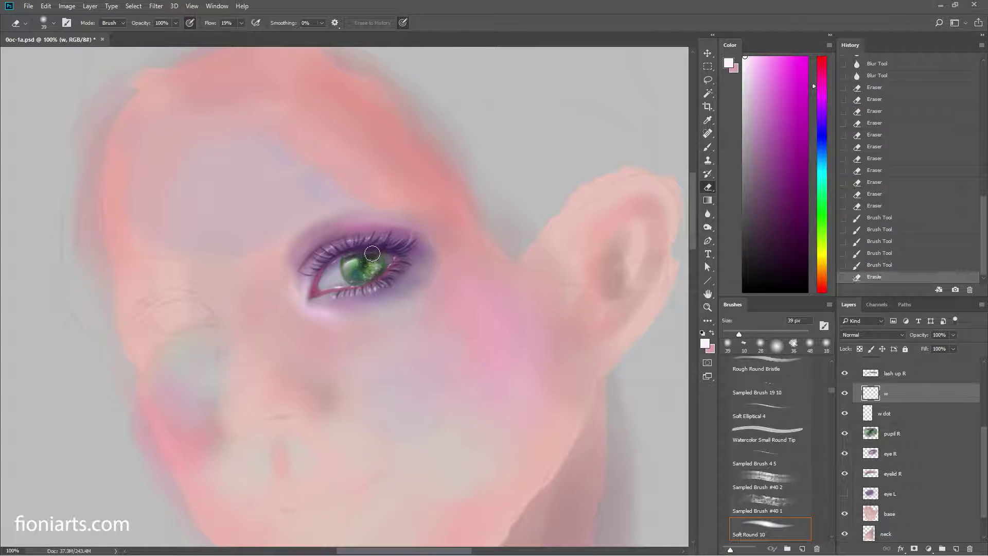
# Step: Dab paint at the inner eye corner and blur it smooth
pyautogui.press('b')
pyautogui.click(335, 276)
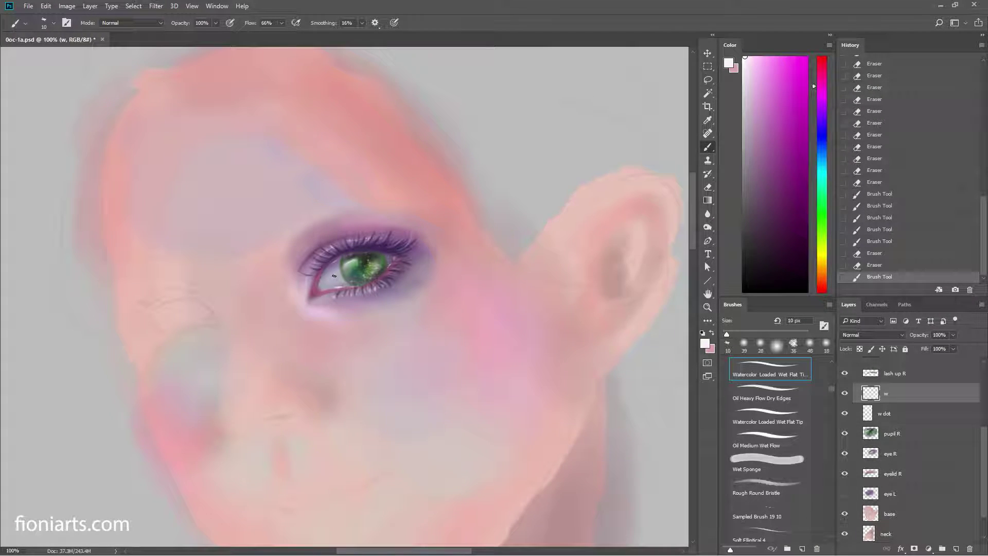
pyautogui.click(337, 278)
pyautogui.click(337, 277)
pyautogui.click(338, 277)
pyautogui.click(341, 275)
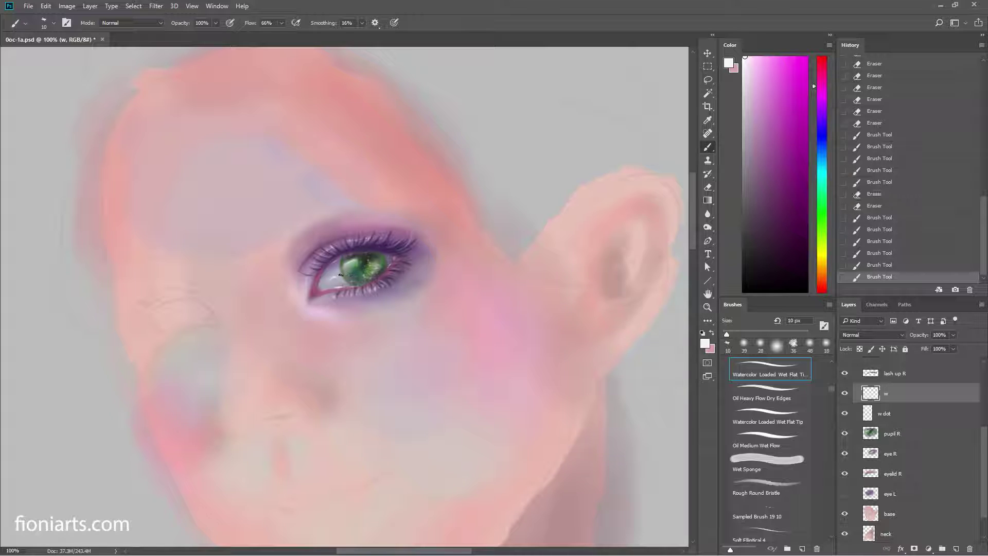
pyautogui.click(708, 213)
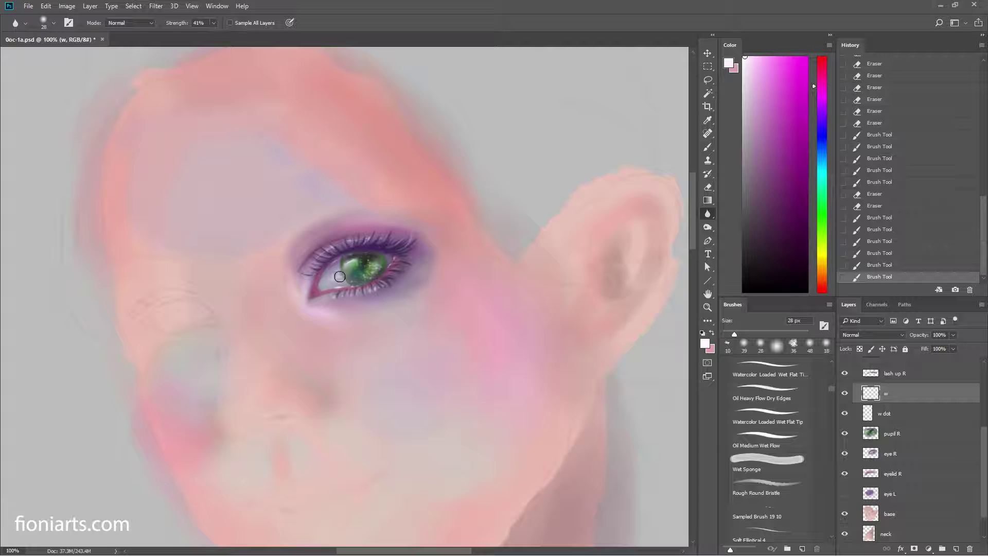
pyautogui.click(340, 276)
# Step: Repaint a stroke near the inner eye corner and erase the excess around it
pyautogui.press('b')
pyautogui.click(358, 273)
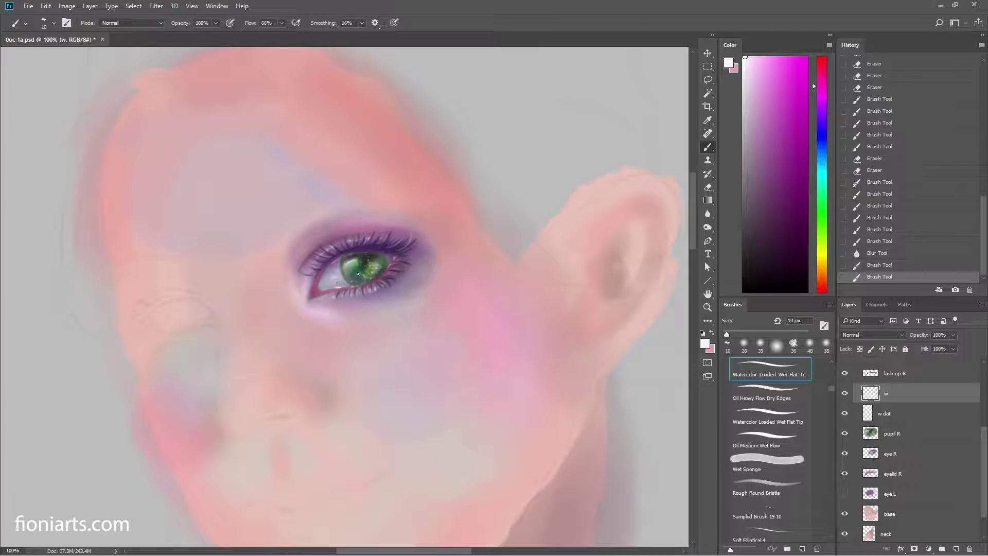
pyautogui.hotkey('ctrl', 'z')
pyautogui.click(337, 281)
pyautogui.press('e')
pyautogui.click(342, 282)
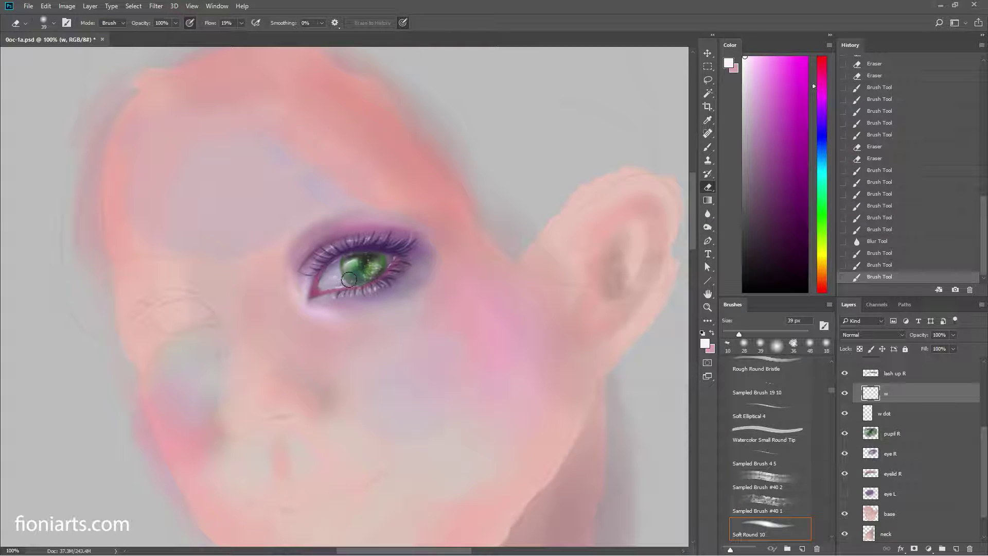
pyautogui.press('b')
# Step: Add small dabs on the eye white beside the iris and near its upper edge
pyautogui.click(343, 278)
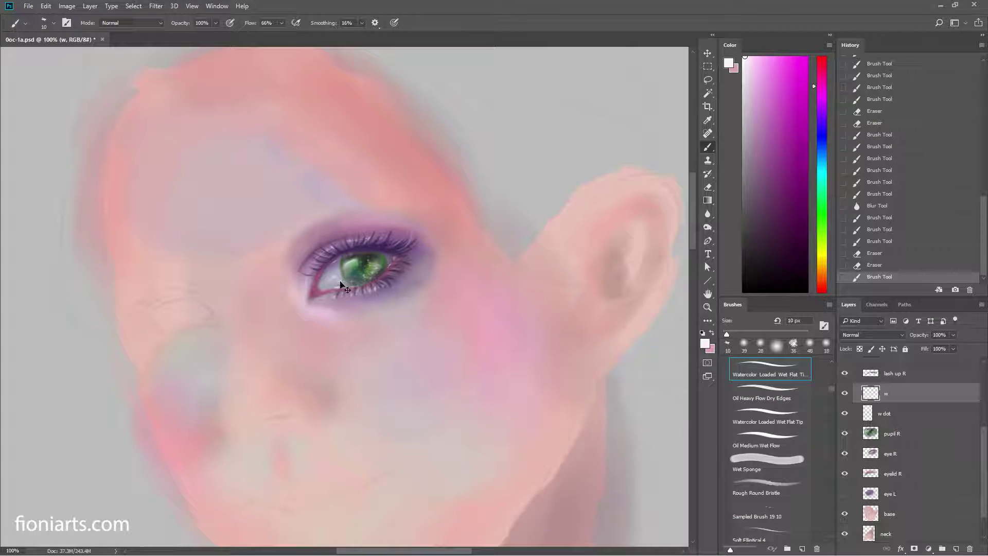
pyautogui.click(344, 279)
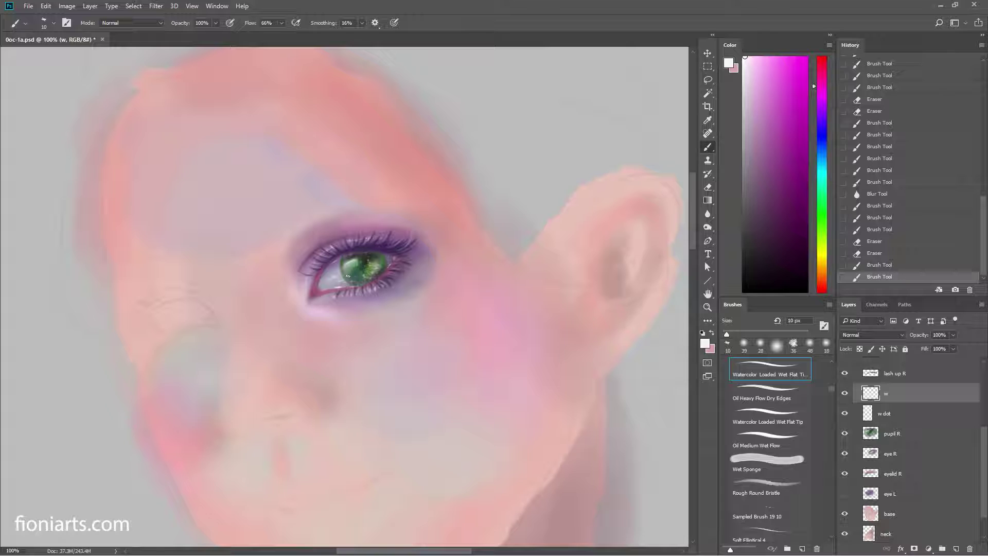
pyautogui.click(345, 280)
pyautogui.click(346, 277)
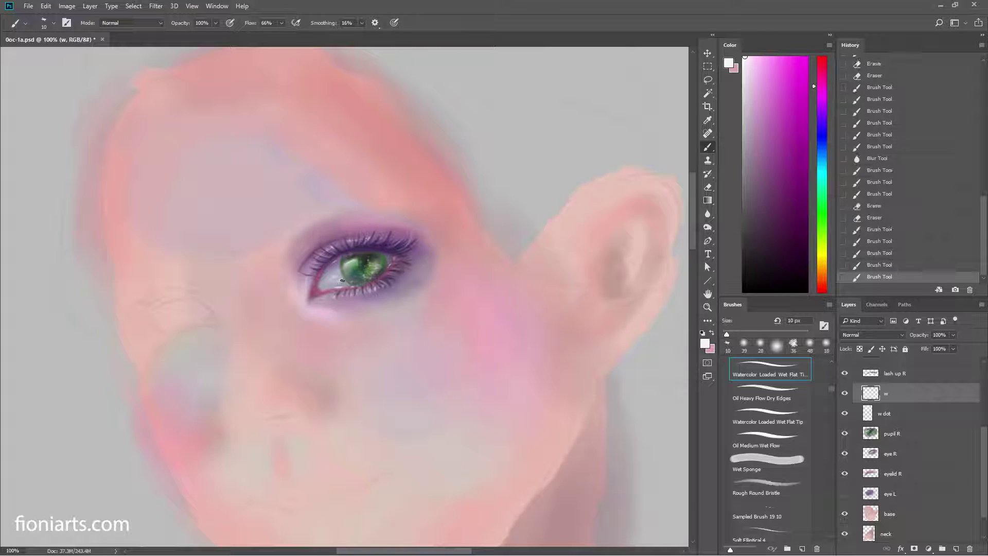
pyautogui.click(341, 276)
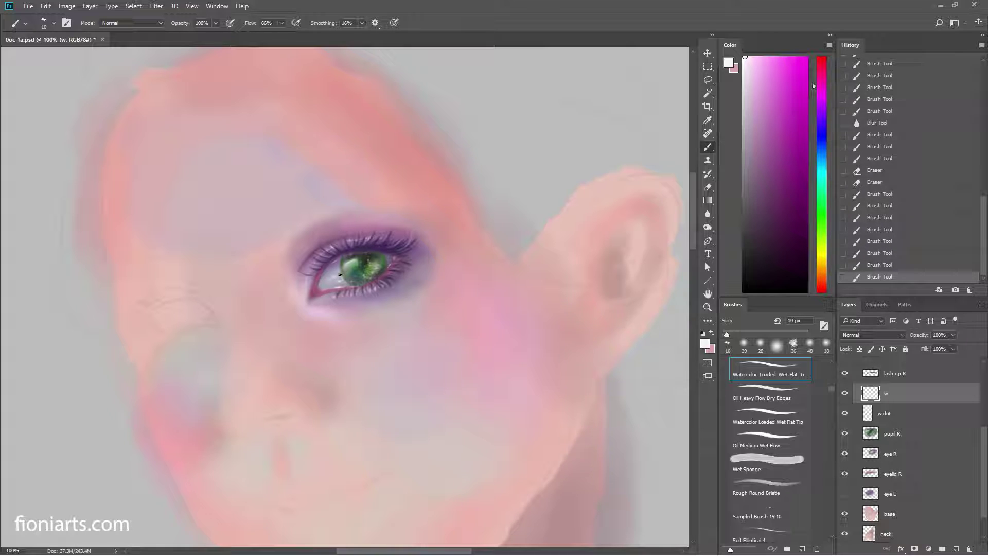
pyautogui.click(338, 276)
pyautogui.click(353, 259)
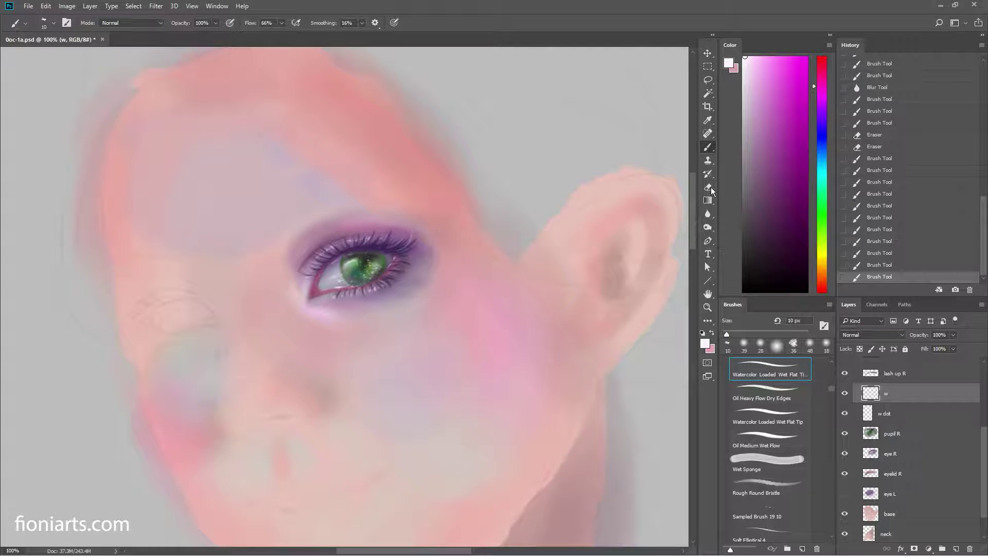
# Step: Smudge the left edge of the green iris with the Smudge Tool
pyautogui.click(709, 220)
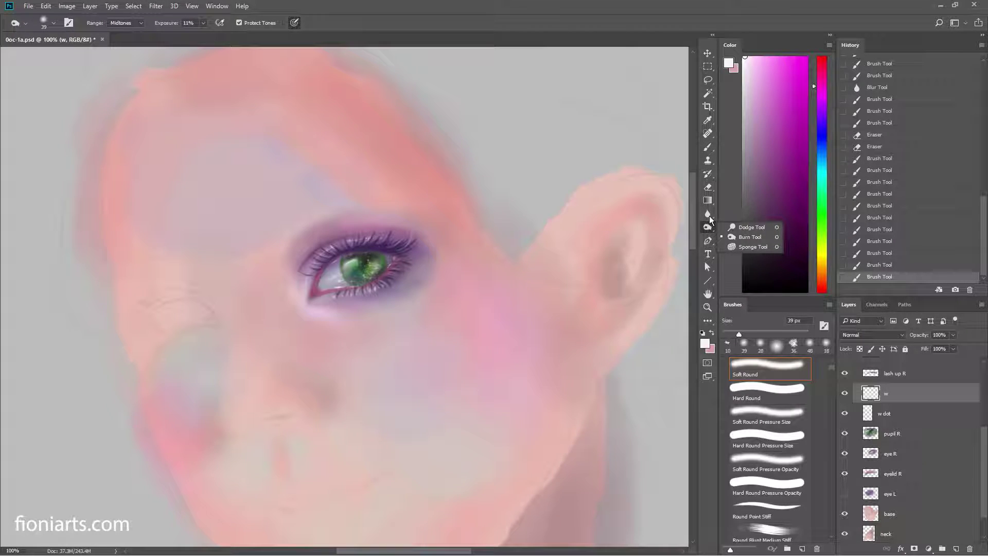
pyautogui.click(708, 215)
pyautogui.click(741, 235)
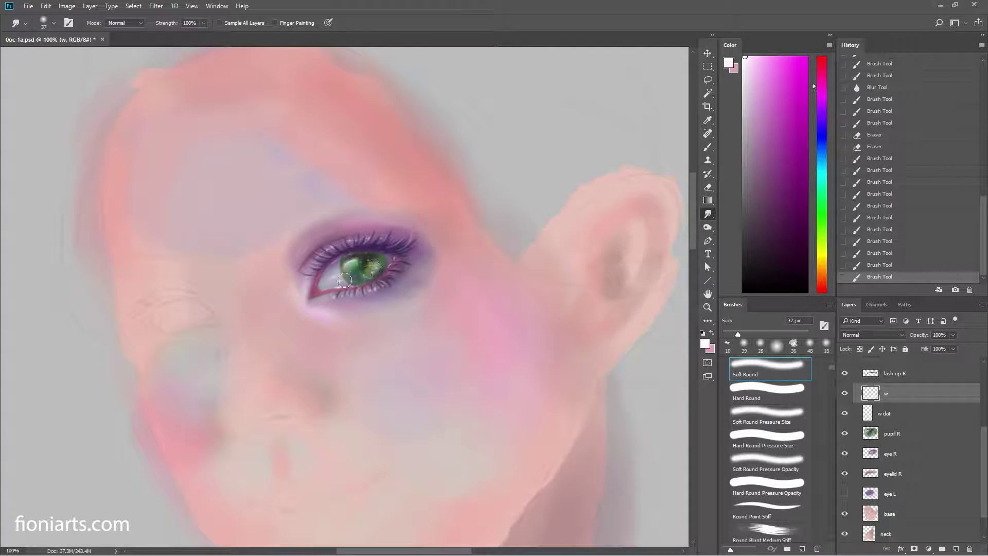
pyautogui.moveTo(342, 281); pyautogui.dragTo(354, 274)
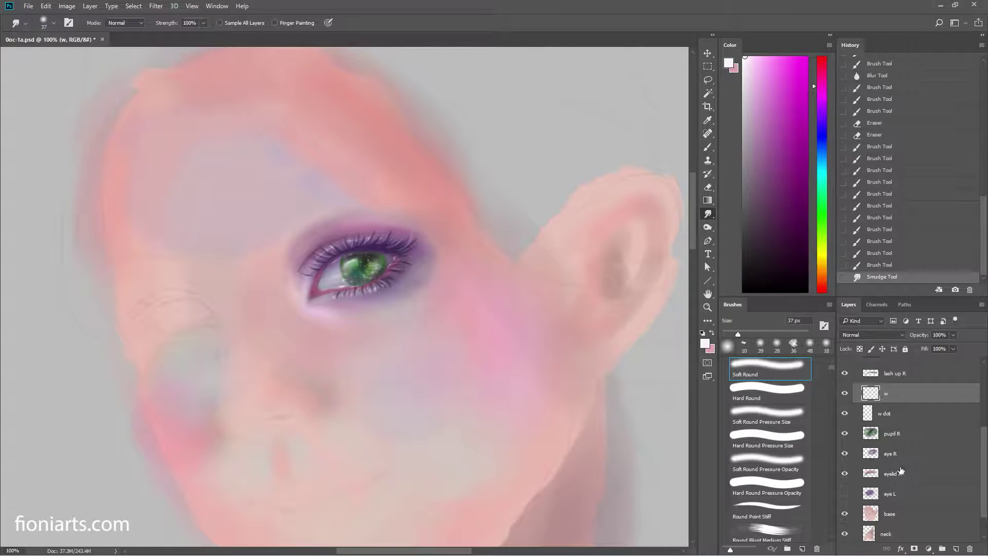
# Step: On the eye R layer, paint a short stroke at the inner corner and blur it
pyautogui.click(898, 454)
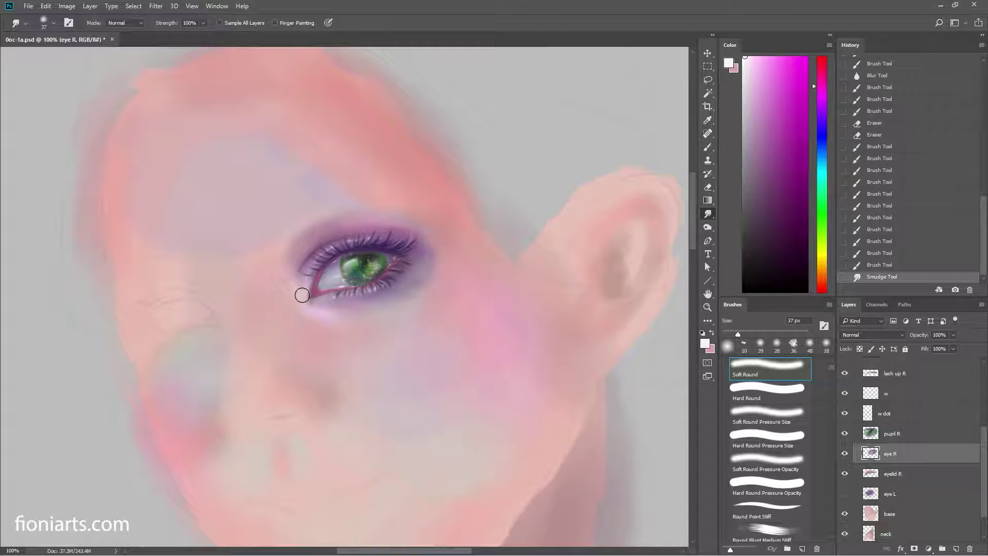
pyautogui.press('b')
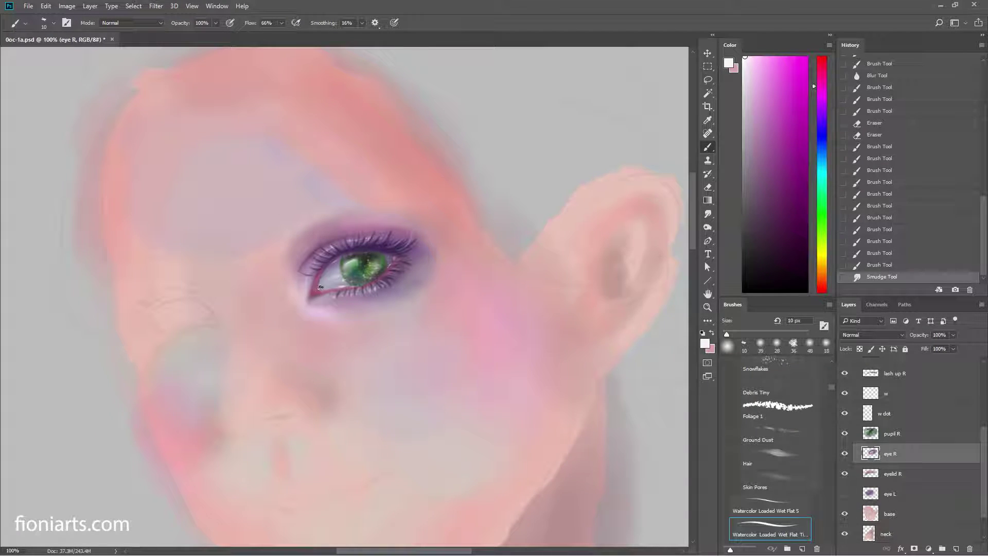
pyautogui.moveTo(320, 287); pyautogui.dragTo(311, 294)
pyautogui.click(708, 213)
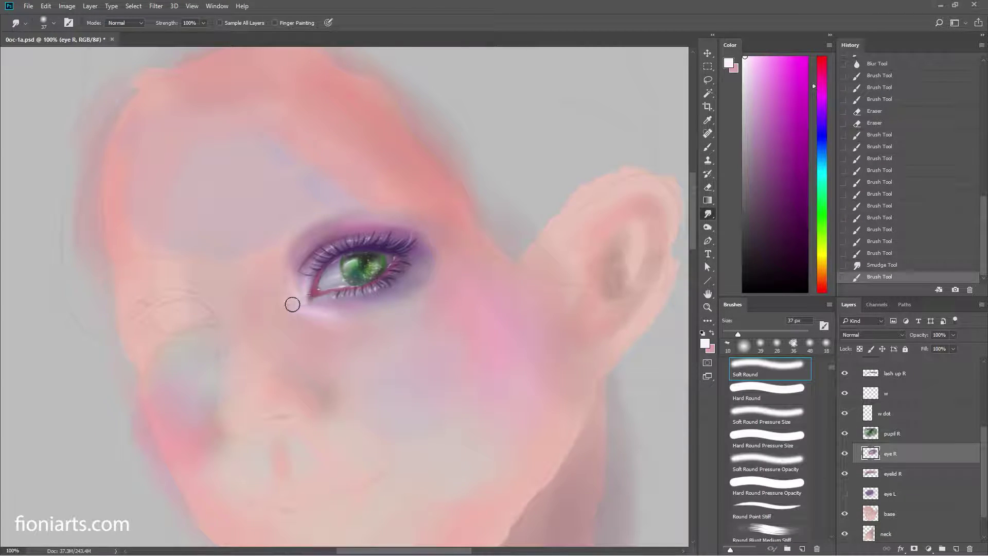
pyautogui.rightClick(708, 213)
pyautogui.click(749, 214)
pyautogui.moveTo(321, 284); pyautogui.dragTo(315, 290)
pyautogui.moveTo(320, 286); pyautogui.dragTo(315, 290)
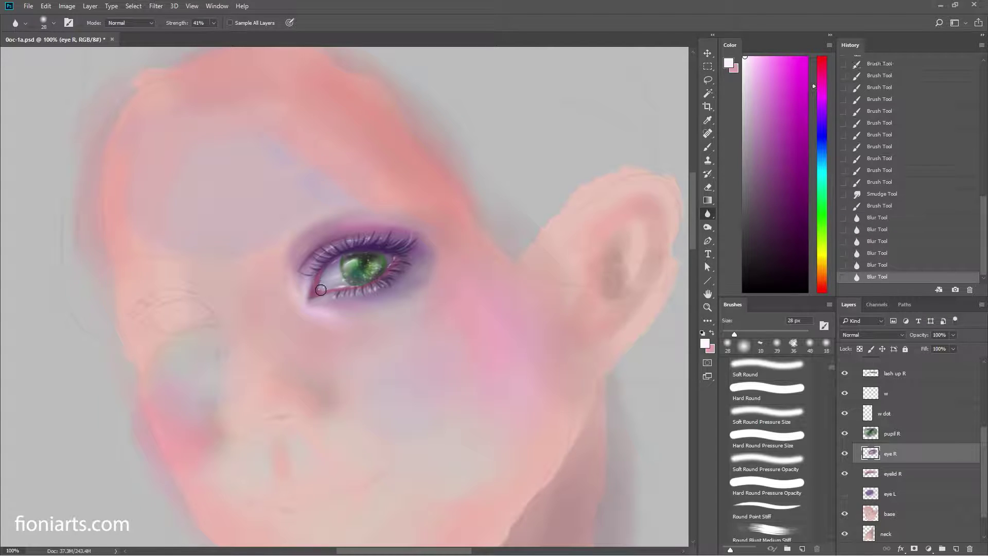
# Step: Paint soft lower-eyelid strokes with a 20 px soft round brush at 27% opacity
pyautogui.press('b')
pyautogui.rightClick(331, 287)
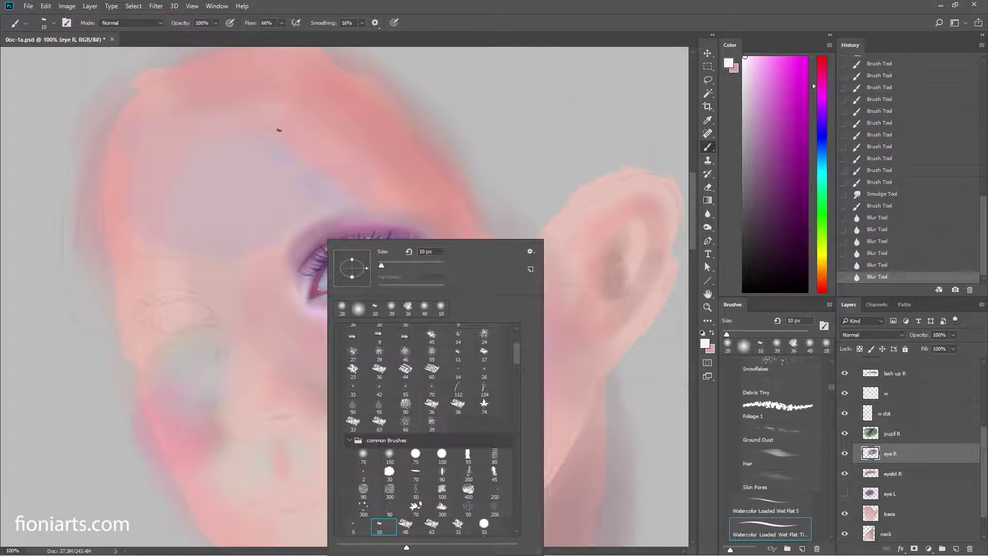
pyautogui.click(216, 23)
pyautogui.moveTo(199, 32); pyautogui.dragTo(180, 32)
pyautogui.rightClick(250, 126)
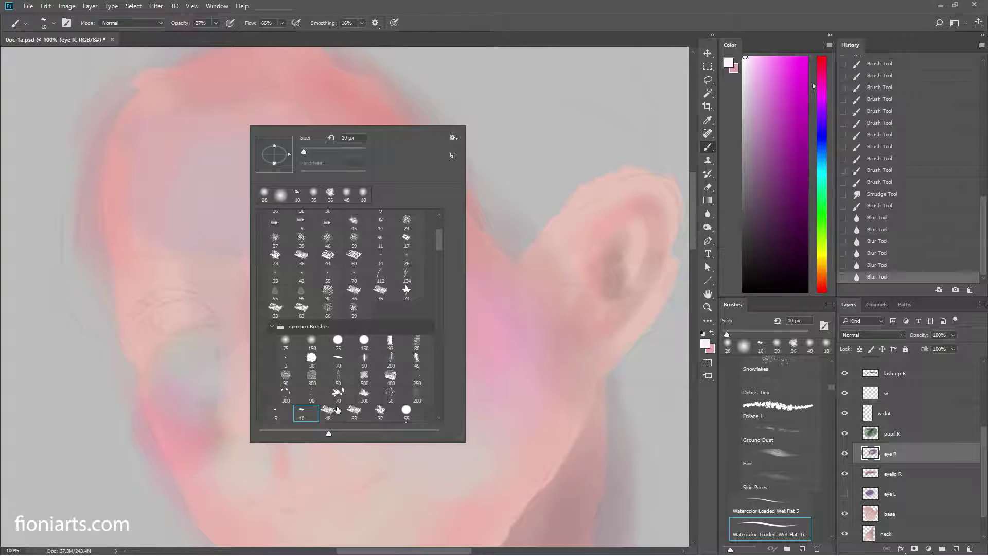
pyautogui.click(286, 341)
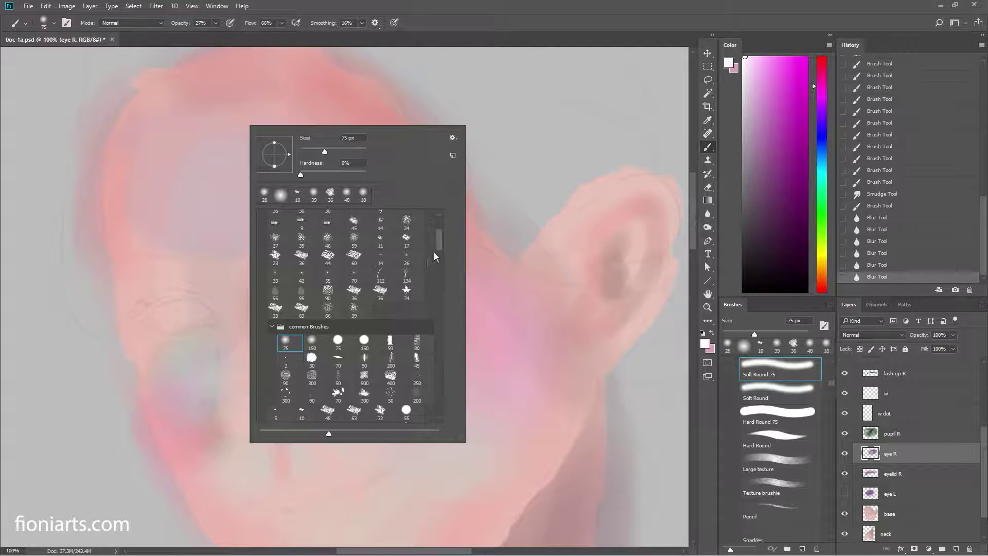
pyautogui.scroll(-3, 440, 260)
pyautogui.scroll(-5, 440, 259)
pyautogui.click(334, 312)
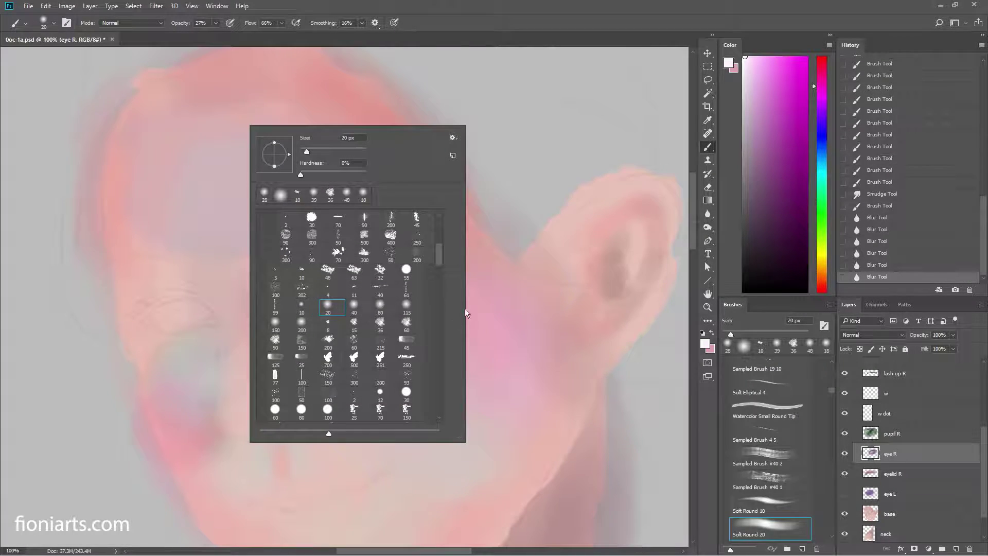
pyautogui.press('Return')
pyautogui.moveTo(321, 289); pyautogui.dragTo(321, 292)
# Step: Paint mauve and dark purple strokes on the inner lower eyelid with the 10 px flat wet brush
pyautogui.keyDown('alt'); pyautogui.click(321, 292); pyautogui.keyUp('alt')
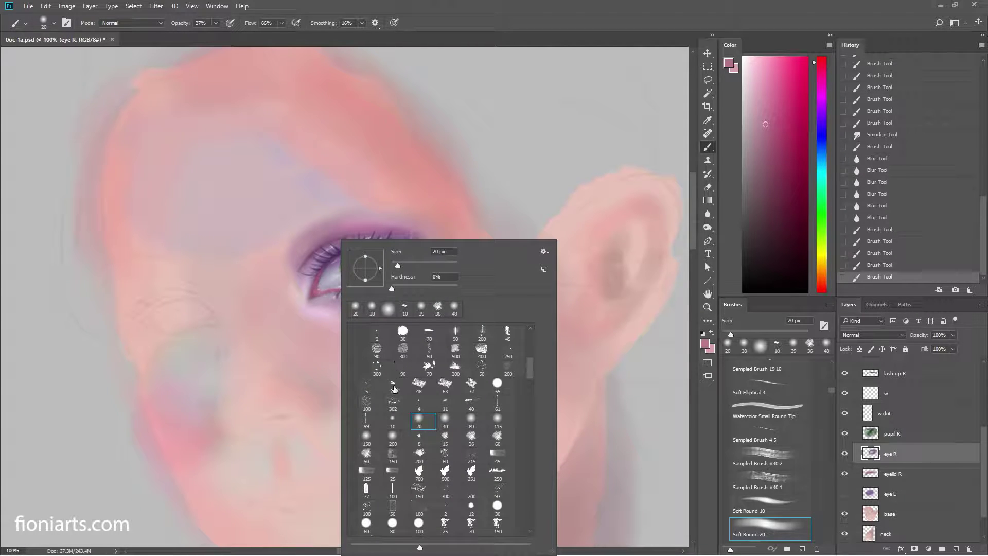
pyautogui.click(394, 385)
pyautogui.click(318, 292)
pyautogui.moveTo(325, 285); pyautogui.dragTo(329, 286)
pyautogui.keyDown('alt'); pyautogui.click(338, 254); pyautogui.keyUp('alt')
pyautogui.moveTo(322, 283); pyautogui.dragTo(329, 288)
pyautogui.moveTo(323, 291); pyautogui.dragTo(329, 289)
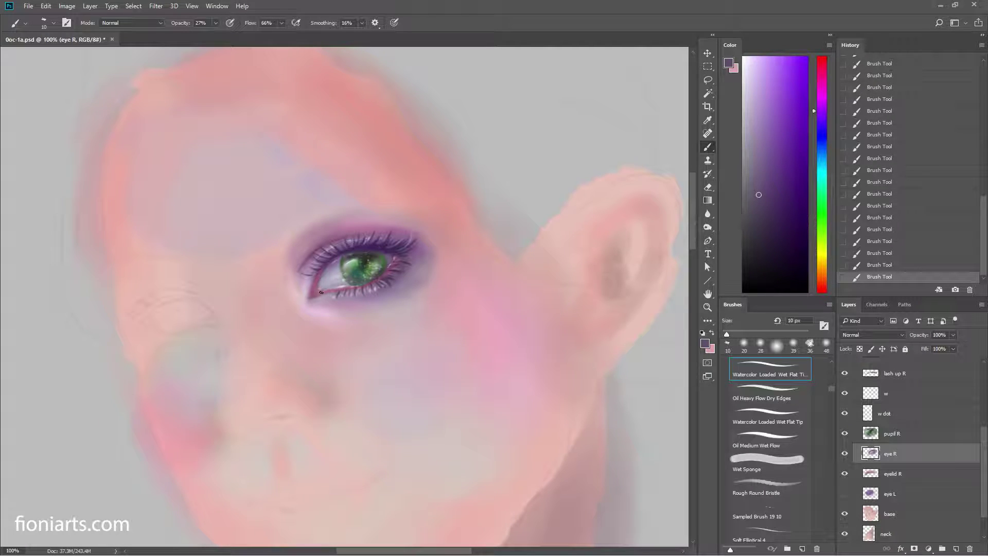
# Step: Sample pink, mauve and lavender tones, then paint a dusky pink stroke along the lower eyelid
pyautogui.keyDown('alt'); pyautogui.click(320, 291); pyautogui.keyUp('alt')
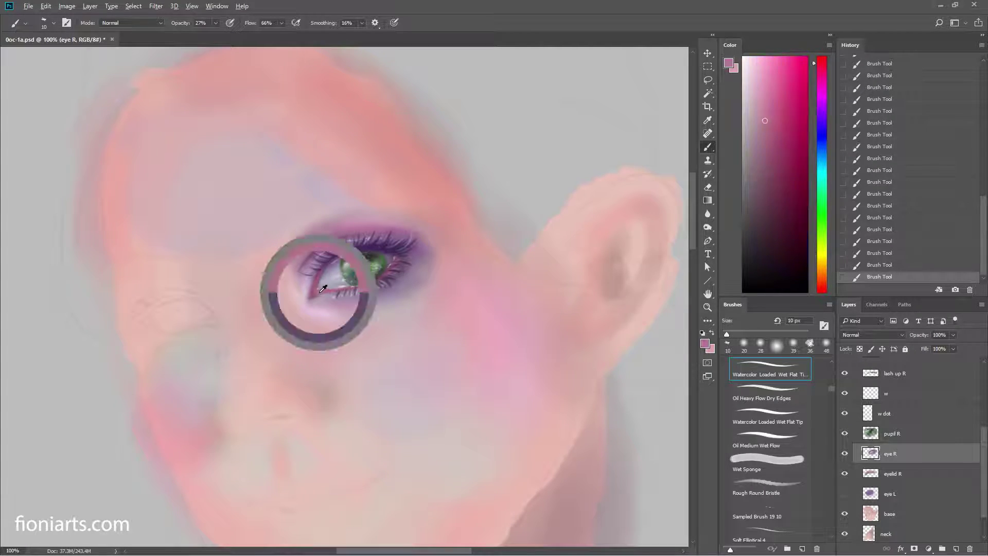
pyautogui.keyDown('alt'); pyautogui.click(331, 262); pyautogui.keyUp('alt')
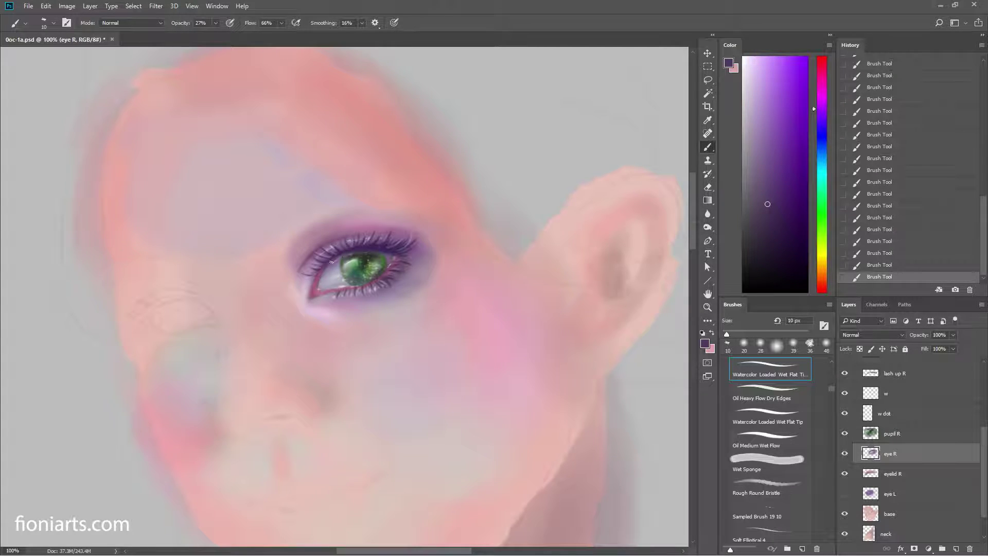
pyautogui.keyDown('alt'); pyautogui.click(329, 297); pyautogui.keyUp('alt')
pyautogui.rightClick(322, 298)
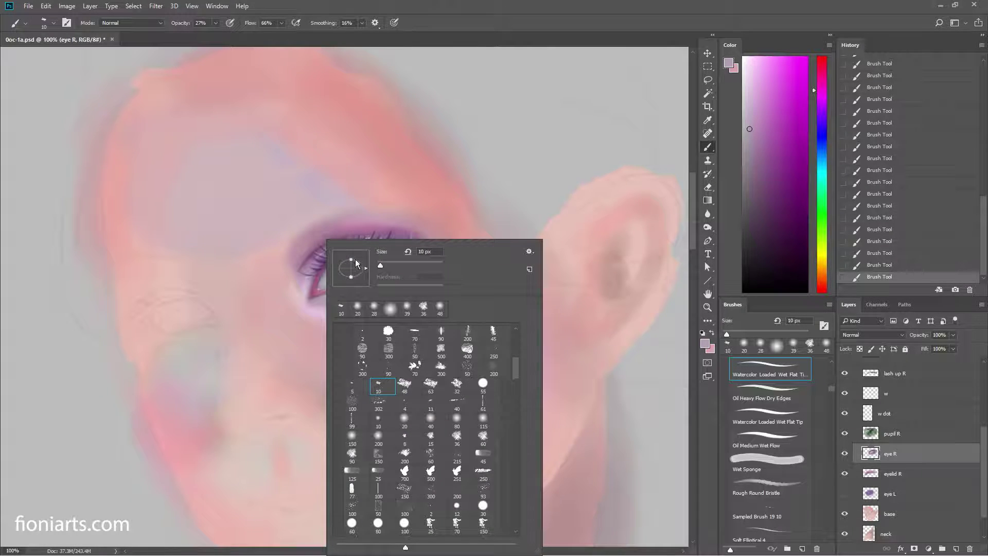
pyautogui.press('Return')
pyautogui.keyDown('alt'); pyautogui.click(318, 295); pyautogui.keyUp('alt')
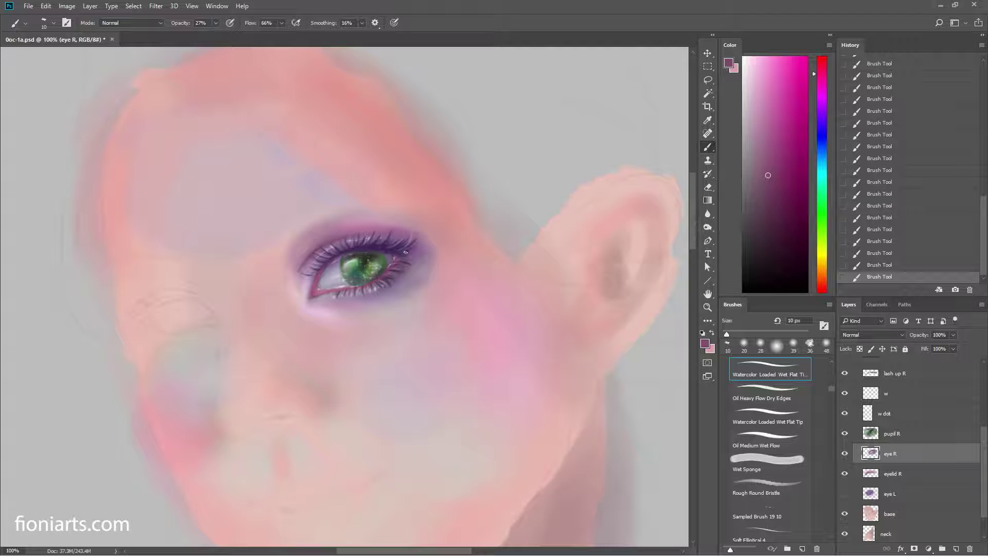
pyautogui.keyDown('alt'); pyautogui.click(325, 288); pyautogui.keyUp('alt')
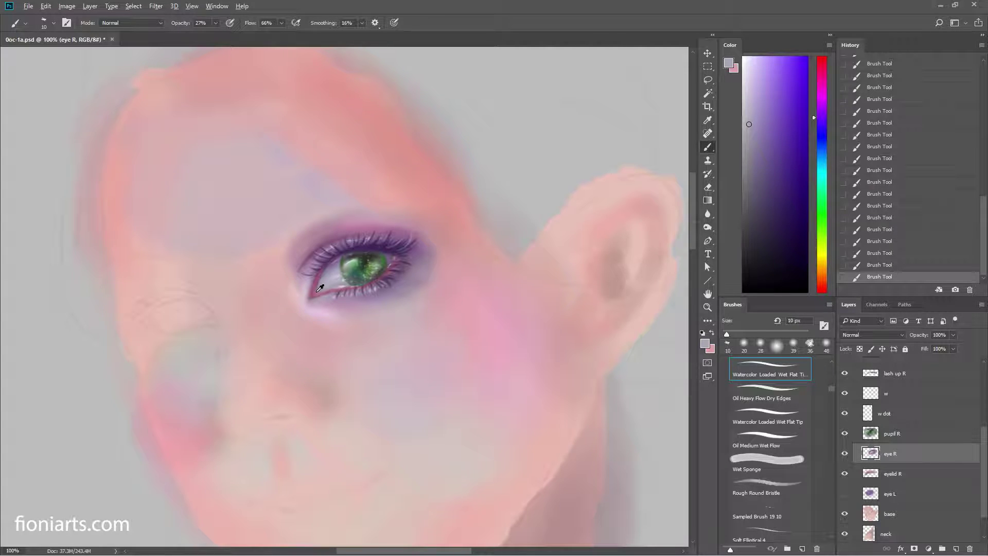
pyautogui.keyDown('alt'); pyautogui.click(317, 292); pyautogui.keyUp('alt')
pyautogui.moveTo(313, 292); pyautogui.dragTo(319, 292)
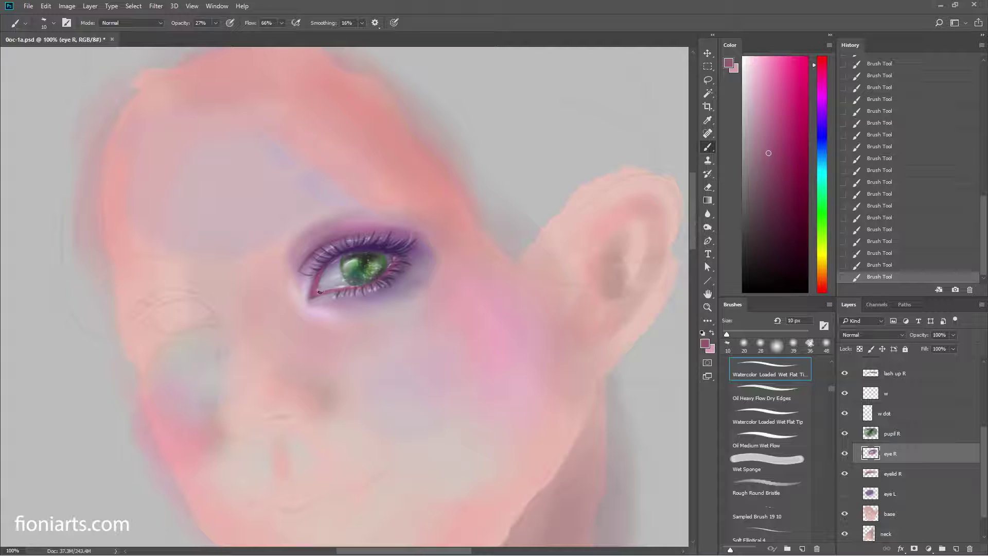
# Step: Sample a darker purple and paint along the lower lash line toward the outer corner
pyautogui.keyDown('alt'); pyautogui.click(315, 289); pyautogui.keyUp('alt')
pyautogui.keyDown('alt'); pyautogui.click(321, 277); pyautogui.keyUp('alt')
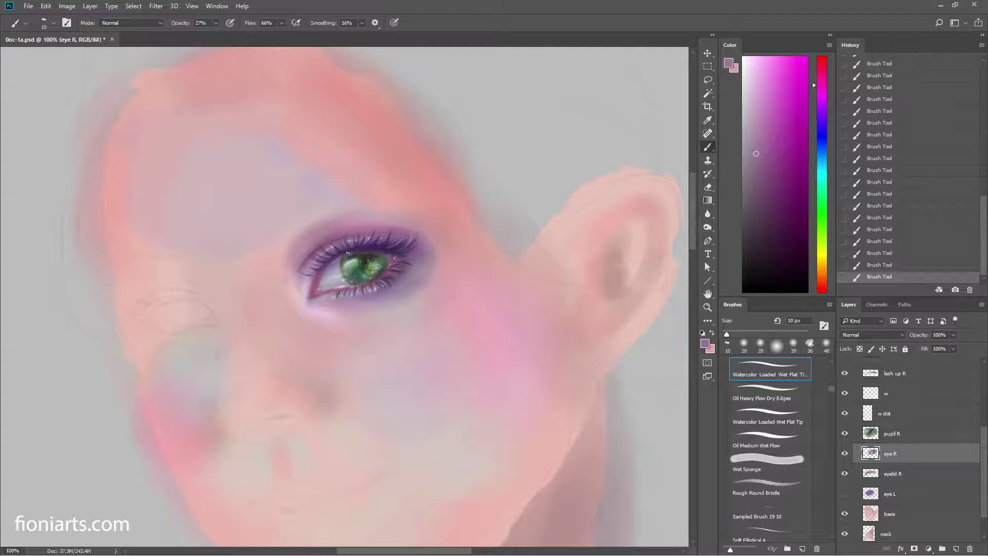
pyautogui.keyDown('alt'); pyautogui.click(317, 275); pyautogui.keyUp('alt')
pyautogui.moveTo(347, 292); pyautogui.dragTo(379, 281)
# Step: Sample a lighter greyish purple and enlarge the brush to 39 px
pyautogui.keyDown('alt'); pyautogui.click(376, 291); pyautogui.keyUp('alt')
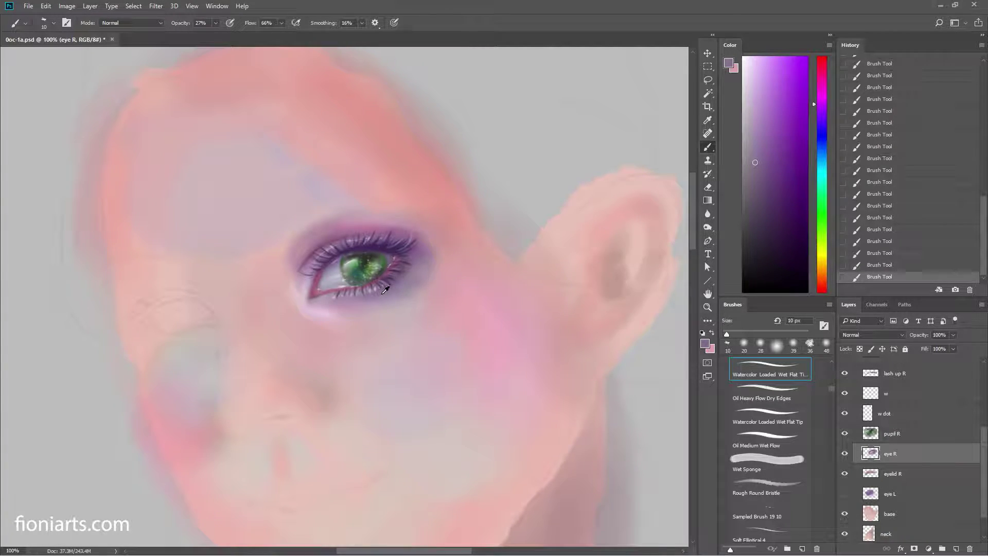
pyautogui.keyDown('alt'); pyautogui.click(354, 299); pyautogui.keyUp('alt')
pyautogui.rightClick(353, 299)
pyautogui.moveTo(446, 265); pyautogui.dragTo(452, 265)
pyautogui.press('Return')
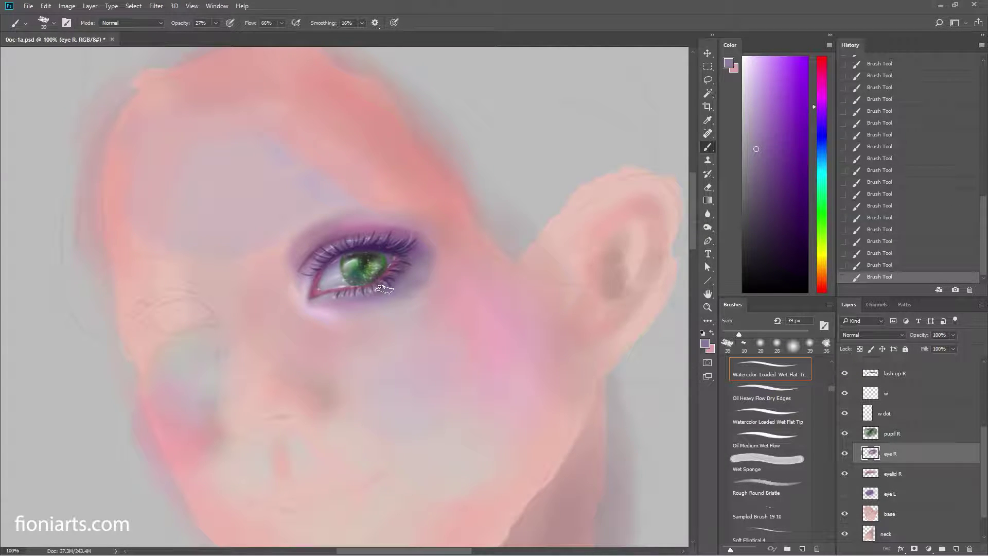
# Step: Switch to the graphite 15 px brush and repaint light-pink strokes along the lower eyelid
pyautogui.rightClick(398, 288)
pyautogui.click(502, 436)
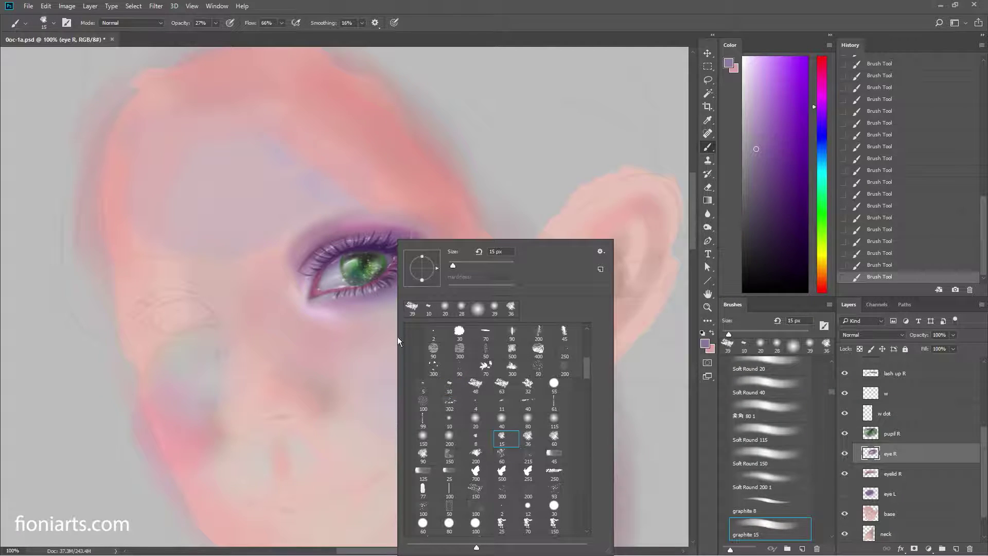
pyautogui.press('Return')
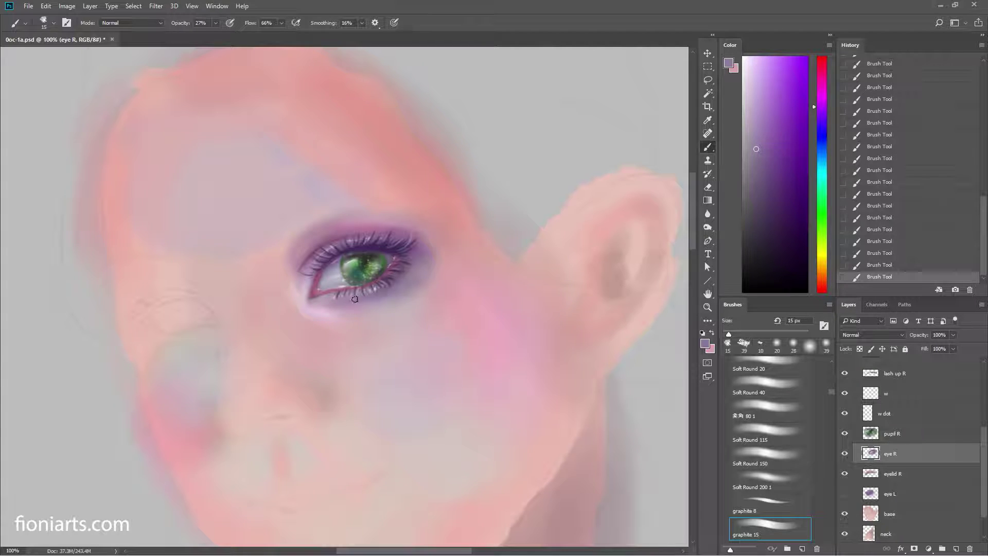
pyautogui.keyDown('alt'); pyautogui.click(353, 298); pyautogui.keyUp('alt')
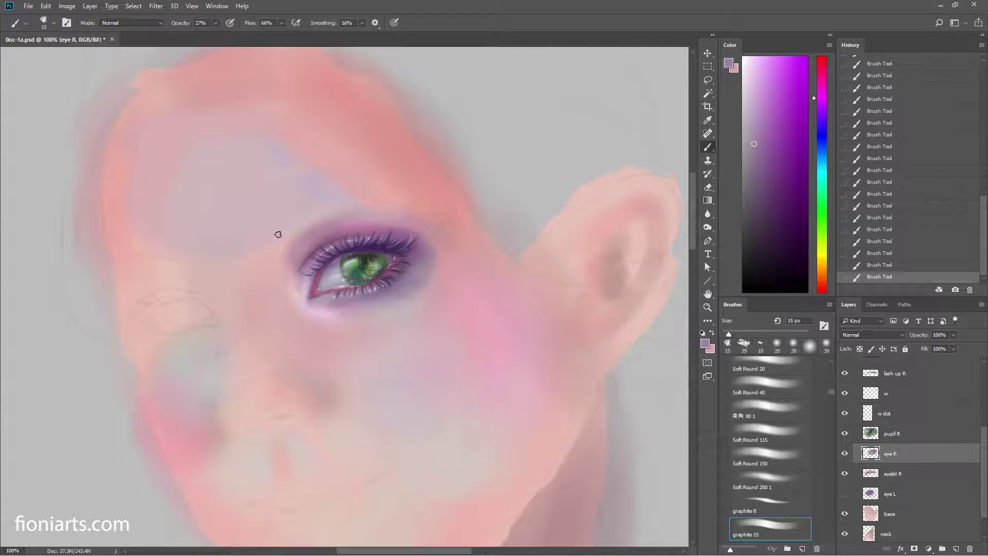
pyautogui.click(921, 194)
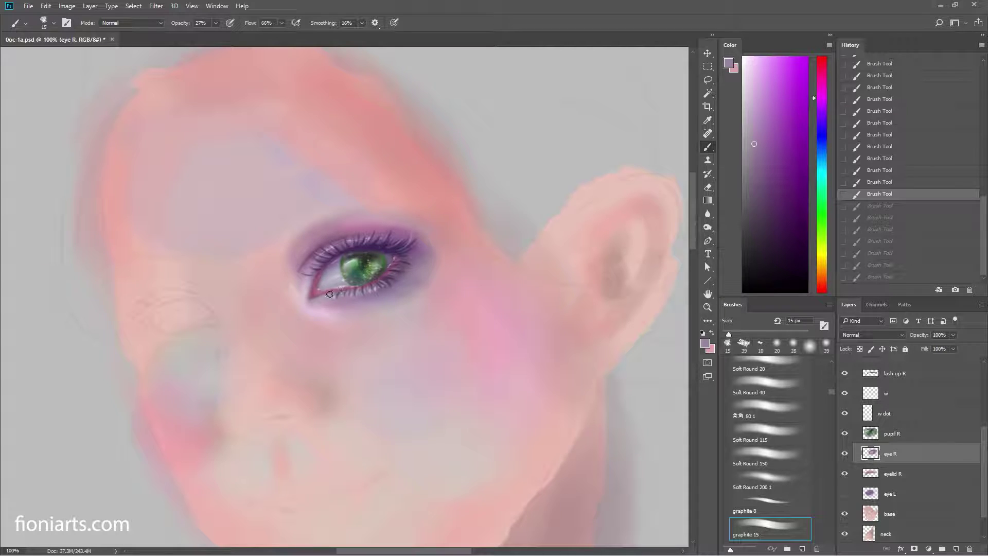
pyautogui.click(753, 57)
pyautogui.moveTo(327, 300)
pyautogui.mouseDown()
pyautogui.moveTo(350, 299)
pyautogui.moveTo(336, 297)
pyautogui.mouseUp()
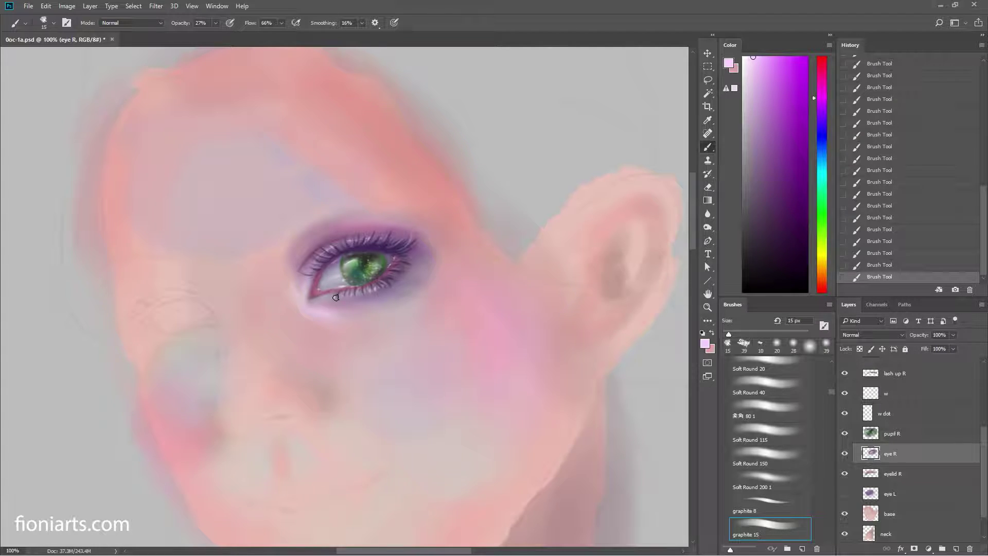
# Step: Sample a darker purple from the eye and shrink the brush to 29 px
pyautogui.keyDown('alt'); pyautogui.click(366, 298); pyautogui.keyUp('alt')
pyautogui.click(777, 169)
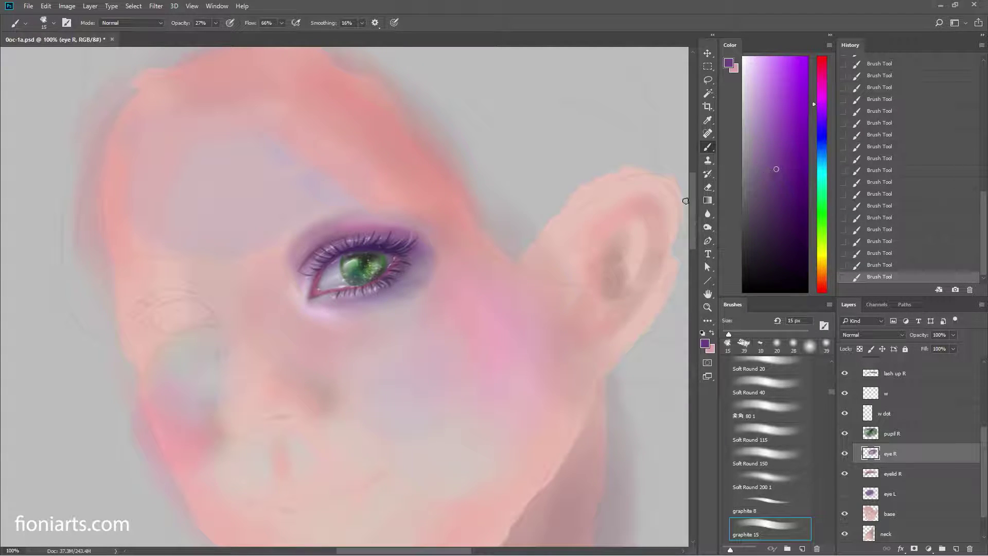
pyautogui.keyDown('alt'); pyautogui.click(342, 303); pyautogui.keyUp('alt')
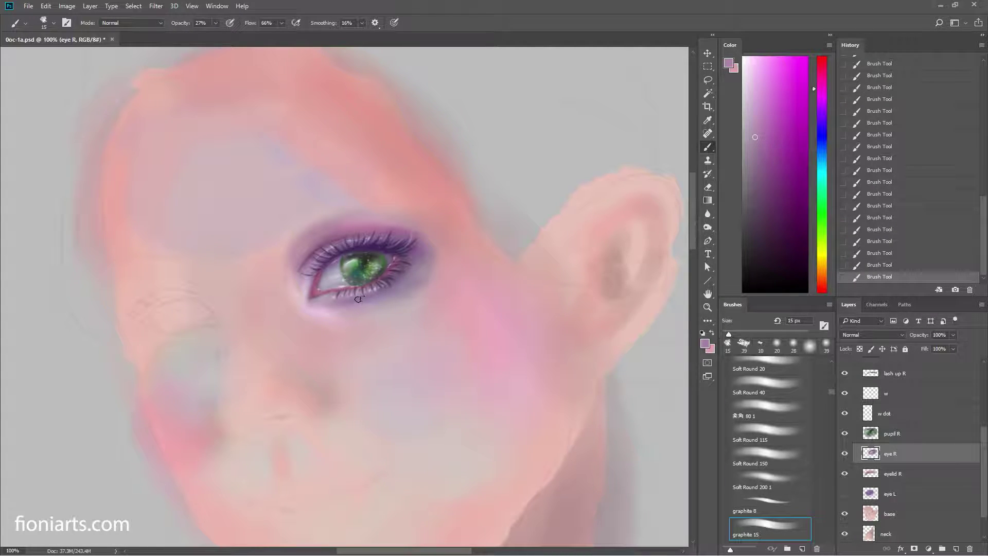
pyautogui.keyDown('alt'); pyautogui.click(358, 299); pyautogui.keyUp('alt')
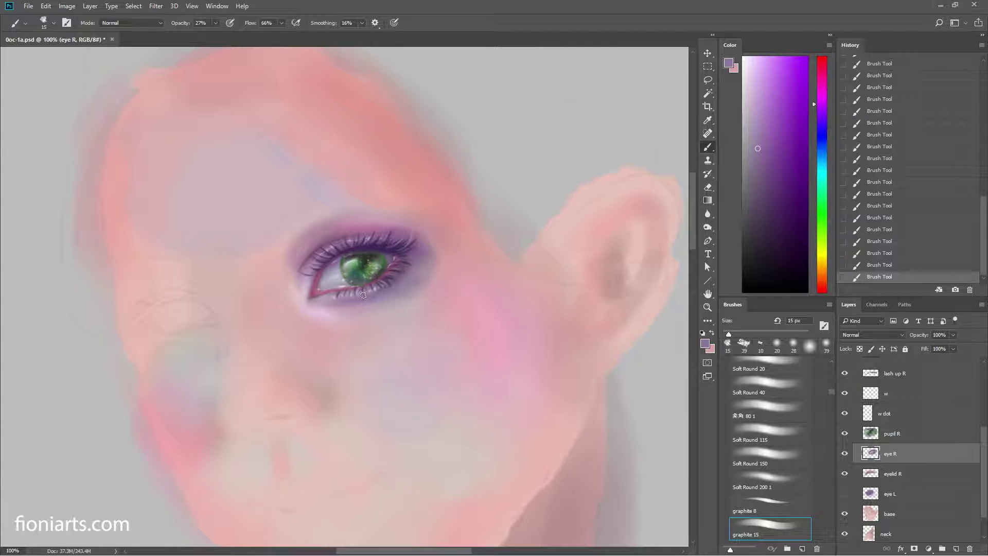
pyautogui.rightClick(407, 242)
pyautogui.click(381, 290)
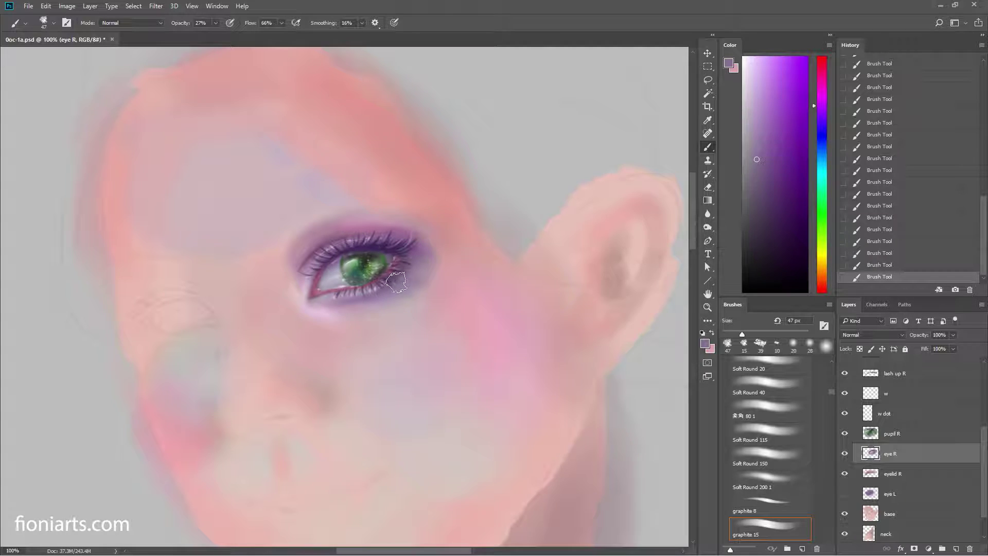
pyautogui.rightClick(408, 280)
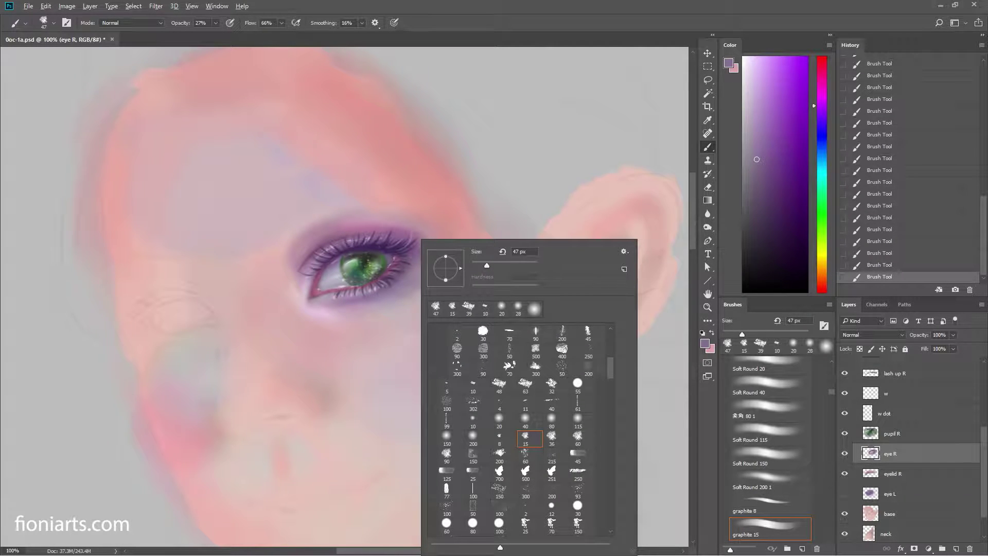
pyautogui.keyDown('alt'); pyautogui.click(383, 284); pyautogui.keyUp('alt')
pyautogui.rightClick(394, 236)
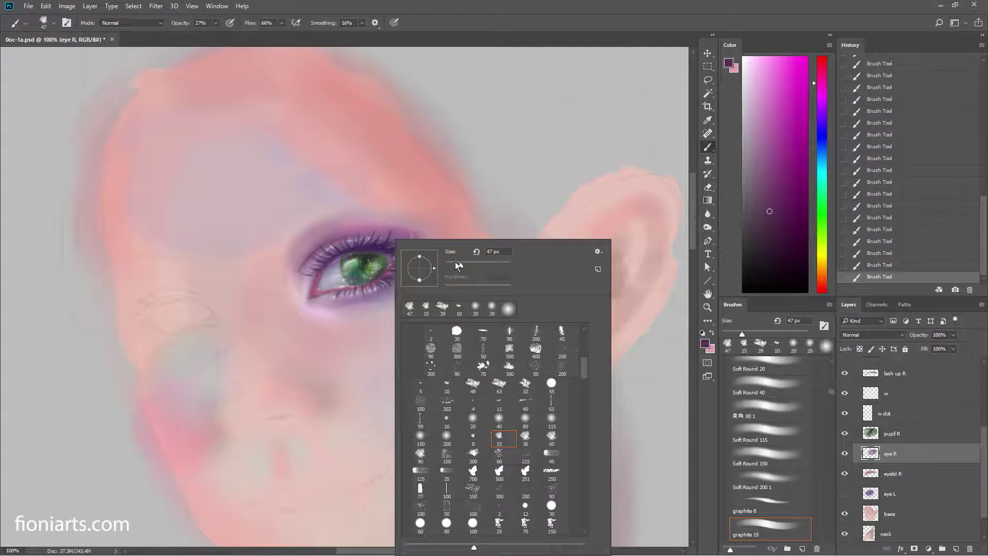
pyautogui.moveTo(462, 263); pyautogui.dragTo(453, 264)
pyautogui.click(385, 284)
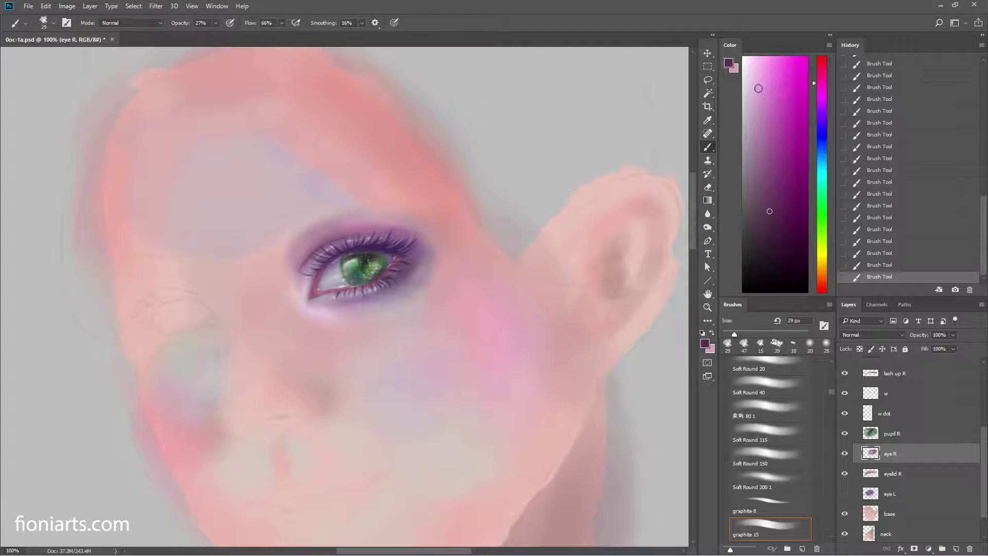
# Step: Paint light pink into the outer eye corner, resample dark purple, and set the brush to 32 px
pyautogui.press('x')
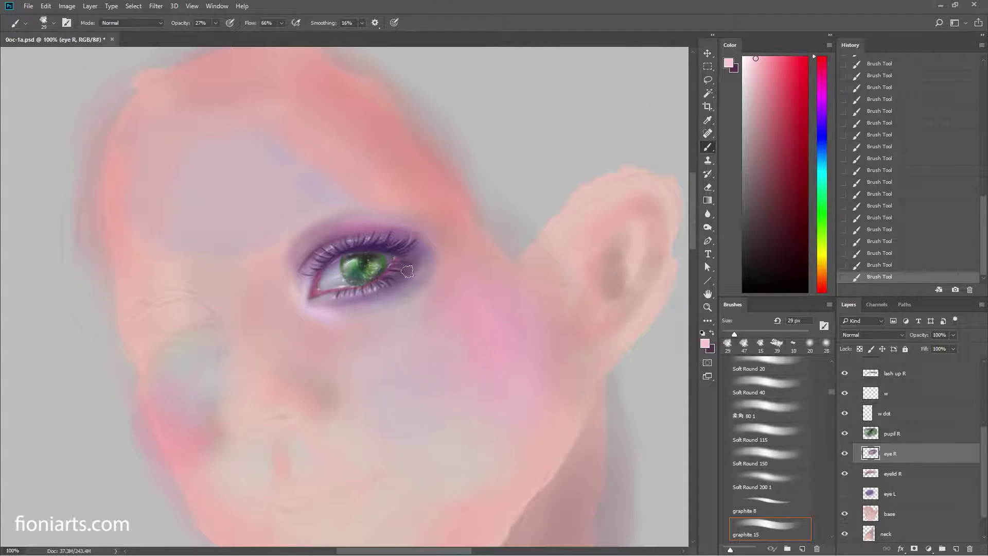
pyautogui.moveTo(407, 260)
pyautogui.mouseDown()
pyautogui.moveTo(386, 273)
pyautogui.moveTo(403, 266)
pyautogui.mouseUp()
pyautogui.keyDown('alt'); pyautogui.click(406, 257); pyautogui.keyUp('alt')
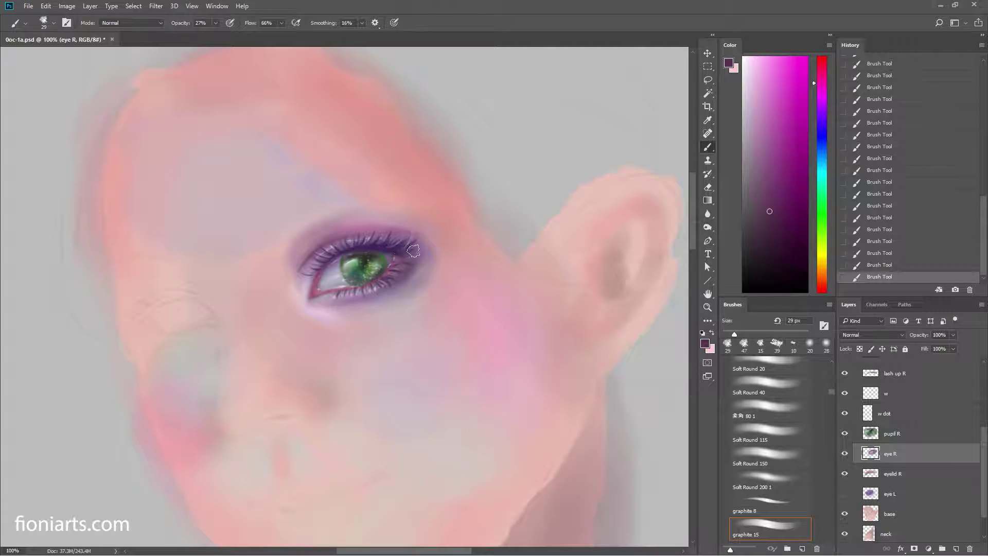
pyautogui.rightClick(309, 250)
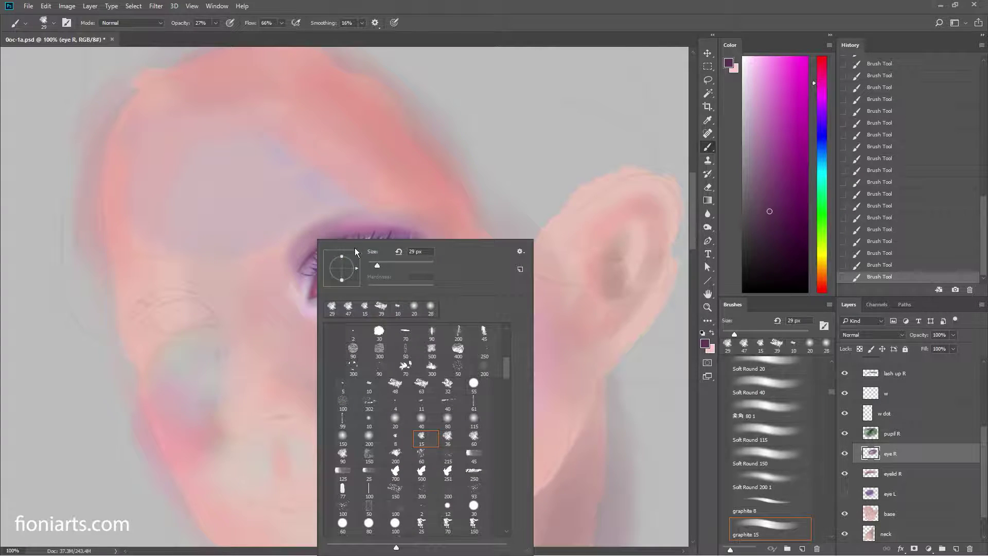
pyautogui.moveTo(371, 261); pyautogui.dragTo(382, 262)
pyautogui.press('Return')
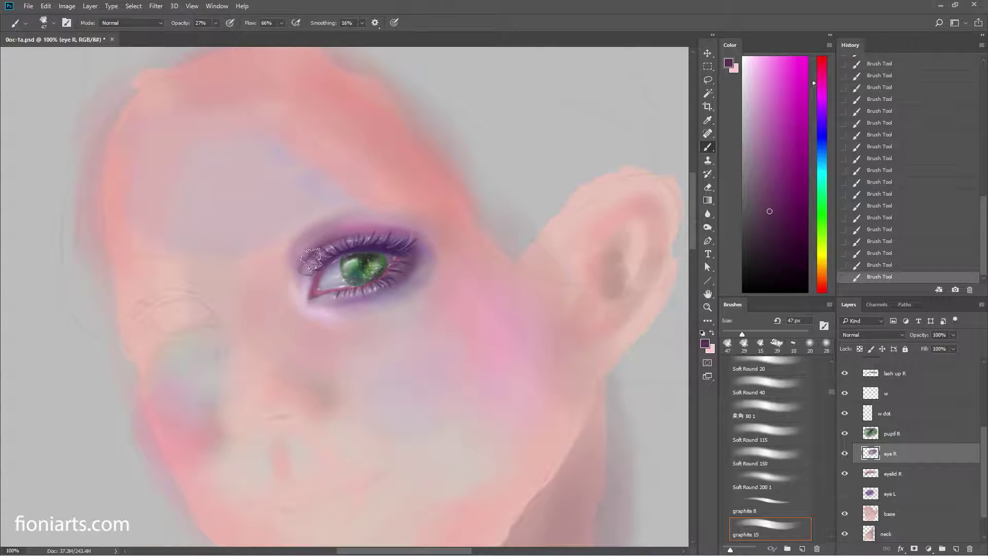
pyautogui.rightClick(316, 263)
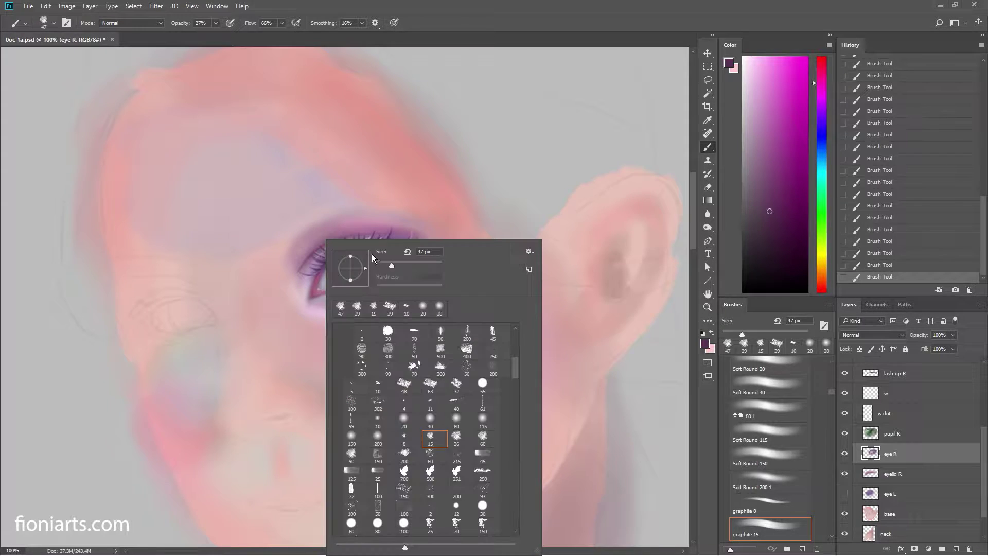
pyautogui.moveTo(382, 261); pyautogui.dragTo(372, 261)
pyautogui.press('Return')
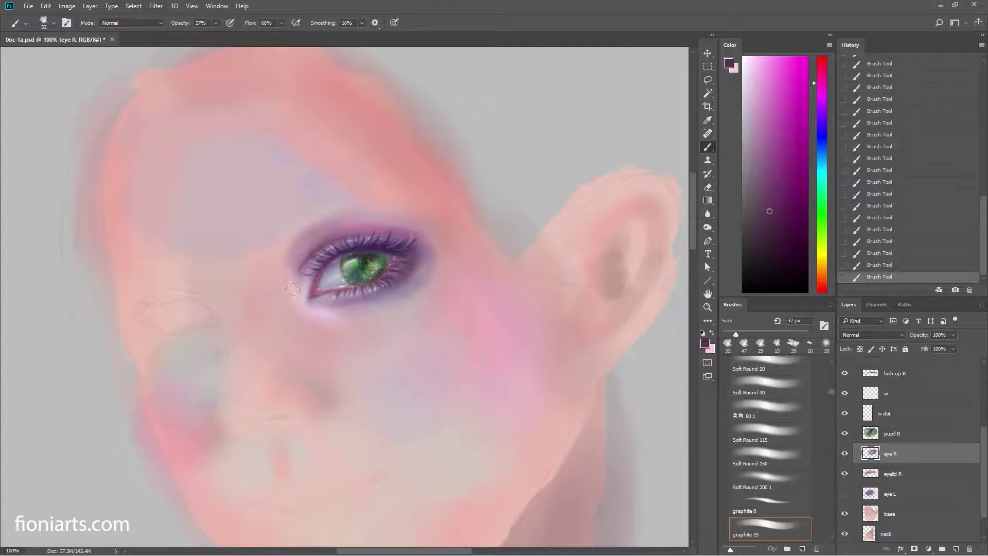
# Step: Select and unhide the eyelid R layer, with a Soft Round brush at 40 px
pyautogui.click(929, 477)
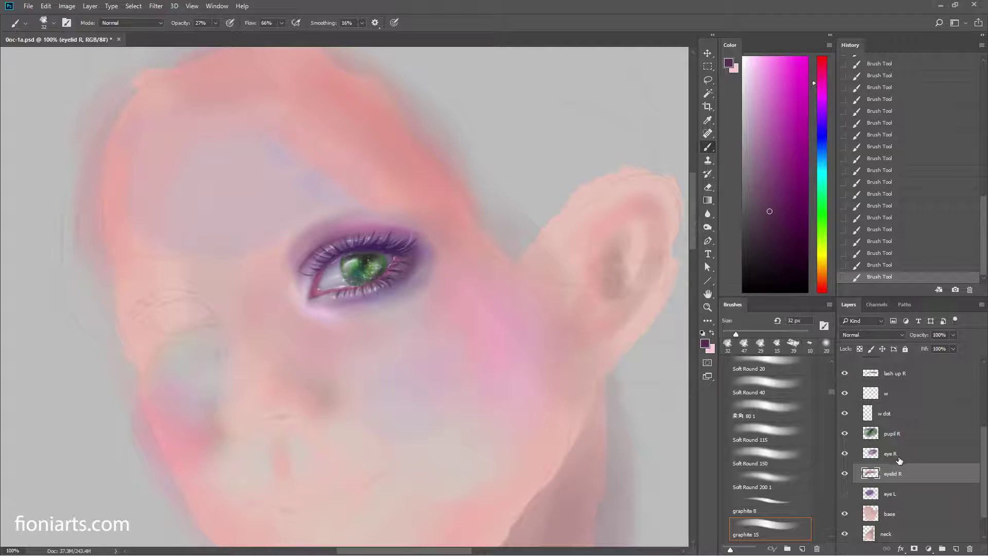
pyautogui.click(844, 474)
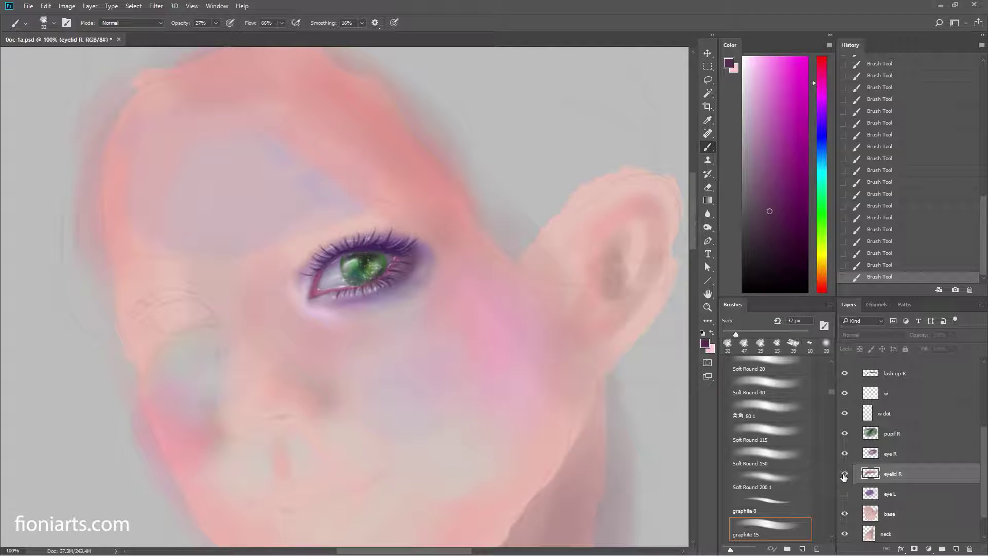
pyautogui.rightClick(345, 234)
pyautogui.click(426, 420)
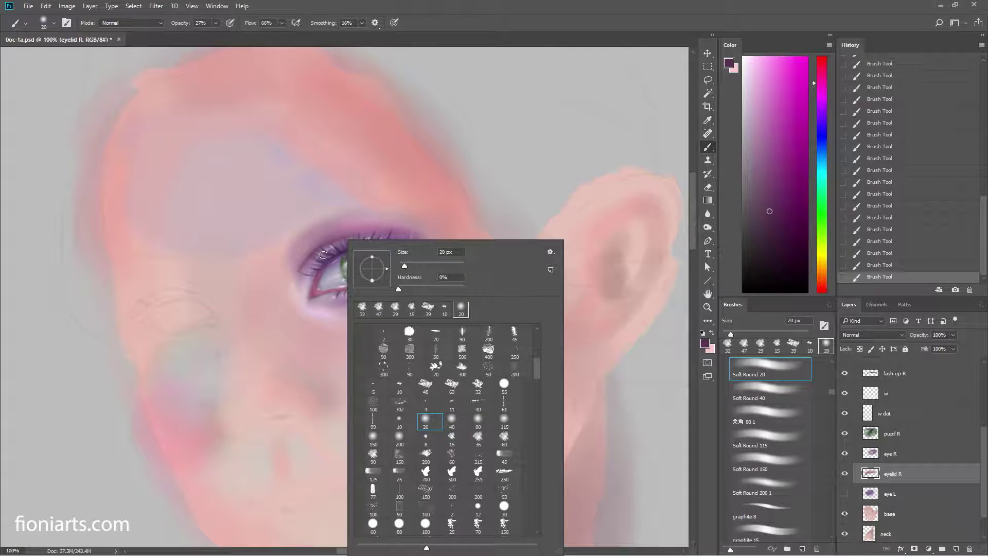
pyautogui.moveTo(405, 266); pyautogui.dragTo(412, 266)
pyautogui.click(307, 263)
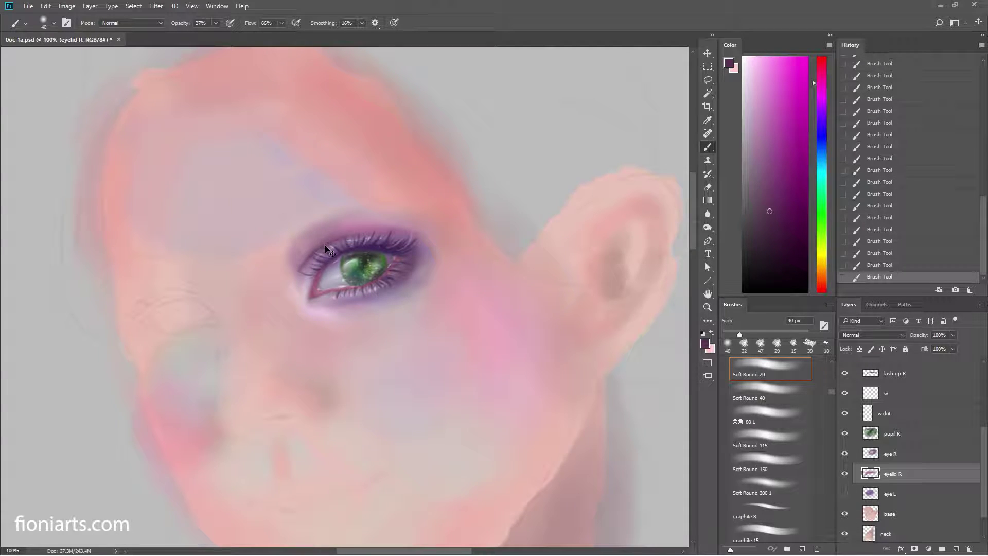
# Step: Paint faint purple strokes on the inner eyelid with the graphite 36 brush at 9% opacity
pyautogui.rightClick(329, 239)
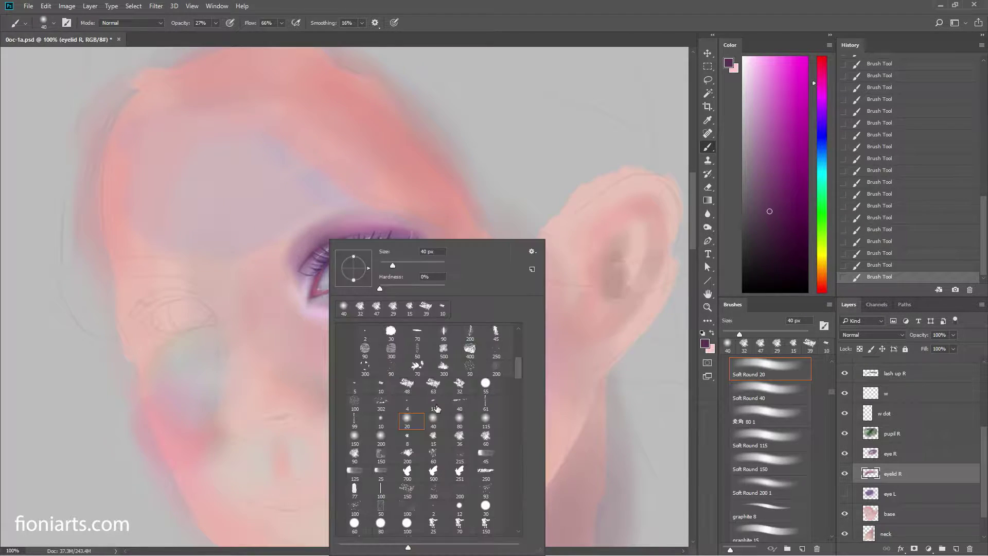
pyautogui.click(433, 436)
pyautogui.click(460, 437)
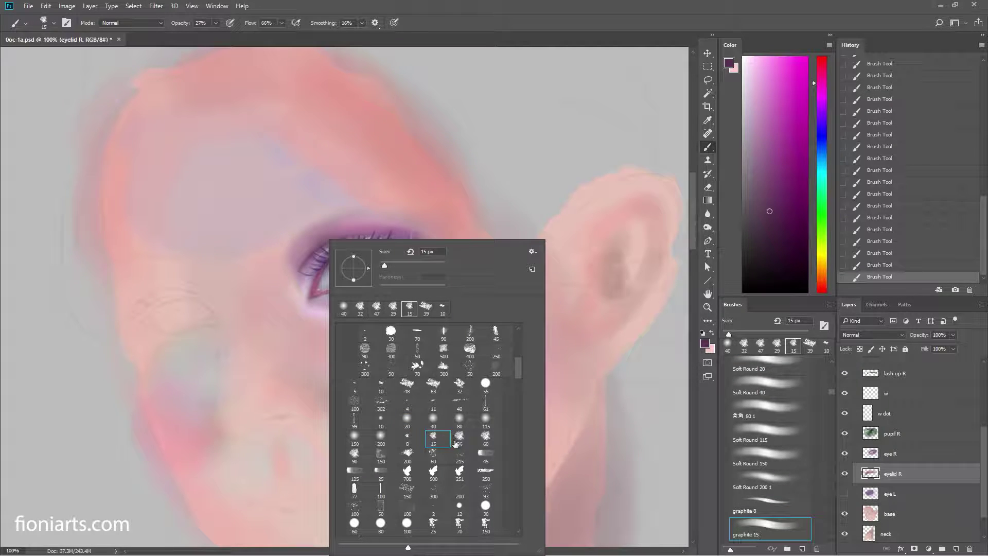
pyautogui.press('Return')
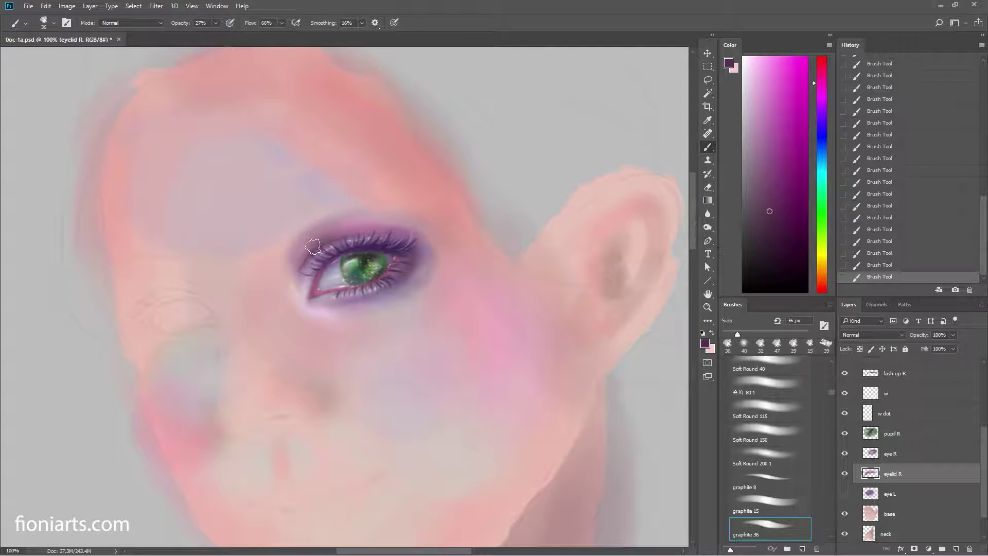
pyautogui.moveTo(337, 233); pyautogui.dragTo(320, 254)
pyautogui.click(905, 254)
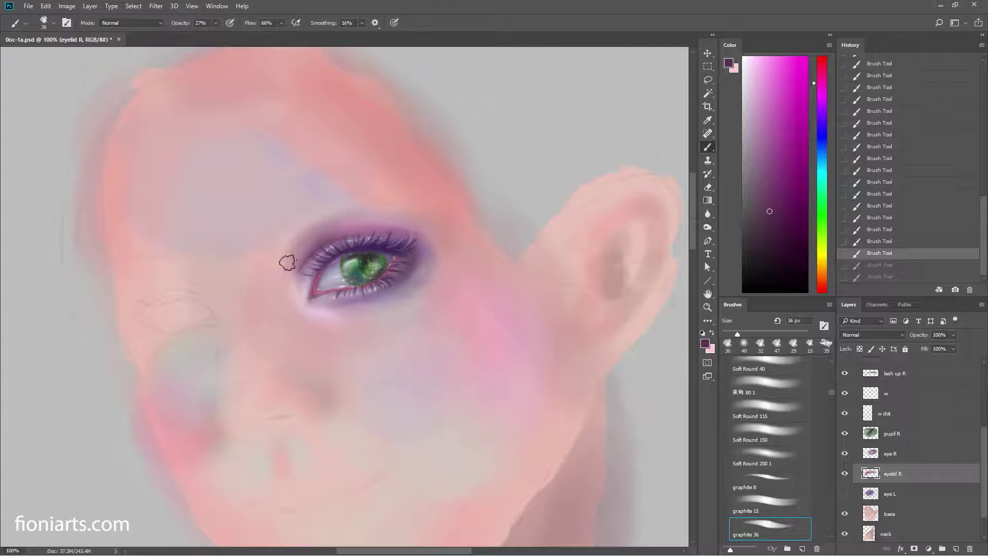
pyautogui.moveTo(287, 260); pyautogui.dragTo(291, 260)
pyautogui.moveTo(213, 23); pyautogui.dragTo(206, 32)
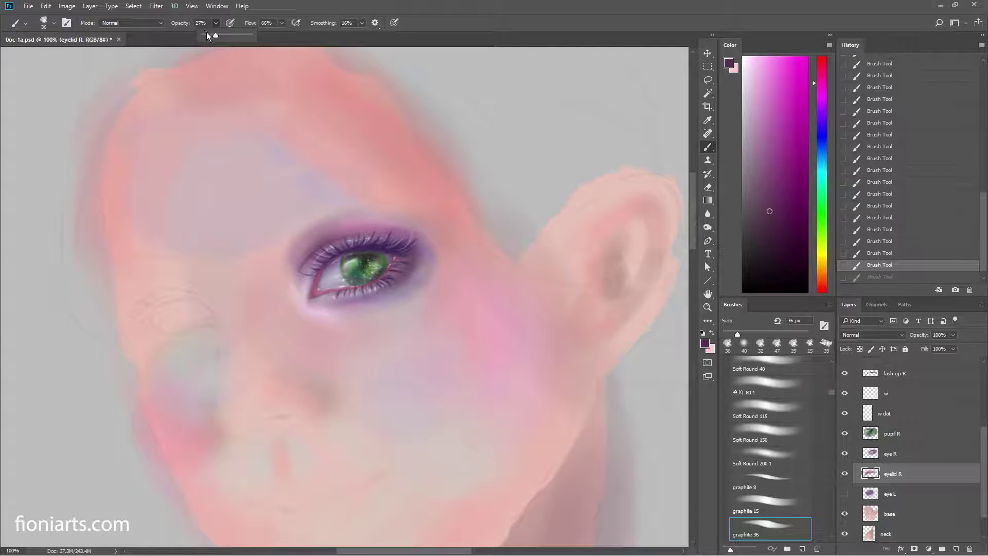
pyautogui.click(911, 242)
pyautogui.moveTo(312, 246)
pyautogui.mouseDown()
pyautogui.moveTo(293, 265)
pyautogui.moveTo(342, 225)
pyautogui.mouseUp()
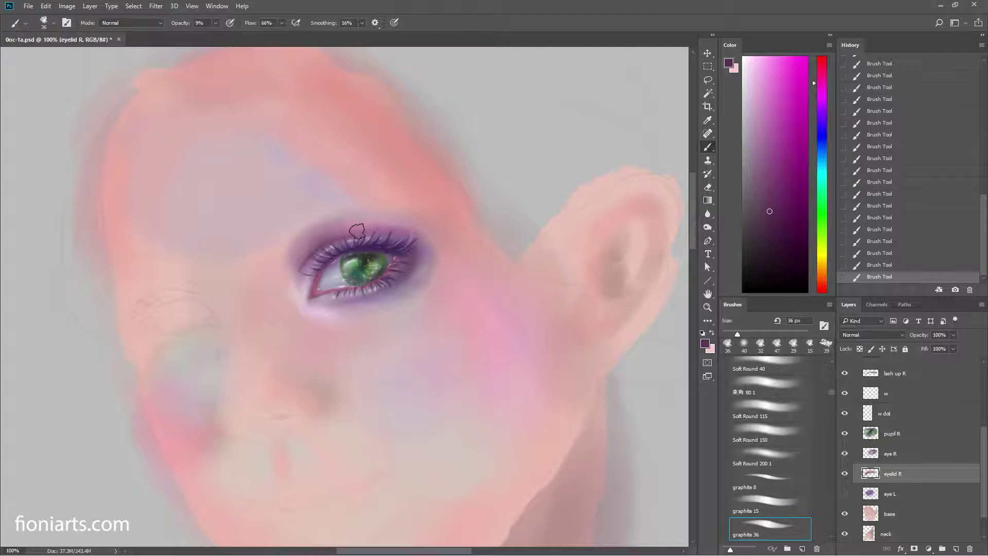
# Step: Choose the 10 px brush, then make layer w active with pink as the paint colour
pyautogui.rightClick(407, 227)
pyautogui.click(459, 372)
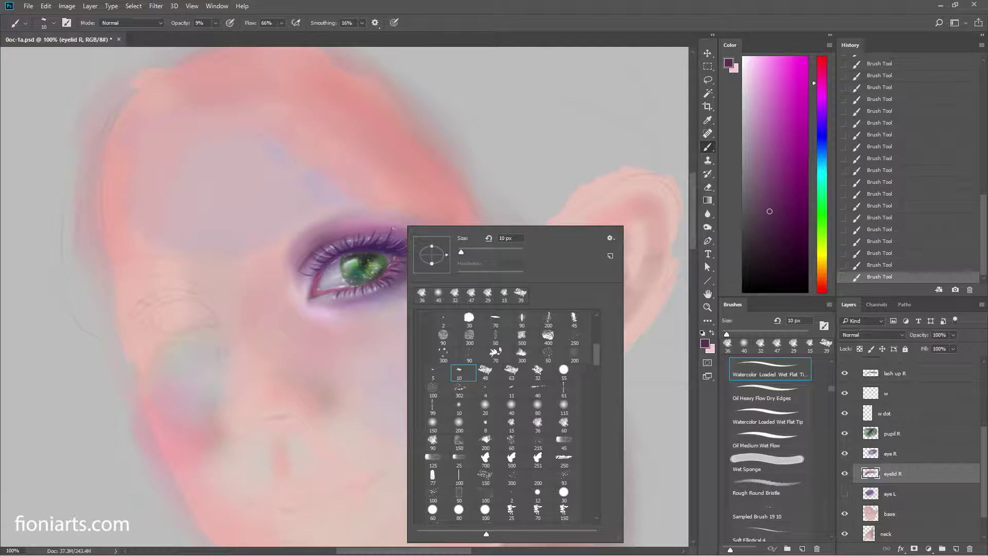
pyautogui.click(350, 236)
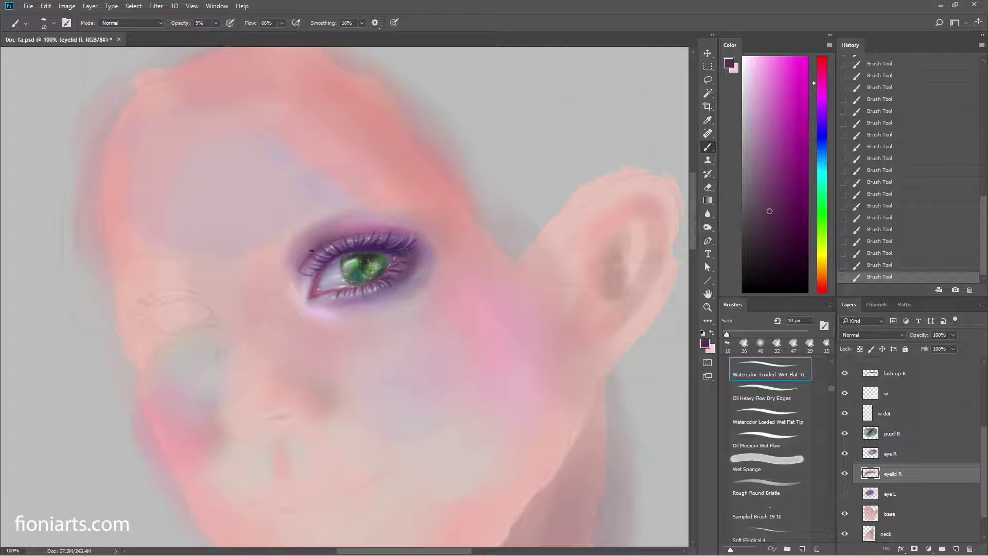
pyautogui.click(911, 396)
pyautogui.click(712, 333)
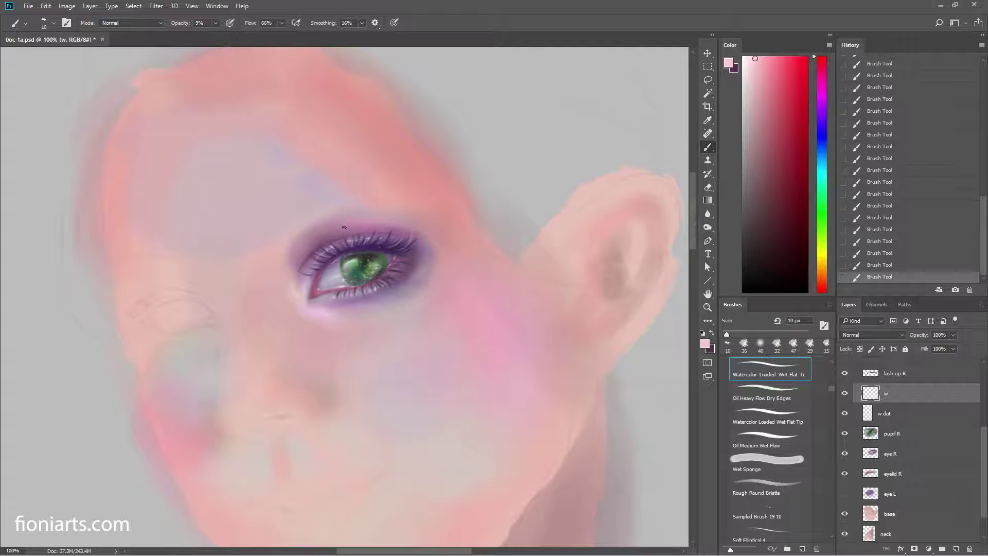
# Step: Raise brush opacity to about 60% and dab light-pink highlights along the upper eyelid on layer w
pyautogui.moveTo(345, 227); pyautogui.dragTo(350, 225)
pyautogui.click(216, 23)
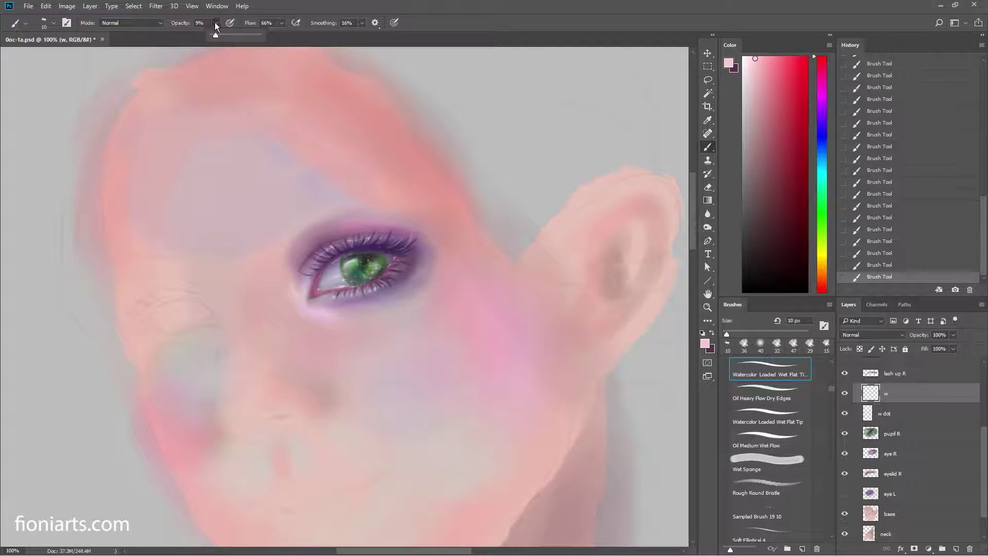
pyautogui.moveTo(215, 35); pyautogui.dragTo(249, 39)
pyautogui.click(347, 227)
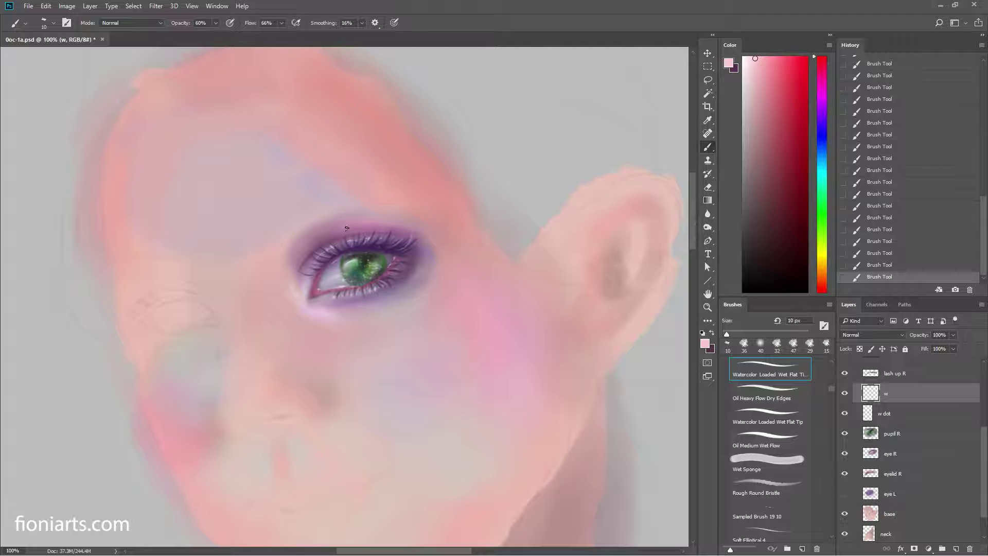
pyautogui.moveTo(344, 230); pyautogui.dragTo(347, 227)
pyautogui.click(870, 241)
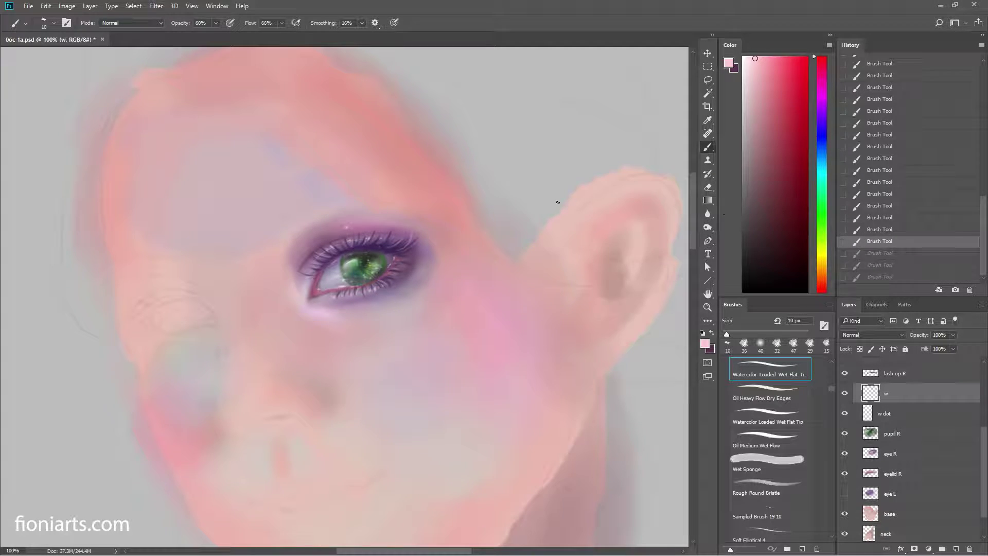
pyautogui.moveTo(370, 225)
pyautogui.mouseDown()
pyautogui.moveTo(346, 231)
pyautogui.moveTo(359, 227)
pyautogui.mouseUp()
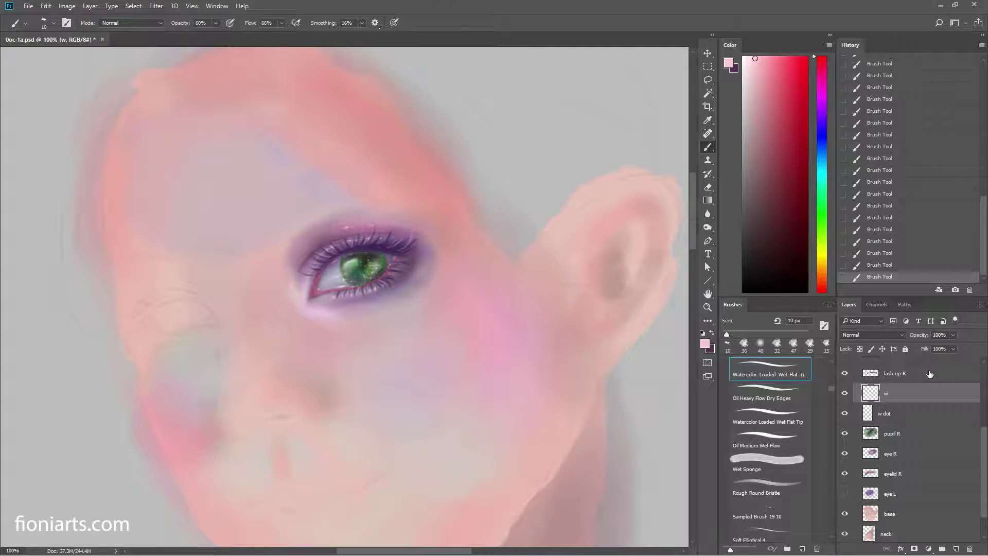
pyautogui.moveTo(984, 433); pyautogui.dragTo(984, 366)
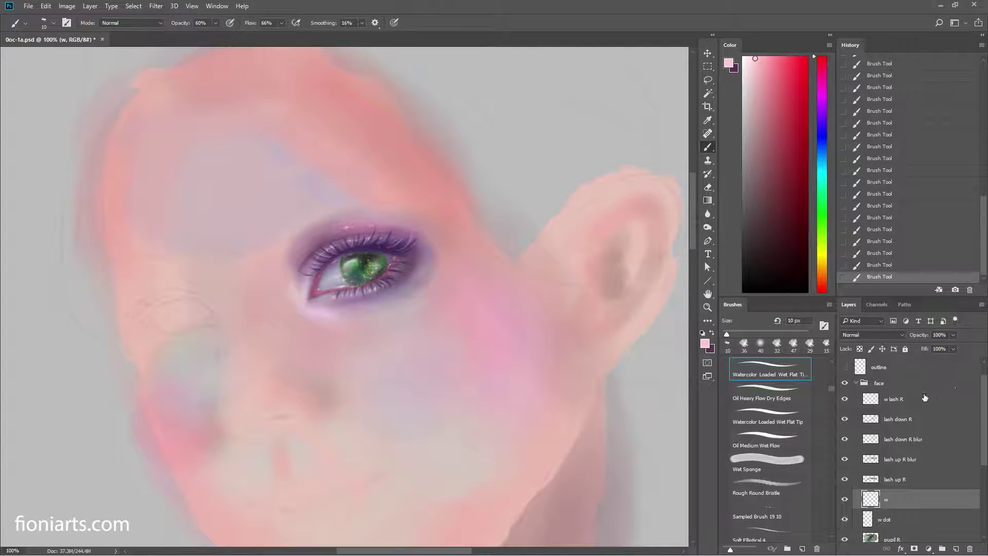
# Step: Create a new layer named 's' above the w lash R layer
pyautogui.hotkey('alt', ']')
pyautogui.click(982, 305)
pyautogui.click(875, 235)
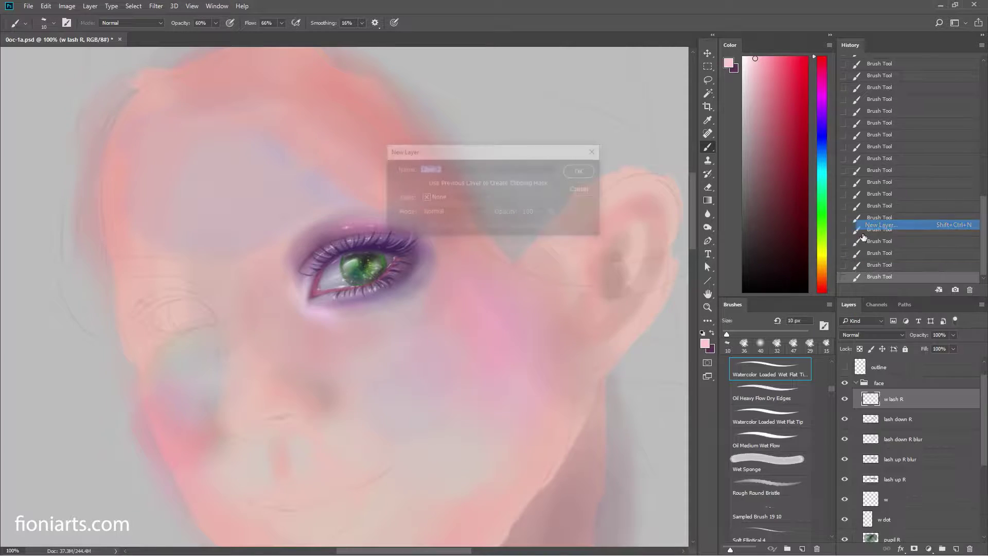
pyautogui.write('s')
pyautogui.click(582, 170)
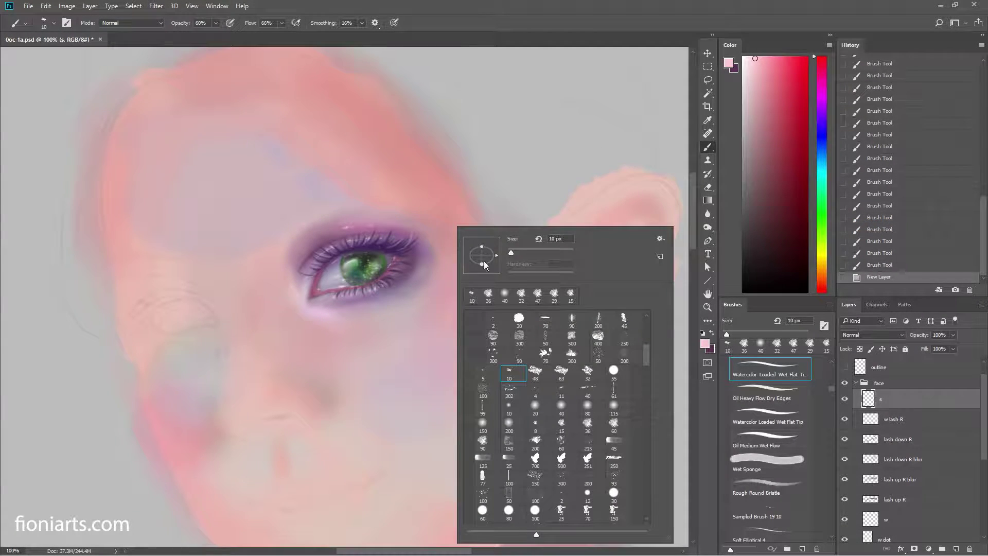
# Step: Try the 700 px sparkle particle brush around the eye, undoing the cheek and ear stroke
pyautogui.rightClick(458, 227)
pyautogui.moveTo(644, 356); pyautogui.dragTo(641, 408)
pyautogui.click(486, 412)
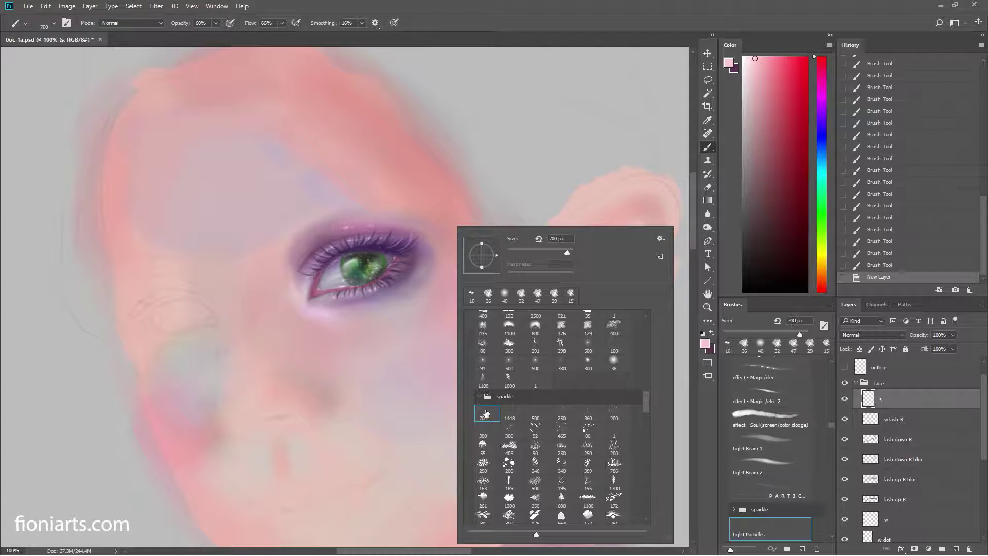
pyautogui.press('Return')
pyautogui.moveTo(299, 350); pyautogui.dragTo(401, 170)
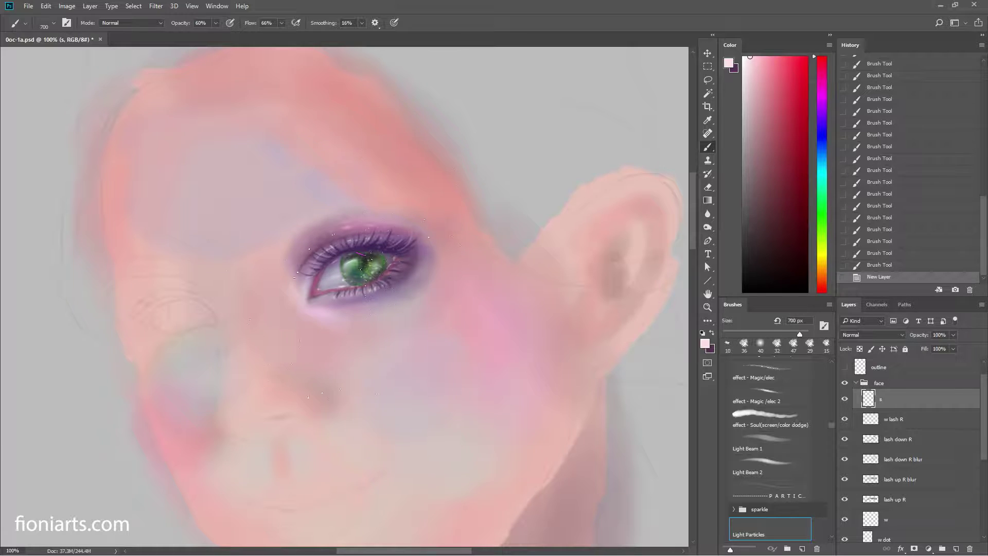
pyautogui.moveTo(495, 350); pyautogui.dragTo(669, 154)
pyautogui.hotkey('ctrl', 'z')
# Step: Test the 200 px DOTS Dense and 250 px Soft Sparkles brushes, undoing the trial stroke
pyautogui.rightClick(355, 229)
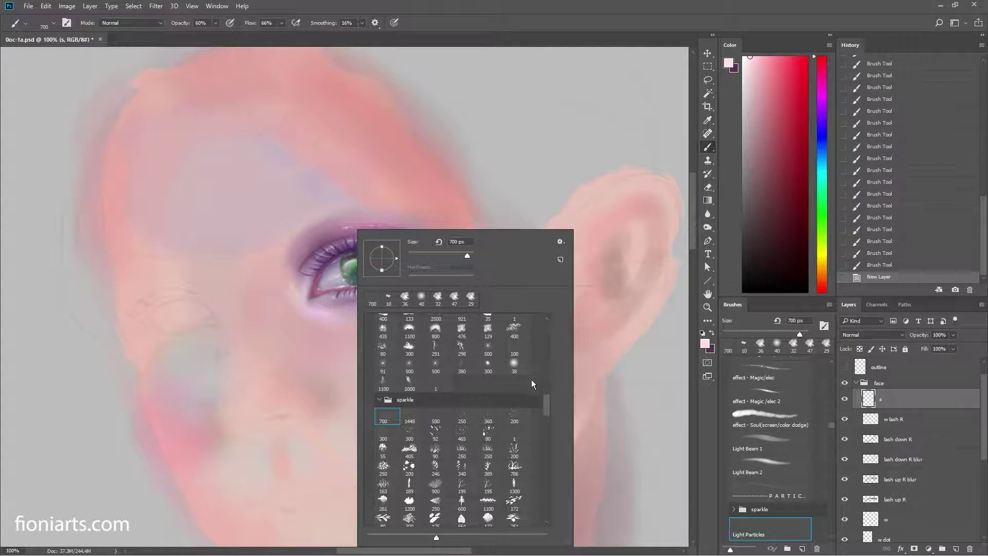
pyautogui.scroll(-3, 545, 401)
pyautogui.click(514, 450)
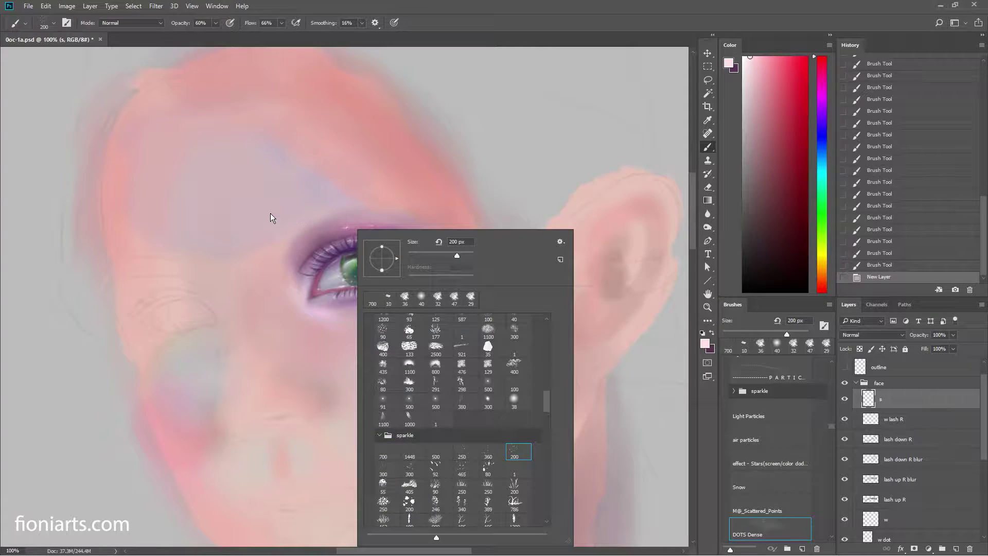
pyautogui.click(255, 257)
pyautogui.hotkey('ctrl', 'z')
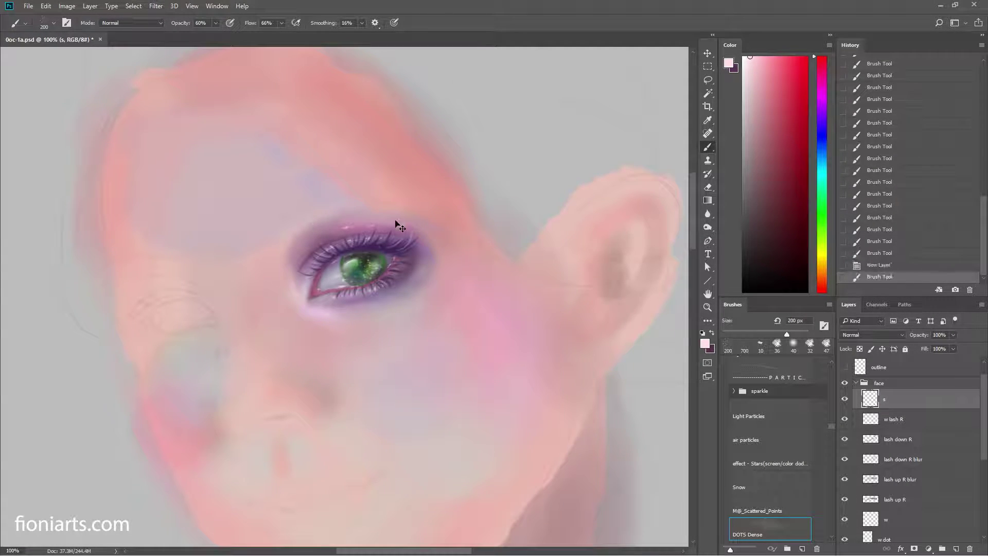
pyautogui.rightClick(418, 242)
pyautogui.moveTo(606, 406); pyautogui.dragTo(613, 362)
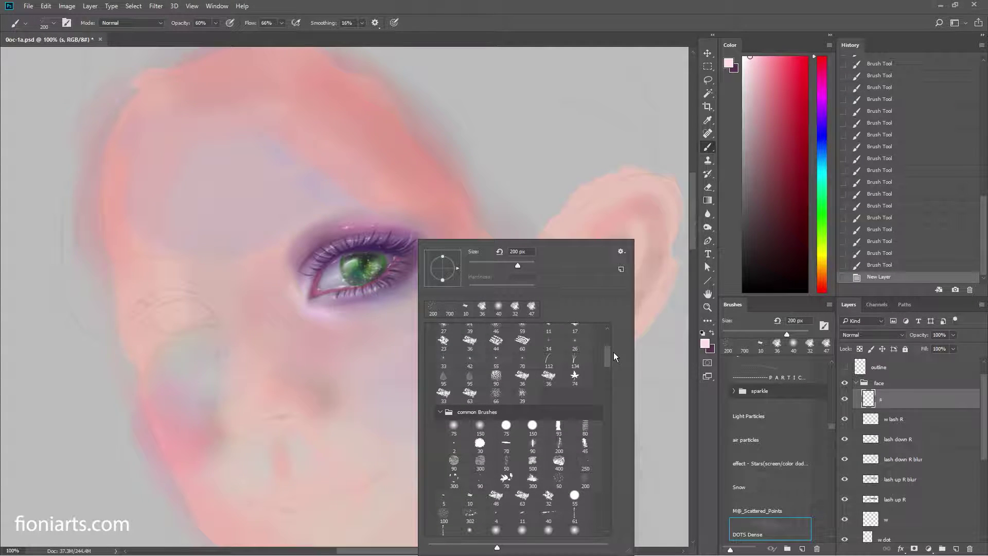
pyautogui.click(583, 355)
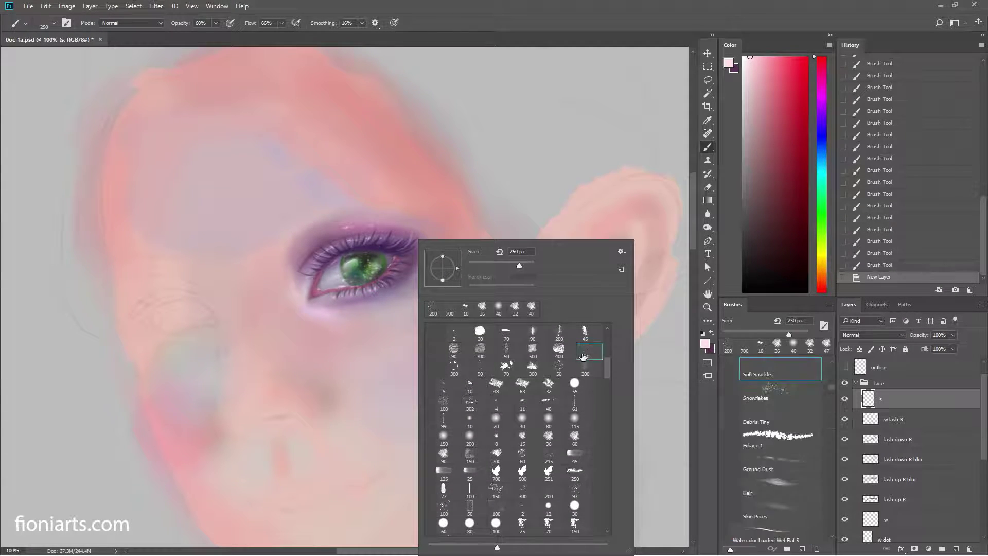
pyautogui.click(296, 238)
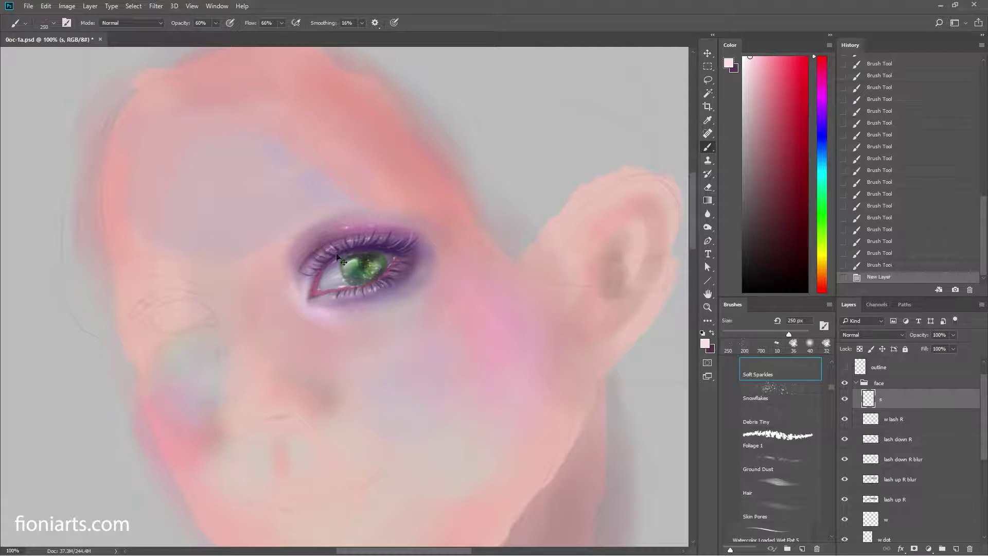
# Step: Scatter sparkles around the eye with the 700 px Light Particles brush at 100% opacity
pyautogui.click(761, 346)
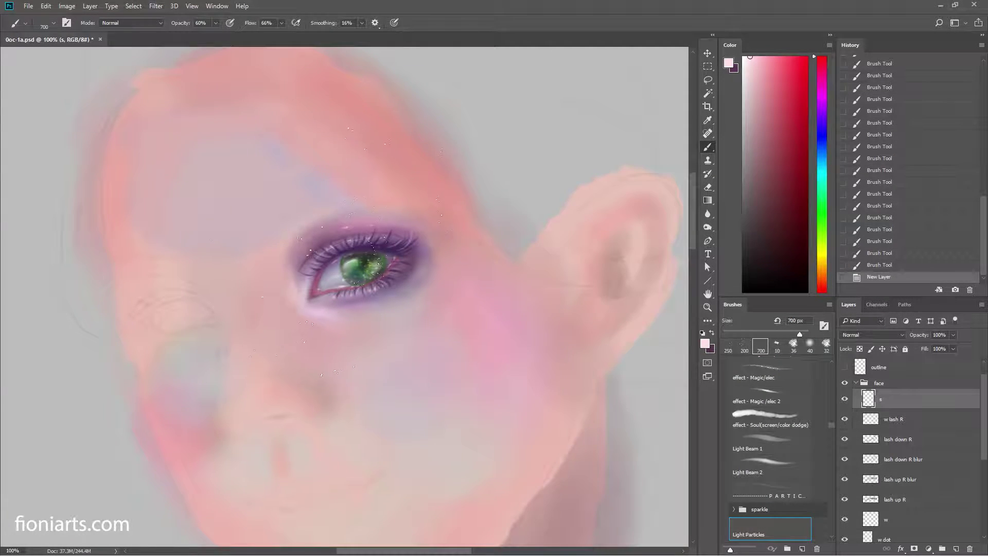
pyautogui.click(215, 22)
pyautogui.moveTo(216, 35); pyautogui.dragTo(235, 35)
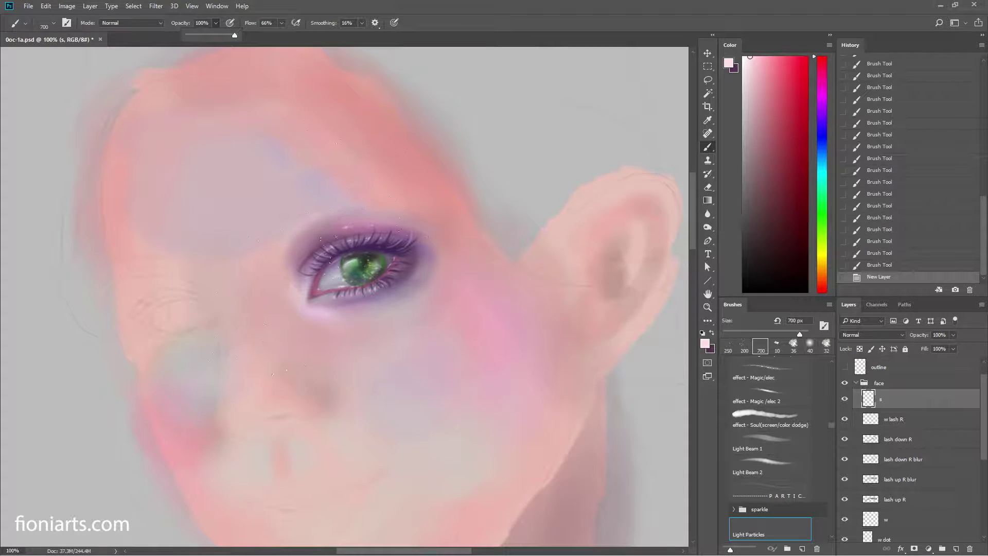
pyautogui.click(360, 237)
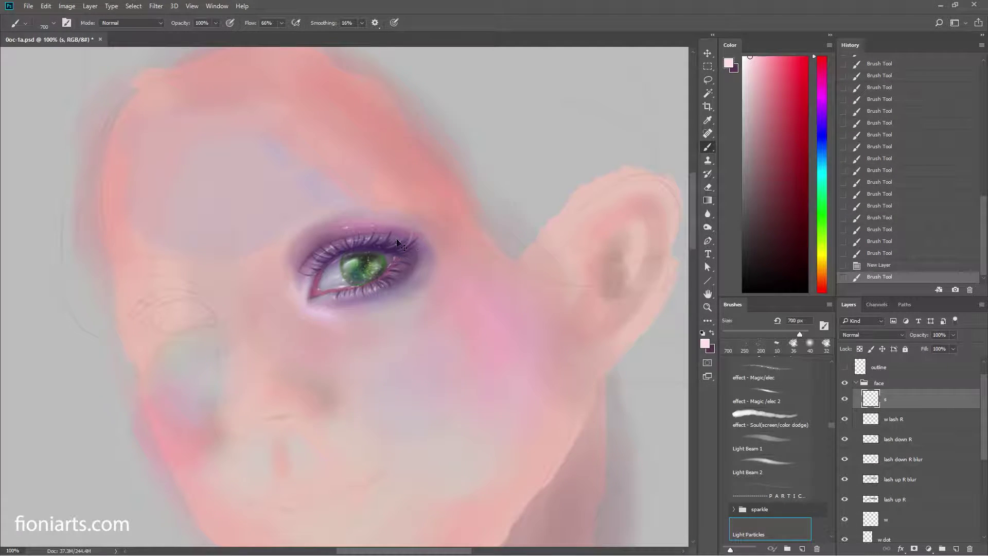
pyautogui.moveTo(305, 244); pyautogui.dragTo(325, 245)
pyautogui.moveTo(396, 339); pyautogui.dragTo(518, 129)
pyautogui.click(432, 224)
pyautogui.moveTo(327, 367); pyautogui.dragTo(443, 190)
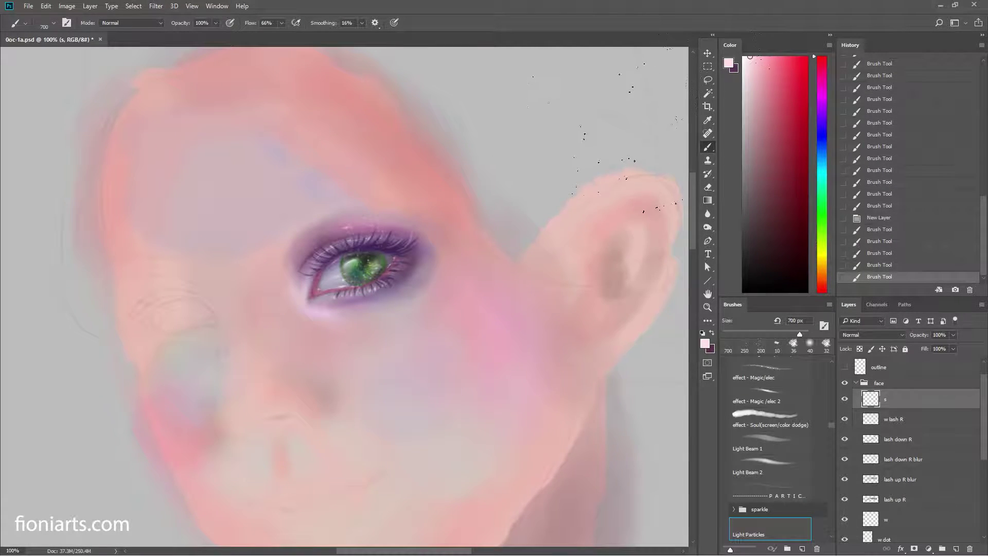
pyautogui.click(883, 233)
pyautogui.click(885, 253)
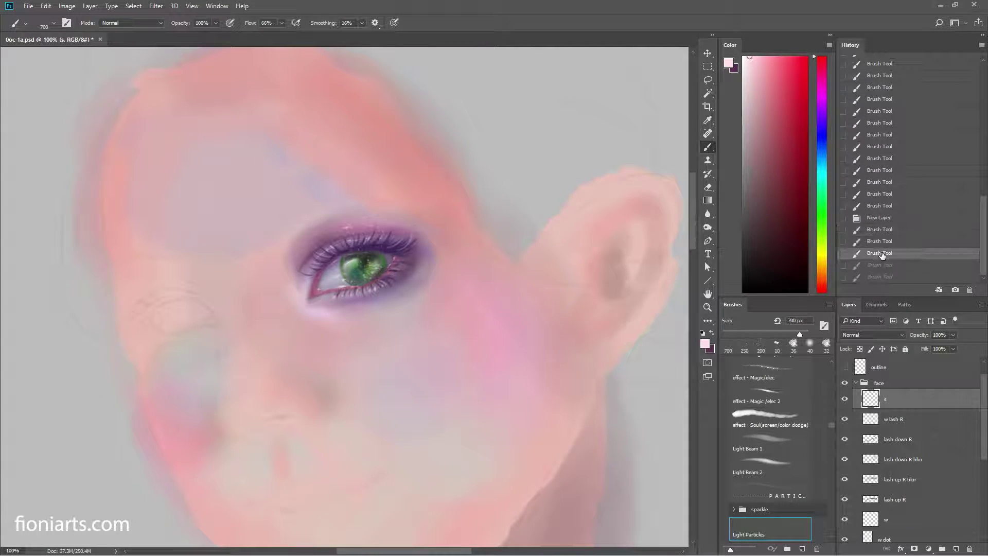
# Step: Duplicate layer s and merge the copy down to intensify the sparkles
pyautogui.rightClick(891, 398)
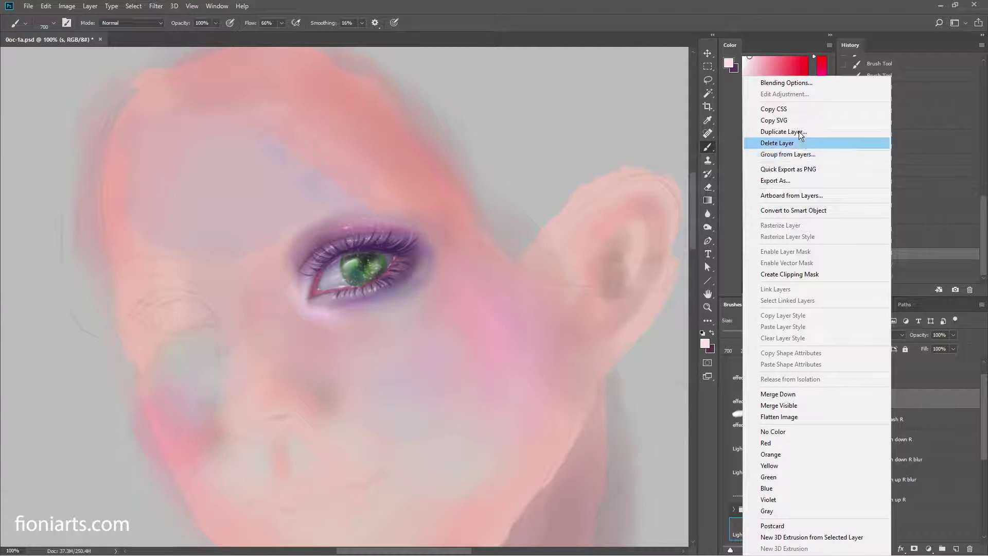
pyautogui.click(784, 132)
pyautogui.click(582, 164)
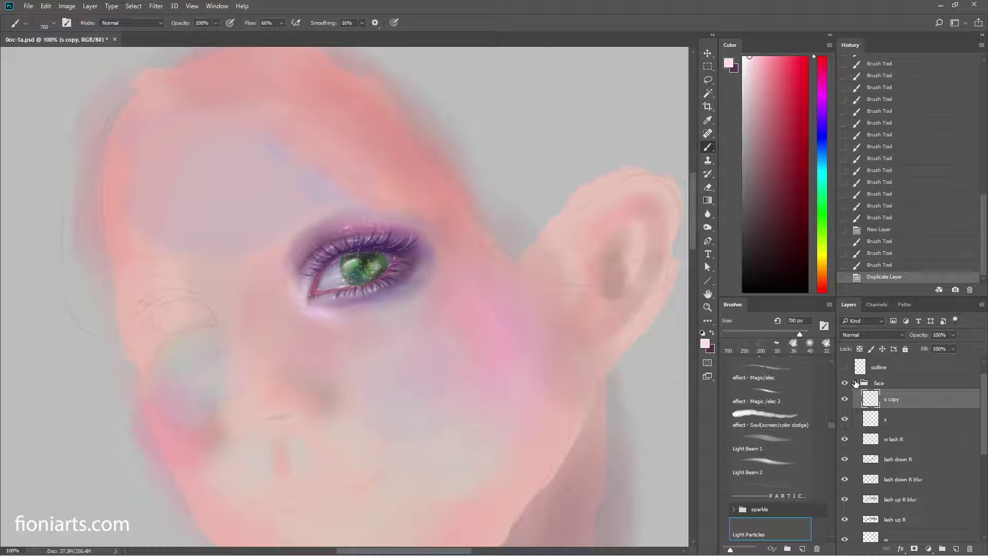
pyautogui.hotkey('ctrl', 'e')
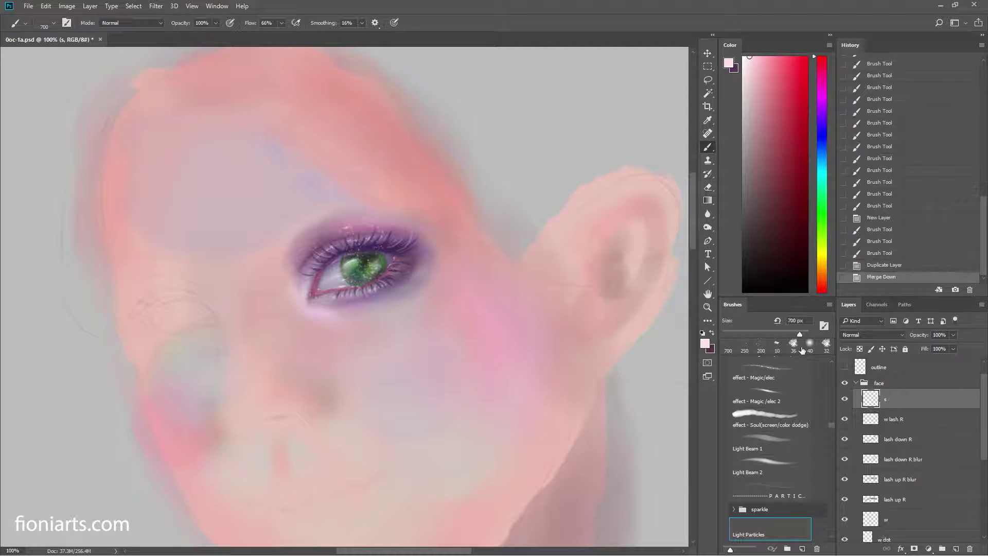
# Step: Lasso and cut stray sparkles on the cheek, beside the eye and on the temple, then erase near the eye
pyautogui.click(708, 81)
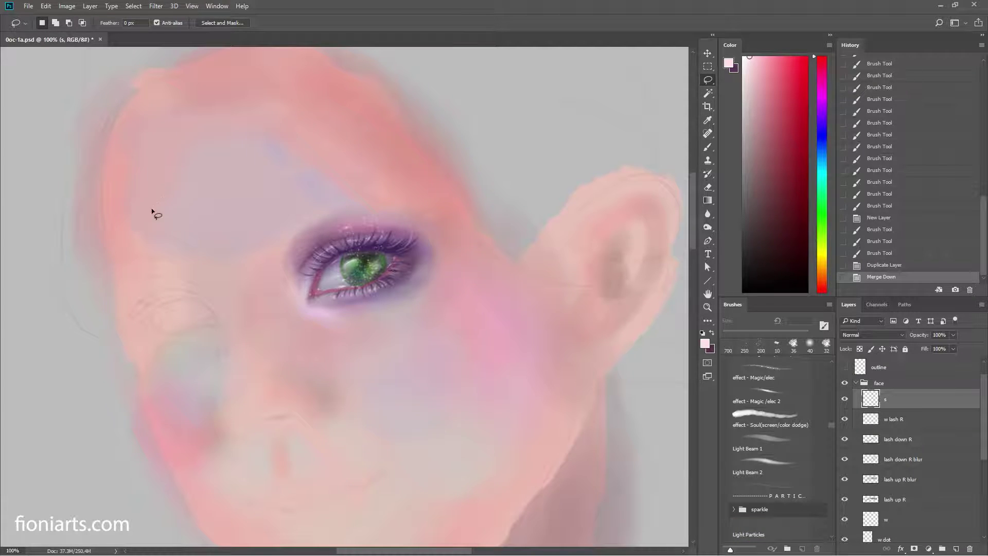
pyautogui.moveTo(162, 197)
pyautogui.mouseDown()
pyautogui.moveTo(376, 59)
pyautogui.moveTo(164, 198)
pyautogui.moveTo(314, 390)
pyautogui.mouseUp()
pyautogui.hotkey('ctrl', 'x')
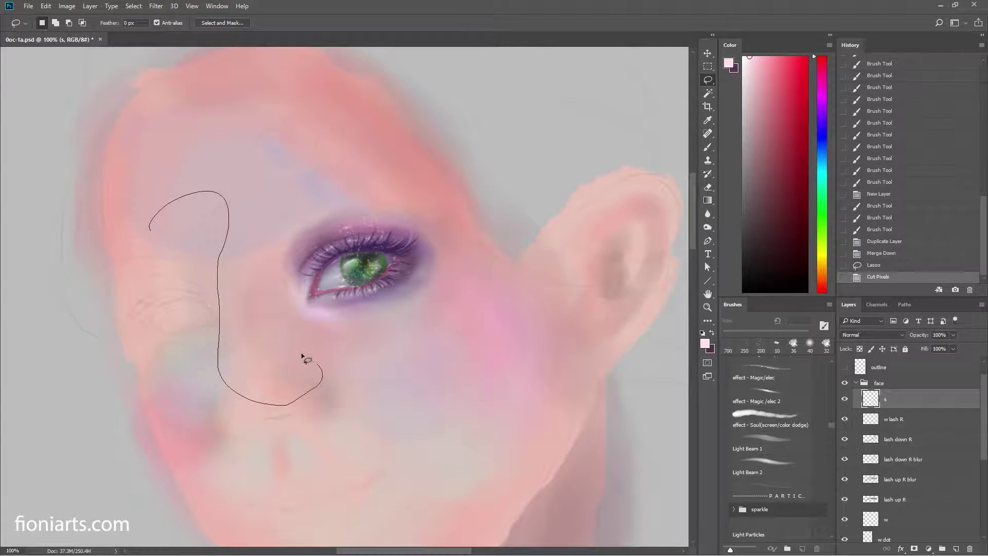
pyautogui.moveTo(314, 390); pyautogui.dragTo(217, 170)
pyautogui.hotkey('ctrl', 'x')
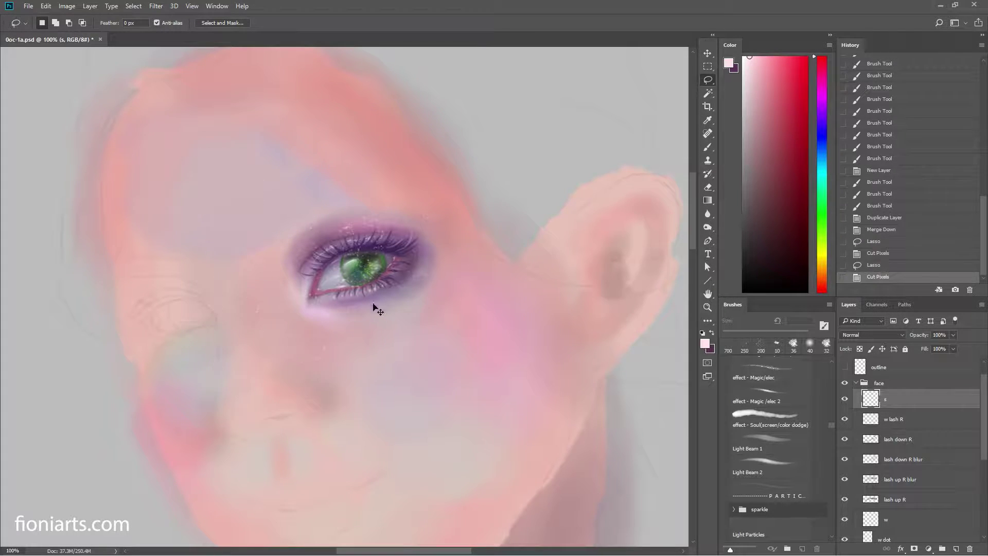
pyautogui.moveTo(260, 388)
pyautogui.mouseDown()
pyautogui.moveTo(235, 381)
pyautogui.moveTo(233, 342)
pyautogui.mouseUp()
pyautogui.hotkey('ctrl', 'x')
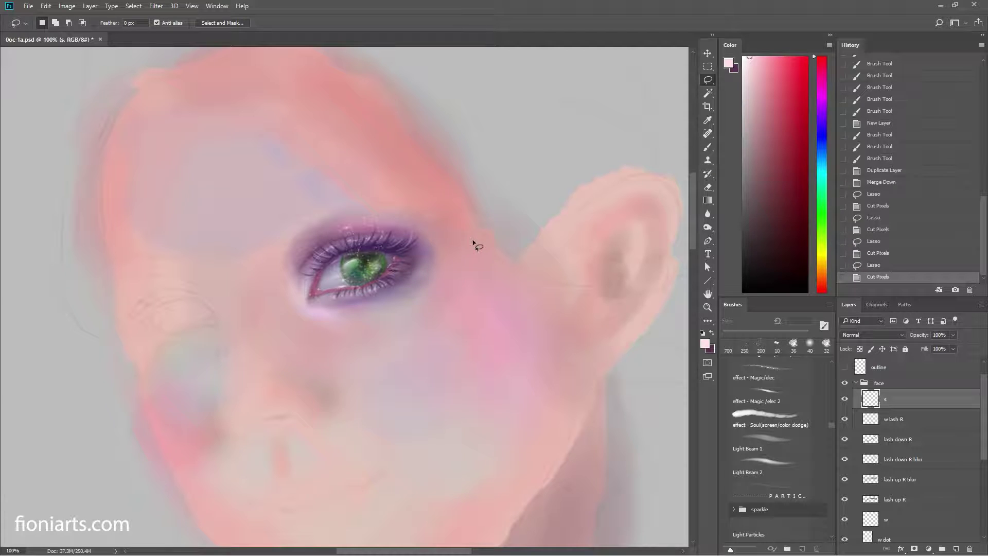
pyautogui.moveTo(503, 199); pyautogui.dragTo(471, 203)
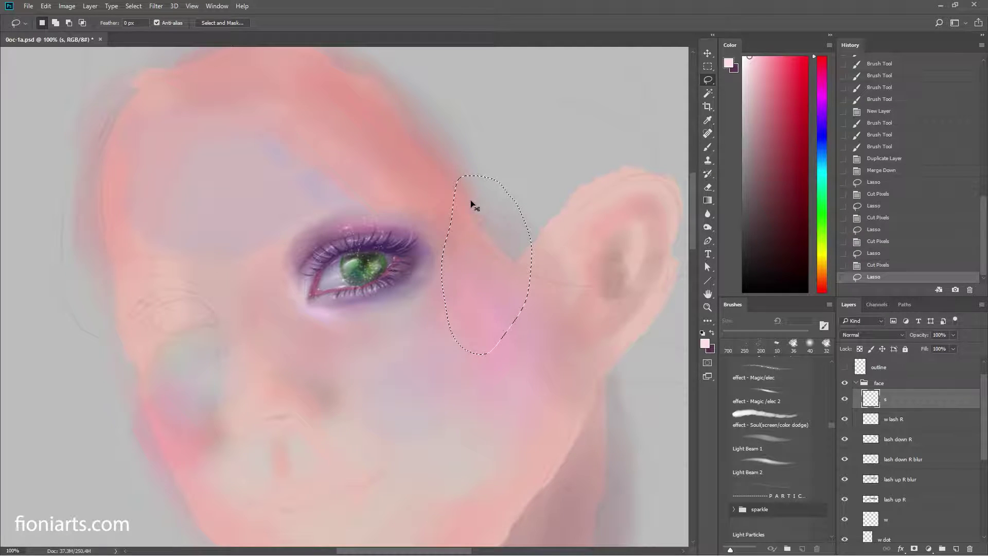
pyautogui.hotkey('ctrl', 'x')
pyautogui.press('e')
pyautogui.moveTo(335, 227); pyautogui.dragTo(358, 210)
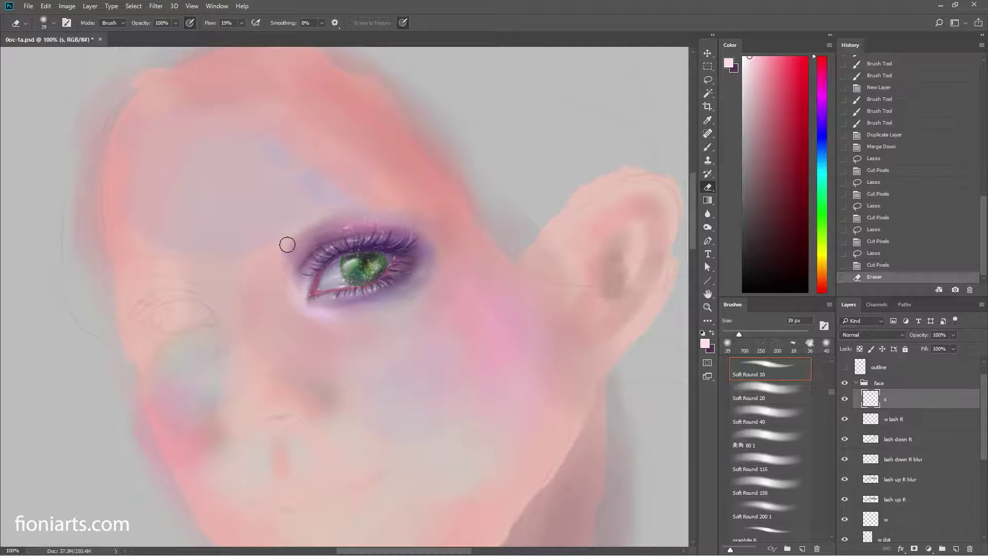
# Step: Erase sparkles over the inner eye corner, upper lashes and iris, then select the eye R layer
pyautogui.moveTo(285, 242)
pyautogui.mouseDown()
pyautogui.moveTo(294, 243)
pyautogui.moveTo(285, 258)
pyautogui.moveTo(313, 199)
pyautogui.moveTo(401, 207)
pyautogui.moveTo(329, 223)
pyautogui.moveTo(364, 234)
pyautogui.moveTo(340, 233)
pyautogui.moveTo(355, 240)
pyautogui.mouseUp()
pyautogui.moveTo(356, 237)
pyautogui.mouseDown()
pyautogui.moveTo(360, 268)
pyautogui.moveTo(384, 240)
pyautogui.moveTo(391, 273)
pyautogui.moveTo(428, 256)
pyautogui.mouseUp()
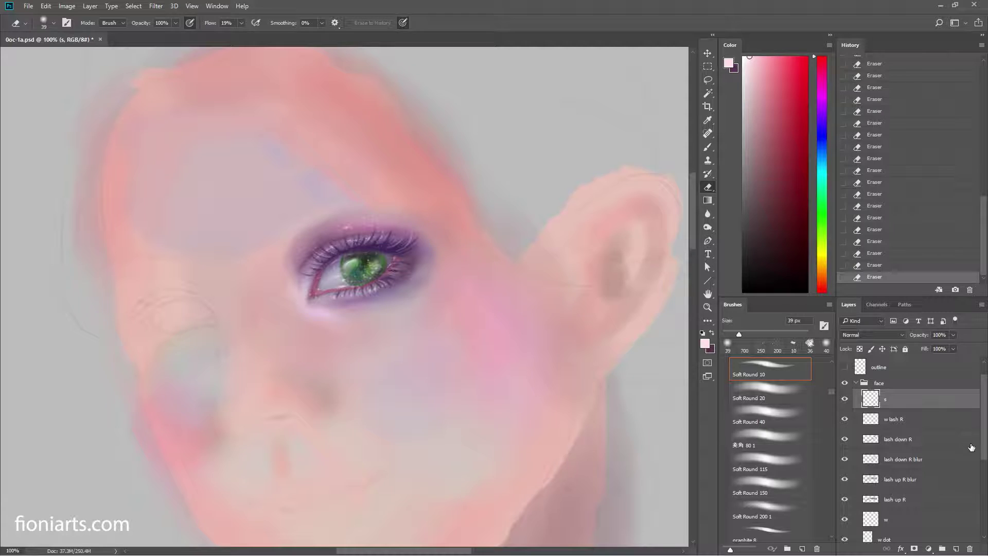
pyautogui.moveTo(984, 451); pyautogui.dragTo(980, 497)
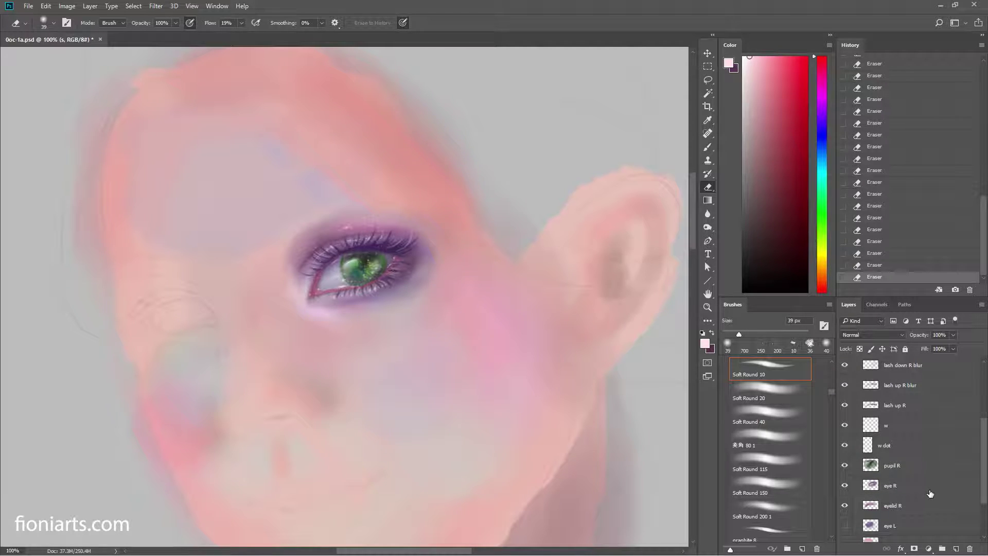
pyautogui.click(931, 493)
# Step: Set up the 36 px textured brush at 49% opacity with a magenta-leaning pink
pyautogui.press('b')
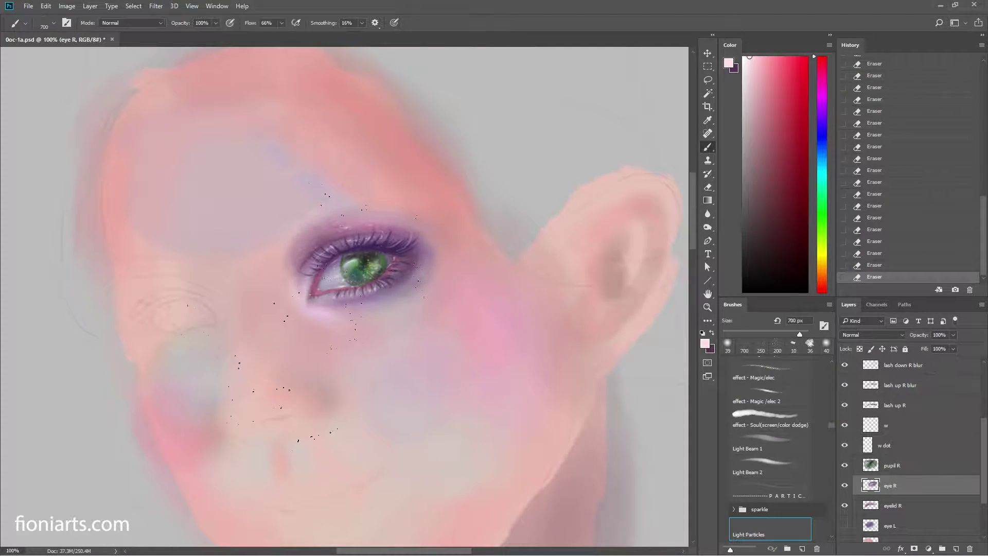
pyautogui.rightClick(397, 319)
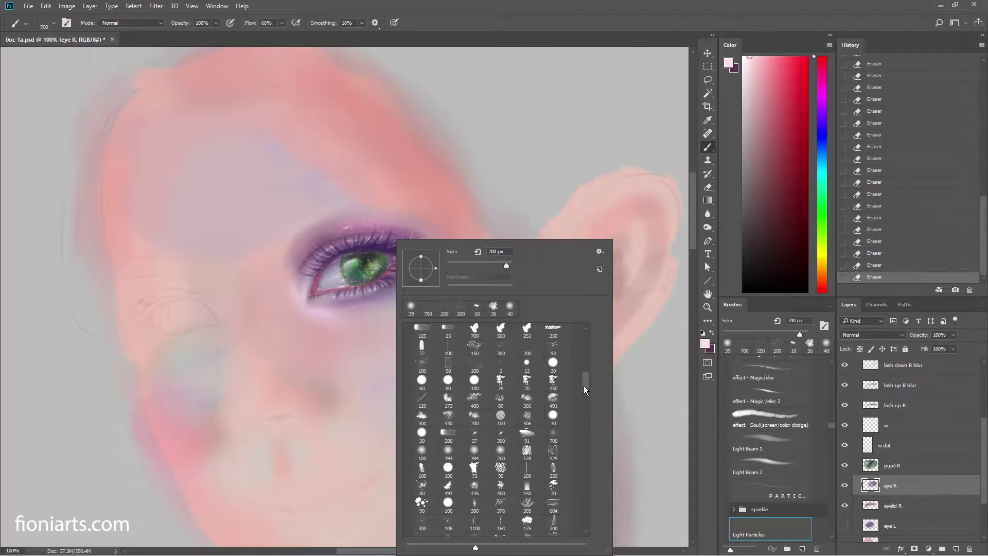
pyautogui.moveTo(583, 407); pyautogui.dragTo(586, 354)
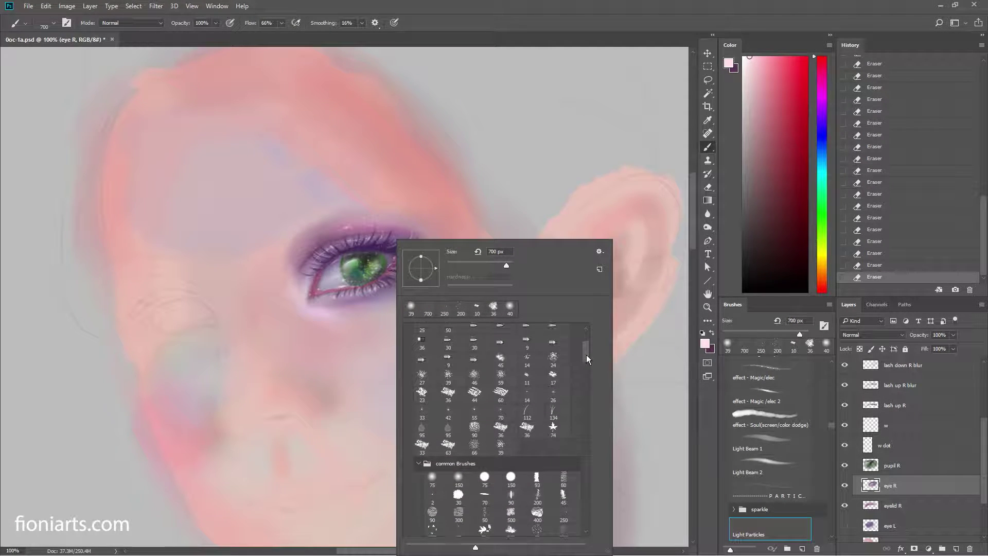
pyautogui.scroll(-3, 585, 360)
pyautogui.scroll(-3, 559, 391)
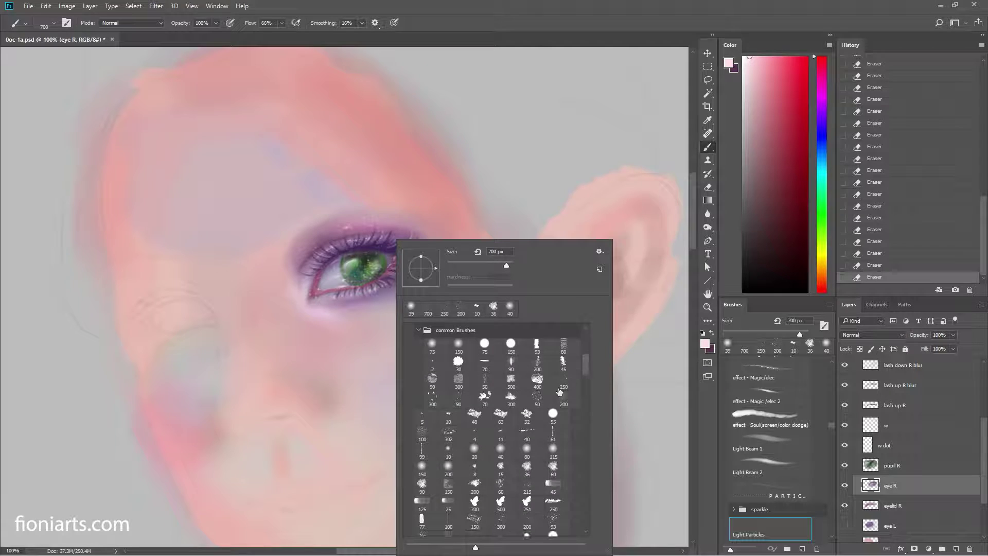
pyautogui.click(526, 467)
pyautogui.click(329, 306)
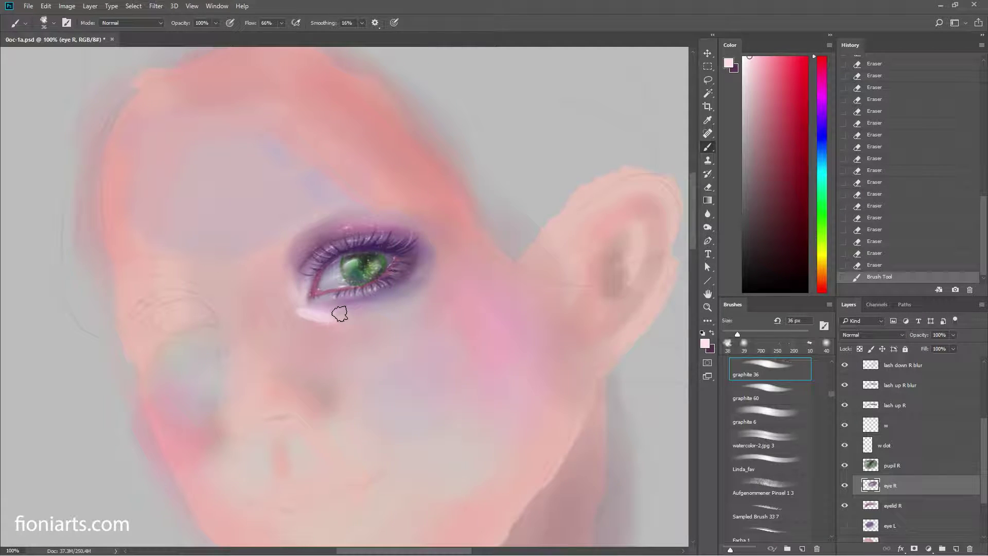
pyautogui.moveTo(215, 23); pyautogui.dragTo(204, 59)
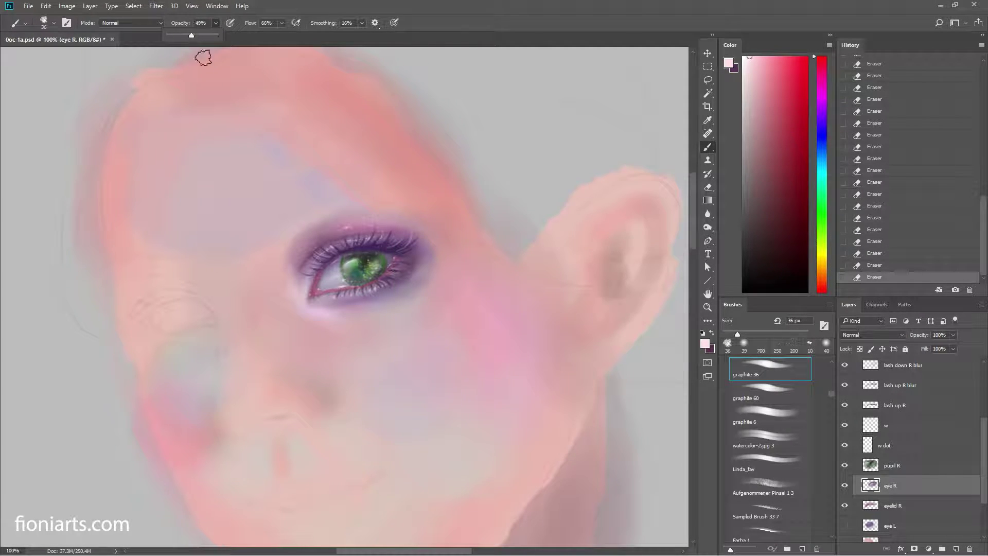
pyautogui.keyDown('alt'); pyautogui.click(331, 304); pyautogui.keyUp('alt')
pyautogui.moveTo(293, 304); pyautogui.dragTo(323, 312)
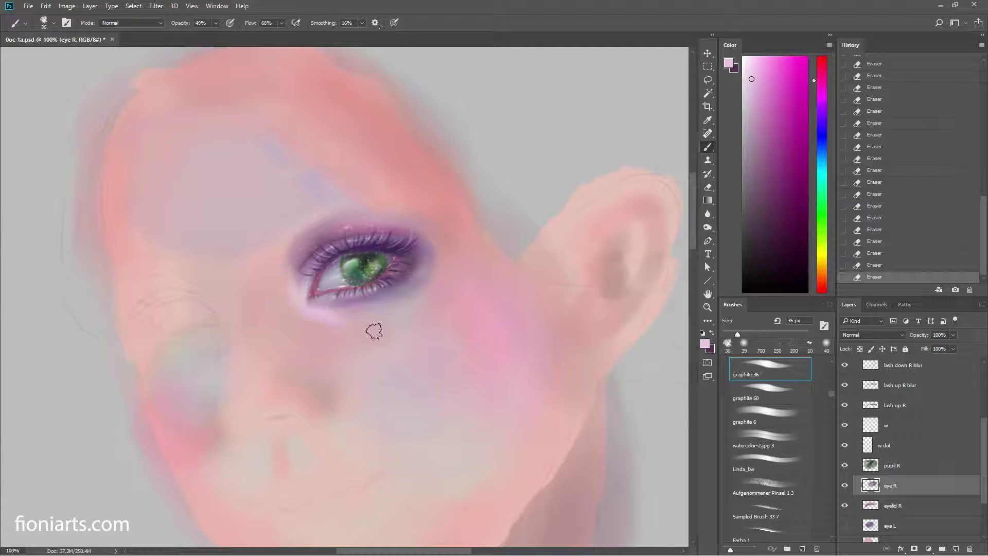
# Step: Enlarge the brush to 69 px and paint soft pink beneath the eye
pyautogui.rightClick(353, 318)
pyautogui.moveTo(435, 270); pyautogui.dragTo(441, 270)
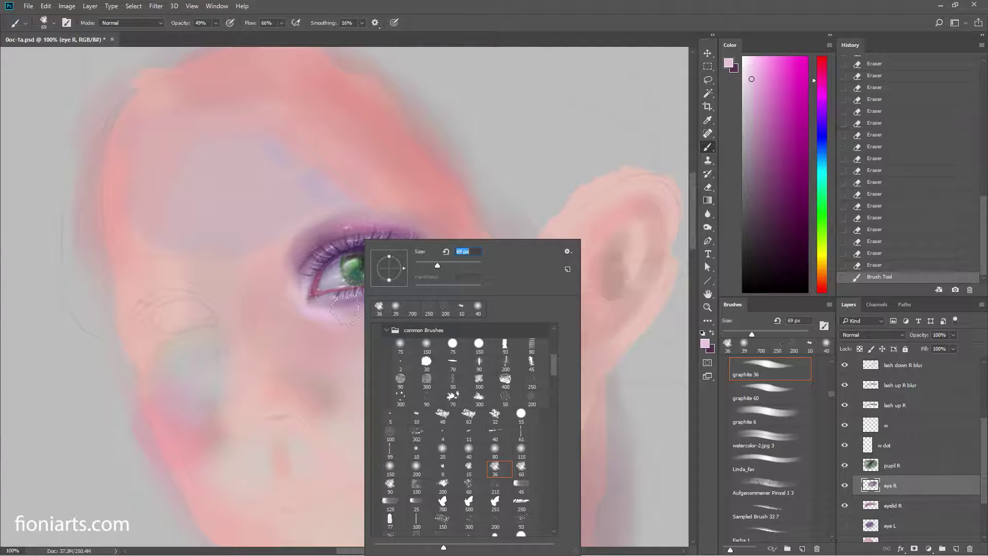
pyautogui.press('Return')
pyautogui.moveTo(342, 320); pyautogui.dragTo(302, 307)
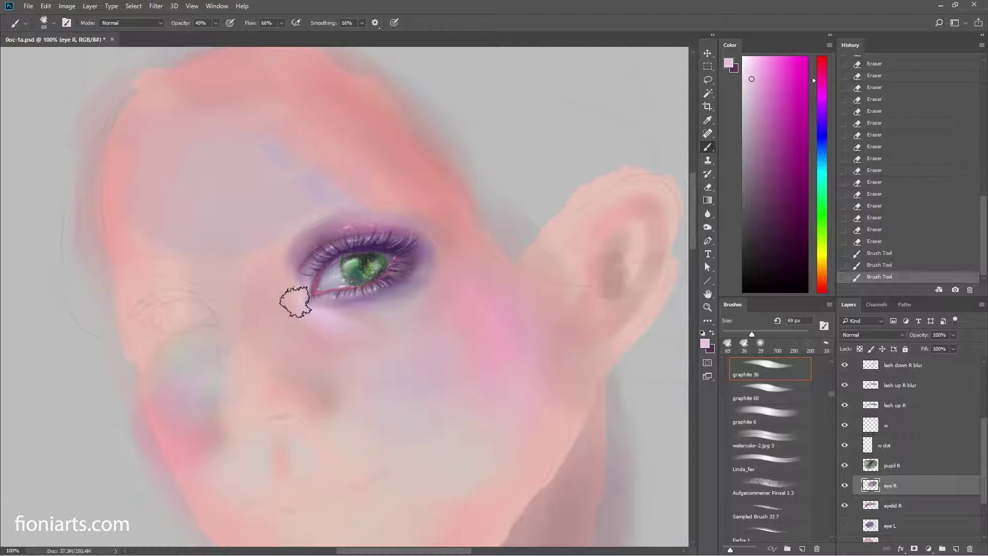
pyautogui.moveTo(311, 323)
pyautogui.mouseDown()
pyautogui.moveTo(353, 331)
pyautogui.moveTo(283, 309)
pyautogui.moveTo(342, 320)
pyautogui.mouseUp()
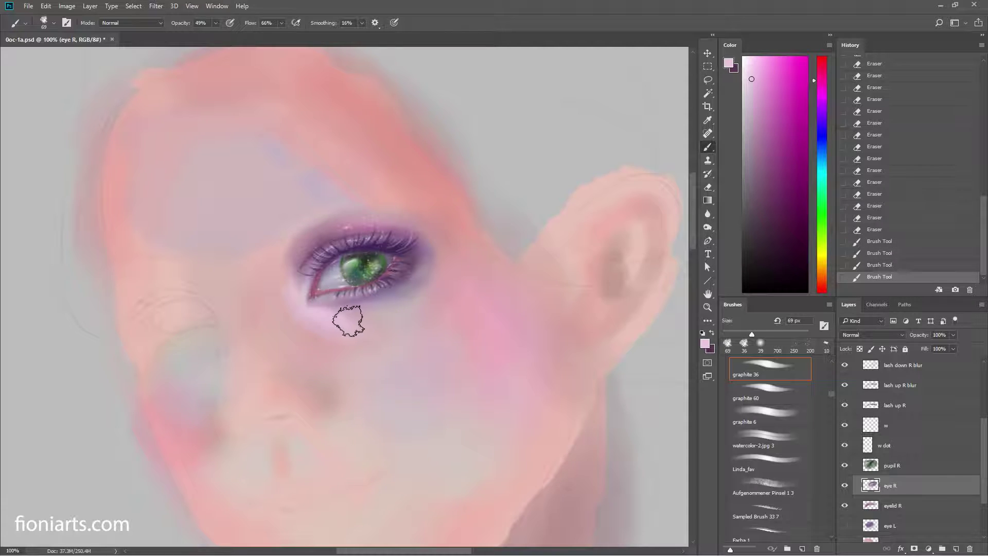
pyautogui.keyDown('alt'); pyautogui.click(342, 315); pyautogui.keyUp('alt')
# Step: Erase part of the pink under the eye back to a subtle highlight
pyautogui.press('e')
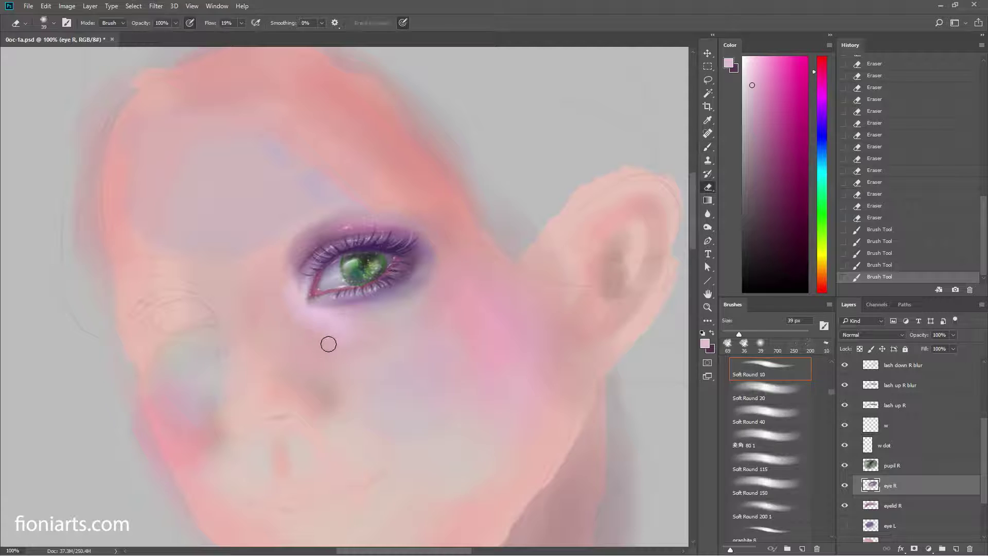
pyautogui.rightClick(331, 330)
pyautogui.moveTo(282, 320)
pyautogui.mouseDown()
pyautogui.moveTo(309, 336)
pyautogui.moveTo(282, 334)
pyautogui.moveTo(381, 289)
pyautogui.mouseUp()
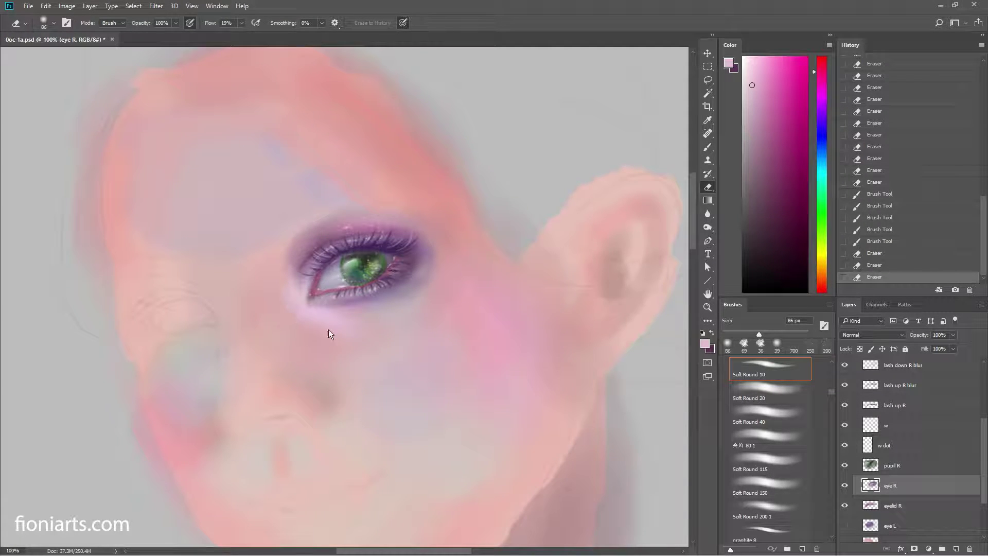
pyautogui.moveTo(328, 335)
pyautogui.mouseDown()
pyautogui.moveTo(354, 332)
pyautogui.moveTo(412, 360)
pyautogui.mouseUp()
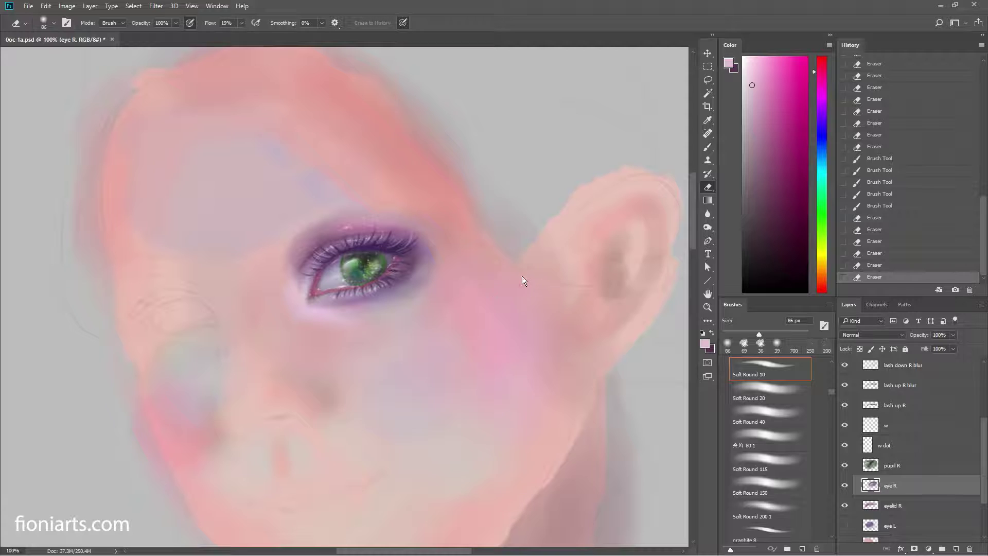
# Step: Choose a dark maroon colour and the 10 px bristle hair brush
pyautogui.press('b')
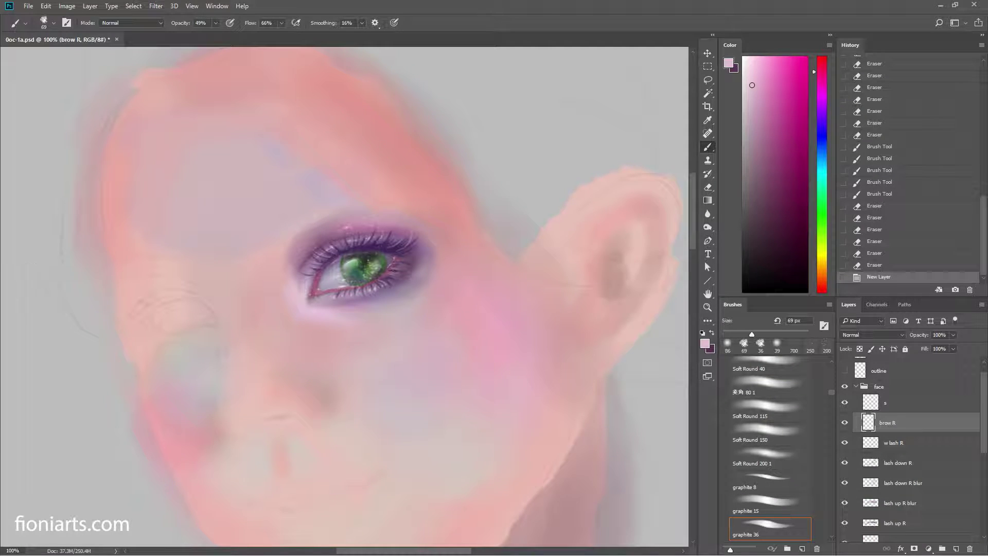
pyautogui.click(764, 186)
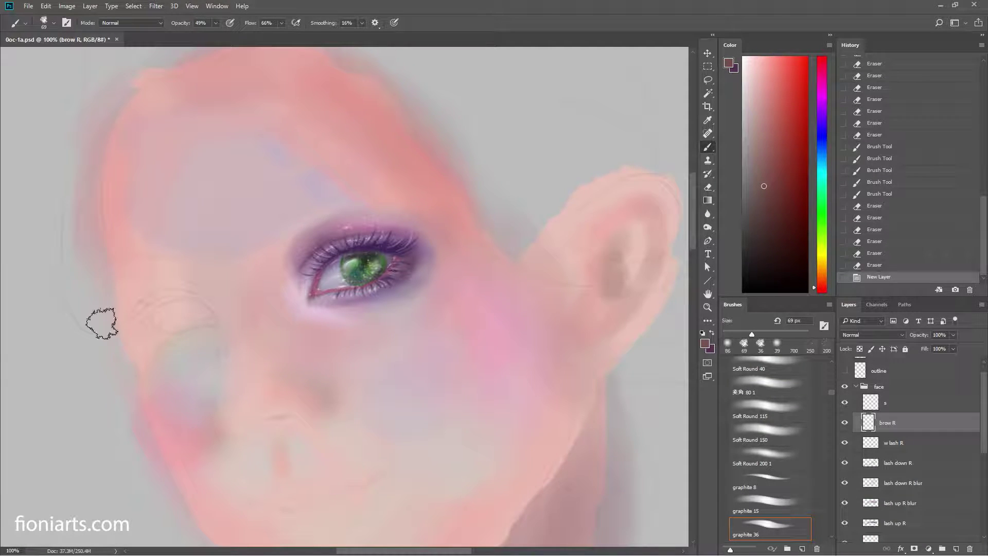
pyautogui.rightClick(328, 213)
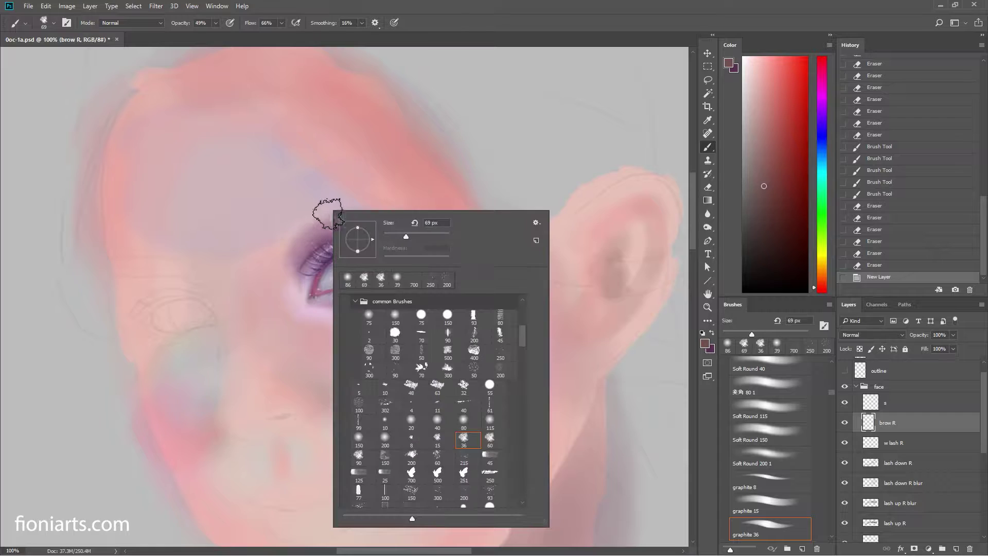
pyautogui.click(385, 389)
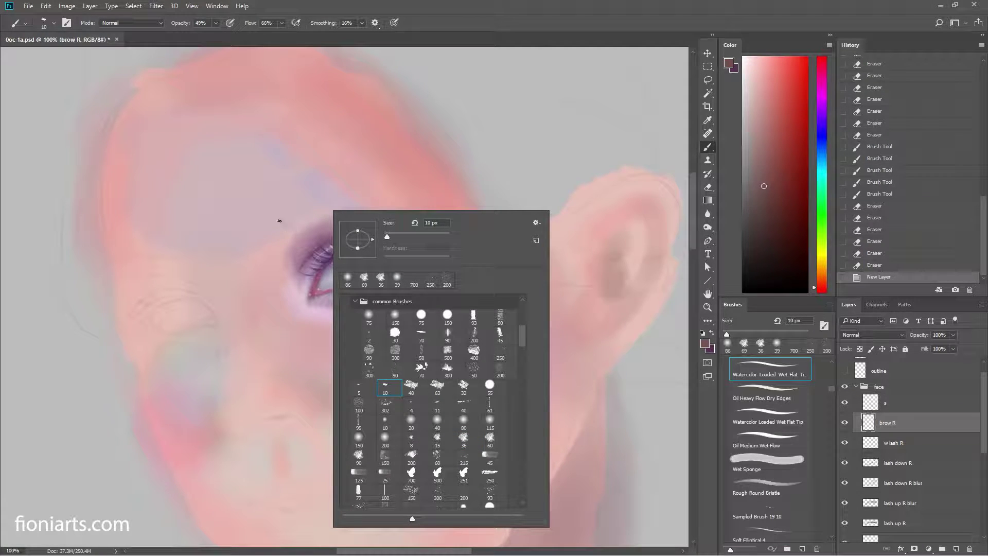
pyautogui.click(248, 244)
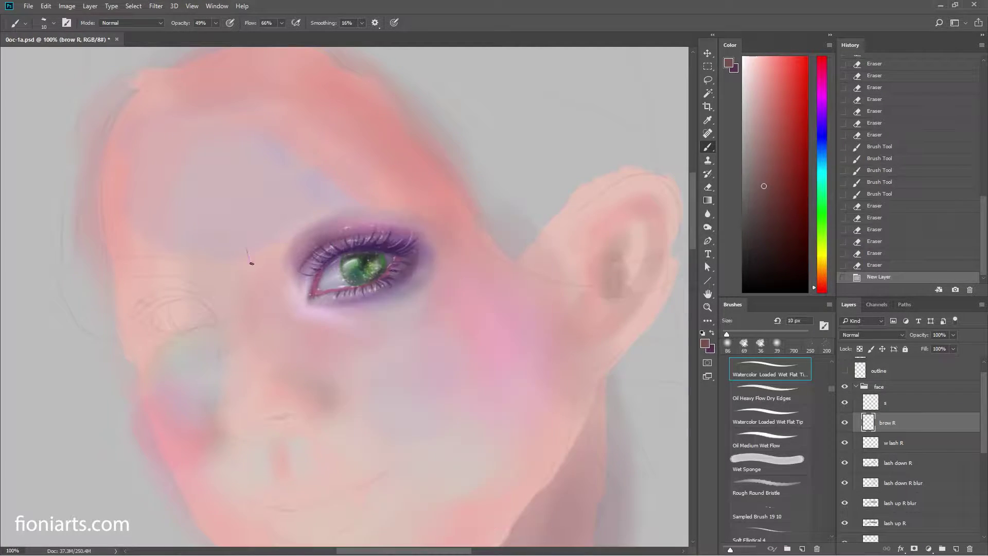
# Step: Paint fine brow hair strokes at the inner end above the eye on brow R
pyautogui.moveTo(249, 247); pyautogui.dragTo(250, 254)
pyautogui.moveTo(250, 247); pyautogui.dragTo(252, 258)
pyautogui.moveTo(253, 245); pyautogui.dragTo(253, 254)
pyautogui.moveTo(252, 245); pyautogui.dragTo(253, 252)
pyautogui.moveTo(250, 243); pyautogui.dragTo(252, 254)
pyautogui.moveTo(254, 241); pyautogui.dragTo(259, 250)
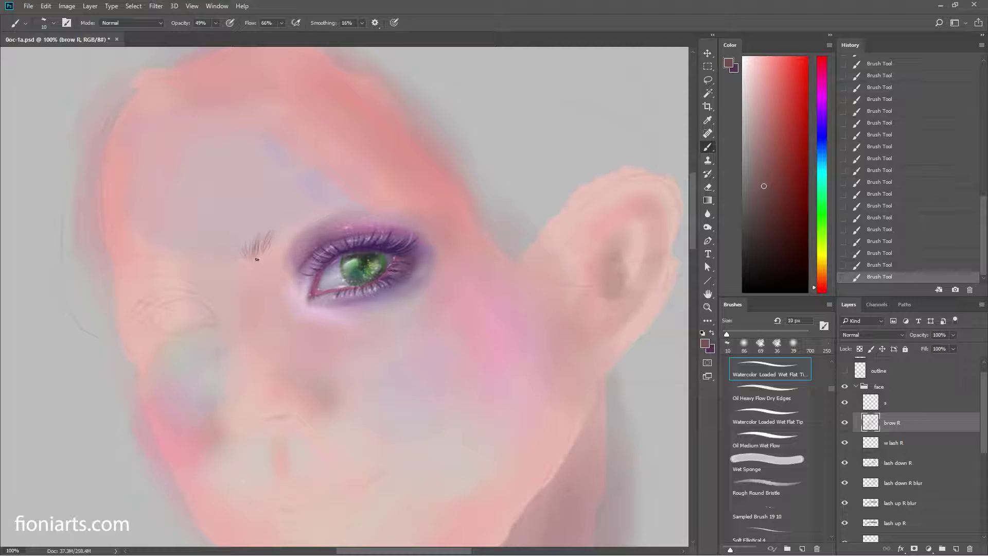
# Step: Extend the brow with thin hair strokes across the middle toward the upper-right end
pyautogui.moveTo(279, 228); pyautogui.dragTo(263, 250)
pyautogui.moveTo(283, 241); pyautogui.dragTo(291, 217)
pyautogui.moveTo(286, 234); pyautogui.dragTo(290, 234)
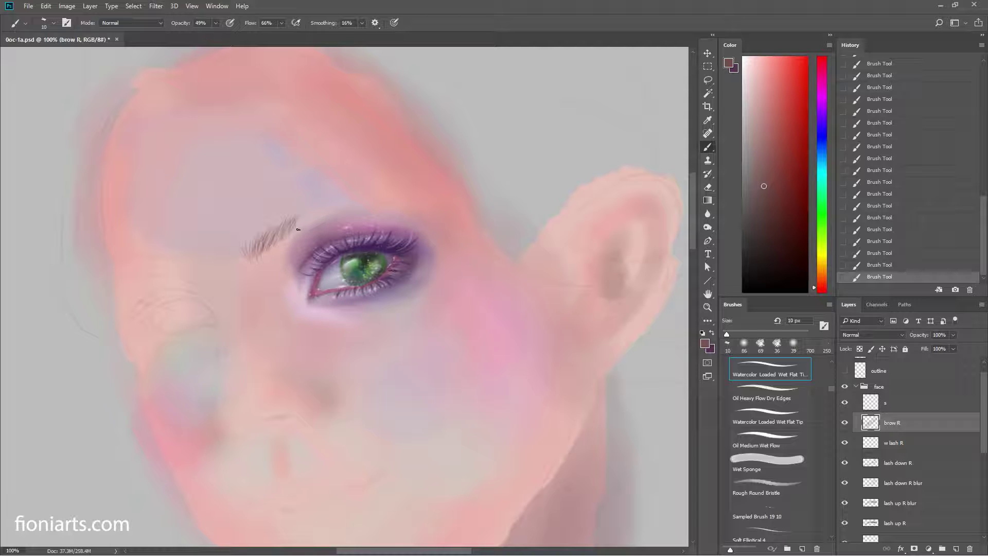
pyautogui.moveTo(298, 229); pyautogui.dragTo(297, 226)
pyautogui.moveTo(320, 211); pyautogui.dragTo(324, 206)
pyautogui.moveTo(312, 224); pyautogui.dragTo(287, 232)
pyautogui.moveTo(314, 221)
pyautogui.mouseDown()
pyautogui.moveTo(328, 207)
pyautogui.moveTo(324, 217)
pyautogui.mouseUp()
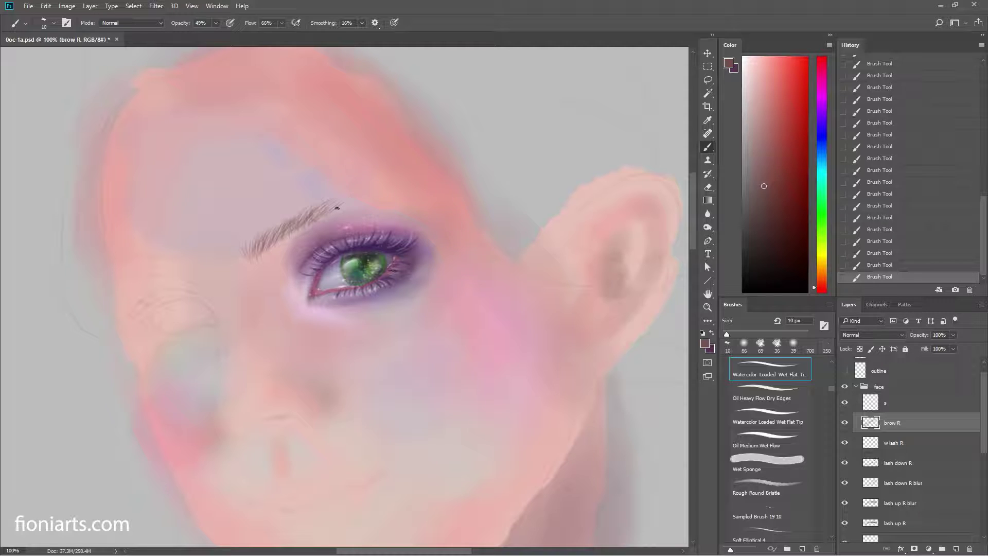
# Step: Check the reference image, then paint and erase to lighten the eyebrow tip
pyautogui.press('z')
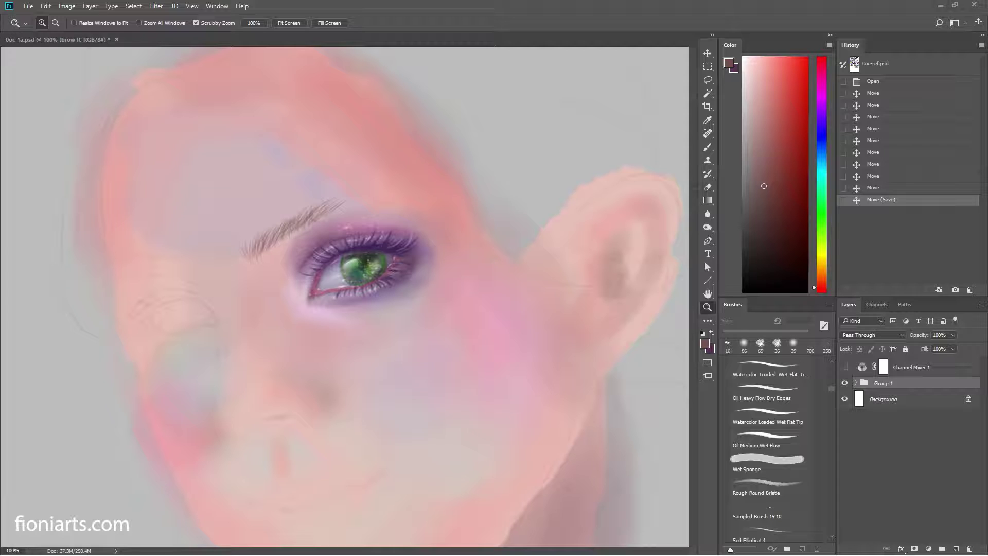
pyautogui.click(345, 206)
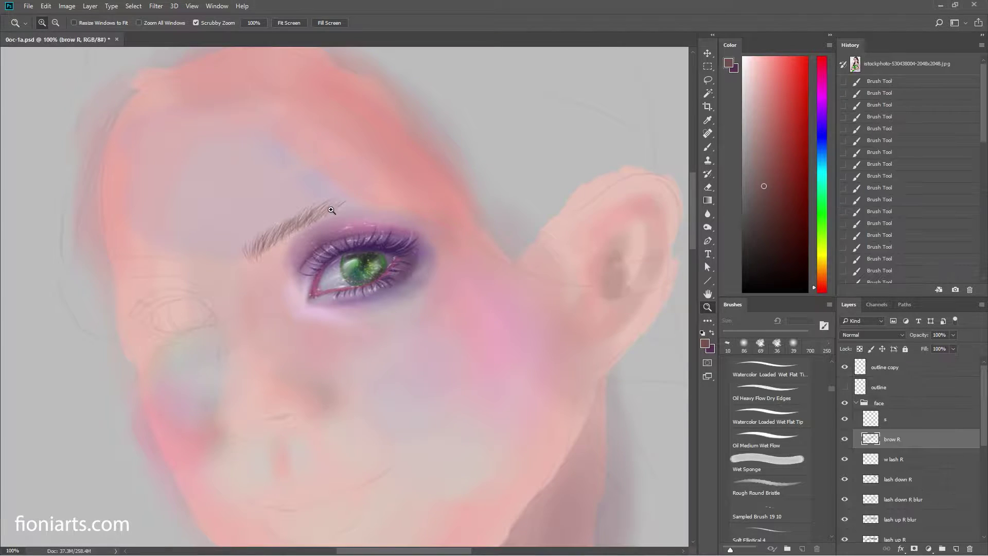
pyautogui.press('b')
pyautogui.moveTo(325, 215); pyautogui.dragTo(313, 220)
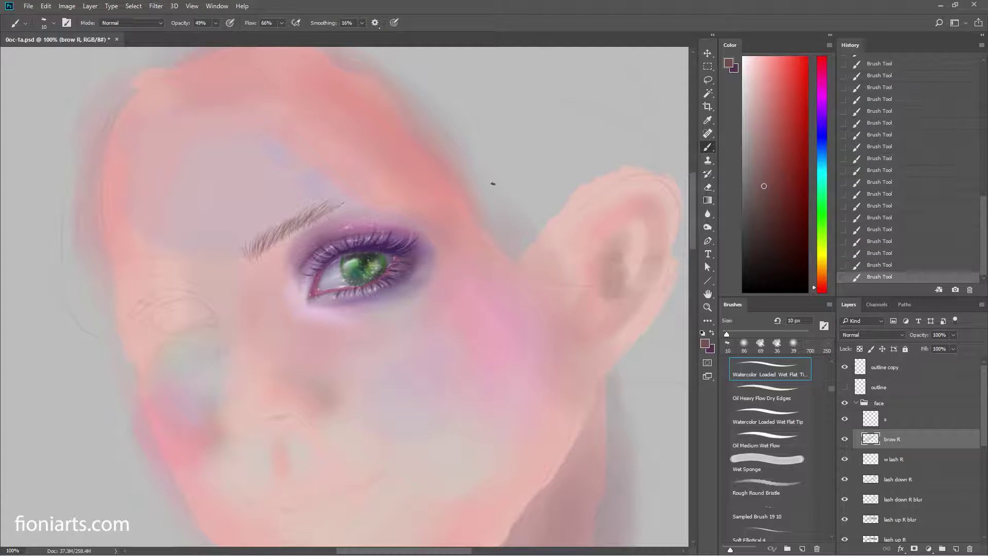
pyautogui.press('e')
pyautogui.moveTo(340, 204)
pyautogui.mouseDown()
pyautogui.moveTo(324, 211)
pyautogui.moveTo(333, 207)
pyautogui.mouseUp()
pyautogui.press('b')
# Step: Add dark hair strokes along the eyebrow tip to finish the brow's right end
pyautogui.moveTo(327, 212); pyautogui.dragTo(344, 205)
pyautogui.moveTo(319, 213); pyautogui.dragTo(329, 206)
pyautogui.moveTo(316, 212)
pyautogui.mouseDown()
pyautogui.moveTo(334, 202)
pyautogui.moveTo(324, 205)
pyautogui.mouseUp()
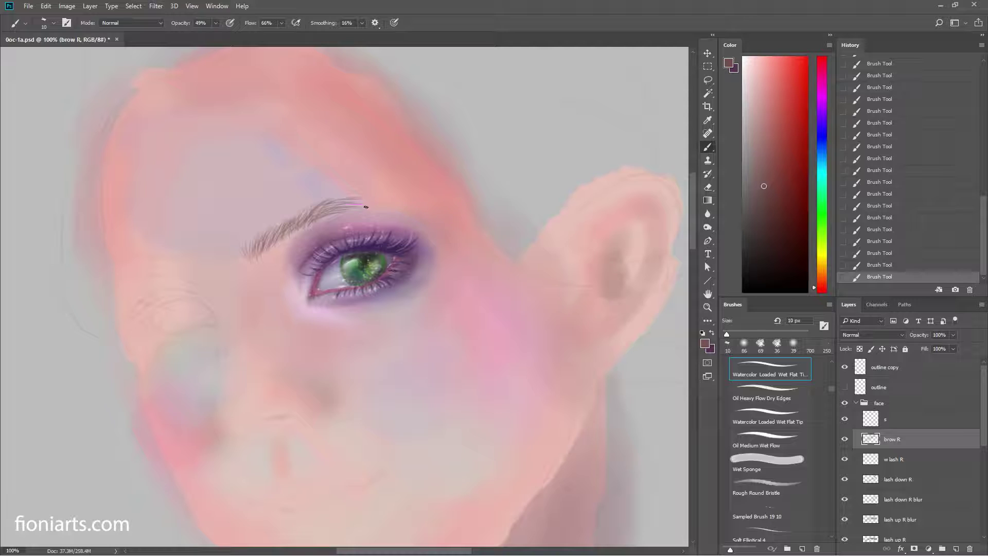
pyautogui.moveTo(371, 202)
pyautogui.mouseDown()
pyautogui.moveTo(358, 200)
pyautogui.moveTo(382, 205)
pyautogui.mouseUp()
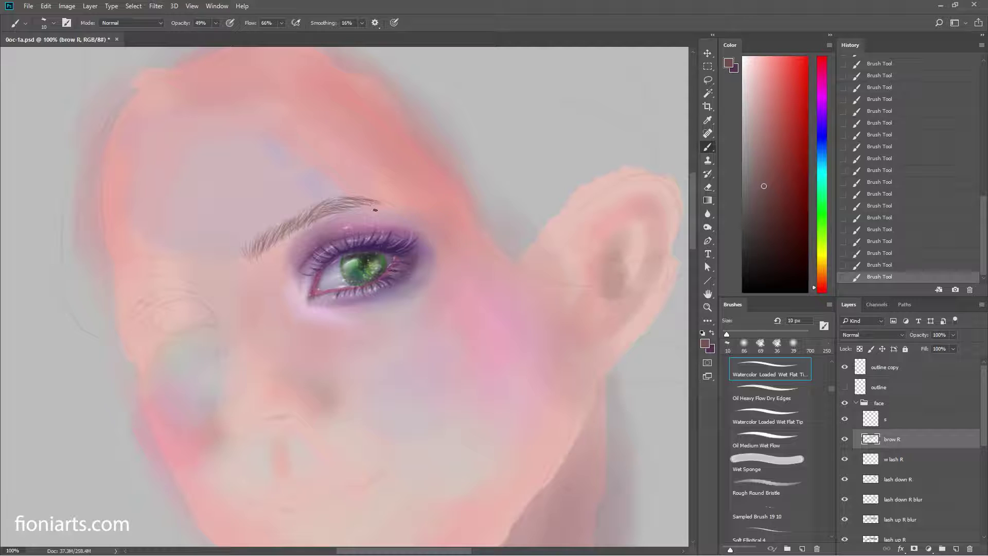
pyautogui.moveTo(359, 203); pyautogui.dragTo(393, 201)
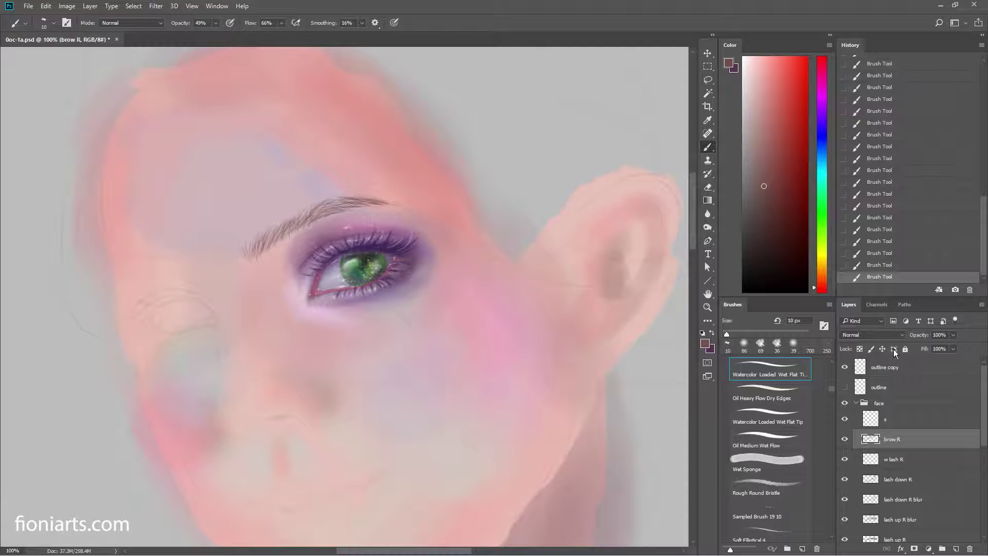
# Step: Create a new layer named 'brow darken R' and place it below brow R
pyautogui.click(983, 305)
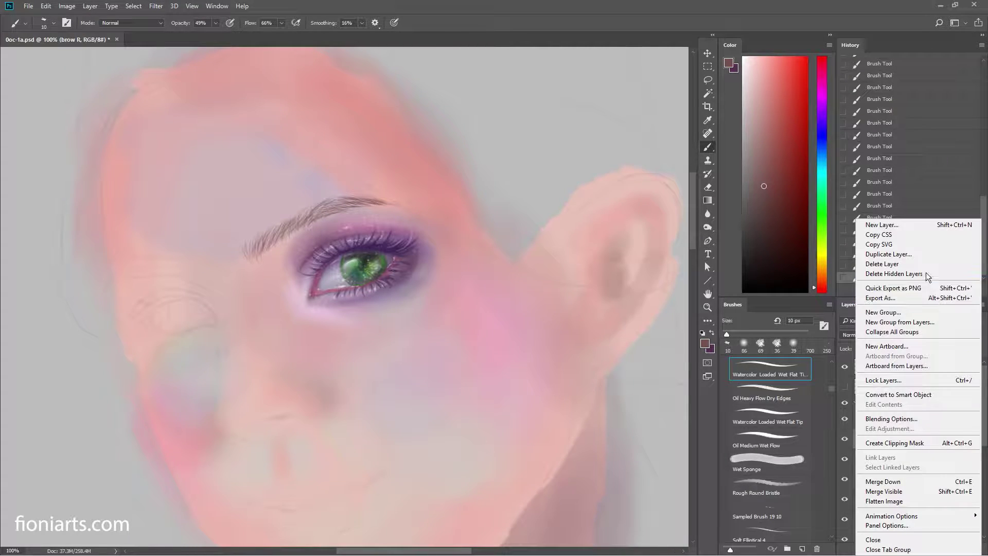
pyautogui.click(901, 227)
pyautogui.write('br')
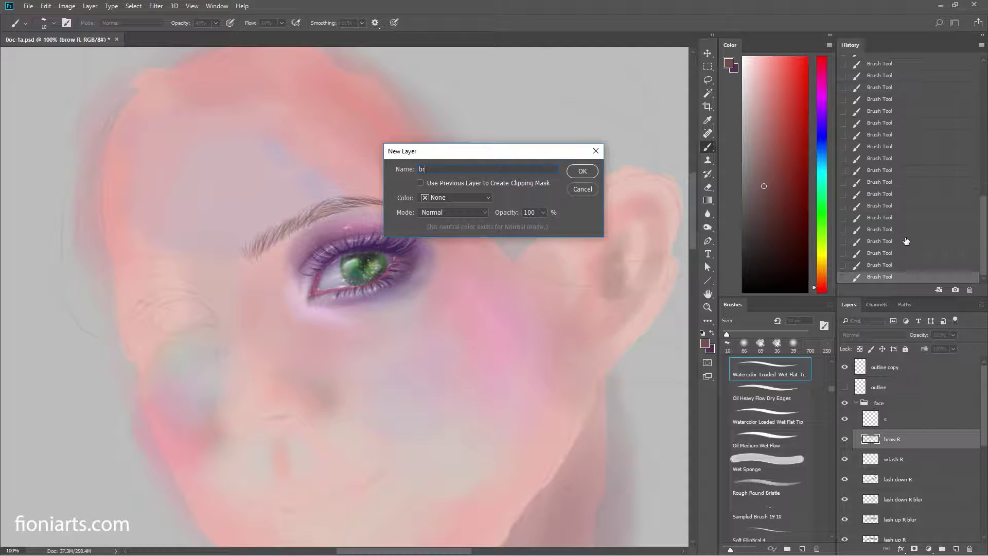
pyautogui.write('ow darken')
pyautogui.write(' R')
pyautogui.press('Return')
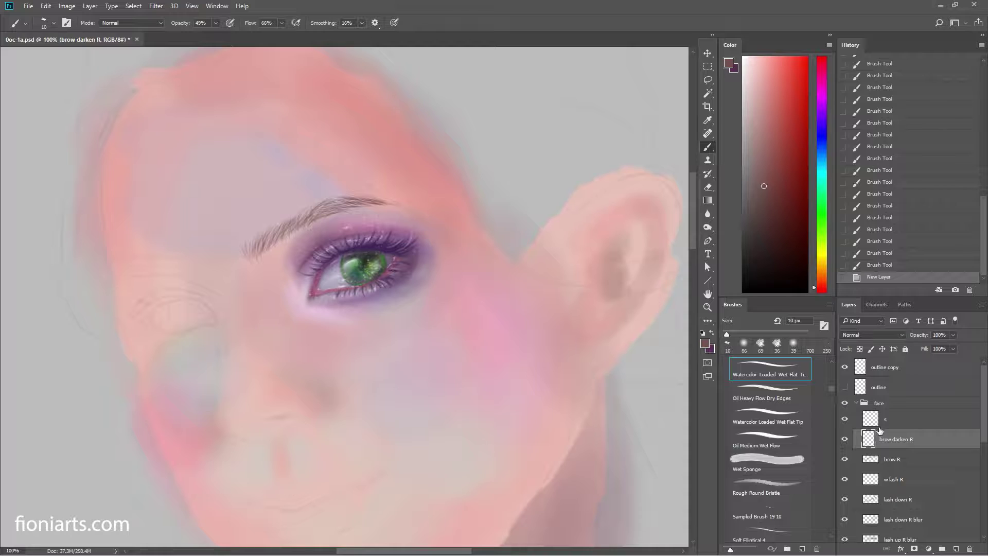
pyautogui.moveTo(884, 438); pyautogui.dragTo(884, 458)
# Step: Darken the brow tail with a darker brownish red, using the 36 px textured brush
pyautogui.click(768, 212)
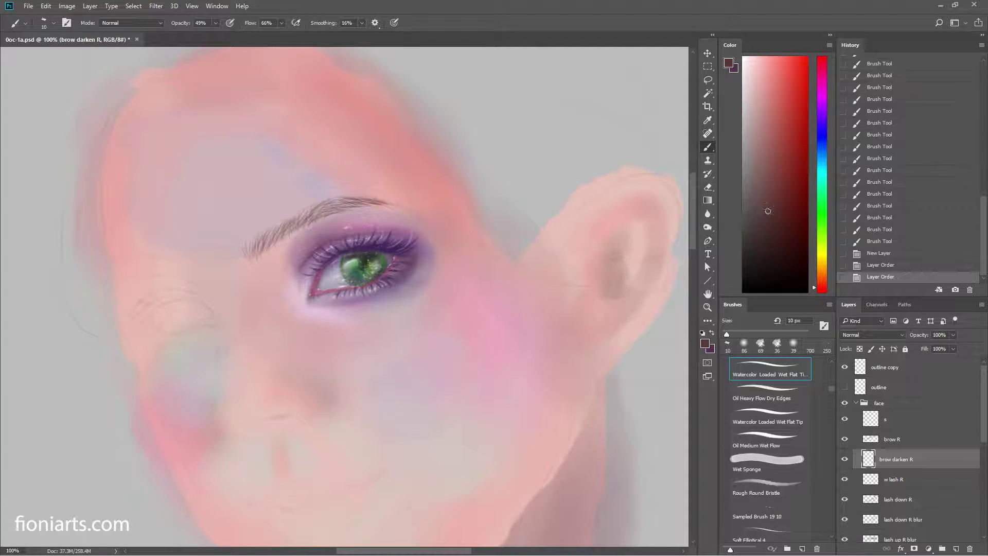
pyautogui.rightClick(384, 240)
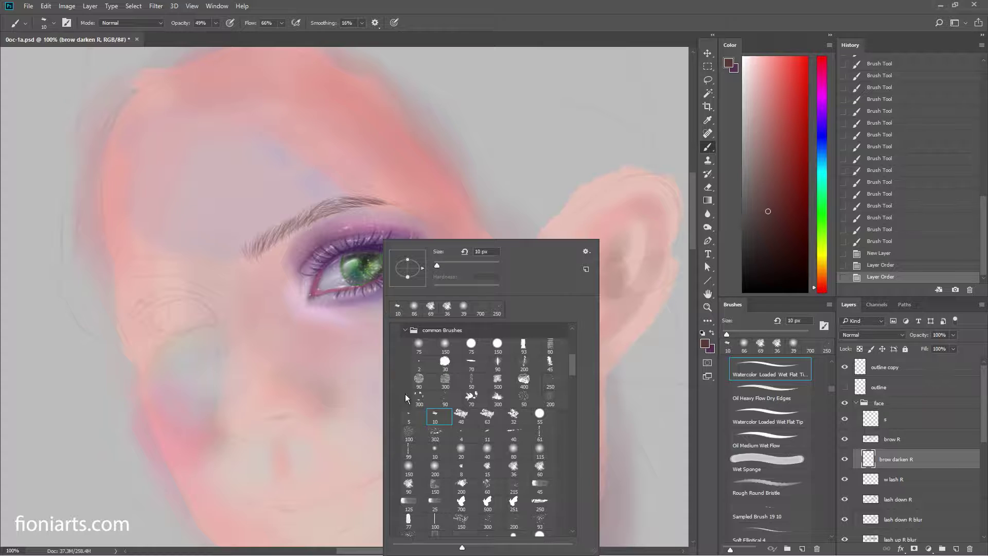
pyautogui.click(513, 468)
pyautogui.click(265, 230)
pyautogui.moveTo(260, 250)
pyautogui.mouseDown()
pyautogui.moveTo(279, 231)
pyautogui.moveTo(247, 260)
pyautogui.moveTo(276, 232)
pyautogui.mouseUp()
pyautogui.moveTo(250, 258); pyautogui.dragTo(273, 234)
pyautogui.moveTo(255, 255); pyautogui.dragTo(278, 230)
pyautogui.moveTo(265, 247)
pyautogui.mouseDown()
pyautogui.moveTo(276, 227)
pyautogui.moveTo(249, 256)
pyautogui.mouseUp()
# Step: Darken the brow with 40 px soft round strokes, then a short 36 px textured stroke
pyautogui.rightClick(296, 231)
pyautogui.click(408, 443)
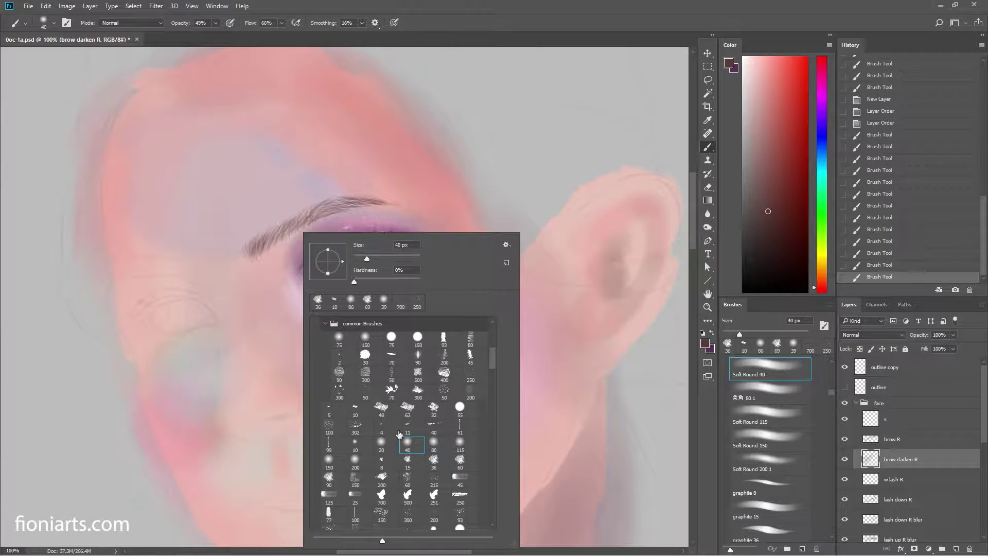
pyautogui.press('Return')
pyautogui.moveTo(278, 227)
pyautogui.mouseDown()
pyautogui.moveTo(322, 206)
pyautogui.moveTo(294, 220)
pyautogui.mouseUp()
pyautogui.rightClick(346, 206)
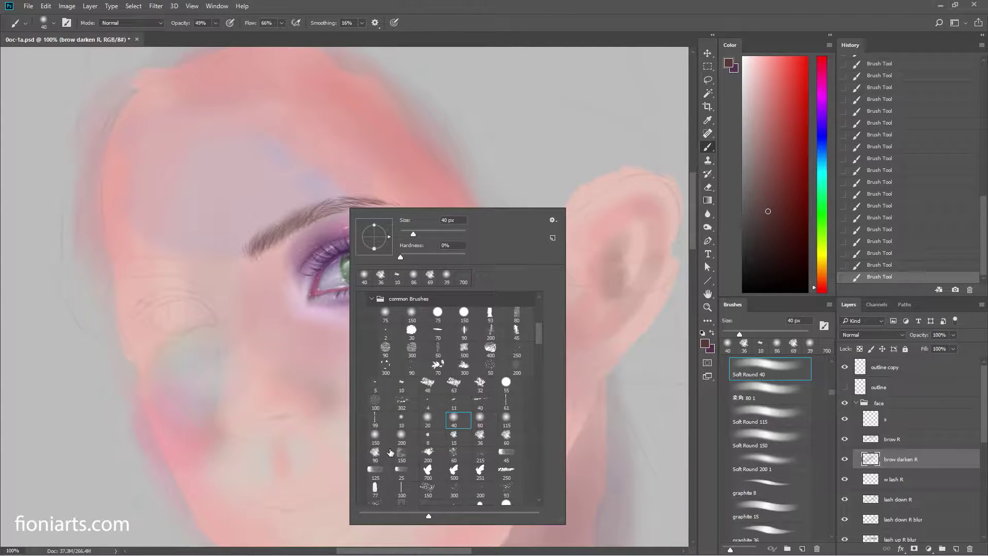
pyautogui.click(480, 435)
pyautogui.press('Return')
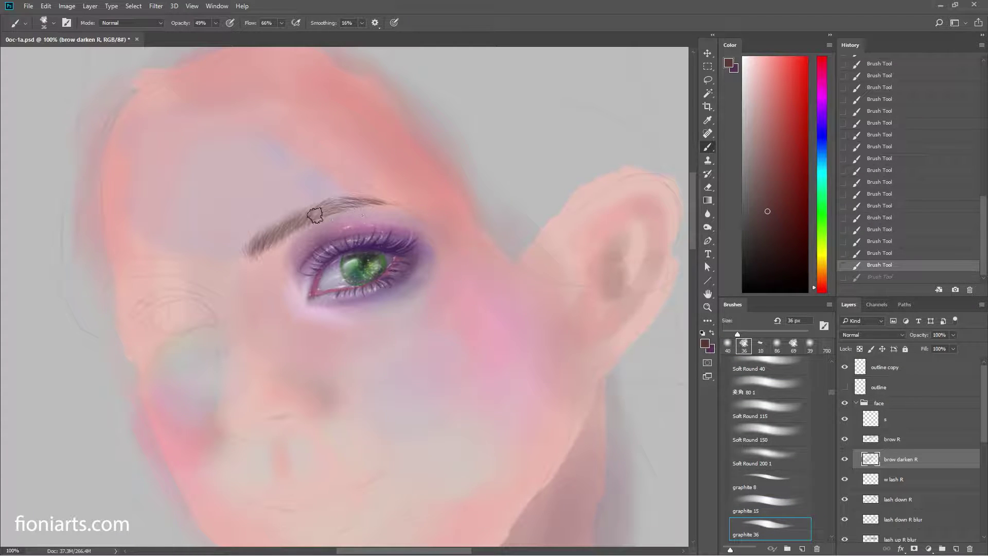
pyautogui.moveTo(312, 210)
pyautogui.mouseDown()
pyautogui.moveTo(360, 203)
pyautogui.moveTo(326, 206)
pyautogui.mouseUp()
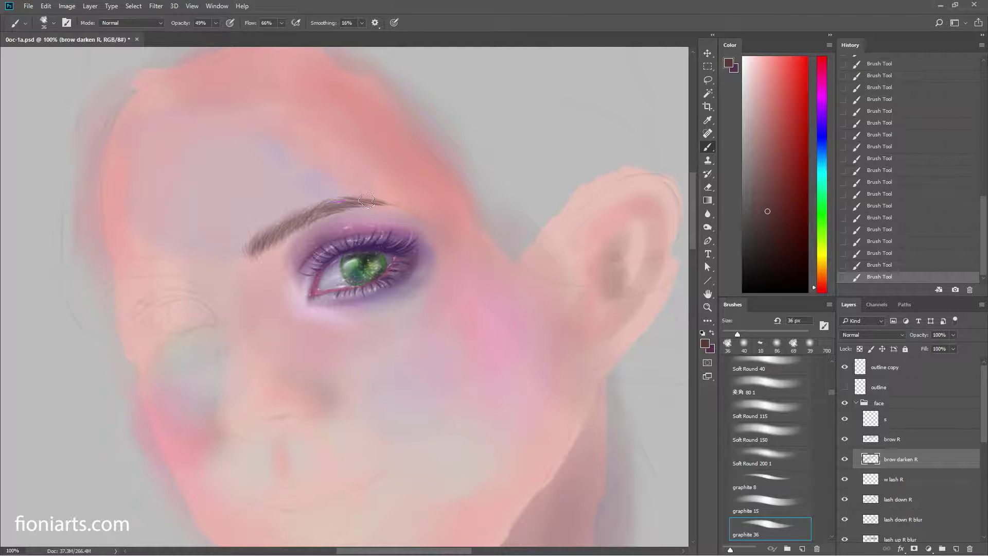
# Step: Darken the eyebrow's upper edge with a 21 px brush, comparing versions through undo and history
pyautogui.rightClick(391, 200)
pyautogui.moveTo(458, 227); pyautogui.dragTo(454, 227)
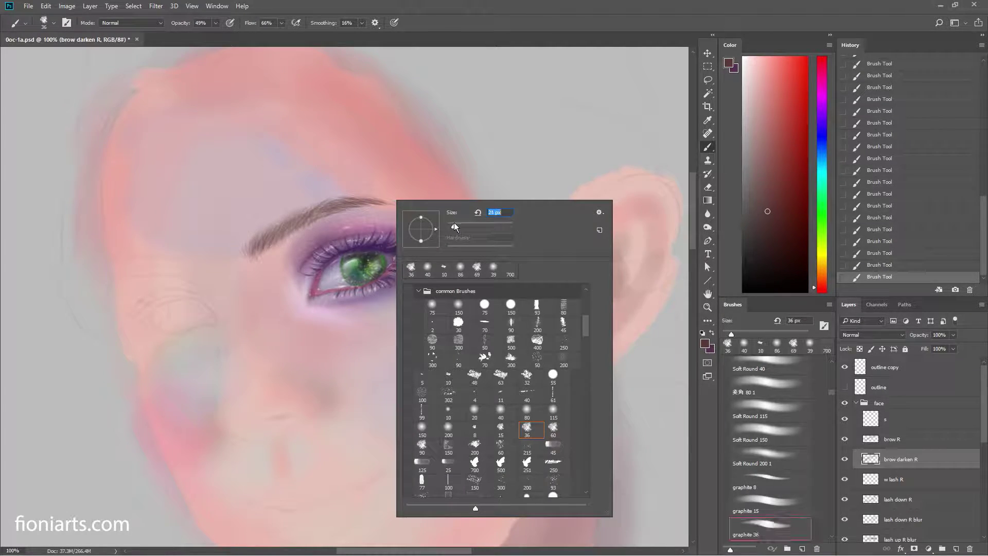
pyautogui.press('Return')
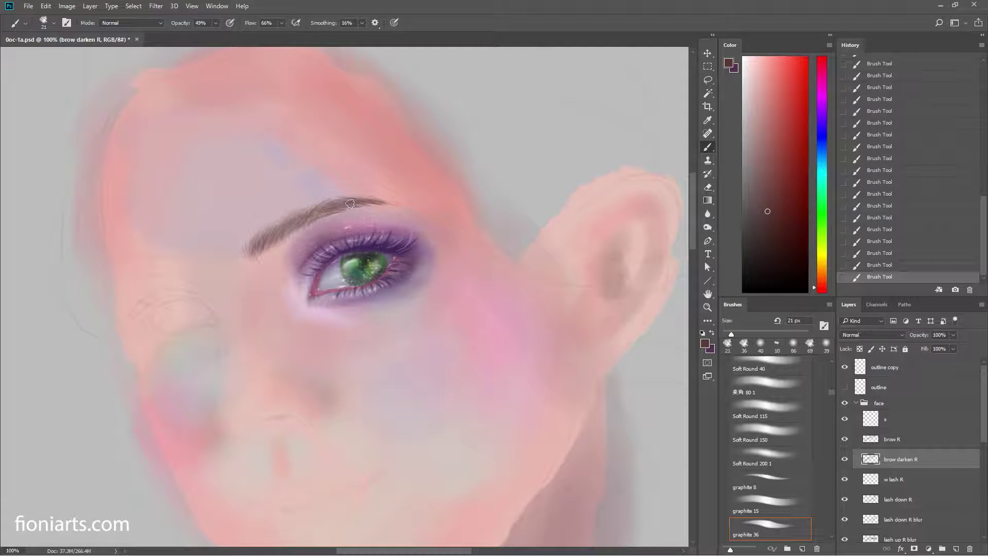
pyautogui.moveTo(350, 204); pyautogui.dragTo(417, 208)
pyautogui.hotkey('ctrl', 'z')
pyautogui.hotkey('ctrl', 'z')
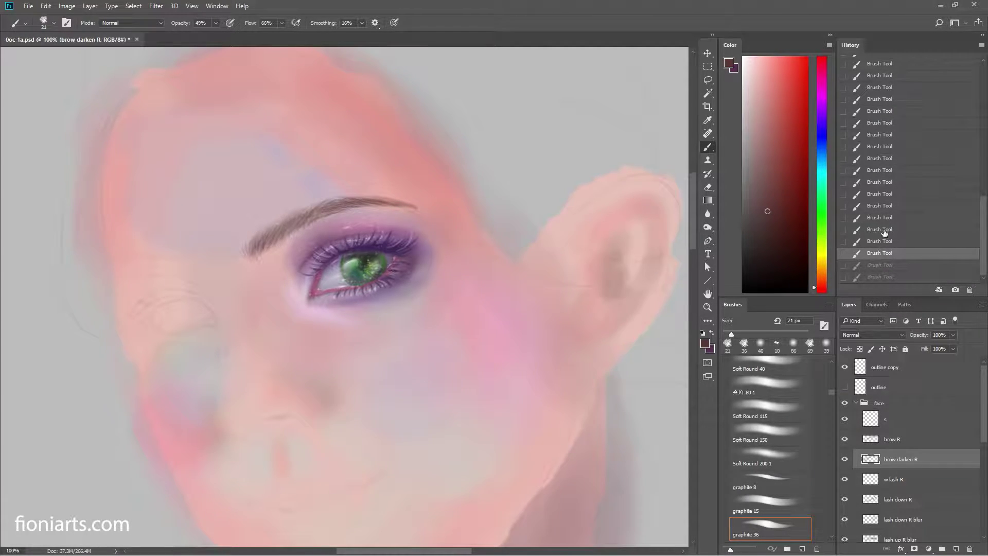
pyautogui.click(879, 230)
pyautogui.hotkey('ctrl', 'z')
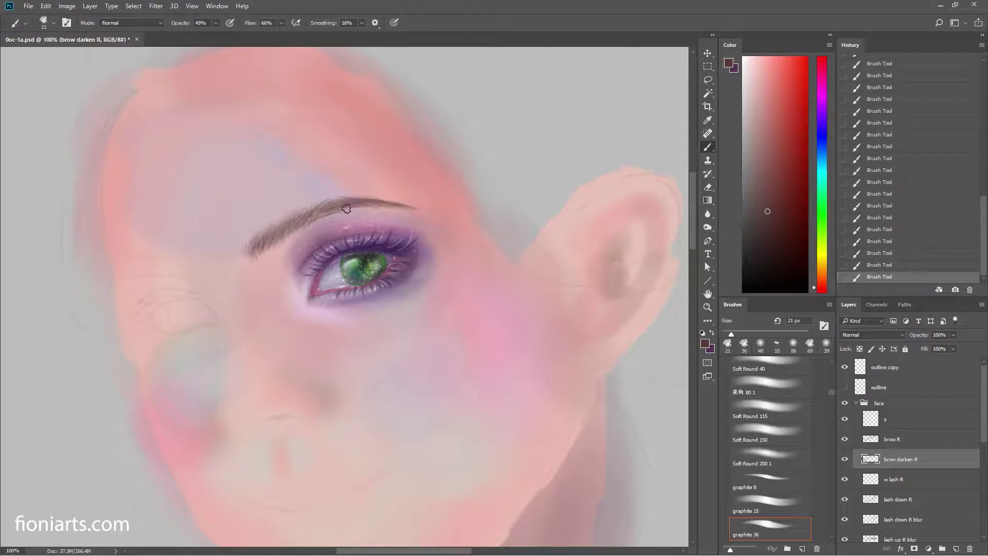
# Step: Add faint strokes along the brow toward its middle, then return to the brow R layer
pyautogui.moveTo(364, 207); pyautogui.dragTo(339, 198)
pyautogui.moveTo(293, 228)
pyautogui.mouseDown()
pyautogui.moveTo(380, 208)
pyautogui.moveTo(329, 222)
pyautogui.mouseUp()
pyautogui.moveTo(297, 227)
pyautogui.mouseDown()
pyautogui.moveTo(253, 257)
pyautogui.moveTo(295, 225)
pyautogui.mouseUp()
pyautogui.moveTo(269, 248); pyautogui.dragTo(353, 205)
pyautogui.click(895, 439)
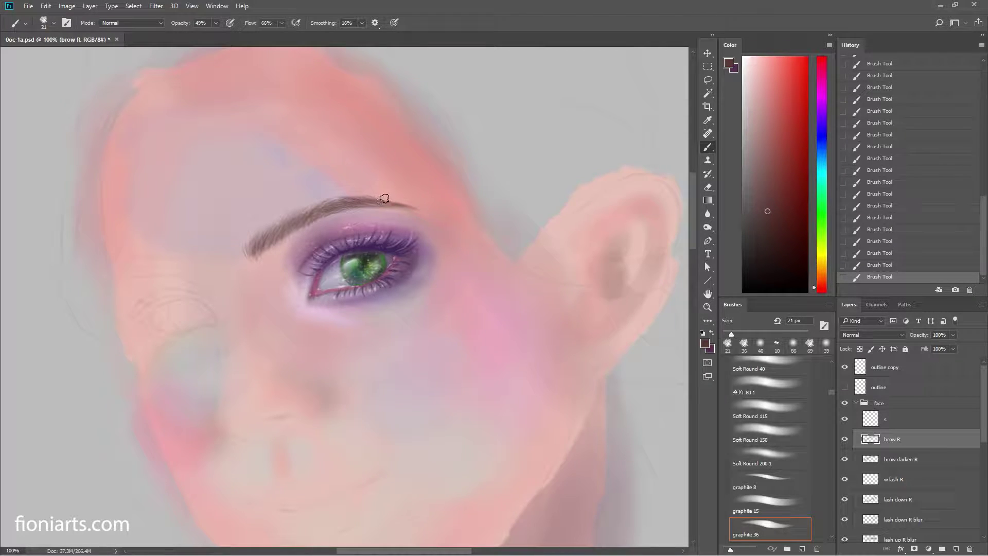
# Step: Extend the outer brow tail with the 10 px brush, comparing strokes via undo and redo
pyautogui.rightClick(382, 200)
pyautogui.doubleClick(453, 385)
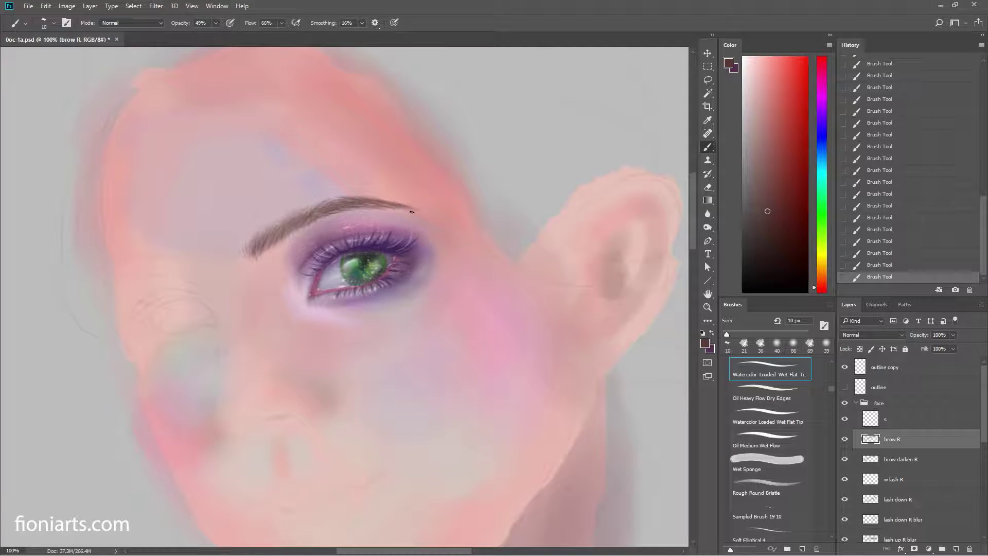
pyautogui.moveTo(411, 212); pyautogui.dragTo(397, 208)
pyautogui.moveTo(264, 240); pyautogui.dragTo(265, 227)
pyautogui.hotkey('ctrl', 'z')
pyautogui.hotkey('ctrl', 'z')
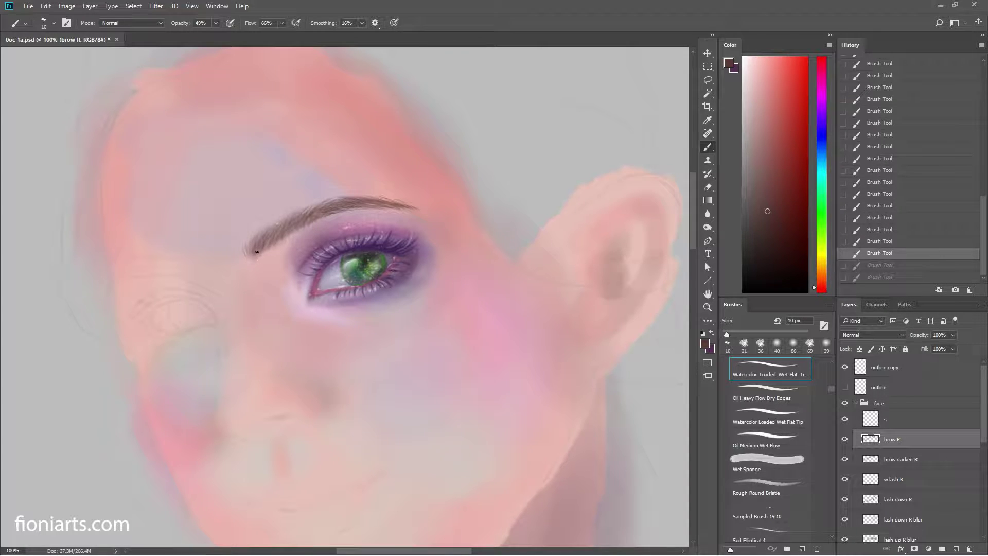
pyautogui.hotkey('ctrl', 'shift', 'z')
pyautogui.hotkey('ctrl', 'shift', 'z')
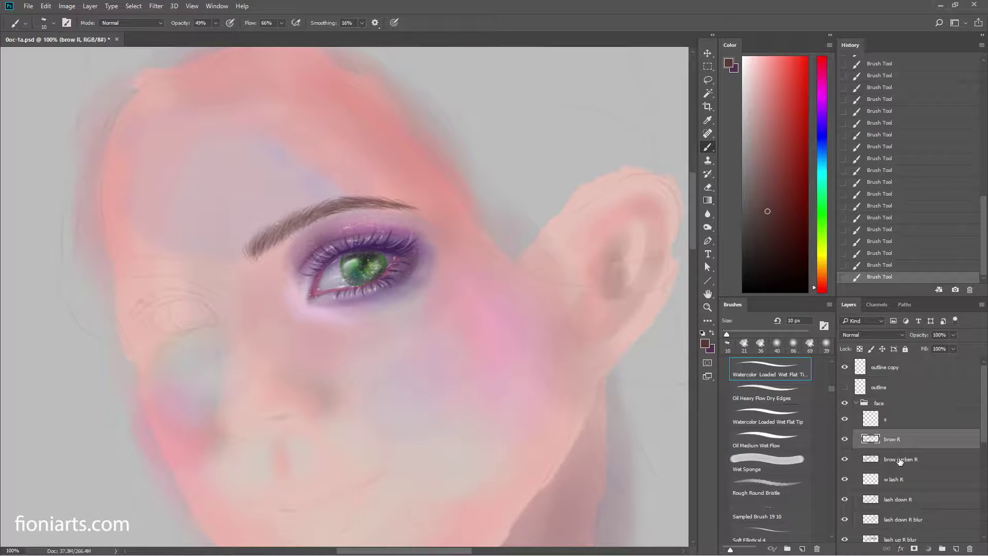
# Step: On brow darken R, paint small dark brow hairs with a darker colour and Soft Round 10
pyautogui.click(899, 460)
pyautogui.click(769, 237)
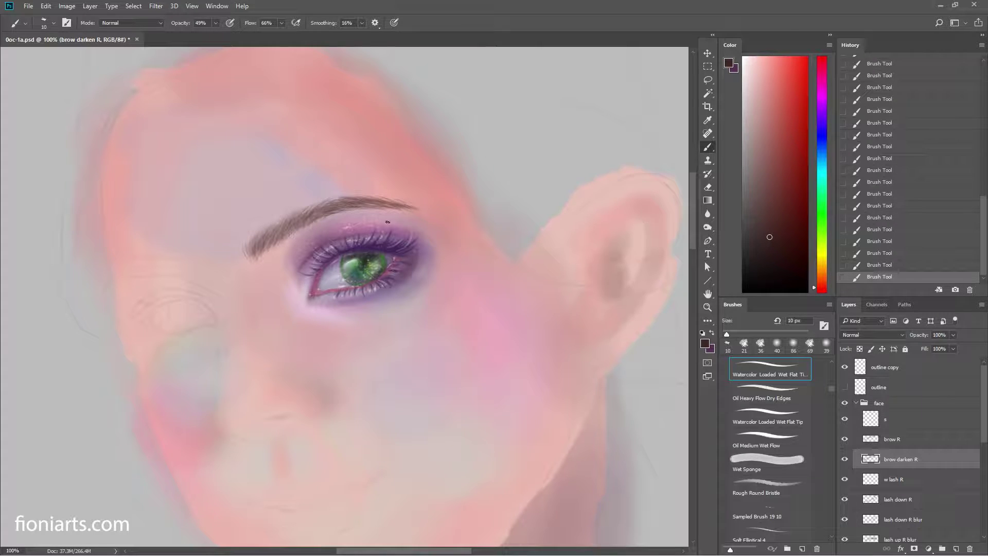
pyautogui.rightClick(299, 241)
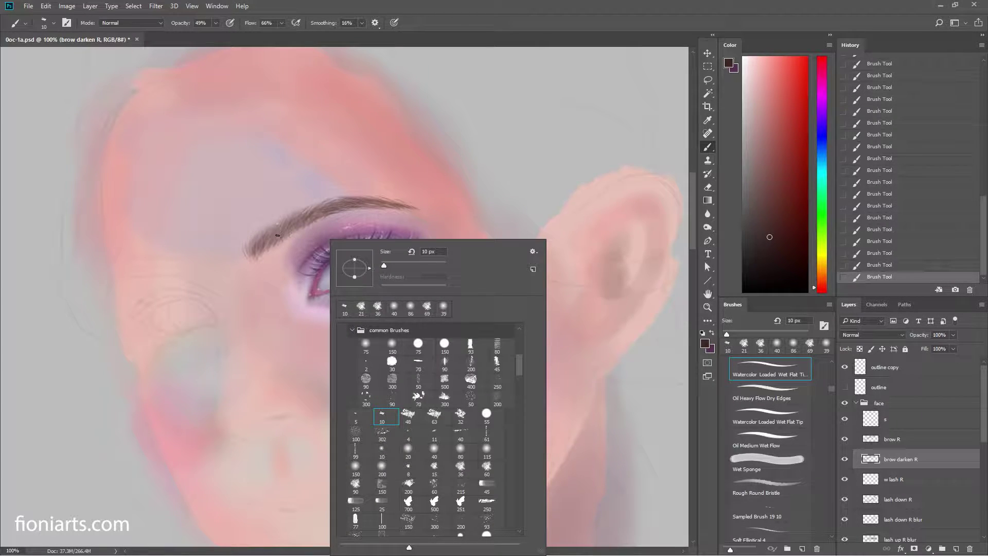
pyautogui.click(382, 452)
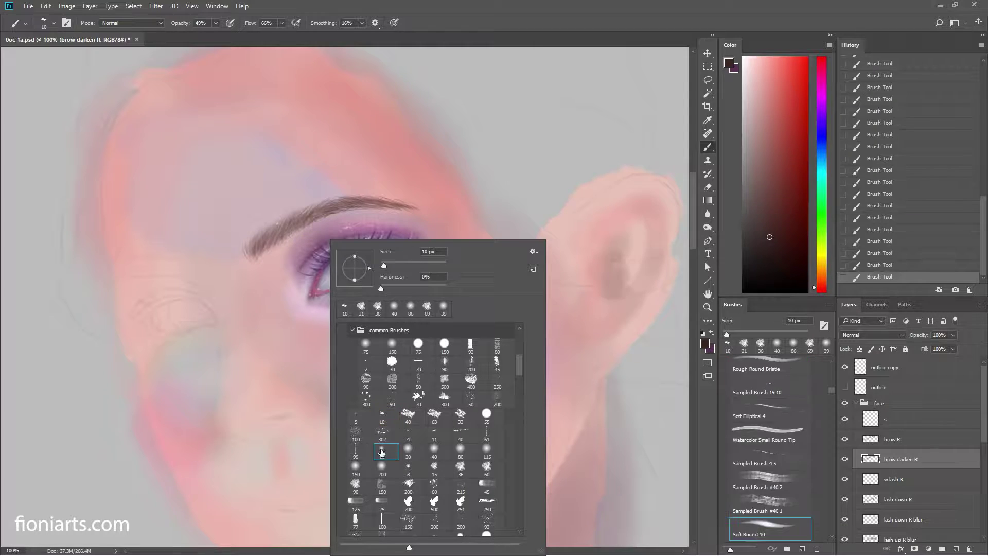
pyautogui.press('Return')
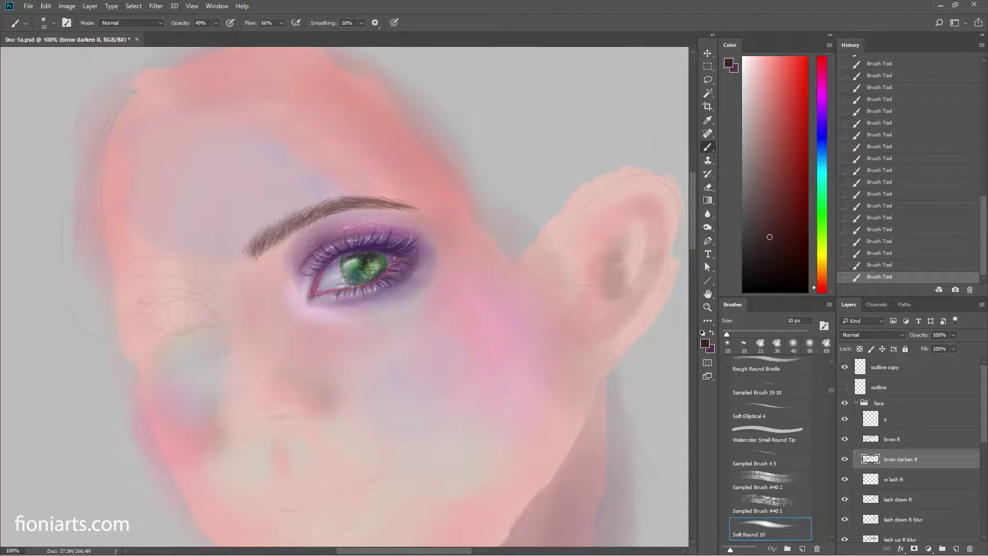
pyautogui.moveTo(308, 220); pyautogui.dragTo(314, 216)
pyautogui.moveTo(266, 254); pyautogui.dragTo(266, 245)
# Step: Darken the eyebrow, outer tail and inner end with graphite 15; then select brow R with light pinkish-grey
pyautogui.rightClick(376, 204)
pyautogui.click(467, 436)
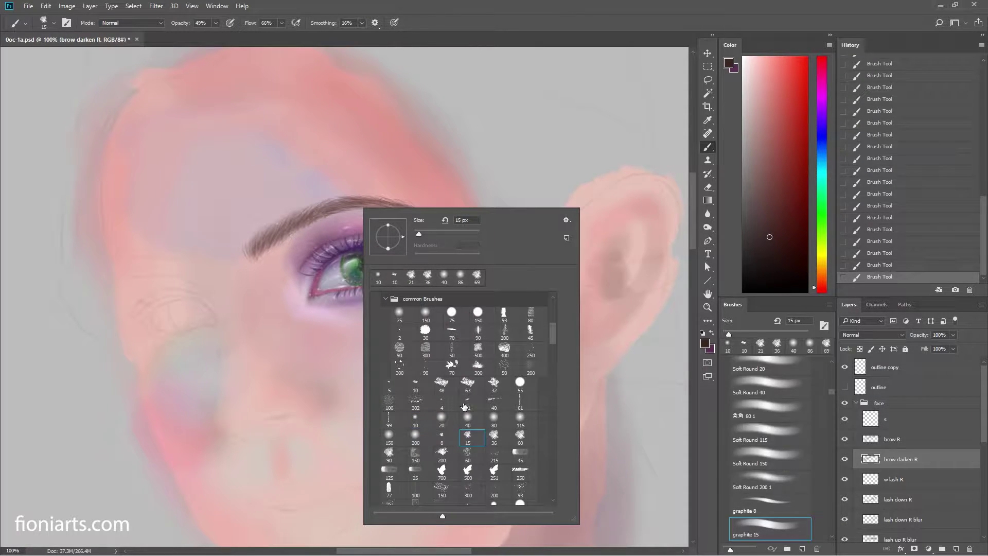
pyautogui.click(281, 235)
pyautogui.moveTo(290, 231); pyautogui.dragTo(332, 202)
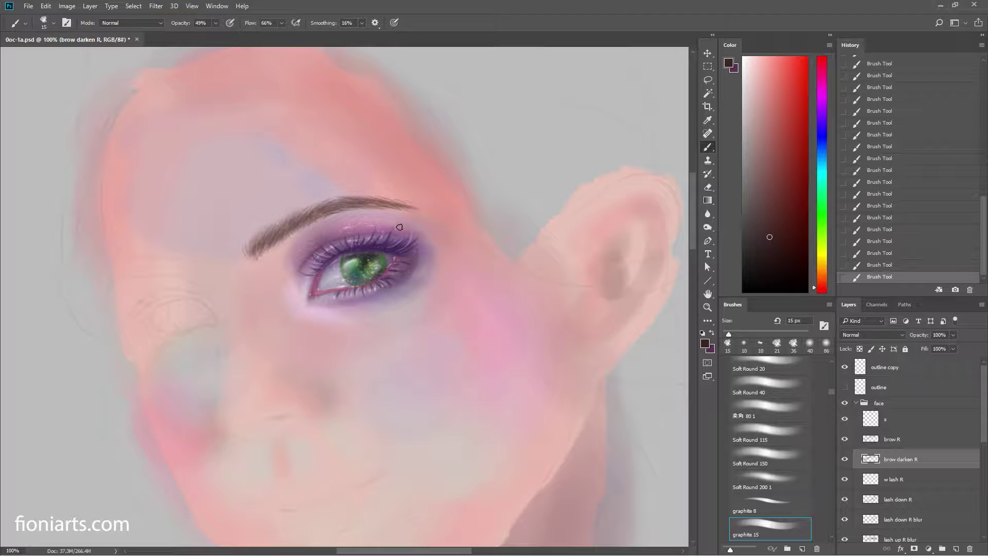
pyautogui.moveTo(418, 206); pyautogui.dragTo(400, 200)
pyautogui.moveTo(263, 252); pyautogui.dragTo(255, 259)
pyautogui.click(916, 441)
pyautogui.click(749, 130)
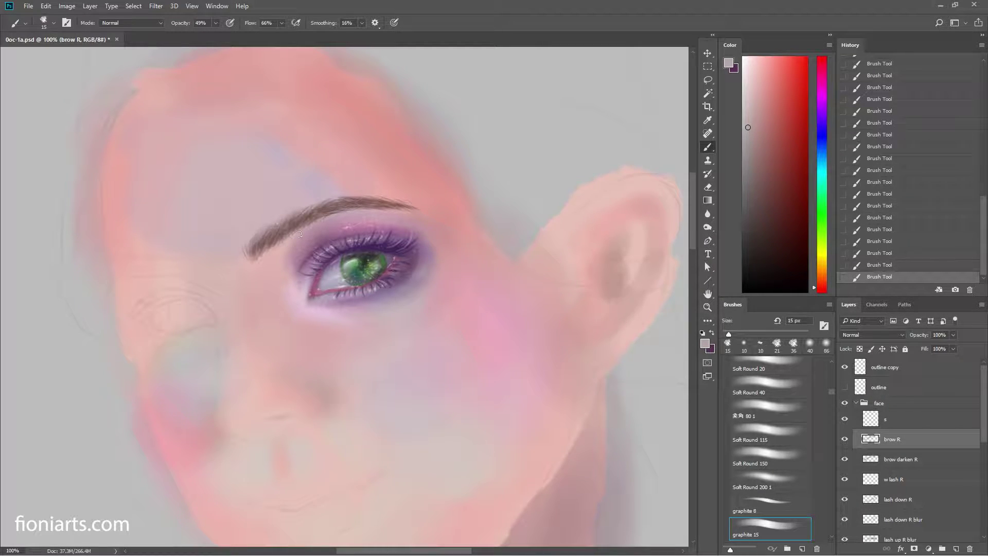
# Step: Test a light pink stroke at the brow's inner end with the 10 px brush, then undo it
pyautogui.rightClick(409, 254)
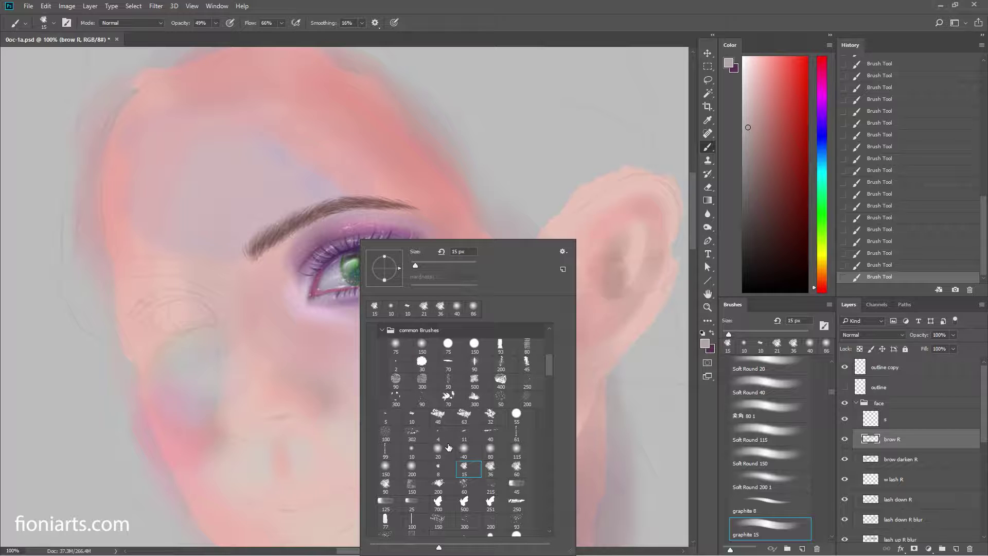
pyautogui.click(412, 418)
pyautogui.click(256, 253)
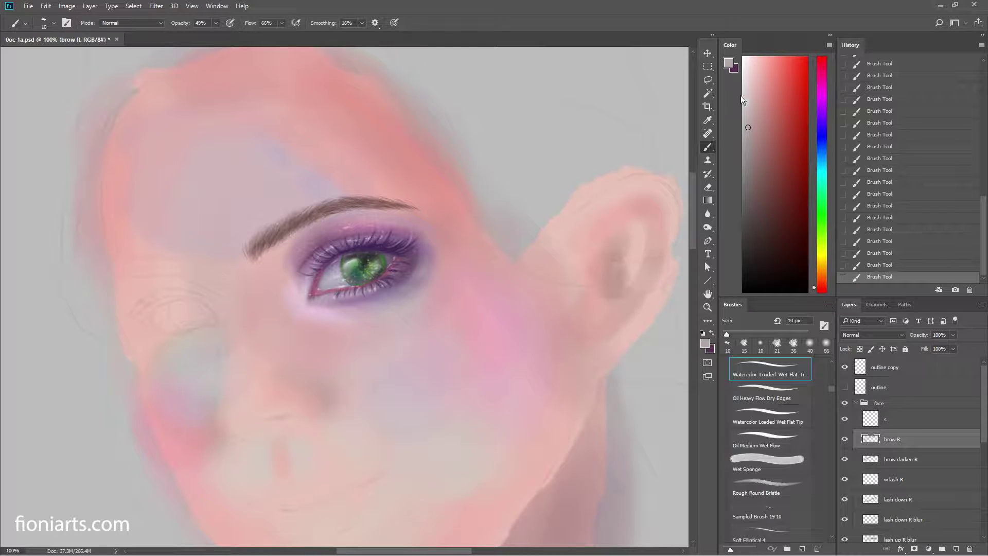
pyautogui.click(747, 57)
pyautogui.hotkey('ctrl', 'z')
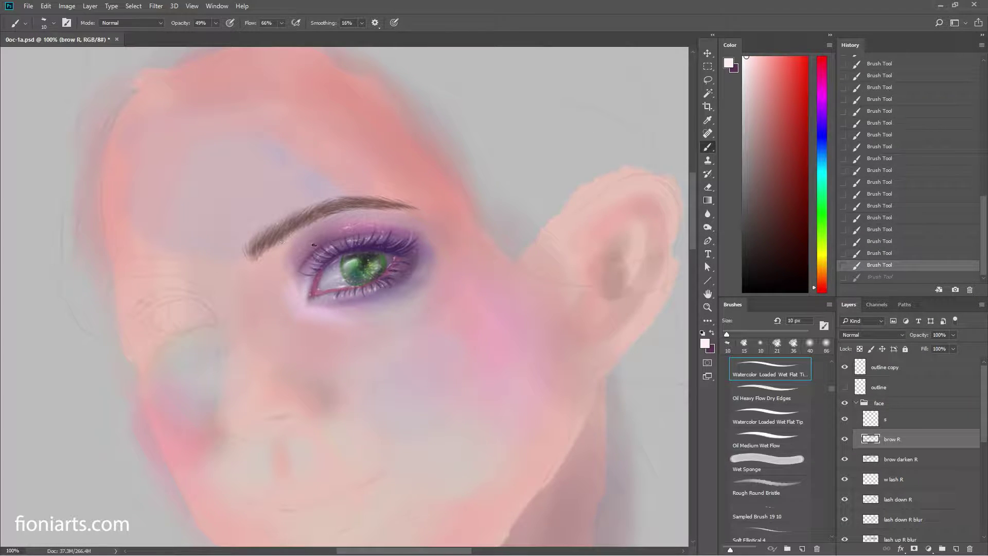
pyautogui.moveTo(259, 253); pyautogui.dragTo(267, 244)
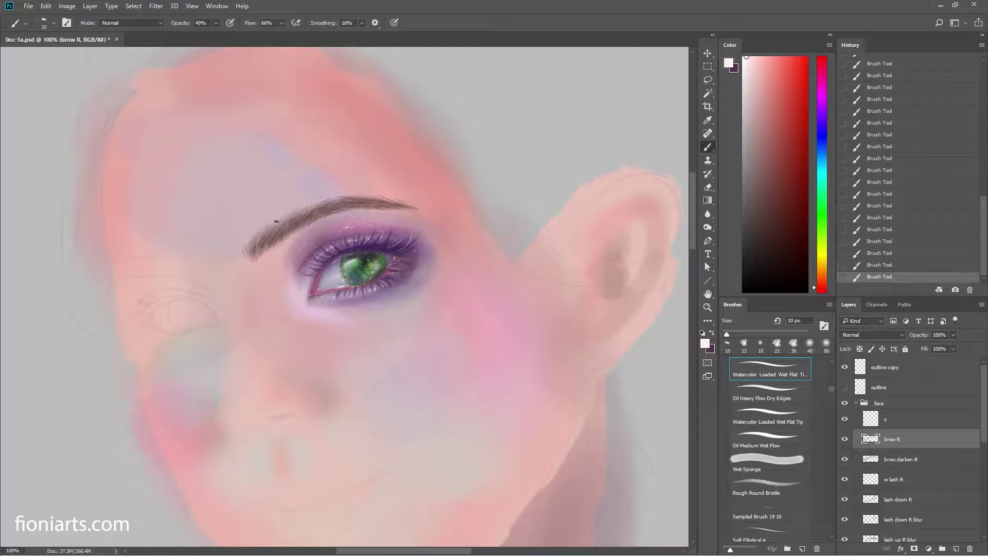
pyautogui.hotkey('ctrl', 'z')
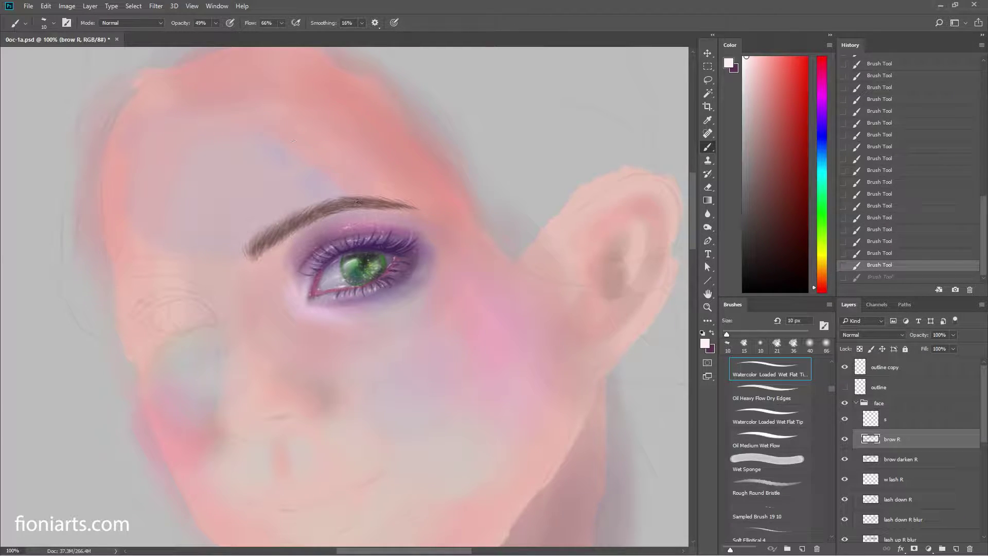
# Step: Set brush opacity to 87% and choose the 5 px brush
pyautogui.click(215, 23)
pyautogui.moveTo(213, 37); pyautogui.dragTo(235, 38)
pyautogui.rightClick(349, 344)
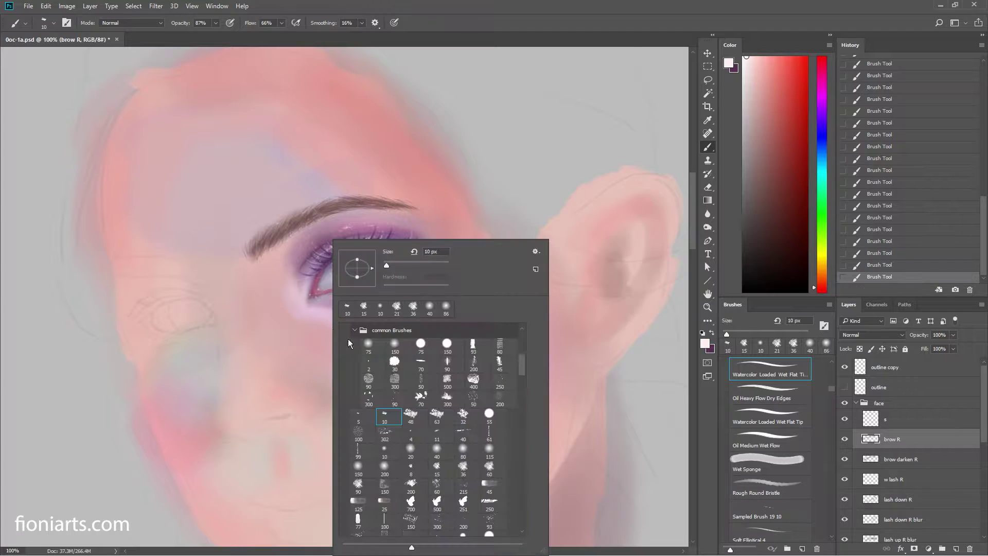
pyautogui.click(363, 421)
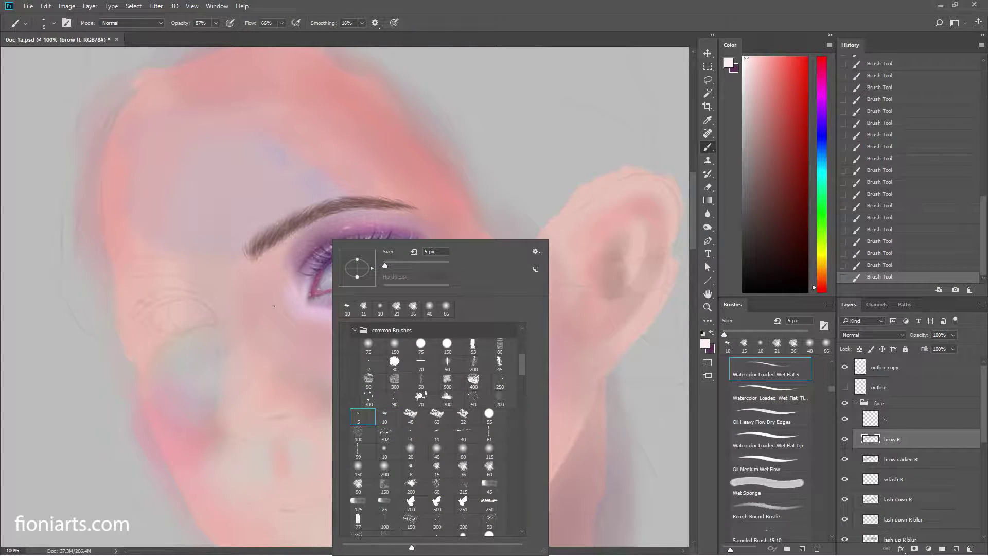
pyautogui.click(260, 236)
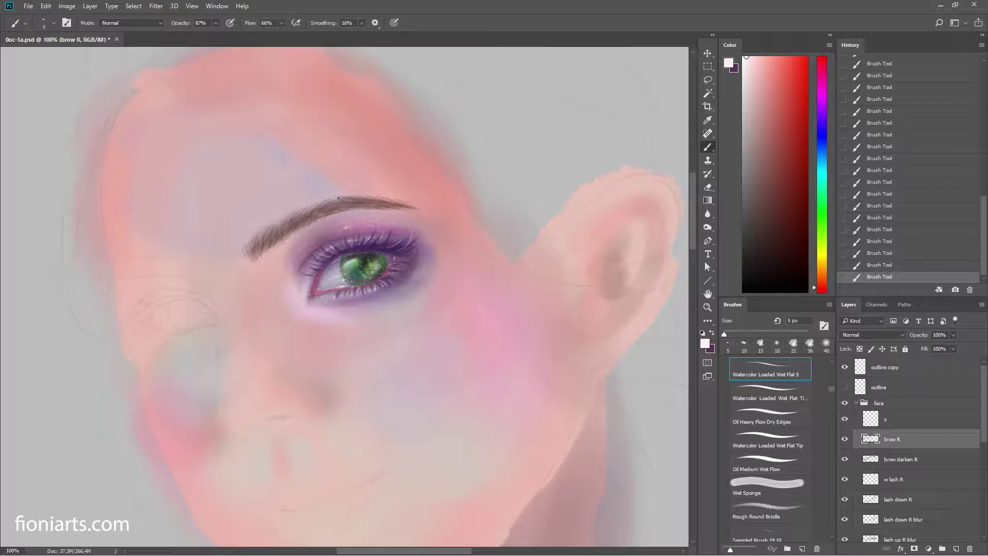
# Step: Zoom in, paint and compare brow strokes, then add small dark purple strokes at the brow tail
pyautogui.press('z')
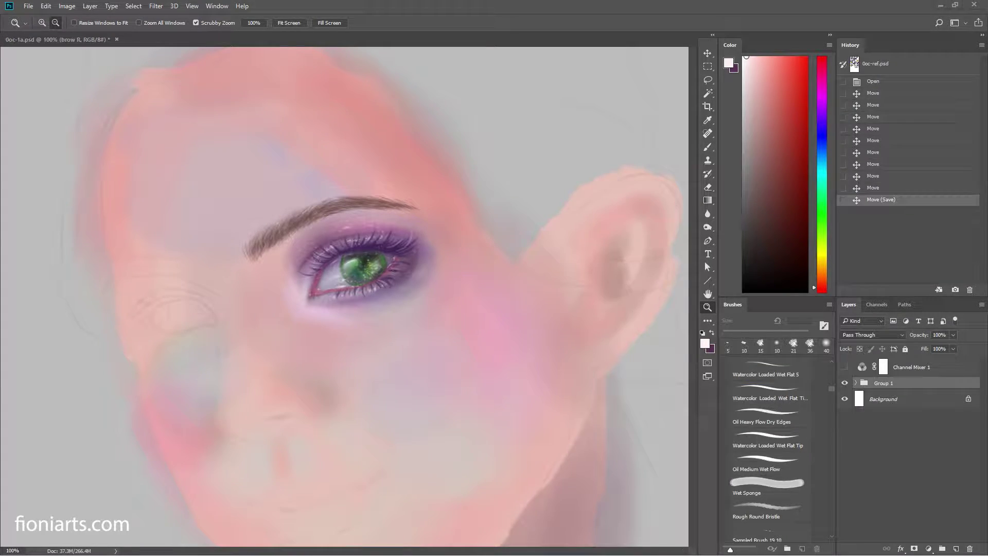
pyautogui.press('alt')
pyautogui.press('b')
pyautogui.moveTo(267, 240); pyautogui.dragTo(283, 227)
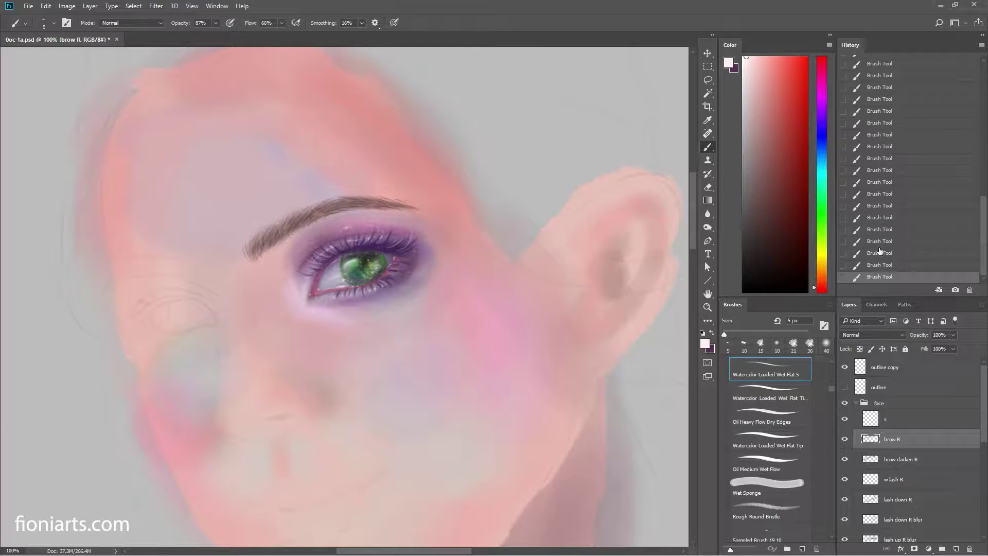
pyautogui.hotkey('ctrl', 'alt', 'z')
pyautogui.hotkey('ctrl', 'alt', 'z')
pyautogui.hotkey('ctrl', 'alt', 'z')
pyautogui.hotkey('ctrl', 'shift', 'z')
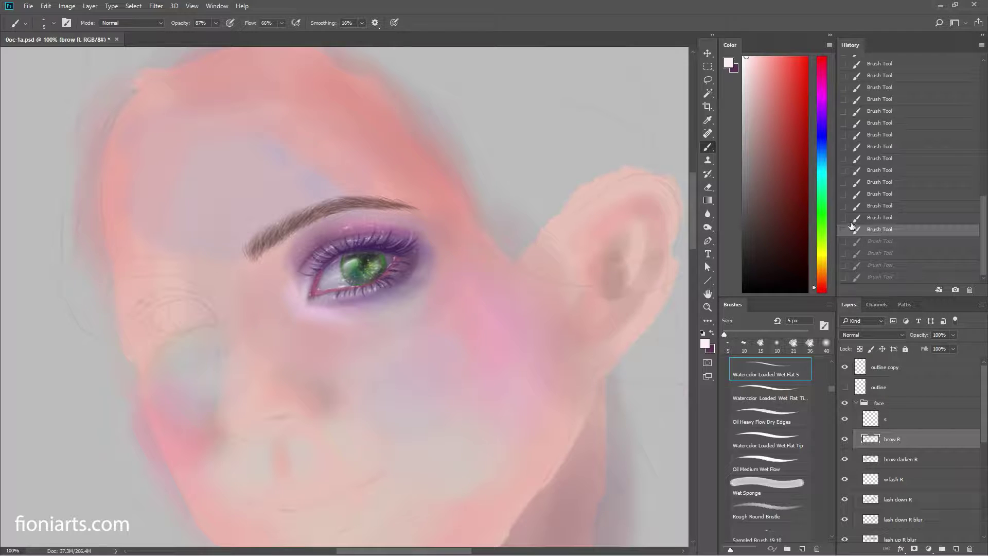
pyautogui.hotkey('ctrl', 'shift', 'z')
pyautogui.hotkey('ctrl', 'shift', 'z')
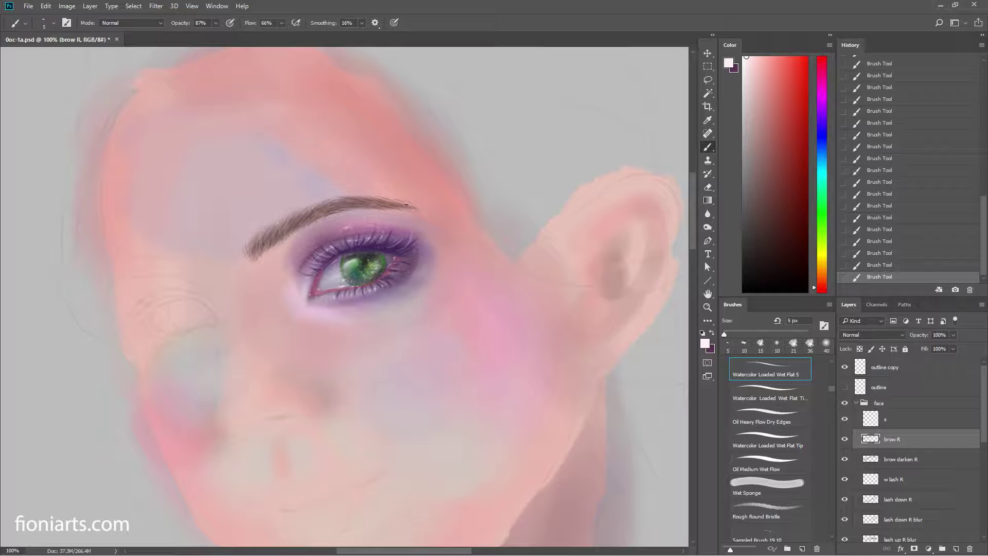
pyautogui.press('x')
pyautogui.press('x')
pyautogui.press('x')
pyautogui.moveTo(248, 258); pyautogui.dragTo(255, 256)
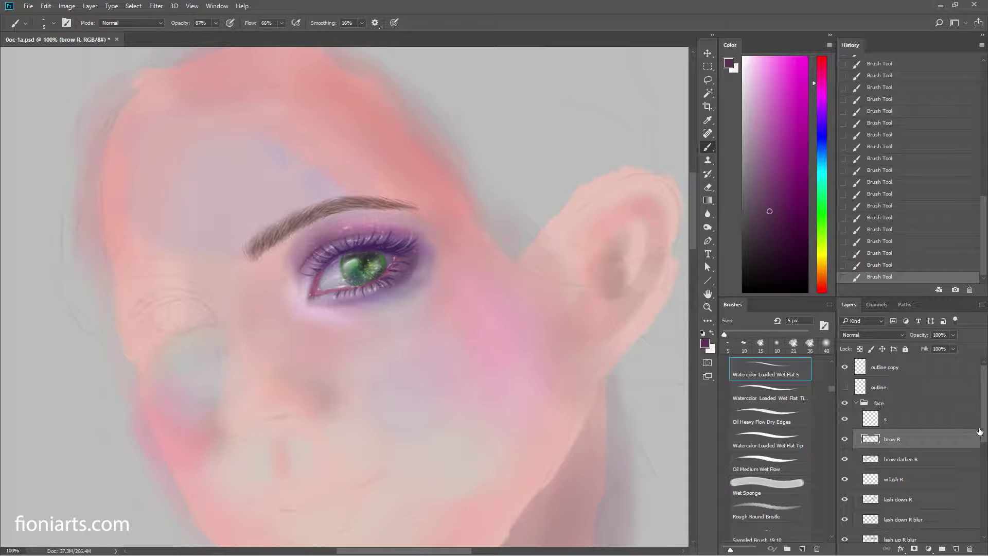
# Step: On the base skin layer, sample a mauve skin tone and set a 58 px Soft Round brush
pyautogui.scroll(-2, 983, 446)
pyautogui.scroll(-4, 916, 448)
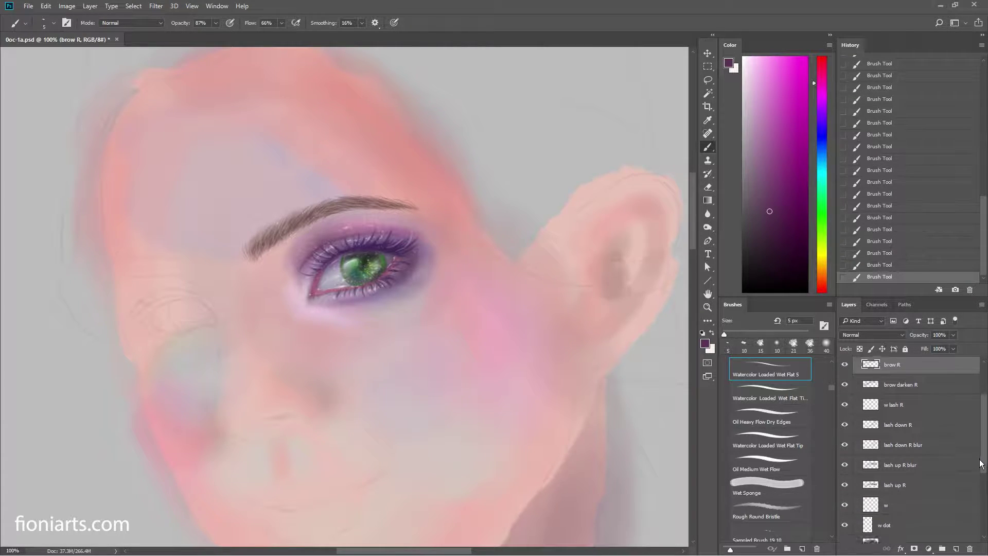
pyautogui.scroll(-3, 916, 448)
pyautogui.scroll(-3, 916, 448)
pyautogui.click(891, 519)
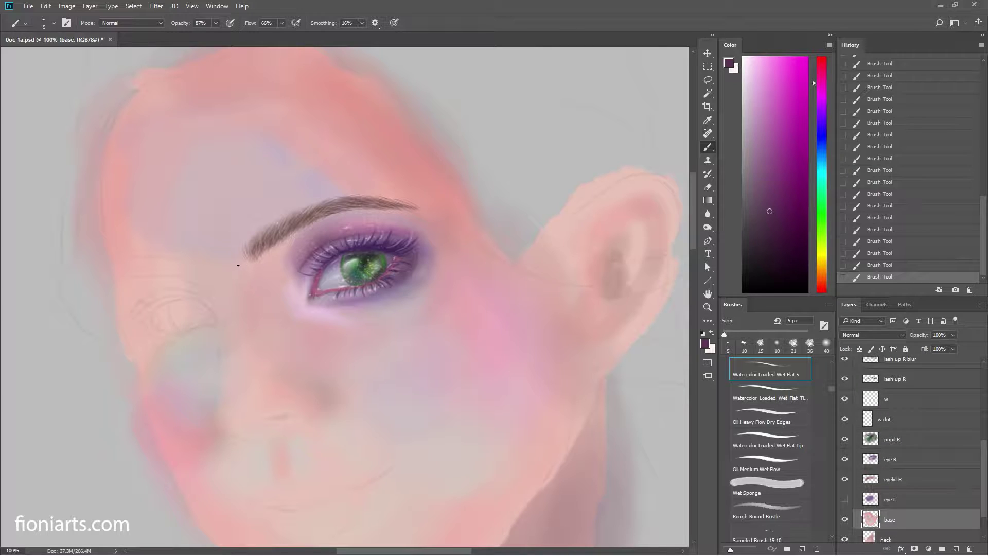
pyautogui.keyDown('alt'); pyautogui.click(319, 241); pyautogui.keyUp('alt')
pyautogui.rightClick(319, 240)
pyautogui.click(421, 450)
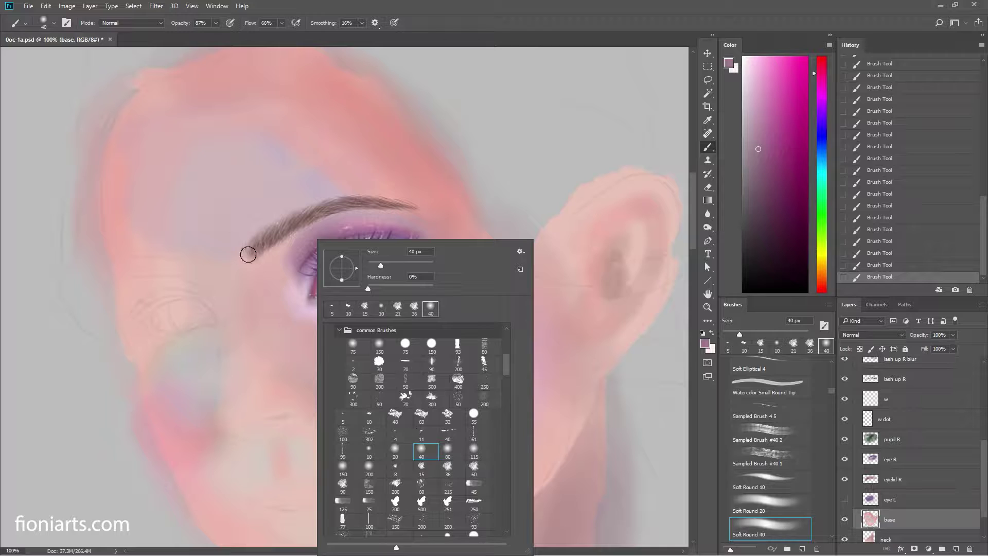
pyautogui.write('58')
pyautogui.press('Return')
# Step: Paint soft mauve shadow by the inner eye corner, then set the brush to 22% opacity and 64 px
pyautogui.moveTo(277, 263)
pyautogui.mouseDown()
pyautogui.moveTo(288, 243)
pyautogui.moveTo(276, 243)
pyautogui.moveTo(303, 227)
pyautogui.moveTo(302, 256)
pyautogui.moveTo(289, 238)
pyautogui.moveTo(287, 276)
pyautogui.moveTo(294, 254)
pyautogui.moveTo(298, 278)
pyautogui.moveTo(274, 253)
pyautogui.moveTo(271, 287)
pyautogui.moveTo(260, 249)
pyautogui.moveTo(283, 293)
pyautogui.mouseUp()
pyautogui.rightClick(283, 293)
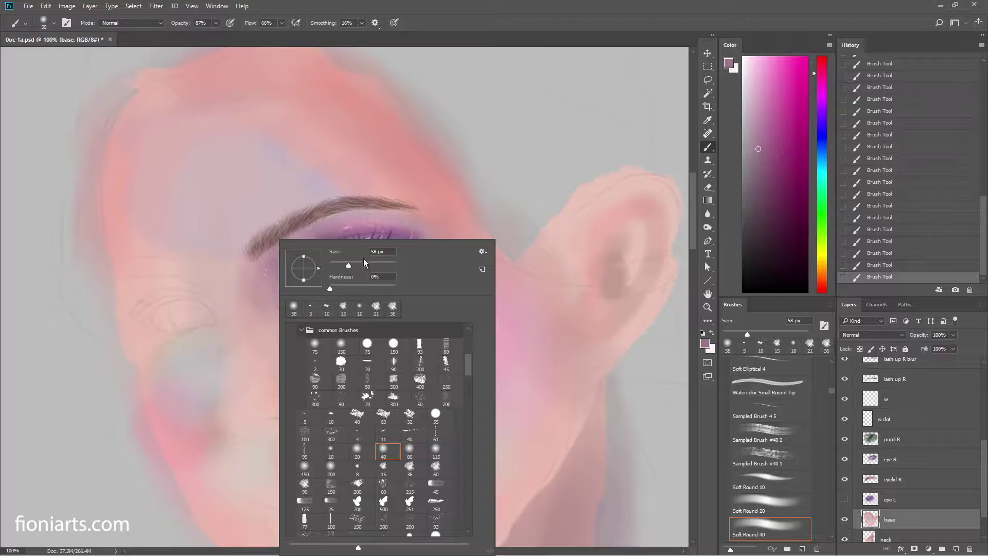
pyautogui.click(364, 265)
pyautogui.click(240, 273)
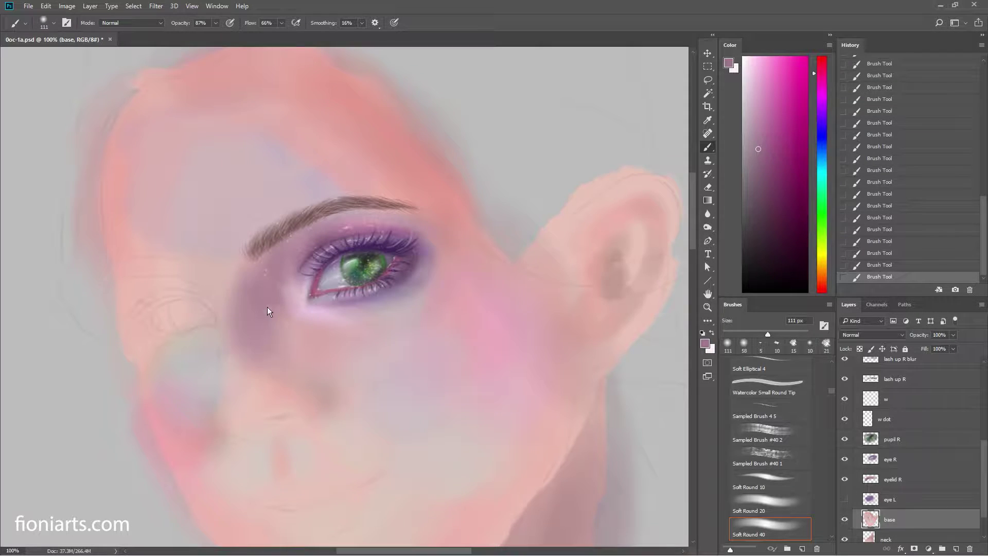
pyautogui.click(216, 22)
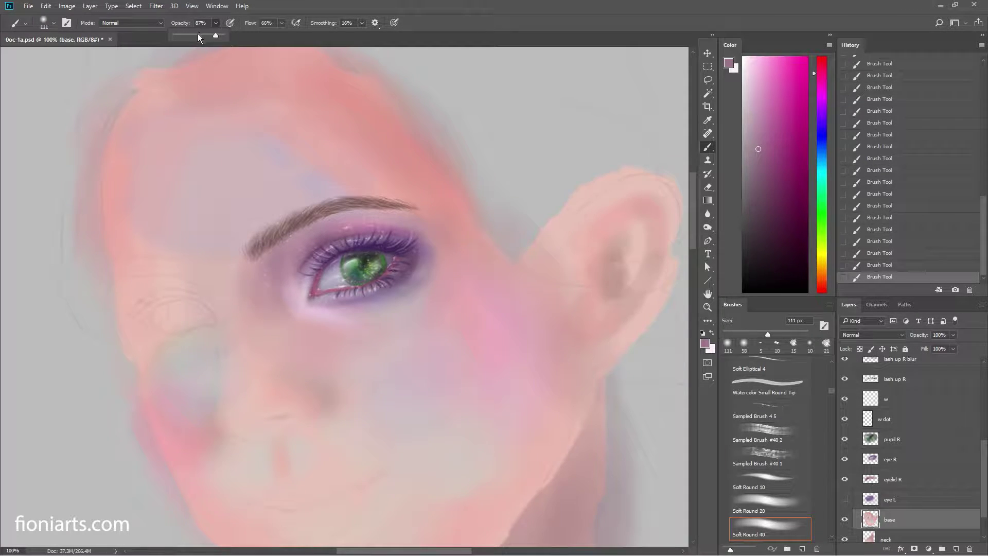
pyautogui.click(277, 303)
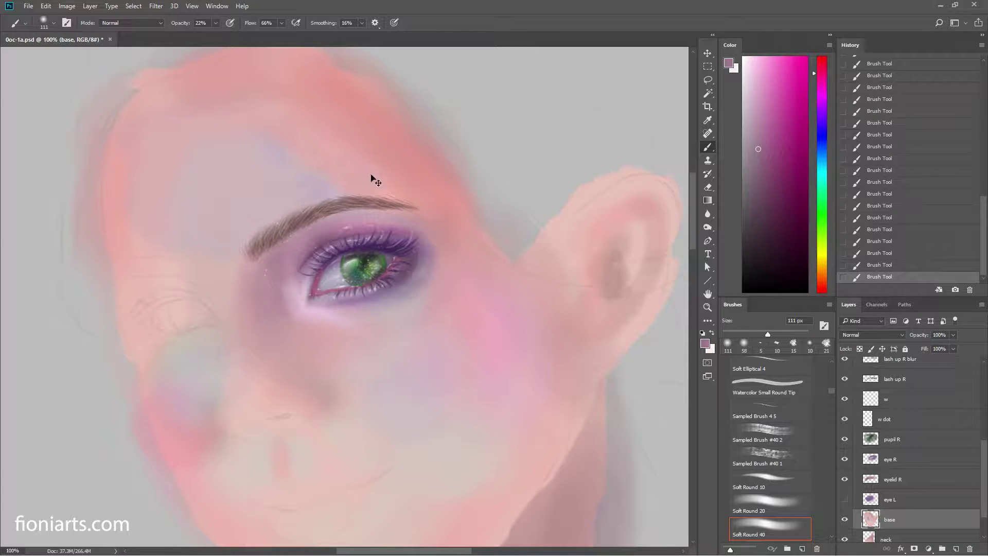
pyautogui.rightClick(373, 197)
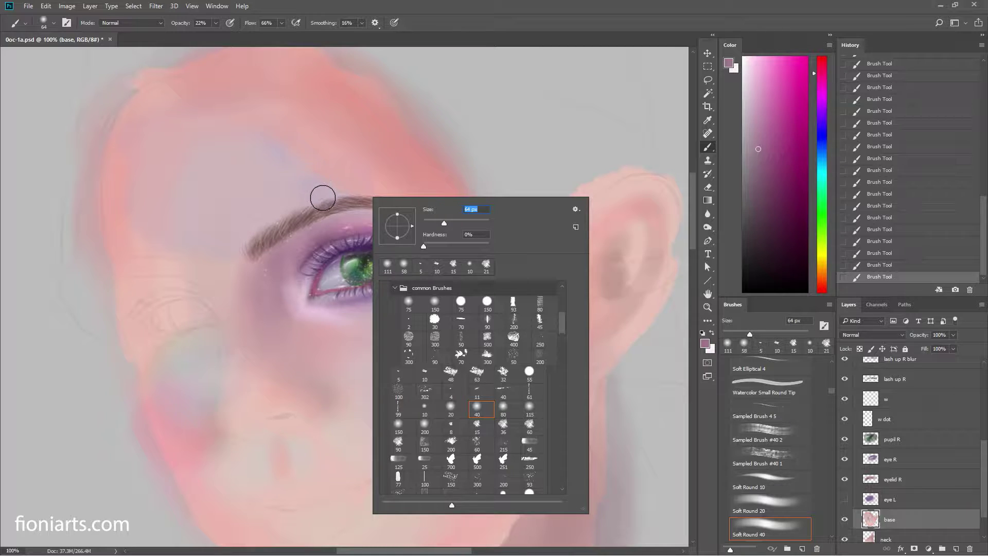
pyautogui.press('Return')
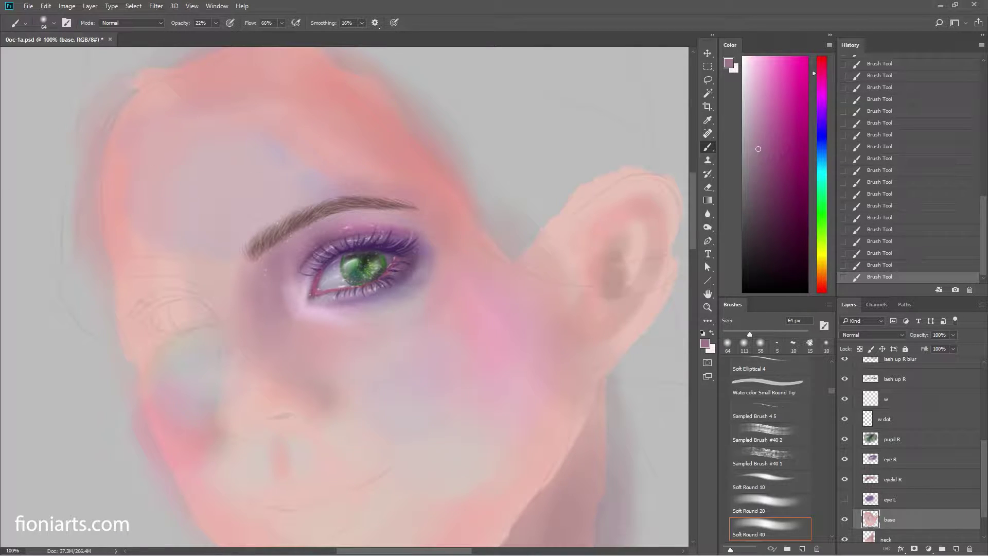
# Step: Sample pink and mauve skin tones near the brow and set the brush to 47% opacity and 155 px
pyautogui.keyDown('alt'); pyautogui.click(267, 192); pyautogui.keyUp('alt')
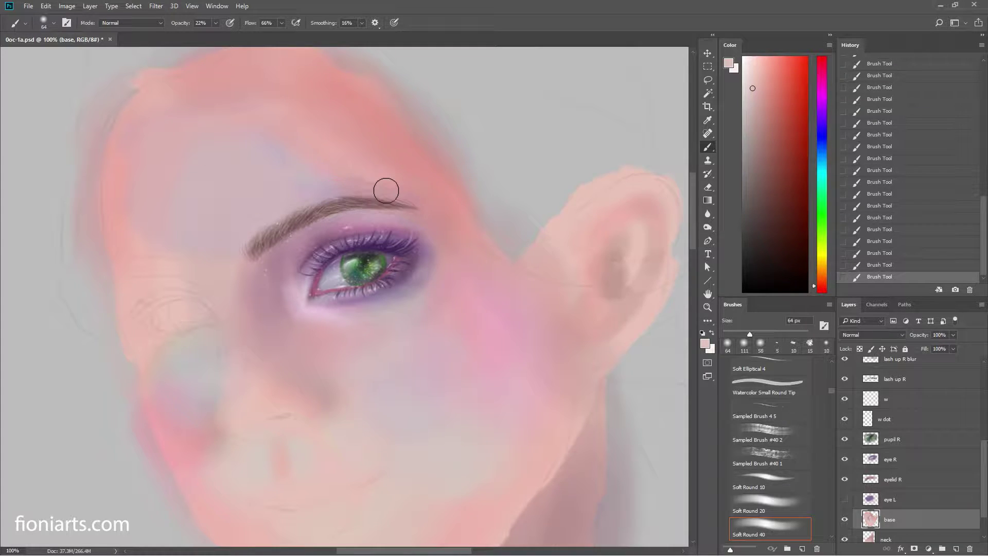
pyautogui.click(215, 23)
pyautogui.moveTo(216, 34); pyautogui.dragTo(227, 34)
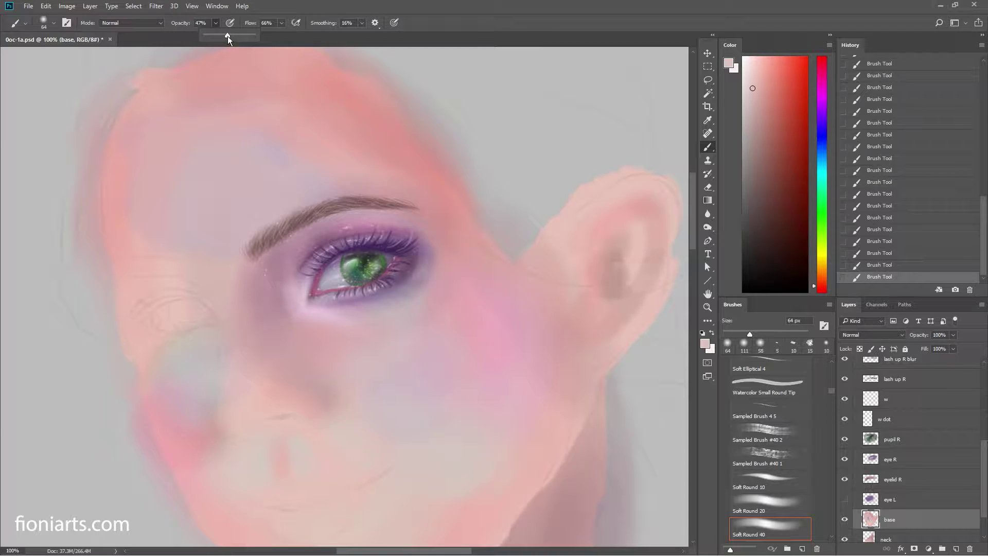
pyautogui.rightClick(447, 205)
pyautogui.press('Return')
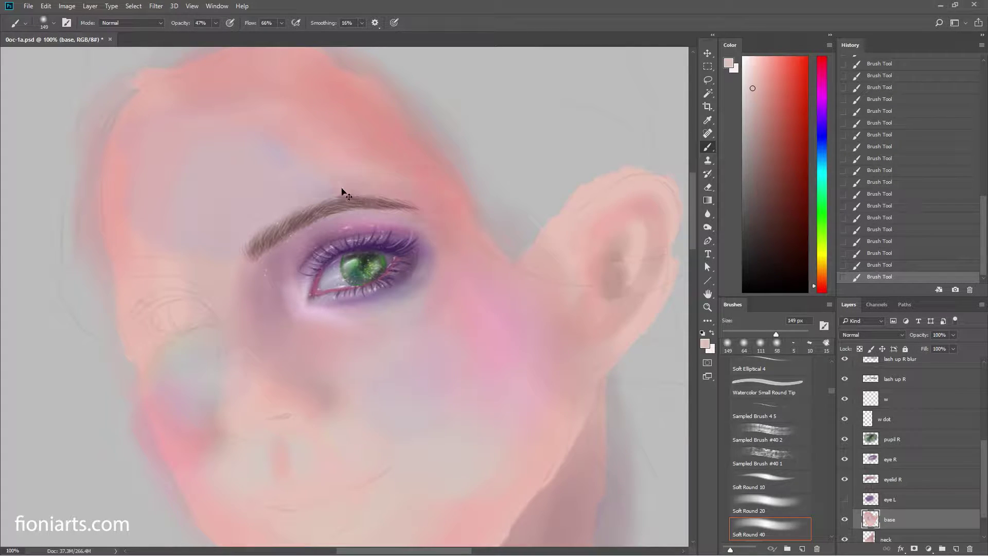
pyautogui.rightClick(480, 193)
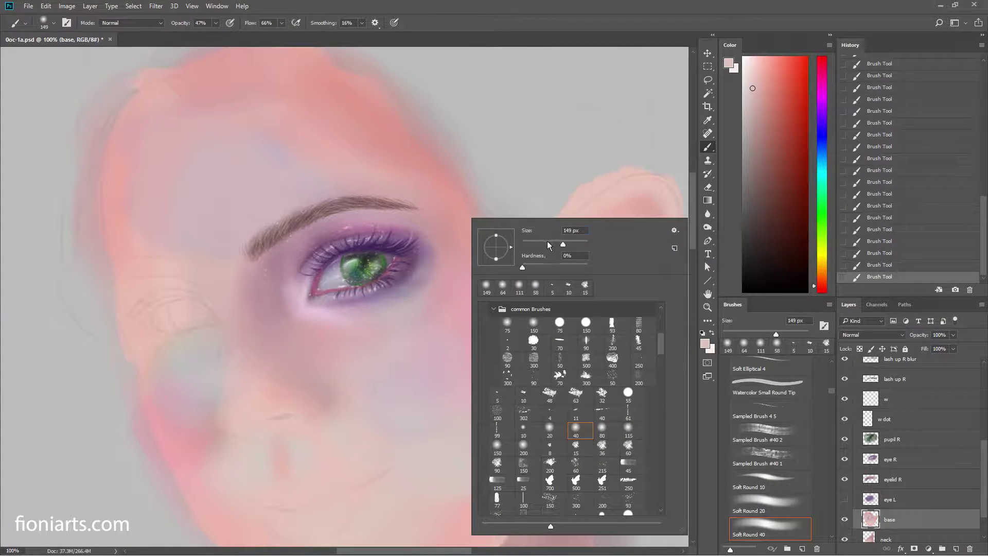
pyautogui.write('77')
pyautogui.press('Return')
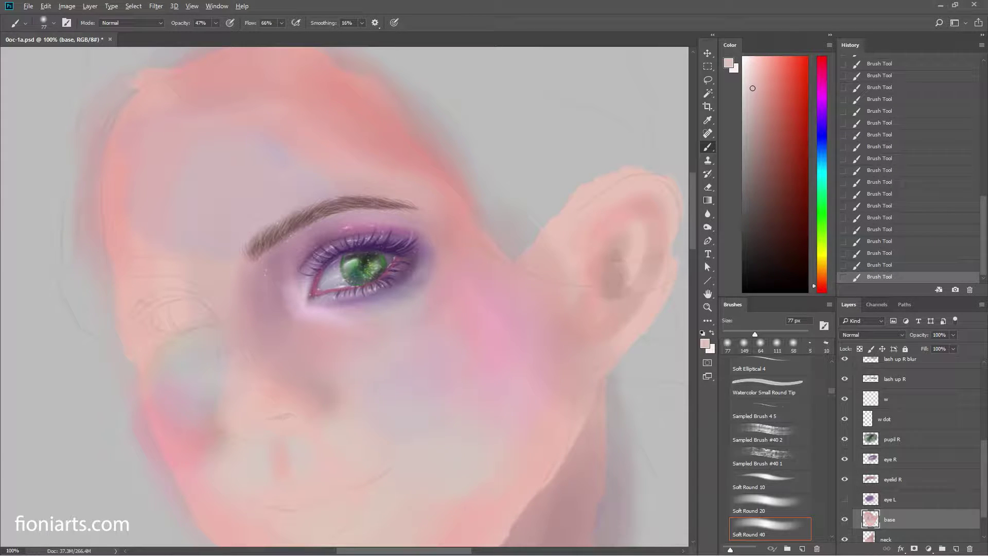
pyautogui.keyDown('alt'); pyautogui.click(407, 242); pyautogui.keyUp('alt')
pyautogui.rightClick(425, 214)
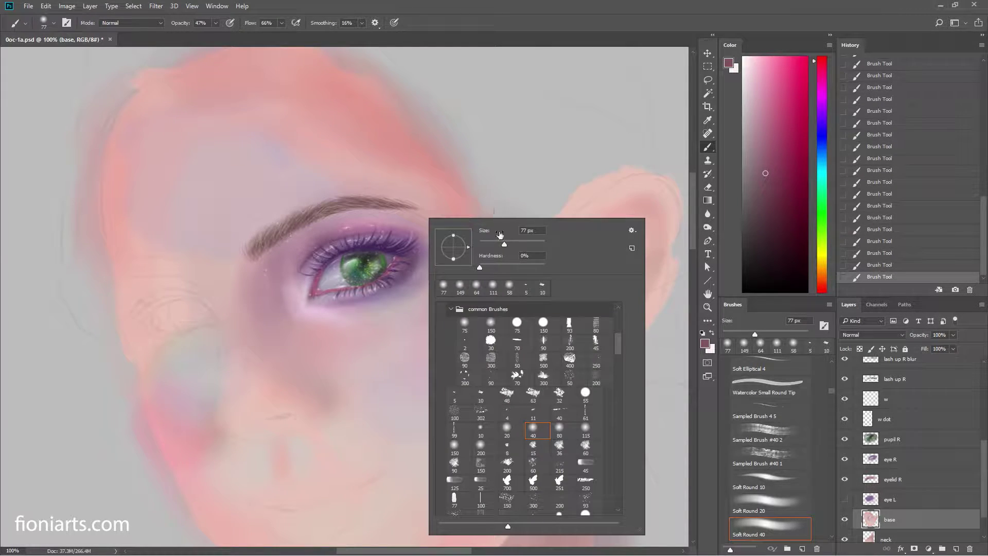
pyautogui.moveTo(501, 244); pyautogui.dragTo(511, 242)
pyautogui.press('Return')
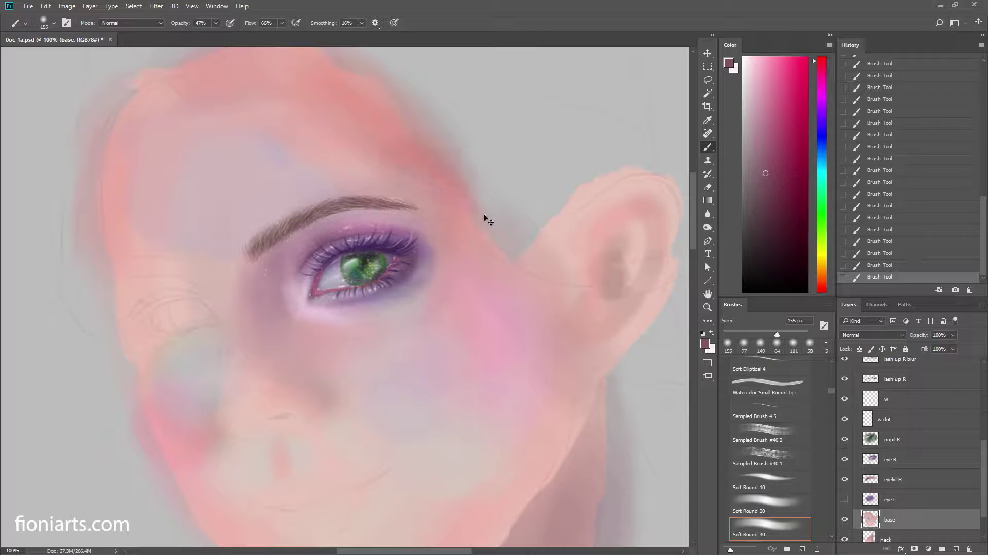
# Step: Compare the temple strokes with undo/redo, set a 95 px brush and remove the last two strokes
pyautogui.hotkey('ctrl', 'alt', 'z')
pyautogui.hotkey('ctrl', 'alt', 'z')
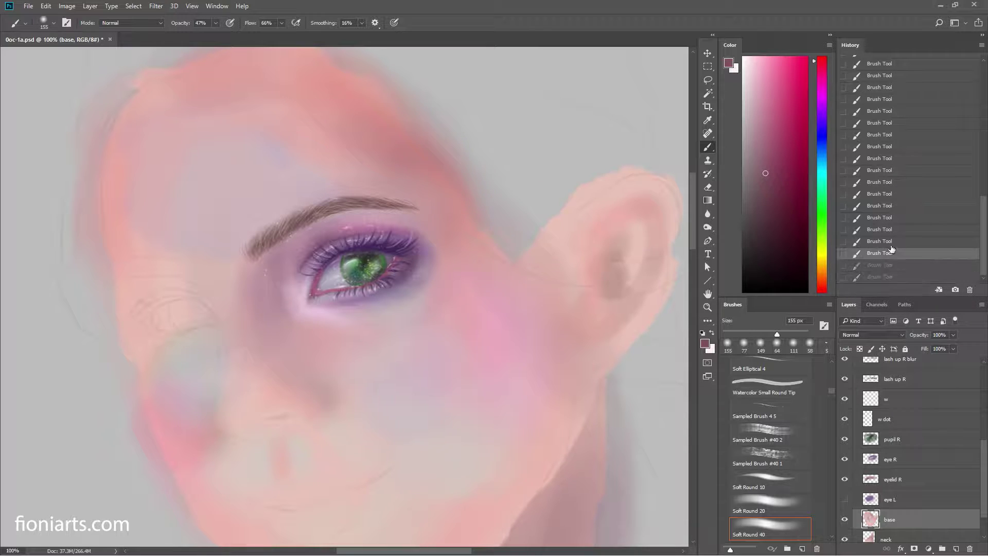
pyautogui.hotkey('ctrl', 'shift', 'z')
pyautogui.hotkey('ctrl', 'shift', 'z')
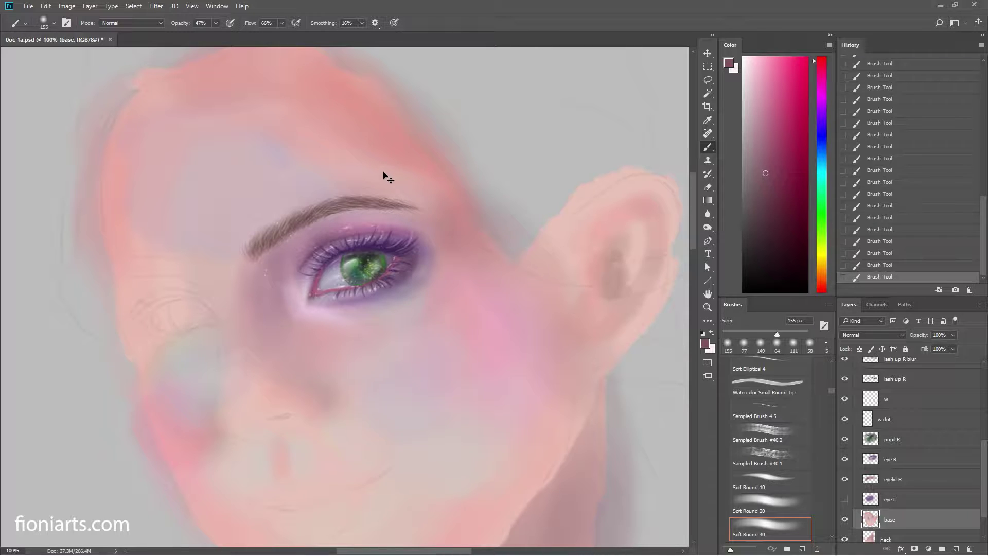
pyautogui.hotkey('ctrl', 'alt', 'z')
pyautogui.hotkey('ctrl', 'shift', 'z')
pyautogui.hotkey('ctrl', 'alt', 'z')
pyautogui.hotkey('ctrl', 'shift', 'z')
pyautogui.rightClick(516, 211)
pyautogui.moveTo(604, 243); pyautogui.dragTo(615, 246)
pyautogui.press('Return')
pyautogui.hotkey('ctrl', 'alt', 'z')
pyautogui.hotkey('ctrl', 'alt', 'z')
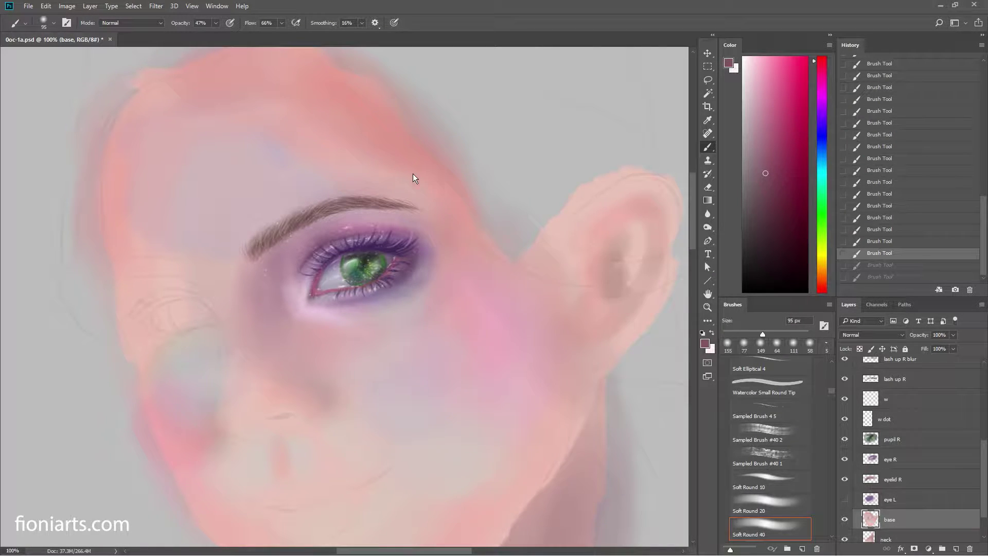
# Step: Repaint darker mauve shading on the temple right of the eyebrow, checking it with undo/redo
pyautogui.moveTo(440, 203); pyautogui.dragTo(478, 245)
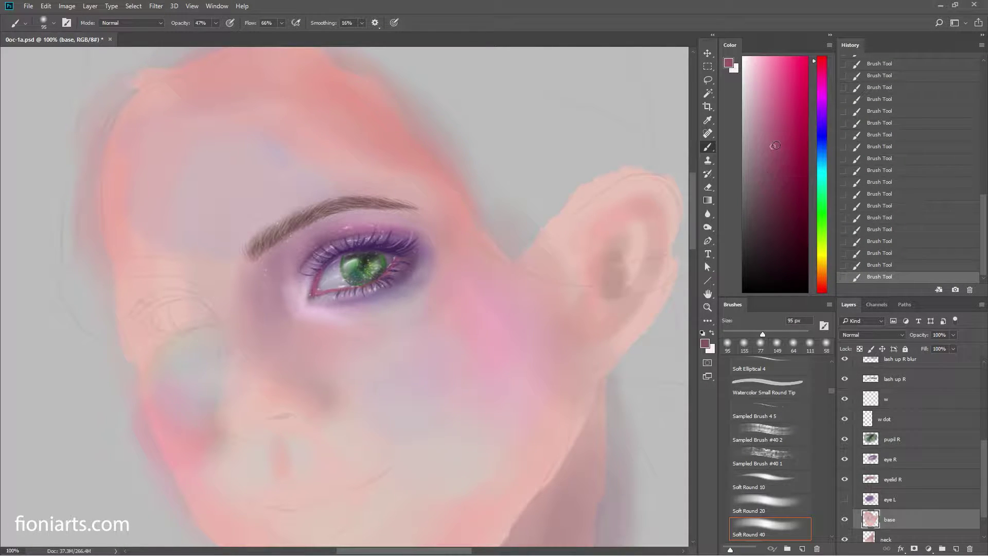
pyautogui.moveTo(452, 190); pyautogui.dragTo(523, 255)
pyautogui.hotkey('ctrl', 'alt', 'z')
pyautogui.hotkey('ctrl', 'shift', 'z')
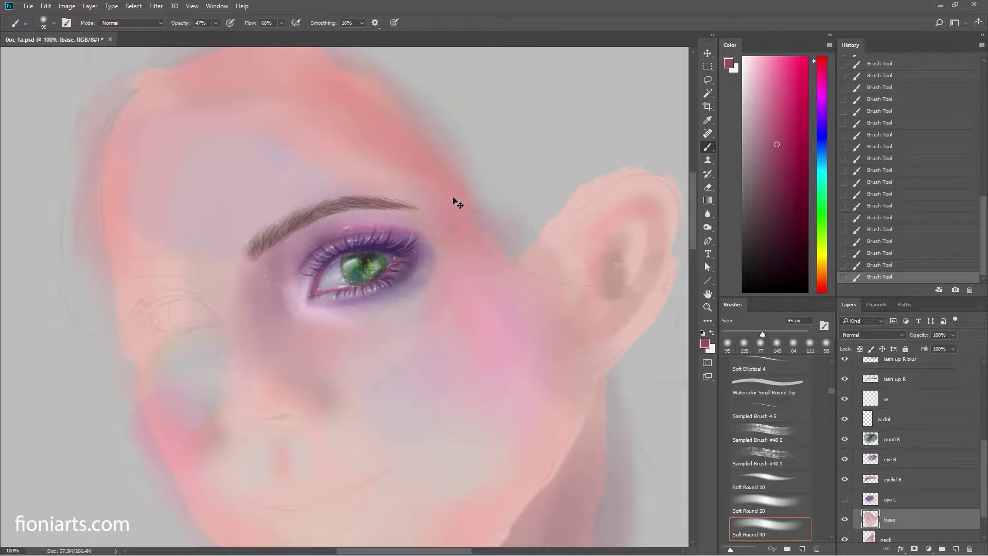
pyautogui.hotkey('ctrl', 'alt', 'z')
pyautogui.hotkey('ctrl', 'shift', 'z')
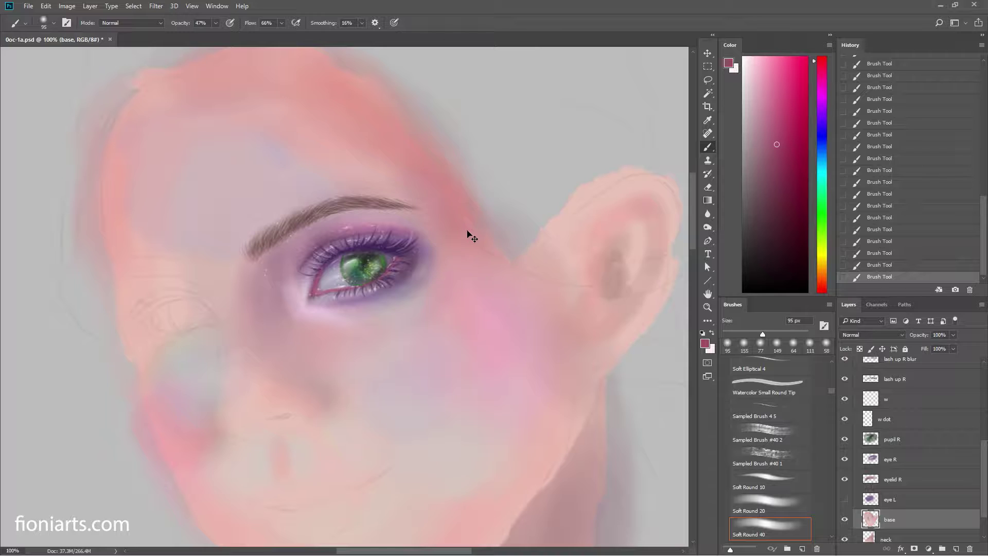
pyautogui.keyDown('alt'); pyautogui.click(404, 230); pyautogui.keyUp('alt')
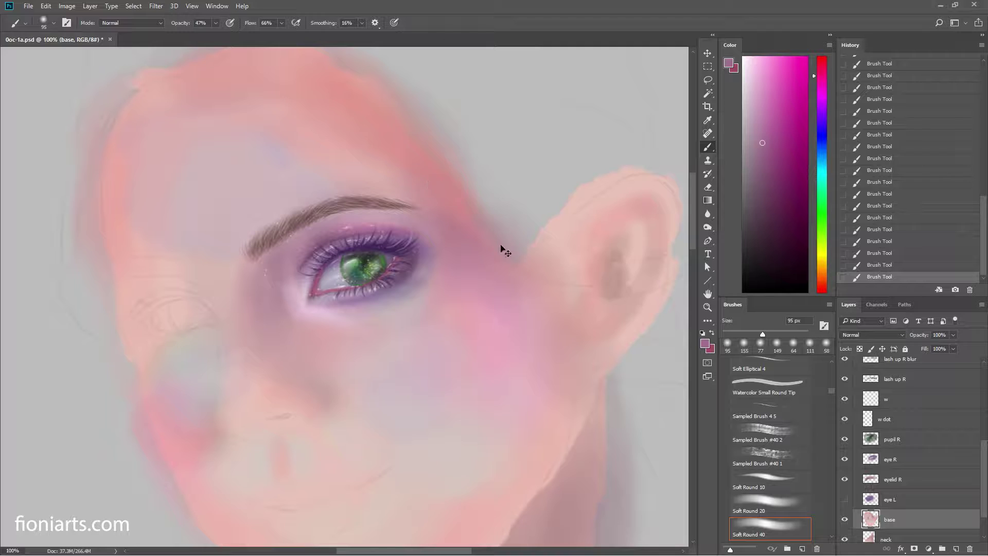
# Step: With a 124 px brush, shade the cheek and temple in purple and saturated magenta
pyautogui.rightClick(457, 277)
pyautogui.moveTo(507, 282); pyautogui.dragTo(539, 283)
pyautogui.press('Return')
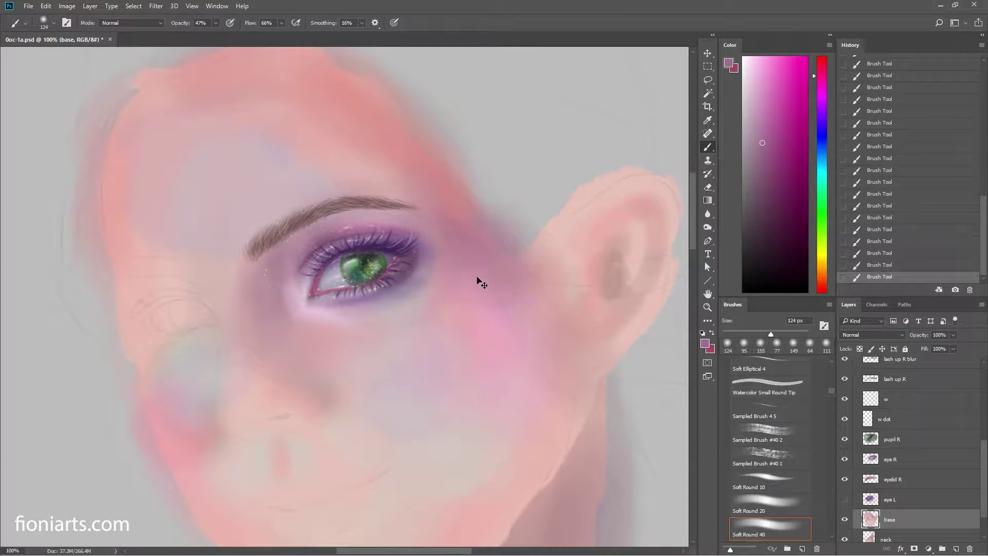
pyautogui.moveTo(507, 306); pyautogui.dragTo(478, 311)
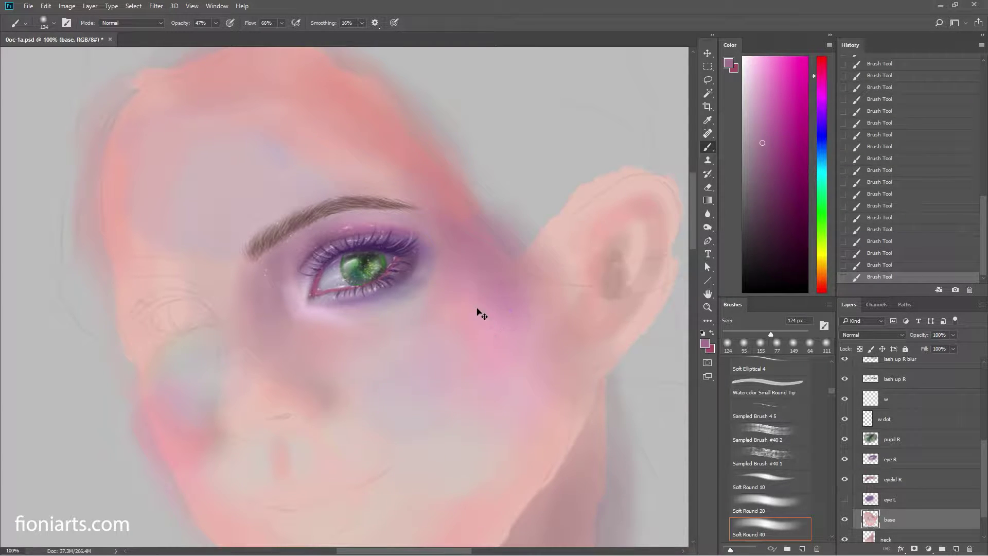
pyautogui.click(779, 149)
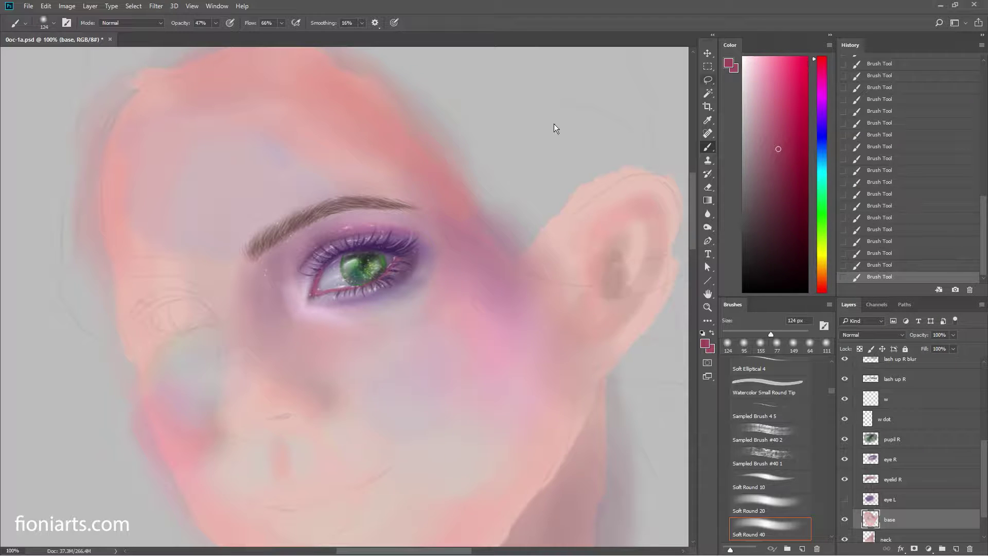
pyautogui.moveTo(435, 188); pyautogui.dragTo(494, 243)
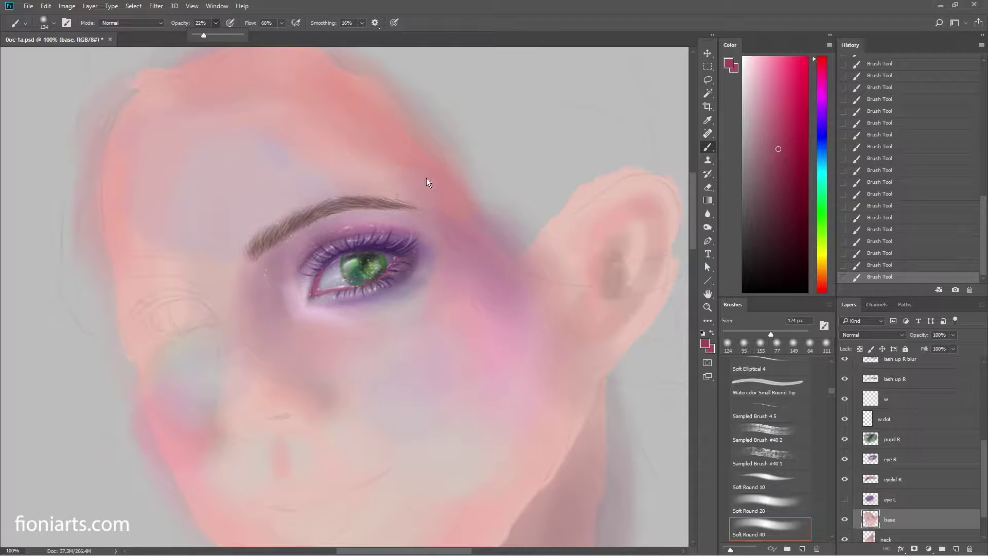
pyautogui.moveTo(427, 181); pyautogui.dragTo(384, 319)
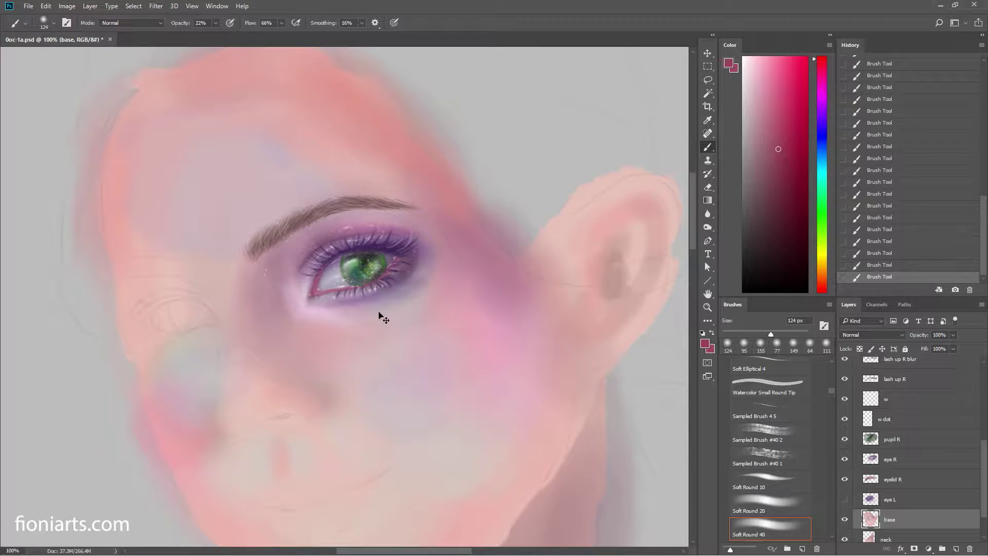
# Step: Re-sample light pink and mauve skin tones and shrink the brush to 59 px
pyautogui.keyDown('alt'); pyautogui.click(194, 421); pyautogui.keyUp('alt')
pyautogui.rightClick(466, 295)
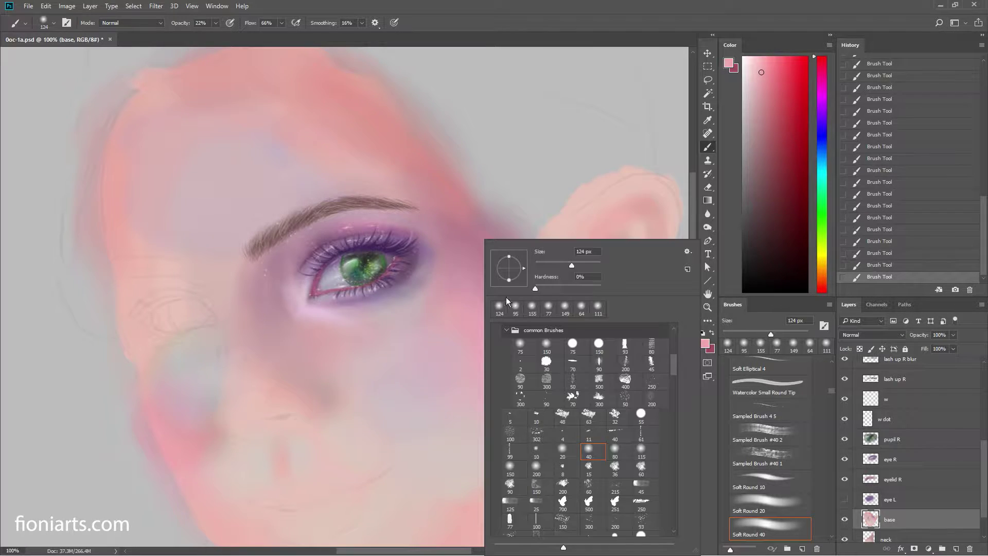
pyautogui.press('Return')
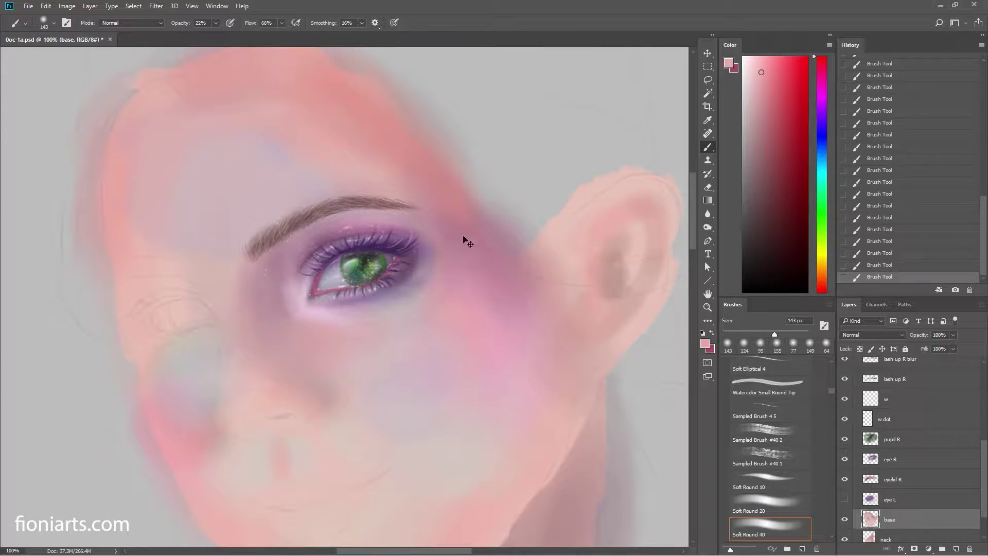
pyautogui.keyDown('alt'); pyautogui.click(482, 236); pyautogui.keyUp('alt')
pyautogui.keyDown('alt'); pyautogui.click(492, 280); pyautogui.keyUp('alt')
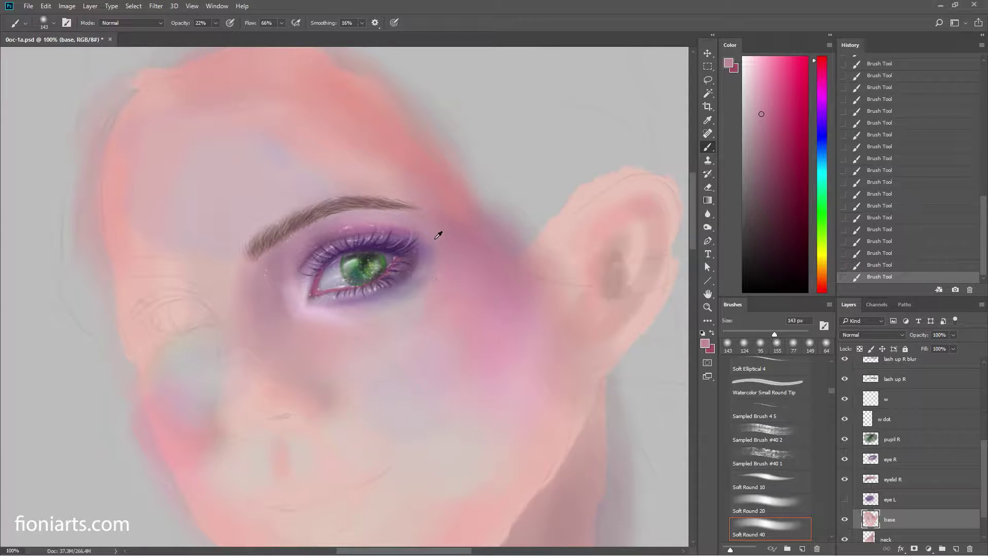
pyautogui.keyDown('alt'); pyautogui.click(439, 179); pyautogui.keyUp('alt')
pyautogui.rightClick(570, 254)
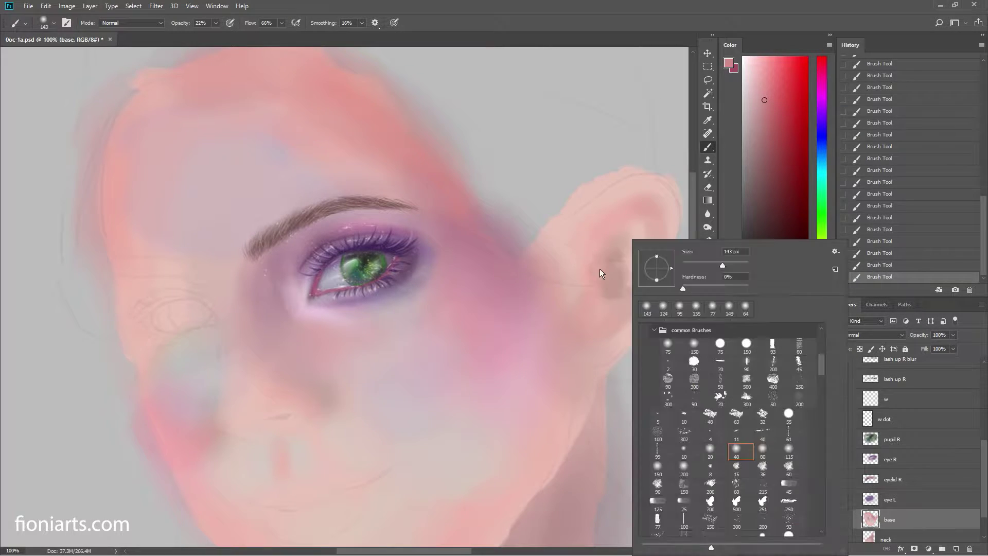
pyautogui.moveTo(709, 265); pyautogui.dragTo(702, 265)
# Step: Pick a darker magenta sampled from the eyelid and make the eye R layer active
pyautogui.keyDown('alt'); pyautogui.click(311, 235); pyautogui.keyUp('alt')
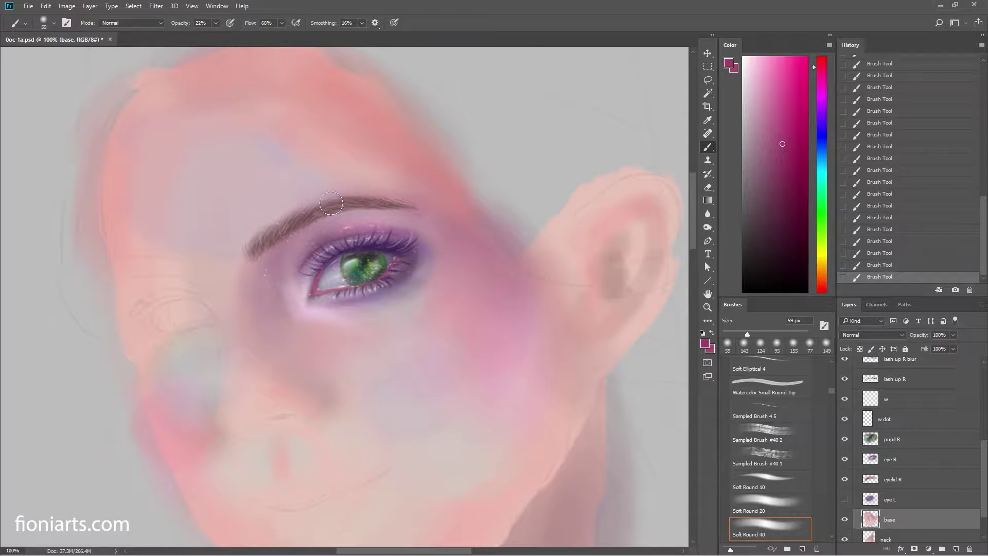
pyautogui.keyDown('alt'); pyautogui.click(411, 184); pyautogui.keyUp('alt')
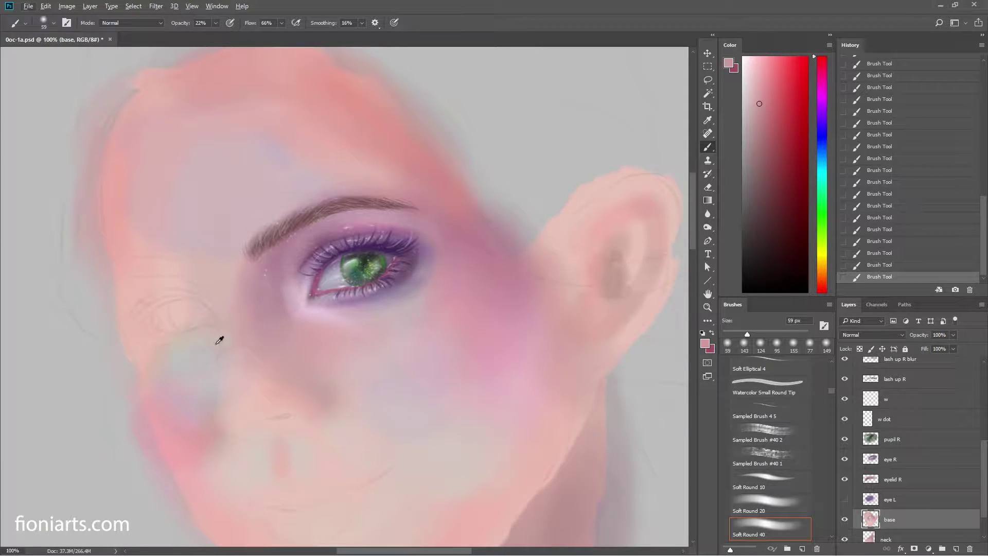
pyautogui.keyDown('alt'); pyautogui.click(295, 235); pyautogui.keyUp('alt')
pyautogui.click(777, 119)
pyautogui.click(901, 468)
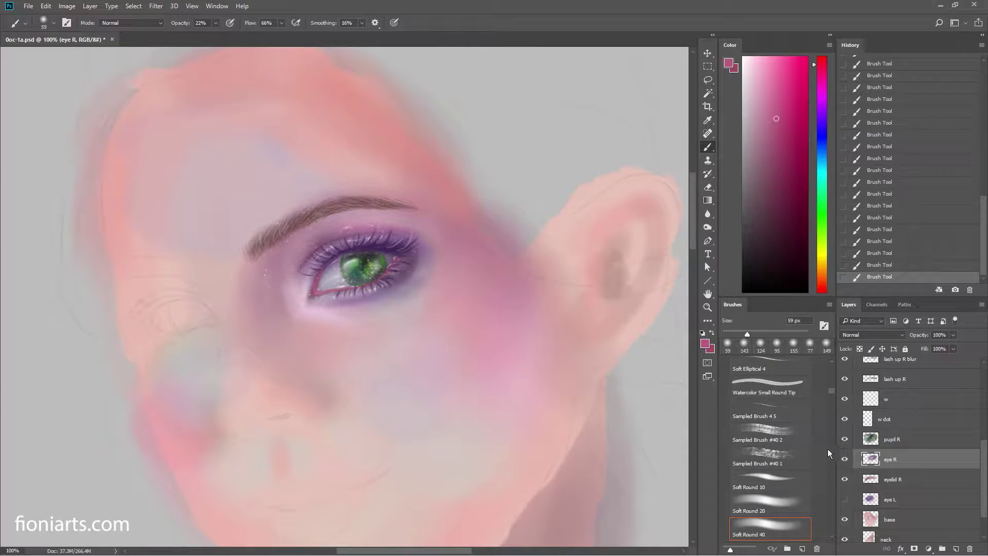
# Step: On the eyelid R layer, dab light pink near the inner brow and set a 39 px brush
pyautogui.click(898, 480)
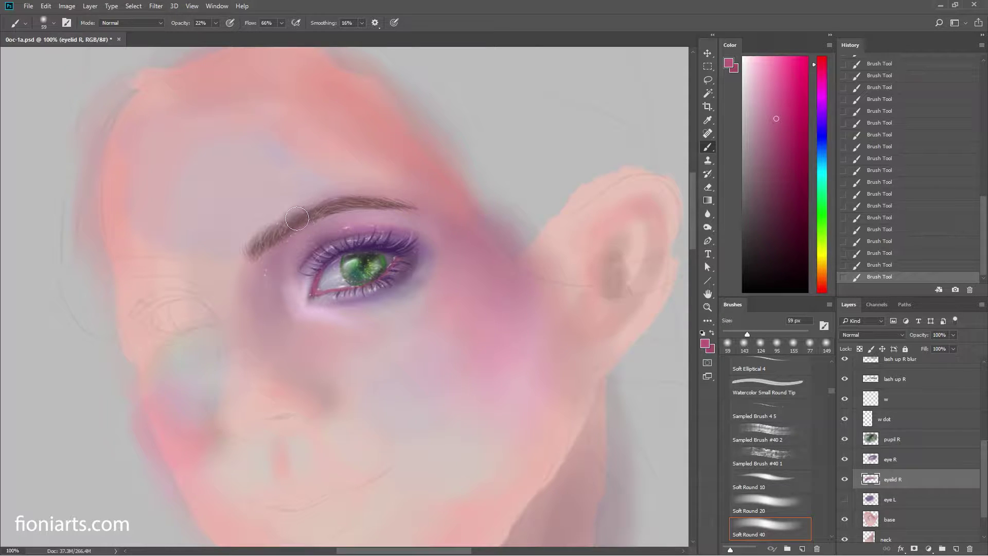
pyautogui.moveTo(314, 219); pyautogui.dragTo(287, 236)
pyautogui.rightClick(370, 204)
pyautogui.doubleClick(470, 212)
pyautogui.write('39')
pyautogui.press('Return')
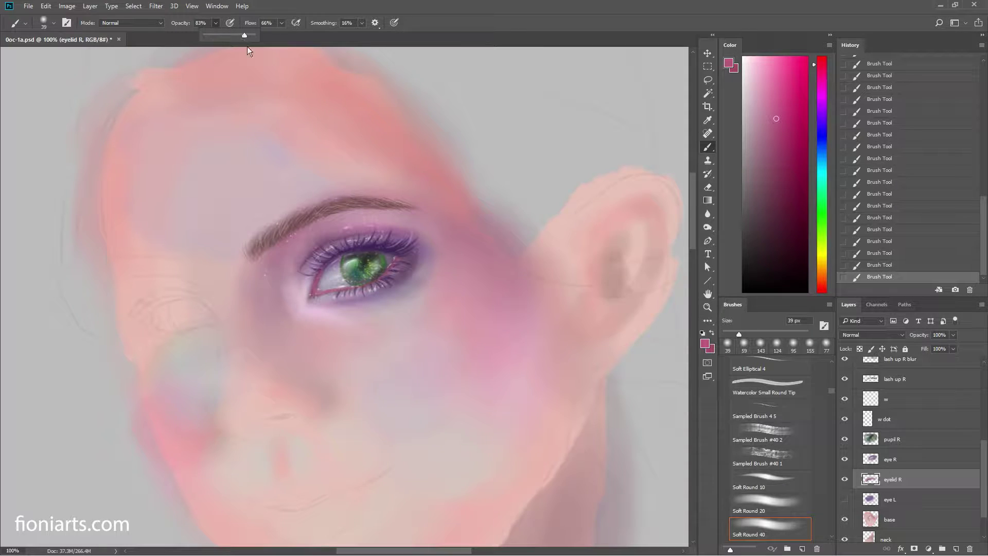
pyautogui.click(281, 246)
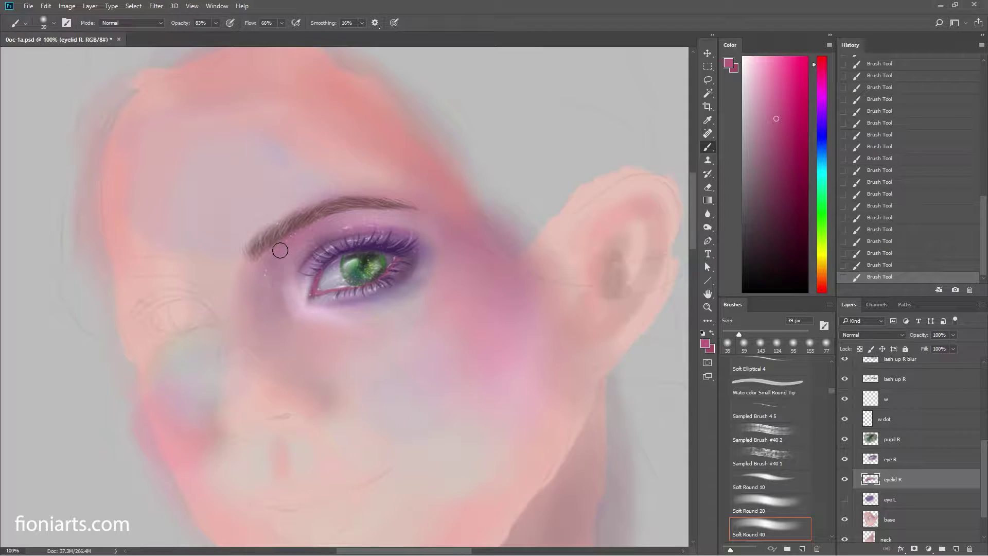
# Step: At 64 px and 48% opacity, deepen magenta in the eyelid crease toward the outer corner
pyautogui.rightClick(401, 225)
pyautogui.moveTo(484, 248); pyautogui.dragTo(490, 248)
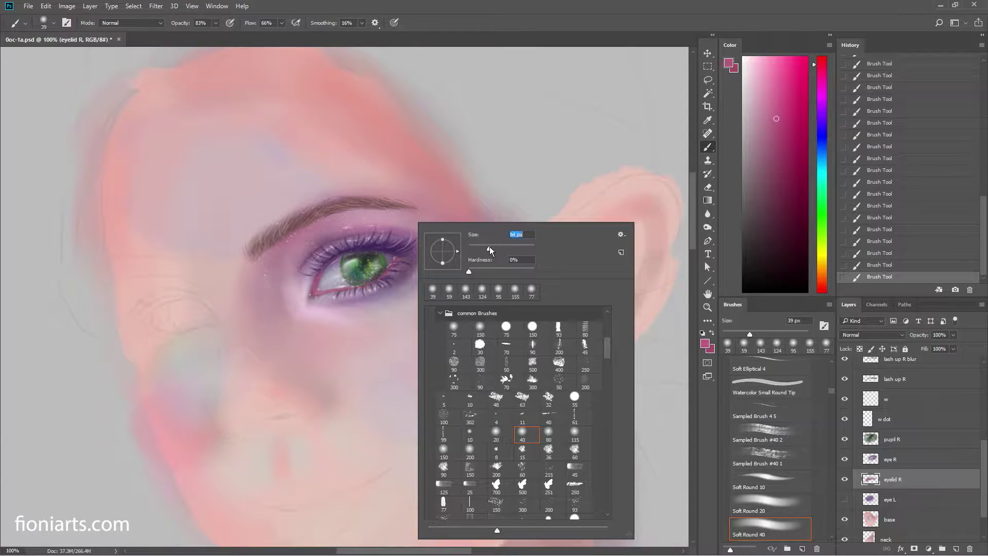
pyautogui.click(216, 23)
pyautogui.moveTo(203, 36); pyautogui.dragTo(199, 36)
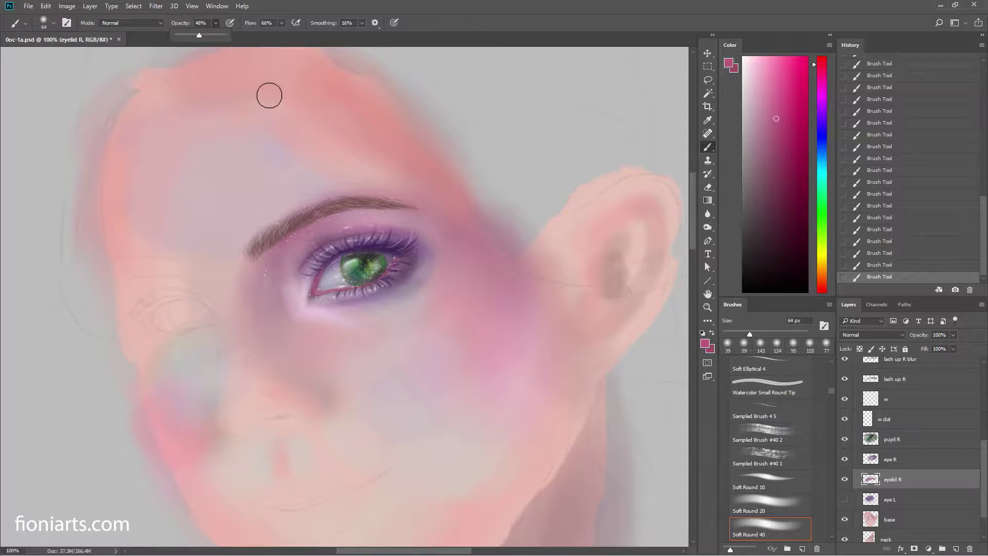
pyautogui.click(373, 222)
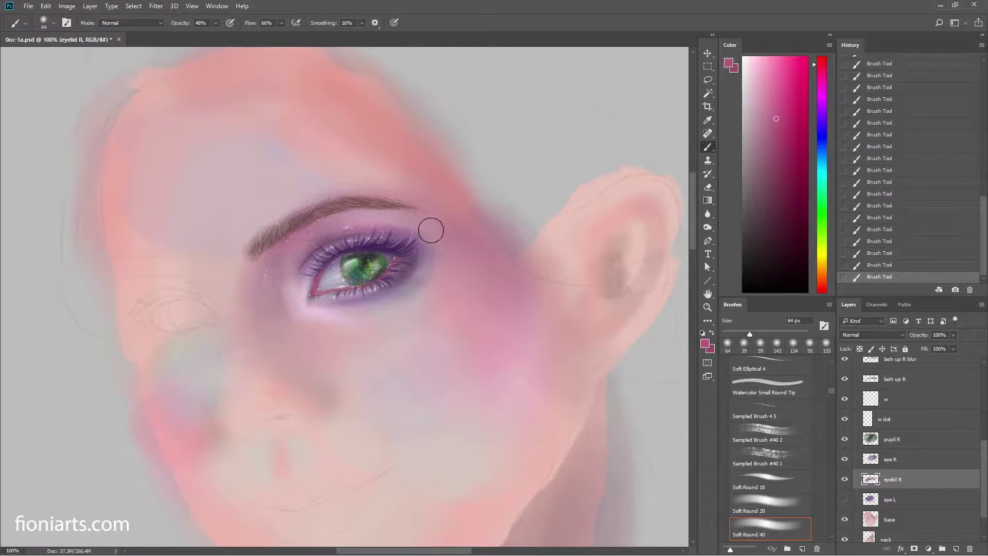
pyautogui.moveTo(389, 228); pyautogui.dragTo(432, 236)
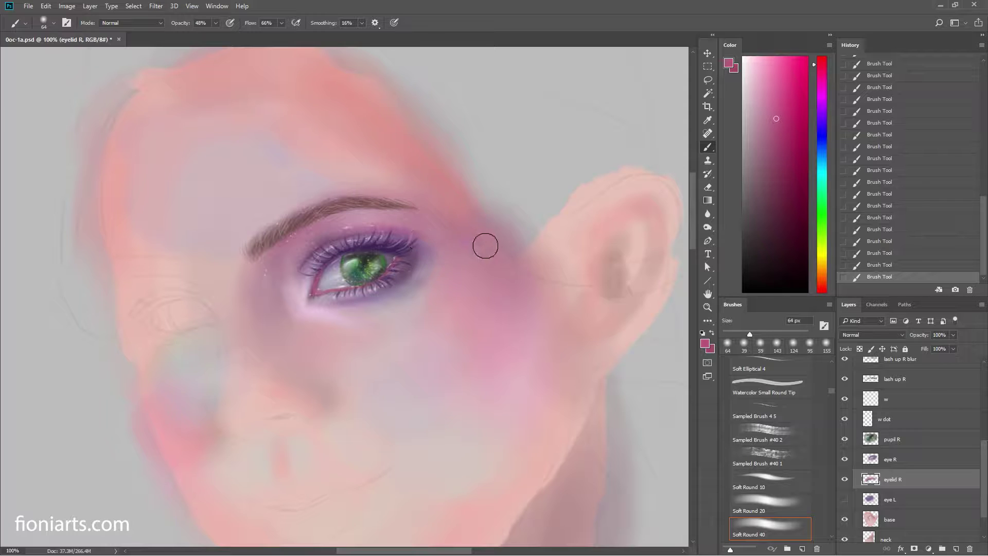
pyautogui.moveTo(490, 243)
pyautogui.mouseDown()
pyautogui.moveTo(434, 250)
pyautogui.moveTo(435, 229)
pyautogui.mouseUp()
# Step: On eye R, paint purple shading along and beyond the outer eye corner, enlarging the brush to 75 px
pyautogui.click(906, 465)
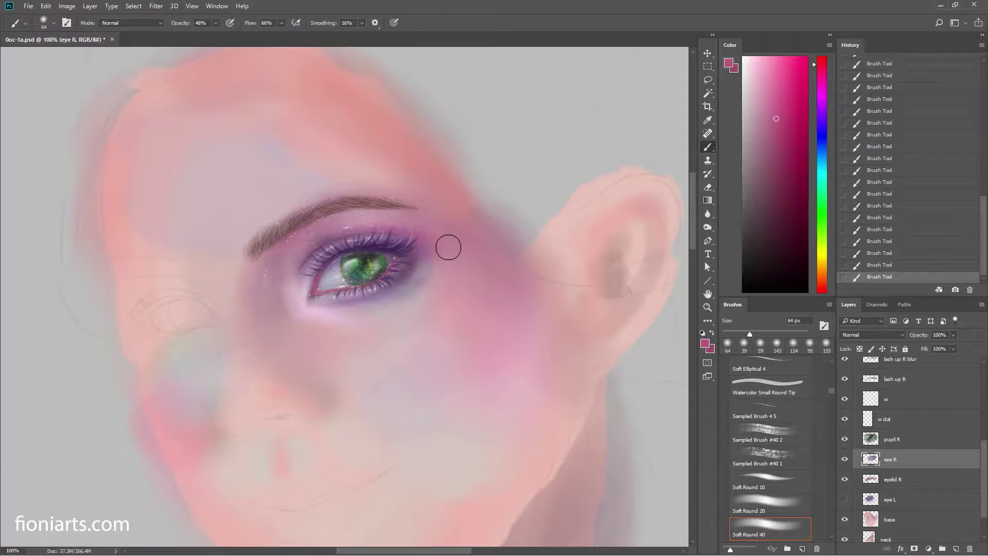
pyautogui.moveTo(420, 246); pyautogui.dragTo(435, 250)
pyautogui.moveTo(437, 271); pyautogui.dragTo(464, 233)
pyautogui.rightClick(464, 232)
pyautogui.moveTo(544, 260); pyautogui.dragTo(547, 260)
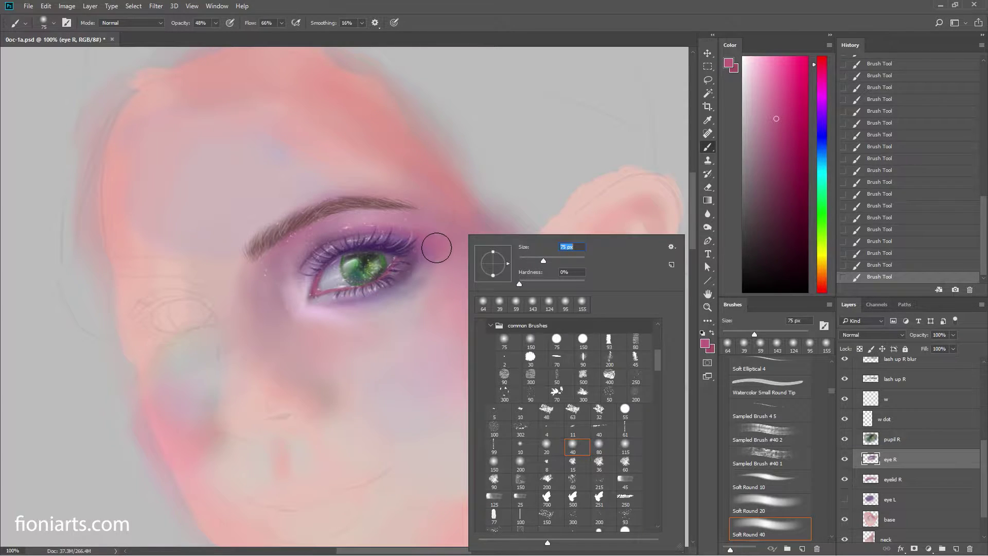
pyautogui.click(438, 242)
pyautogui.rightClick(448, 230)
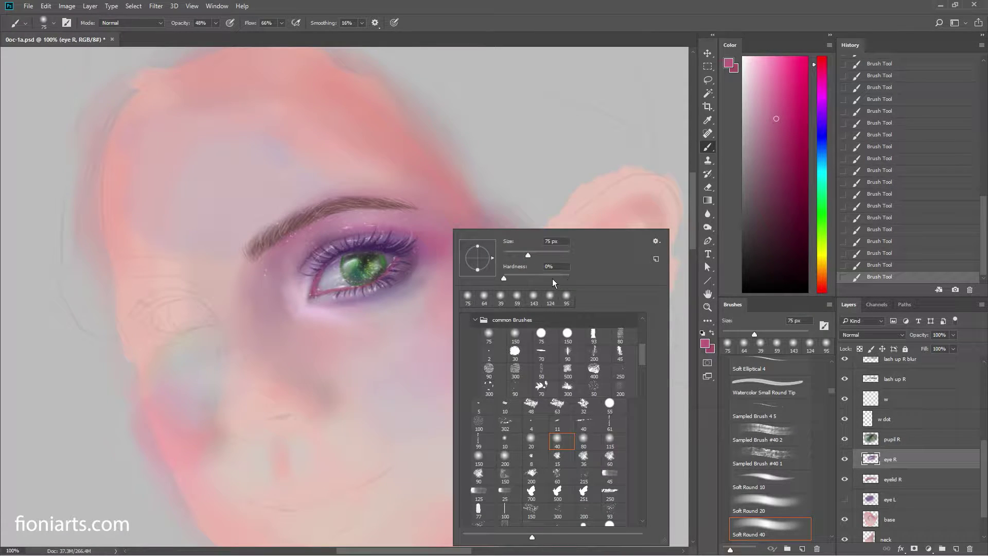
pyautogui.write('45')
pyautogui.click(893, 482)
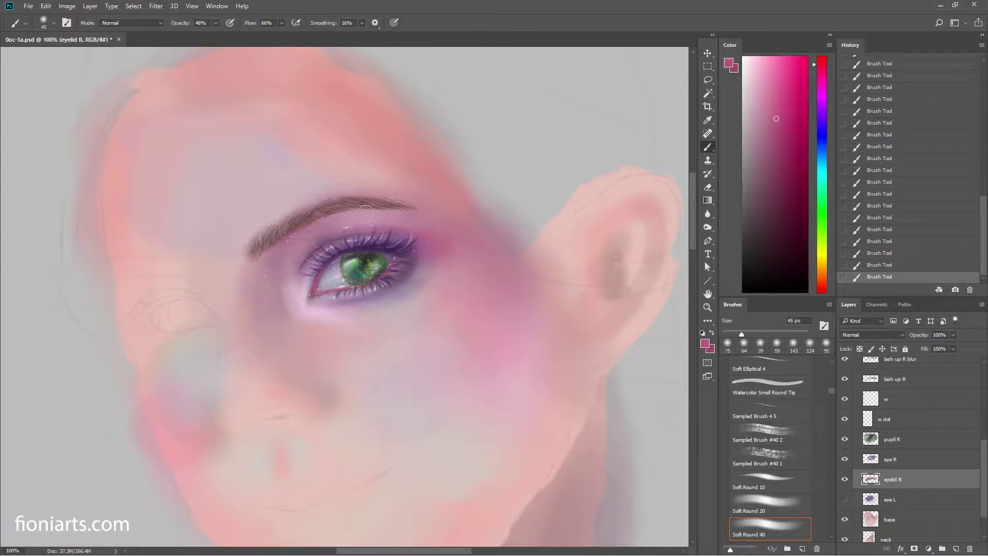
# Step: Pick a light pink highlight colour and set the brush to 26 px at 28% opacity
pyautogui.keyDown('alt'); pyautogui.click(386, 215); pyautogui.keyUp('alt')
pyautogui.moveTo(757, 80); pyautogui.dragTo(754, 66)
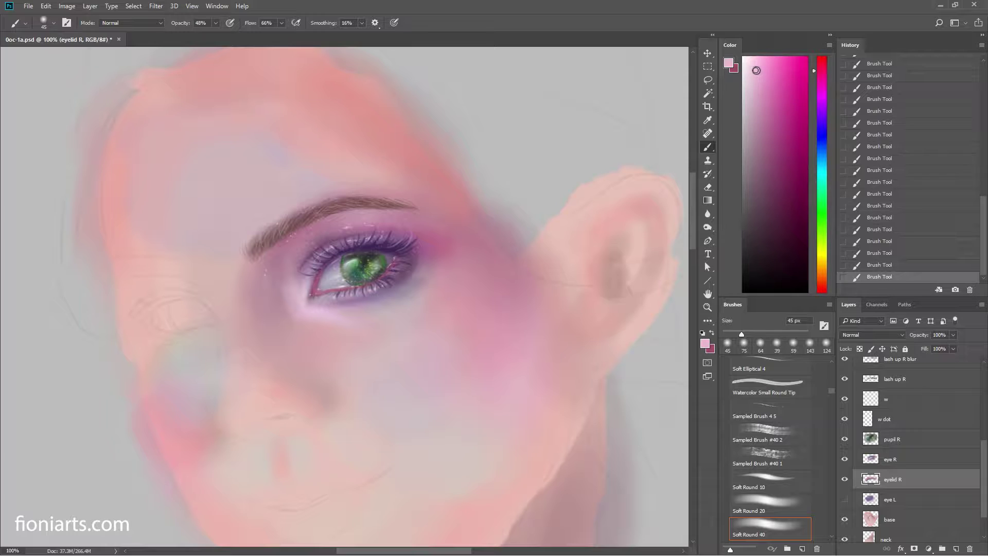
pyautogui.rightClick(472, 199)
pyautogui.click(527, 218)
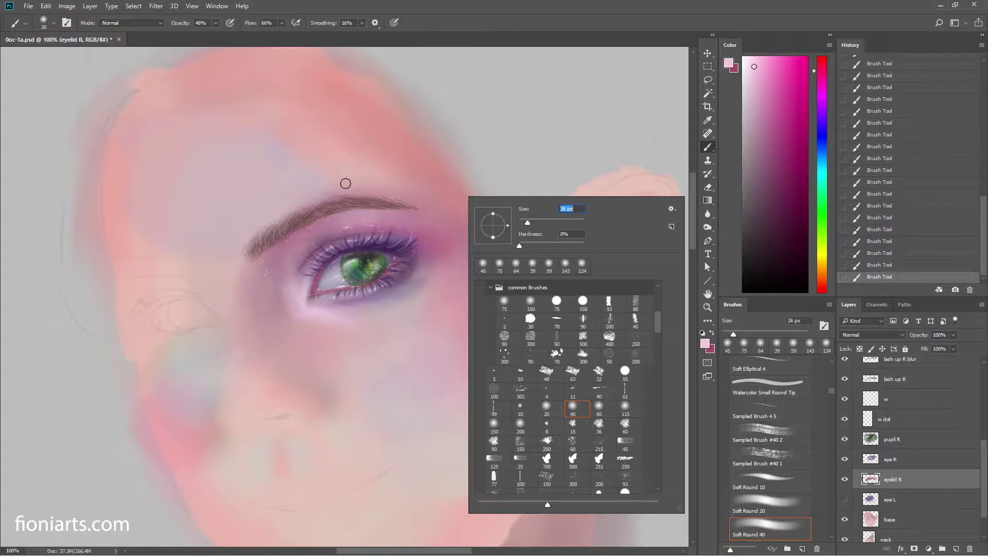
pyautogui.press('Return')
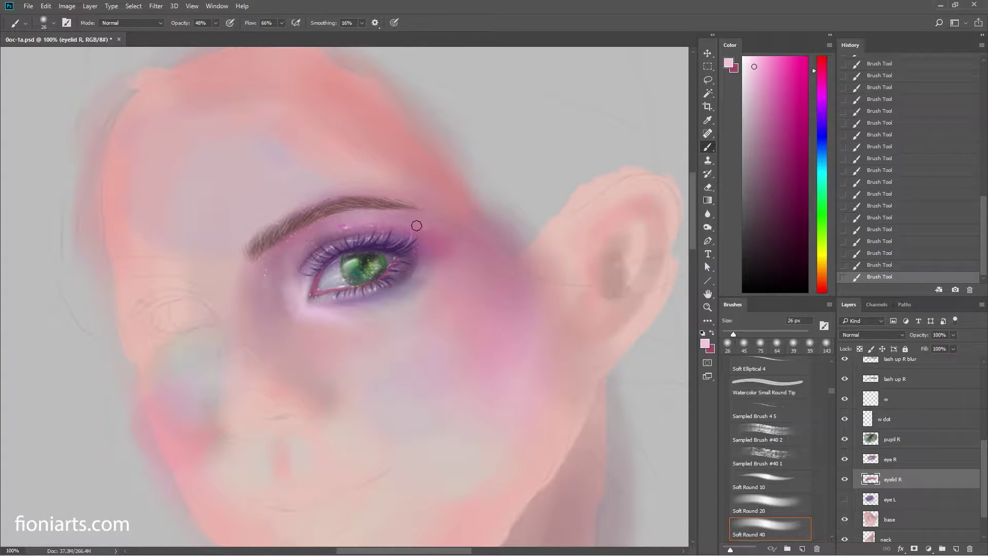
pyautogui.click(216, 22)
pyautogui.moveTo(216, 34); pyautogui.dragTo(207, 37)
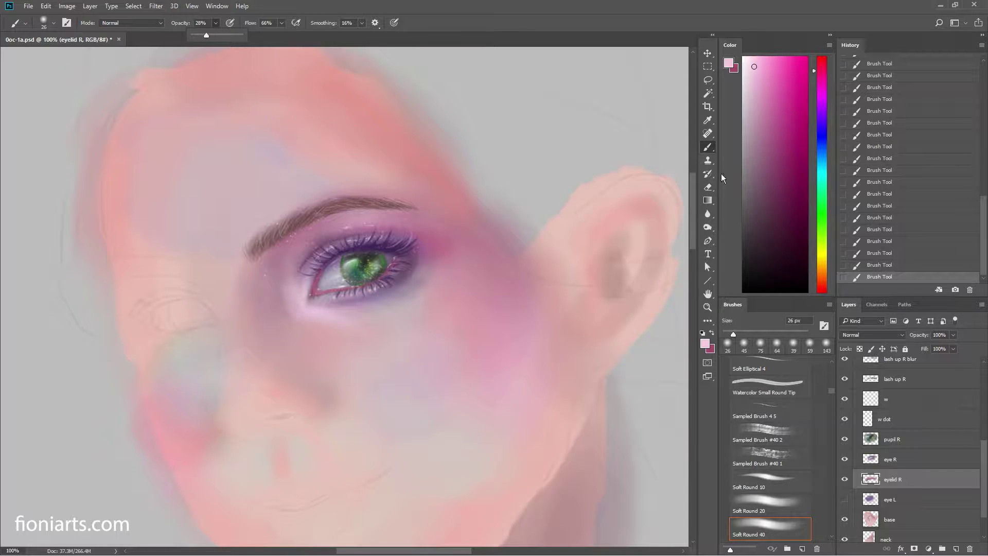
# Step: Dab light-pink highlights along the upper eyelid and near its outer end
pyautogui.hotkey('ctrl', 'alt', 'z')
pyautogui.hotkey('ctrl', 'alt', 'z')
pyautogui.click(314, 232)
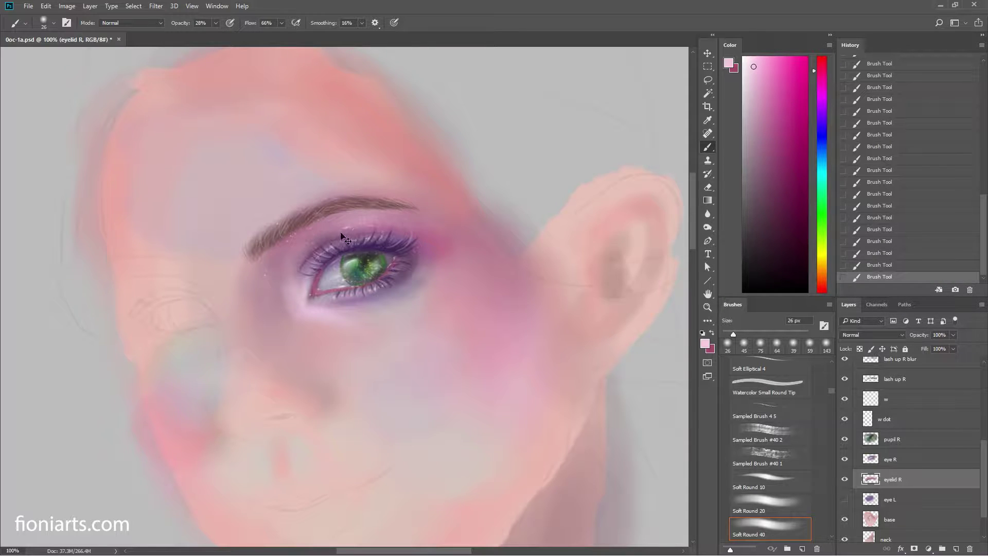
pyautogui.click(350, 238)
pyautogui.click(390, 227)
pyautogui.hotkey('alt', ']')
pyautogui.hotkey('ctrl', 'alt', 'z')
pyautogui.hotkey('ctrl', 'alt', 'z')
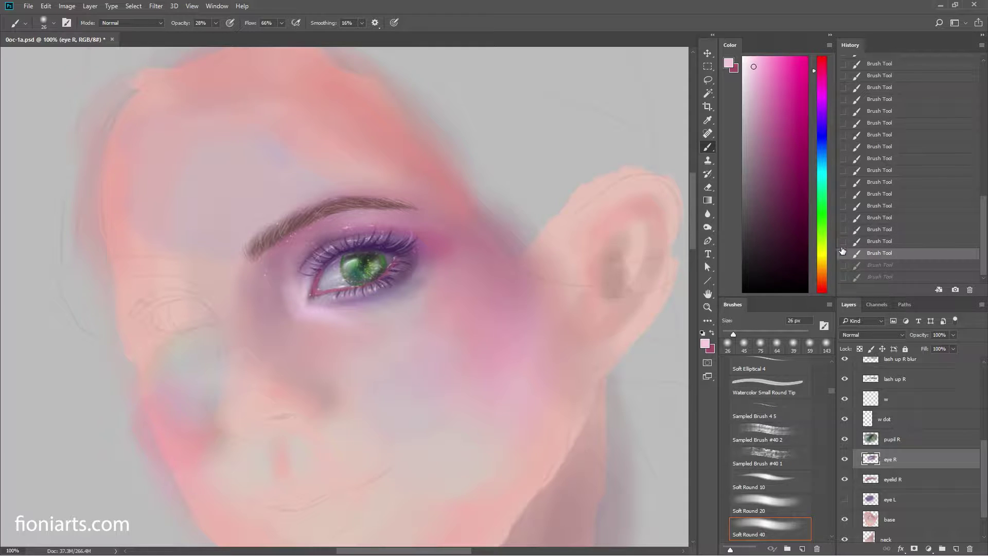
pyautogui.click(421, 232)
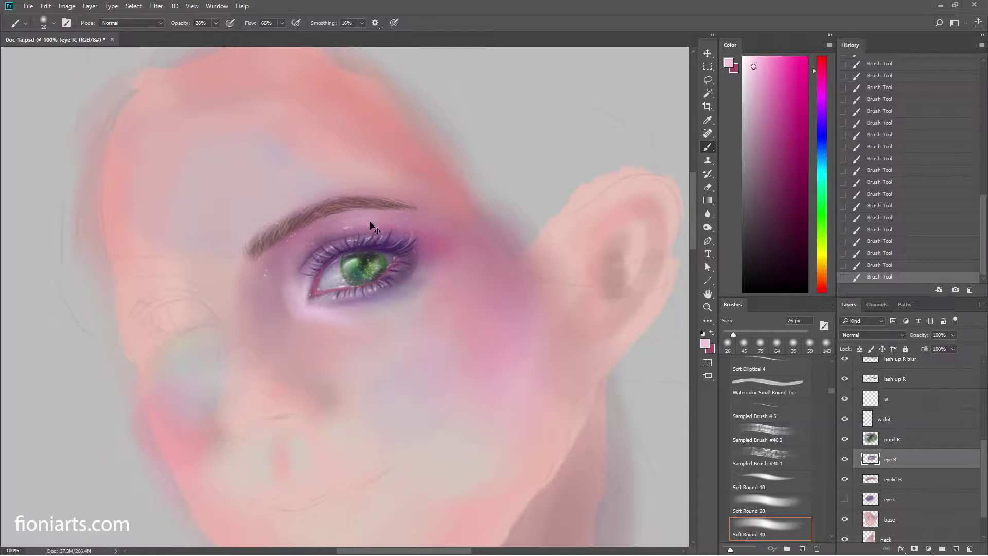
pyautogui.click(419, 223)
# Step: Compare the highlights using history and redo, then swap back to dark magenta
pyautogui.click(885, 253)
pyautogui.hotkey('ctrl', 'shift', 'z')
pyautogui.hotkey('ctrl', 'shift', 'z')
pyautogui.click(897, 255)
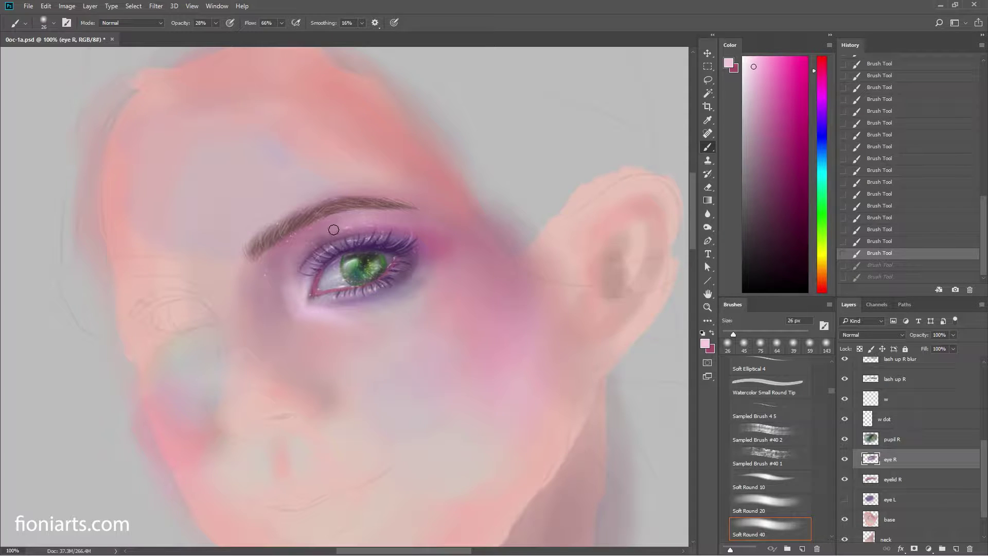
pyautogui.hotkey('ctrl', 'shift', 'z')
pyautogui.hotkey('ctrl', 'shift', 'z')
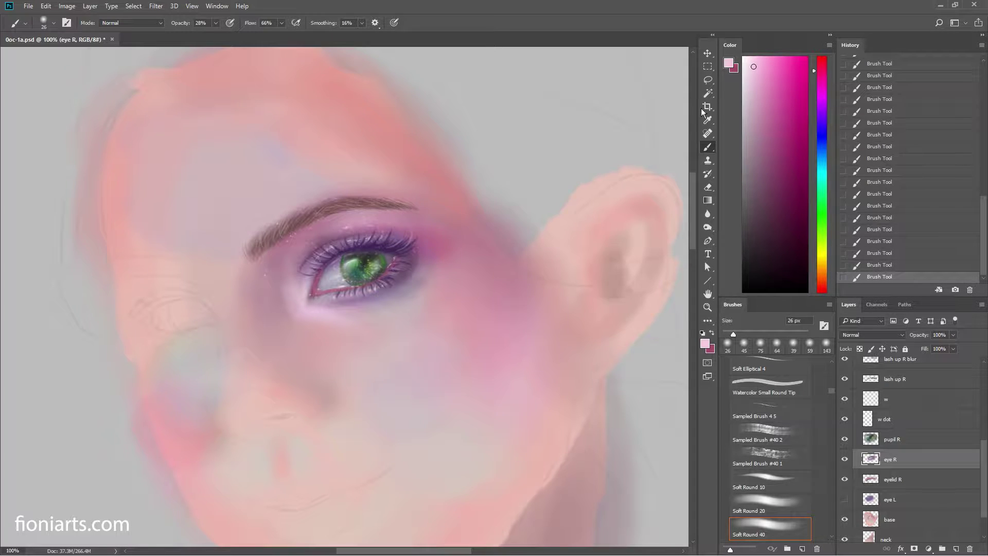
pyautogui.press('x')
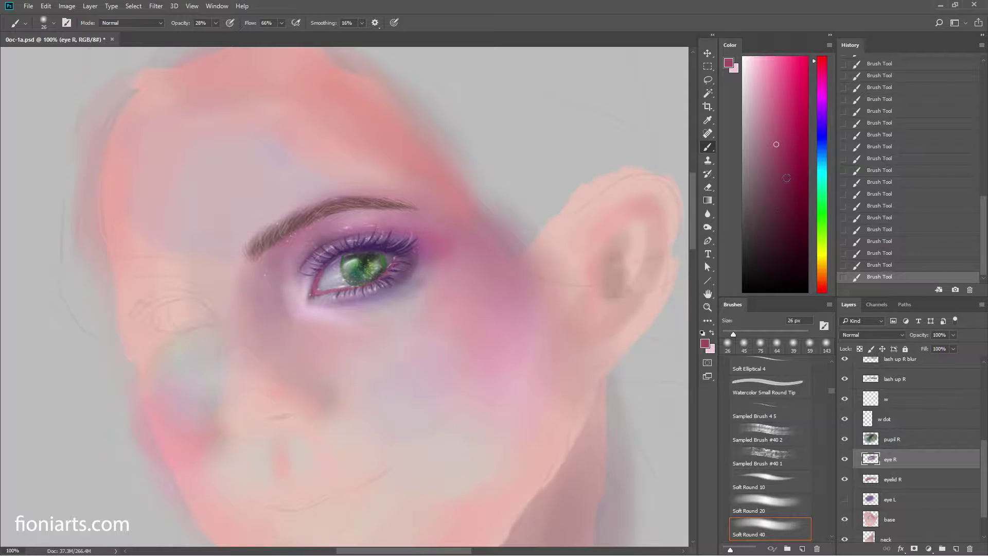
# Step: Try a darker crimson lash-line stroke, revert to an earlier Brush Tool state, and compare eye R
pyautogui.click(797, 161)
pyautogui.moveTo(343, 238); pyautogui.dragTo(355, 239)
pyautogui.click(901, 241)
pyautogui.click(896, 217)
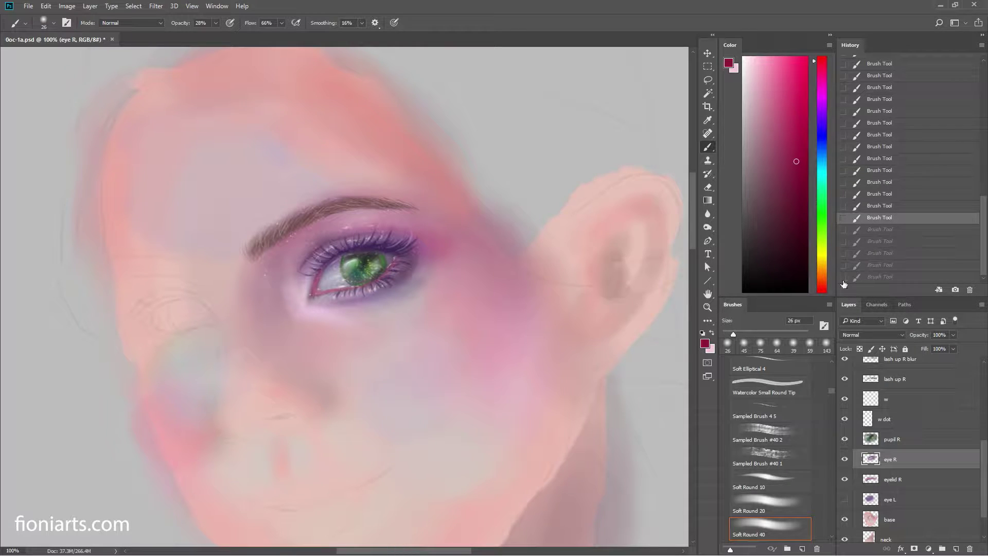
pyautogui.click(844, 460)
pyautogui.click(844, 460)
# Step: Lasso around the eyebrow and cut it onto its own layer with Layer via Cut
pyautogui.click(707, 79)
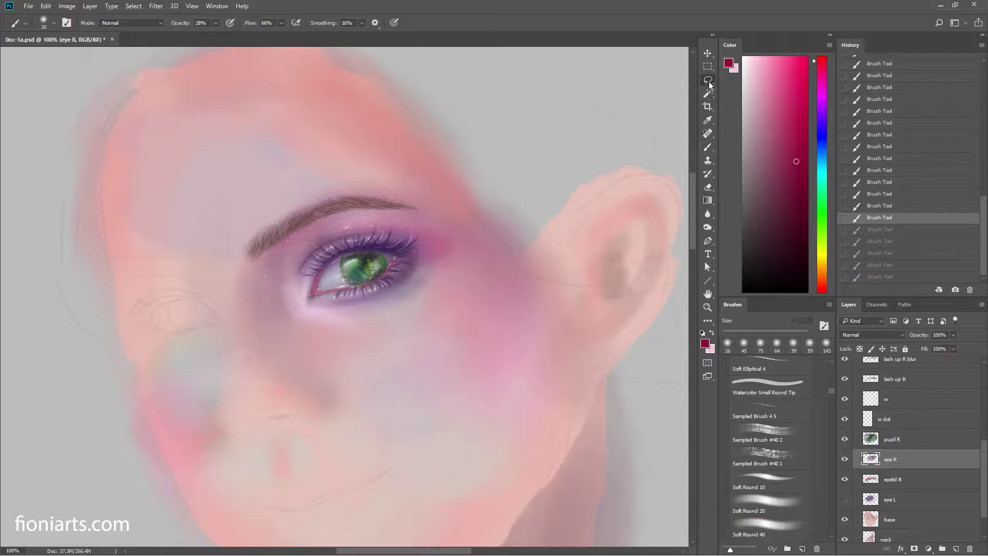
pyautogui.moveTo(383, 165); pyautogui.dragTo(307, 179)
pyautogui.moveTo(283, 227); pyautogui.dragTo(300, 238)
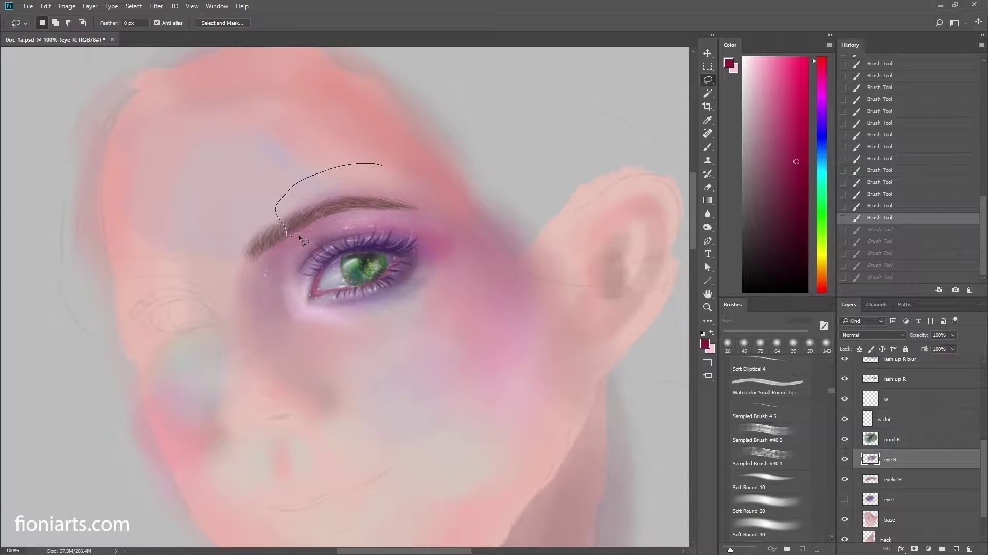
pyautogui.moveTo(421, 224); pyautogui.dragTo(442, 189)
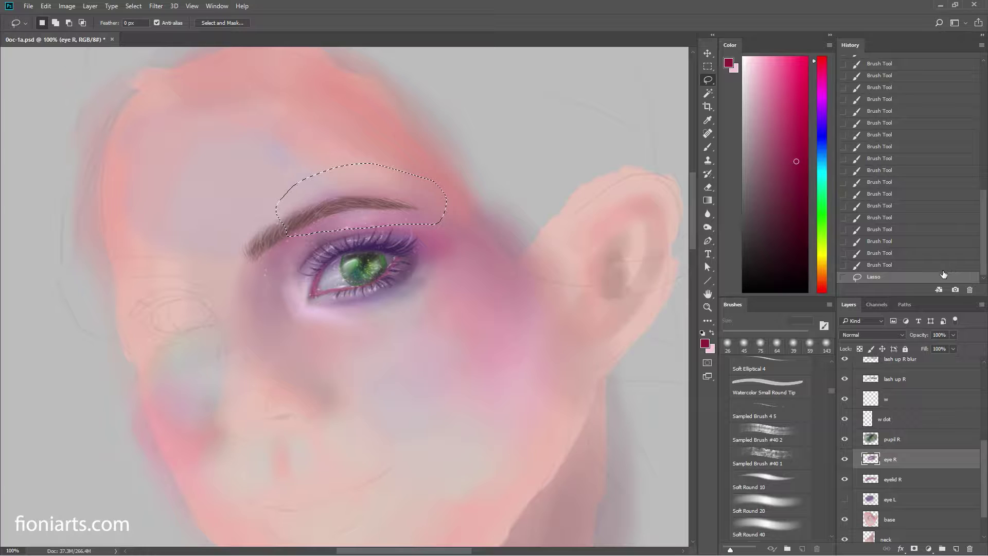
pyautogui.rightClick(384, 217)
pyautogui.click(419, 310)
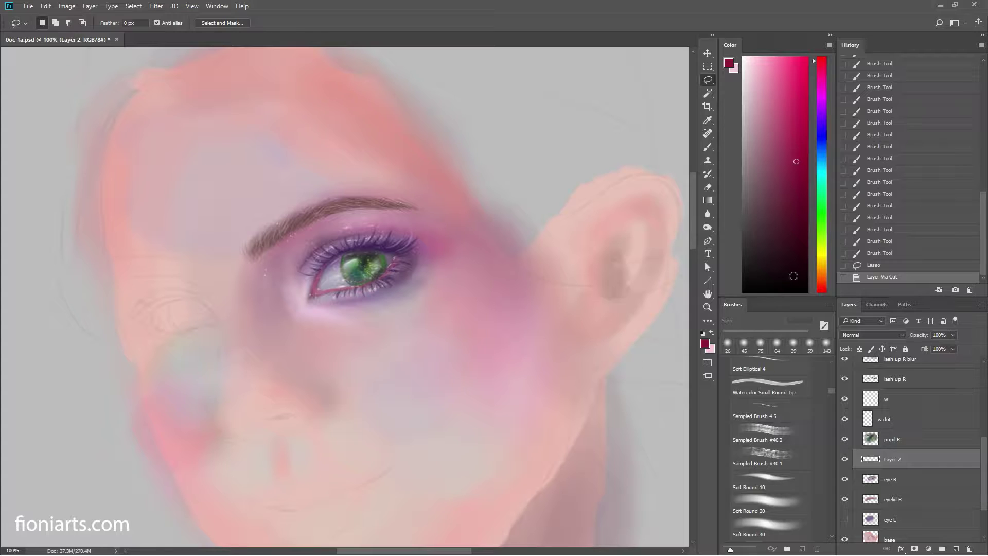
# Step: Move Layer 2 below the eye R layer and merge it down with Ctrl+E
pyautogui.click(869, 255)
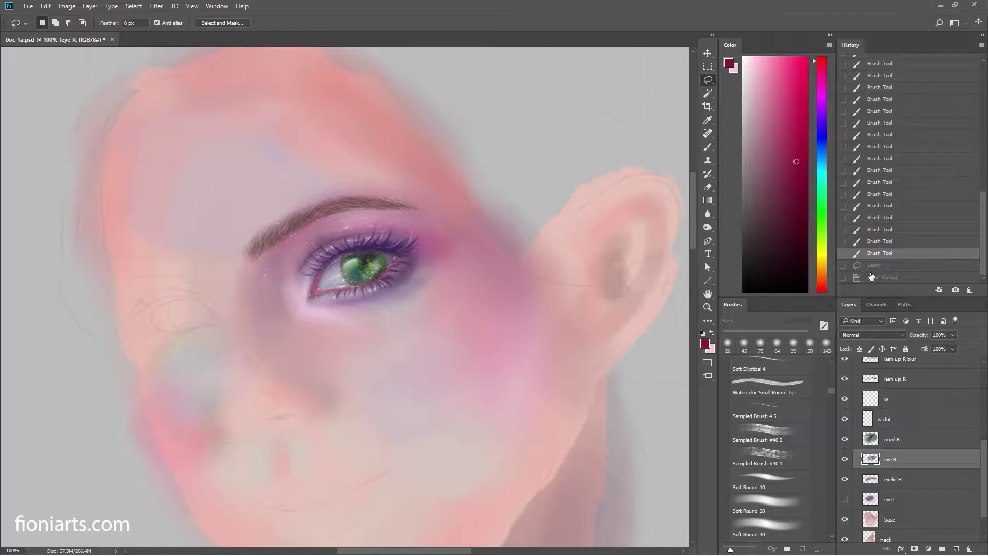
pyautogui.click(871, 277)
pyautogui.moveTo(892, 458); pyautogui.dragTo(845, 482)
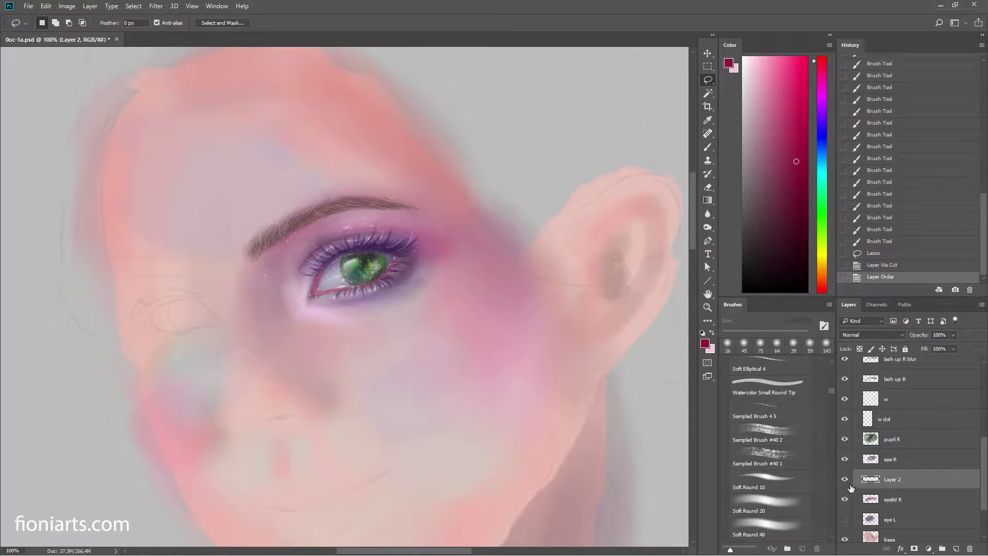
pyautogui.click(845, 482)
pyautogui.hotkey('ctrl', 'e')
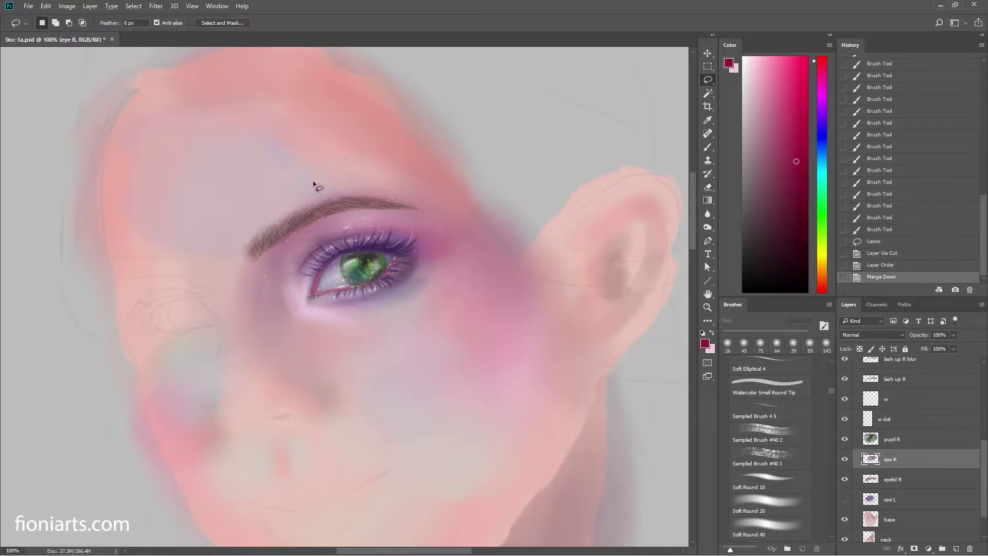
pyautogui.press('b')
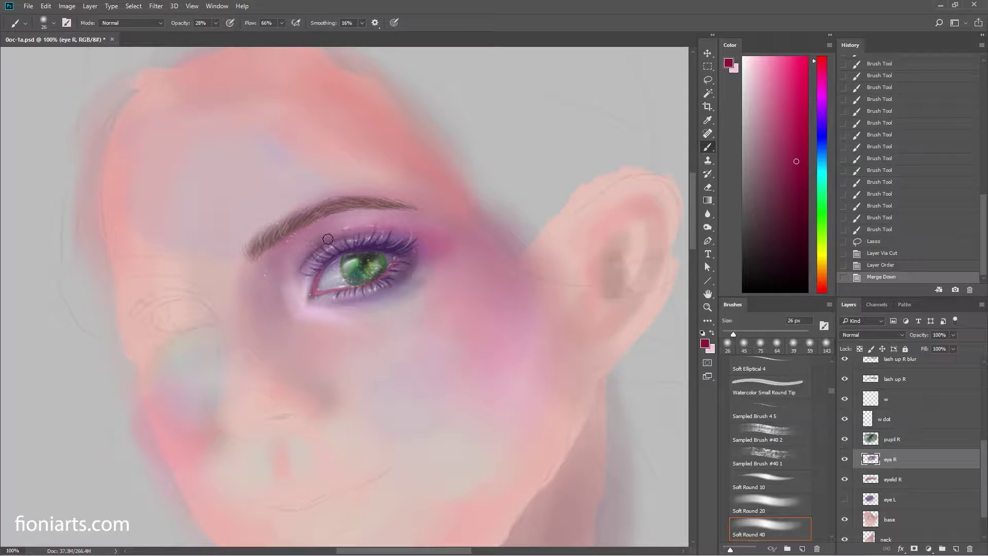
# Step: On the eyelid R layer, paint dark magenta and light pink strokes over the upper eyelid
pyautogui.hotkey('alt', '[')
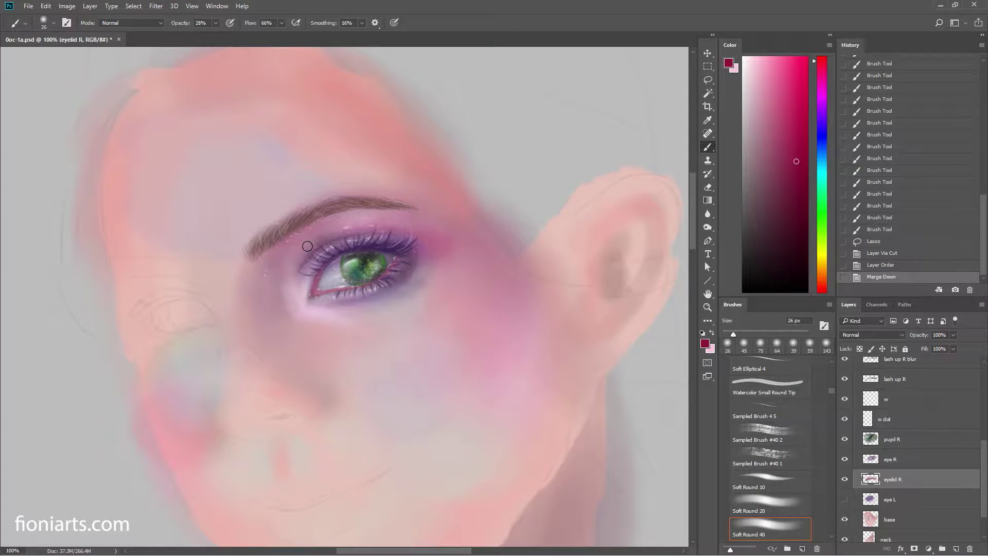
pyautogui.moveTo(304, 258)
pyautogui.mouseDown()
pyautogui.moveTo(352, 237)
pyautogui.moveTo(346, 223)
pyautogui.mouseUp()
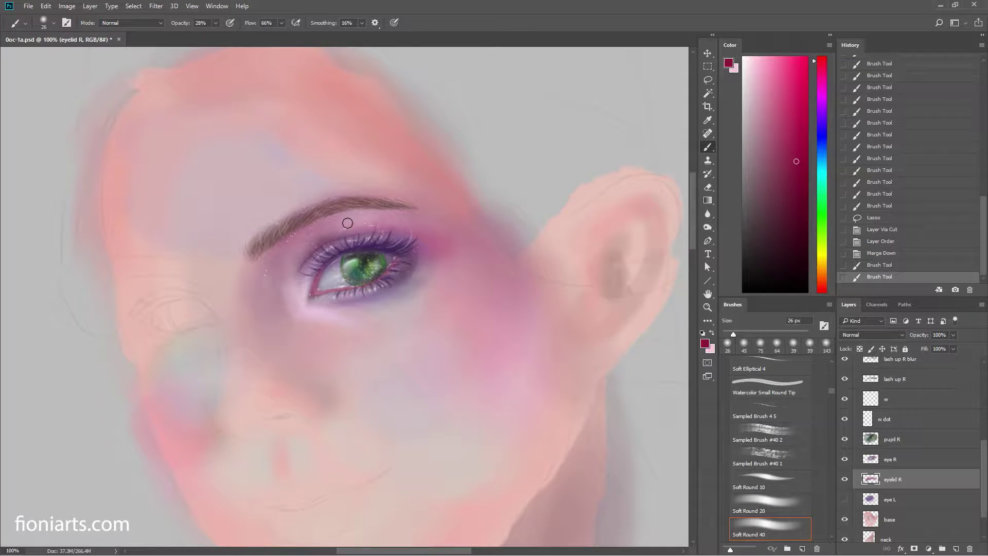
pyautogui.press('x')
pyautogui.moveTo(312, 242)
pyautogui.mouseDown()
pyautogui.moveTo(325, 236)
pyautogui.moveTo(302, 249)
pyautogui.moveTo(355, 221)
pyautogui.mouseUp()
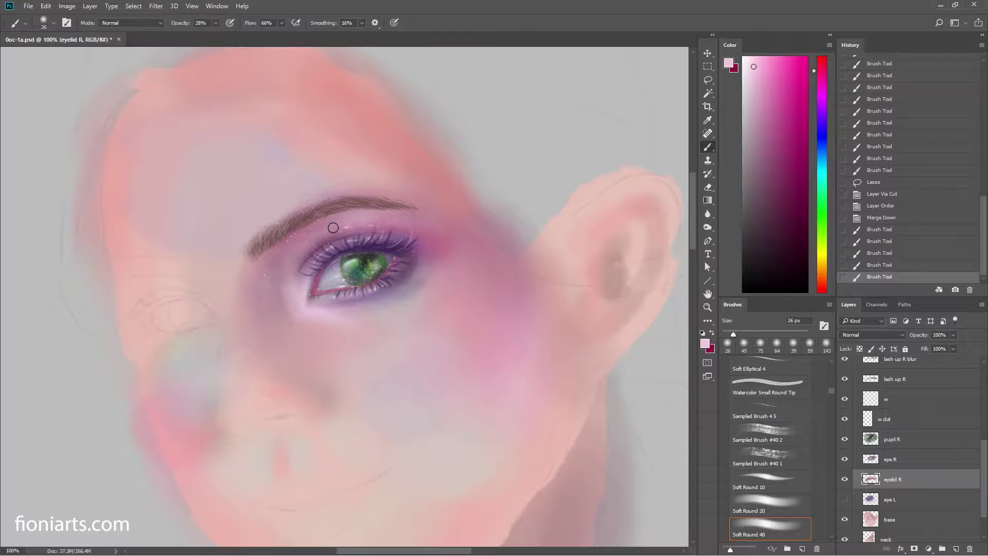
pyautogui.press('x')
# Step: Darken and refine the upper lash line using the 8 px graphite brush
pyautogui.rightClick(329, 240)
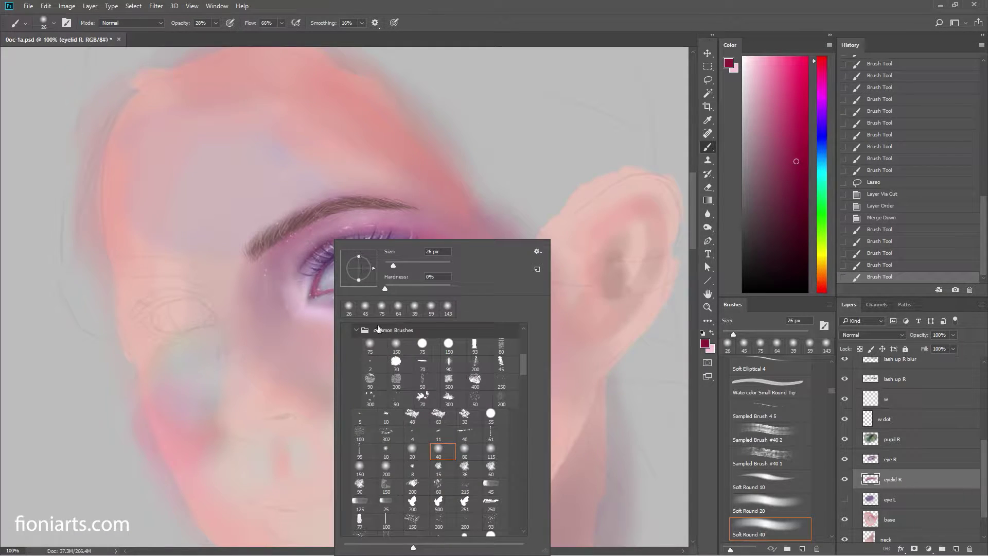
pyautogui.click(413, 470)
pyautogui.press('Return')
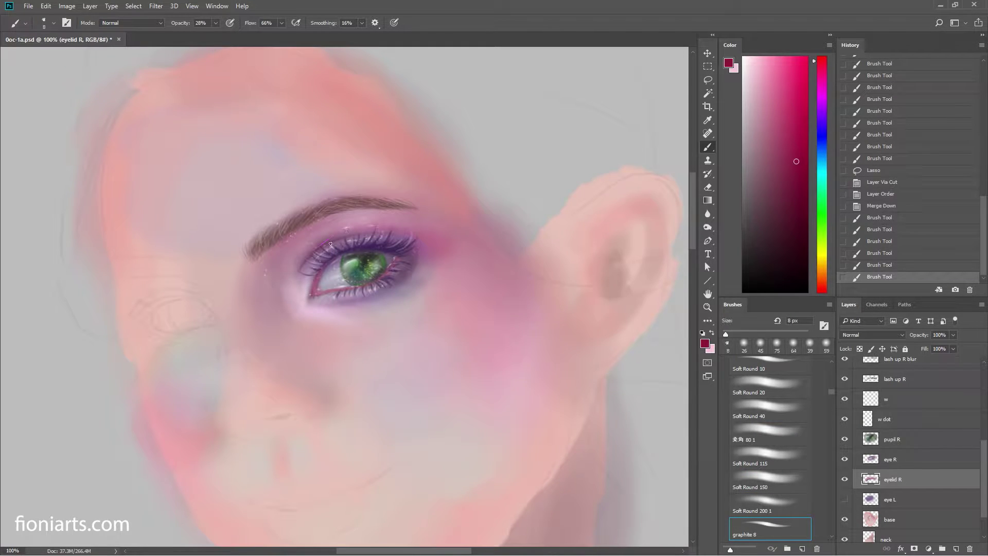
pyautogui.click(790, 172)
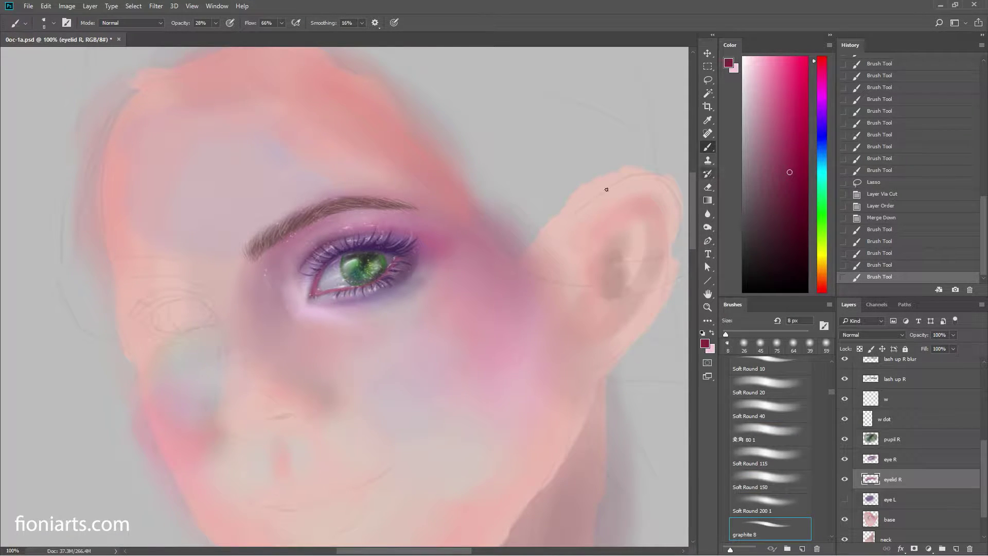
pyautogui.moveTo(298, 266); pyautogui.dragTo(342, 236)
pyautogui.moveTo(343, 237); pyautogui.dragTo(419, 230)
# Step: Set brush opacity to 45% with a lighter pink paint colour
pyautogui.keyDown('alt'); pyautogui.click(442, 240); pyautogui.keyUp('alt')
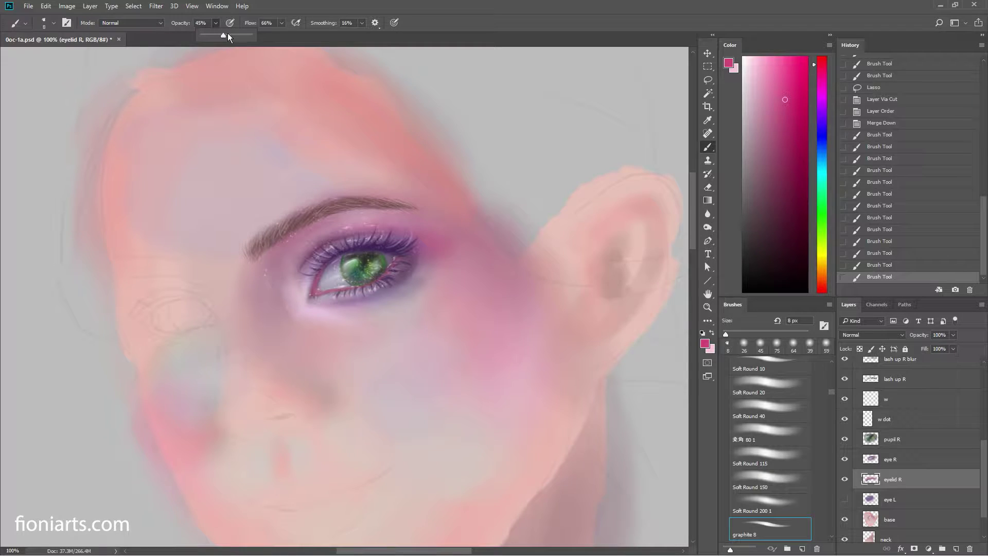
pyautogui.click(319, 240)
pyautogui.click(781, 78)
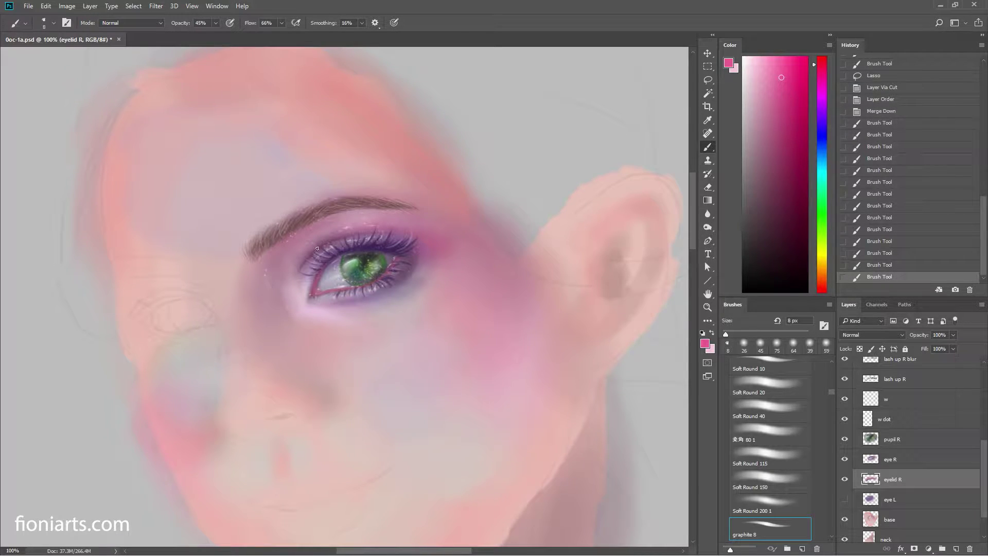
# Step: Paint very light pink strokes along the upper eyelid, then try magenta, bright pink and maroon
pyautogui.moveTo(317, 248); pyautogui.dragTo(398, 233)
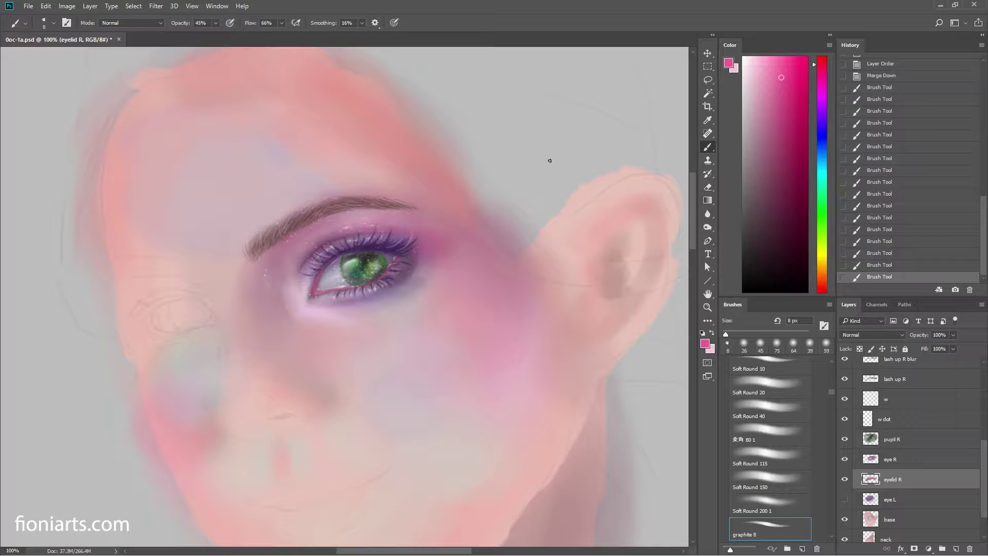
pyautogui.click(781, 59)
pyautogui.moveTo(316, 248); pyautogui.dragTo(405, 235)
pyautogui.click(783, 160)
pyautogui.click(783, 81)
pyautogui.click(785, 185)
# Step: Enlarge the graphite brush to 36 px
pyautogui.rightClick(361, 240)
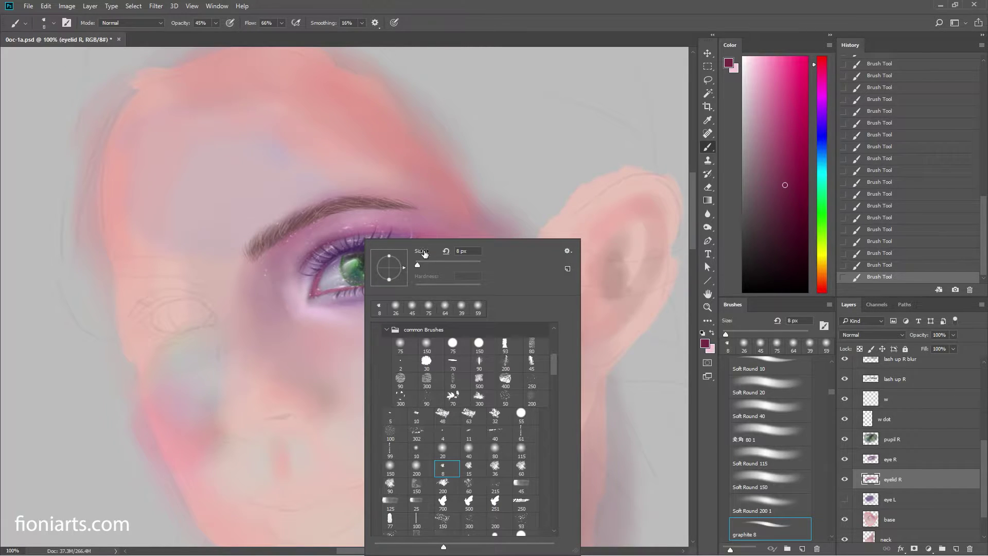
pyautogui.moveTo(419, 265); pyautogui.dragTo(426, 265)
pyautogui.press('Return')
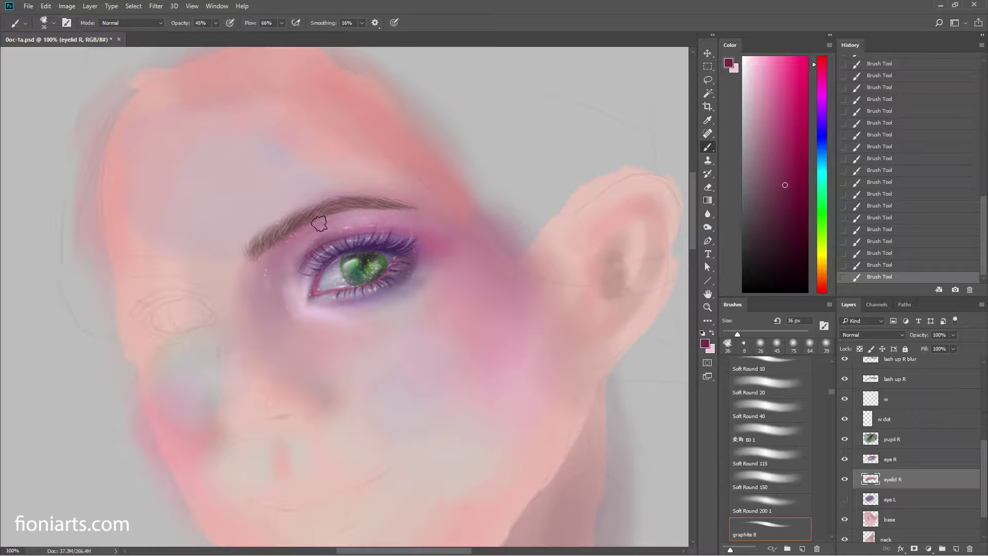
# Step: On the base layer, set the brush to 61 px at 21% opacity
pyautogui.click(890, 516)
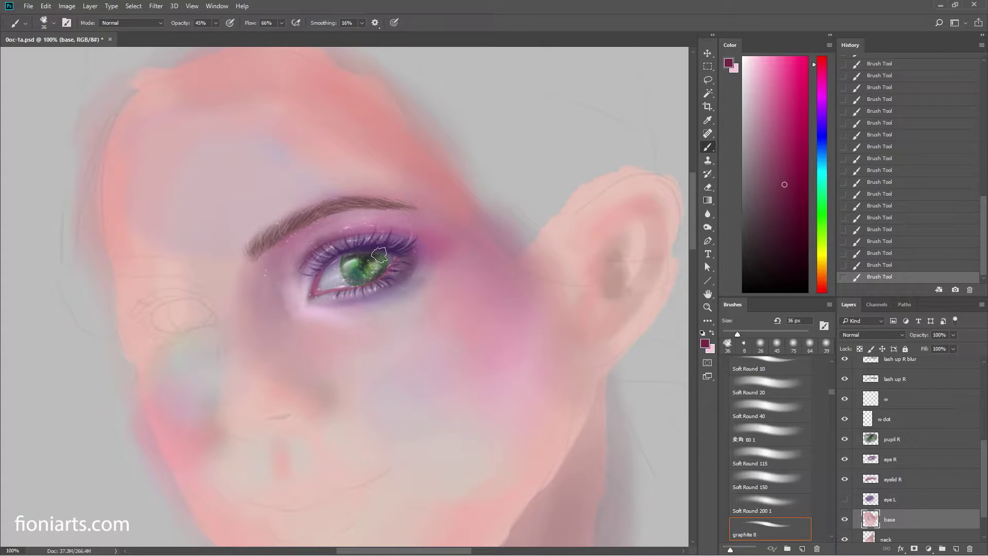
pyautogui.rightClick(390, 241)
pyautogui.moveTo(451, 265); pyautogui.dragTo(456, 265)
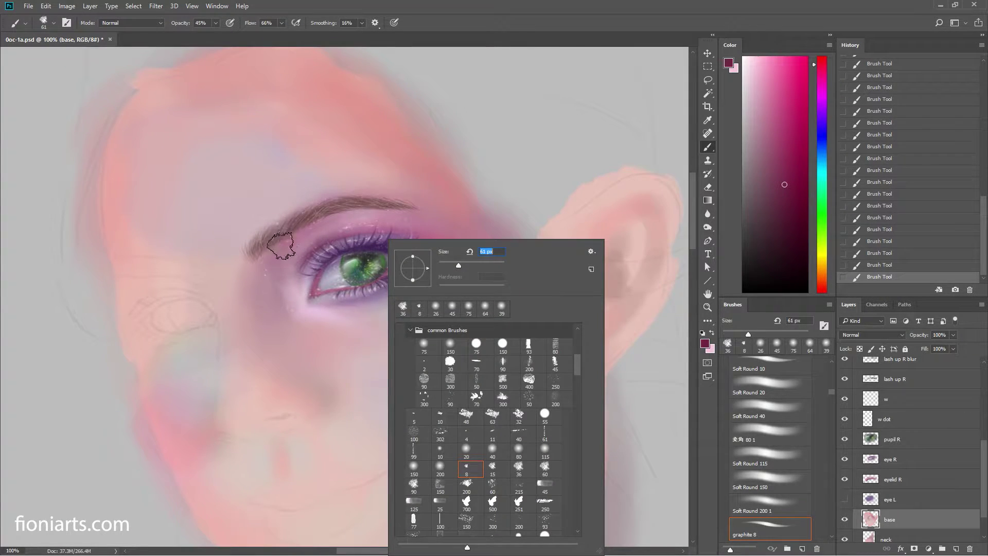
pyautogui.click(276, 238)
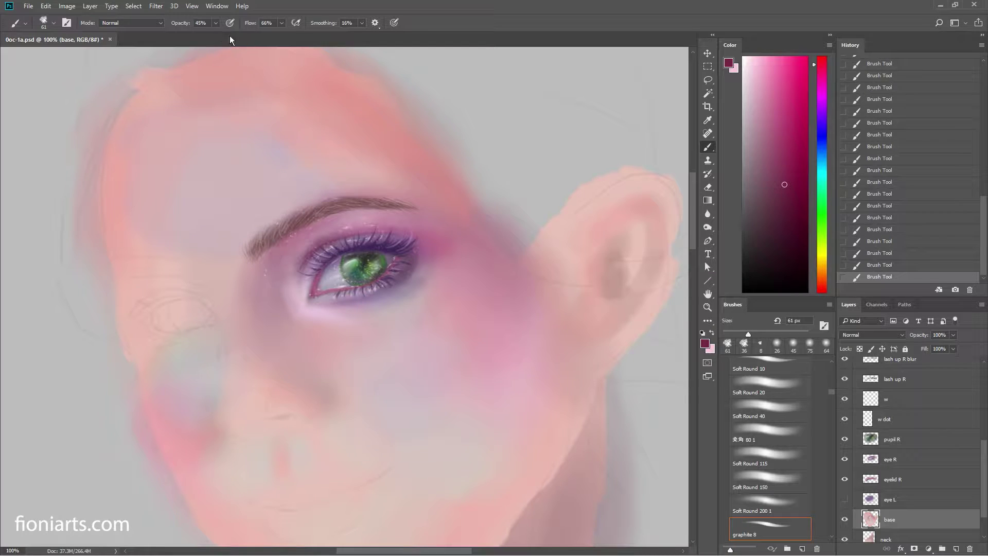
pyautogui.moveTo(206, 35); pyautogui.dragTo(203, 36)
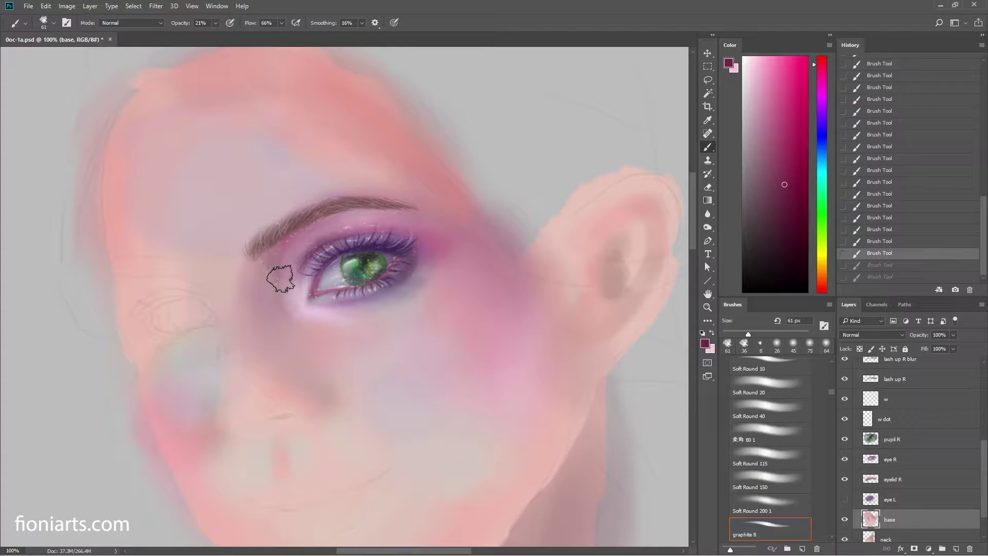
# Step: Paint a faint stroke near the inner eye corner and extend the skin pink higher on the ear
pyautogui.moveTo(289, 287); pyautogui.dragTo(261, 241)
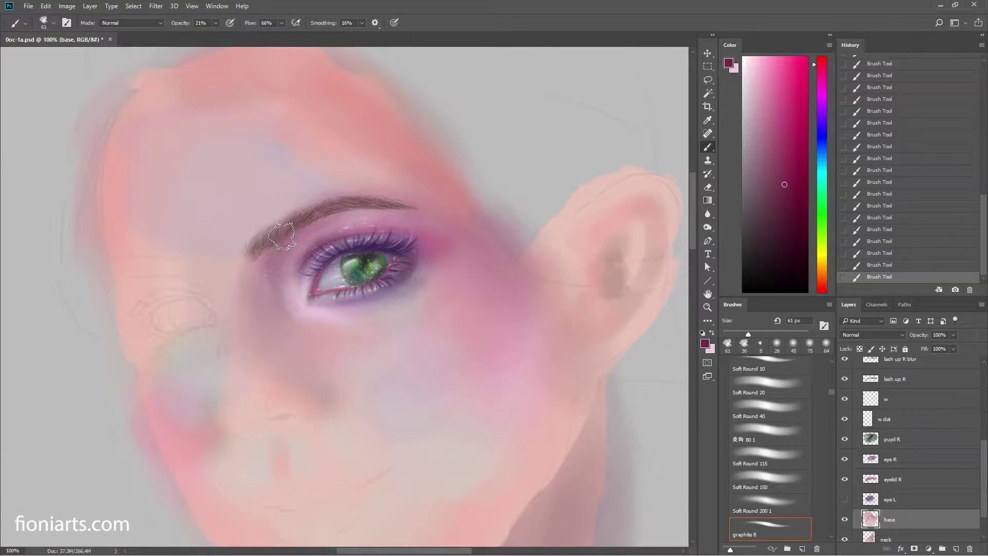
pyautogui.moveTo(631, 168); pyautogui.dragTo(640, 196)
pyautogui.moveTo(984, 449); pyautogui.dragTo(984, 391)
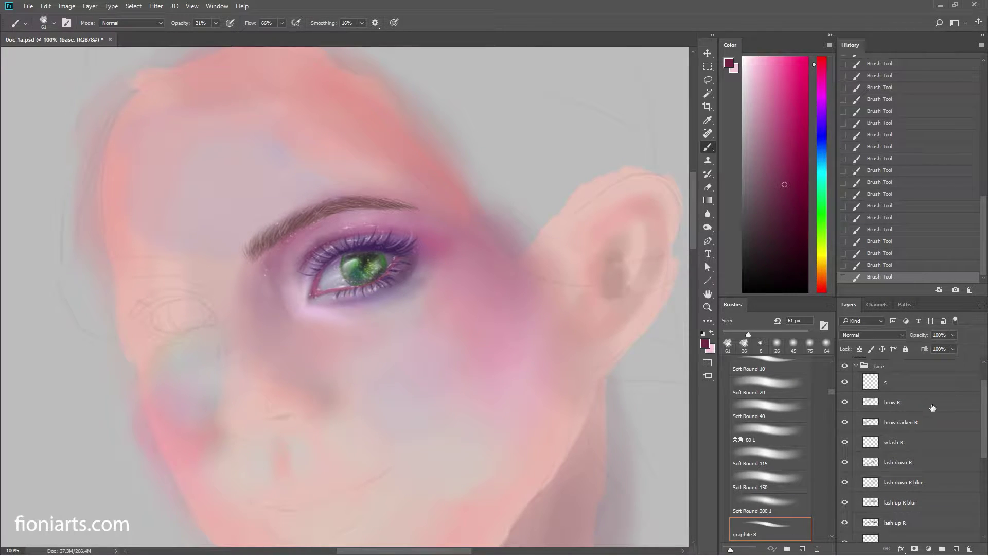
# Step: On the brow darken R layer, set the eraser to 40 px, then shrink it to 21 px
pyautogui.click(923, 423)
pyautogui.press('e')
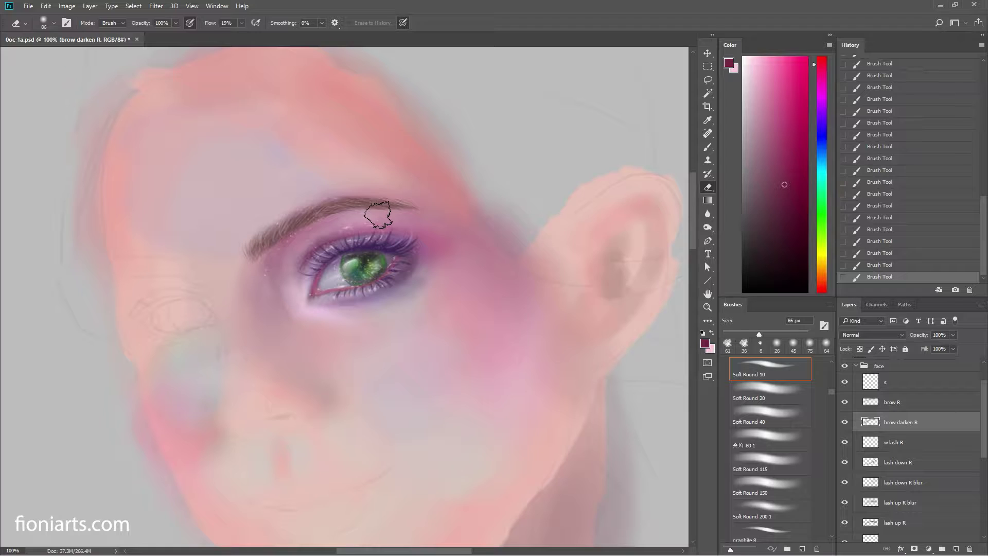
pyautogui.rightClick(379, 213)
pyautogui.doubleClick(481, 230)
pyautogui.write('40')
pyautogui.press('Return')
pyautogui.click(410, 217)
pyautogui.rightClick(409, 217)
pyautogui.moveTo(473, 237); pyautogui.dragTo(470, 237)
# Step: Erase and shorten the brow tail on the brow darken R and brow R layers
pyautogui.click(399, 211)
pyautogui.click(411, 213)
pyautogui.click(407, 214)
pyautogui.click(374, 211)
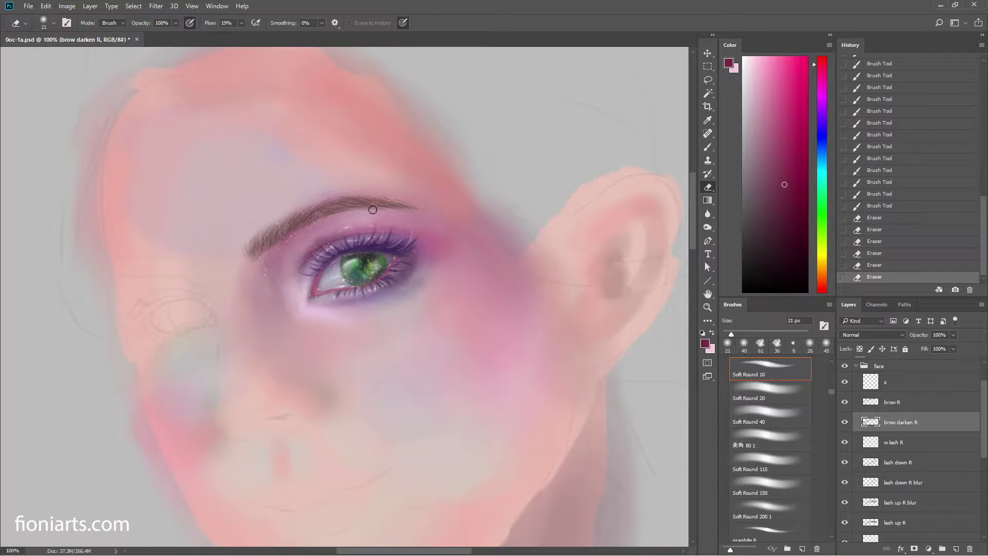
pyautogui.click(931, 404)
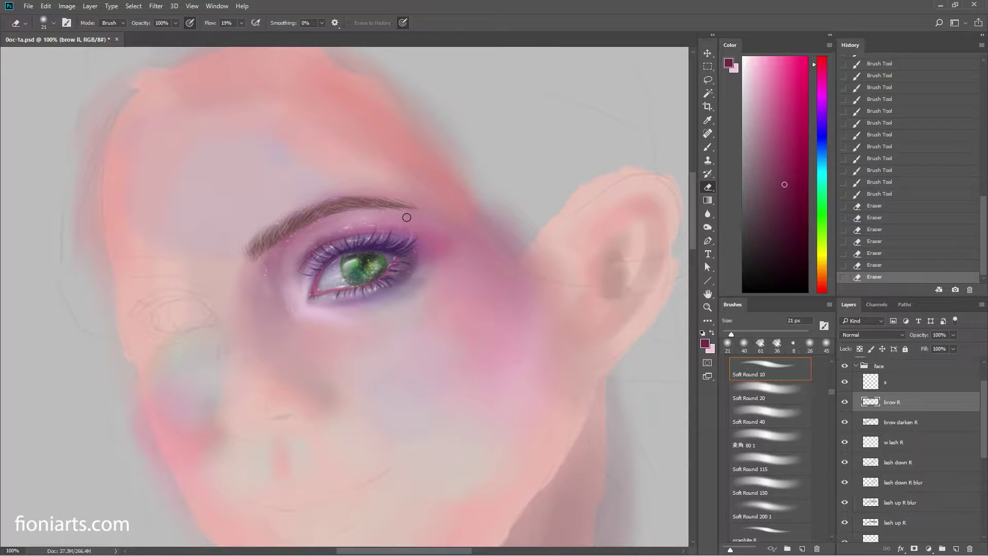
pyautogui.moveTo(401, 212)
pyautogui.mouseDown()
pyautogui.moveTo(359, 212)
pyautogui.moveTo(432, 211)
pyautogui.mouseUp()
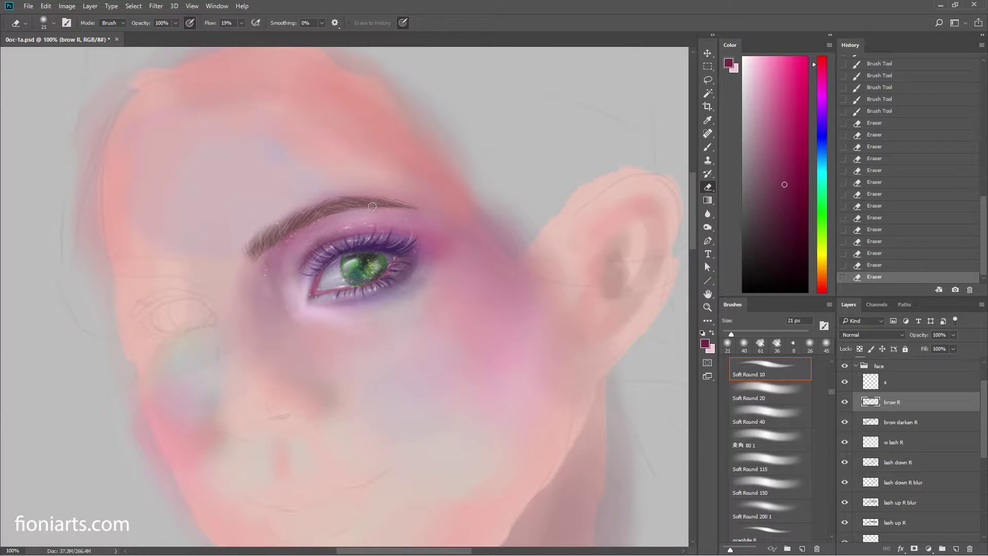
pyautogui.moveTo(360, 211)
pyautogui.mouseDown()
pyautogui.moveTo(352, 212)
pyautogui.moveTo(392, 208)
pyautogui.moveTo(354, 216)
pyautogui.mouseUp()
# Step: On brow R, pick magenta tones, size the brush to 40 px, and revert to an earlier eraser step
pyautogui.click(921, 423)
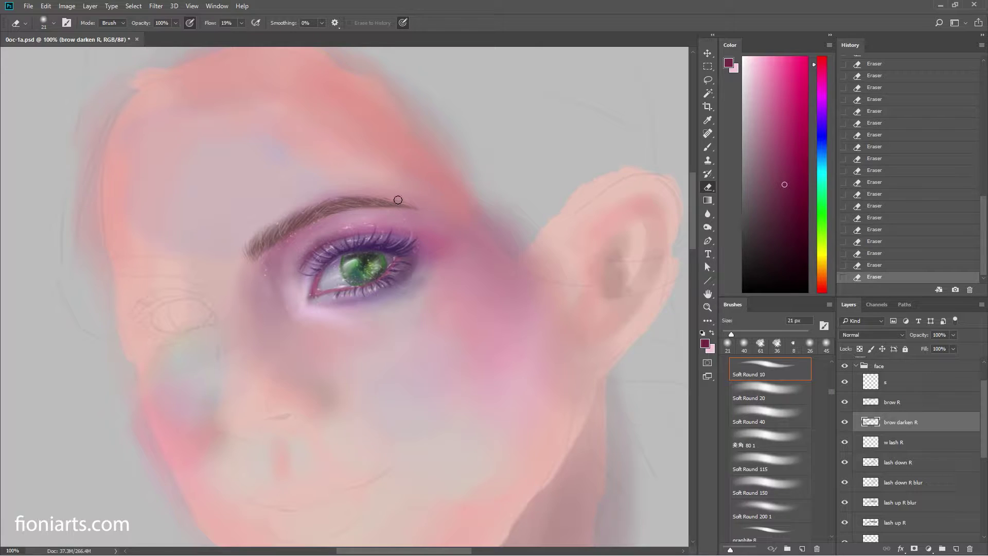
pyautogui.click(905, 404)
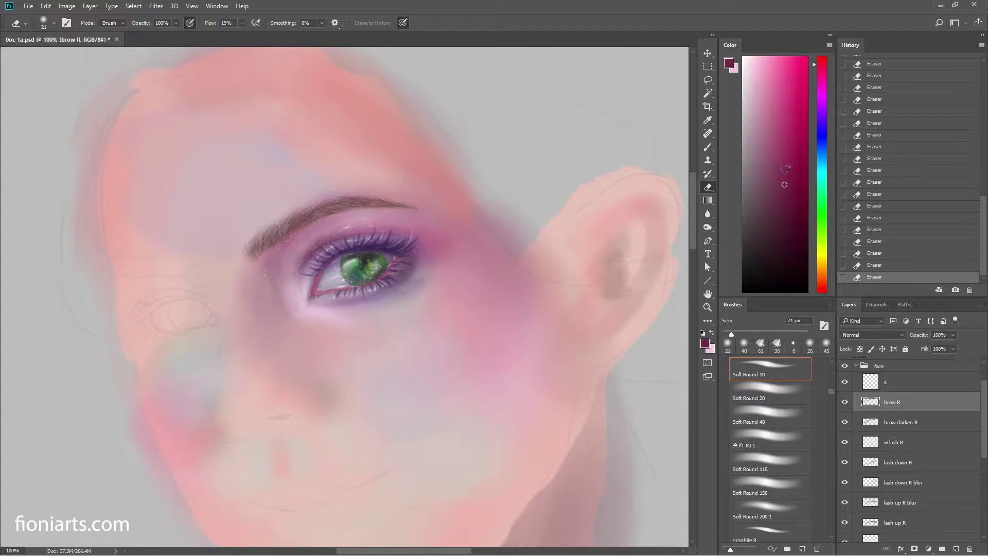
pyautogui.click(784, 169)
pyautogui.rightClick(420, 227)
pyautogui.moveTo(479, 253); pyautogui.dragTo(487, 254)
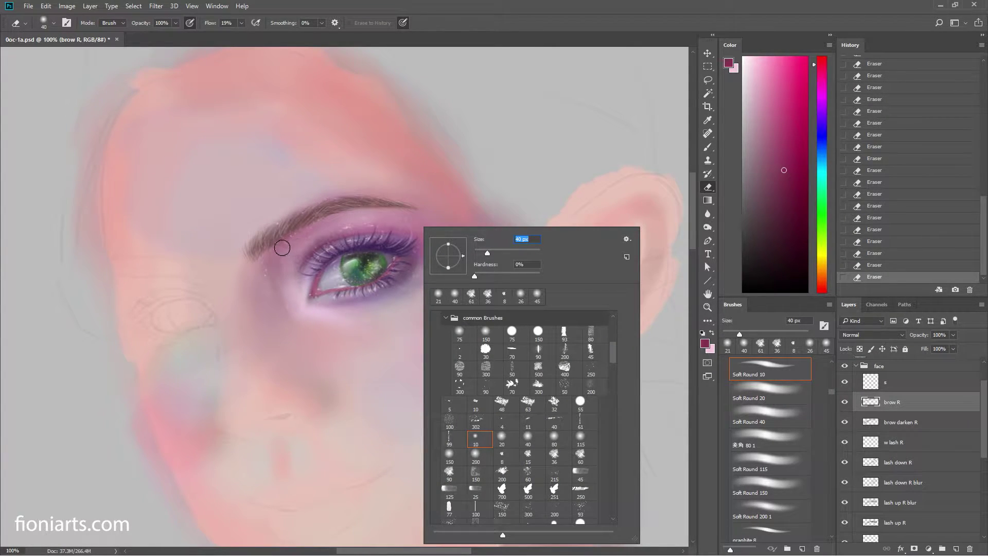
pyautogui.press('Return')
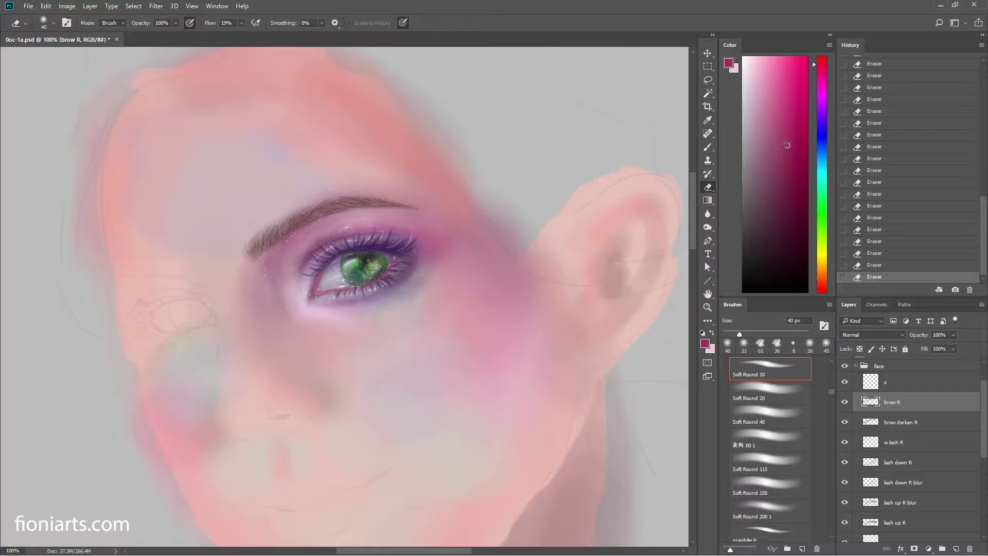
pyautogui.click(793, 145)
pyautogui.click(887, 231)
pyautogui.click(886, 245)
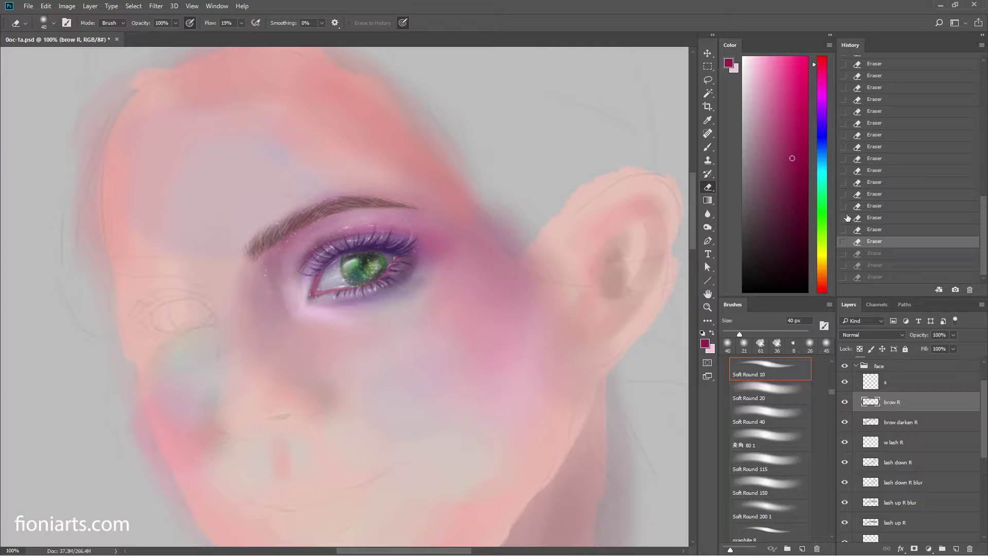
# Step: Try strokes near the inner brow with the 80 px soft round brush, then undo them
pyautogui.press('b')
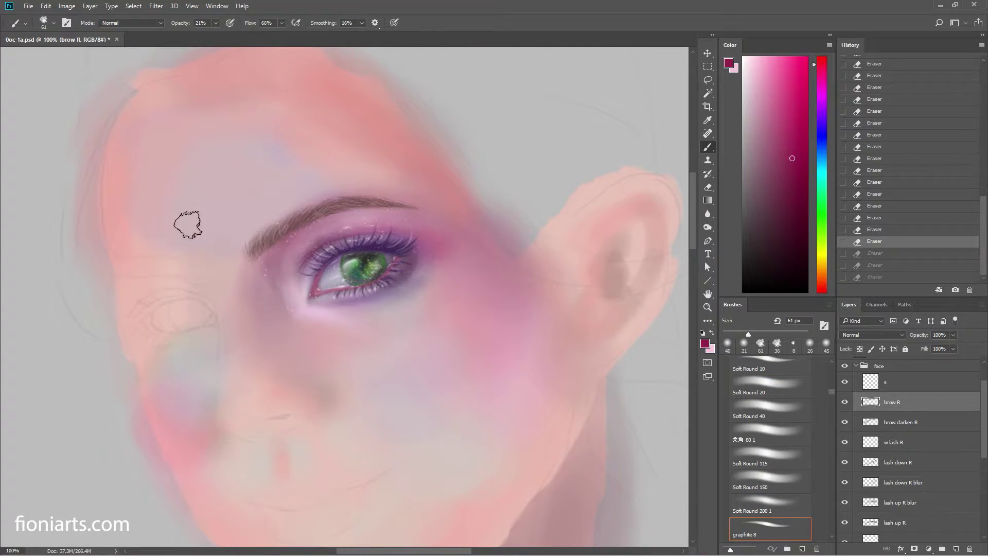
pyautogui.moveTo(286, 243); pyautogui.dragTo(276, 250)
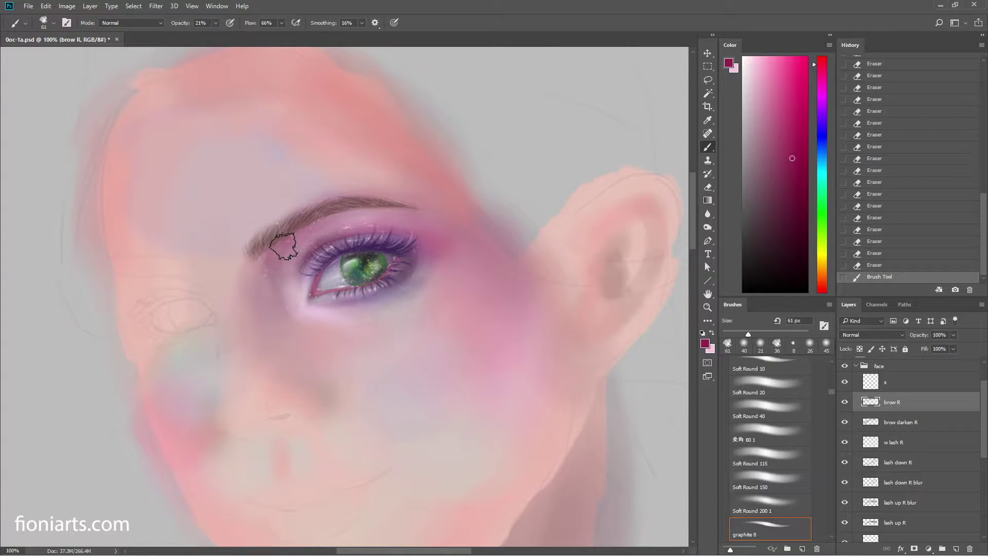
pyautogui.hotkey('ctrl', 'z')
pyautogui.hotkey('ctrl', 'z')
pyautogui.hotkey('ctrl', 'z')
pyautogui.rightClick(297, 234)
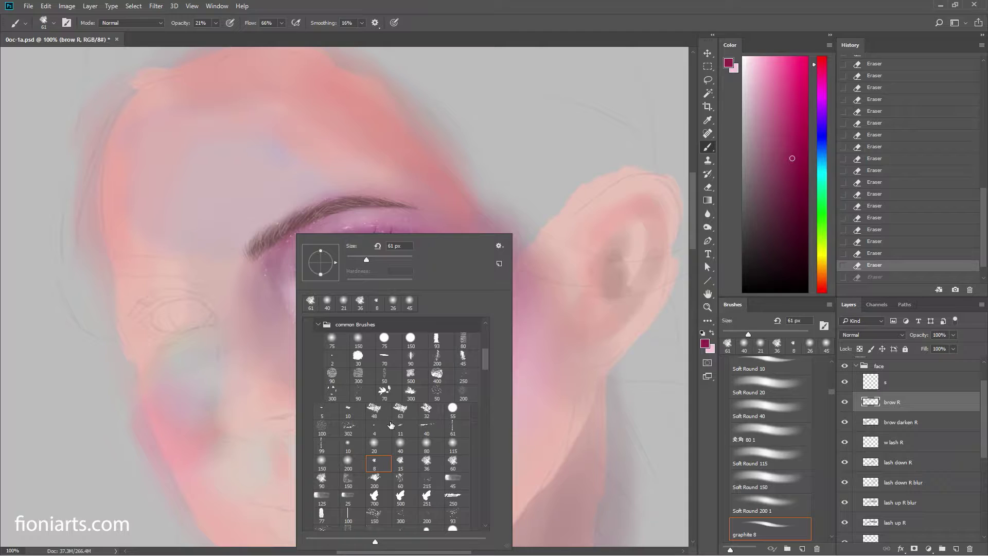
pyautogui.click(427, 446)
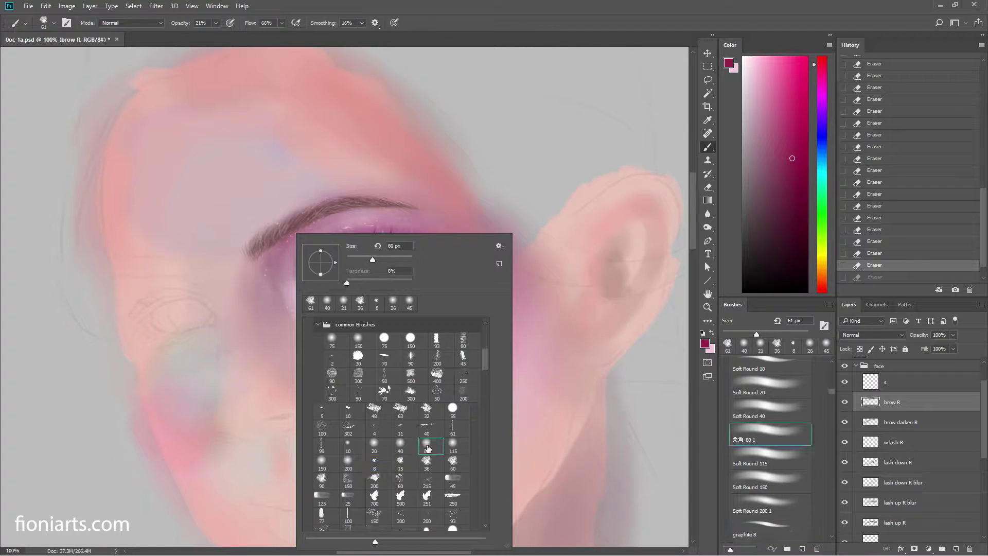
pyautogui.click(251, 252)
pyautogui.moveTo(249, 261); pyautogui.dragTo(277, 251)
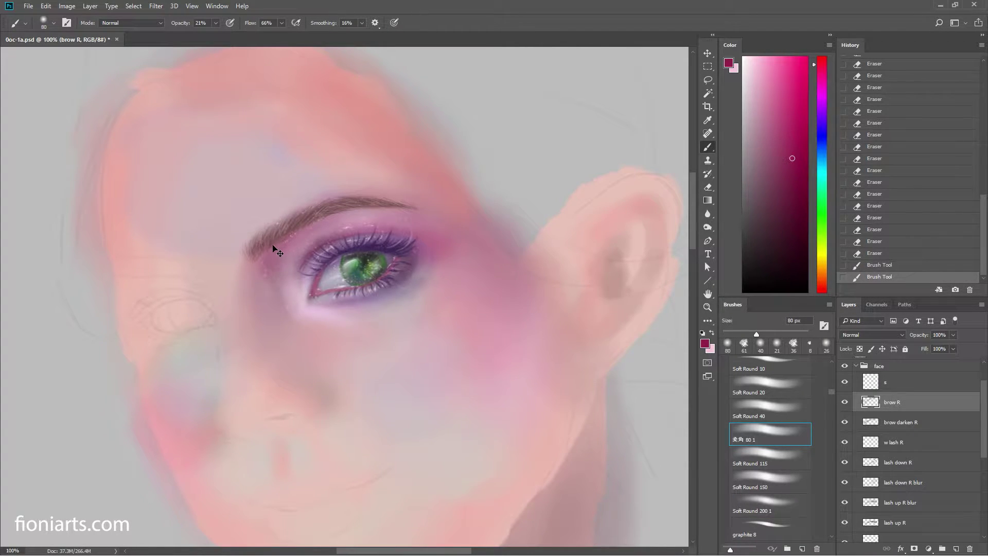
pyautogui.click(871, 254)
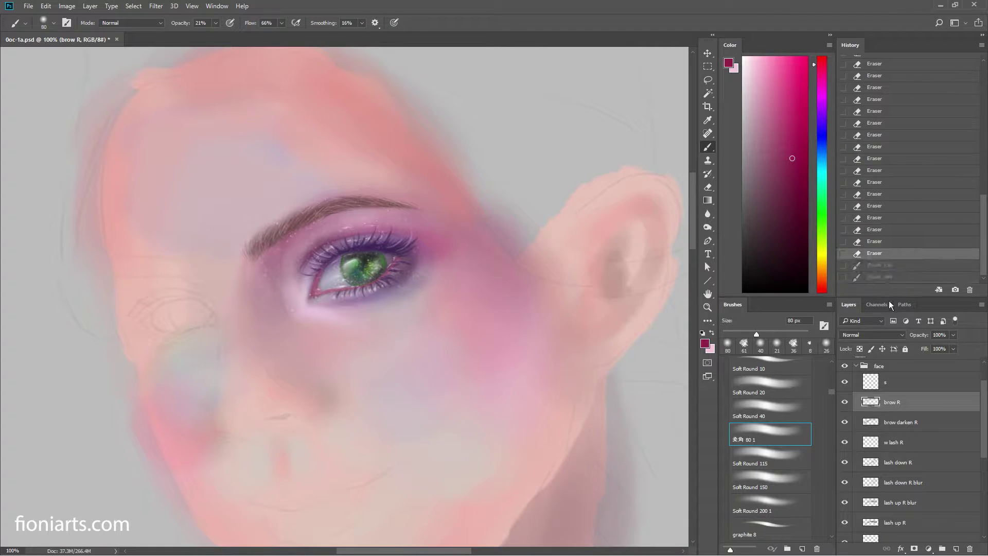
pyautogui.moveTo(983, 456); pyautogui.dragTo(983, 516)
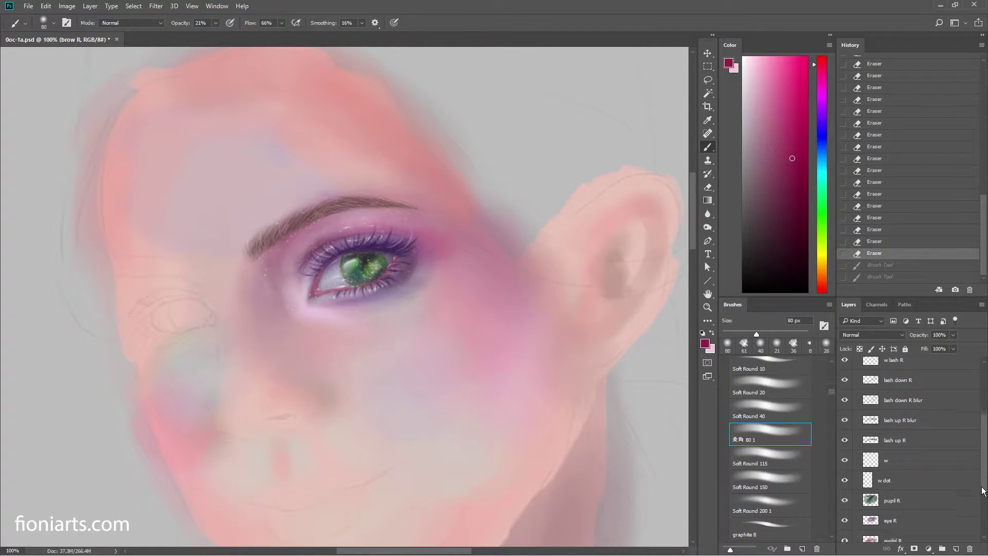
# Step: On the base layer, paint soft strokes near the brow and inner eye corner at 47 px and 72 px
pyautogui.click(909, 516)
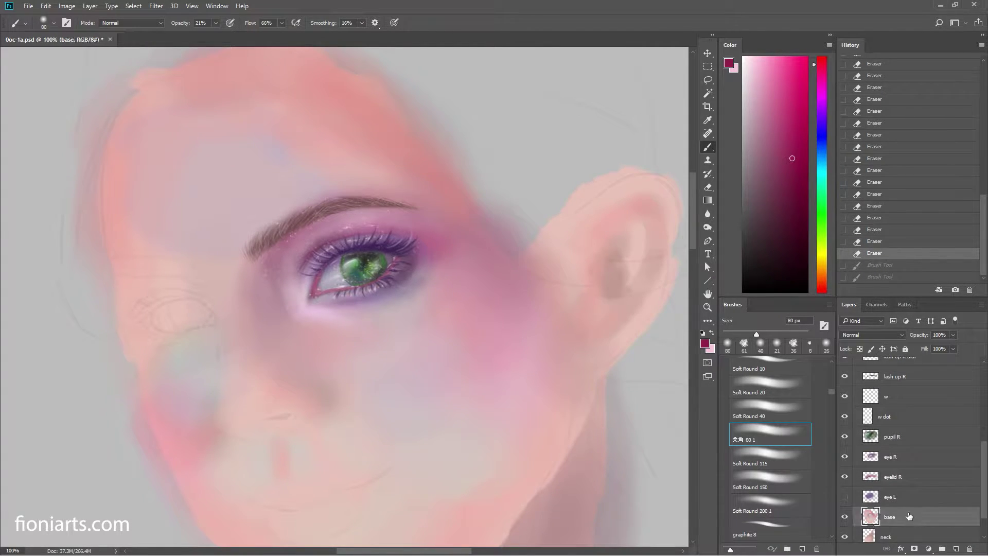
pyautogui.moveTo(276, 222)
pyautogui.mouseDown()
pyautogui.moveTo(266, 271)
pyautogui.moveTo(275, 295)
pyautogui.moveTo(266, 277)
pyautogui.mouseUp()
pyautogui.rightClick(266, 277)
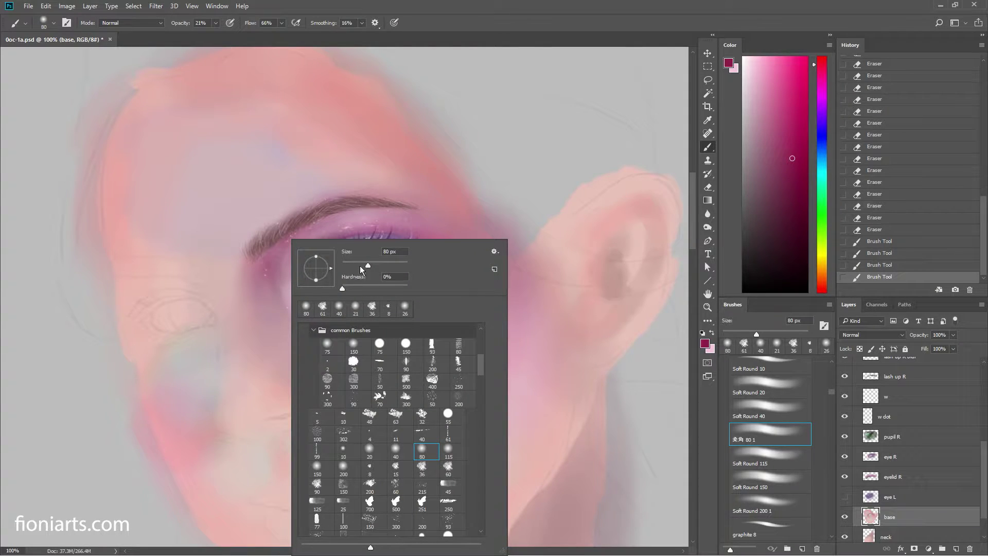
pyautogui.click(360, 265)
pyautogui.click(274, 281)
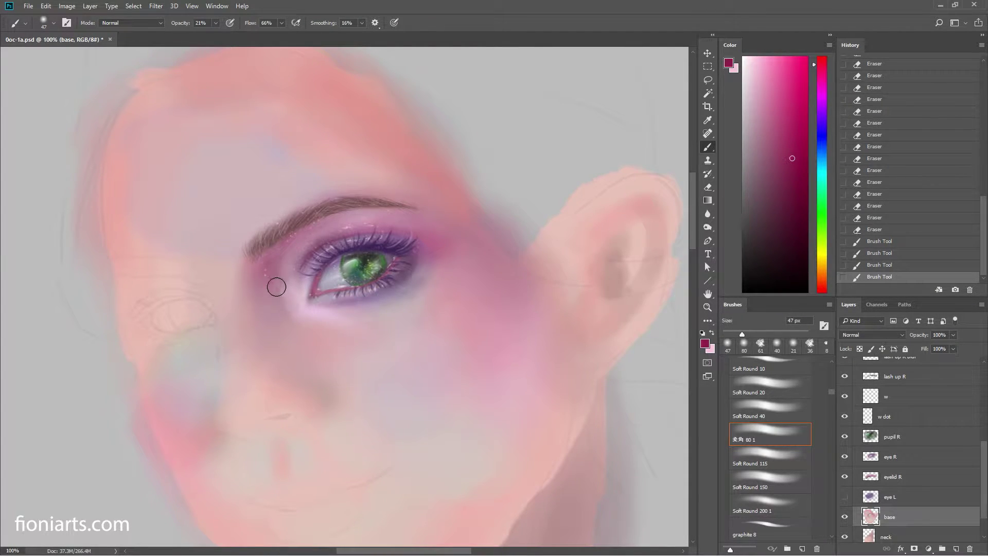
pyautogui.moveTo(277, 287); pyautogui.dragTo(271, 304)
pyautogui.rightClick(278, 282)
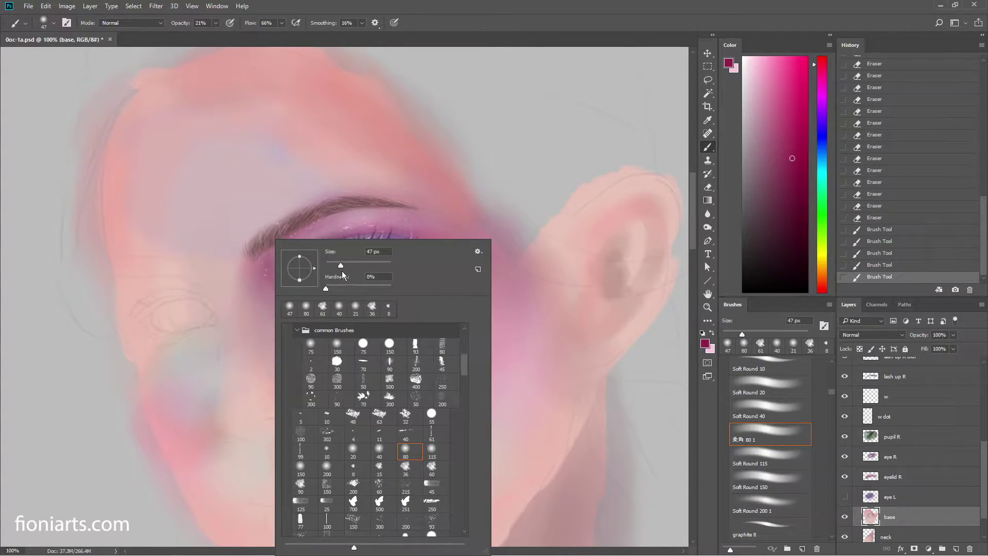
pyautogui.moveTo(341, 265); pyautogui.dragTo(349, 265)
pyautogui.click(254, 281)
pyautogui.moveTo(269, 298); pyautogui.dragTo(296, 305)
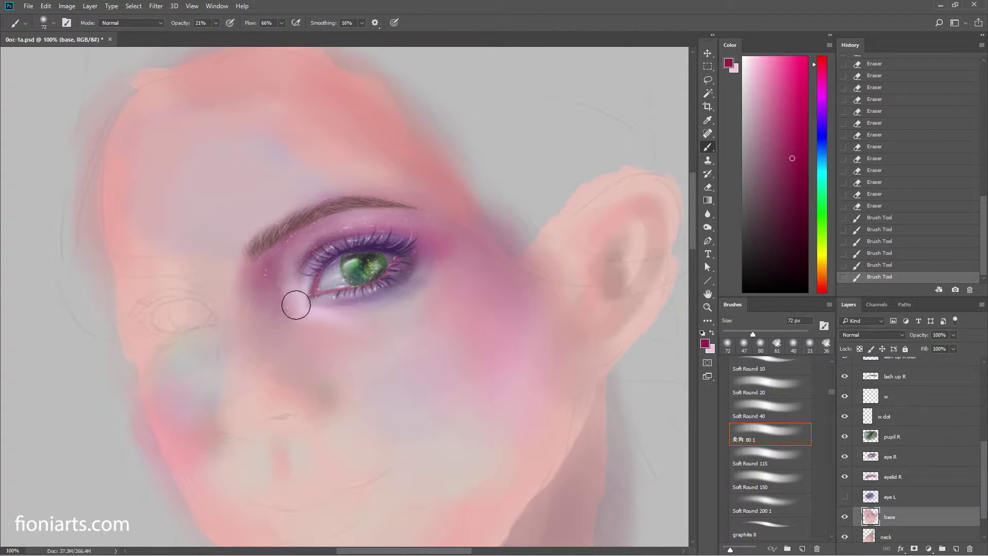
# Step: Paint faint strokes around the eye at 92 px, then mix a light pink-magenta colour
pyautogui.rightClick(503, 267)
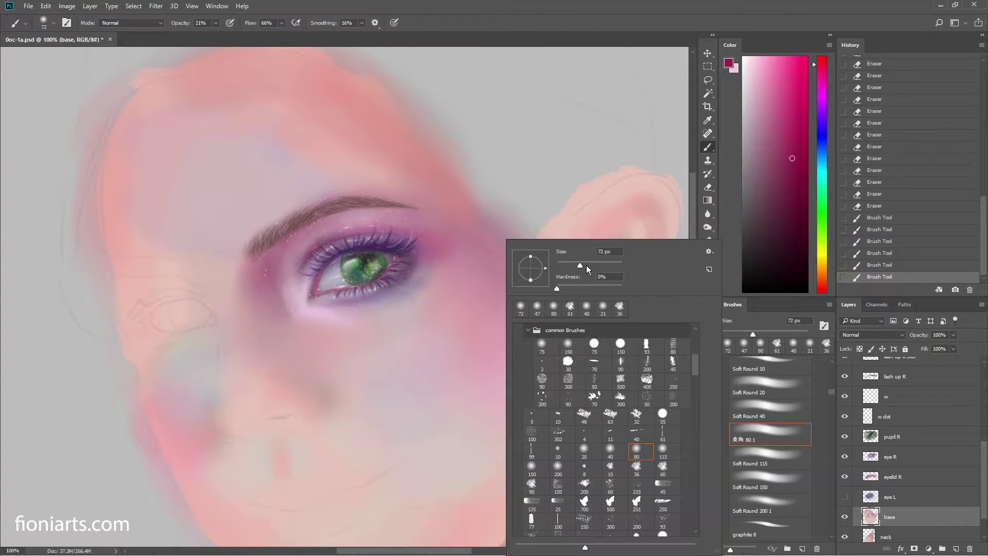
pyautogui.click(437, 261)
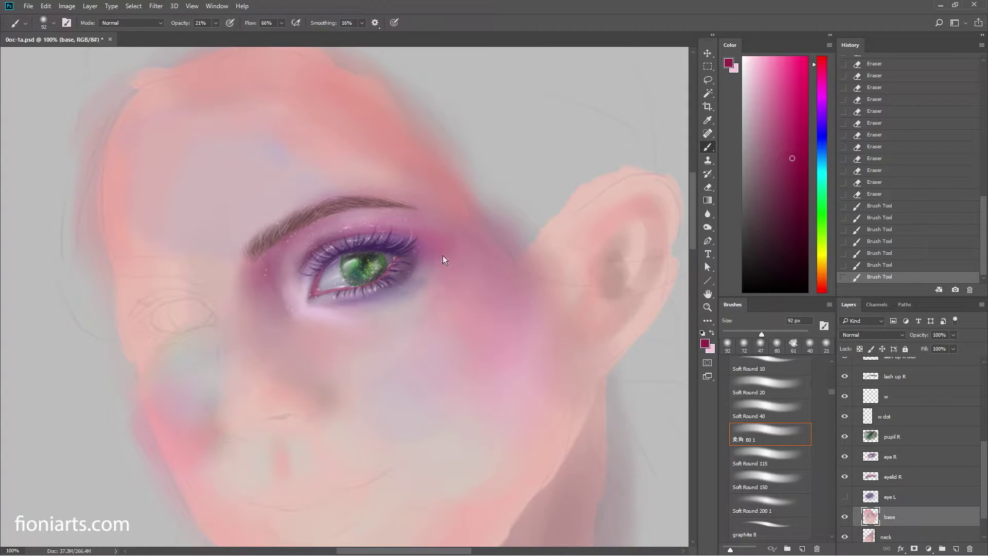
pyautogui.moveTo(432, 242); pyautogui.dragTo(448, 280)
pyautogui.keyDown('alt'); pyautogui.click(289, 453); pyautogui.keyUp('alt')
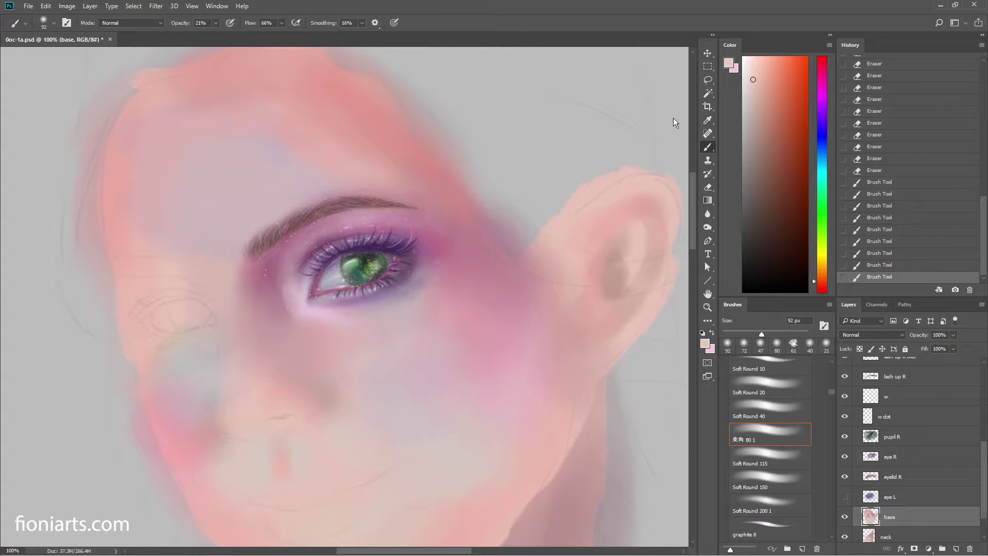
pyautogui.click(754, 66)
pyautogui.click(821, 87)
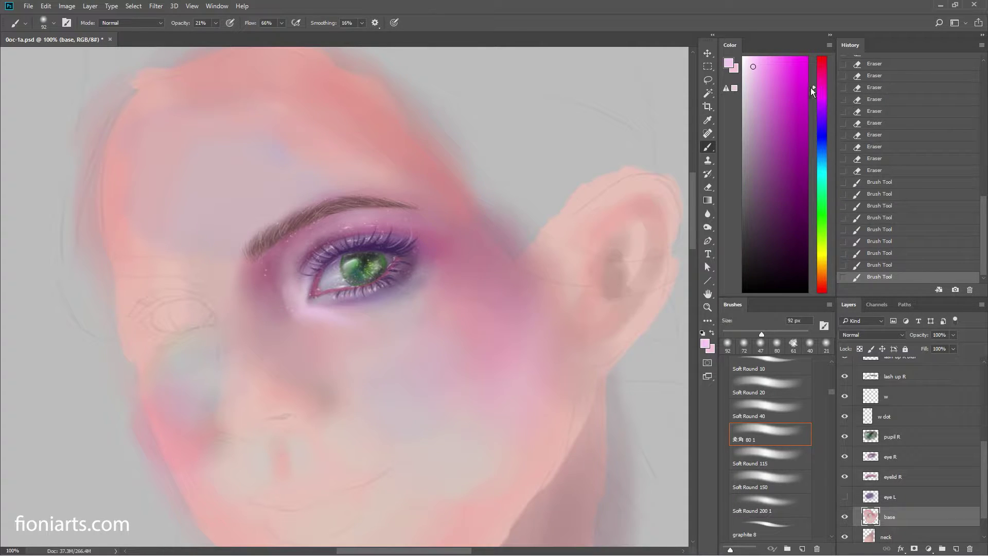
pyautogui.click(755, 63)
# Step: Brush soft pink under the eye, then blush the cheek with a 199 px brush
pyautogui.moveTo(362, 340); pyautogui.dragTo(413, 321)
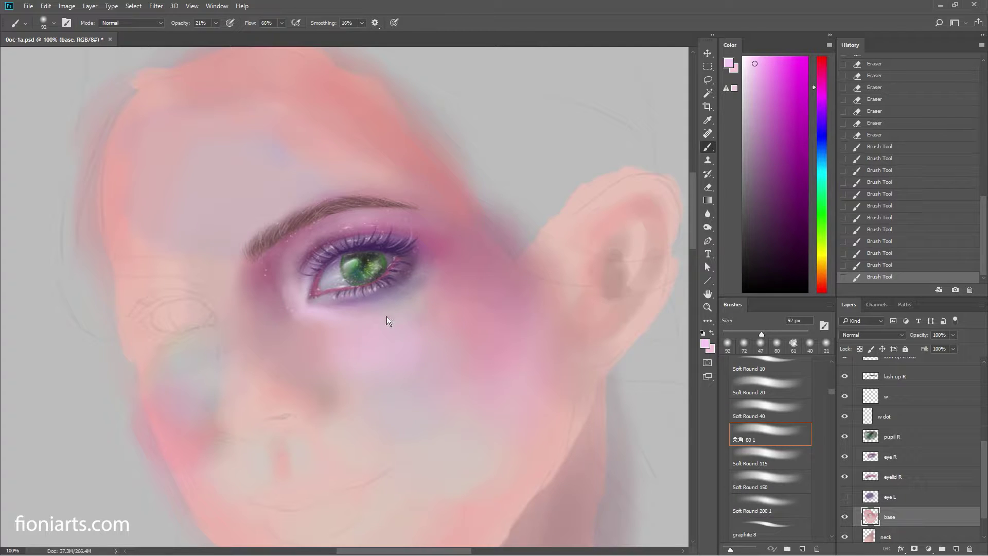
pyautogui.click(387, 320)
pyautogui.keyDown('alt'); pyautogui.click(180, 448); pyautogui.keyUp('alt')
pyautogui.rightClick(457, 348)
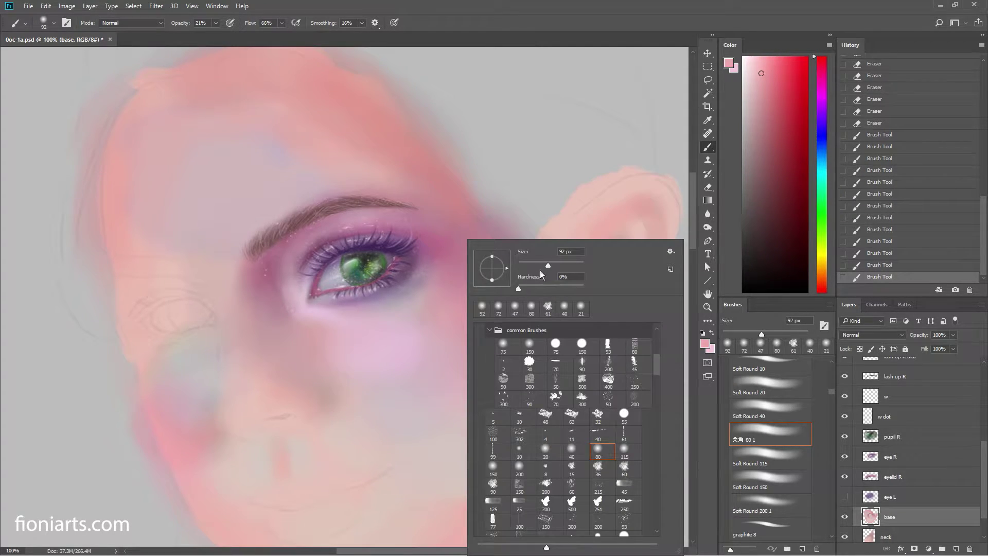
pyautogui.moveTo(547, 265); pyautogui.dragTo(567, 266)
pyautogui.press('Return')
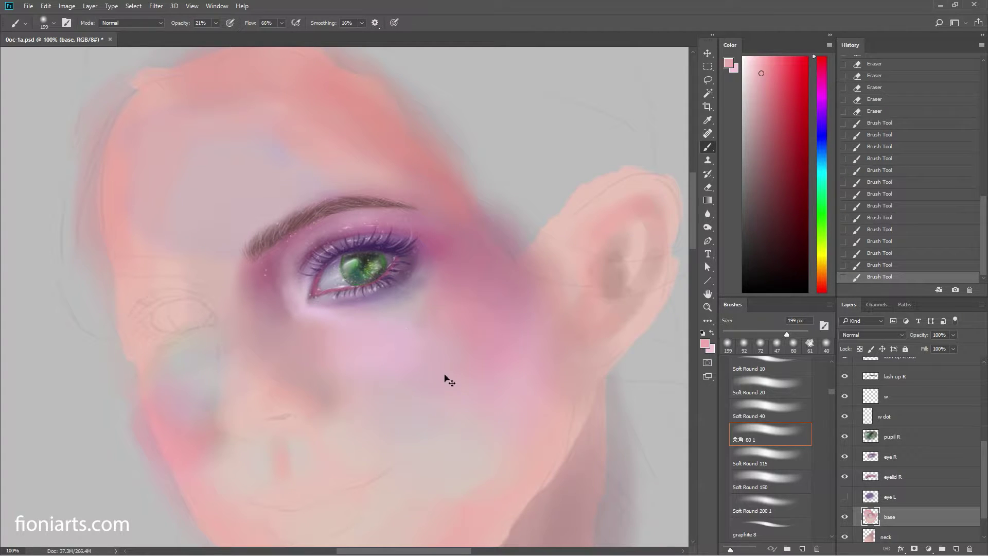
pyautogui.rightClick(438, 340)
pyautogui.press('Return')
pyautogui.moveTo(369, 369)
pyautogui.mouseDown()
pyautogui.moveTo(403, 366)
pyautogui.moveTo(381, 384)
pyautogui.mouseUp()
pyautogui.moveTo(453, 299)
pyautogui.mouseDown()
pyautogui.moveTo(420, 312)
pyautogui.moveTo(409, 340)
pyautogui.moveTo(342, 325)
pyautogui.mouseUp()
# Step: Sample pink-mauve and lighter pink from the skin and paint under the eye at 48 px
pyautogui.click(744, 57)
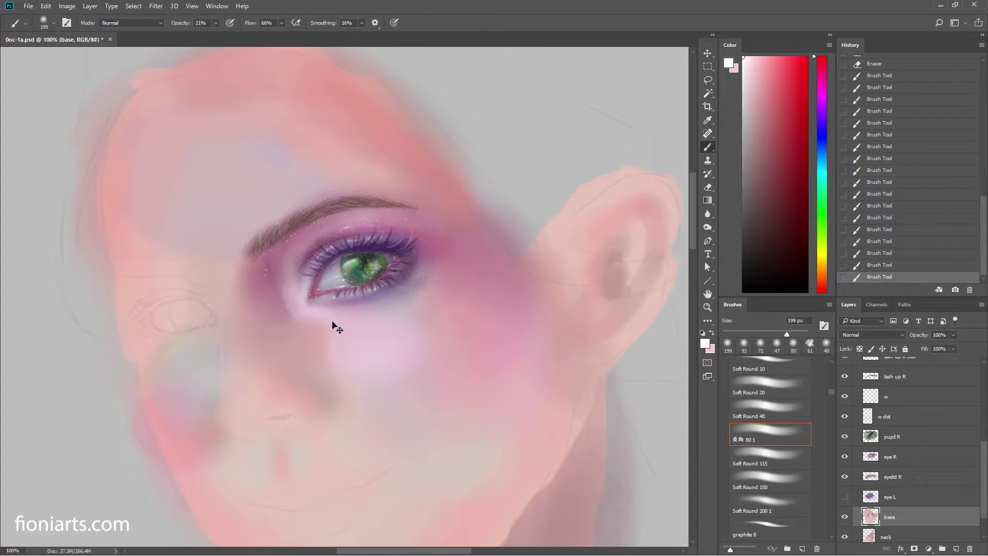
pyautogui.rightClick(392, 325)
pyautogui.write('48')
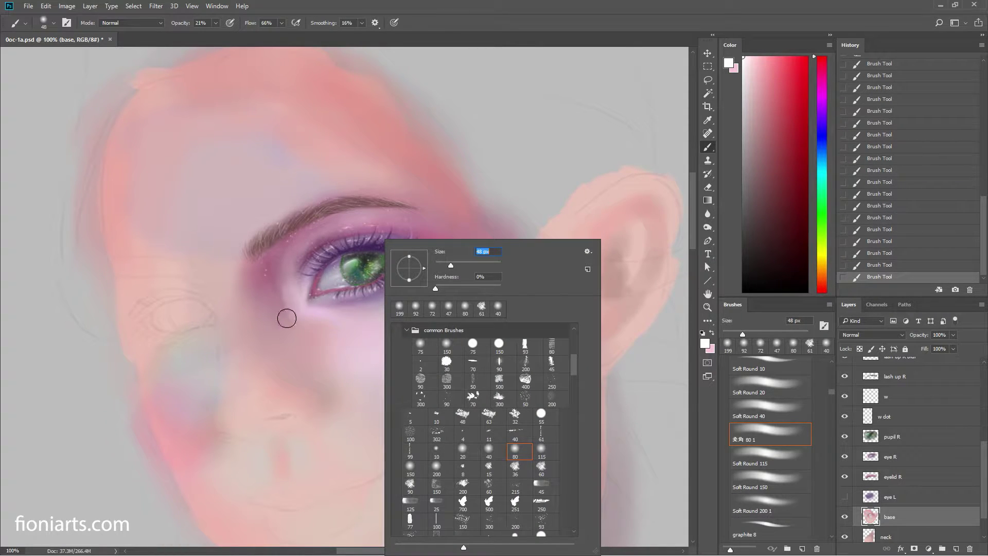
pyautogui.keyDown('alt'); pyautogui.click(286, 321); pyautogui.keyUp('alt')
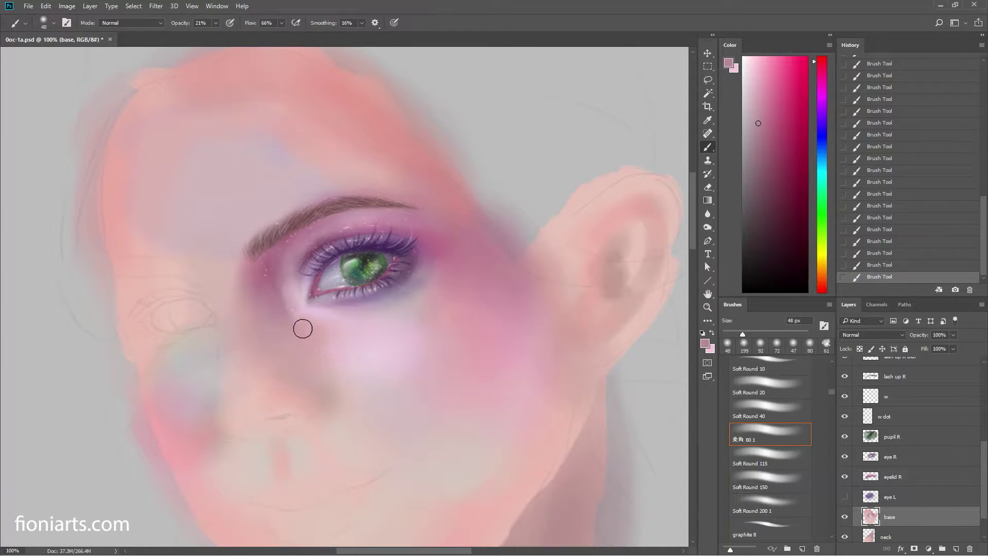
pyautogui.moveTo(302, 327); pyautogui.dragTo(369, 353)
pyautogui.keyDown('alt'); pyautogui.click(312, 308); pyautogui.keyUp('alt')
pyautogui.rightClick(323, 315)
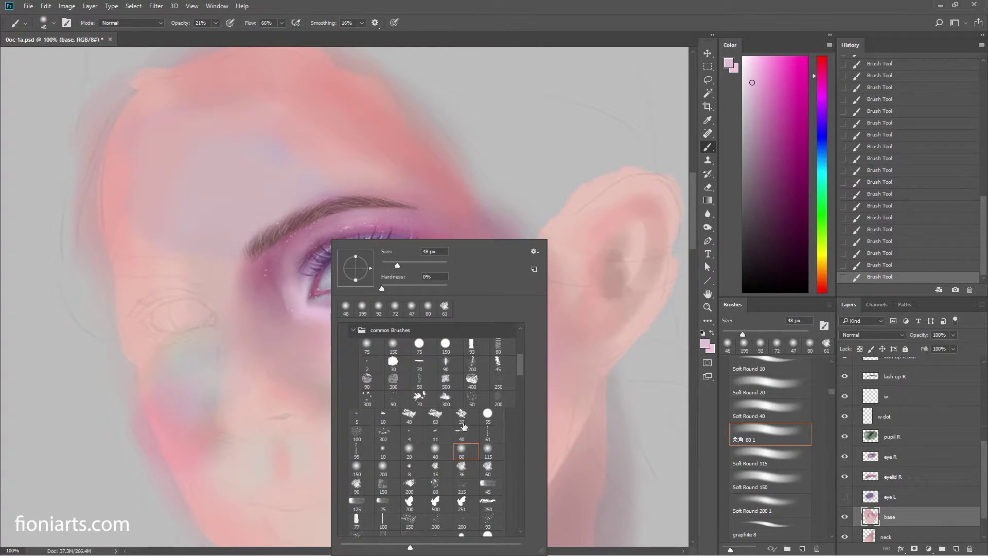
pyautogui.click(487, 466)
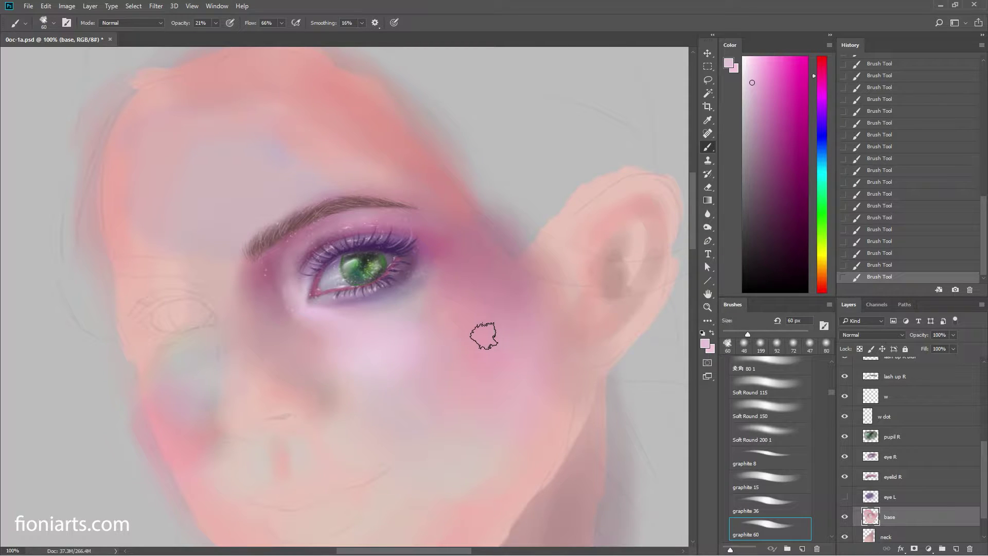
# Step: Sample a redder then lighter pink from the cheek and enlarge the brush to 99 px
pyautogui.keyDown('alt'); pyautogui.click(491, 347); pyautogui.keyUp('alt')
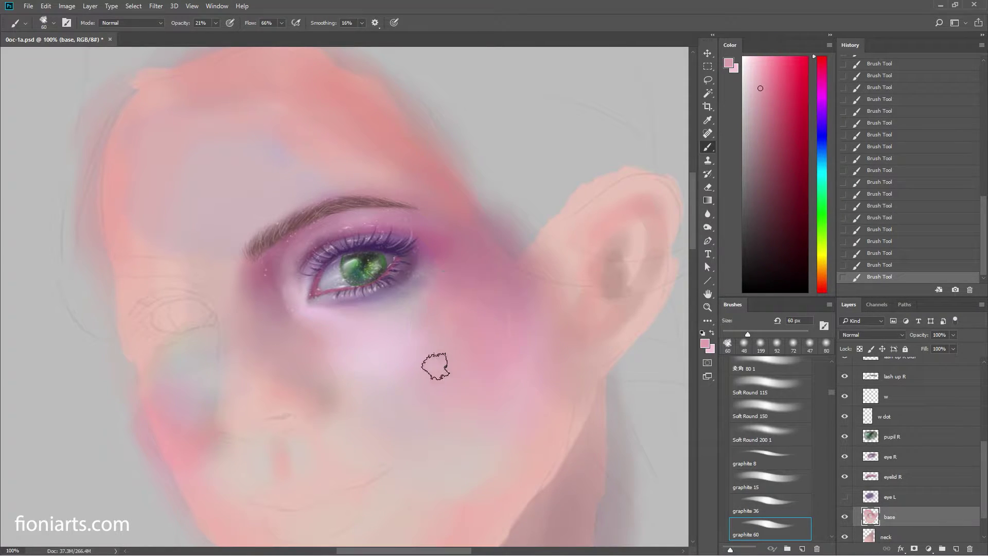
pyautogui.rightClick(481, 343)
pyautogui.keyDown('alt'); pyautogui.click(487, 286); pyautogui.keyUp('alt')
pyautogui.rightClick(487, 286)
pyautogui.moveTo(551, 255); pyautogui.dragTo(566, 252)
pyautogui.press('Return')
# Step: Select the 150 px Soft Round brush and sample a pale lavender-pink from the face
pyautogui.rightClick(453, 355)
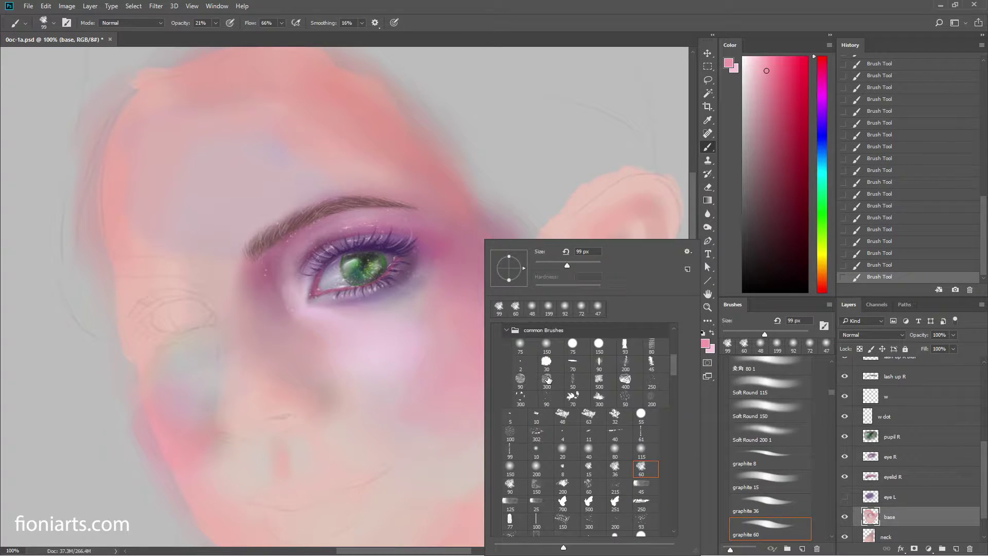
pyautogui.click(547, 346)
pyautogui.click(446, 359)
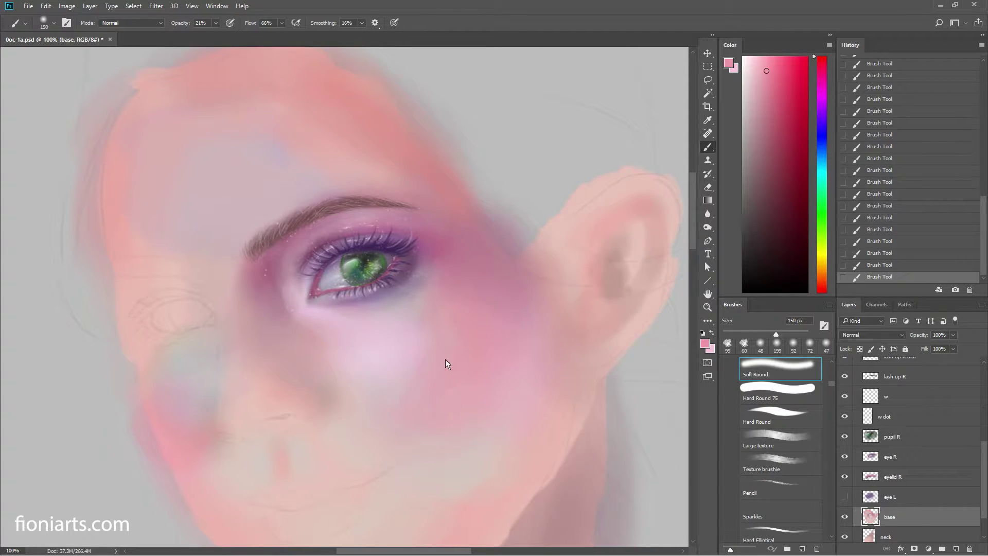
pyautogui.keyDown('alt'); pyautogui.click(412, 350); pyautogui.keyUp('alt')
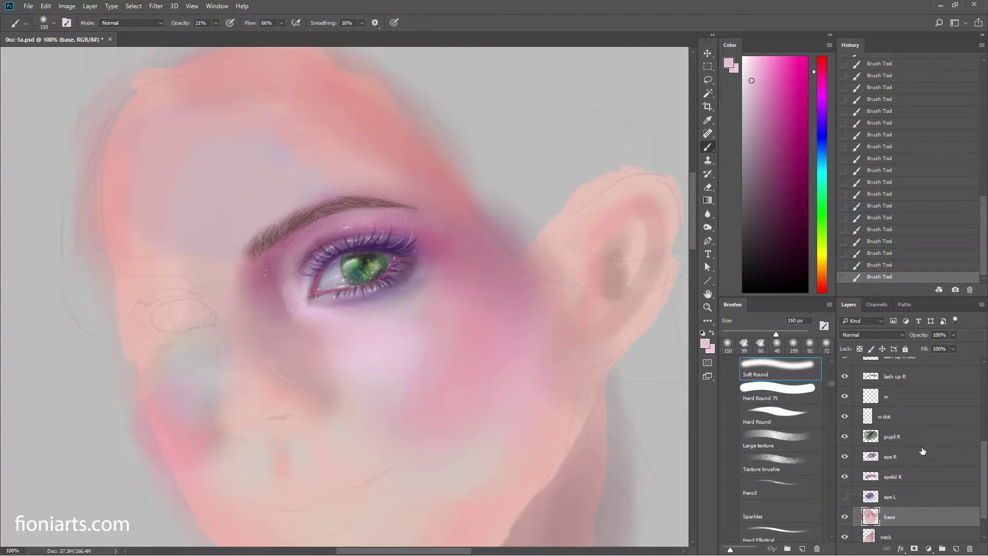
# Step: Load a dark blue paint colour with a 40 px brush, trying dark magenta and 66 px first
pyautogui.moveTo(984, 452); pyautogui.dragTo(951, 413)
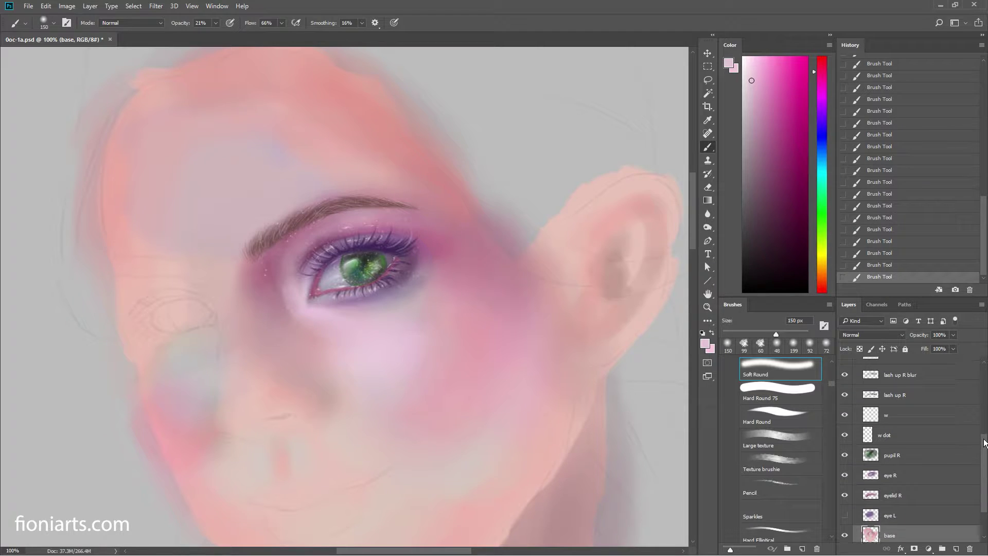
pyautogui.click(907, 420)
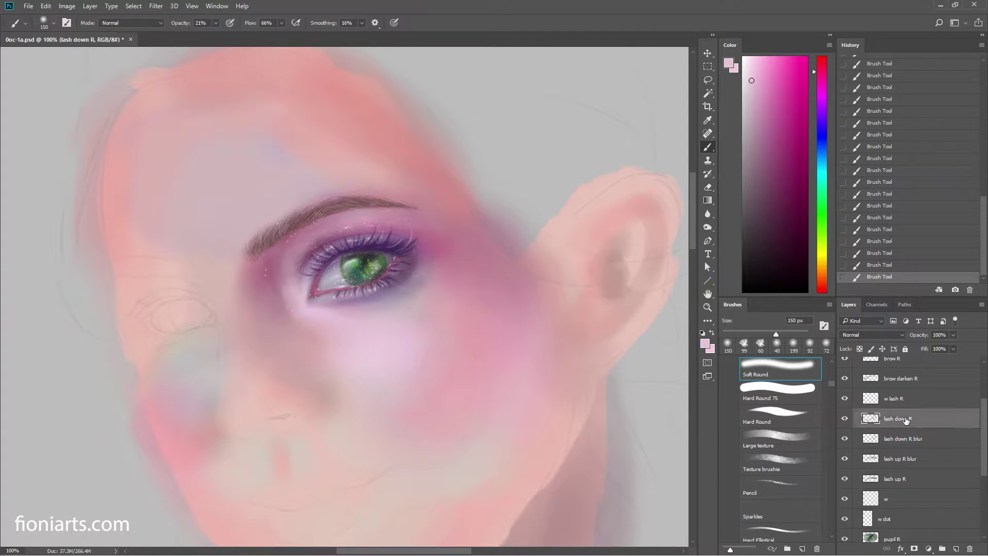
pyautogui.rightClick(463, 275)
pyautogui.click(781, 183)
pyautogui.rightClick(533, 222)
pyautogui.click(546, 240)
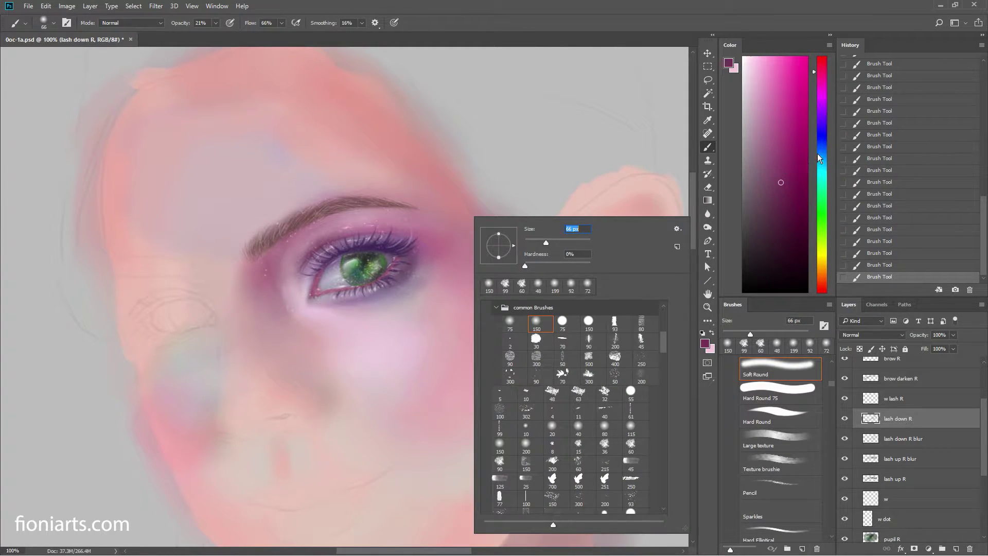
pyautogui.click(821, 138)
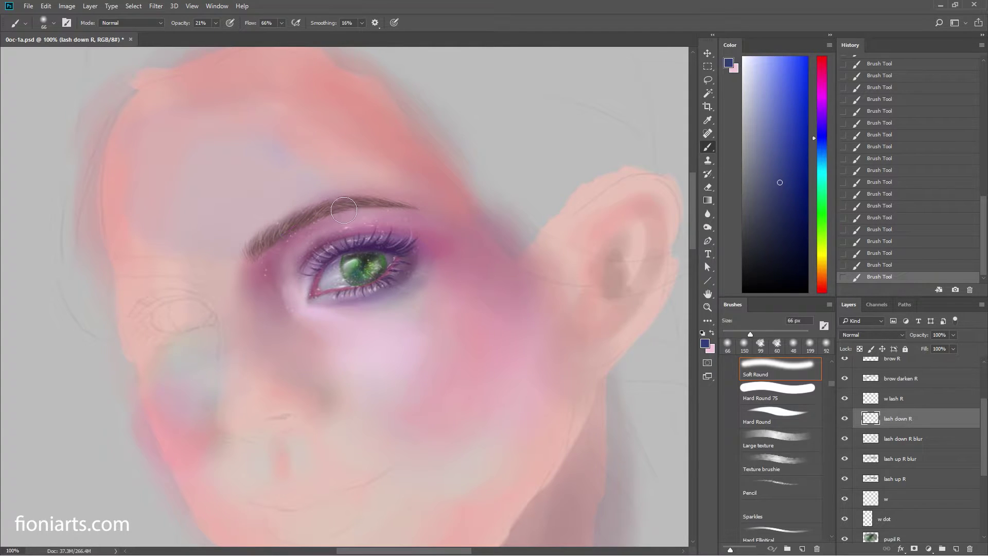
pyautogui.rightClick(342, 211)
pyautogui.moveTo(400, 237); pyautogui.dragTo(404, 238)
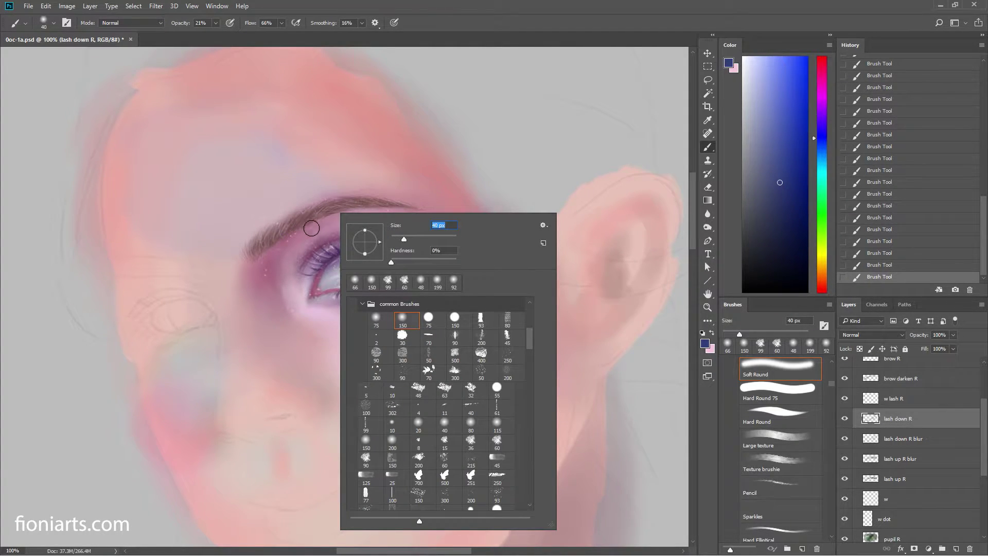
# Step: Paint dark blue strokes along the eyebrow on brow darken R, then shrink the brush to 32 px
pyautogui.click(927, 379)
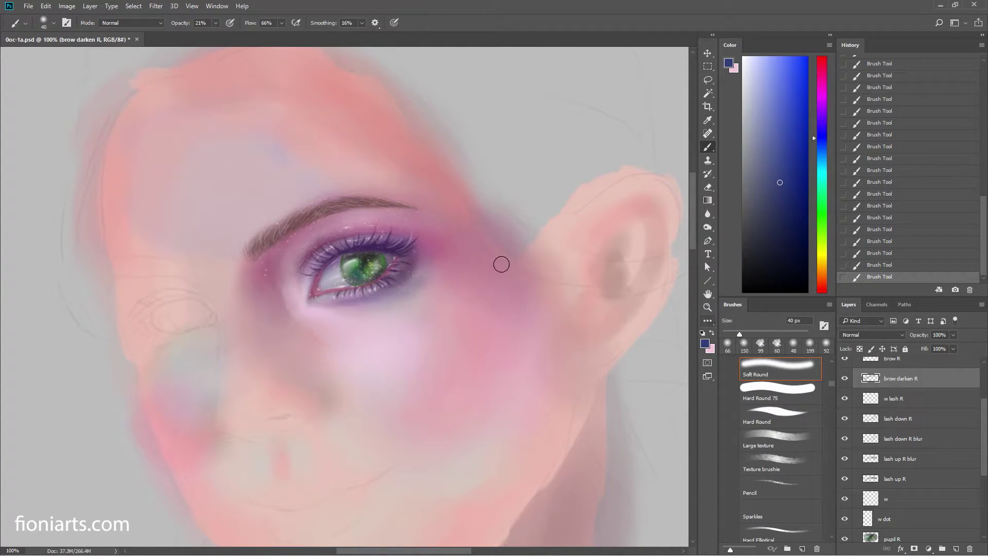
pyautogui.moveTo(267, 244); pyautogui.dragTo(330, 215)
pyautogui.moveTo(329, 215); pyautogui.dragTo(320, 215)
pyautogui.rightClick(390, 202)
pyautogui.moveTo(444, 226); pyautogui.dragTo(439, 227)
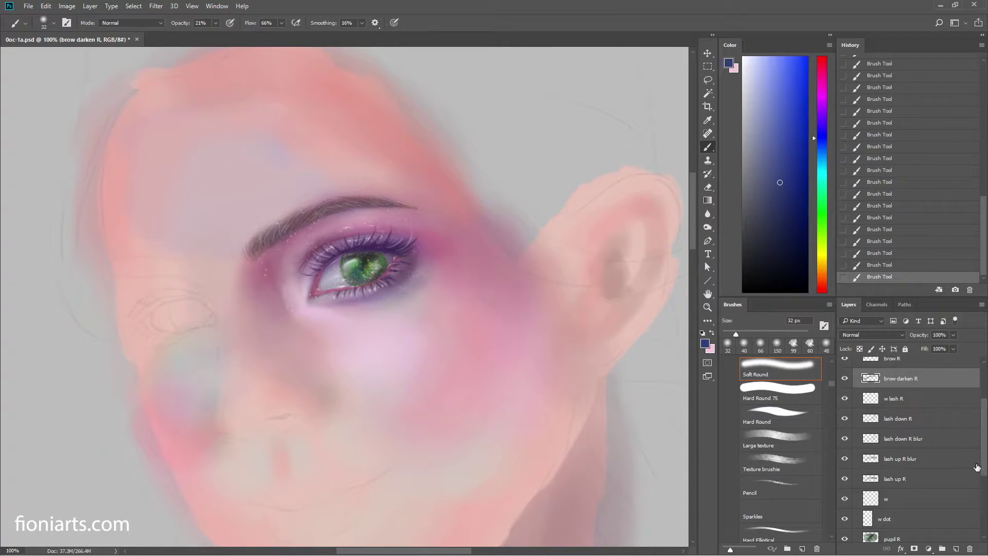
pyautogui.scroll(-4, 977, 467)
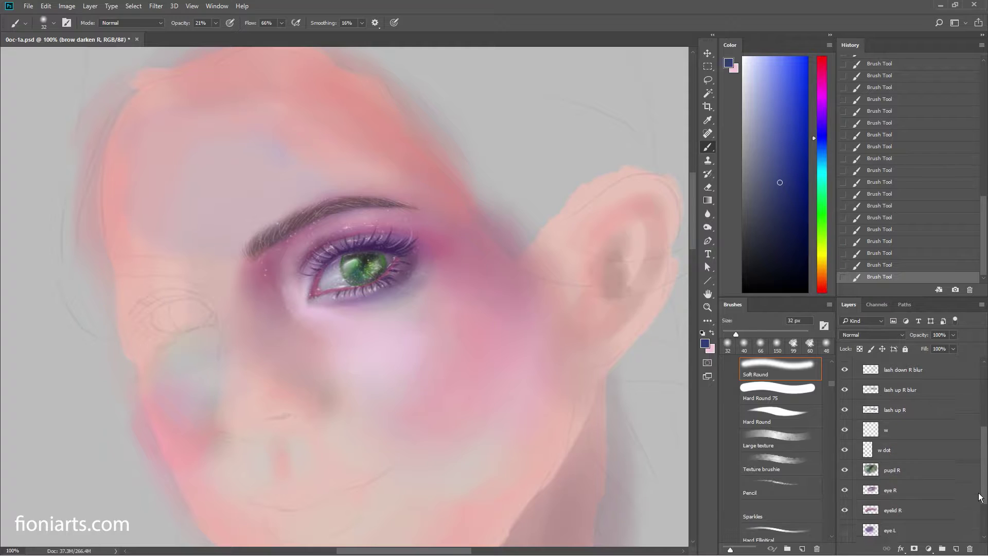
# Step: On the eye R layer, set a 25 px brush and a deeper blue paint colour
pyautogui.click(932, 484)
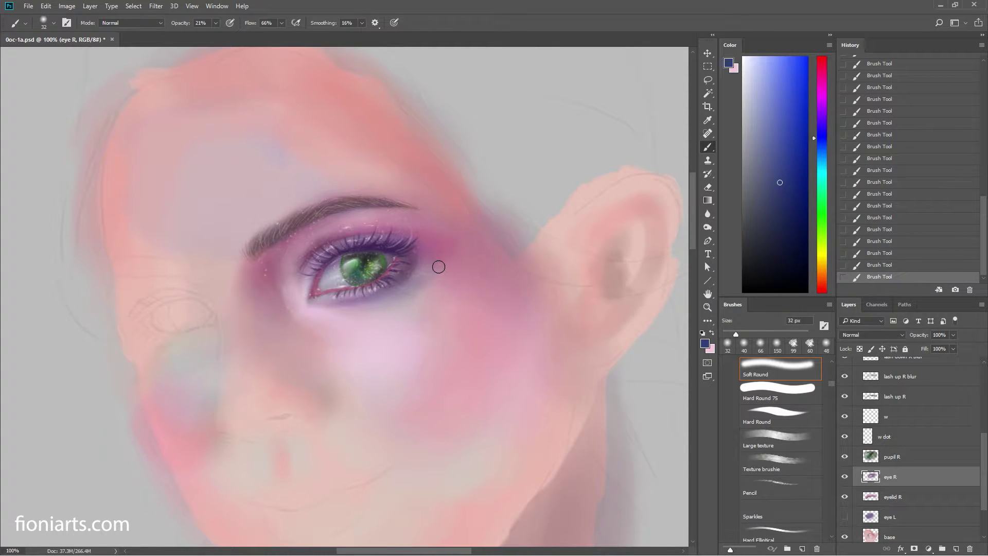
pyautogui.rightClick(438, 267)
pyautogui.moveTo(498, 265); pyautogui.dragTo(495, 264)
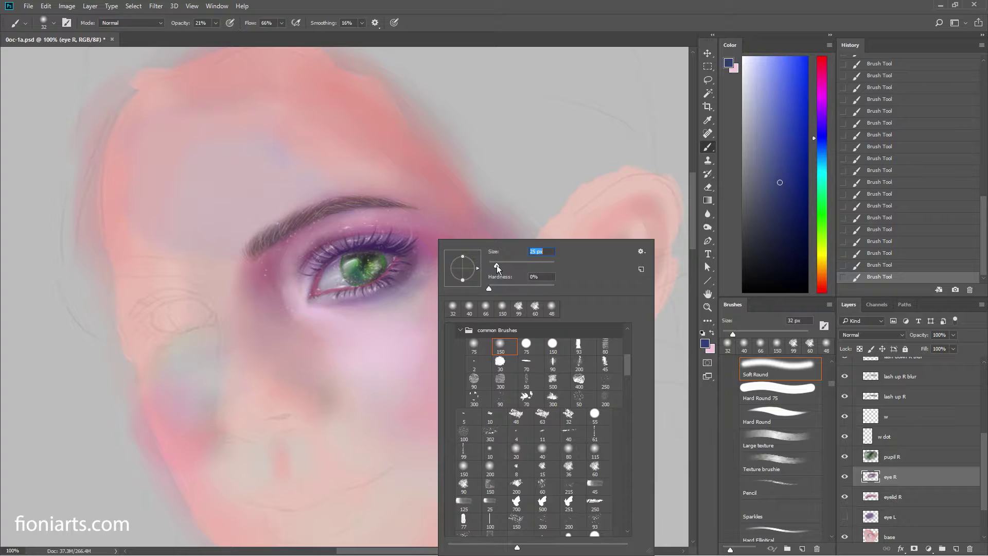
pyautogui.click(406, 271)
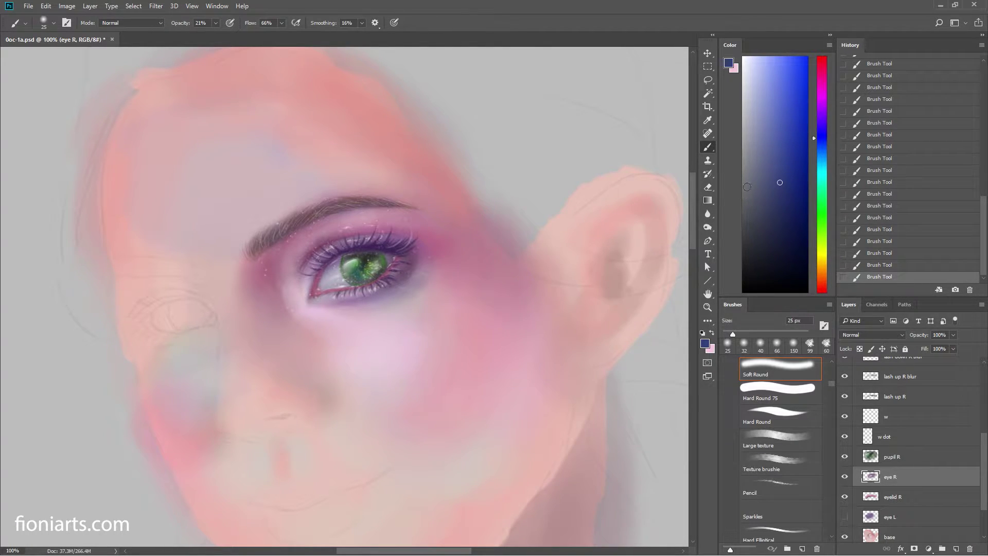
pyautogui.click(797, 163)
# Step: Switch to lash down R with the 10 px brush and sample purple from the lashes
pyautogui.moveTo(982, 445); pyautogui.dragTo(980, 421)
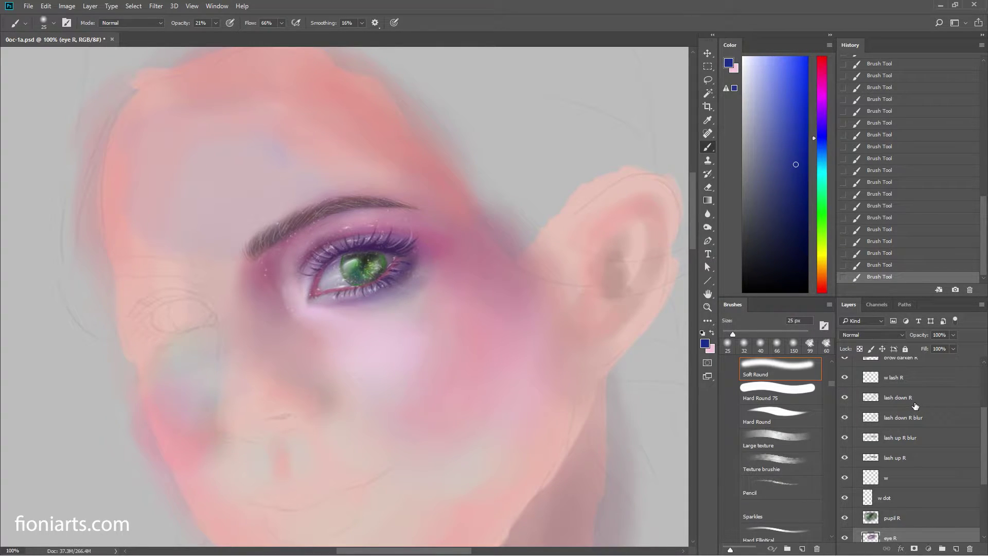
pyautogui.click(885, 399)
pyautogui.rightClick(417, 266)
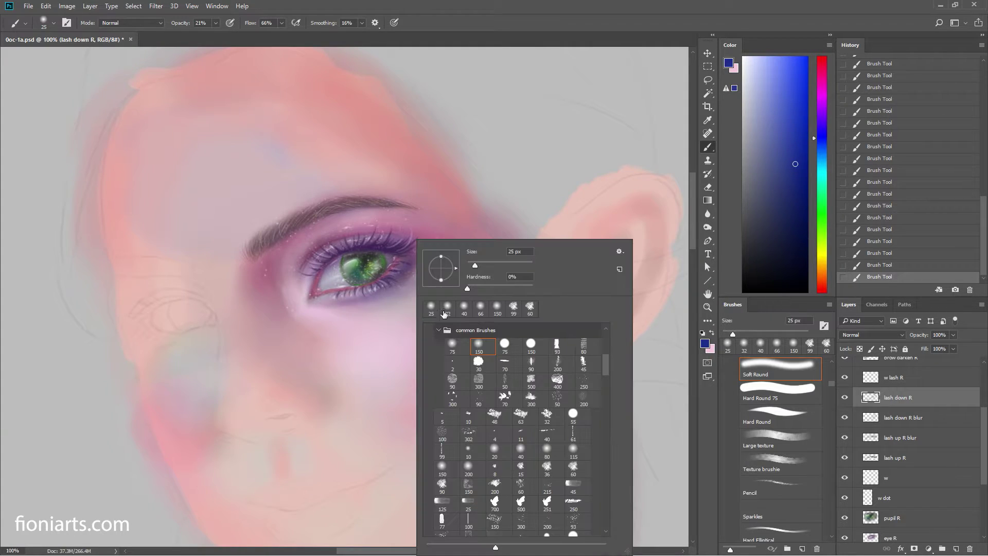
pyautogui.click(469, 415)
pyautogui.keyDown('alt'); pyautogui.click(381, 243); pyautogui.keyUp('alt')
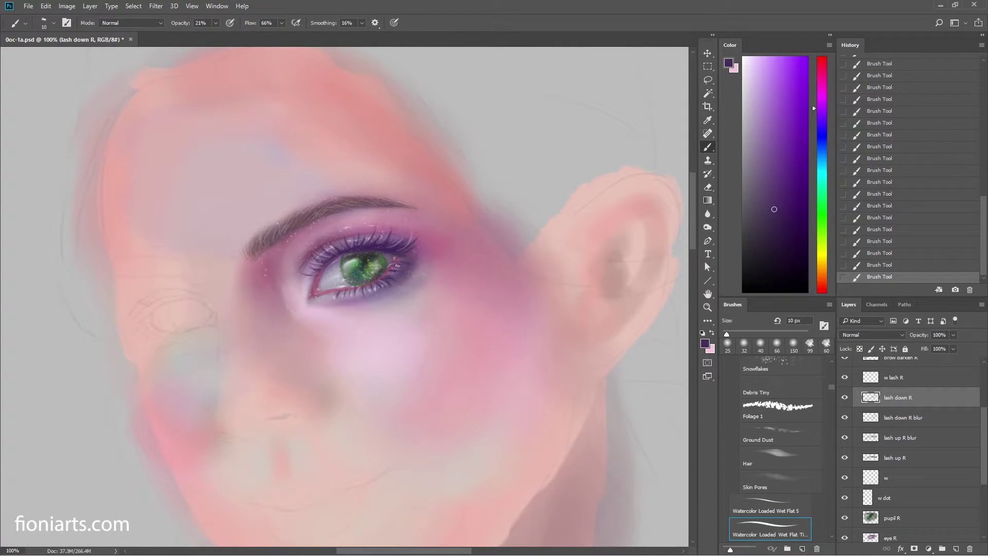
# Step: Raise brush opacity to 88% and erase stray lashes at the outer eye corner
pyautogui.click(215, 27)
pyautogui.moveTo(214, 34); pyautogui.dragTo(248, 35)
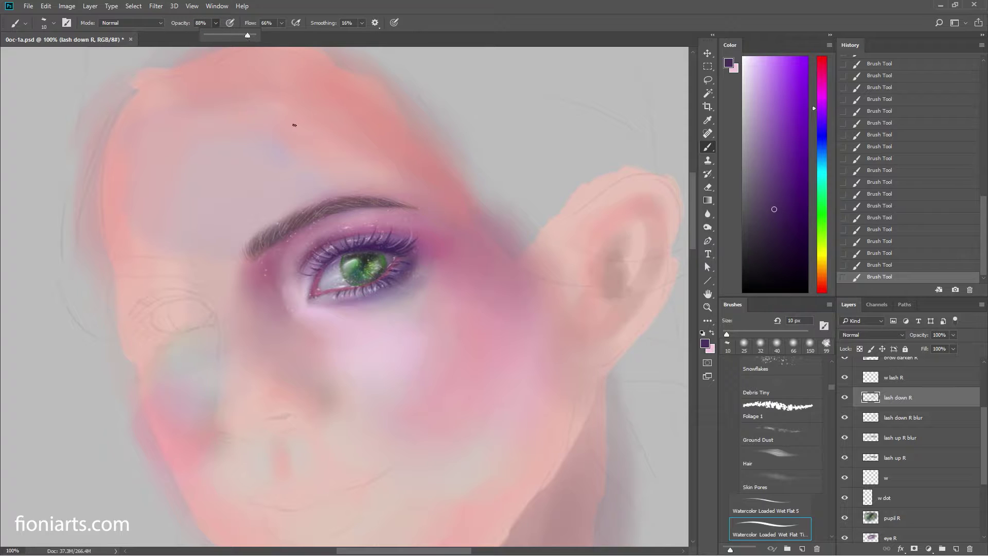
pyautogui.click(392, 266)
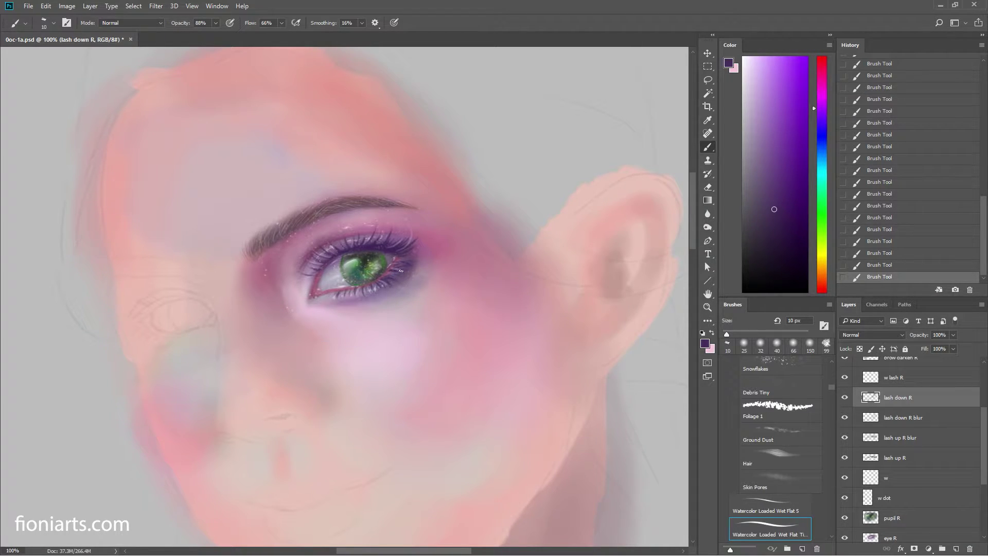
pyautogui.press('e')
pyautogui.rightClick(413, 241)
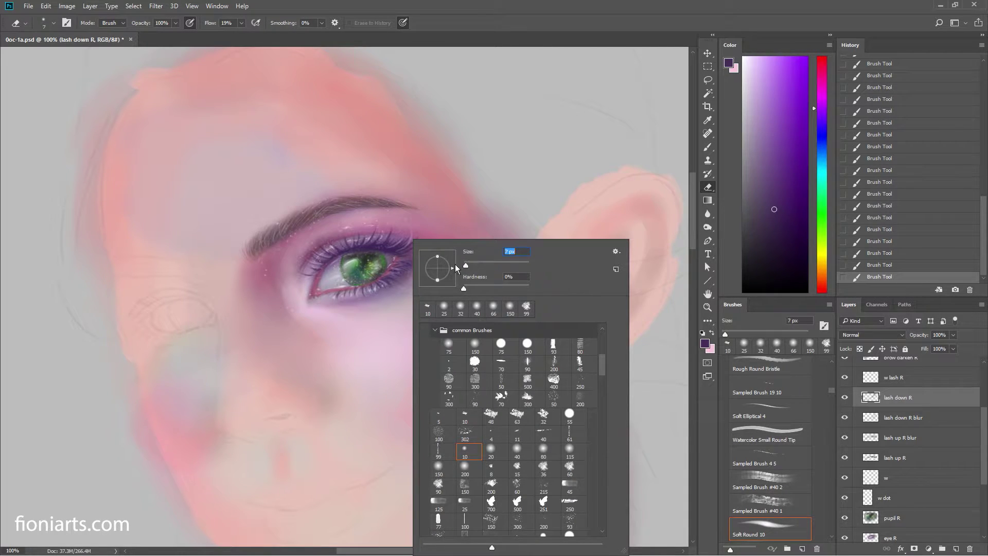
pyautogui.moveTo(391, 268); pyautogui.dragTo(395, 268)
pyautogui.moveTo(396, 267); pyautogui.dragTo(403, 266)
pyautogui.moveTo(405, 266); pyautogui.dragTo(417, 262)
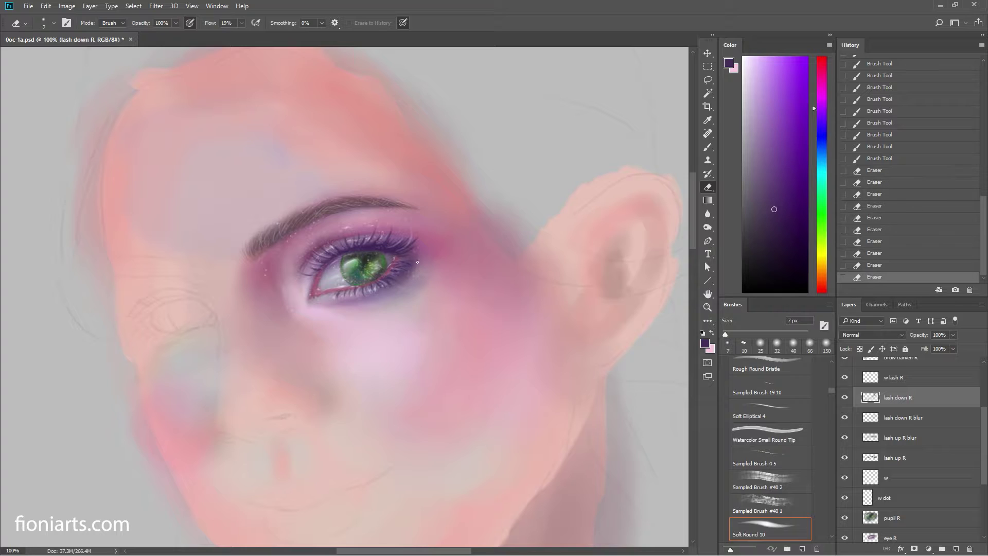
# Step: On the w lash R layer, paint fine purple strokes along the lower lash line
pyautogui.click(921, 381)
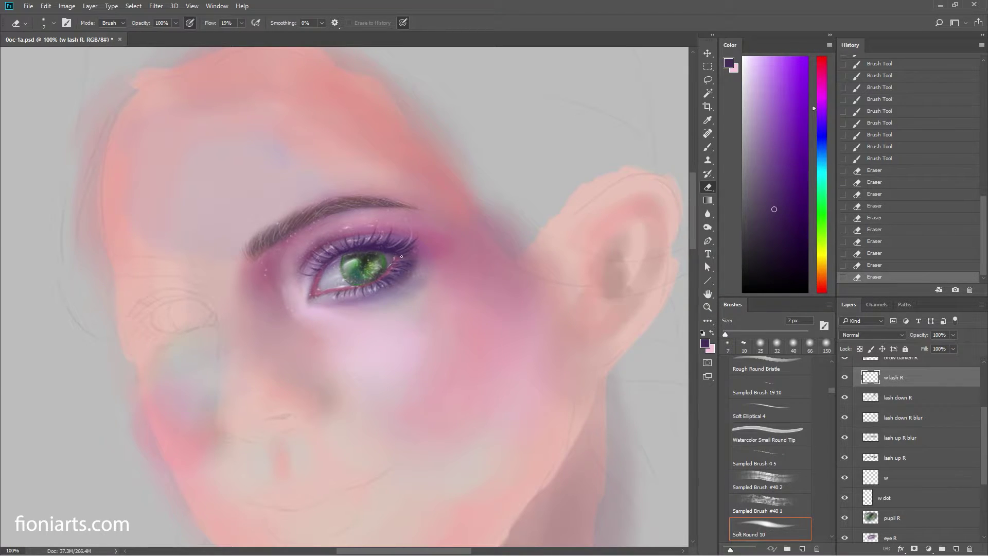
pyautogui.press('b')
pyautogui.moveTo(407, 259); pyautogui.dragTo(405, 268)
pyautogui.hotkey('ctrl', 'z')
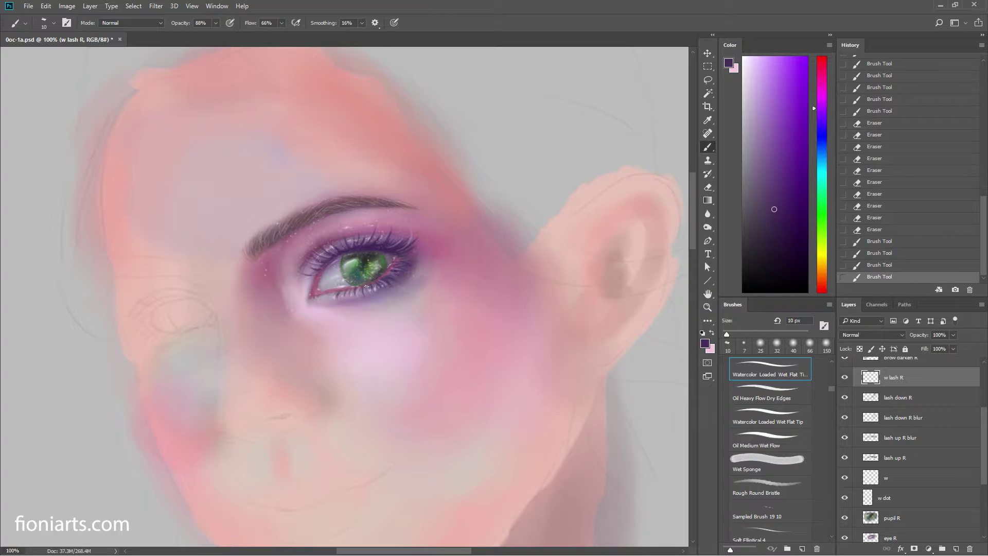
pyautogui.moveTo(343, 292); pyautogui.dragTo(348, 293)
pyautogui.moveTo(347, 293); pyautogui.dragTo(355, 291)
pyautogui.moveTo(354, 291); pyautogui.dragTo(365, 288)
pyautogui.moveTo(365, 288); pyautogui.dragTo(371, 286)
pyautogui.moveTo(372, 286); pyautogui.dragTo(373, 286)
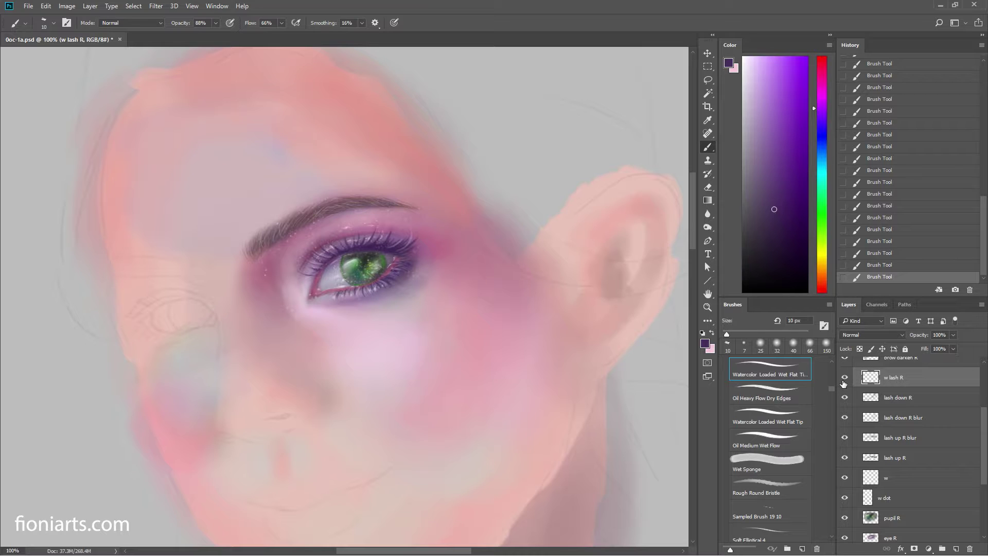
pyautogui.moveTo(983, 208); pyautogui.dragTo(983, 172)
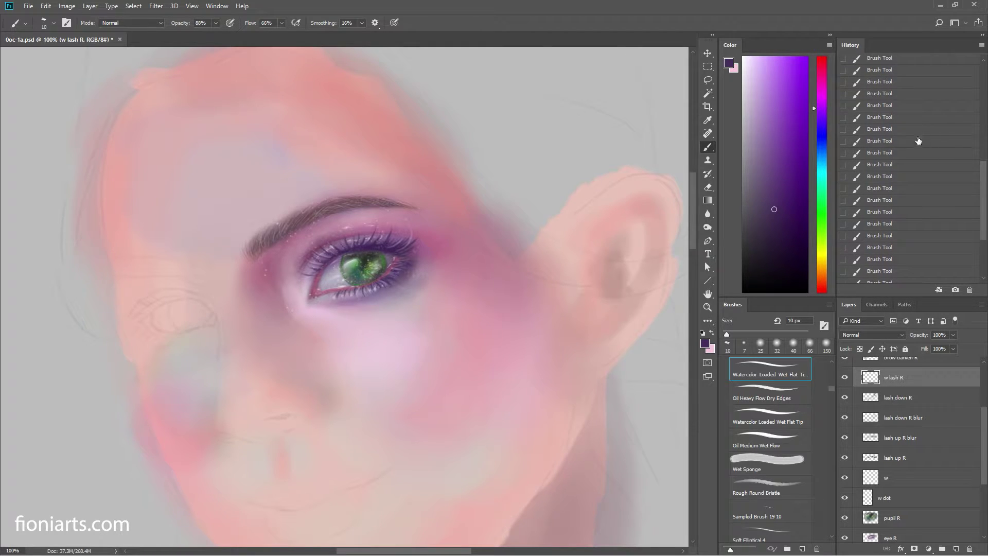
# Step: Step back through History, then redo the lash strokes on lash down R, comparing with and without the last one
pyautogui.click(897, 130)
pyautogui.click(890, 93)
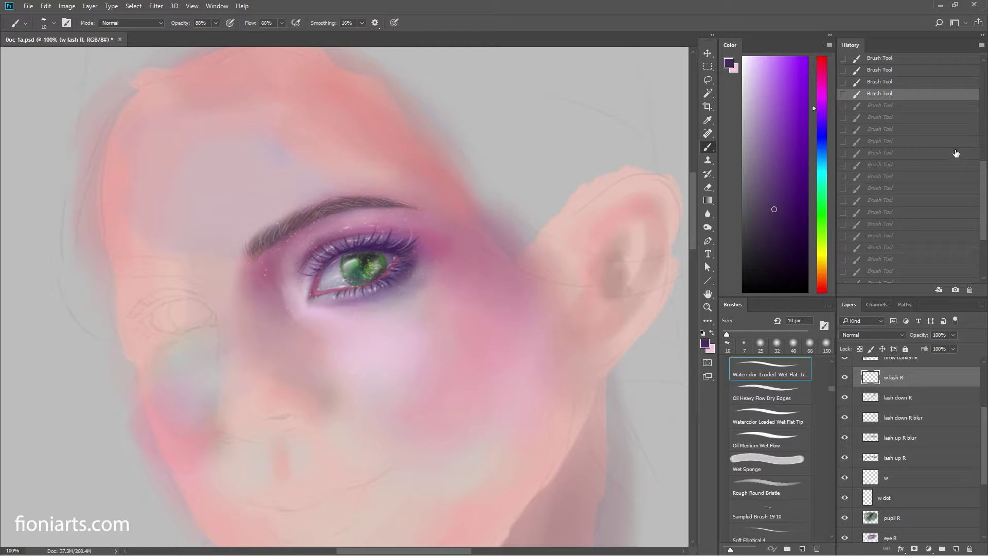
pyautogui.moveTo(984, 170); pyautogui.dragTo(984, 157)
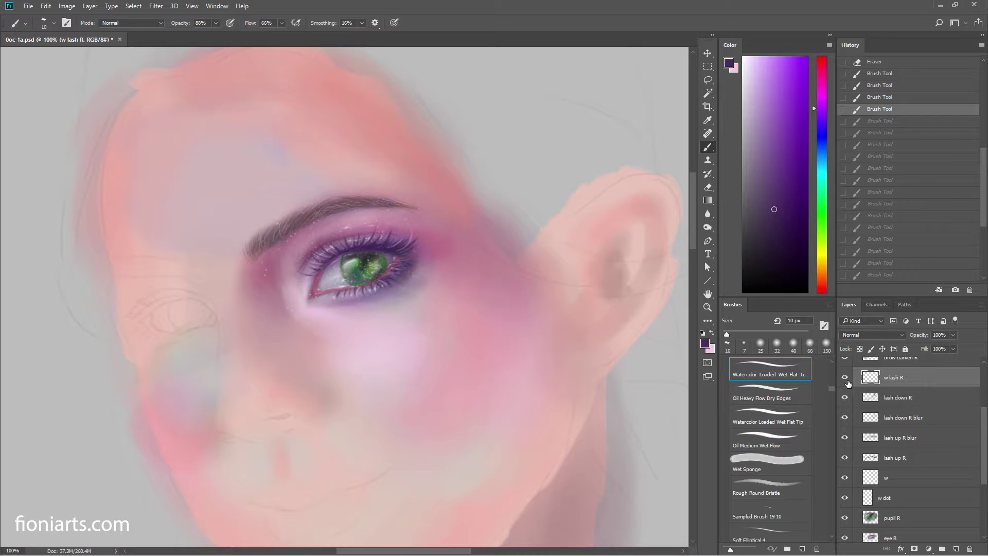
pyautogui.click(915, 400)
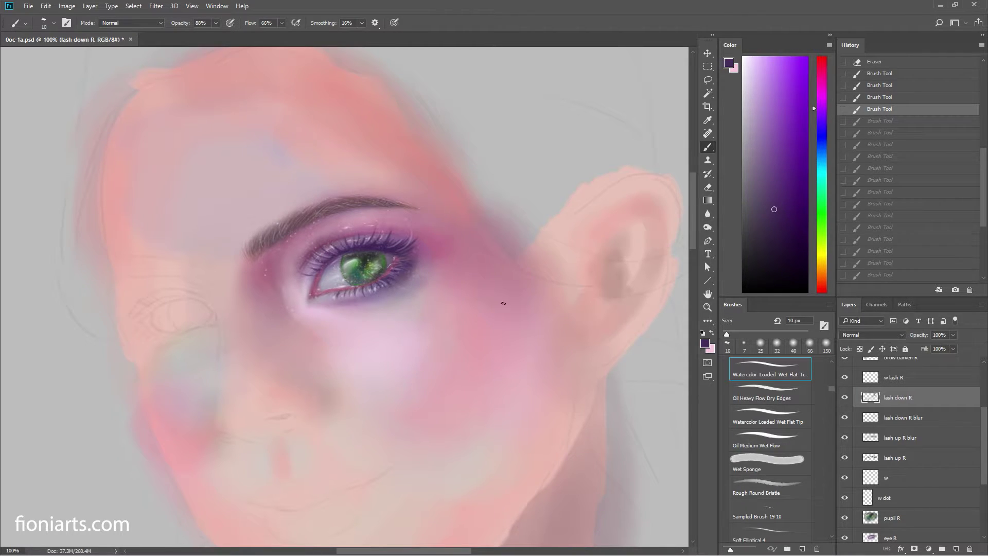
pyautogui.hotkey('ctrl', 'shift', 'z')
pyautogui.hotkey('ctrl', 'shift', 'z')
pyautogui.hotkey('ctrl', 'shift', 'z')
pyautogui.hotkey('ctrl', 'shift', 'z')
pyautogui.hotkey('ctrl', 'shift', 'z')
pyautogui.hotkey('ctrl', 'shift', 'z')
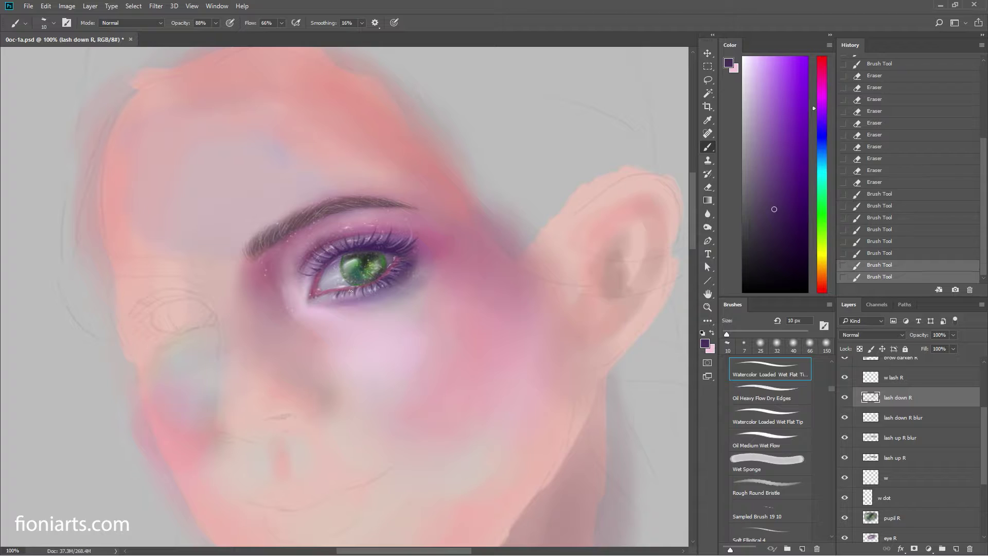
pyautogui.hotkey('ctrl', 'shift', 'z')
pyautogui.hotkey('ctrl', 'shift', 'z')
pyautogui.hotkey('ctrl', 'shift', 'z')
pyautogui.hotkey('ctrl', 'shift', 'z')
pyautogui.hotkey('ctrl', 'shift', 'z')
pyautogui.hotkey('ctrl', 'shift', 'z')
pyautogui.hotkey('ctrl', 'shift', 'z')
pyautogui.hotkey('ctrl', 'shift', 'z')
pyautogui.hotkey('ctrl', 'shift', 'z')
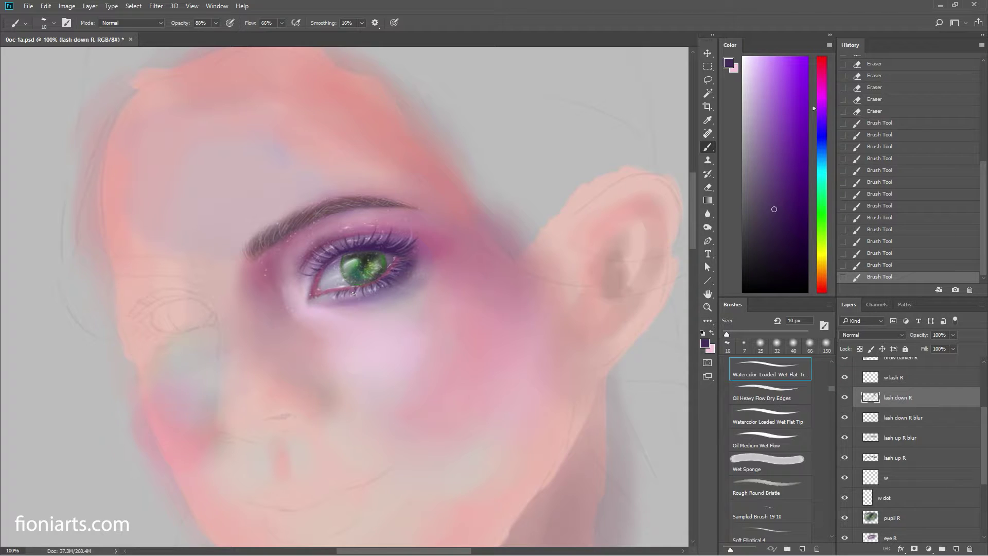
pyautogui.hotkey('ctrl', 'shift', 'z')
pyautogui.hotkey('ctrl', 'shift', 'z')
pyautogui.hotkey('ctrl', 'shift', 'z')
pyautogui.hotkey('ctrl', 'shift', 'z')
pyautogui.hotkey('ctrl', 'shift', 'z')
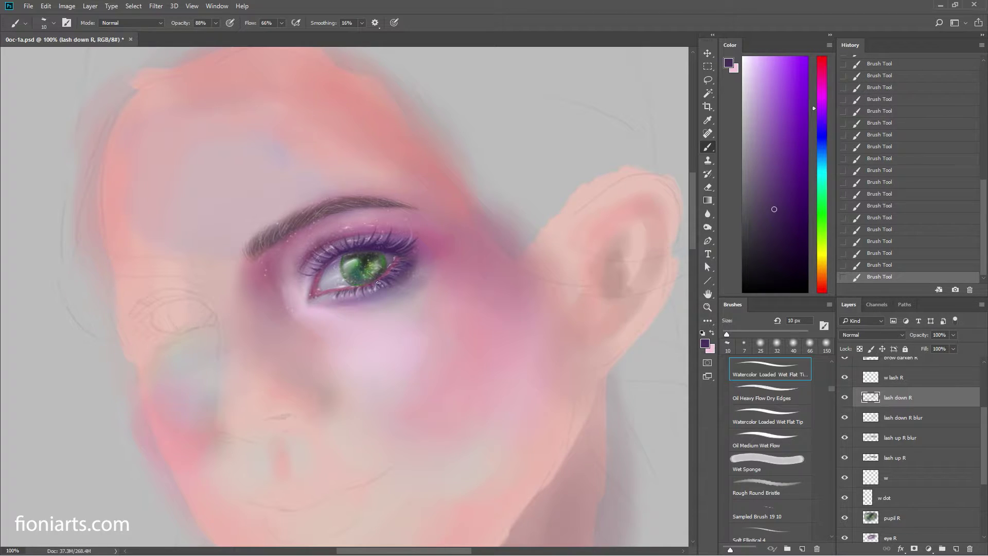
pyautogui.hotkey('ctrl', 'z')
pyautogui.hotkey('ctrl', 'shift', 'z')
pyautogui.hotkey('ctrl', 'z')
pyautogui.hotkey('ctrl', 'shift', 'z')
# Step: Select the w lash R layer and set a pale pink paint colour
pyautogui.click(909, 380)
pyautogui.press('x')
pyautogui.click(749, 56)
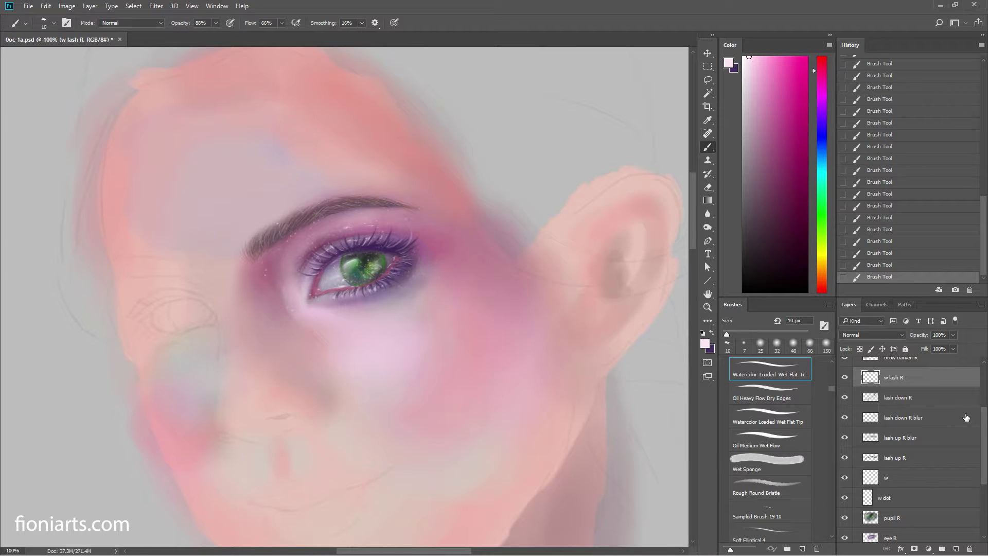
pyautogui.scroll(2, 978, 420)
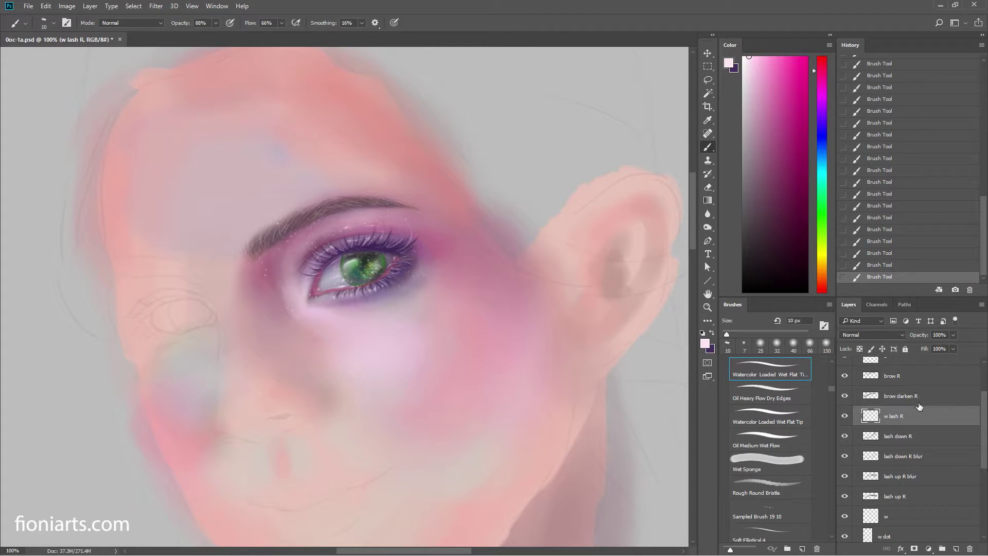
# Step: On the lash up R layer, swap to dark purple and paint a lash near the inner corner
pyautogui.click(912, 476)
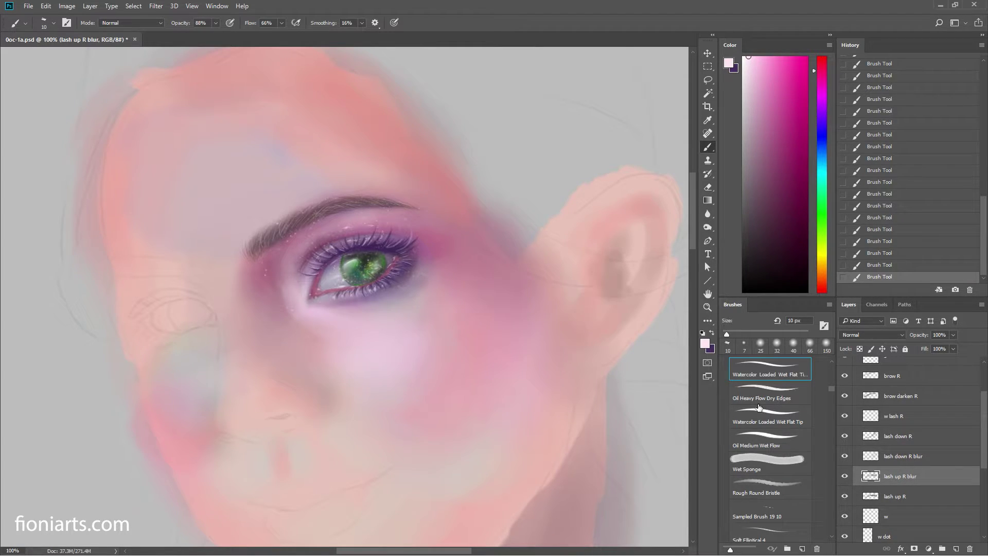
pyautogui.click(909, 496)
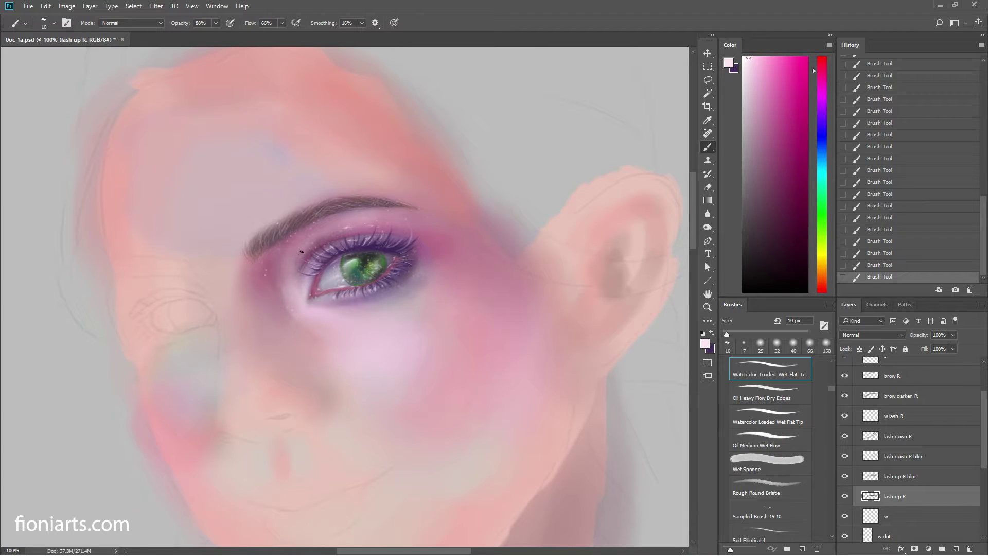
pyautogui.press('x')
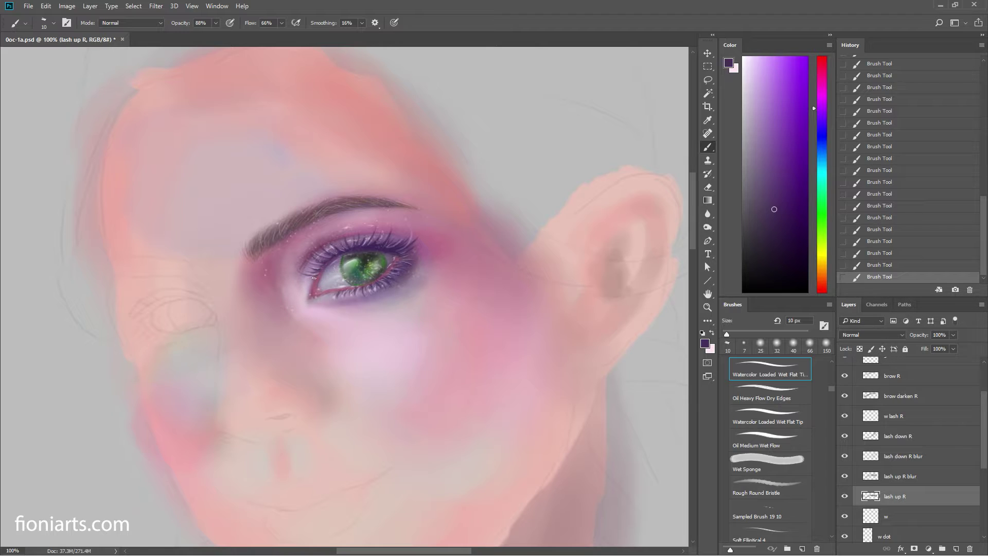
pyautogui.moveTo(314, 278); pyautogui.dragTo(303, 281)
# Step: Erase small gaps in the outer upper dark lashes on the lash up R layer
pyautogui.press('e')
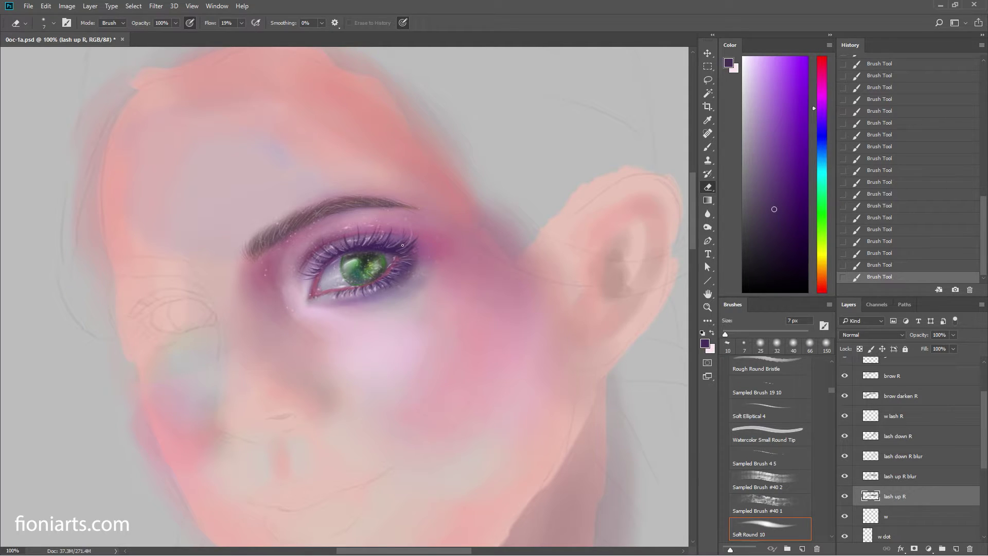
pyautogui.click(407, 241)
pyautogui.moveTo(404, 243); pyautogui.dragTo(409, 235)
pyautogui.click(416, 229)
pyautogui.click(413, 236)
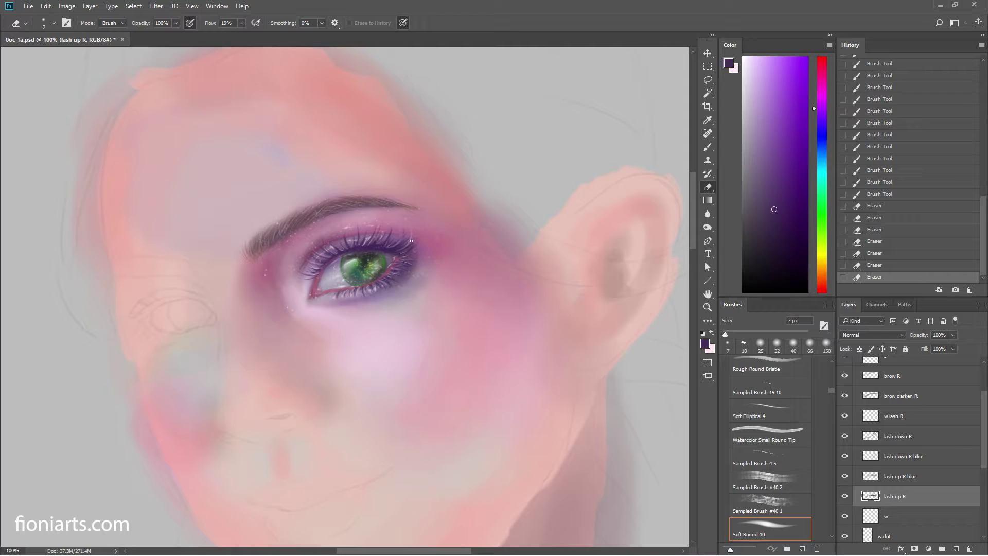
pyautogui.click(408, 243)
pyautogui.click(402, 248)
pyautogui.press('b')
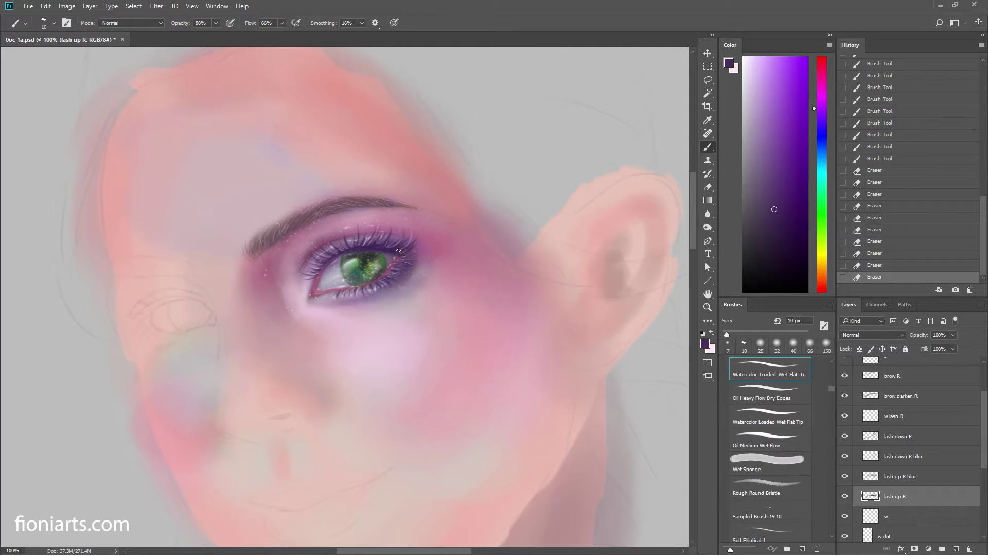
pyautogui.click(399, 249)
# Step: On w lash R with light pink, erase and trim bits of the light outer lashes
pyautogui.click(913, 421)
pyautogui.press('x')
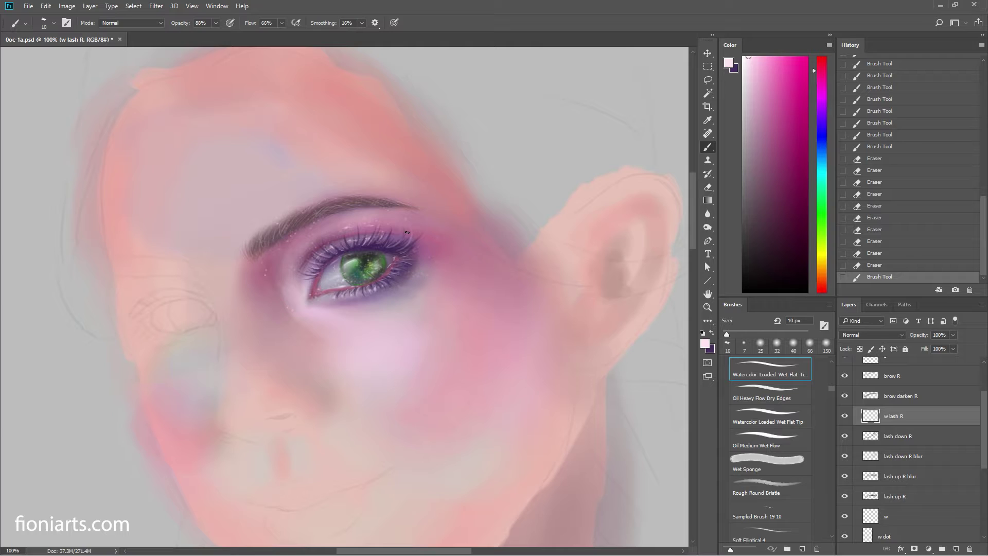
pyautogui.press('e')
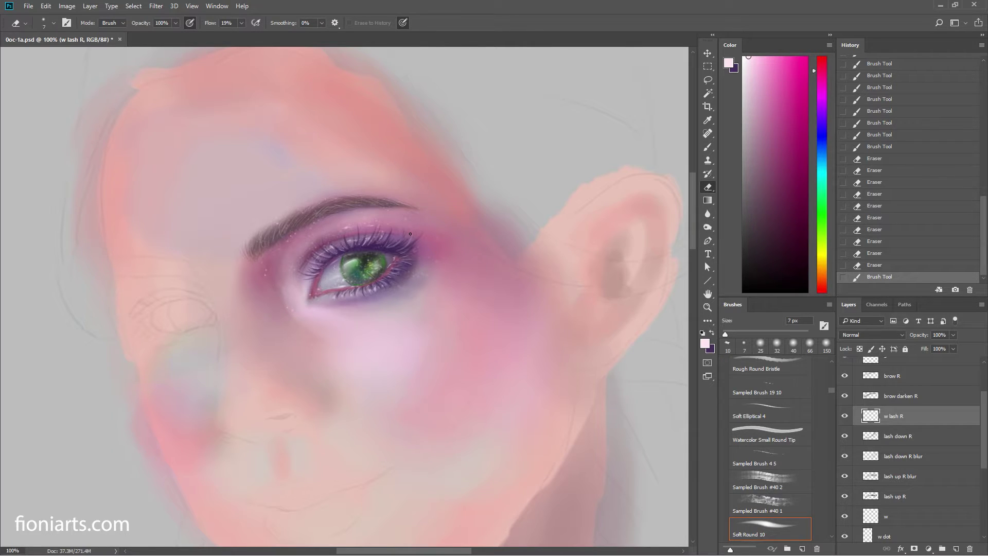
pyautogui.click(411, 234)
pyautogui.click(410, 235)
pyautogui.click(409, 237)
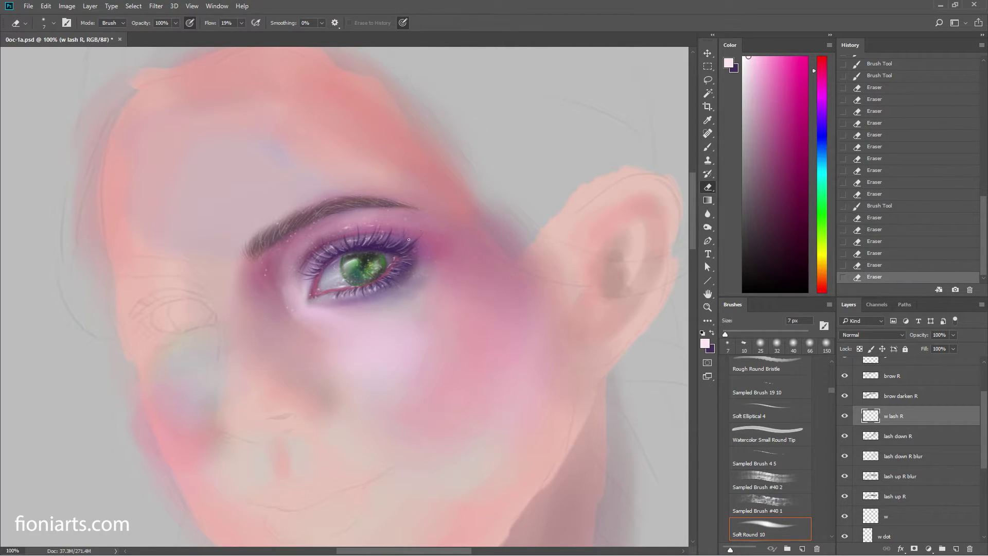
pyautogui.click(409, 234)
# Step: Paint small light pink lash strands on the upper lashes, redoing misplaced strokes
pyautogui.press('b')
pyautogui.moveTo(406, 246); pyautogui.dragTo(414, 237)
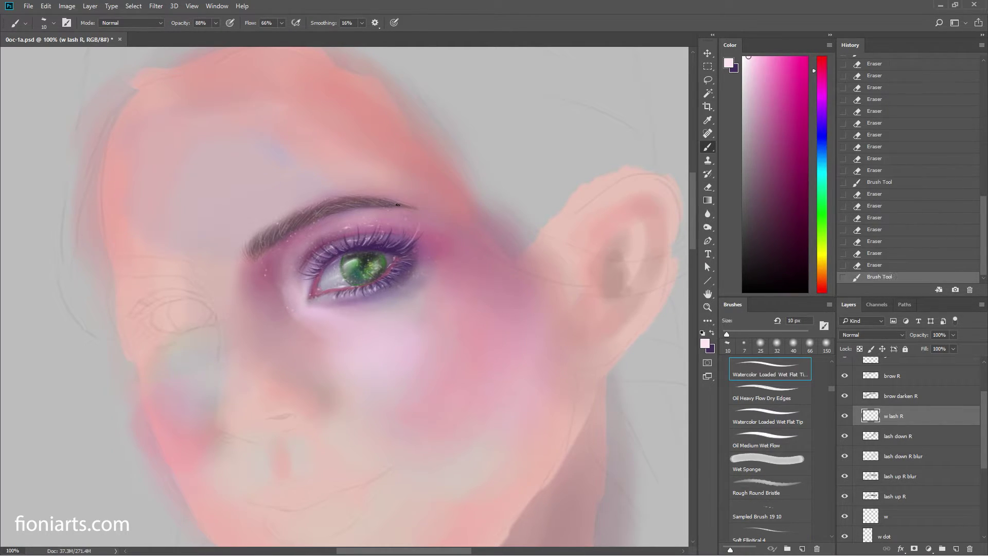
pyautogui.hotkey('ctrl', 'z')
pyautogui.moveTo(400, 238); pyautogui.dragTo(392, 225)
pyautogui.moveTo(367, 242); pyautogui.dragTo(378, 220)
pyautogui.hotkey('ctrl', 'z')
pyautogui.hotkey('ctrl', 'z')
pyautogui.moveTo(367, 241); pyautogui.dragTo(376, 227)
# Step: Add more light strokes to the upper lashes and trim them along the upper lid
pyautogui.press('e')
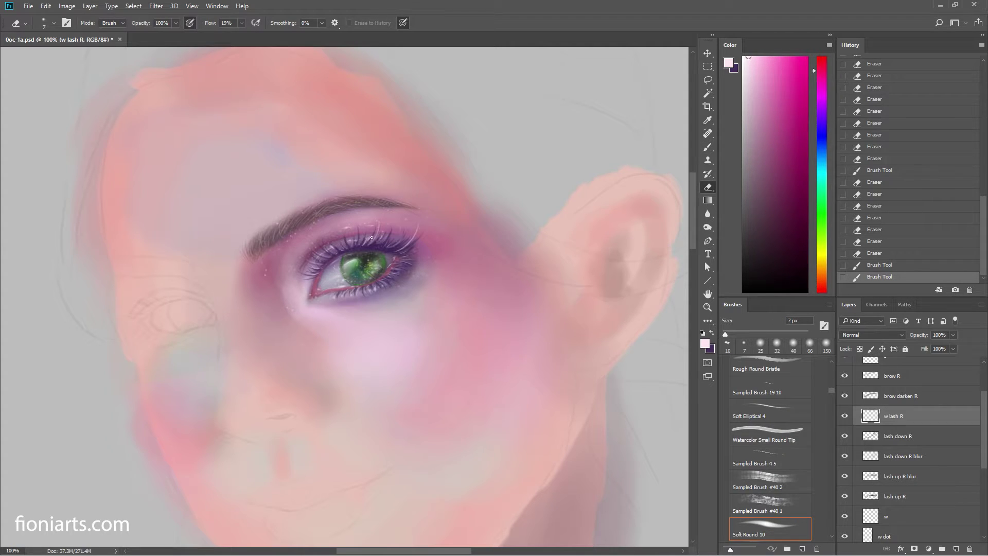
pyautogui.moveTo(372, 238); pyautogui.dragTo(382, 223)
pyautogui.press('b')
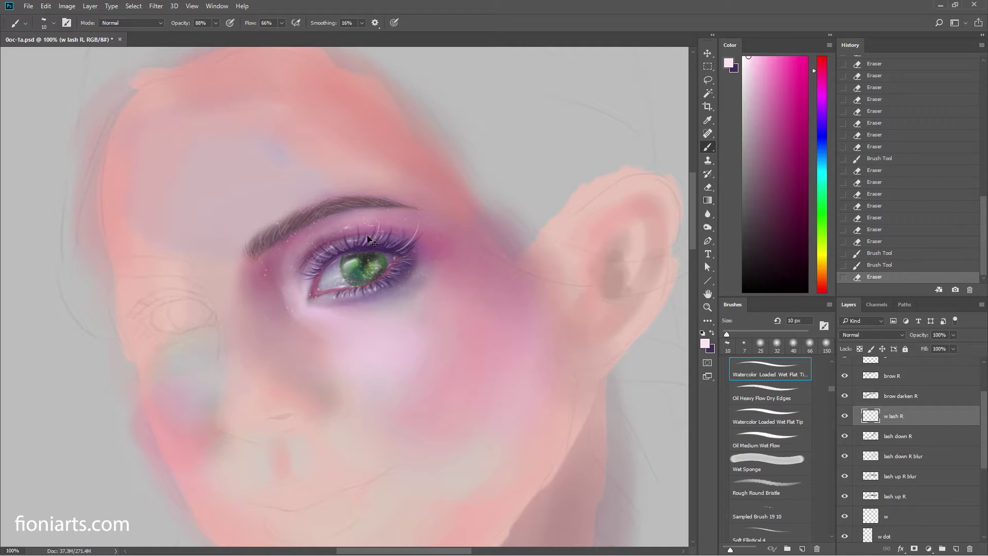
pyautogui.moveTo(372, 241); pyautogui.dragTo(375, 231)
pyautogui.moveTo(398, 234); pyautogui.dragTo(379, 240)
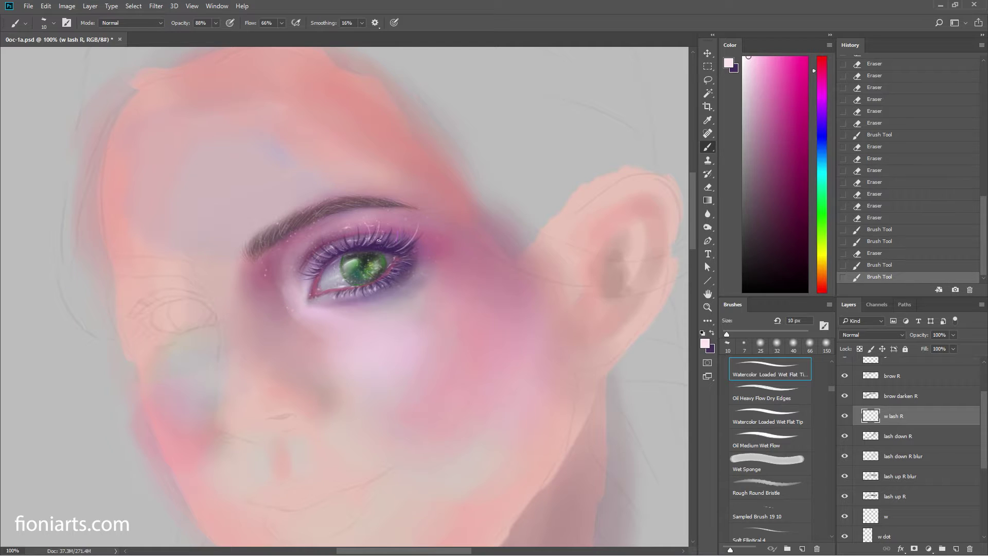
pyautogui.press('e')
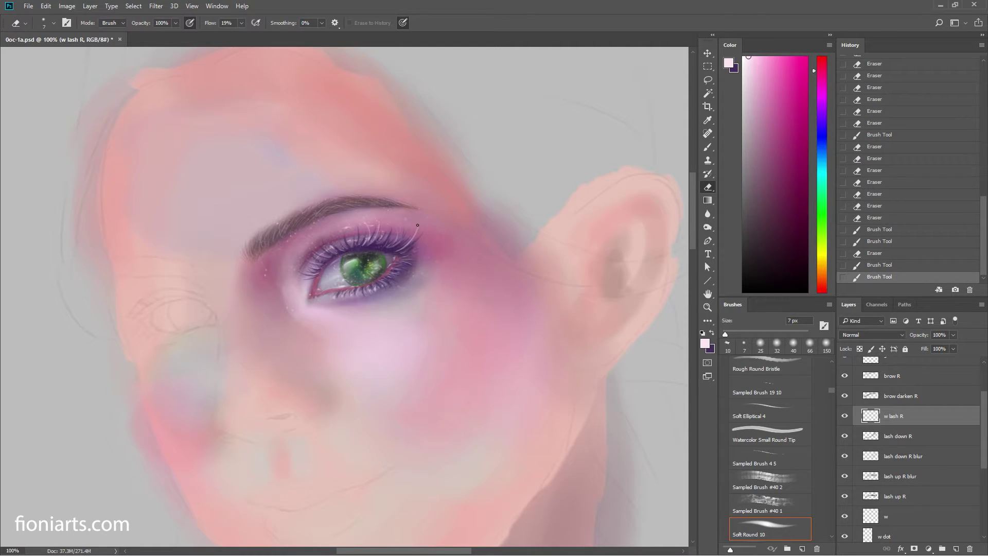
pyautogui.moveTo(410, 241); pyautogui.dragTo(407, 242)
pyautogui.moveTo(407, 242); pyautogui.dragTo(403, 242)
pyautogui.moveTo(403, 242); pyautogui.dragTo(397, 238)
pyautogui.moveTo(396, 236); pyautogui.dragTo(393, 234)
# Step: Redraw a light lash stroke near the eye, erase stray spots, and paint along the lower lash line
pyautogui.press('b')
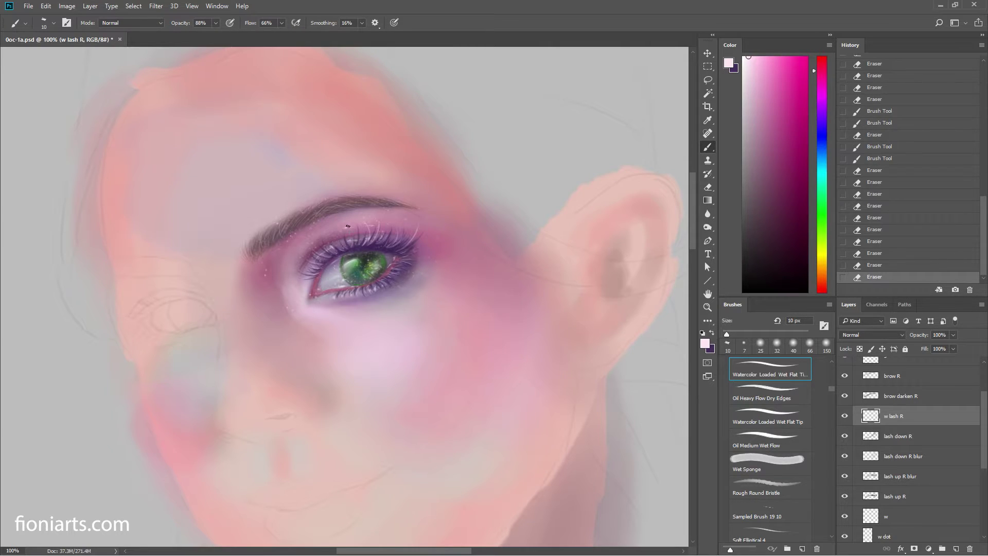
pyautogui.moveTo(352, 230); pyautogui.dragTo(345, 244)
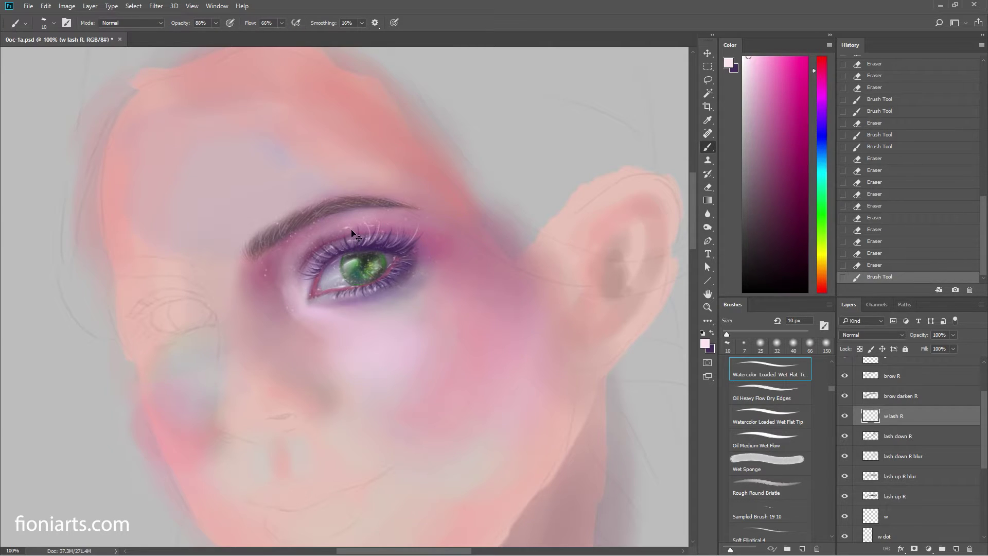
pyautogui.hotkey('ctrl', 'z')
pyautogui.moveTo(353, 245)
pyautogui.mouseDown()
pyautogui.moveTo(320, 251)
pyautogui.moveTo(356, 281)
pyautogui.mouseUp()
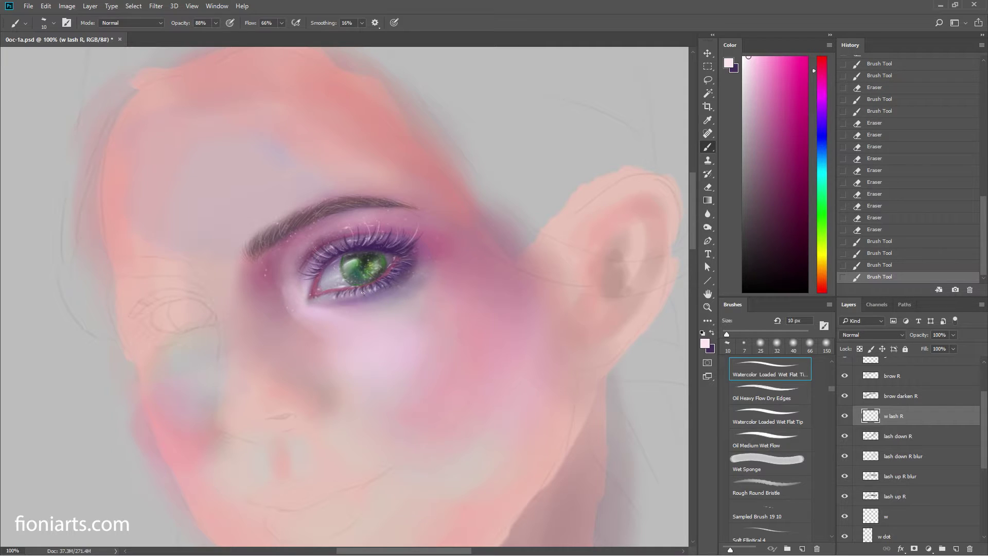
pyautogui.press('e')
pyautogui.click(360, 288)
pyautogui.click(360, 287)
pyautogui.click(359, 288)
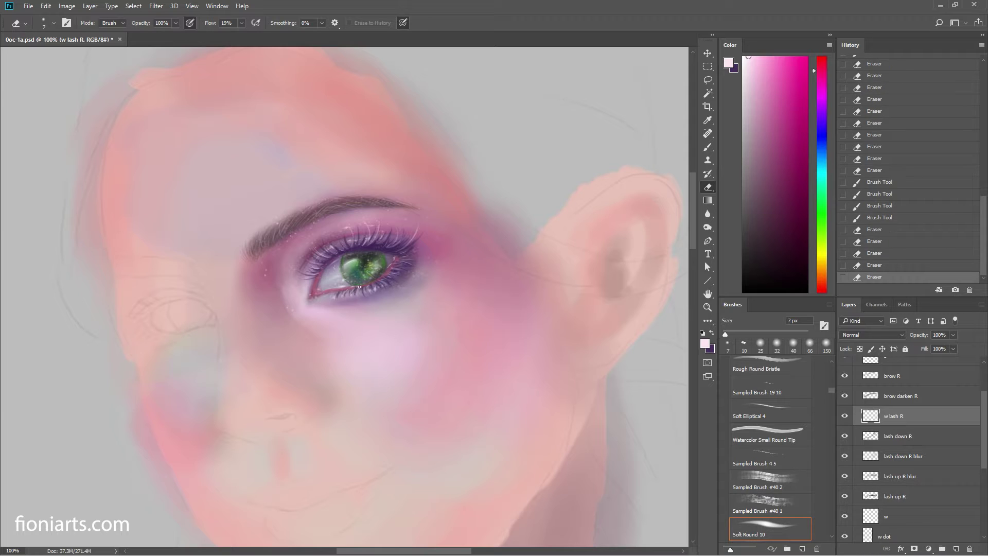
pyautogui.moveTo(359, 287); pyautogui.dragTo(355, 292)
pyautogui.click(360, 294)
pyautogui.press('b')
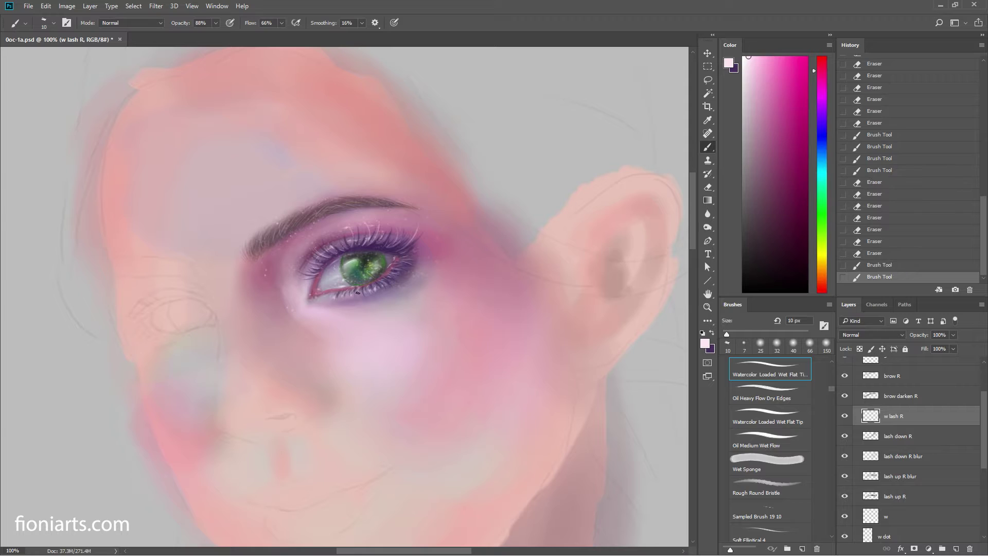
pyautogui.moveTo(358, 291); pyautogui.dragTo(339, 294)
# Step: On the eye R layer, dab sampled dark purple and mauve-pink at the inner corner, then revert
pyautogui.moveTo(983, 402); pyautogui.dragTo(984, 385)
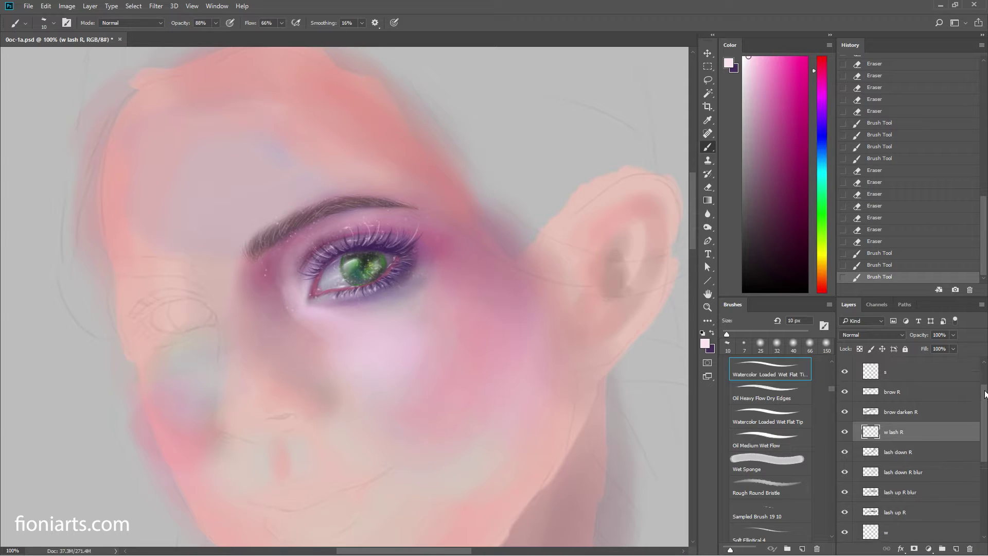
pyautogui.click(903, 397)
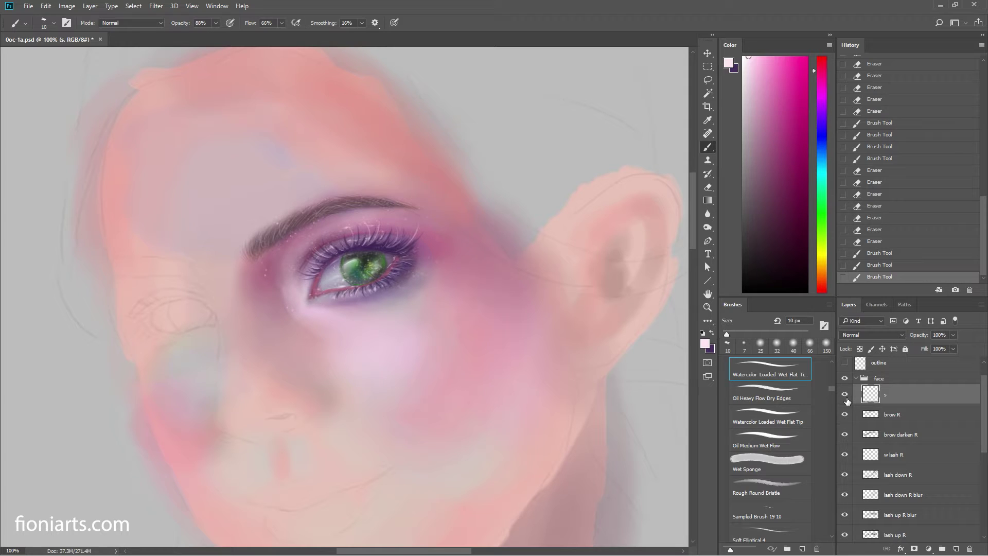
pyautogui.moveTo(984, 418); pyautogui.dragTo(986, 466)
pyautogui.keyDown('ctrl'); pyautogui.click(317, 277); pyautogui.keyUp('ctrl')
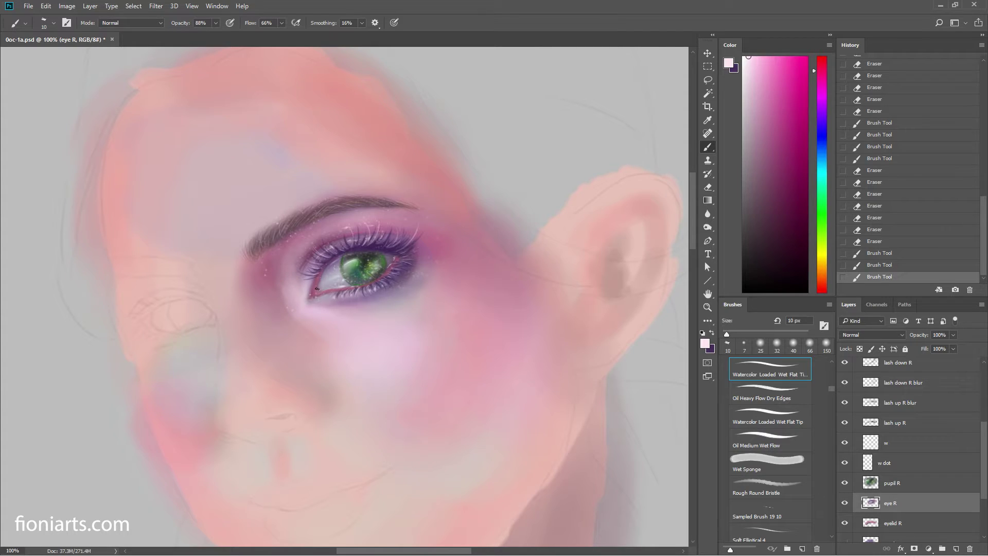
pyautogui.click(321, 291)
pyautogui.click(320, 290)
pyautogui.keyDown('alt'); pyautogui.click(320, 287); pyautogui.keyUp('alt')
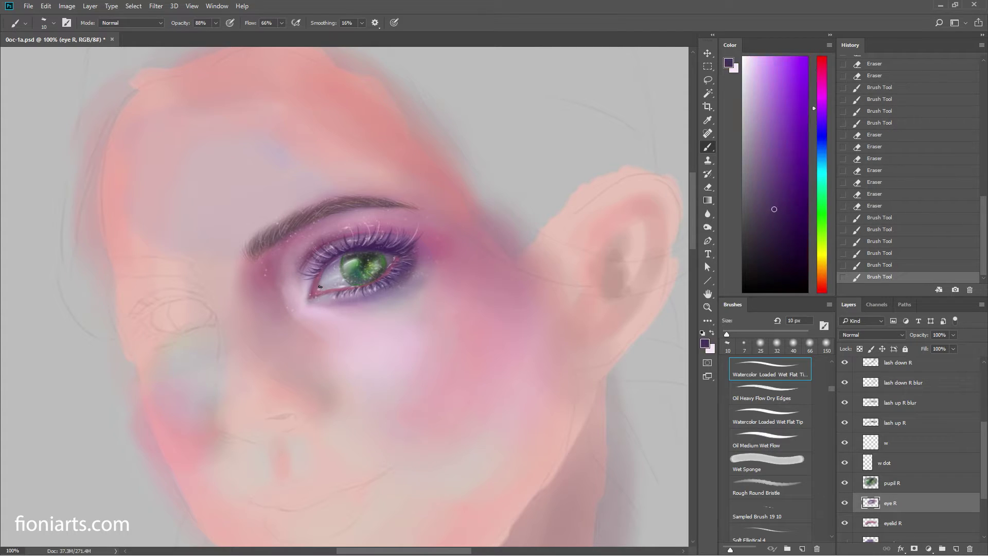
pyautogui.keyDown('alt'); pyautogui.click(321, 287); pyautogui.keyUp('alt')
pyautogui.click(320, 290)
pyautogui.click(320, 290)
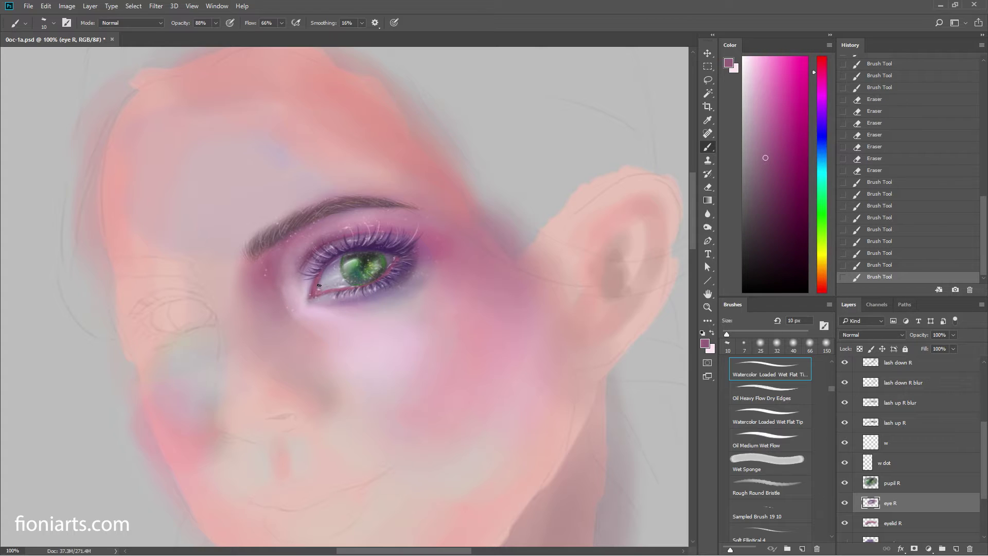
pyautogui.click(321, 290)
pyautogui.click(320, 290)
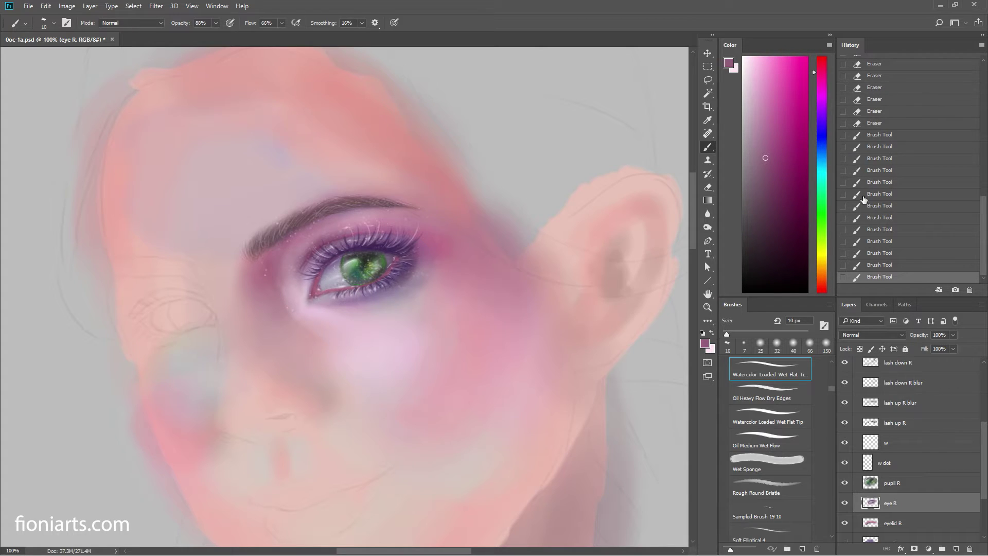
pyautogui.click(872, 241)
# Step: Switch to the 8 px brush and dab colour at the eye's inner corner
pyautogui.rightClick(430, 317)
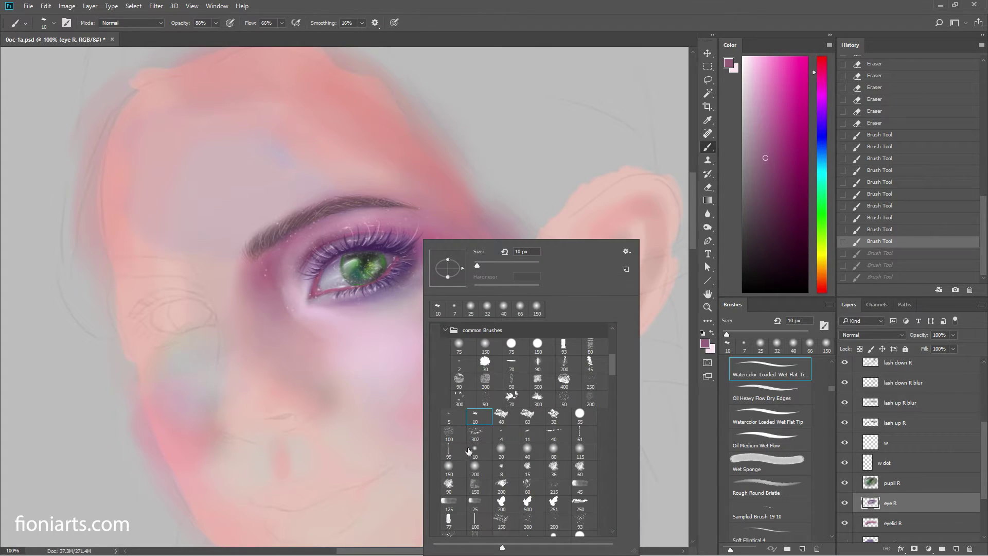
pyautogui.click(502, 466)
pyautogui.click(319, 285)
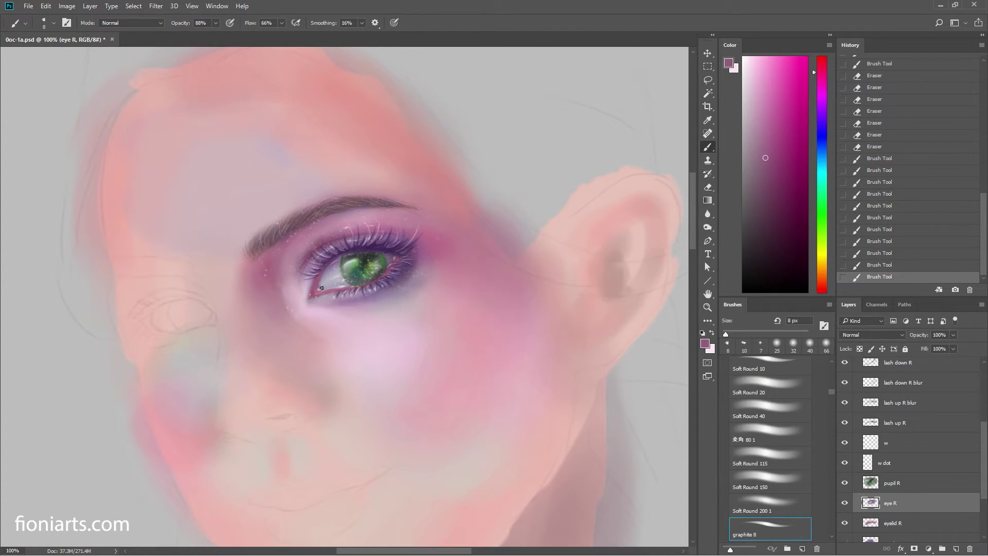
pyautogui.click(321, 289)
pyautogui.click(322, 291)
pyautogui.click(321, 289)
pyautogui.click(320, 289)
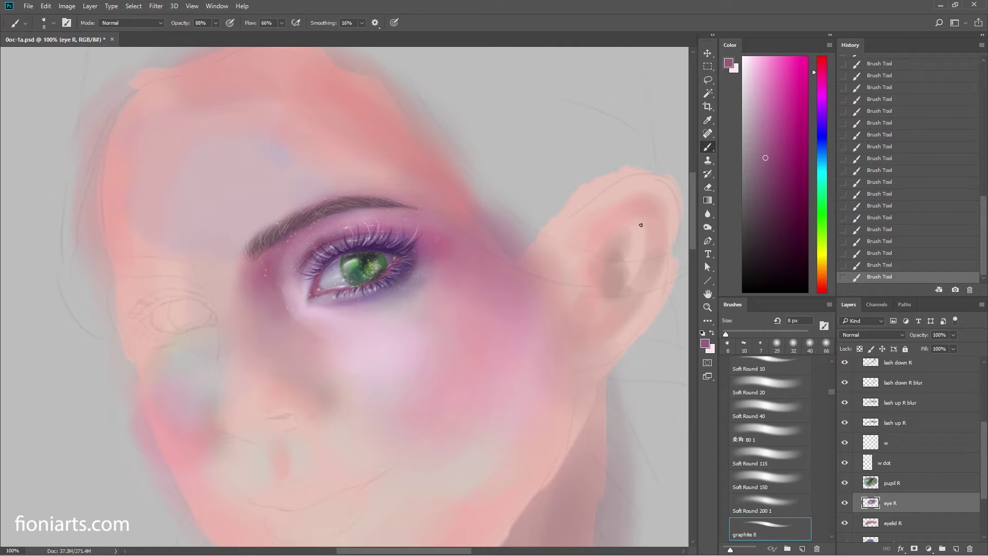
# Step: Pick dark red, undo the recent strokes in History, and paint a short dark red lower-eyelid stroke
pyautogui.keyDown('alt'); pyautogui.click(325, 282); pyautogui.keyUp('alt')
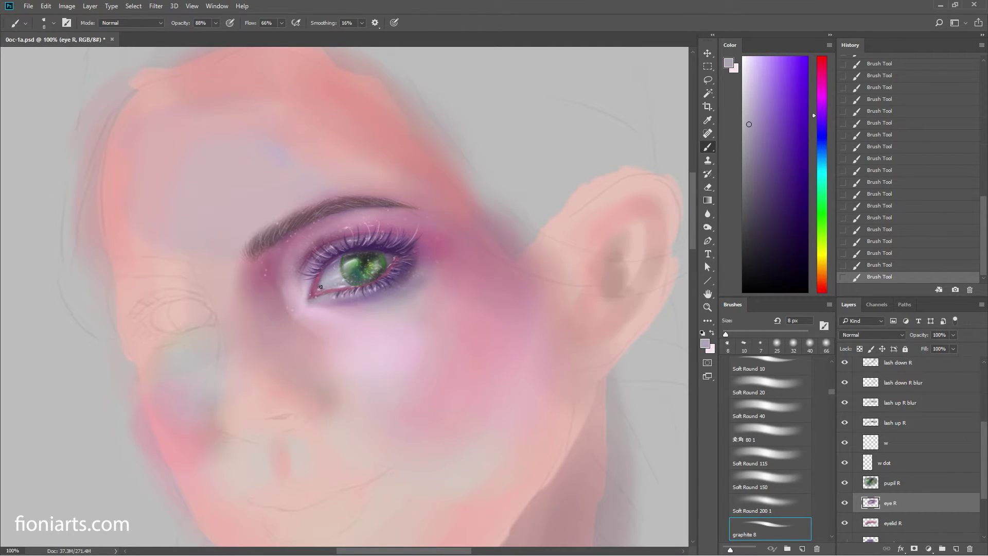
pyautogui.keyDown('alt'); pyautogui.click(322, 290); pyautogui.keyUp('alt')
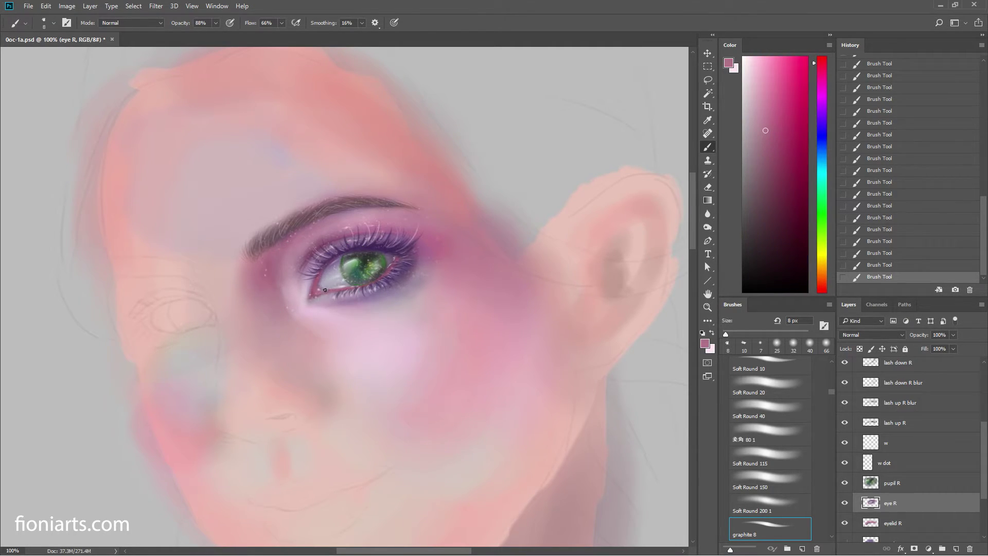
pyautogui.keyDown('alt'); pyautogui.click(320, 295); pyautogui.keyUp('alt')
pyautogui.click(820, 284)
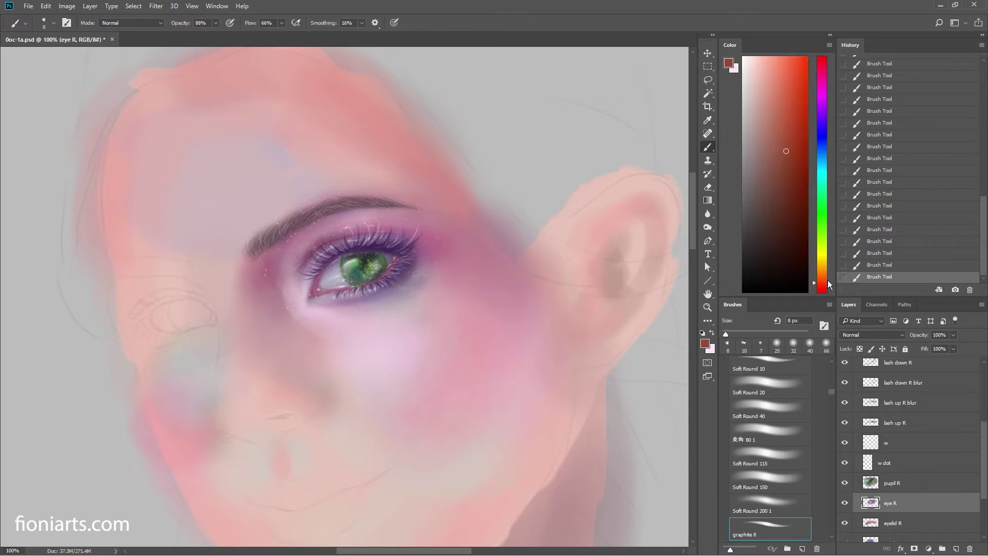
pyautogui.click(897, 254)
pyautogui.hotkey('ctrl', 'alt', 'z')
pyautogui.hotkey('ctrl', 'alt', 'z')
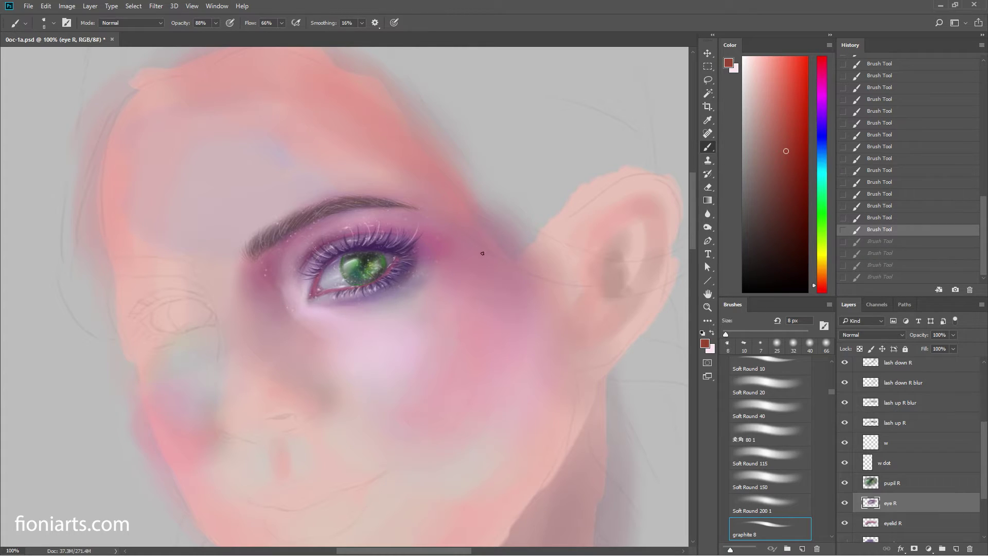
pyautogui.moveTo(315, 296); pyautogui.dragTo(322, 291)
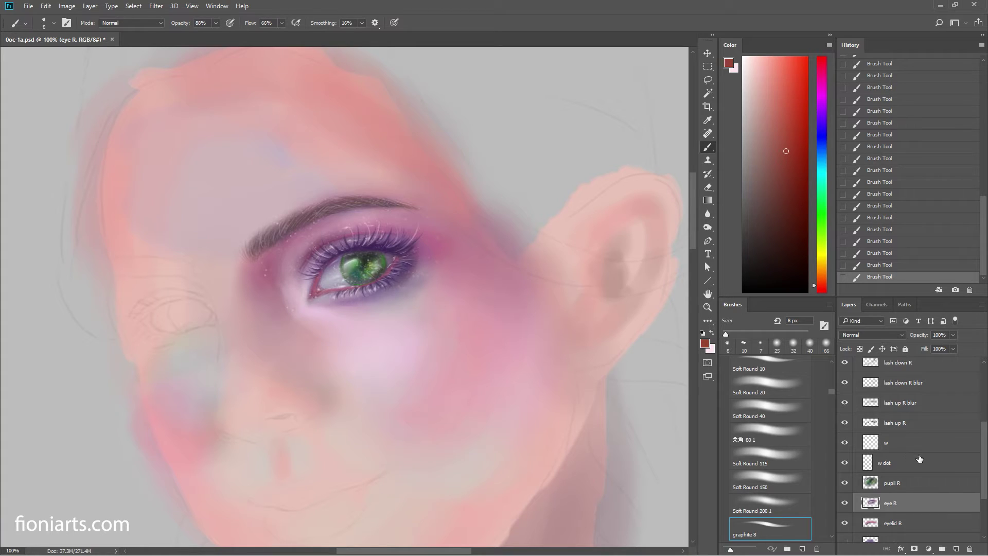
# Step: On the pupil R layer, load a 10 px brush and dab sampled dark grey onto the eye
pyautogui.click(910, 486)
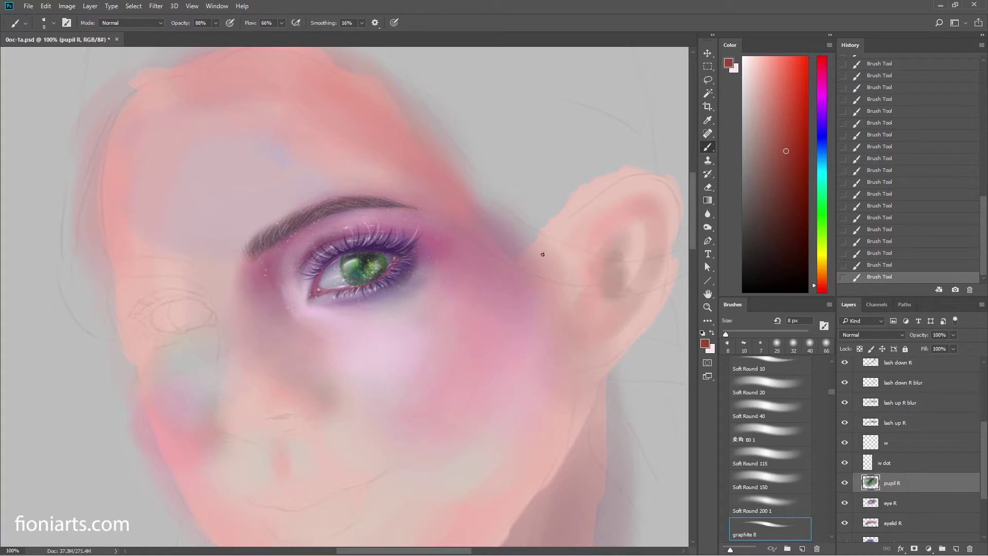
pyautogui.rightClick(420, 276)
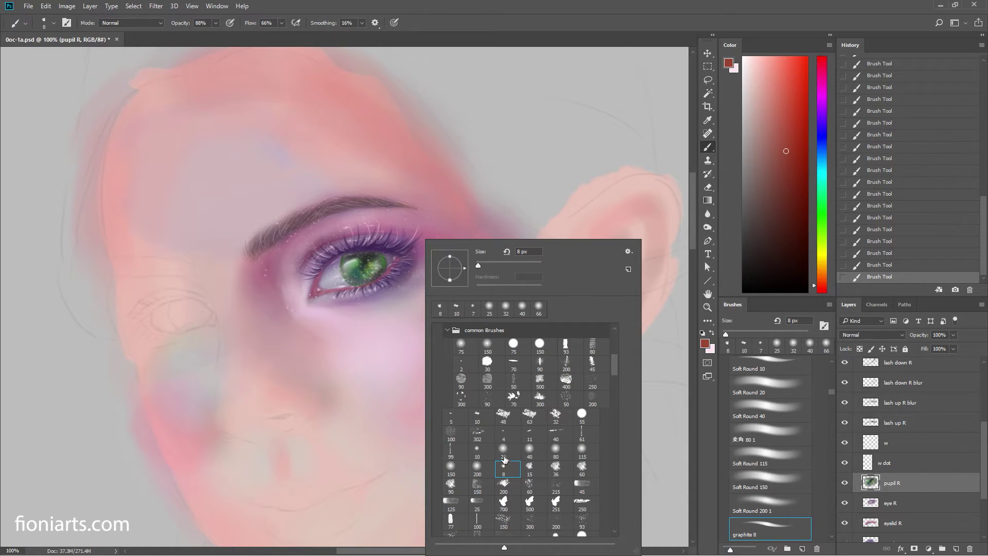
pyautogui.click(477, 419)
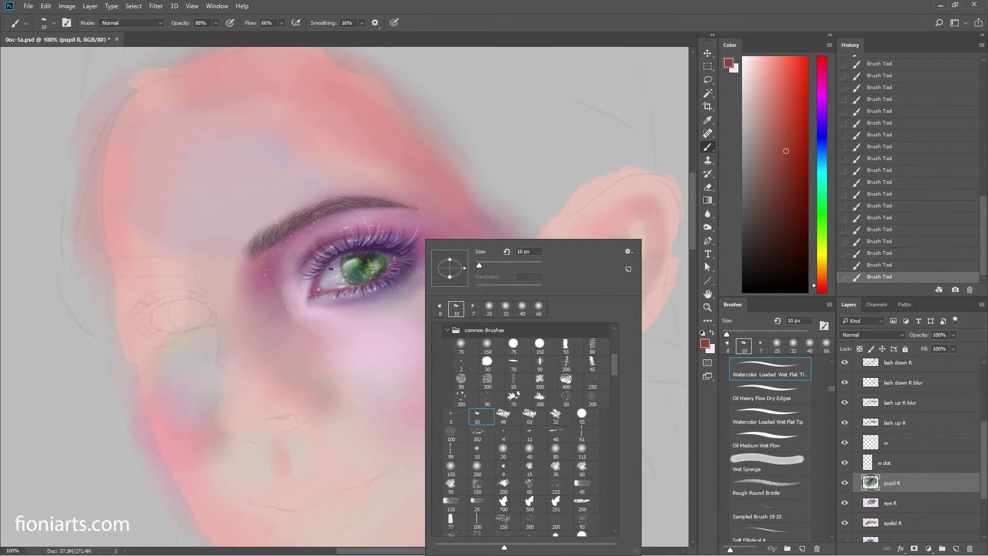
pyautogui.keyDown('alt'); pyautogui.click(379, 268); pyautogui.keyUp('alt')
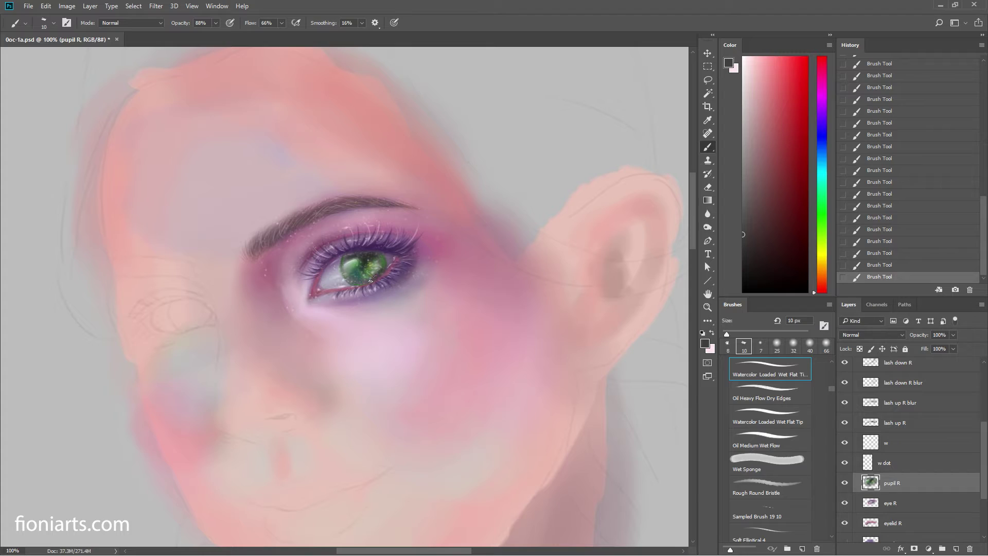
pyautogui.click(371, 281)
# Step: Paint and repaint a short iris stroke, stepping through History states to compare
pyautogui.click(881, 170)
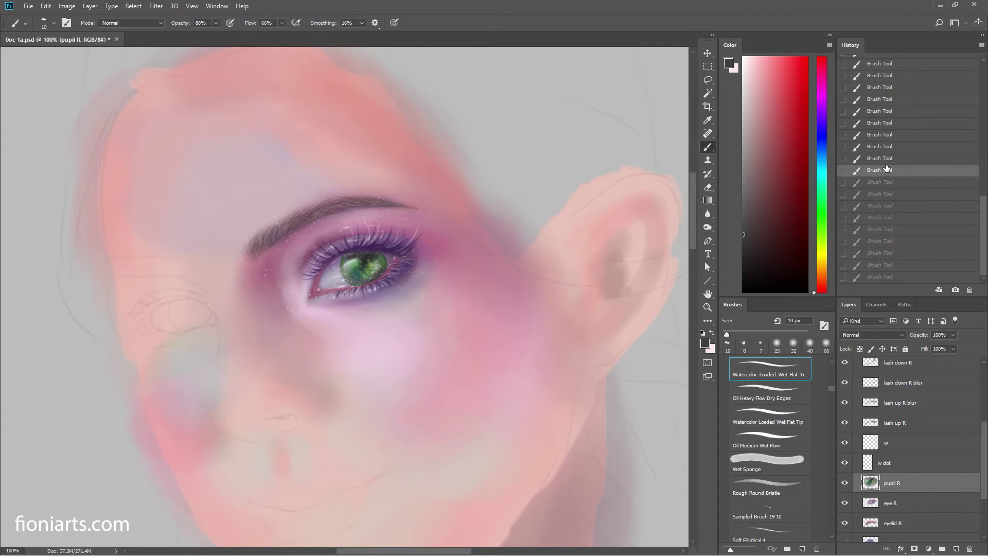
pyautogui.click(881, 135)
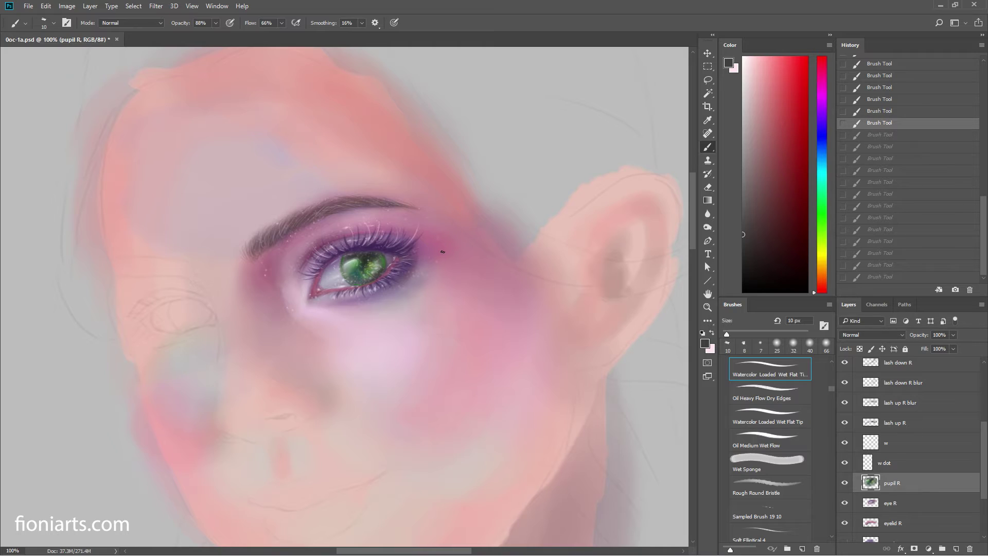
pyautogui.moveTo(378, 252); pyautogui.dragTo(386, 258)
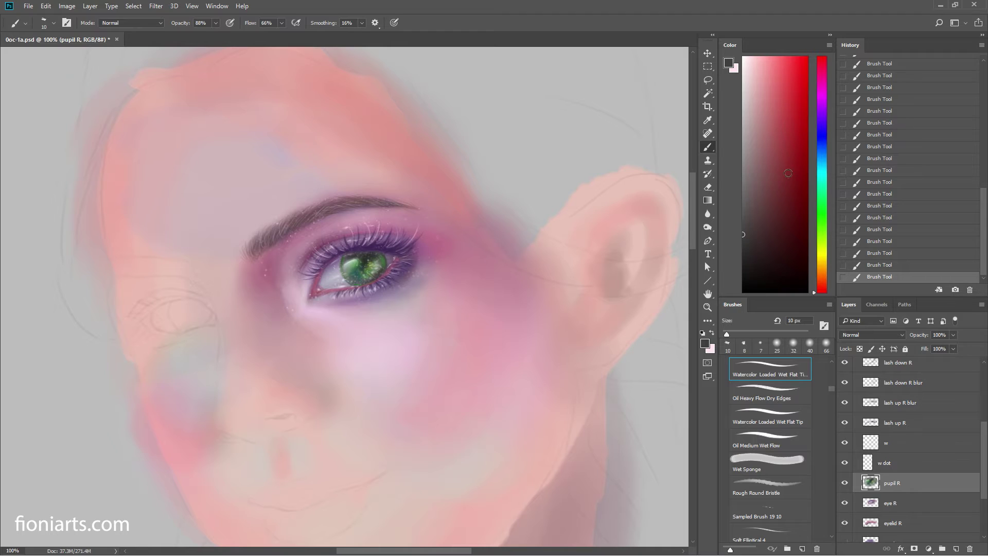
pyautogui.click(862, 157)
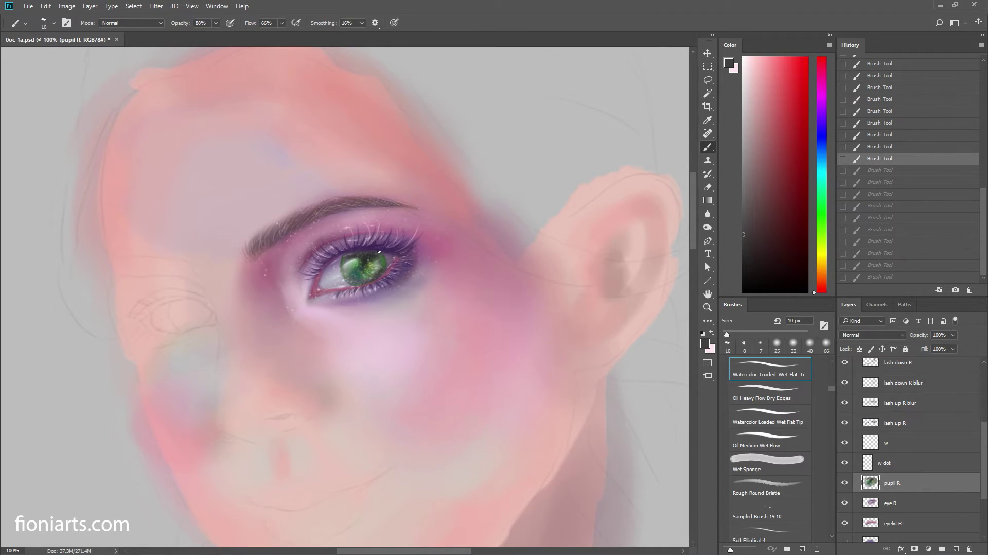
pyautogui.moveTo(379, 252); pyautogui.dragTo(383, 256)
pyautogui.click(870, 146)
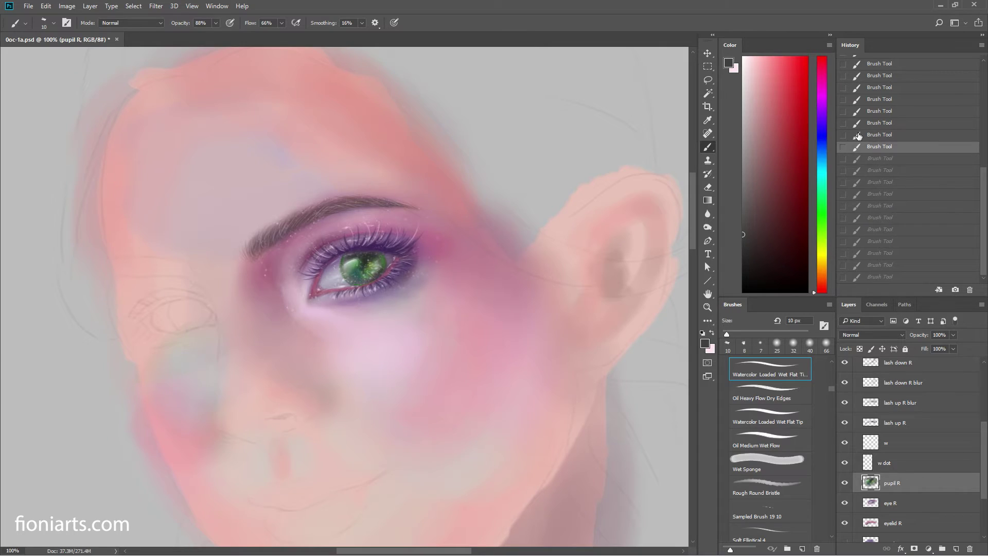
pyautogui.click(862, 194)
pyautogui.click(858, 229)
pyautogui.click(857, 252)
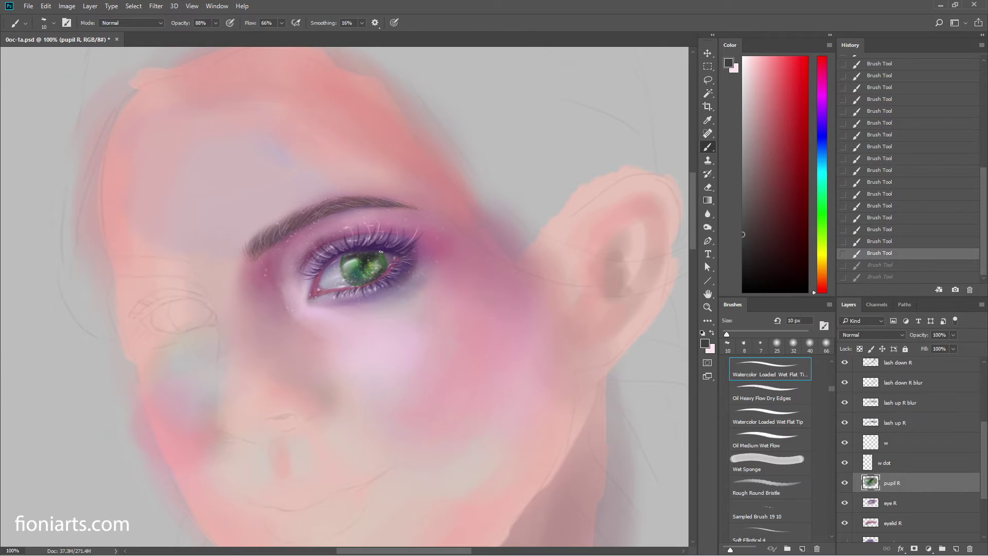
# Step: Toggle the last iris stroke with undo and redo to compare before and after
pyautogui.hotkey('ctrl', 'shift', 'z')
pyautogui.hotkey('ctrl', 'shift', 'z')
pyautogui.hotkey('ctrl', 'z')
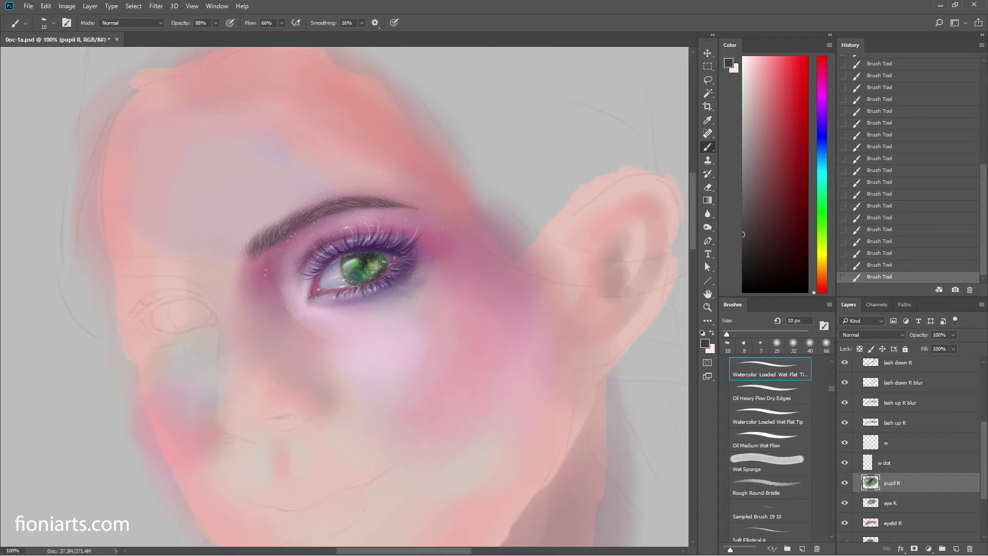
pyautogui.hotkey('ctrl', 'shift', 'z')
pyautogui.hotkey('ctrl', 'z')
pyautogui.hotkey('ctrl', 'shift', 'z')
pyautogui.hotkey('ctrl', 'z')
pyautogui.hotkey('ctrl', 'z')
pyautogui.hotkey('ctrl', 'z')
pyautogui.hotkey('ctrl', 'z')
pyautogui.hotkey('ctrl', 'z')
pyautogui.hotkey('ctrl', 'shift', 'z')
# Step: Sample the iris green as the paint colour and compare earlier stroke states
pyautogui.keyDown('alt'); pyautogui.click(386, 256); pyautogui.keyUp('alt')
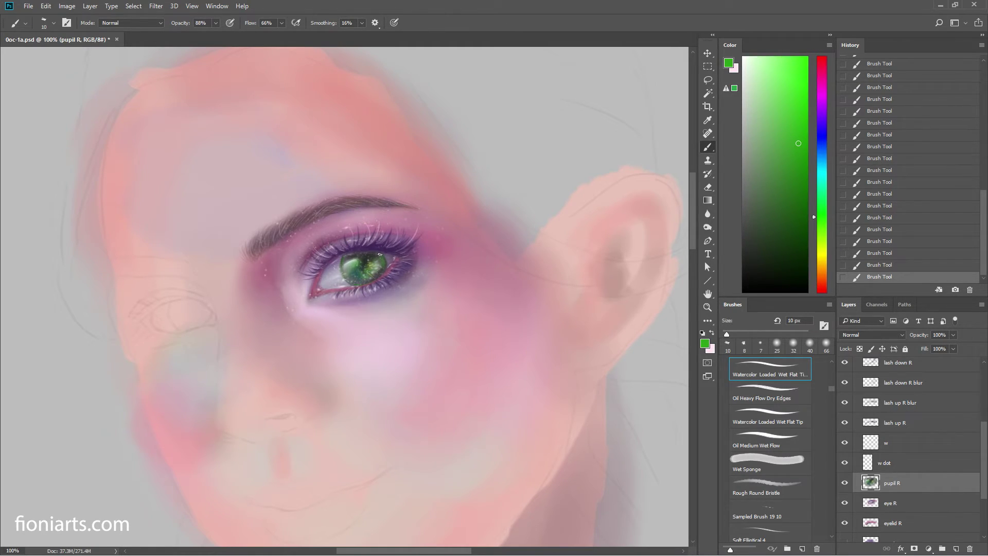
pyautogui.hotkey('ctrl', 'z')
pyautogui.hotkey('ctrl', 'z')
pyautogui.hotkey('ctrl', 'z')
pyautogui.hotkey('ctrl', 'z')
pyautogui.click(885, 218)
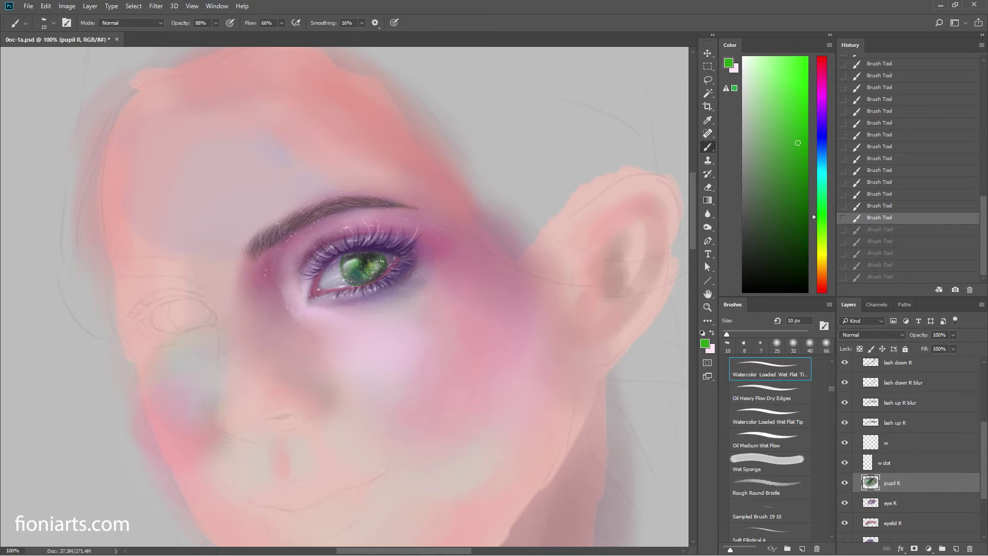
pyautogui.hotkey('ctrl', 'z')
pyautogui.hotkey('ctrl', 'z')
pyautogui.hotkey('ctrl', 'z')
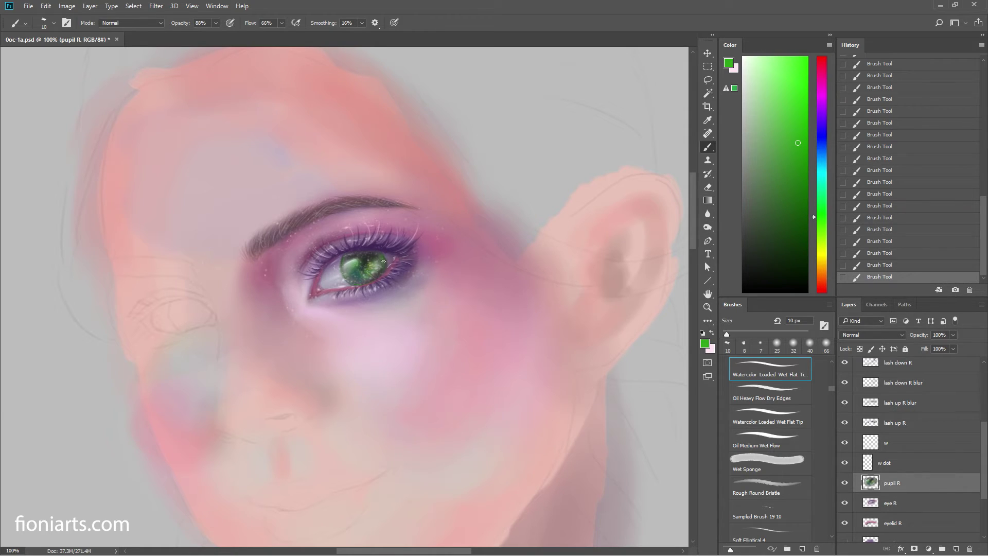
pyautogui.hotkey('ctrl', 'z')
pyautogui.hotkey('ctrl', 'z')
pyautogui.hotkey('ctrl', 'z')
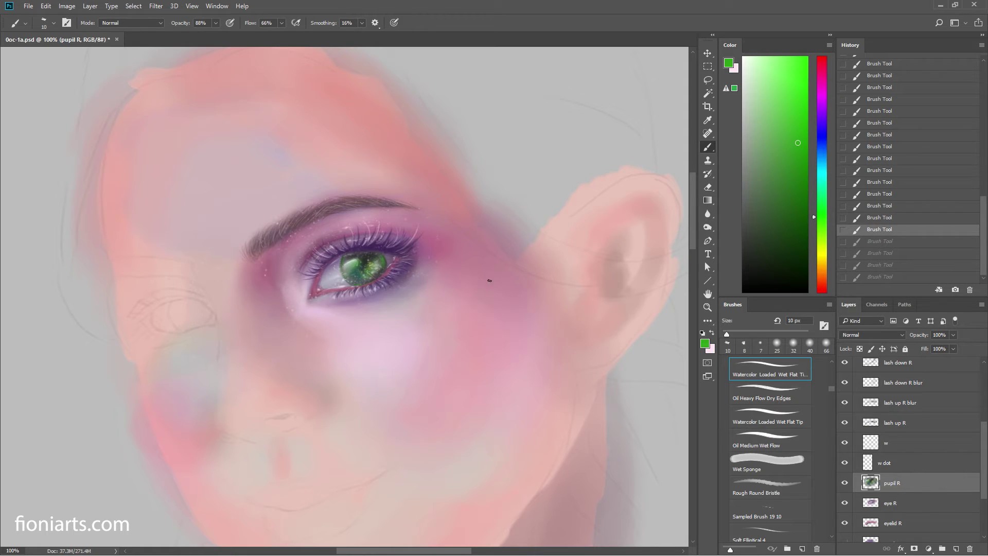
# Step: Switch to the soft round 20 px brush and restore all undone strokes
pyautogui.rightClick(478, 240)
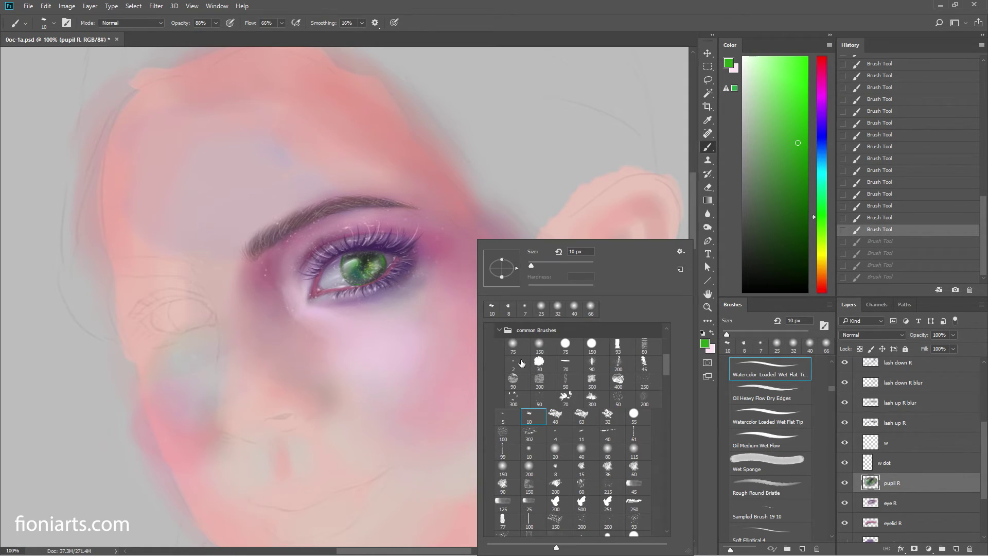
pyautogui.click(556, 451)
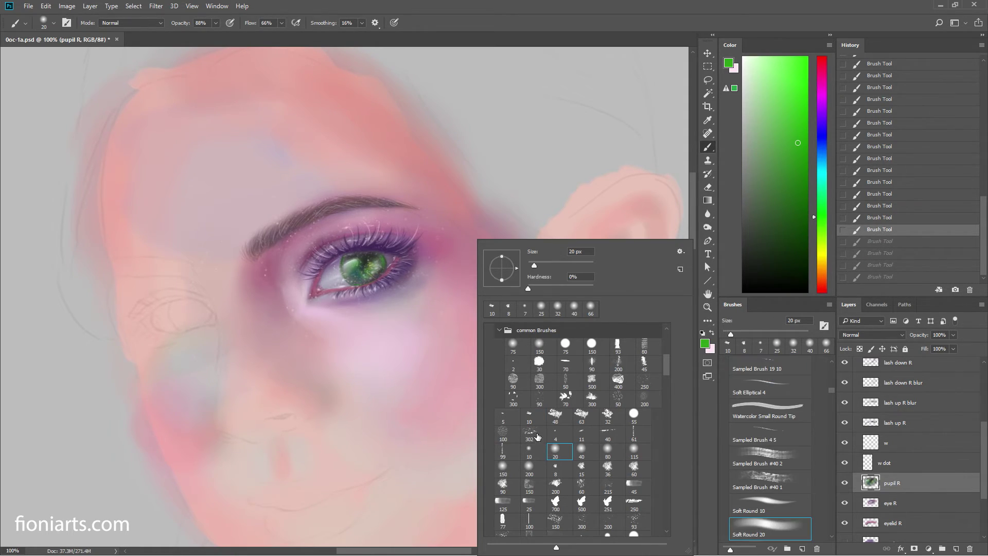
pyautogui.click(893, 218)
pyautogui.hotkey('ctrl', 'z')
pyautogui.hotkey('ctrl', 'z')
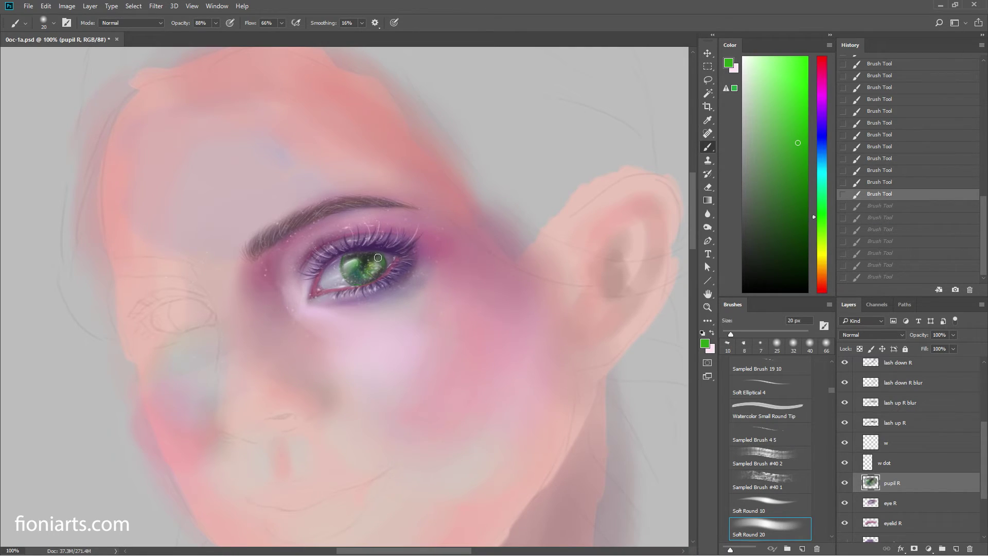
pyautogui.hotkey('ctrl', 'shift', 'z')
pyautogui.hotkey('ctrl', 'shift', 'z')
pyautogui.hotkey('ctrl', 'shift', 'z')
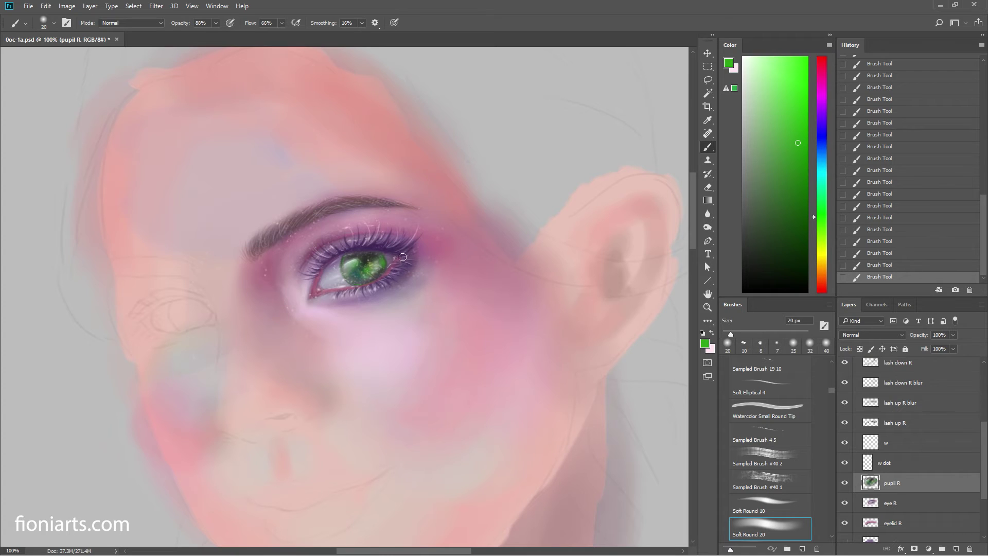
# Step: Set the paint colour to teal and load the 10 px brush
pyautogui.click(820, 164)
pyautogui.rightClick(438, 247)
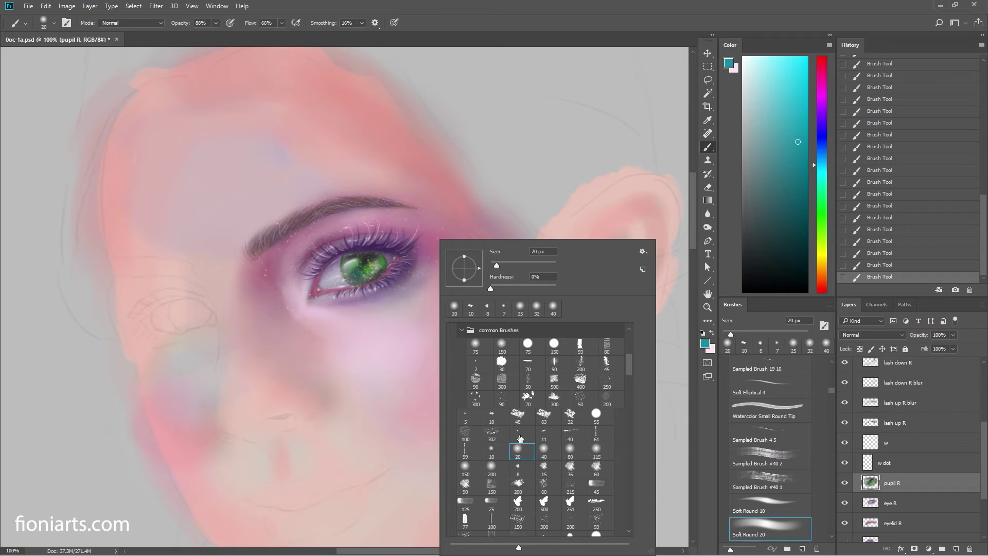
pyautogui.click(492, 418)
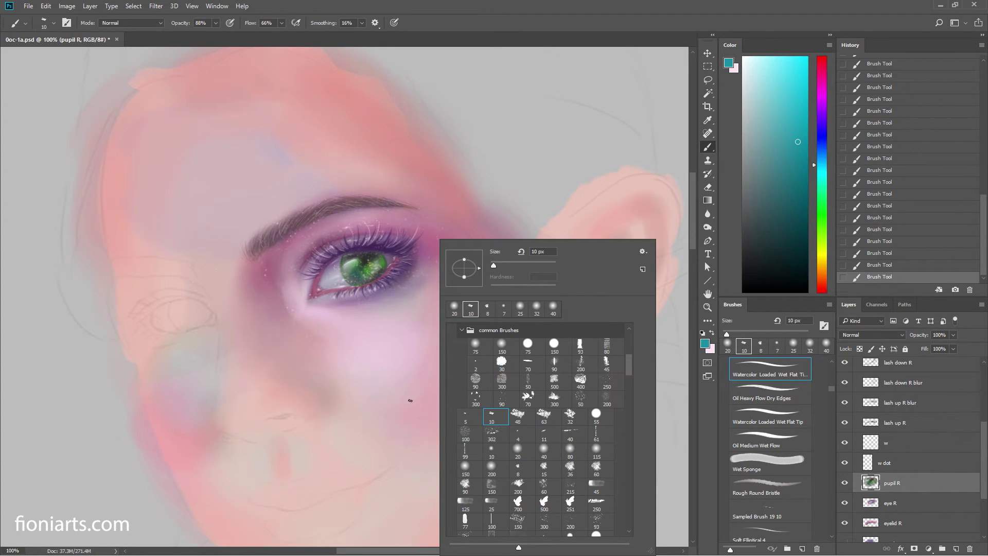
pyautogui.click(368, 274)
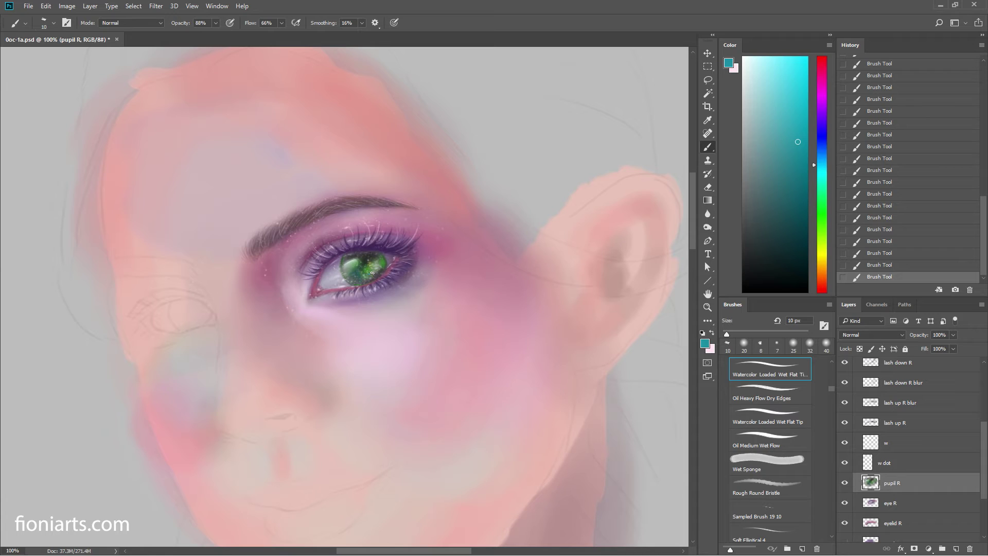
# Step: Compare History states, then add a bright yellow-green dab in the iris
pyautogui.click(903, 234)
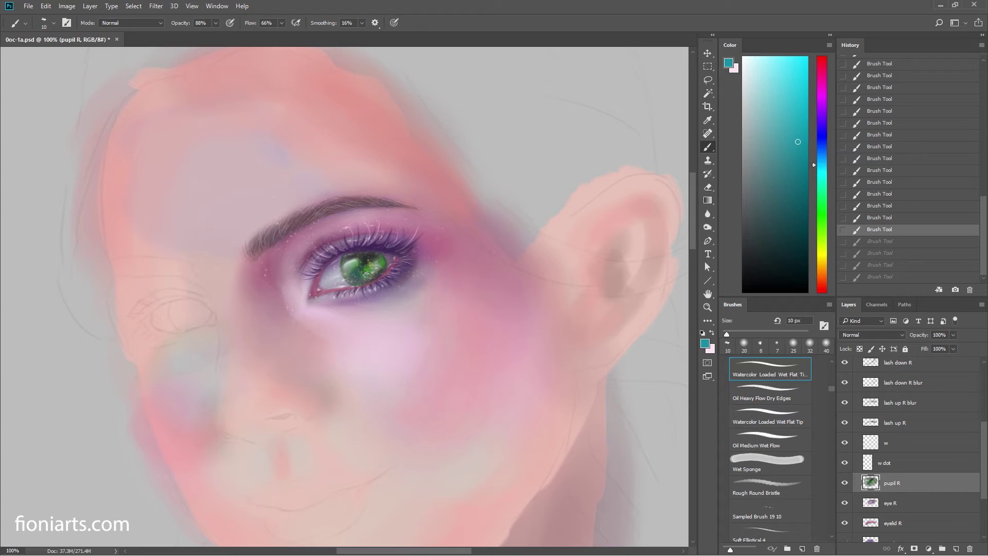
pyautogui.hotkey('ctrl', 'shift', 'z')
pyautogui.hotkey('ctrl', 'shift', 'z')
pyautogui.hotkey('ctrl', 'shift', 'z')
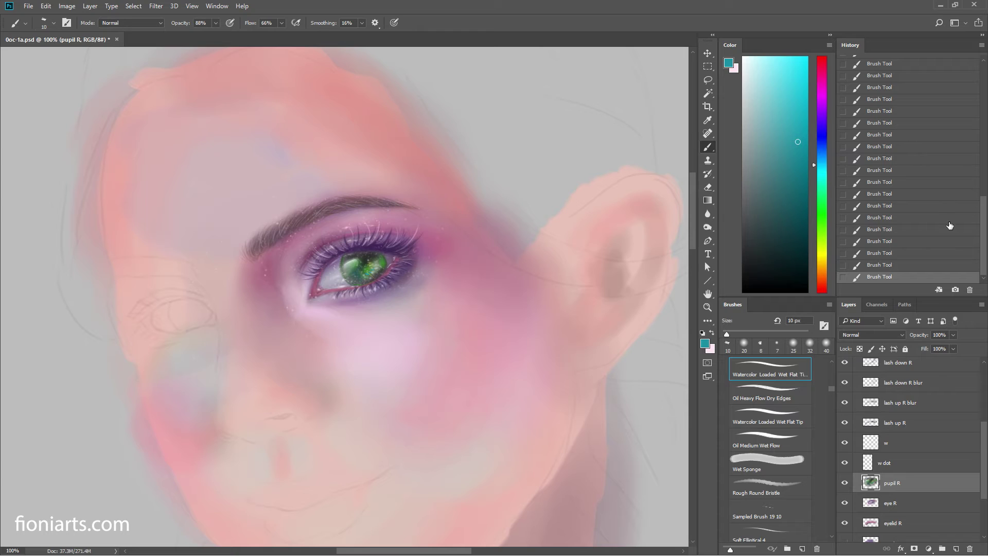
pyautogui.click(917, 230)
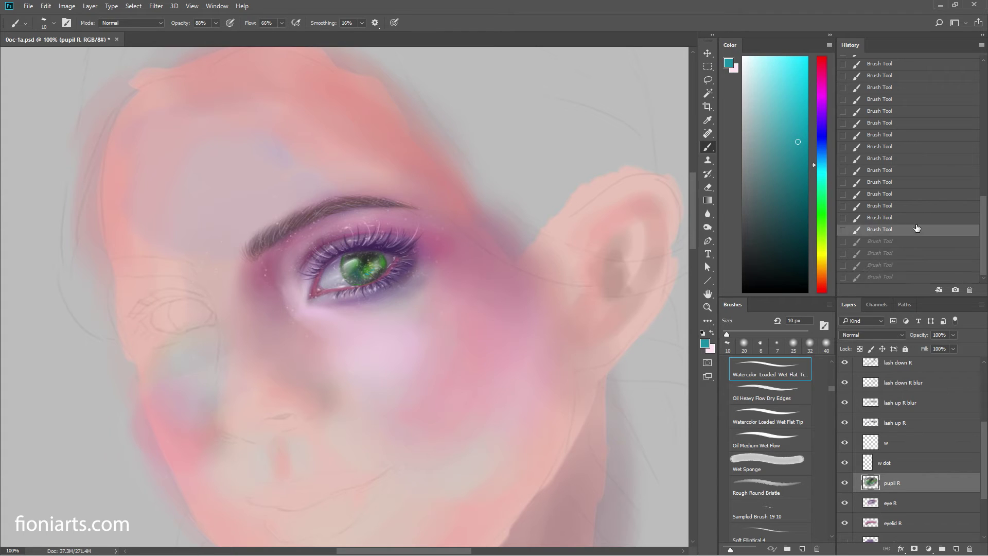
pyautogui.click(822, 246)
pyautogui.moveTo(795, 138); pyautogui.dragTo(798, 113)
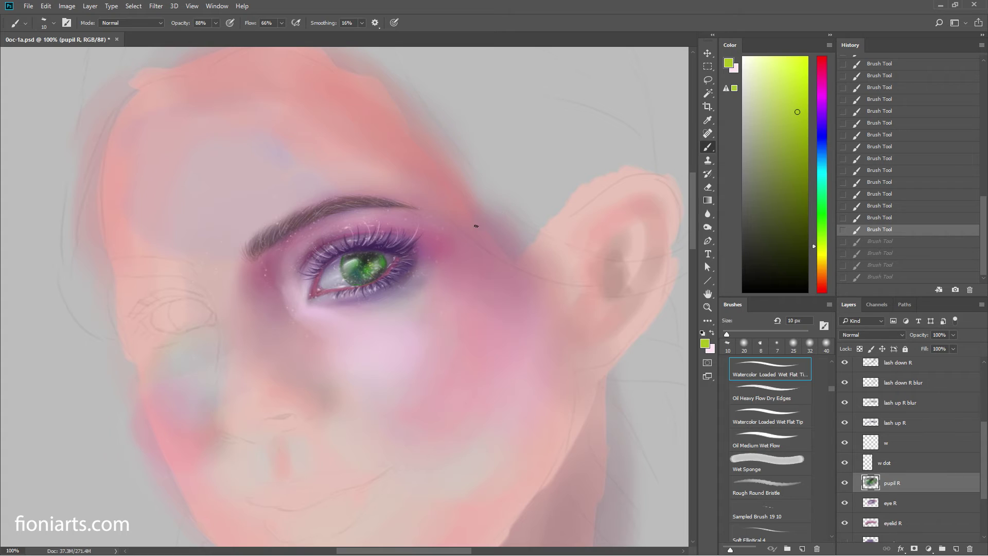
pyautogui.click(371, 271)
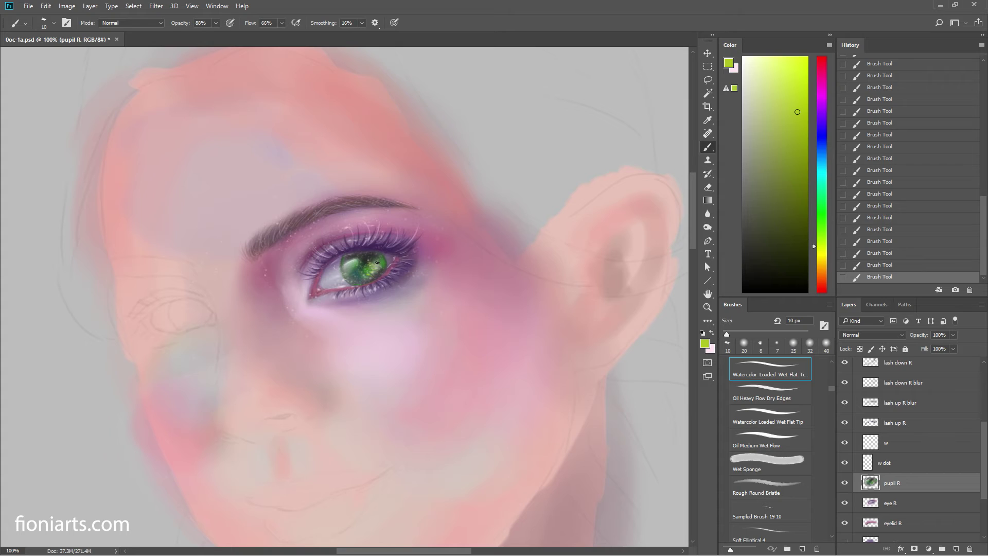
# Step: Compare the last five strokes, then set a soft round brush at 14 px
pyautogui.hotkey('ctrl', 'alt', 'z')
pyautogui.hotkey('ctrl', 'alt', 'z')
pyautogui.hotkey('ctrl', 'alt', 'z')
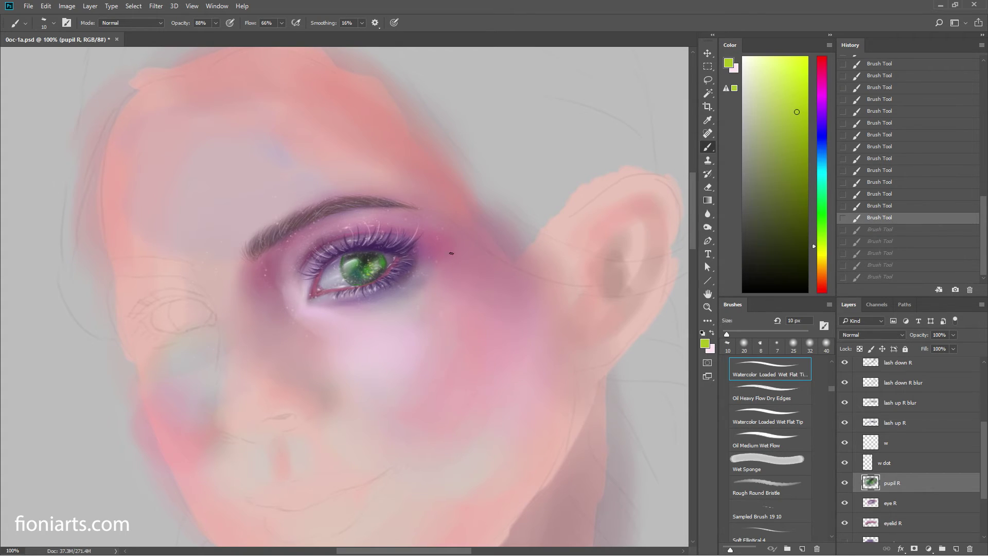
pyautogui.hotkey('ctrl', 'shift', 'z')
pyautogui.hotkey('ctrl', 'shift', 'z')
pyautogui.hotkey('ctrl', 'shift', 'z')
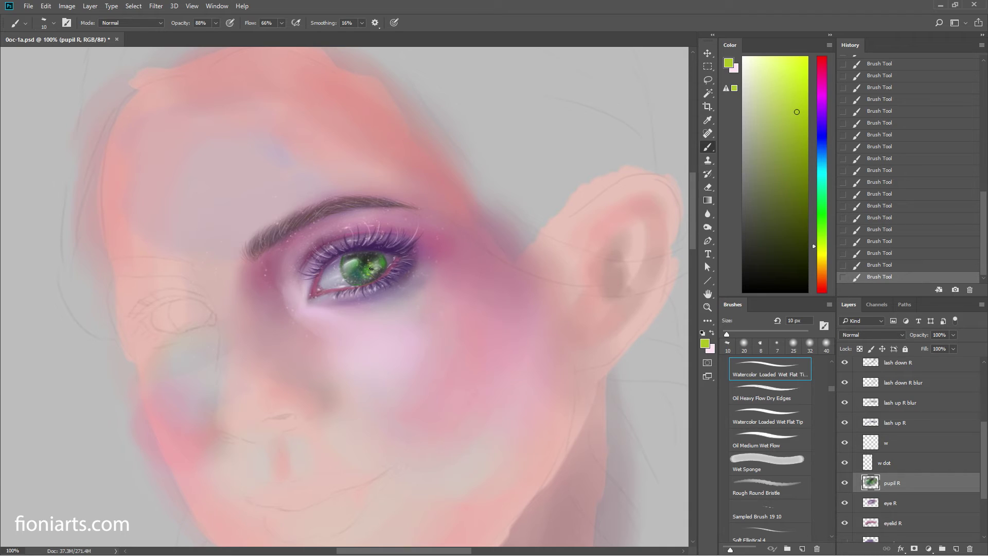
pyautogui.rightClick(387, 240)
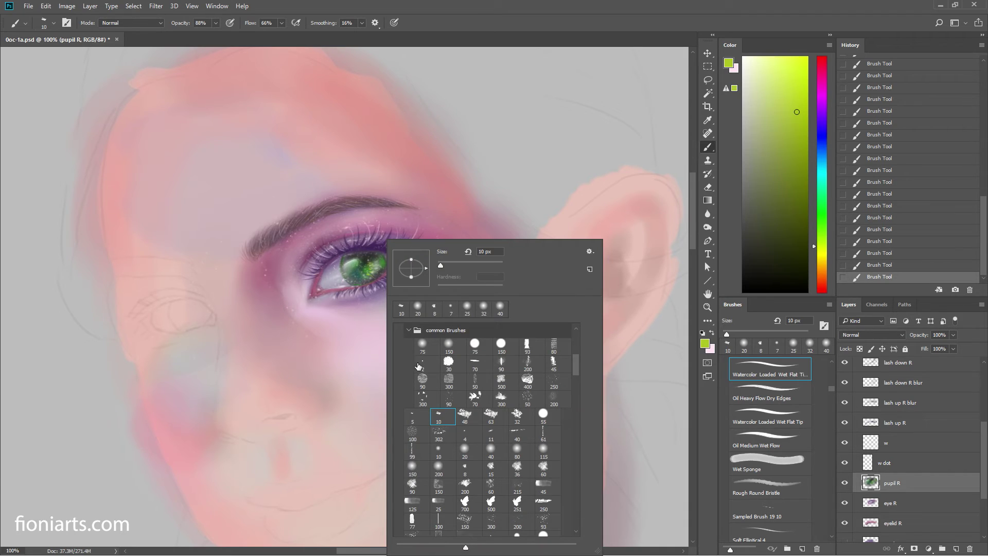
pyautogui.click(464, 452)
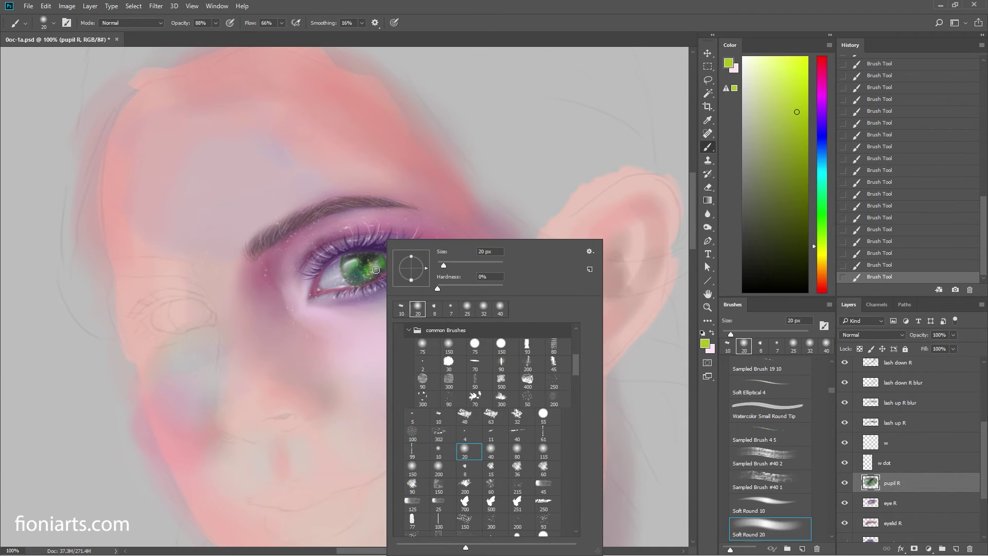
pyautogui.moveTo(446, 265); pyautogui.dragTo(444, 268)
pyautogui.press('Return')
# Step: Try a soft stroke over the pupil, shrink the brush, and pick cyan paint
pyautogui.hotkey('ctrl', 'alt', 'z')
pyautogui.hotkey('ctrl', 'alt', 'z')
pyautogui.hotkey('ctrl', 'alt', 'z')
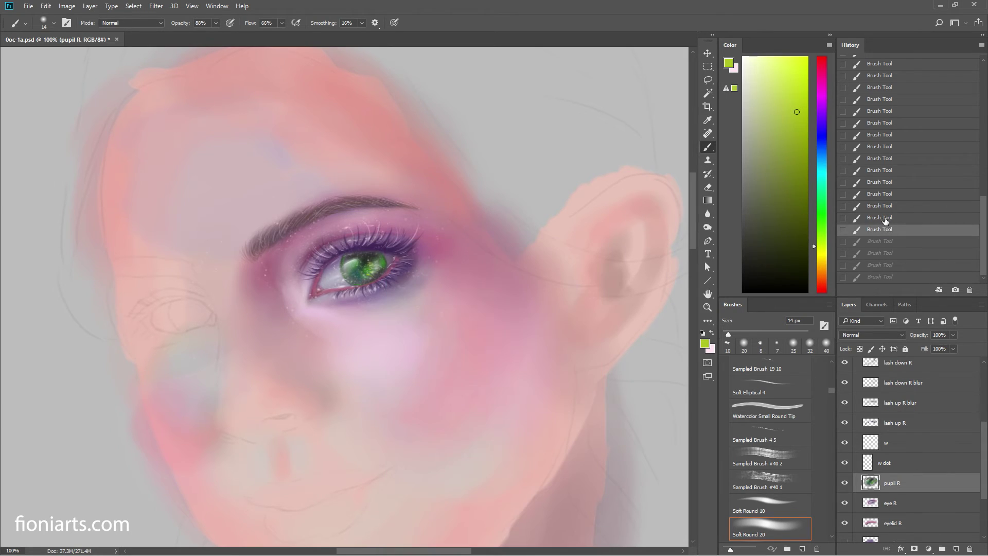
pyautogui.hotkey('ctrl', 'alt', 'z')
pyautogui.hotkey('ctrl', 'alt', 'z')
pyautogui.moveTo(372, 269); pyautogui.dragTo(368, 272)
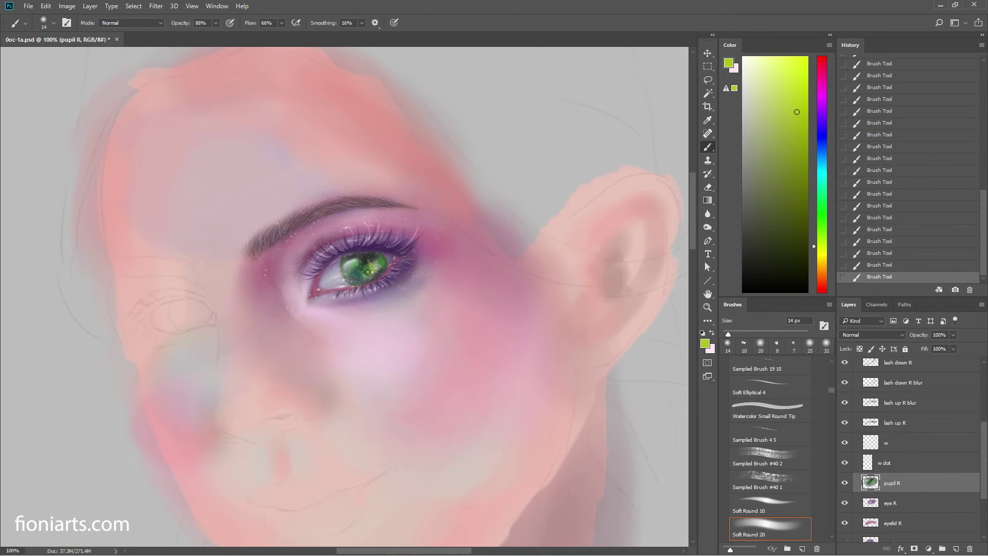
pyautogui.hotkey('ctrl', 'z')
pyautogui.rightClick(380, 272)
pyautogui.moveTo(443, 266); pyautogui.dragTo(438, 266)
pyautogui.press('Return')
pyautogui.hotkey('ctrl', 'z')
pyautogui.hotkey('ctrl', 'z')
pyautogui.hotkey('ctrl', 'z')
pyautogui.hotkey('ctrl', 'z')
pyautogui.hotkey('ctrl', 'z')
pyautogui.hotkey('ctrl', 'z')
pyautogui.hotkey('ctrl', 'z')
pyautogui.hotkey('ctrl', 'z')
pyautogui.hotkey('ctrl', 'z')
pyautogui.hotkey('ctrl', 'z')
pyautogui.hotkey('ctrl', 'z')
pyautogui.click(823, 169)
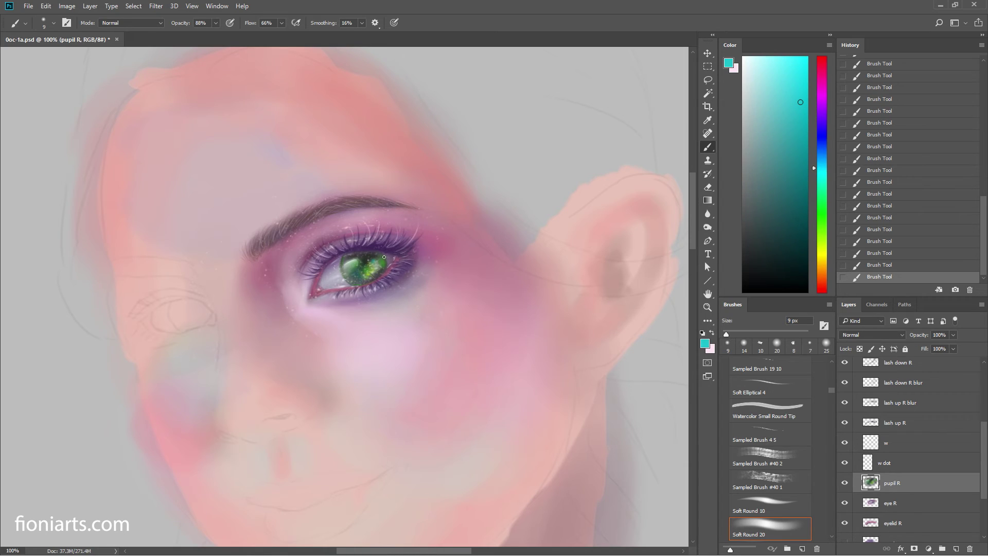
# Step: Compare the eye before the last four strokes while trying blue, then purple paint
pyautogui.click(900, 231)
pyautogui.hotkey('ctrl', 'z')
pyautogui.click(817, 137)
pyautogui.moveTo(816, 137); pyautogui.dragTo(823, 134)
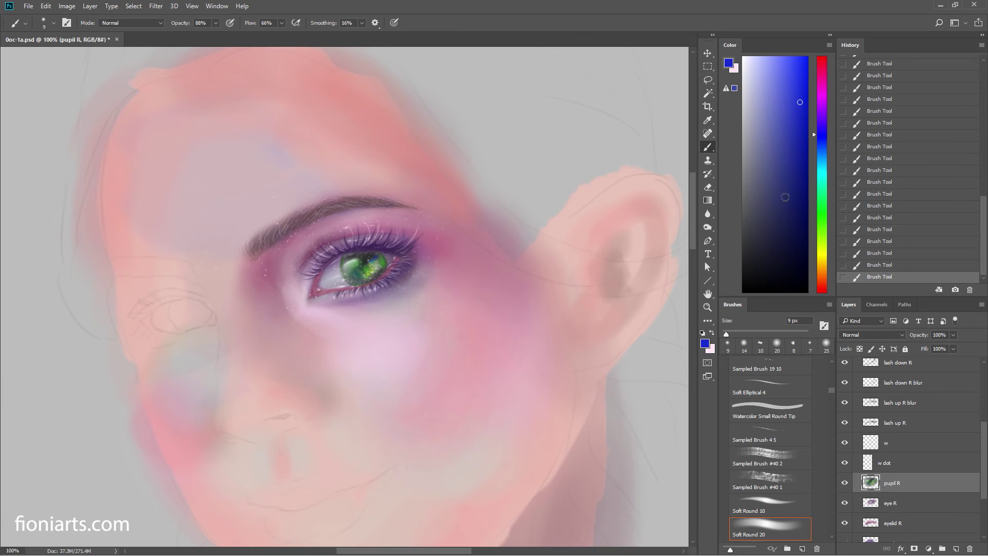
pyautogui.click(879, 229)
pyautogui.hotkey('ctrl', 'z')
pyautogui.click(818, 106)
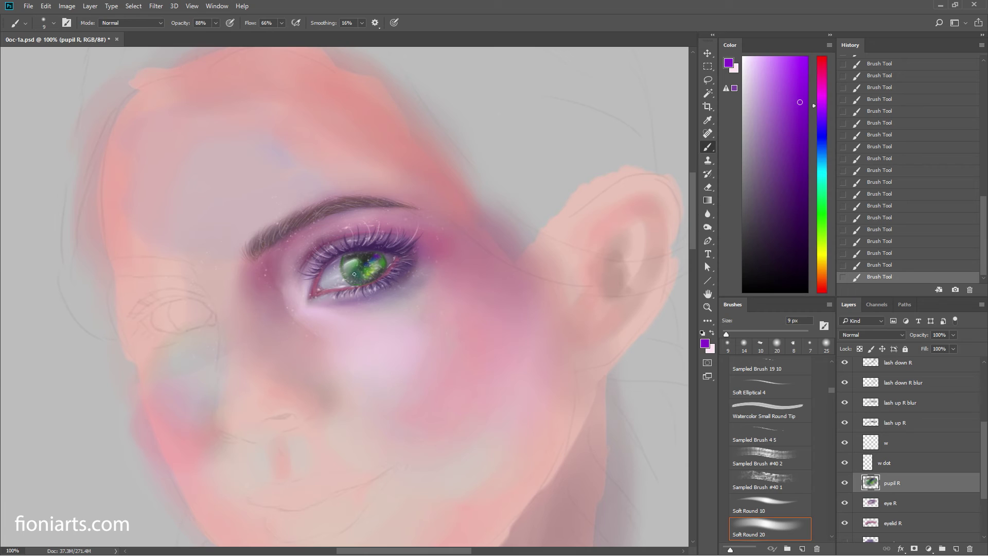
# Step: Restore later strokes, settle on a cyan shade, and dab it onto the iris
pyautogui.click(897, 206)
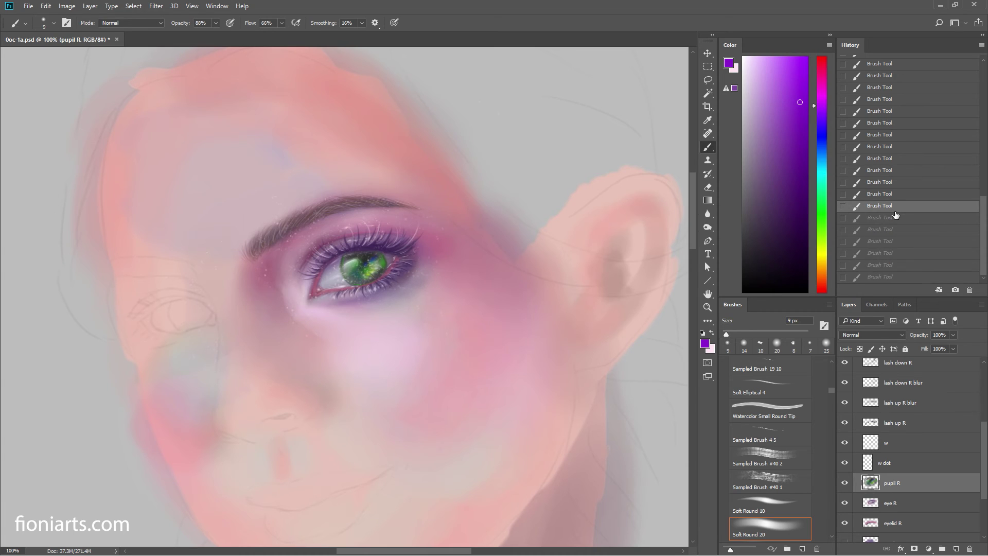
pyautogui.hotkey('ctrl', 'shift', 'z')
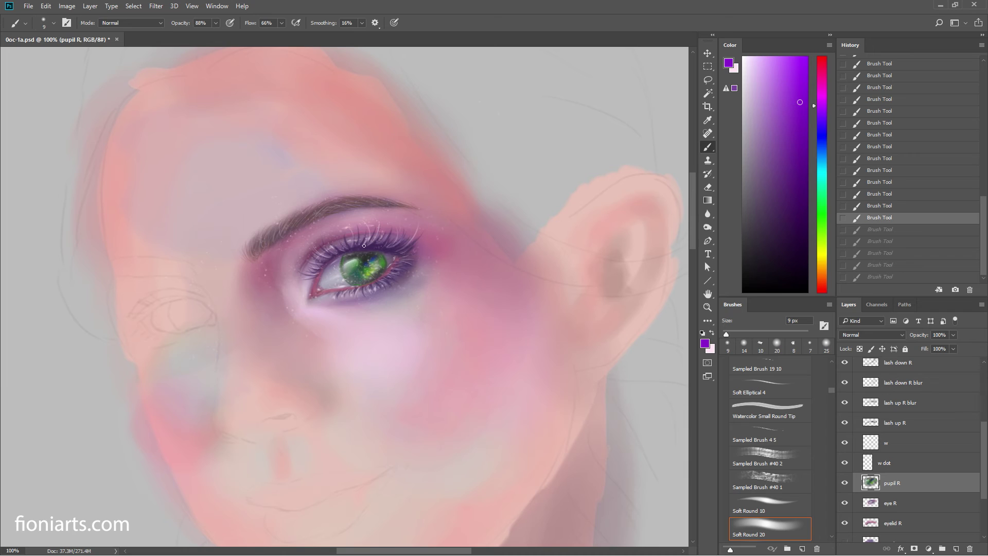
pyautogui.hotkey('ctrl', 'shift', 'z')
pyautogui.hotkey('ctrl', 'shift', 'z')
pyautogui.hotkey('ctrl', 'shift', 'z')
pyautogui.click(819, 129)
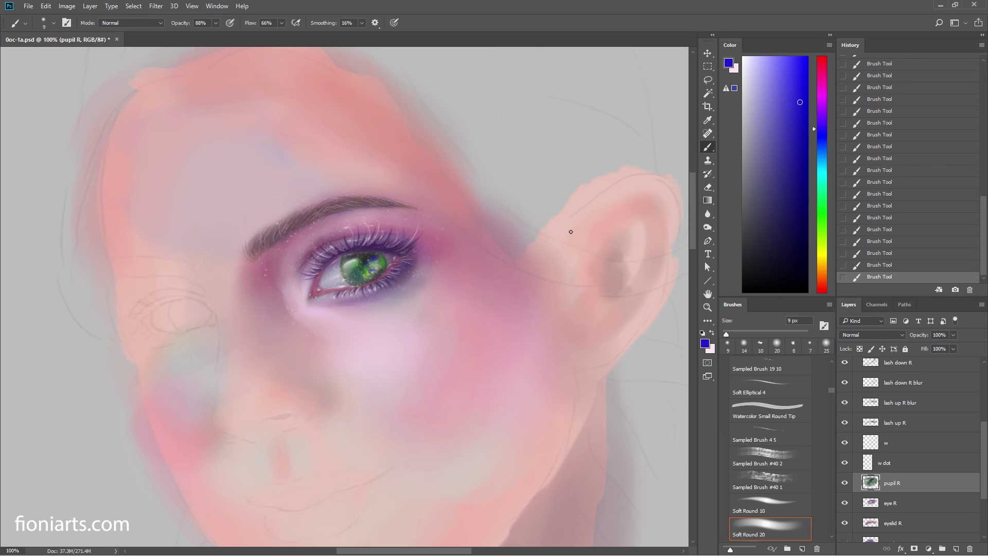
pyautogui.click(820, 172)
pyautogui.click(793, 89)
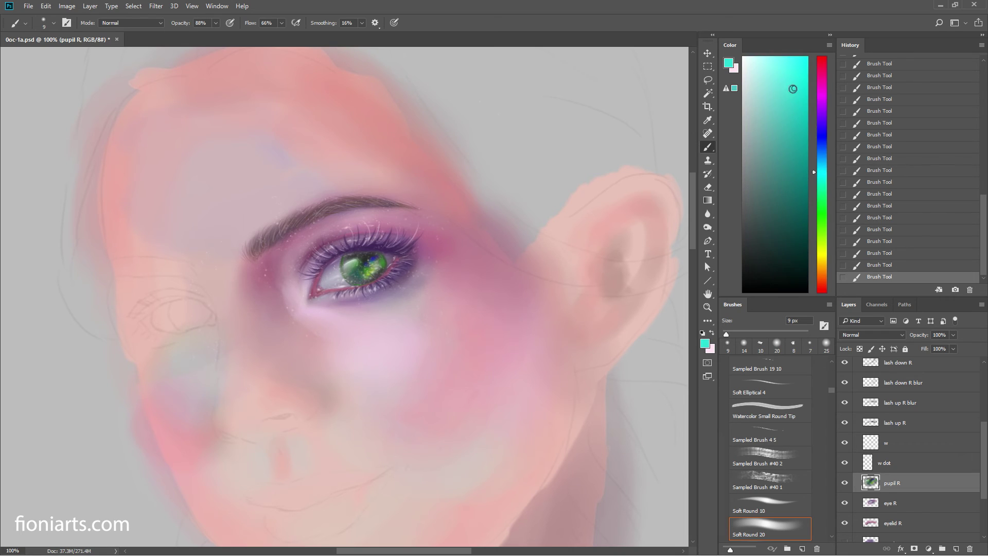
pyautogui.click(370, 270)
# Step: Set a soft round brush at 7 px and paint a small stroke on the pupil
pyautogui.rightClick(375, 270)
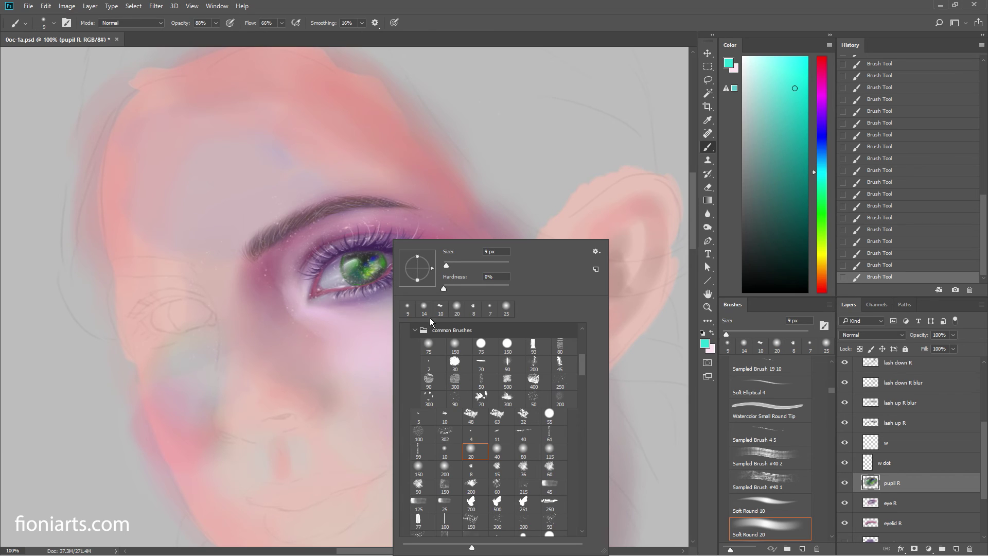
pyautogui.click(445, 418)
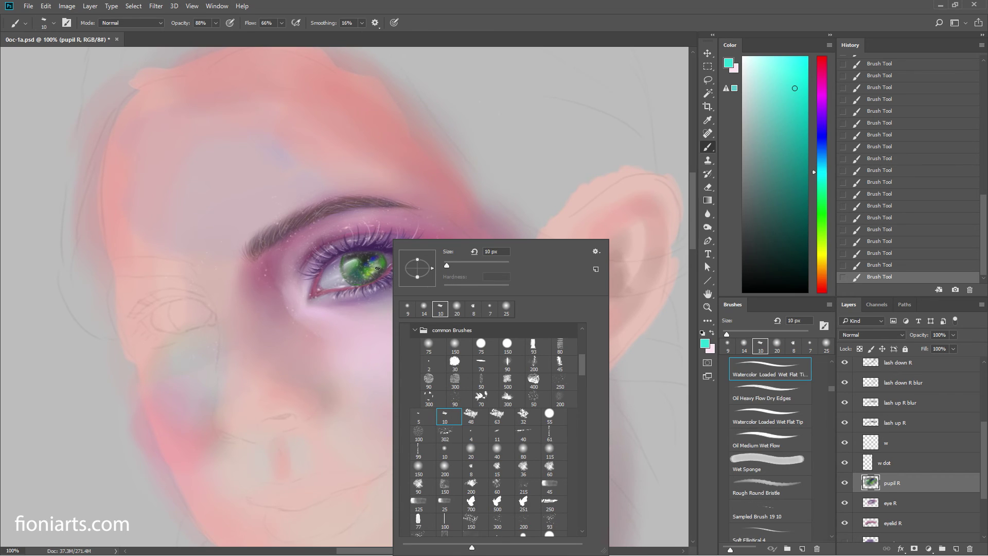
pyautogui.click(377, 269)
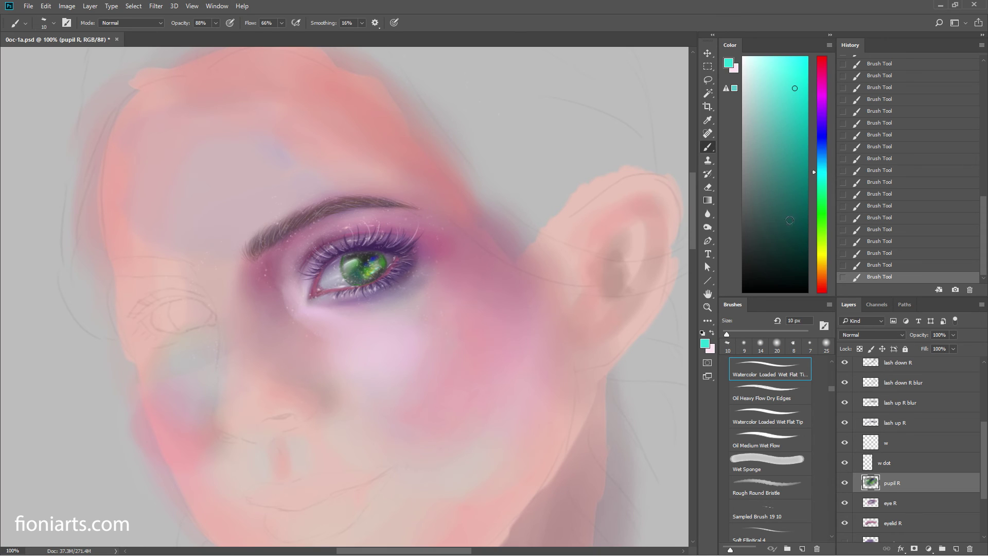
pyautogui.click(899, 243)
pyautogui.rightClick(537, 293)
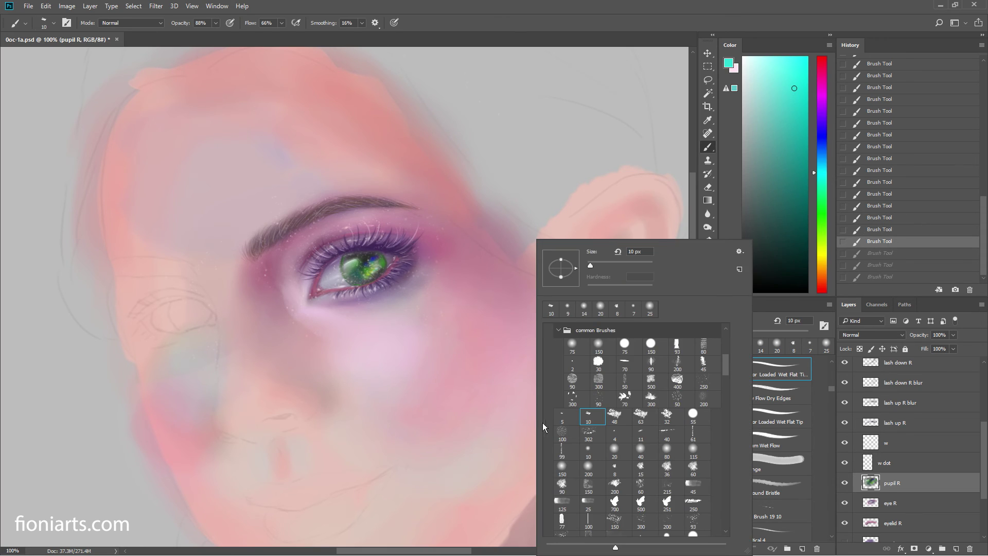
pyautogui.click(588, 452)
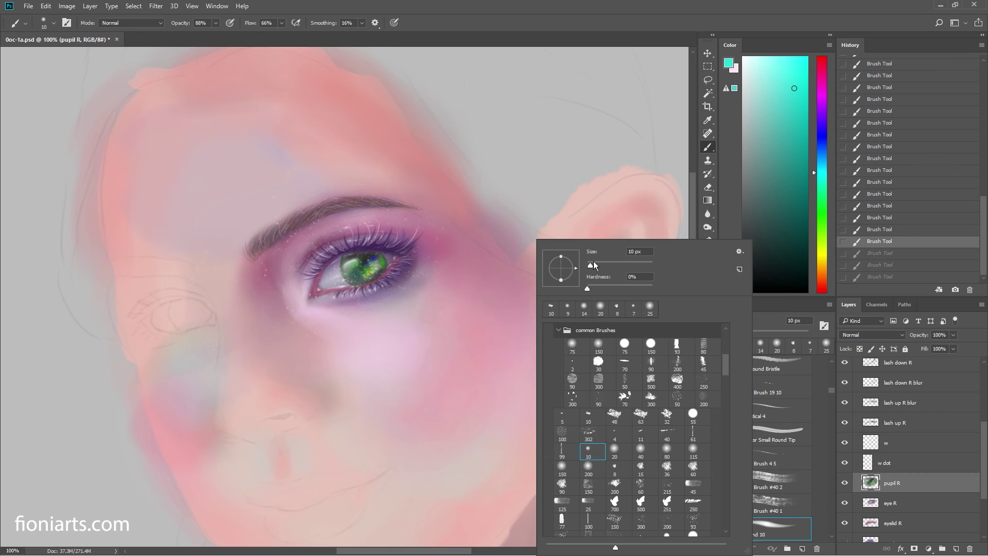
pyautogui.moveTo(594, 261); pyautogui.dragTo(590, 264)
pyautogui.press('Return')
pyautogui.moveTo(374, 271); pyautogui.dragTo(379, 267)
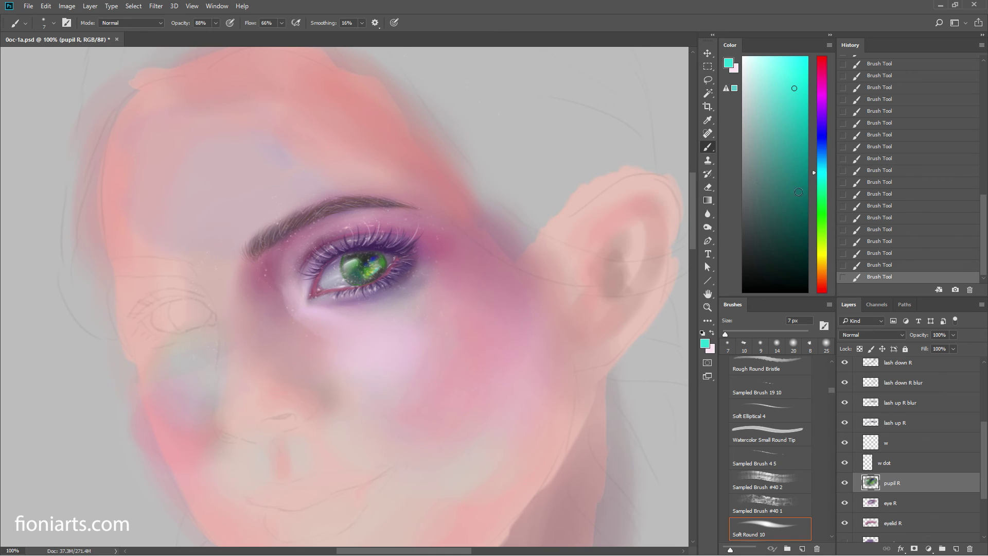
# Step: Step back five strokes and dab five small teal touches onto the pupil
pyautogui.click(879, 217)
pyautogui.rightClick(532, 269)
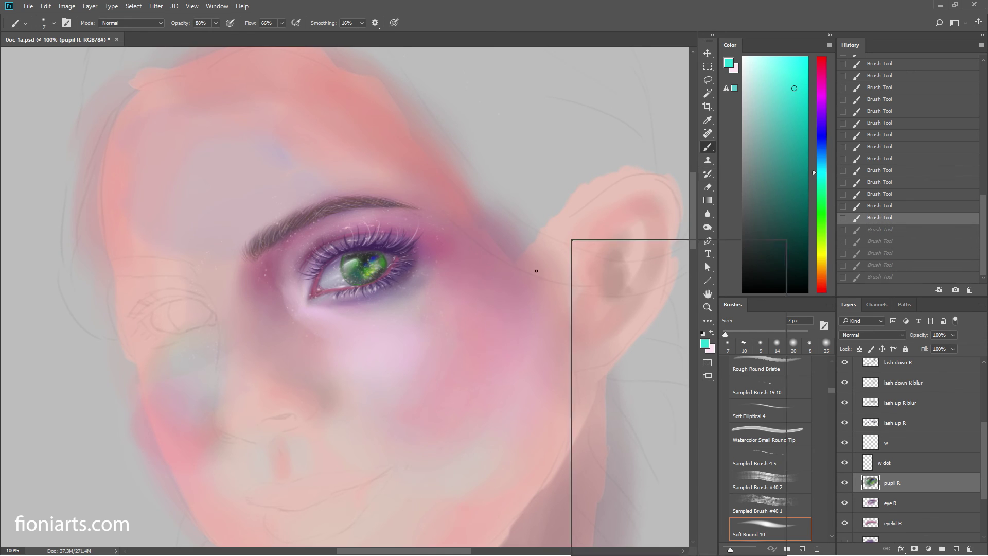
pyautogui.press('Return')
pyautogui.click(374, 269)
pyautogui.click(377, 269)
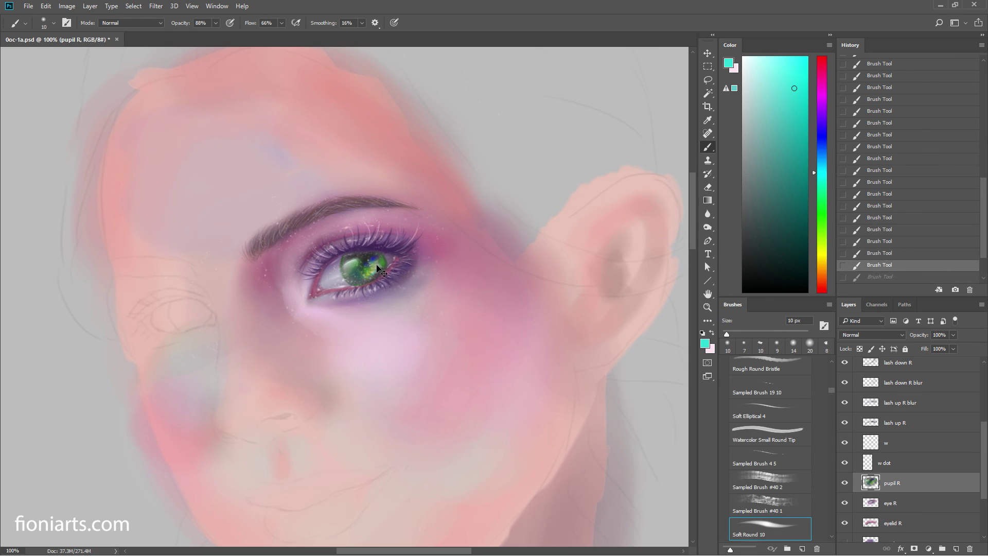
pyautogui.click(378, 270)
pyautogui.click(378, 259)
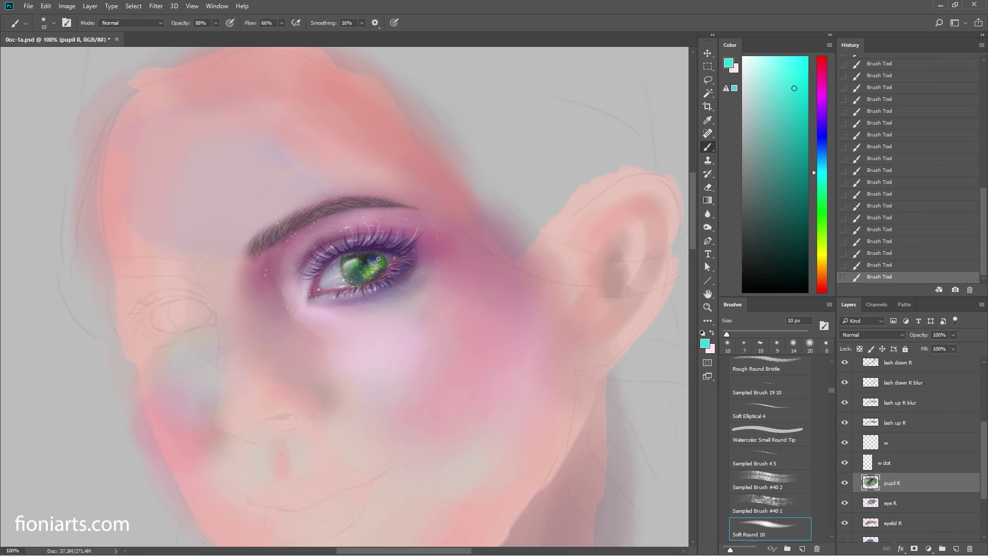
pyautogui.click(379, 275)
# Step: Enlarge the brush to 17 px, lower opacity to 31%, then enlarge to 28 px
pyautogui.rightClick(356, 240)
pyautogui.moveTo(408, 265); pyautogui.dragTo(412, 265)
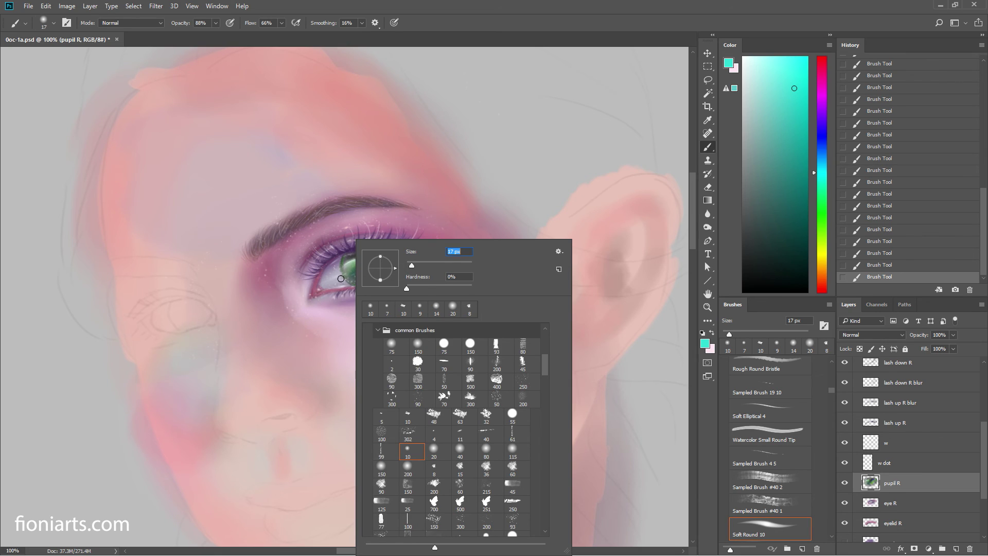
pyautogui.press('Return')
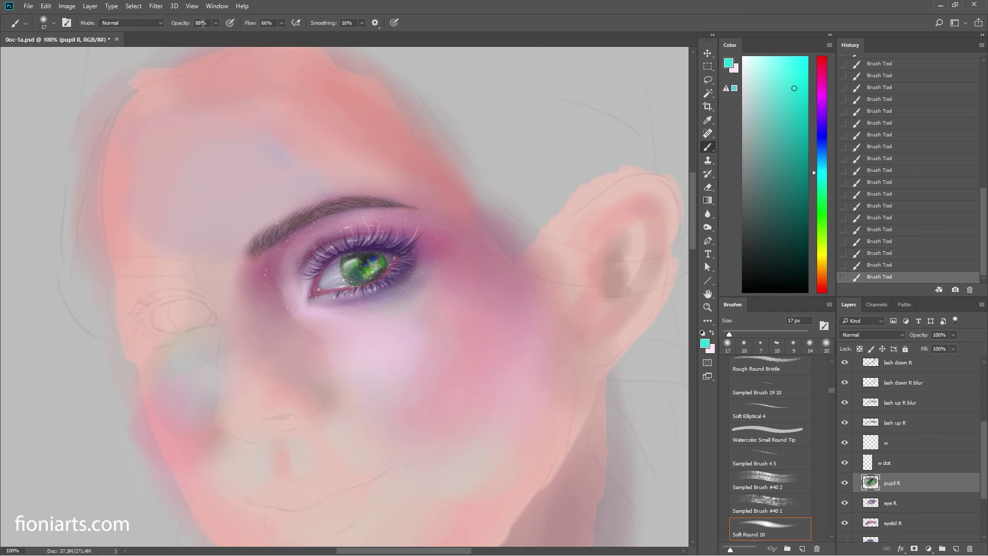
pyautogui.press('3')
pyautogui.press('1')
pyautogui.rightClick(423, 240)
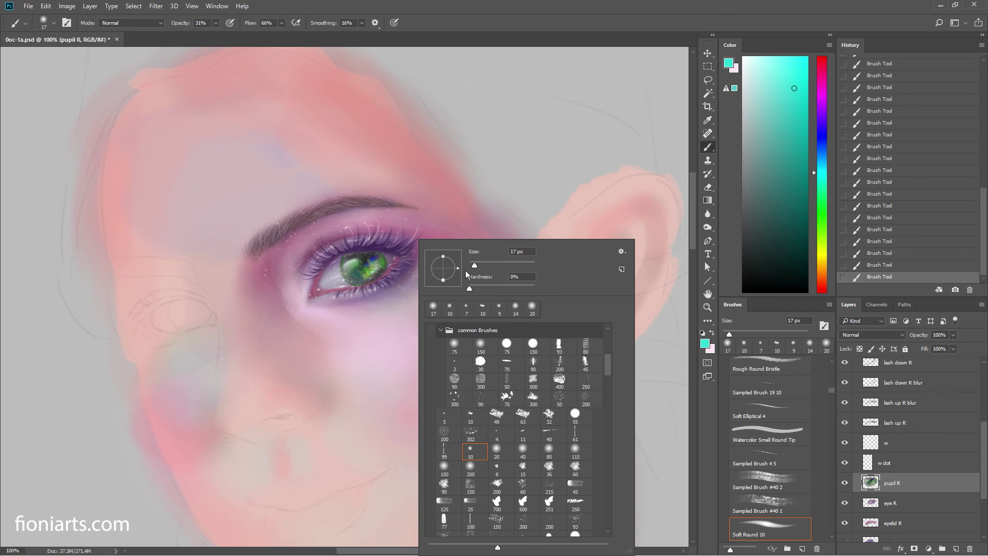
pyautogui.moveTo(475, 266); pyautogui.dragTo(480, 265)
pyautogui.press('Return')
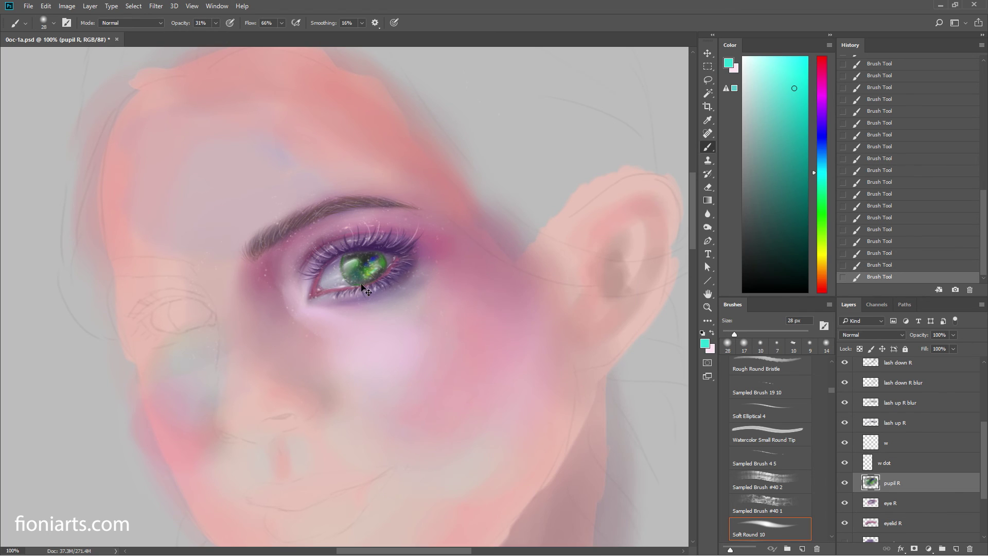
# Step: At 21 px, paint soft deep-blue strokes across the green iris
pyautogui.rightClick(381, 272)
pyautogui.moveTo(449, 265); pyautogui.dragTo(446, 265)
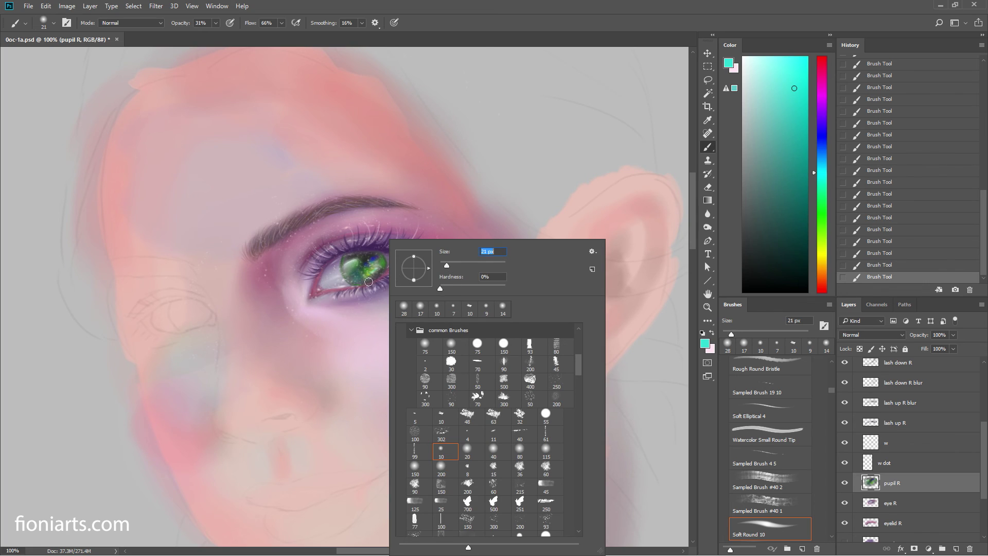
pyautogui.press('Return')
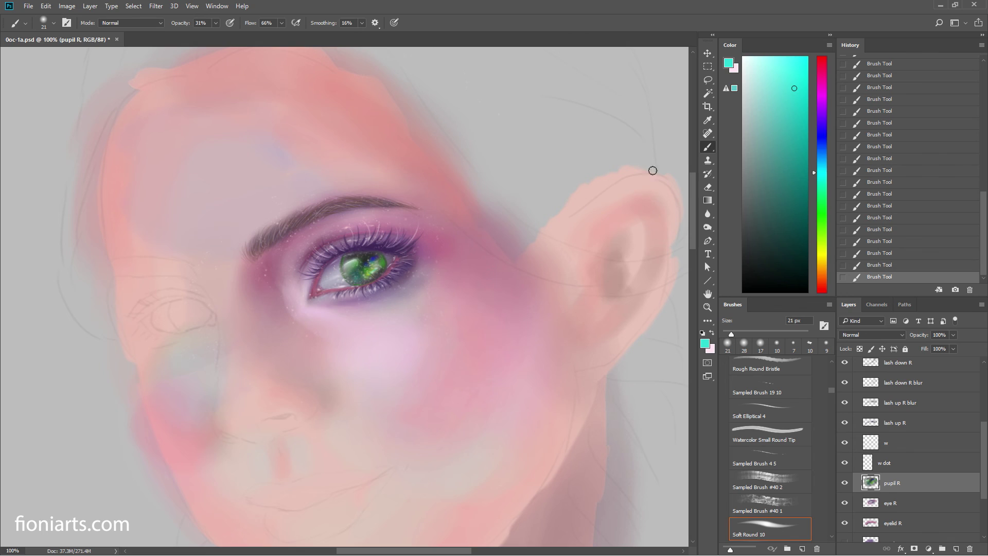
pyautogui.click(821, 132)
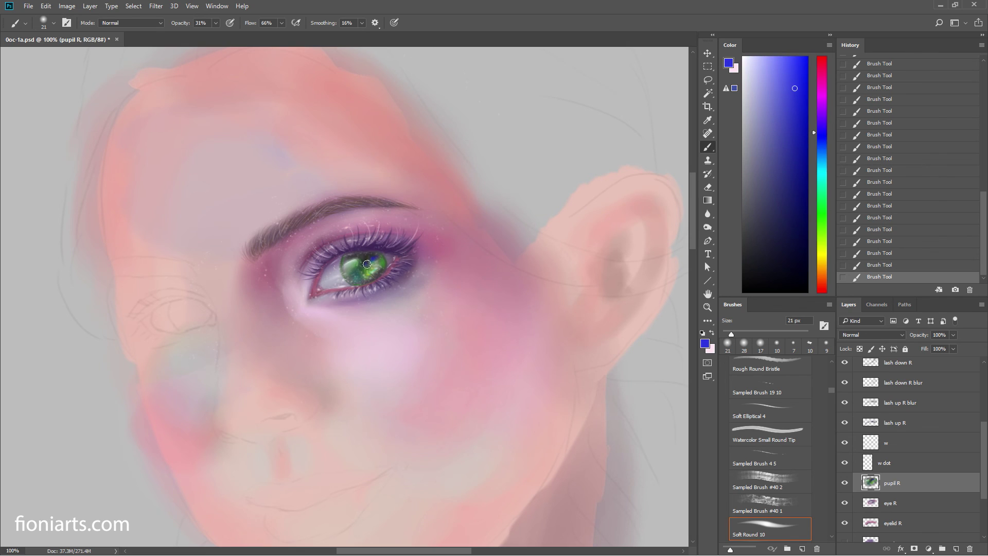
pyautogui.moveTo(367, 264); pyautogui.dragTo(359, 277)
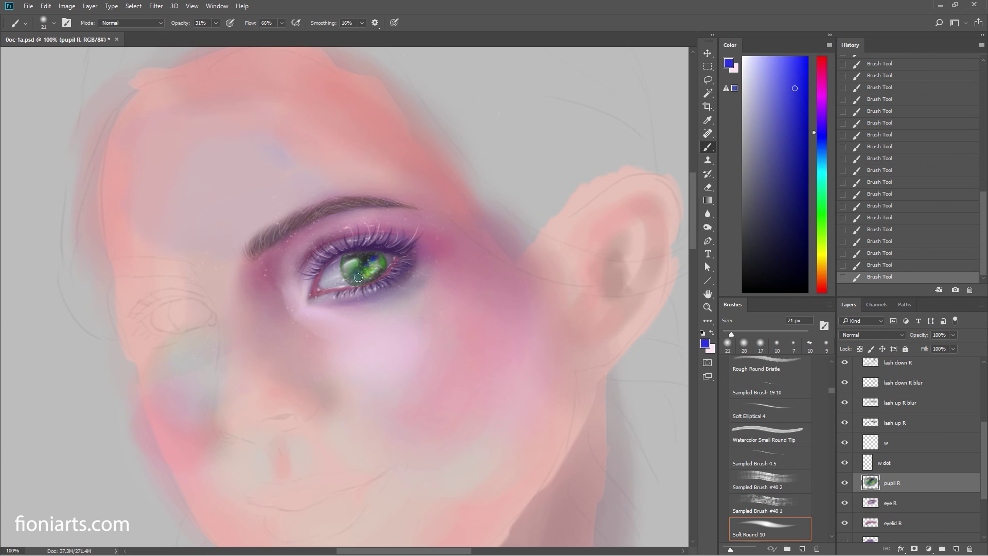